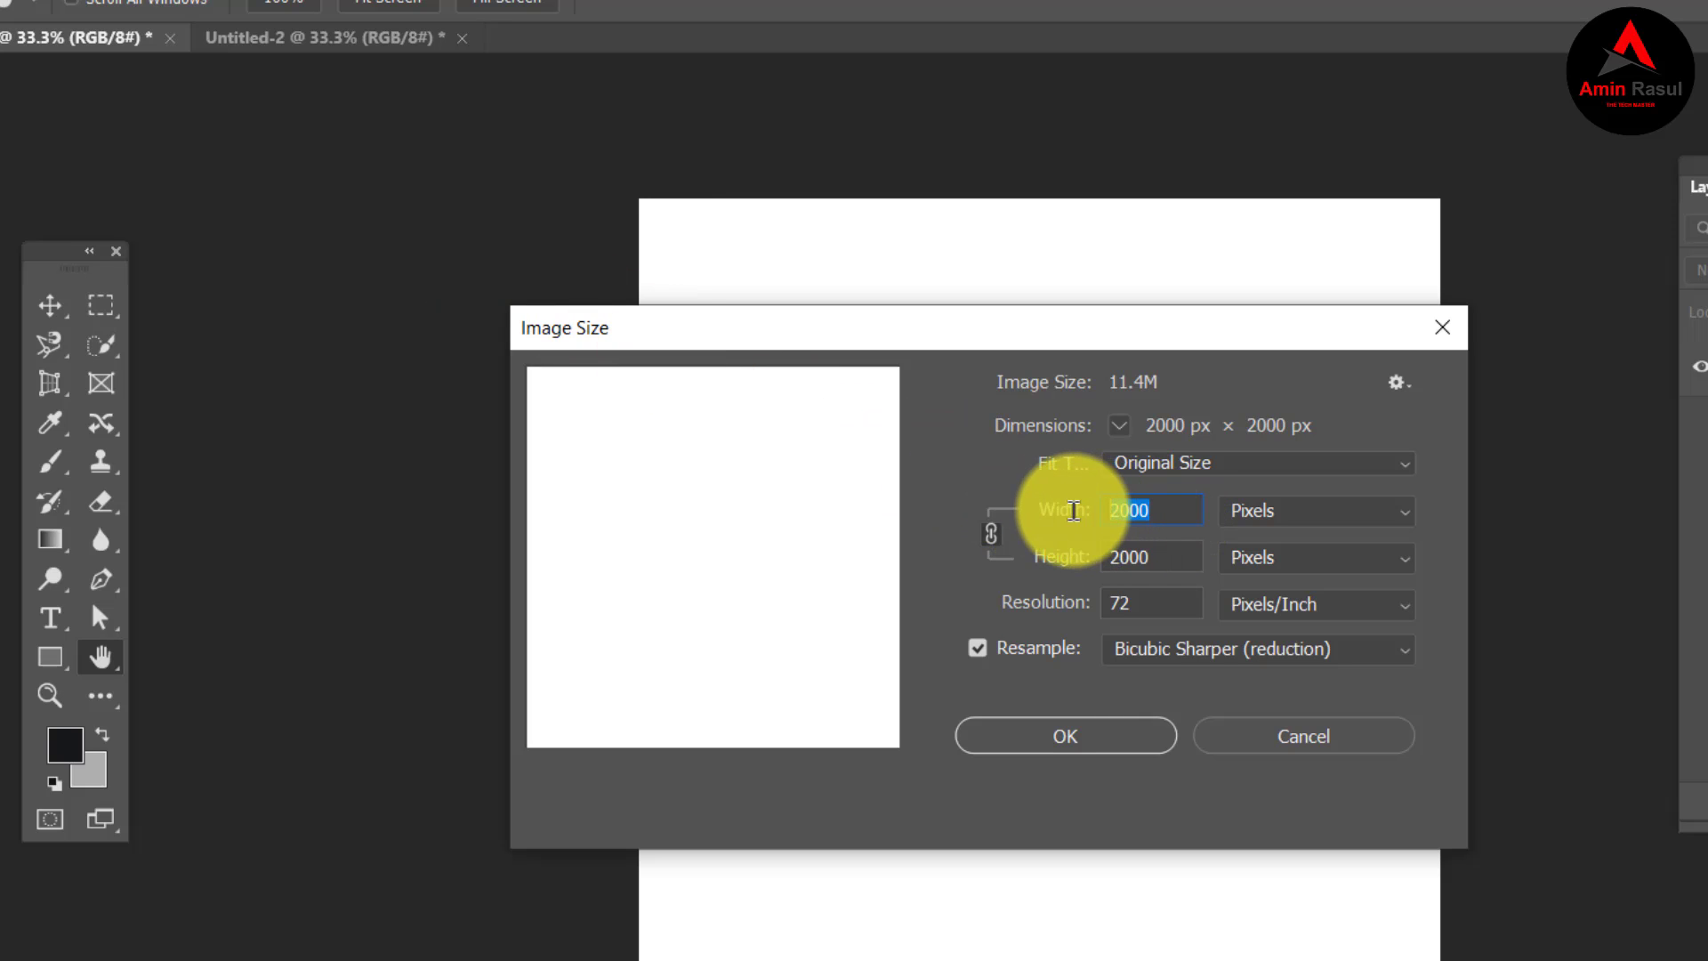
# Step: Check the document's width, height and resolution in the Image Size dialog, and close the dialog
pyautogui.moveTo(1145, 554); pyautogui.dragTo(1101, 552)
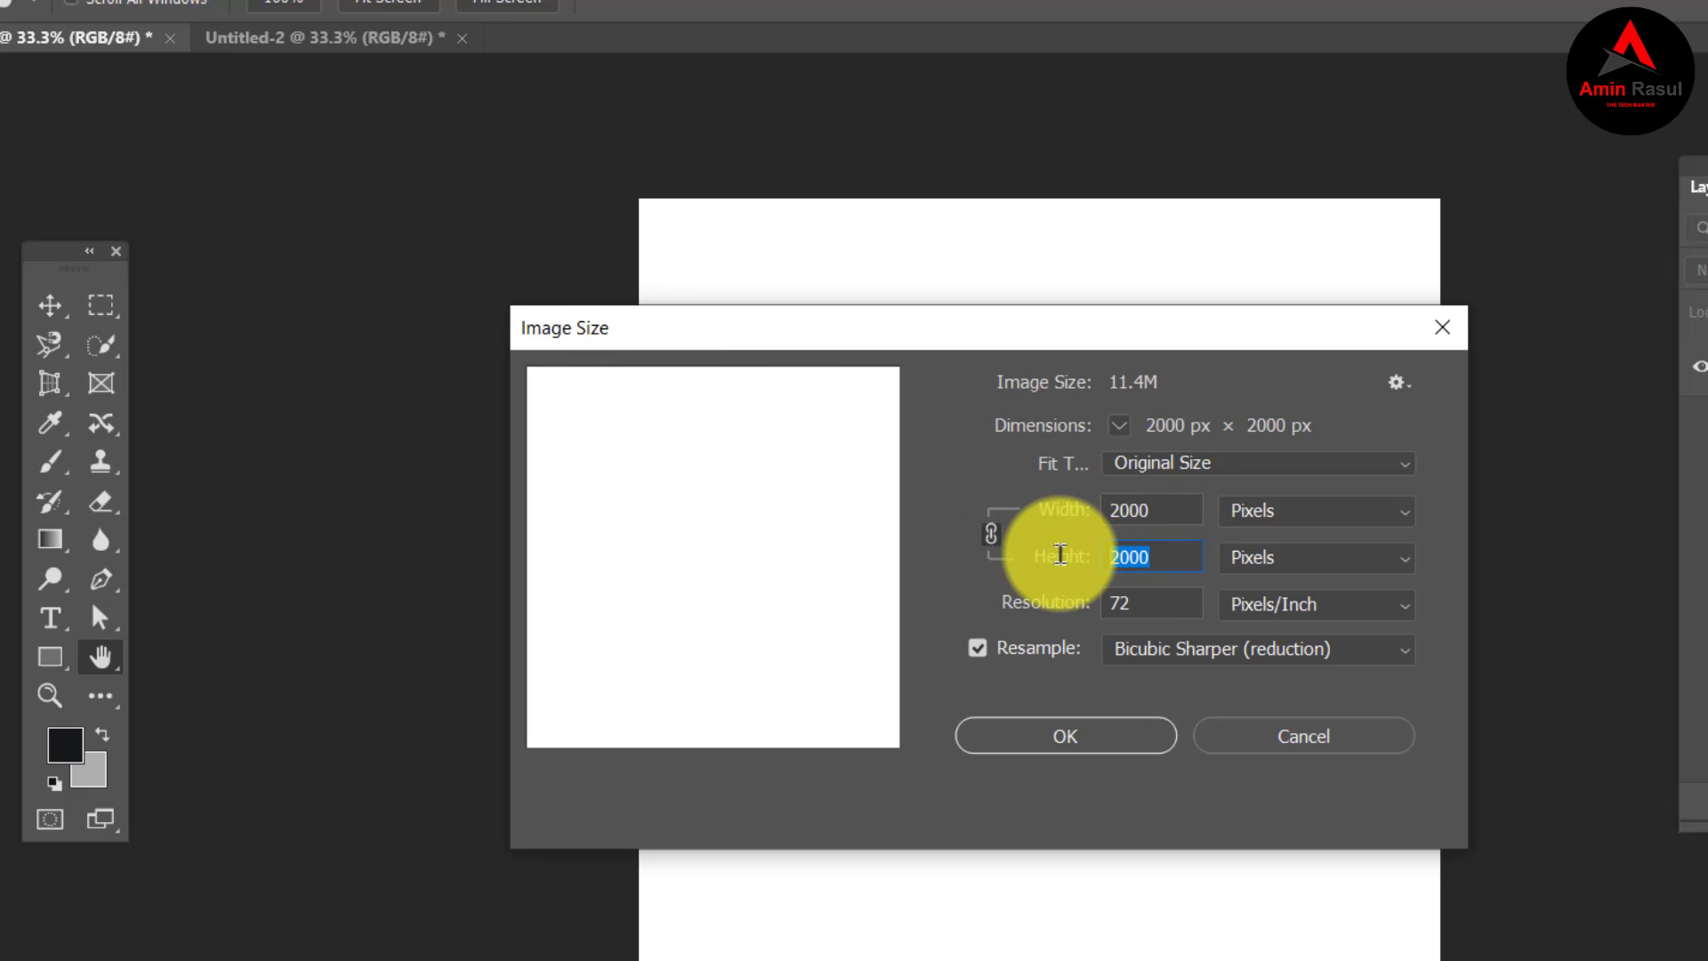
pyautogui.moveTo(1142, 606); pyautogui.dragTo(1038, 613)
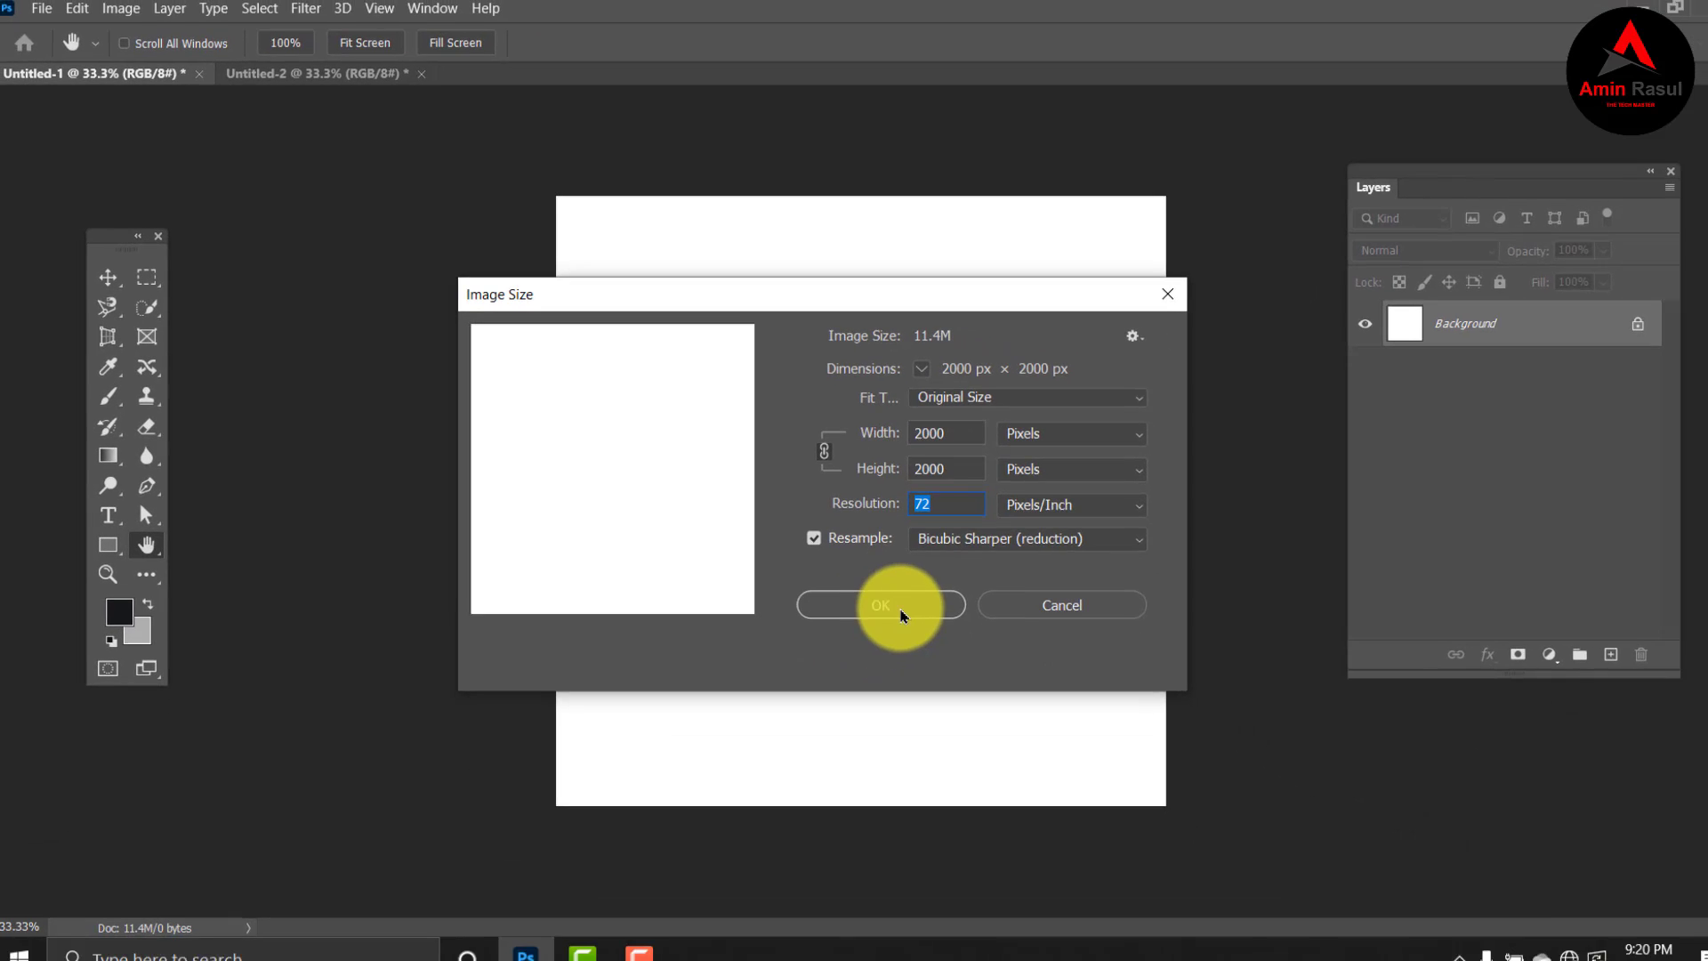
pyautogui.click(1054, 711)
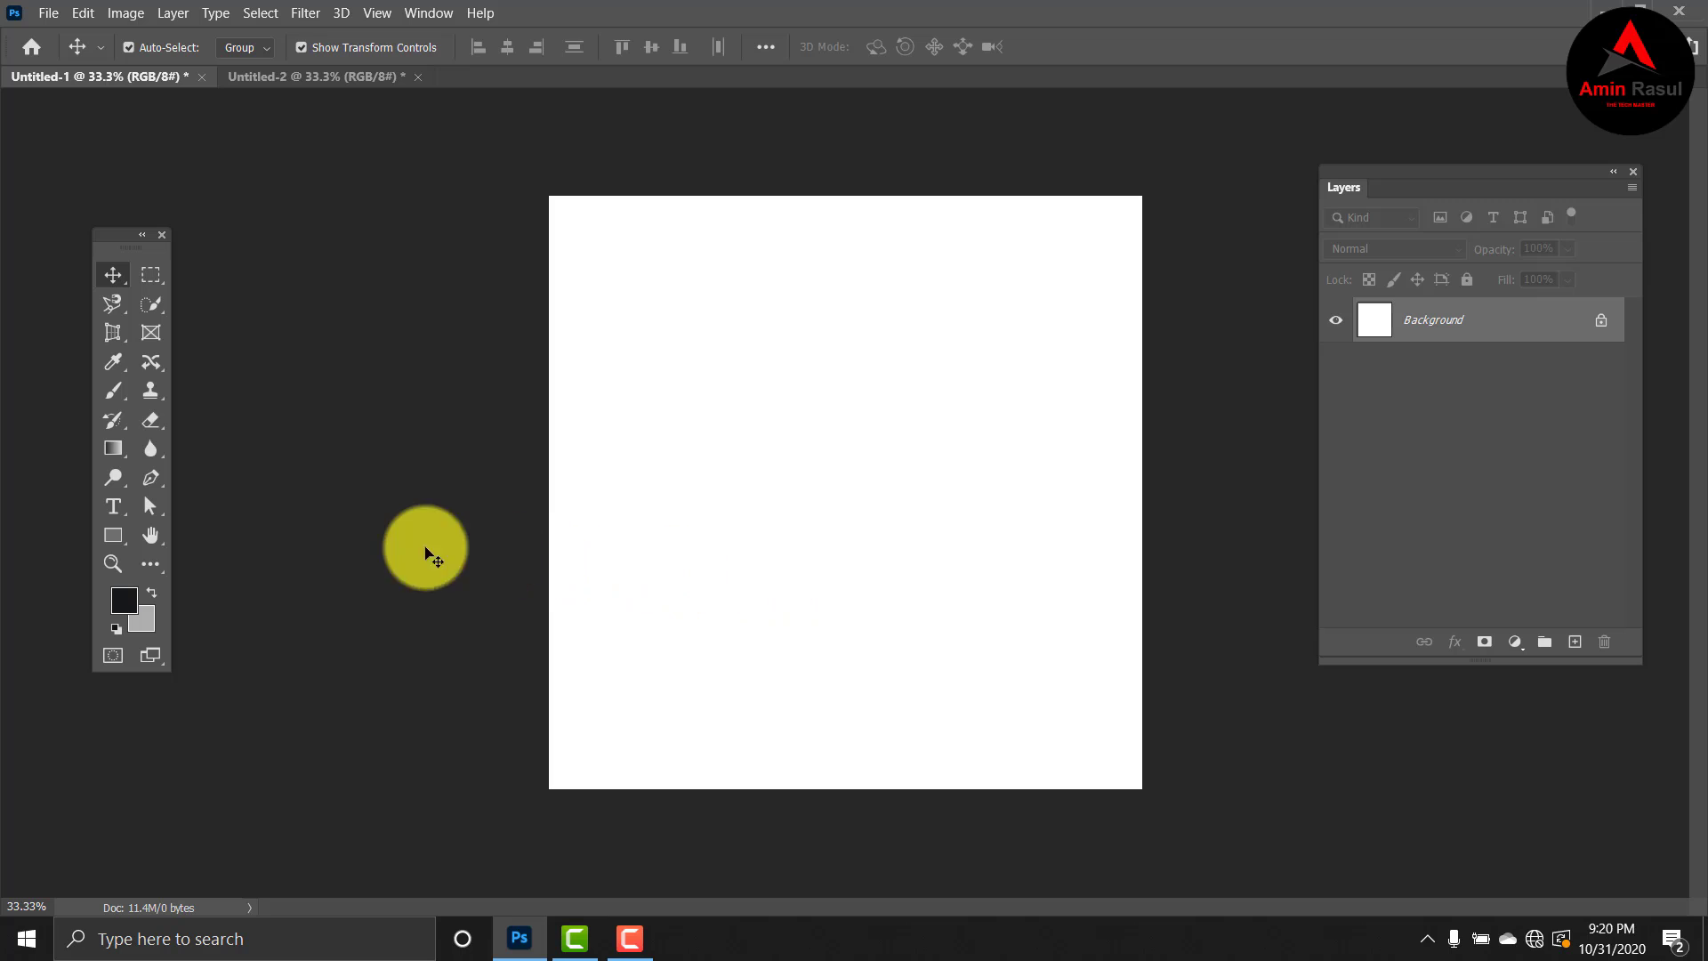
# Step: Create a 100 × 100 px square on the canvas with the Rectangle Tool, and dismiss its shape properties
pyautogui.click(119, 534)
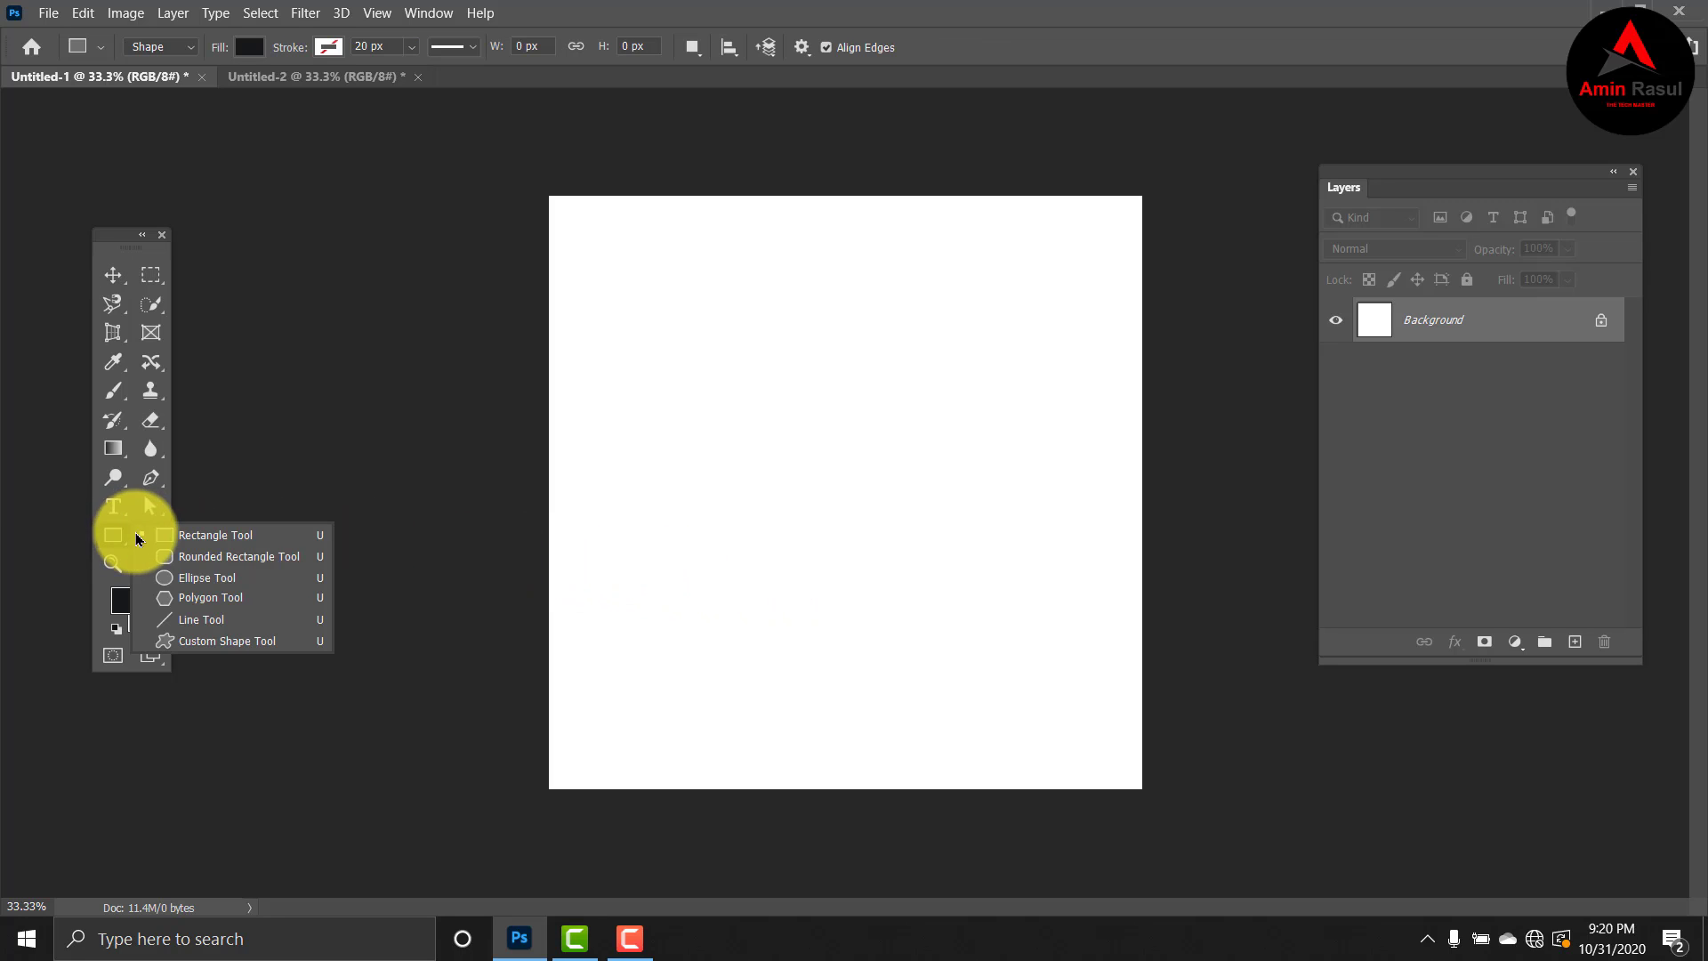
pyautogui.click(215, 537)
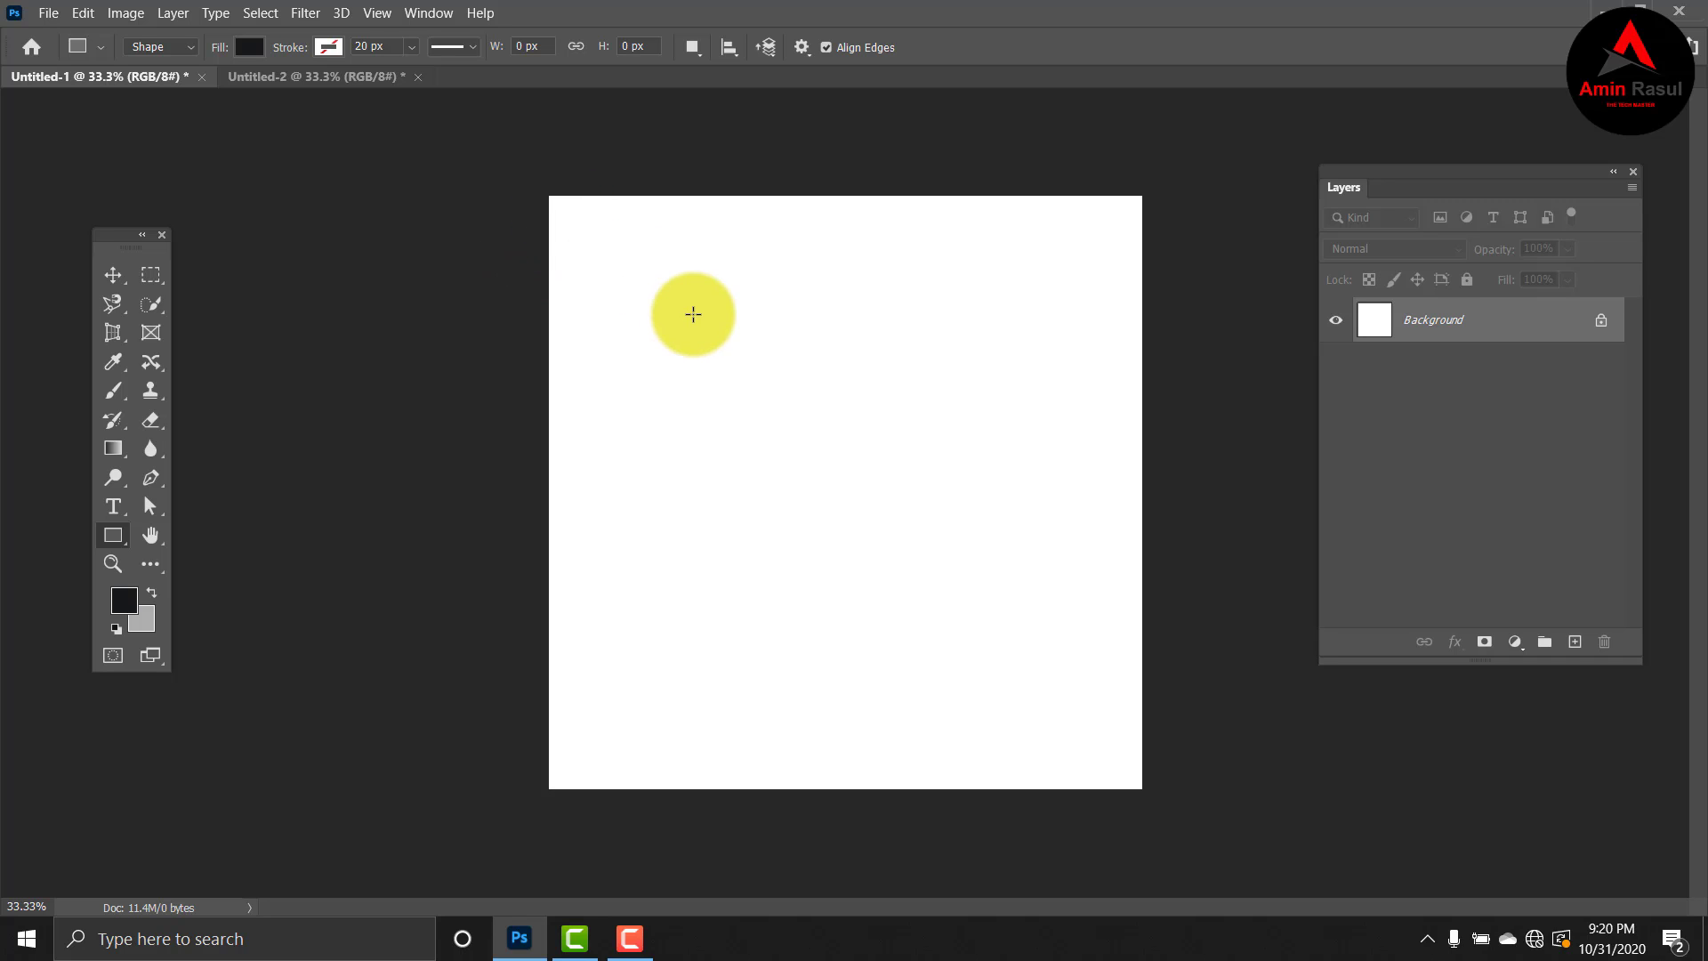
pyautogui.click(696, 318)
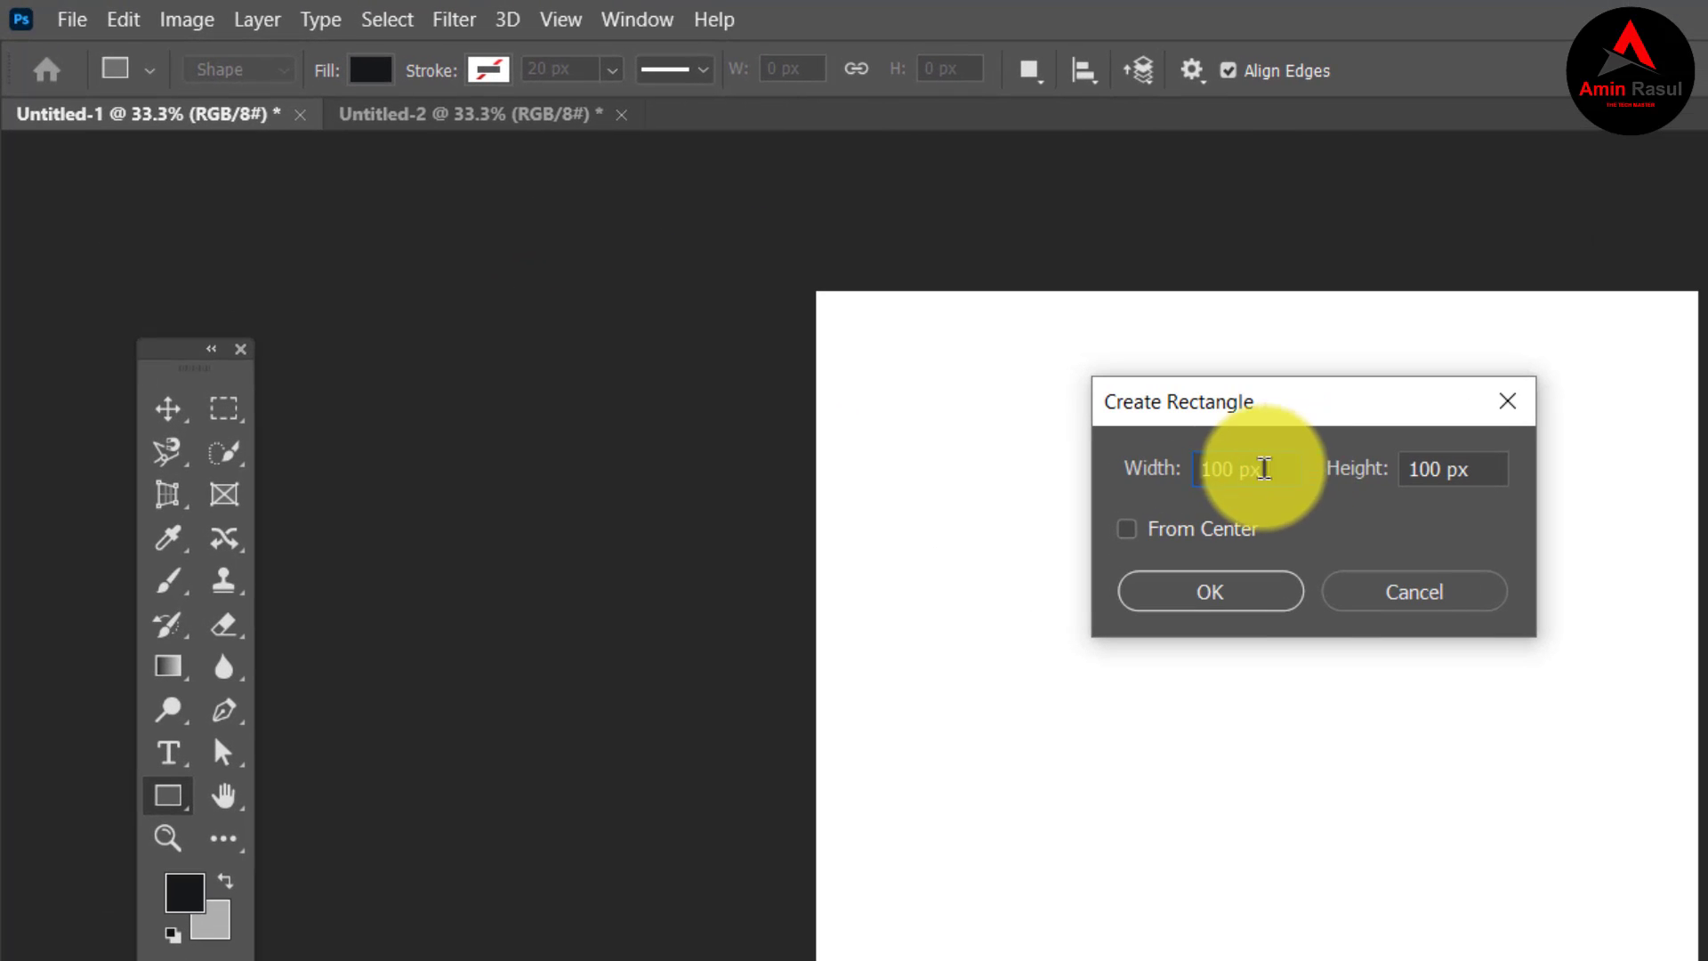
pyautogui.click(1483, 469)
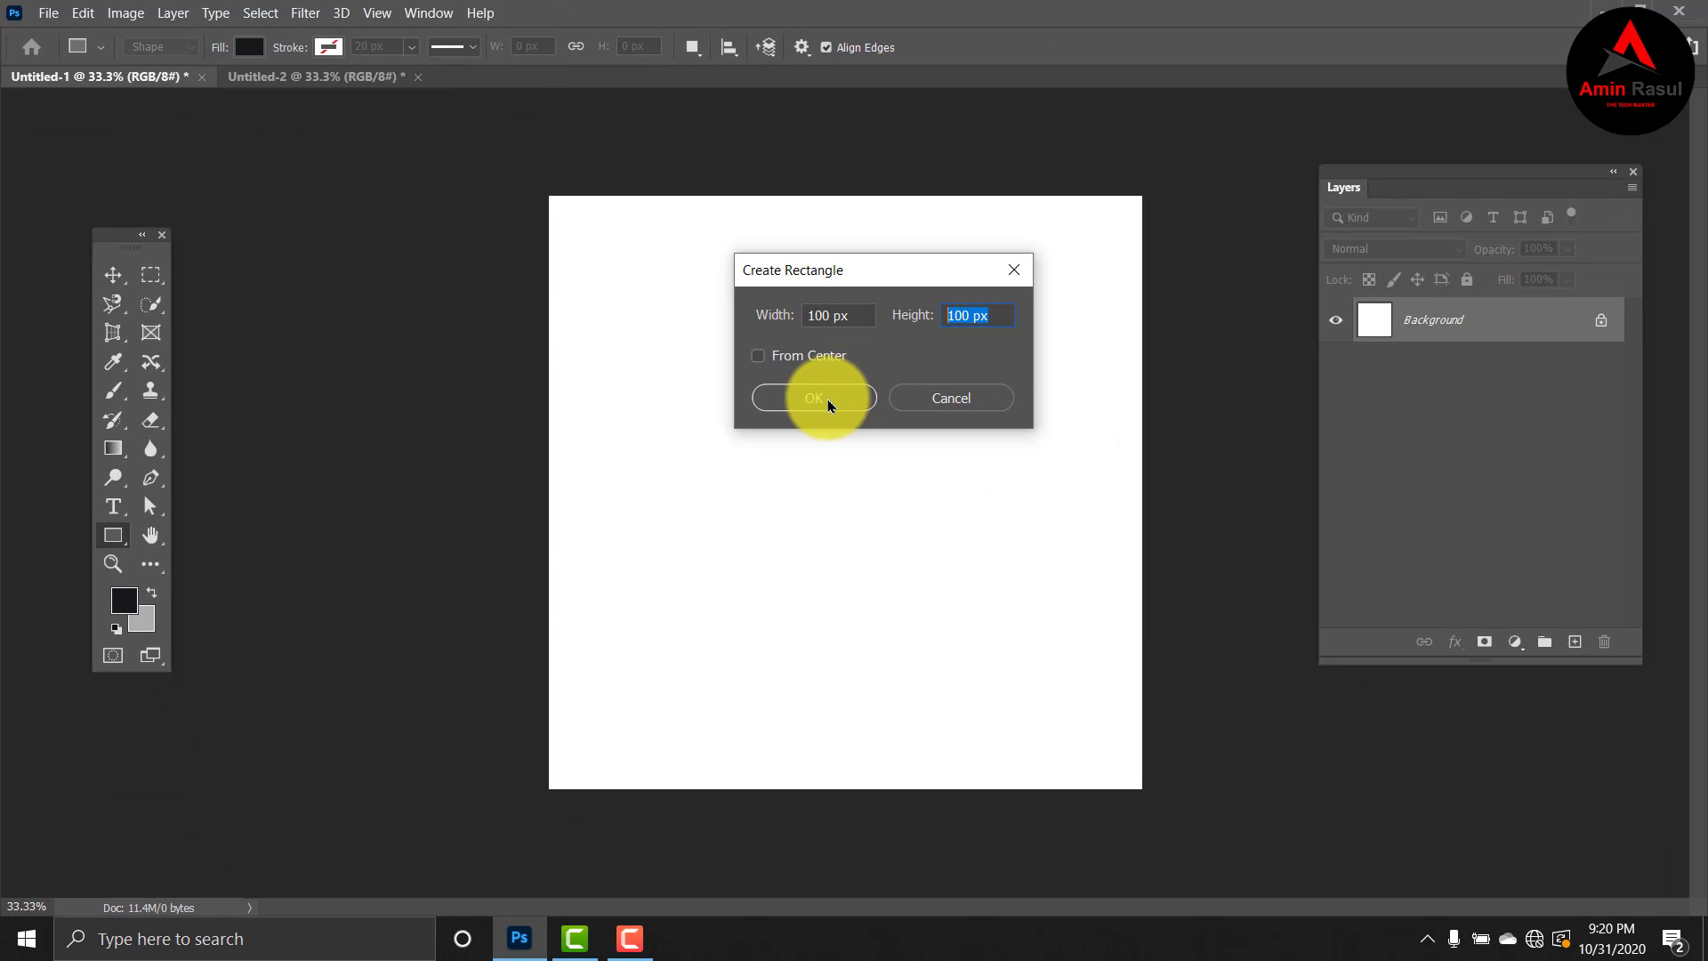
pyautogui.click(815, 398)
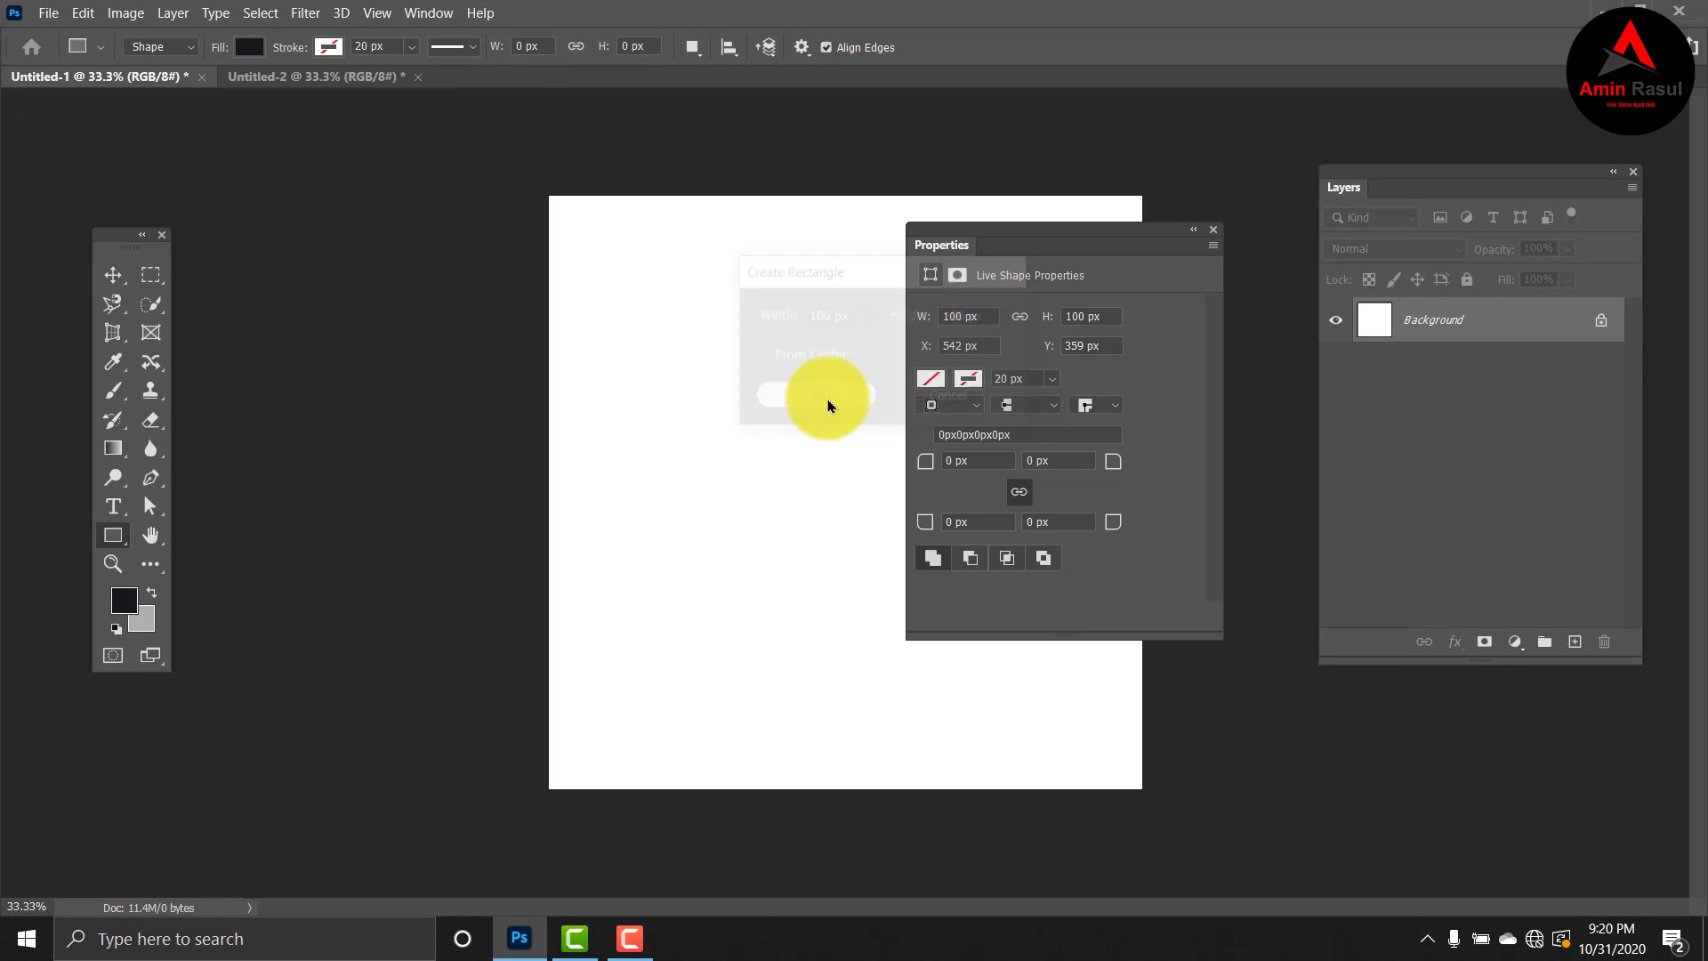
pyautogui.click(1215, 233)
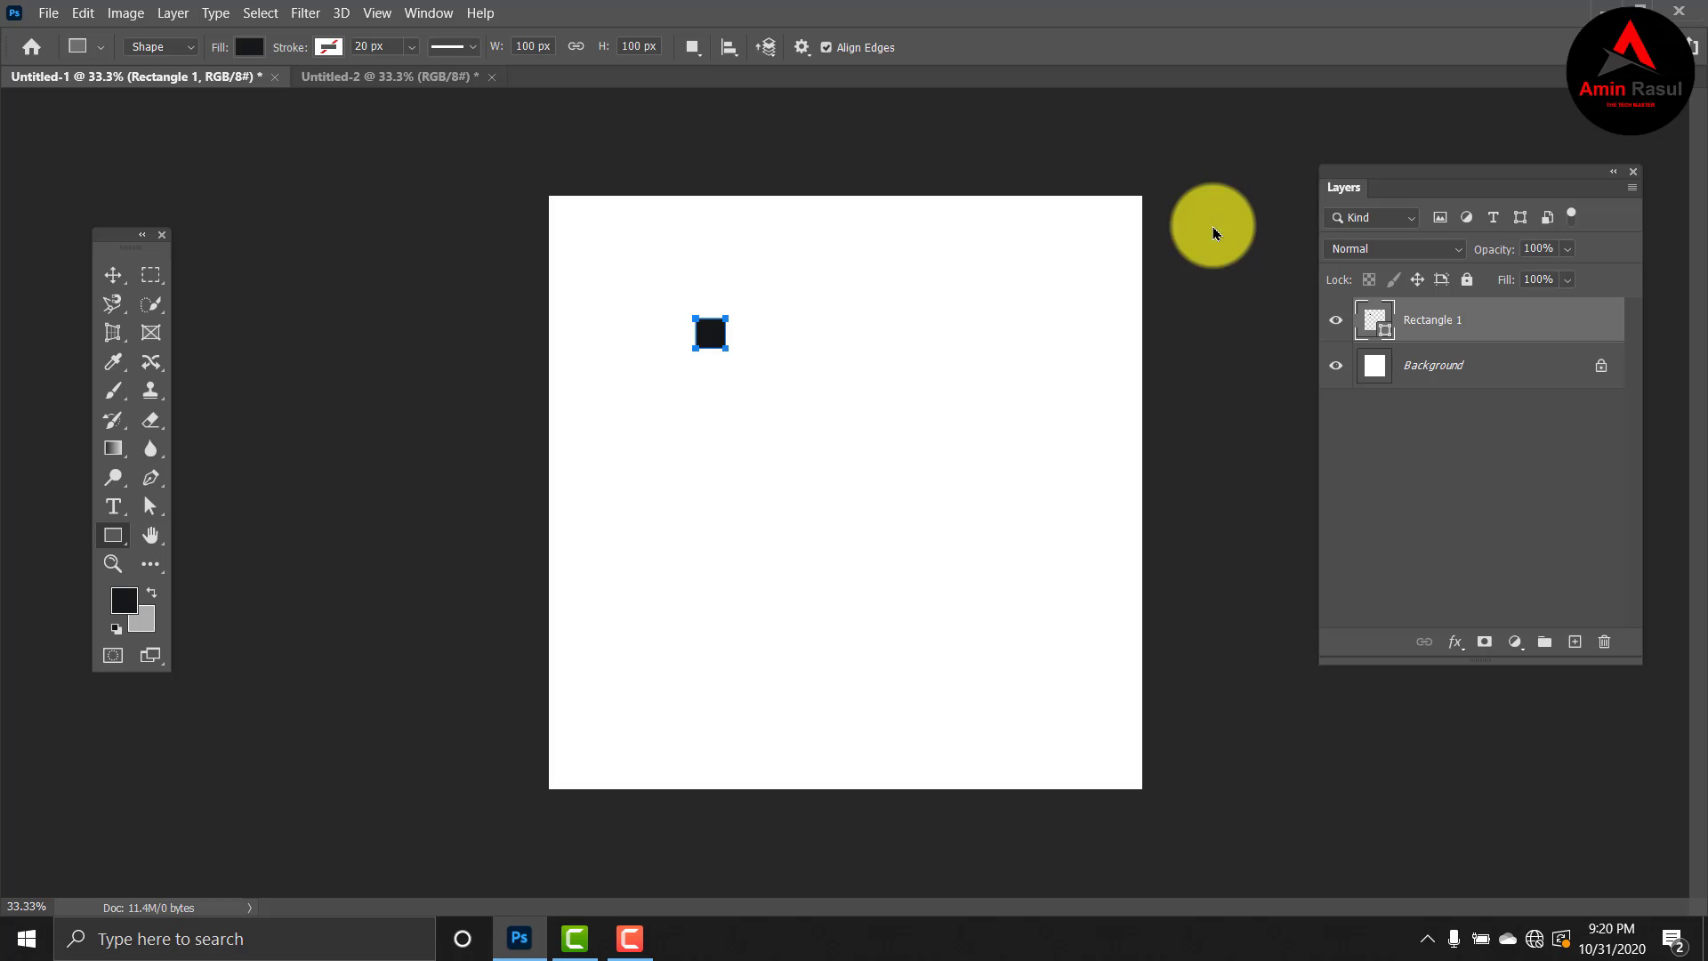
# Step: Move the small square into the canvas's upper-left corner, flush with both edges, and deselect it
pyautogui.click(113, 275)
pyautogui.click(705, 283)
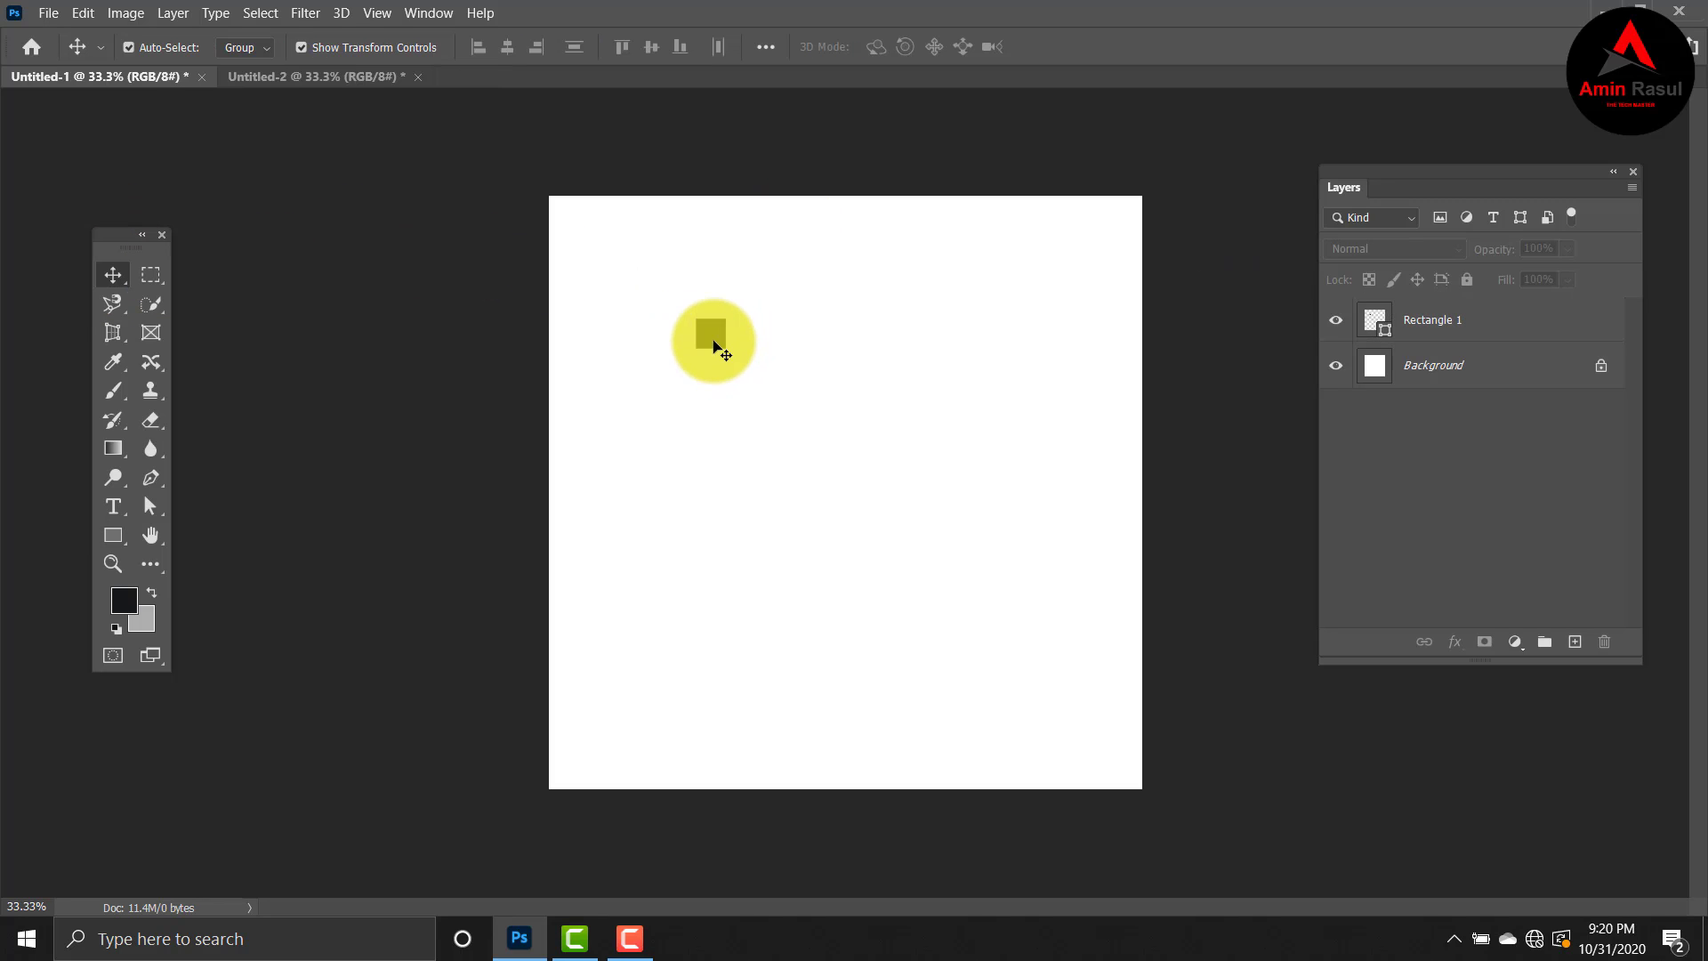
pyautogui.moveTo(714, 347); pyautogui.dragTo(561, 228)
pyautogui.click(703, 151)
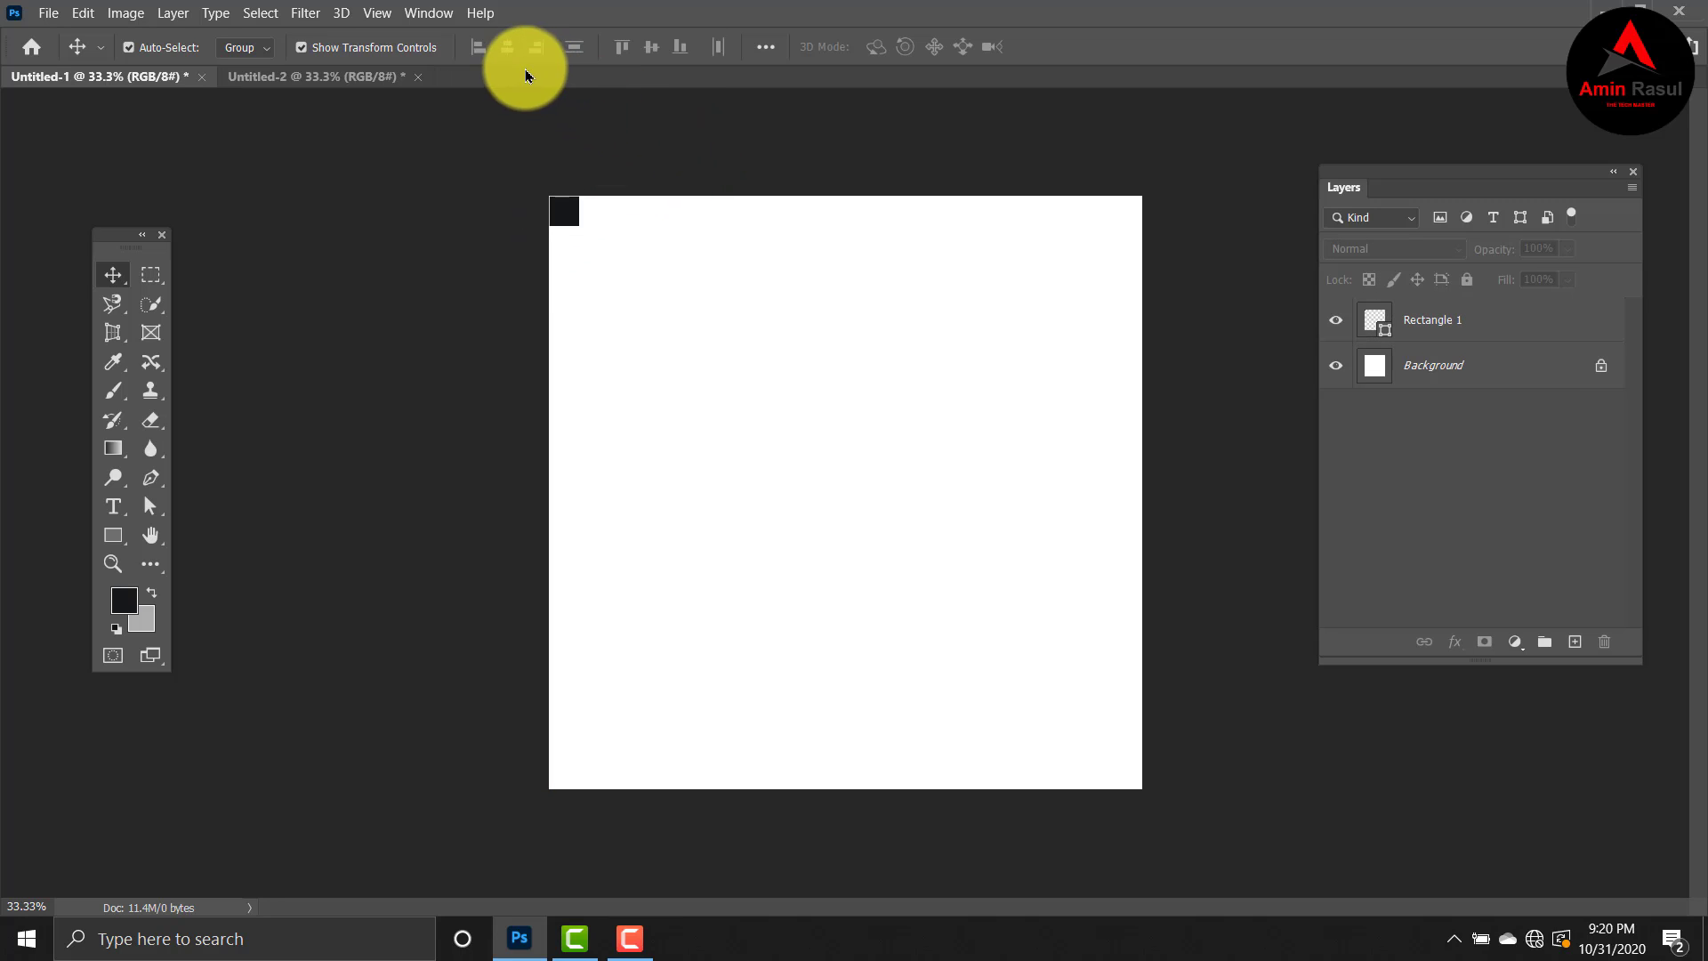
# Step: Show the rulers and place a horizontal guide along the square's lower edge and a vertical guide along its right edge
pyautogui.click(372, 14)
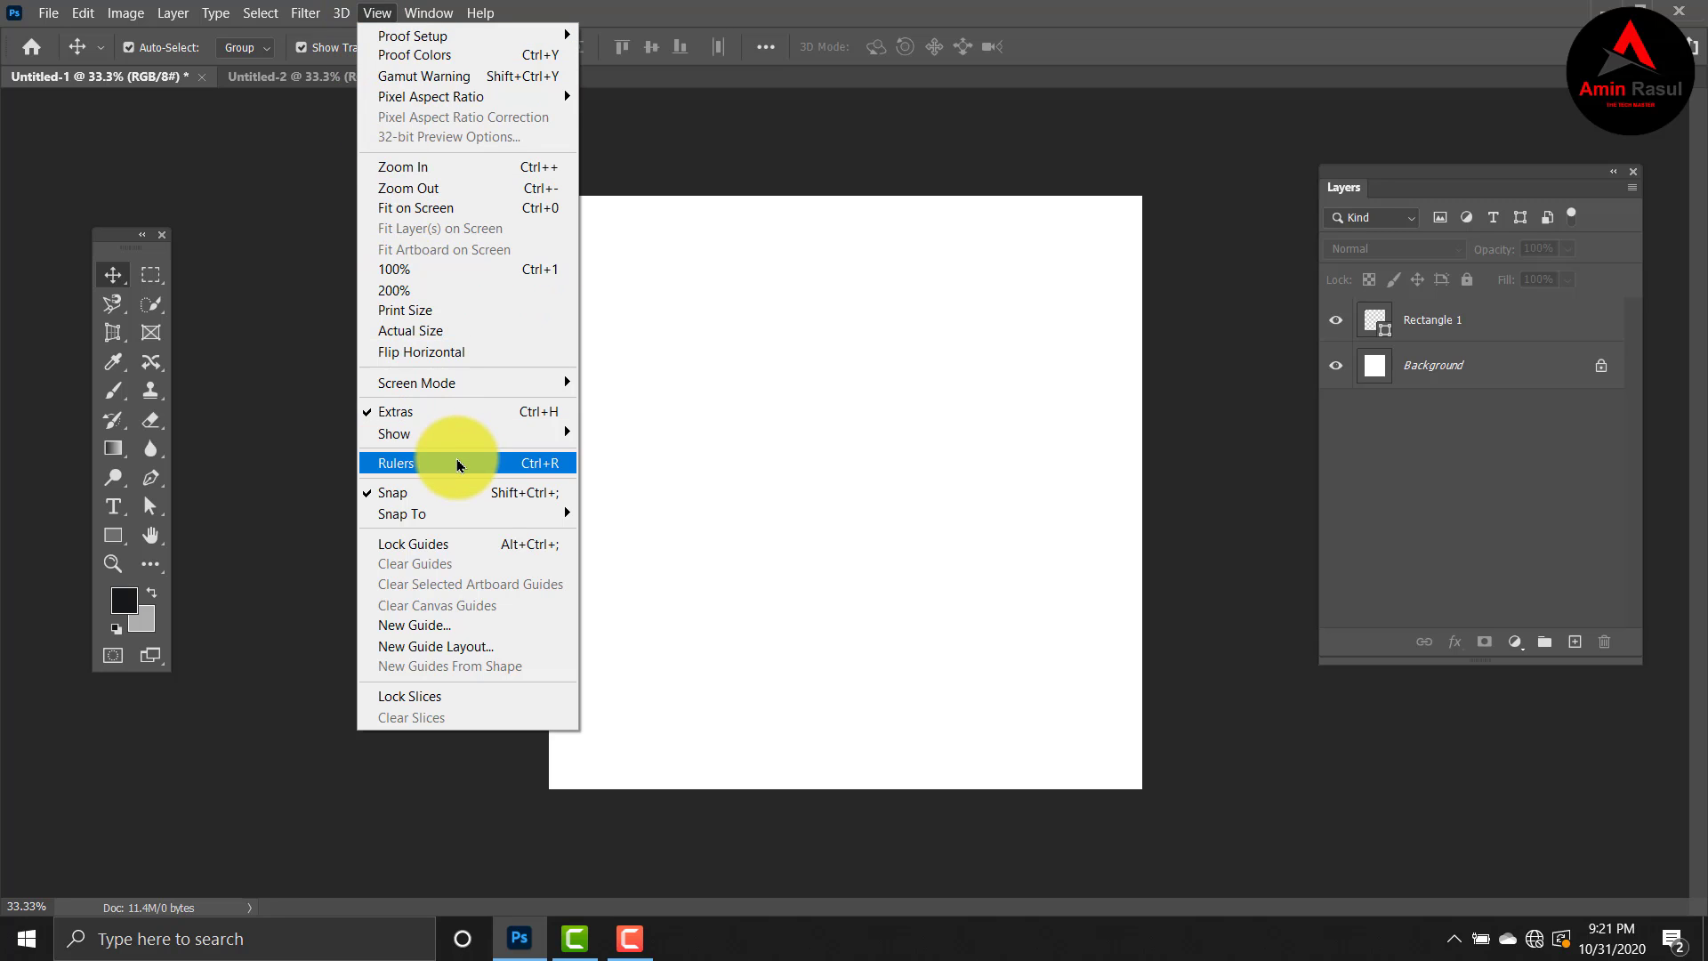
pyautogui.click(487, 466)
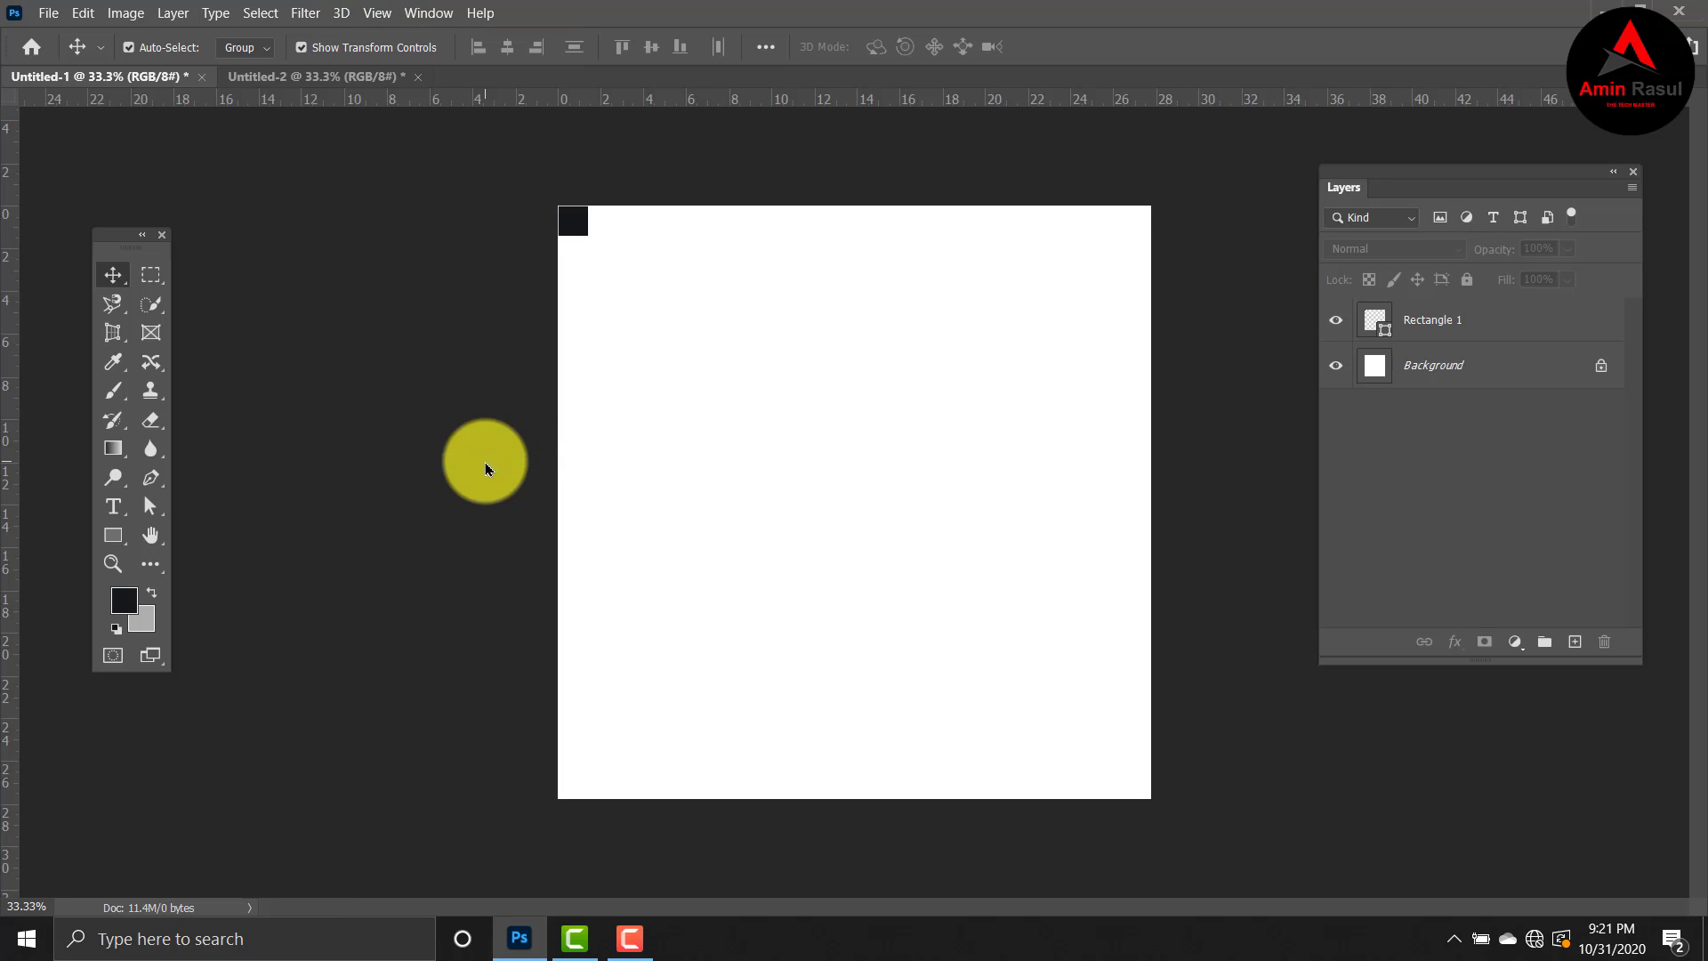
pyautogui.moveTo(896, 106); pyautogui.dragTo(908, 236)
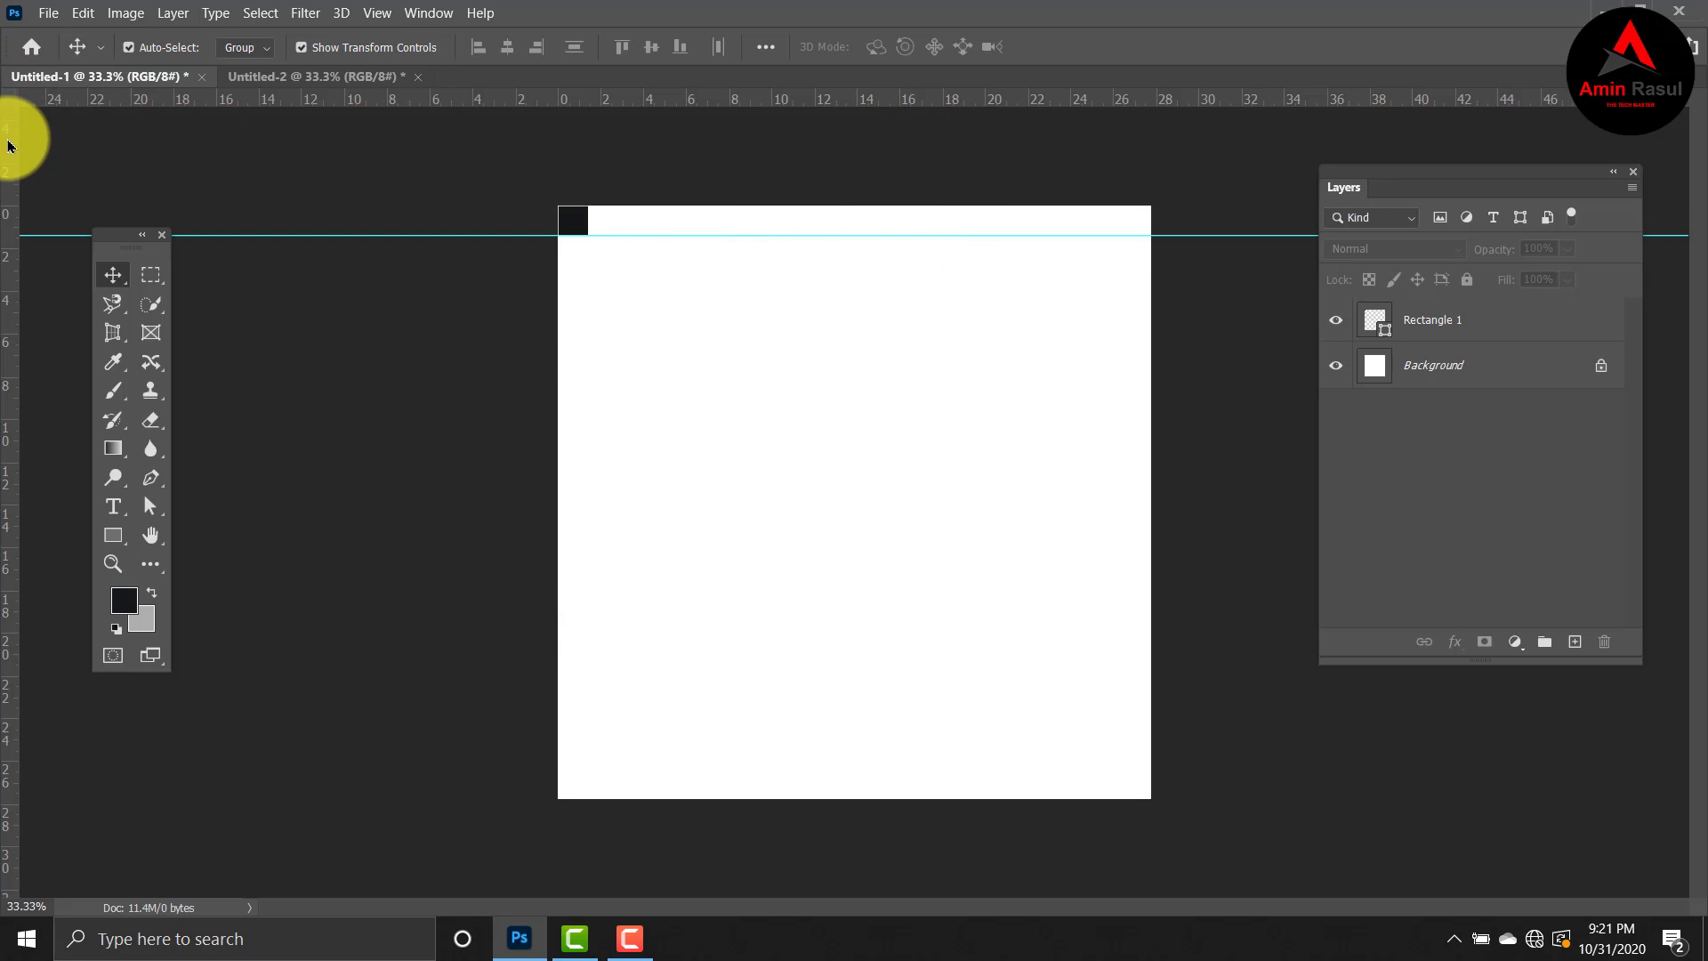
pyautogui.moveTo(11, 145); pyautogui.dragTo(590, 84)
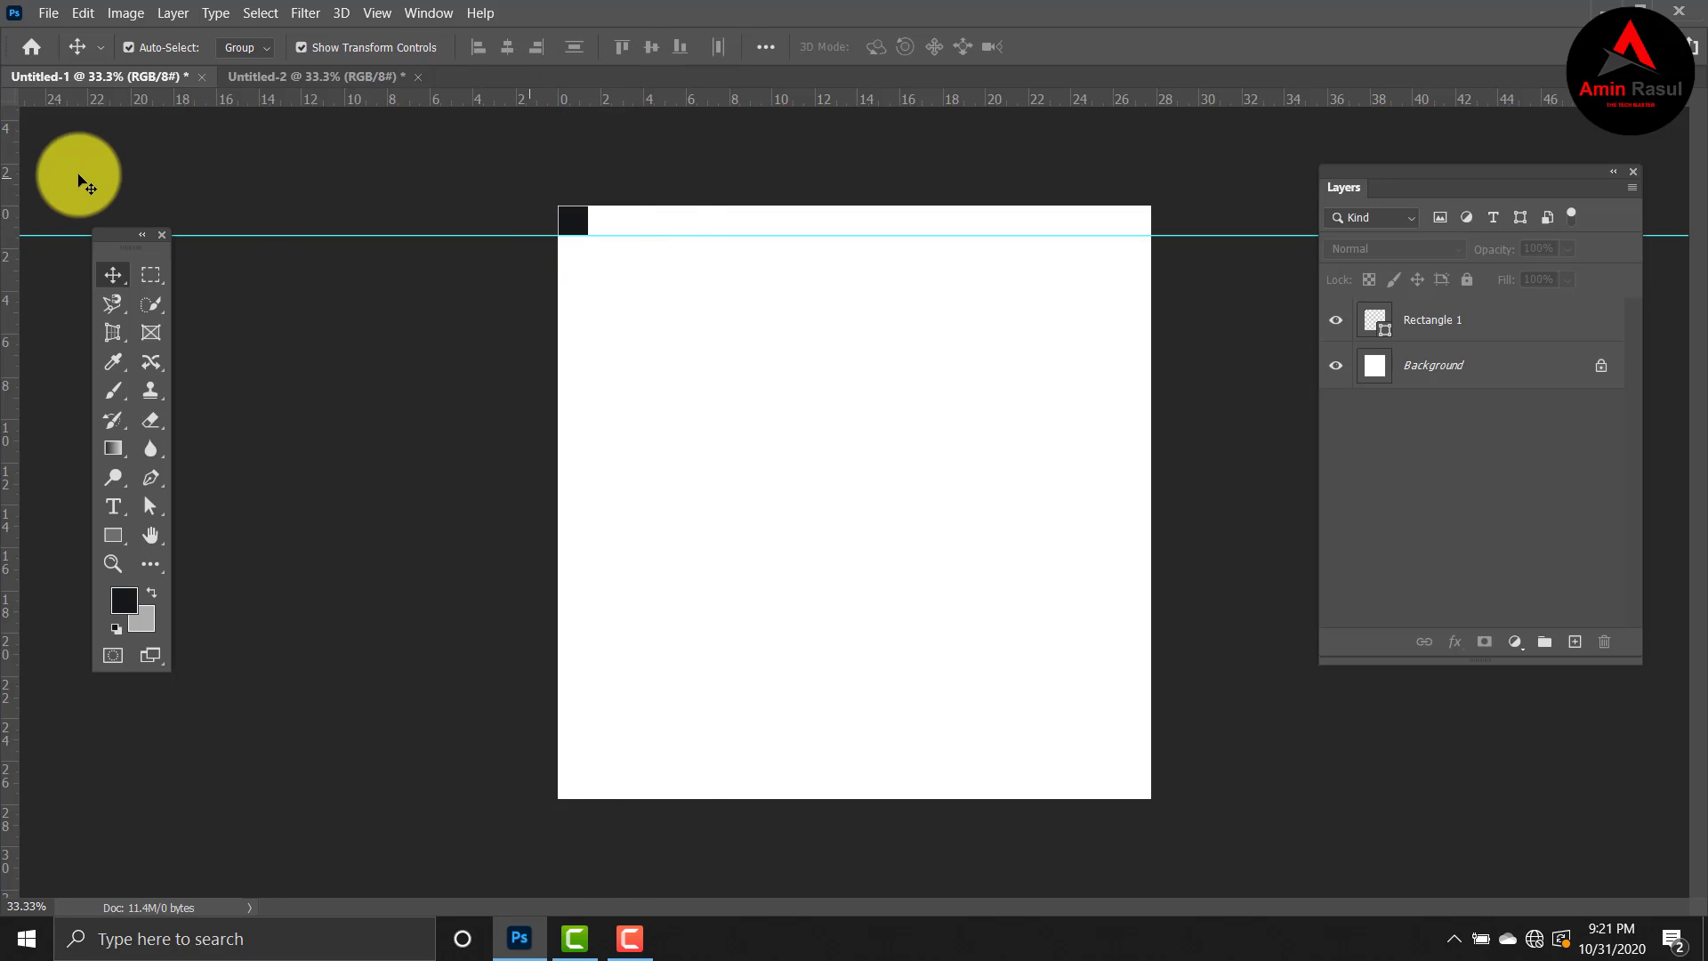
pyautogui.moveTo(12, 190); pyautogui.dragTo(590, 105)
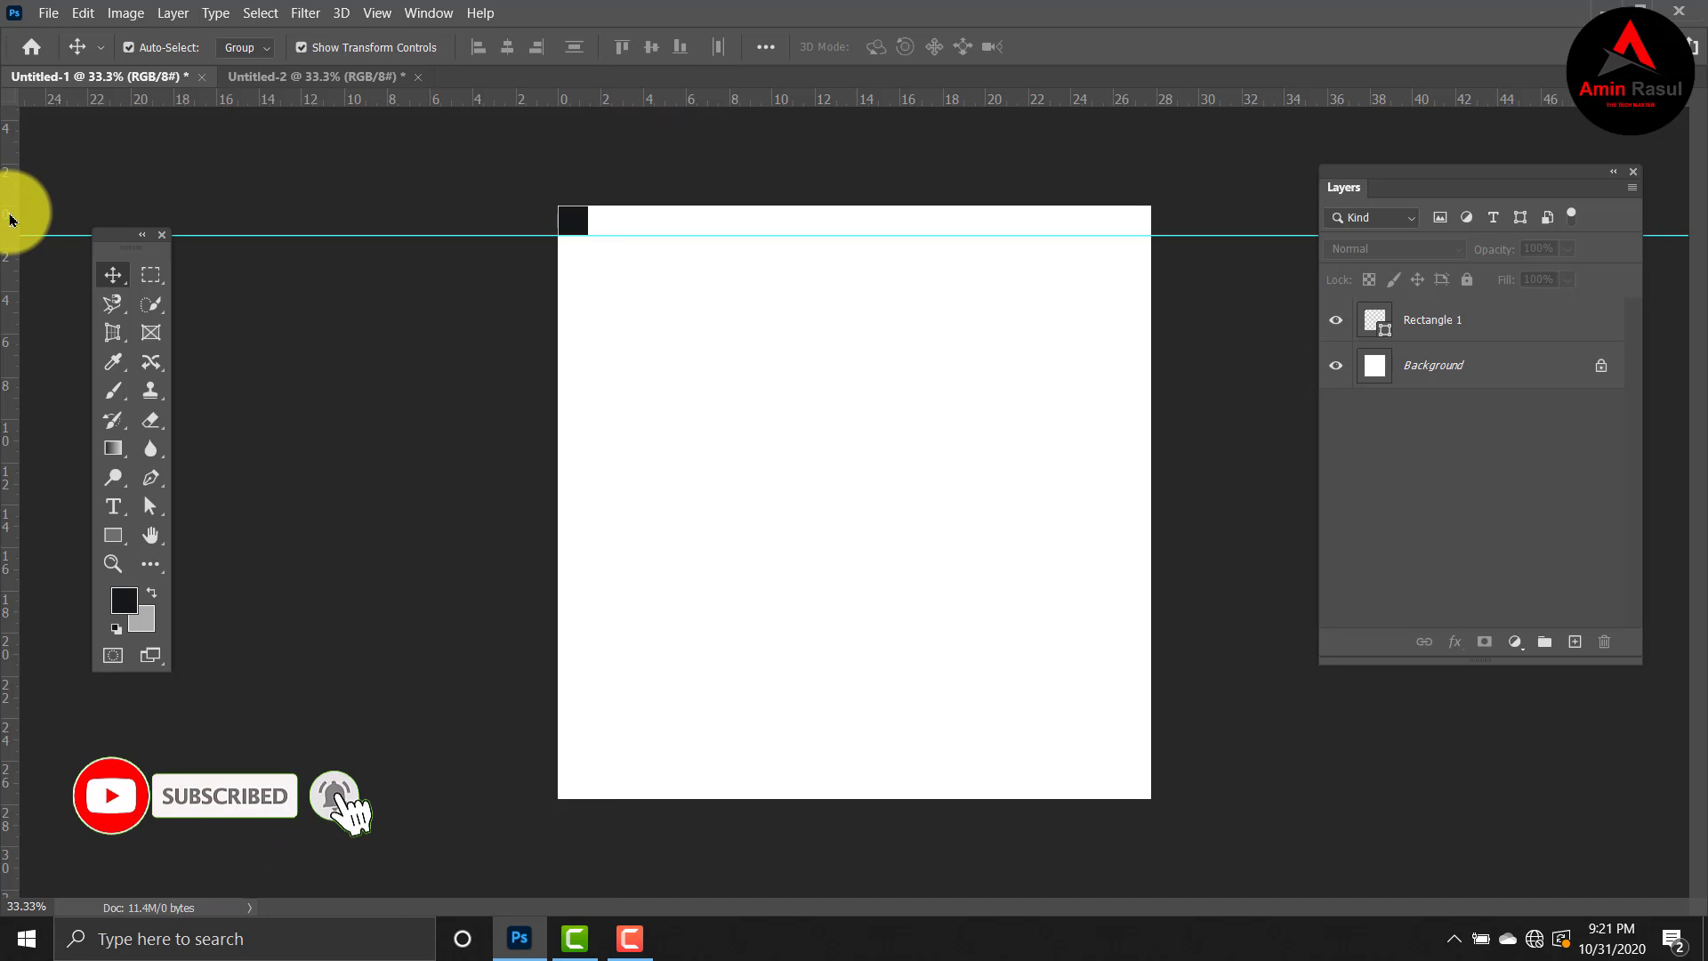
pyautogui.moveTo(12, 218); pyautogui.dragTo(589, 122)
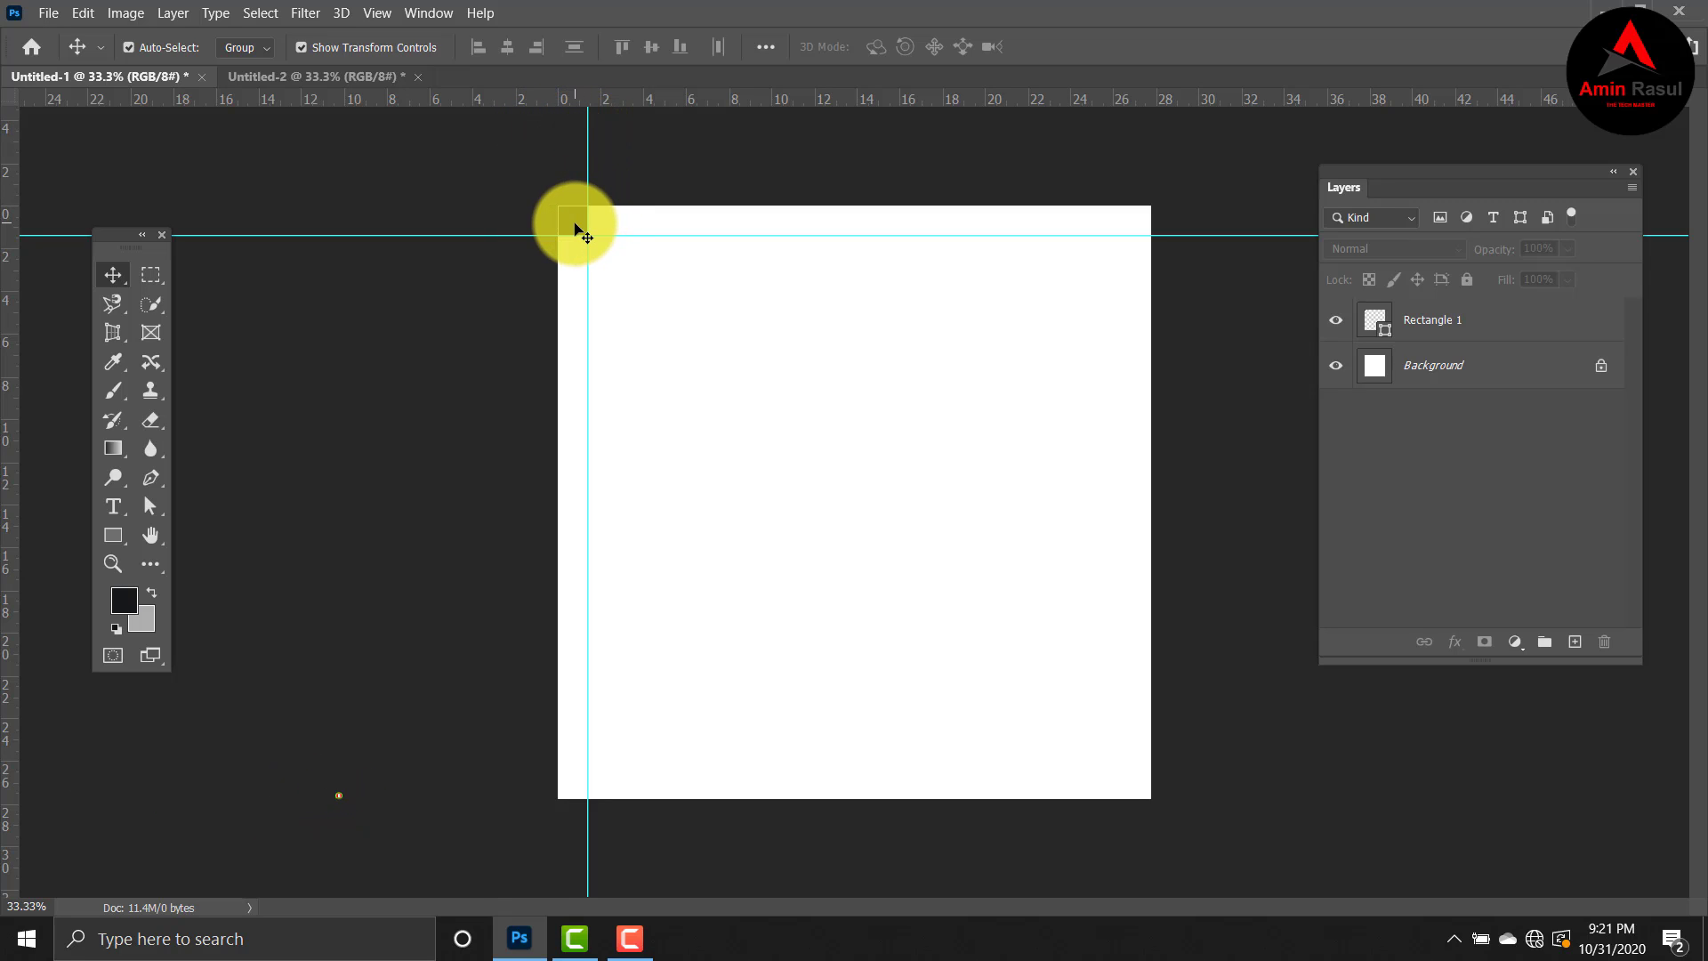
# Step: Move the square to the canvas's lower-right corner and place guides along its upper and left edges
pyautogui.moveTo(582, 233); pyautogui.dragTo(1135, 788)
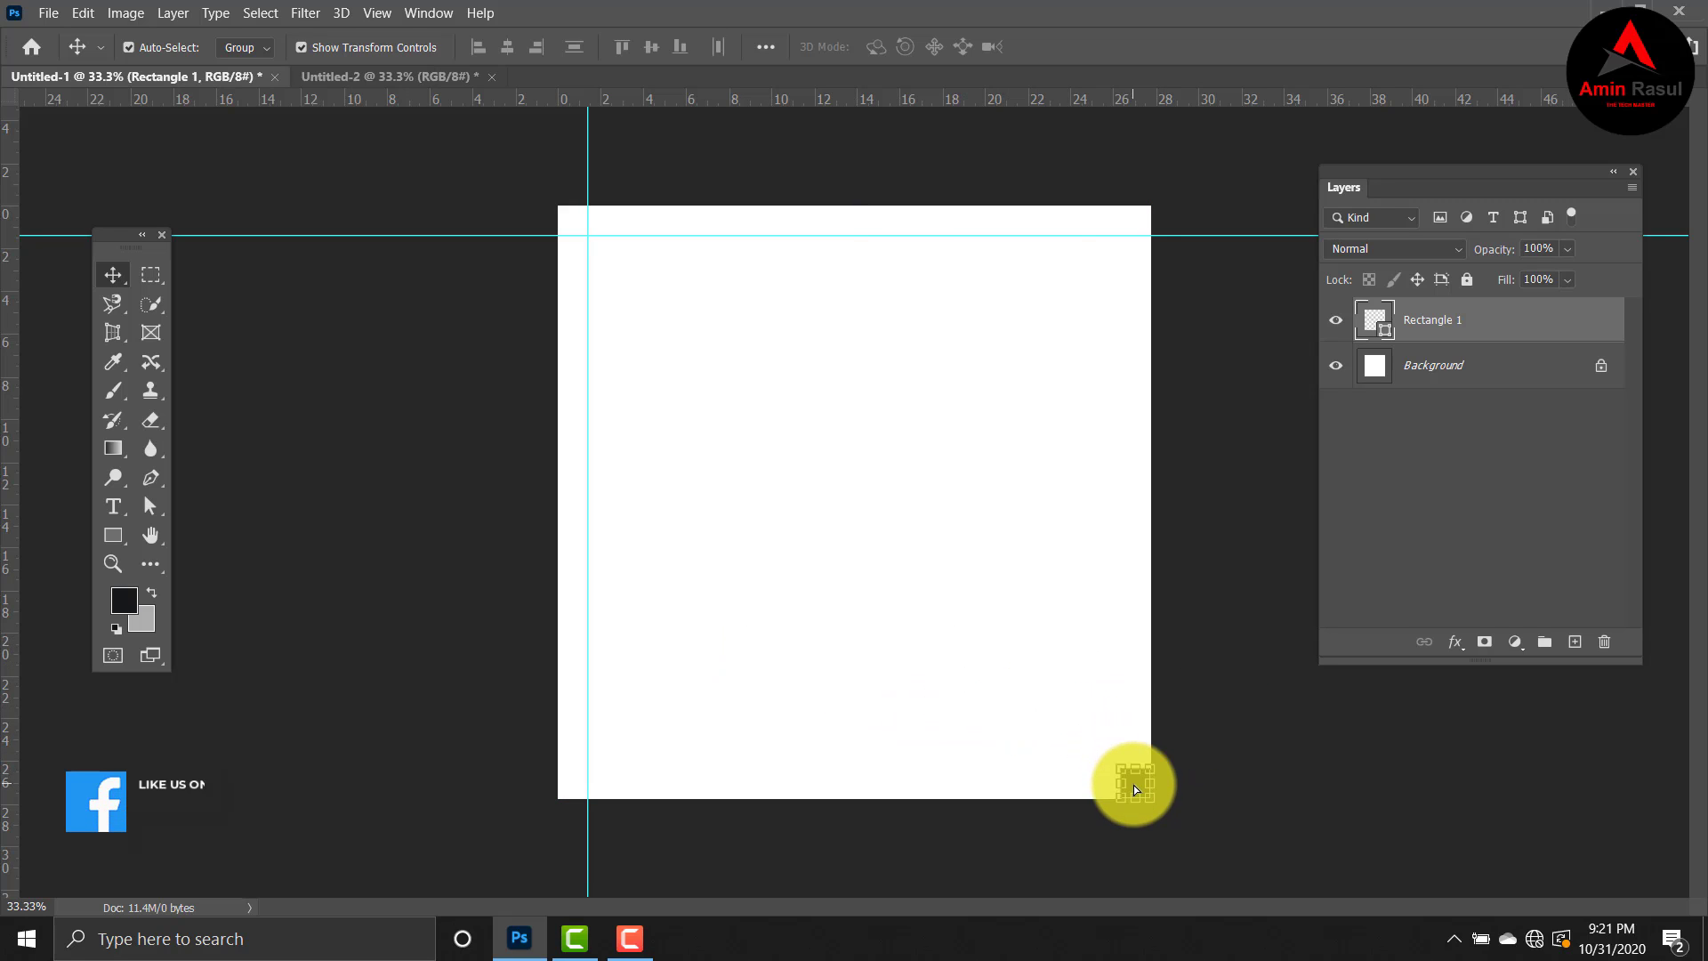
pyautogui.click(1258, 603)
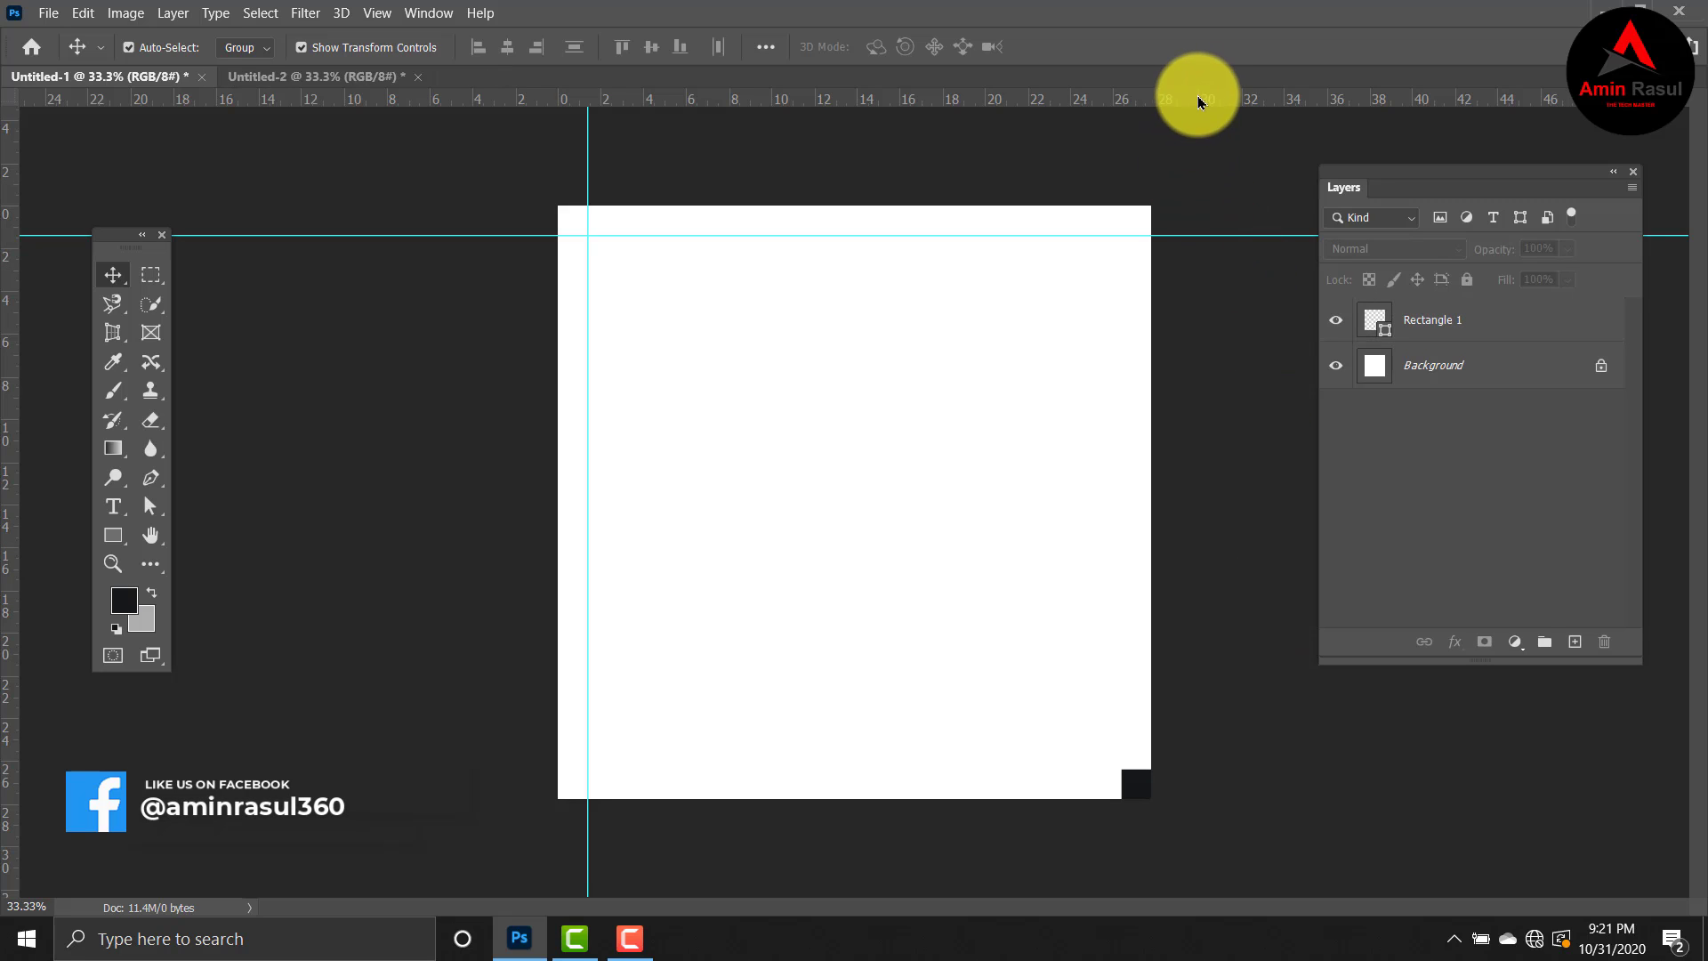
pyautogui.moveTo(1199, 102); pyautogui.dragTo(1379, 769)
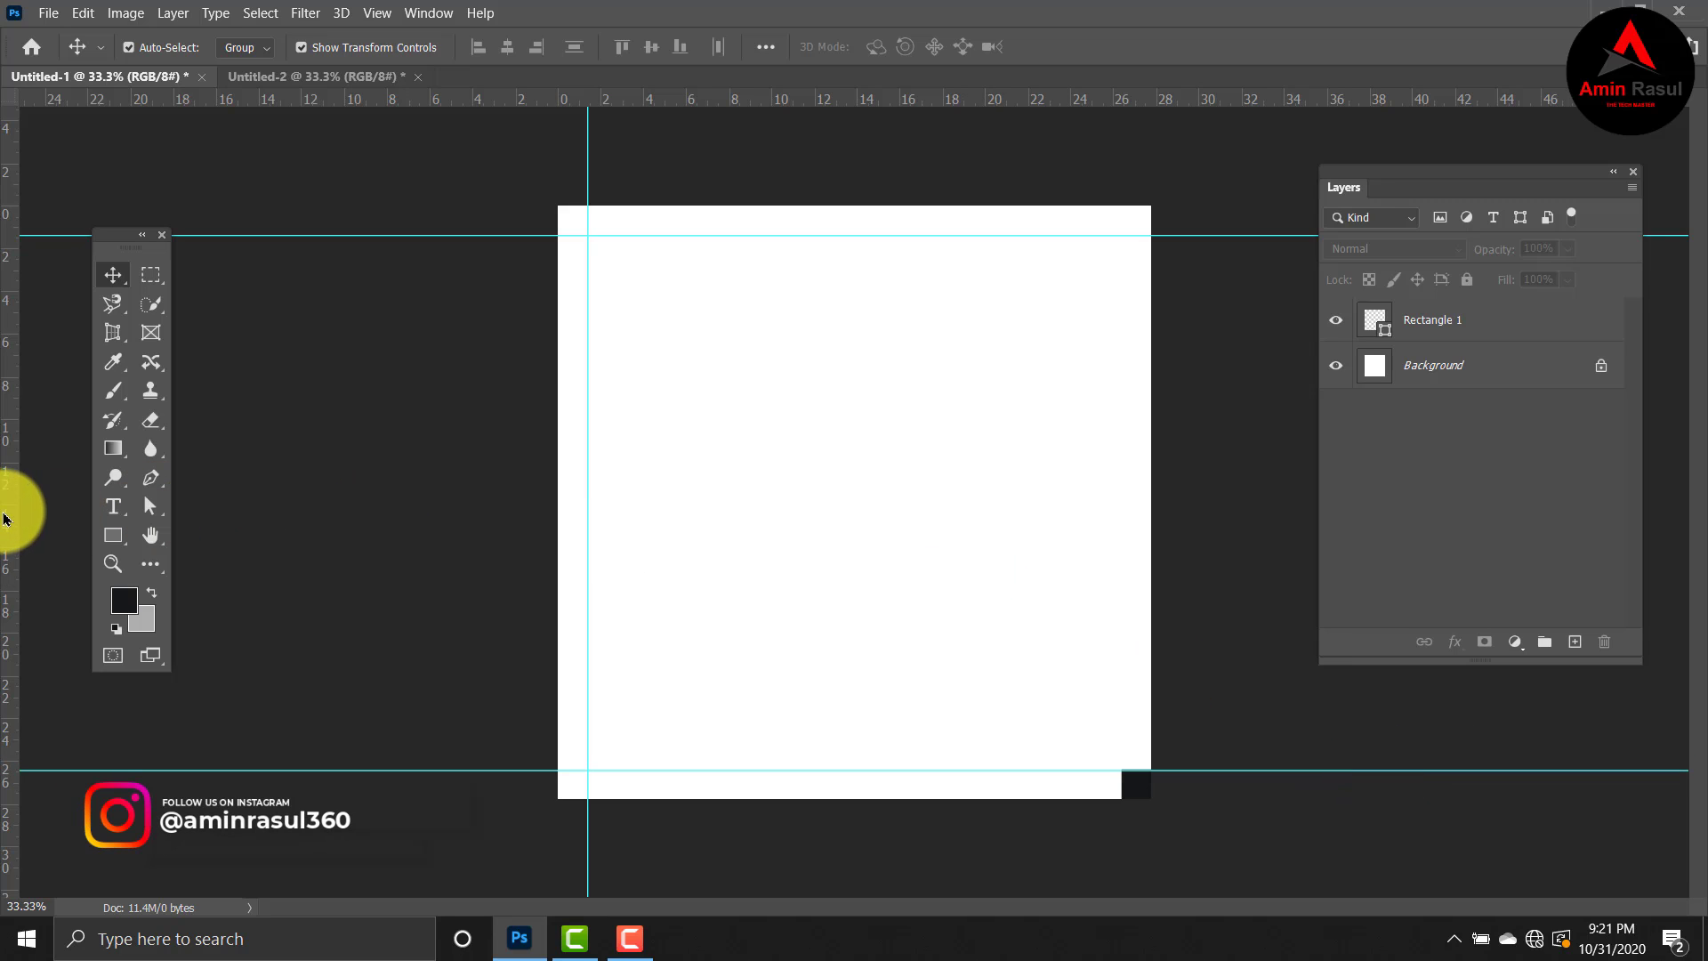
pyautogui.moveTo(15, 507); pyautogui.dragTo(1121, 448)
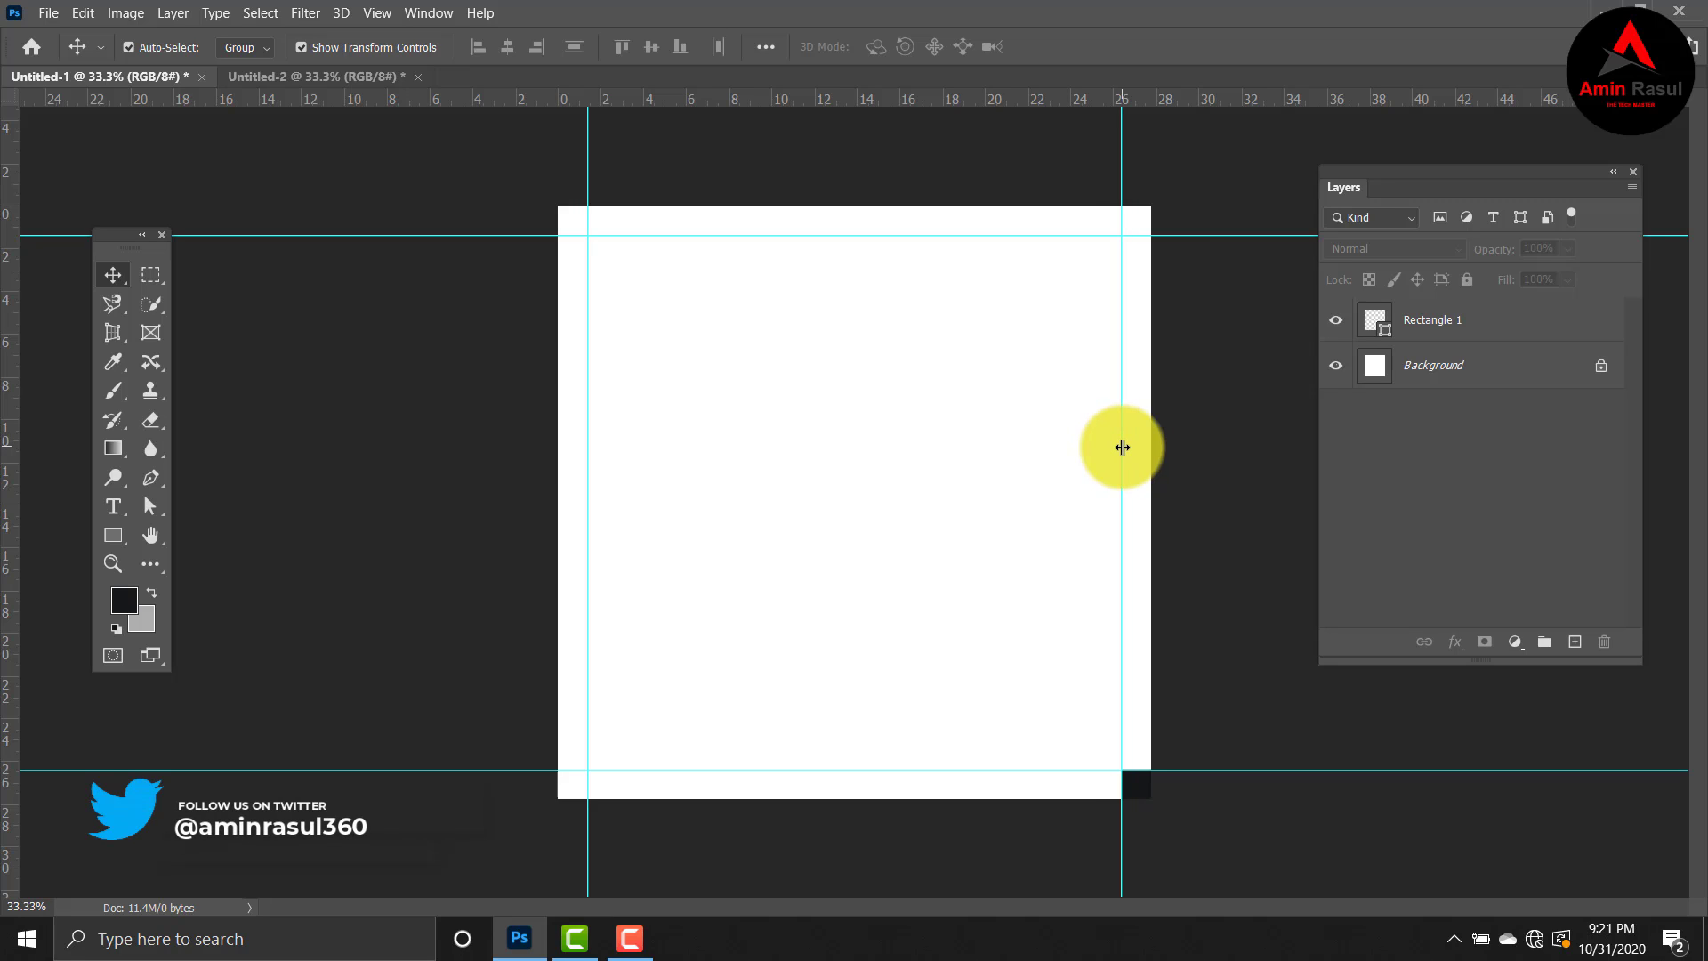
# Step: Delete the small square's layer
pyautogui.click(1135, 784)
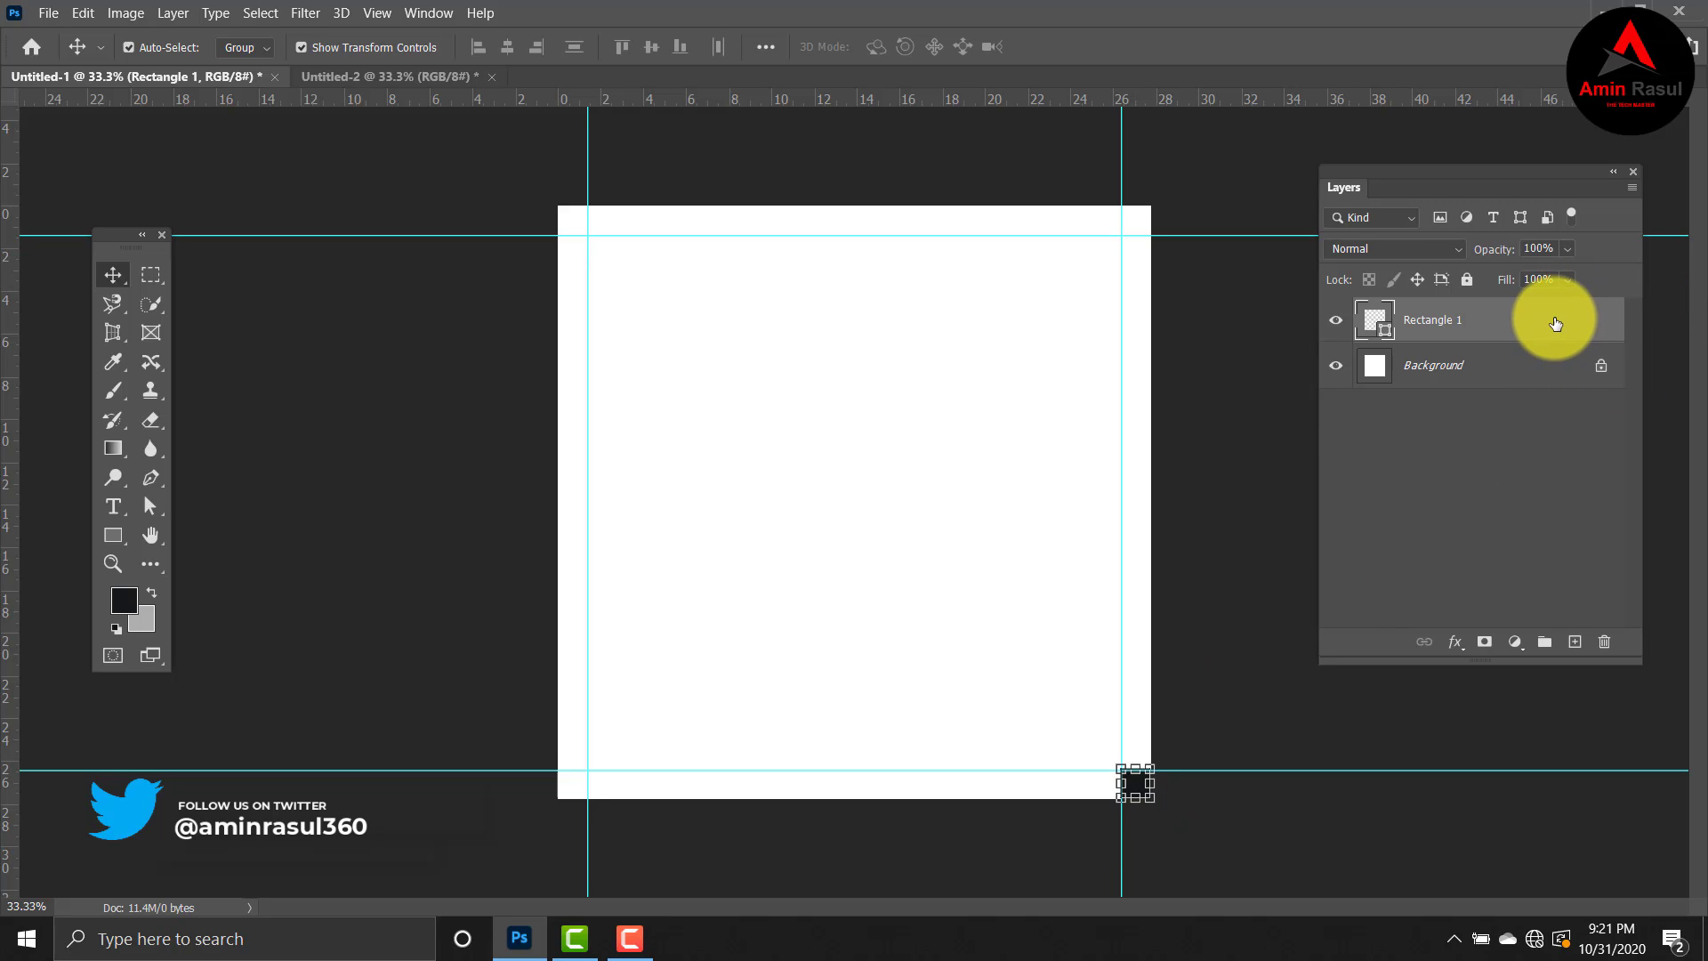
pyautogui.moveTo(1555, 322); pyautogui.dragTo(1603, 637)
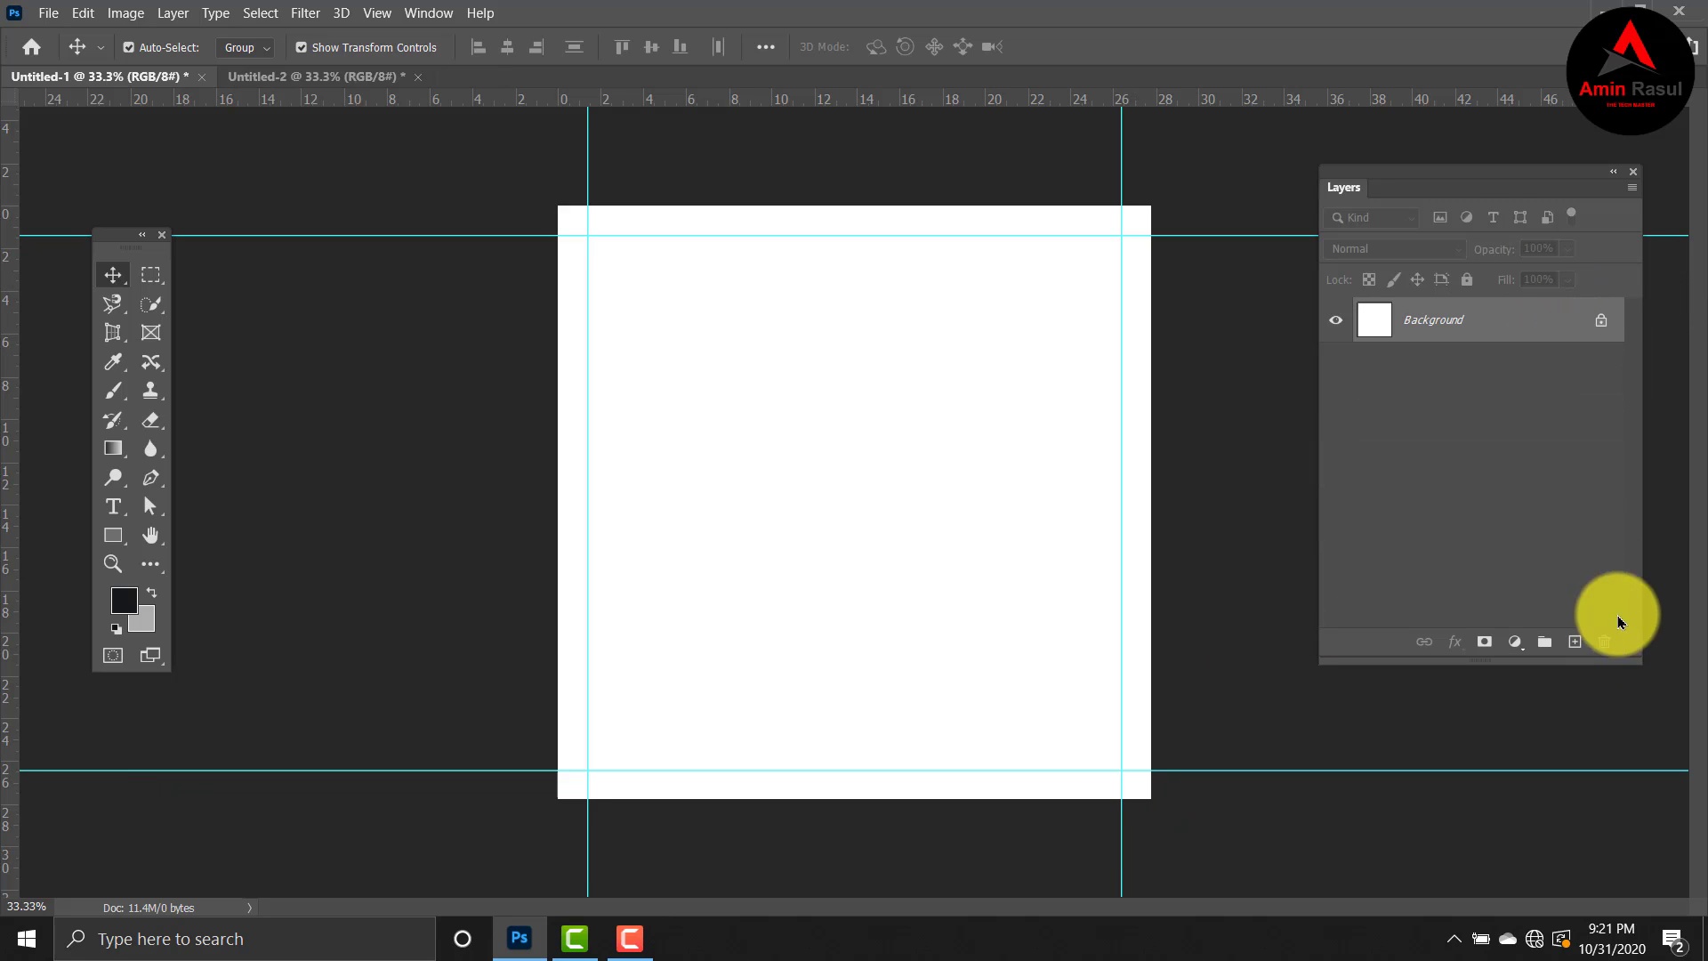
# Step: Draw a dark filled rectangle about 2013 × 2016 px covering the whole canvas, and dismiss its shape properties
pyautogui.click(107, 539)
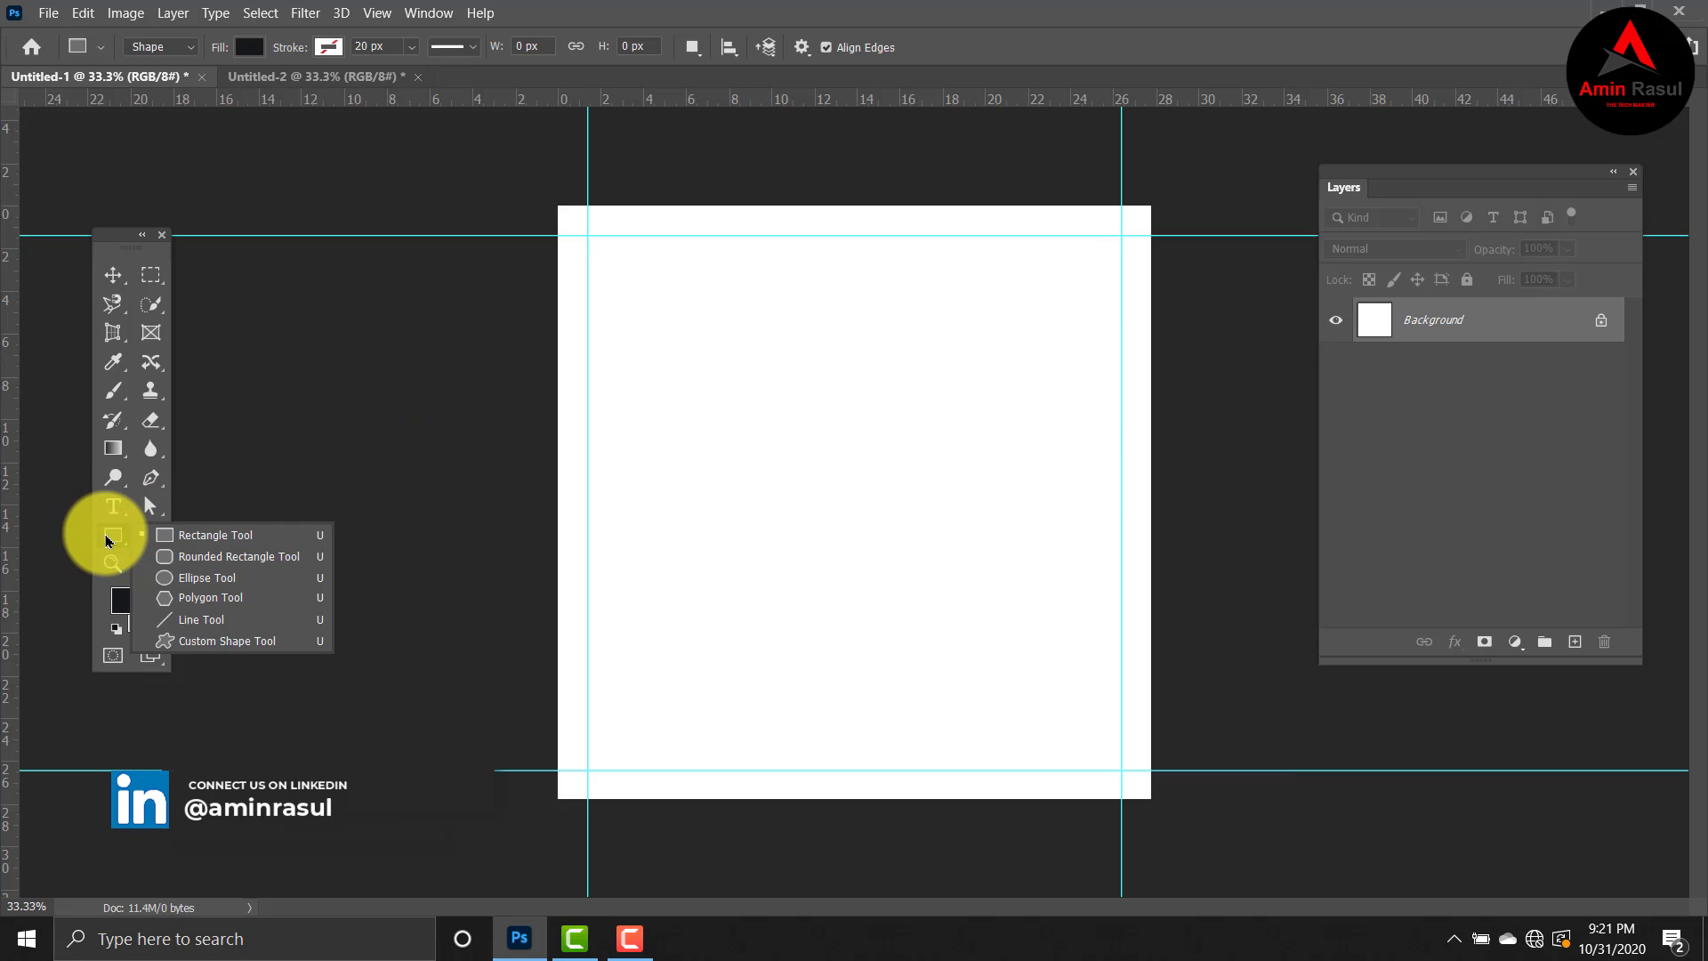
pyautogui.click(215, 541)
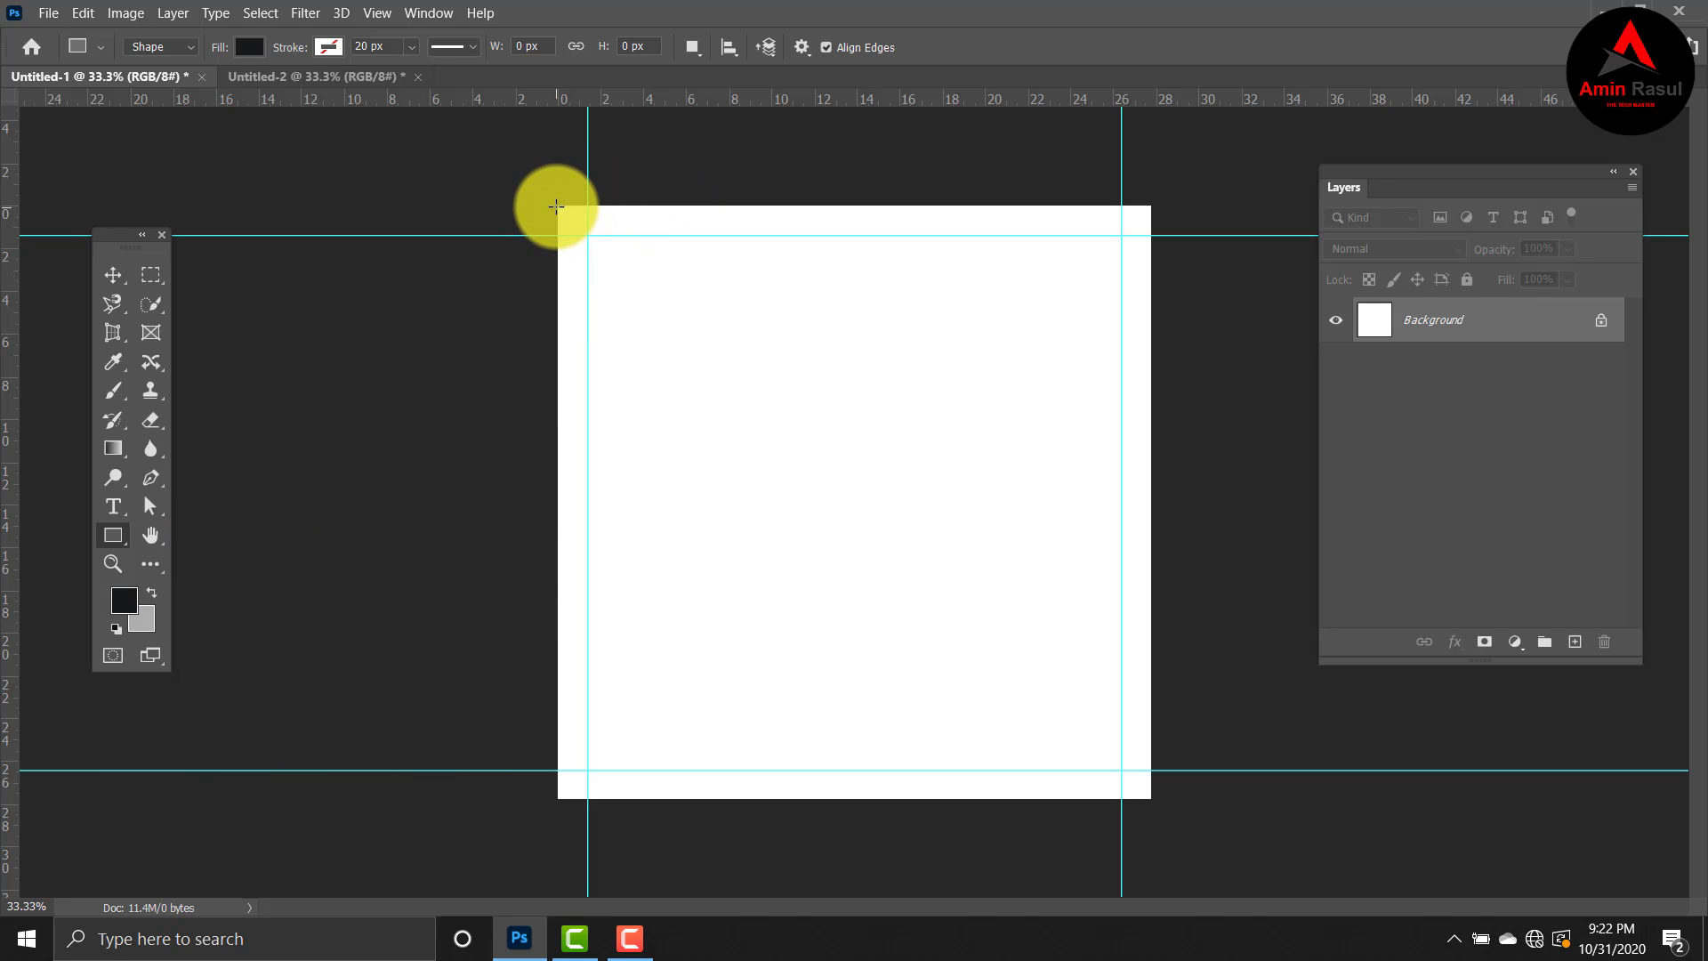
pyautogui.moveTo(556, 204); pyautogui.dragTo(1153, 801)
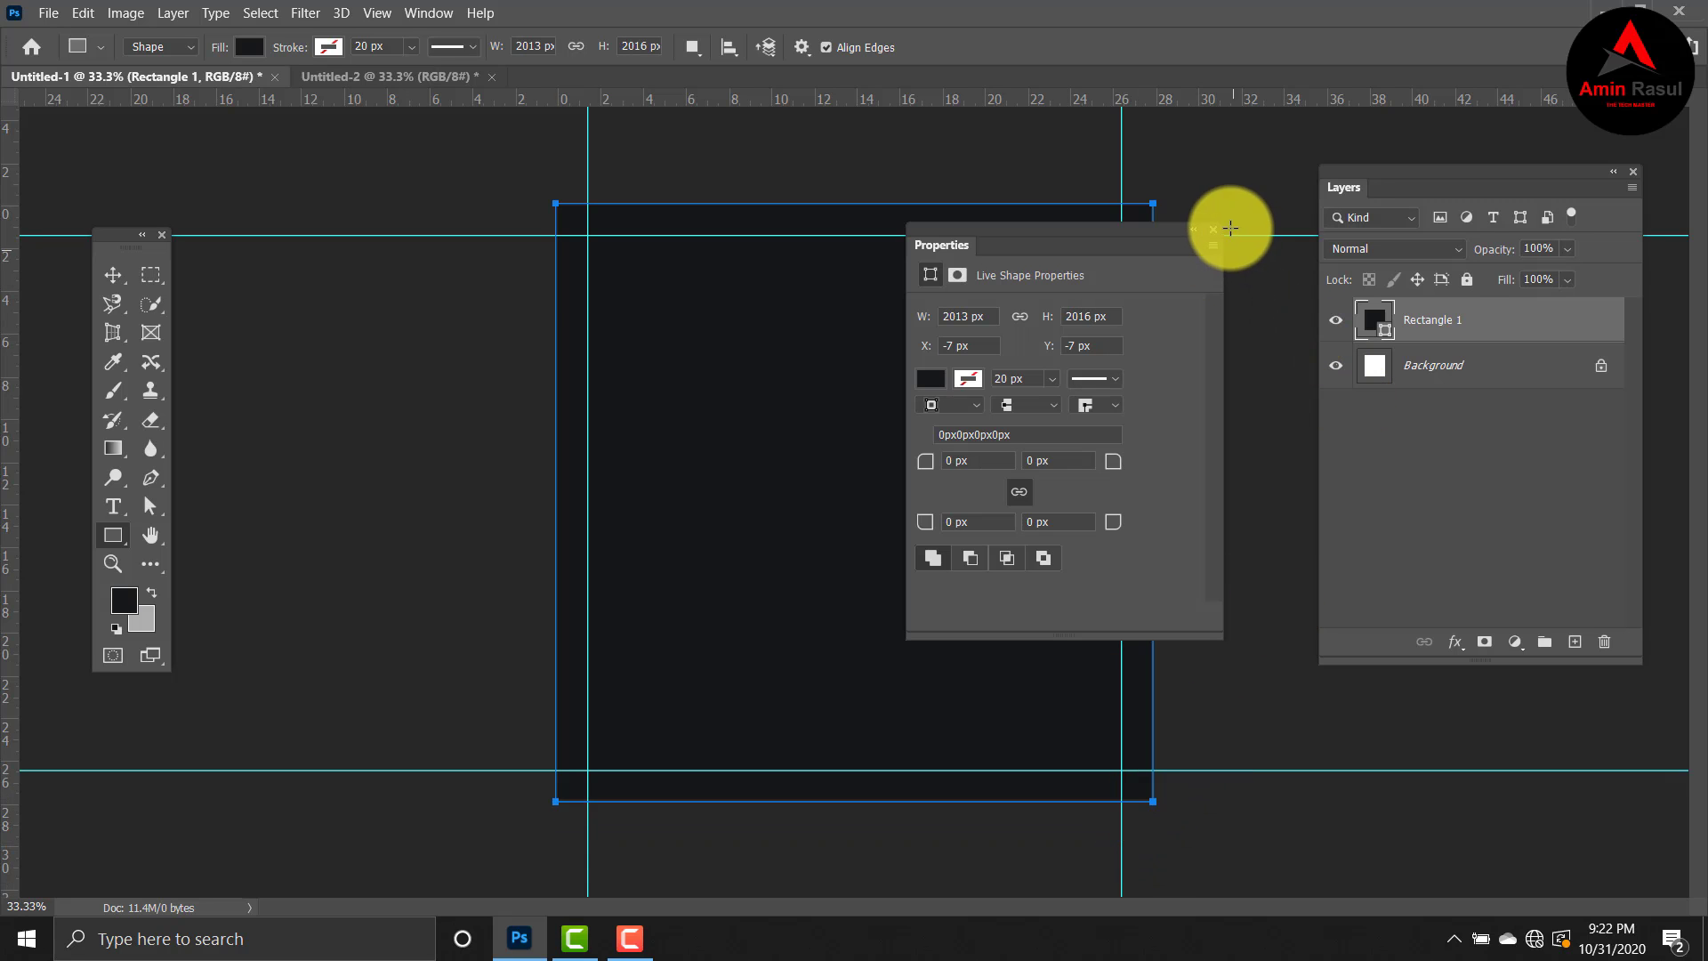
pyautogui.click(1217, 232)
# Step: Free-transform the dark rectangle so its upper and left edges align exactly with the canvas edges
pyautogui.hotkey('ctrl', 't')
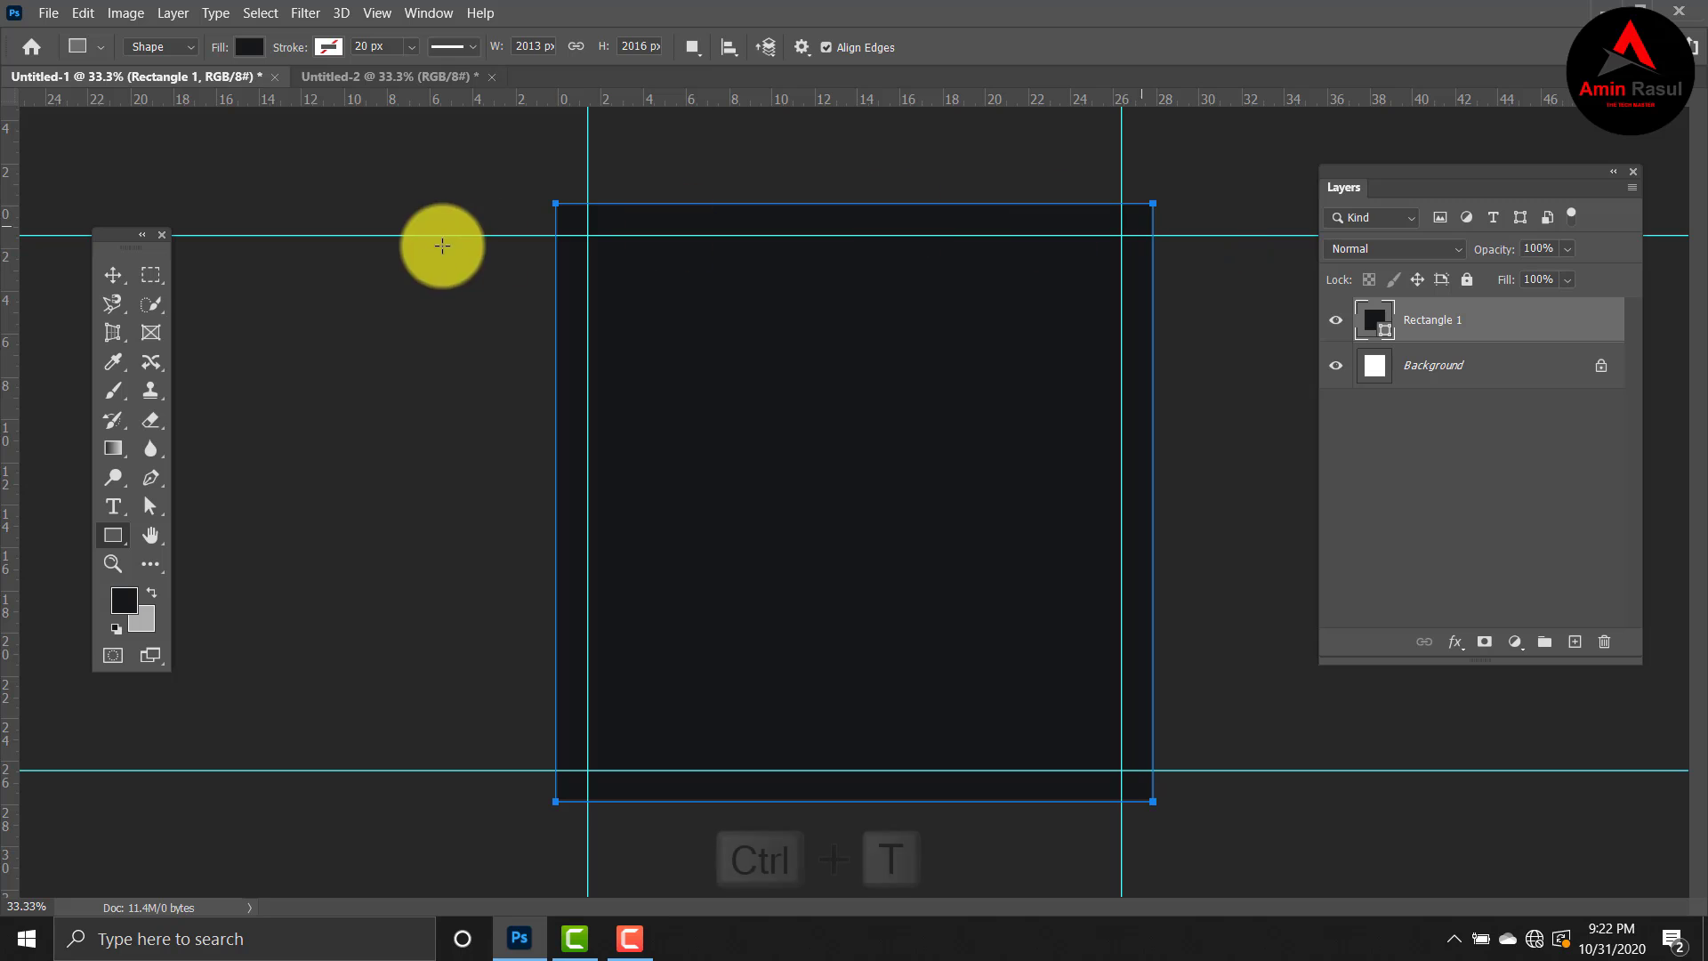
pyautogui.click(114, 276)
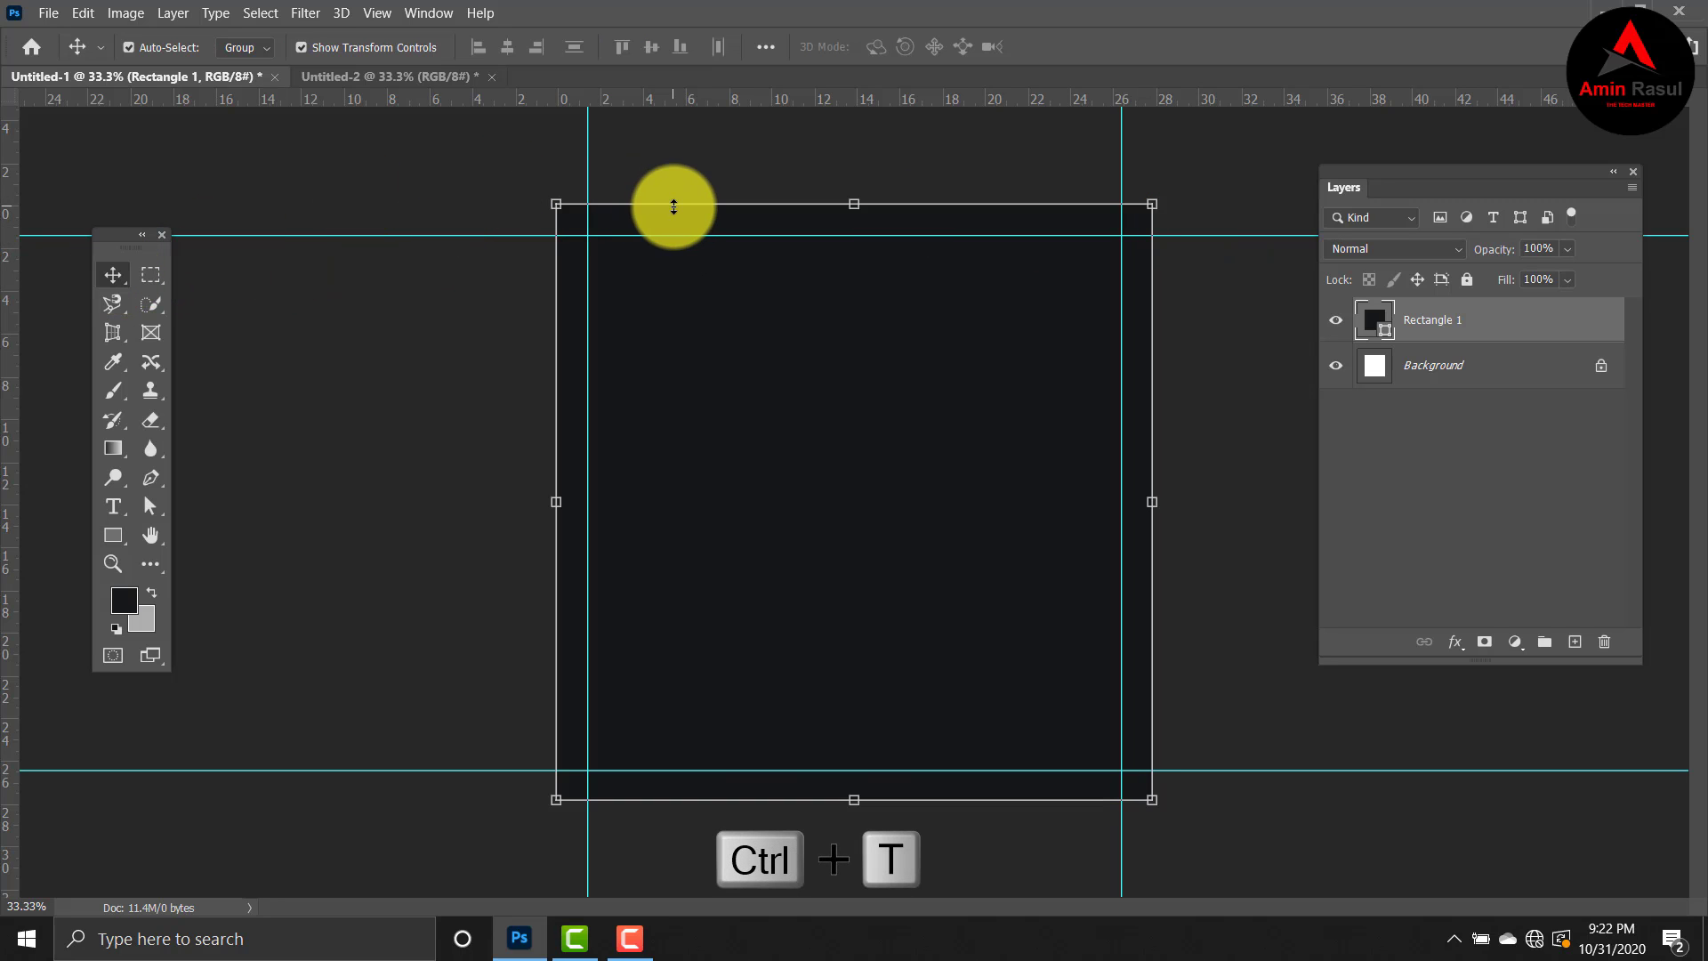
pyautogui.hotkey('ctrl', '+')
pyautogui.hotkey('ctrl', '+')
pyautogui.hotkey('ctrl', '+')
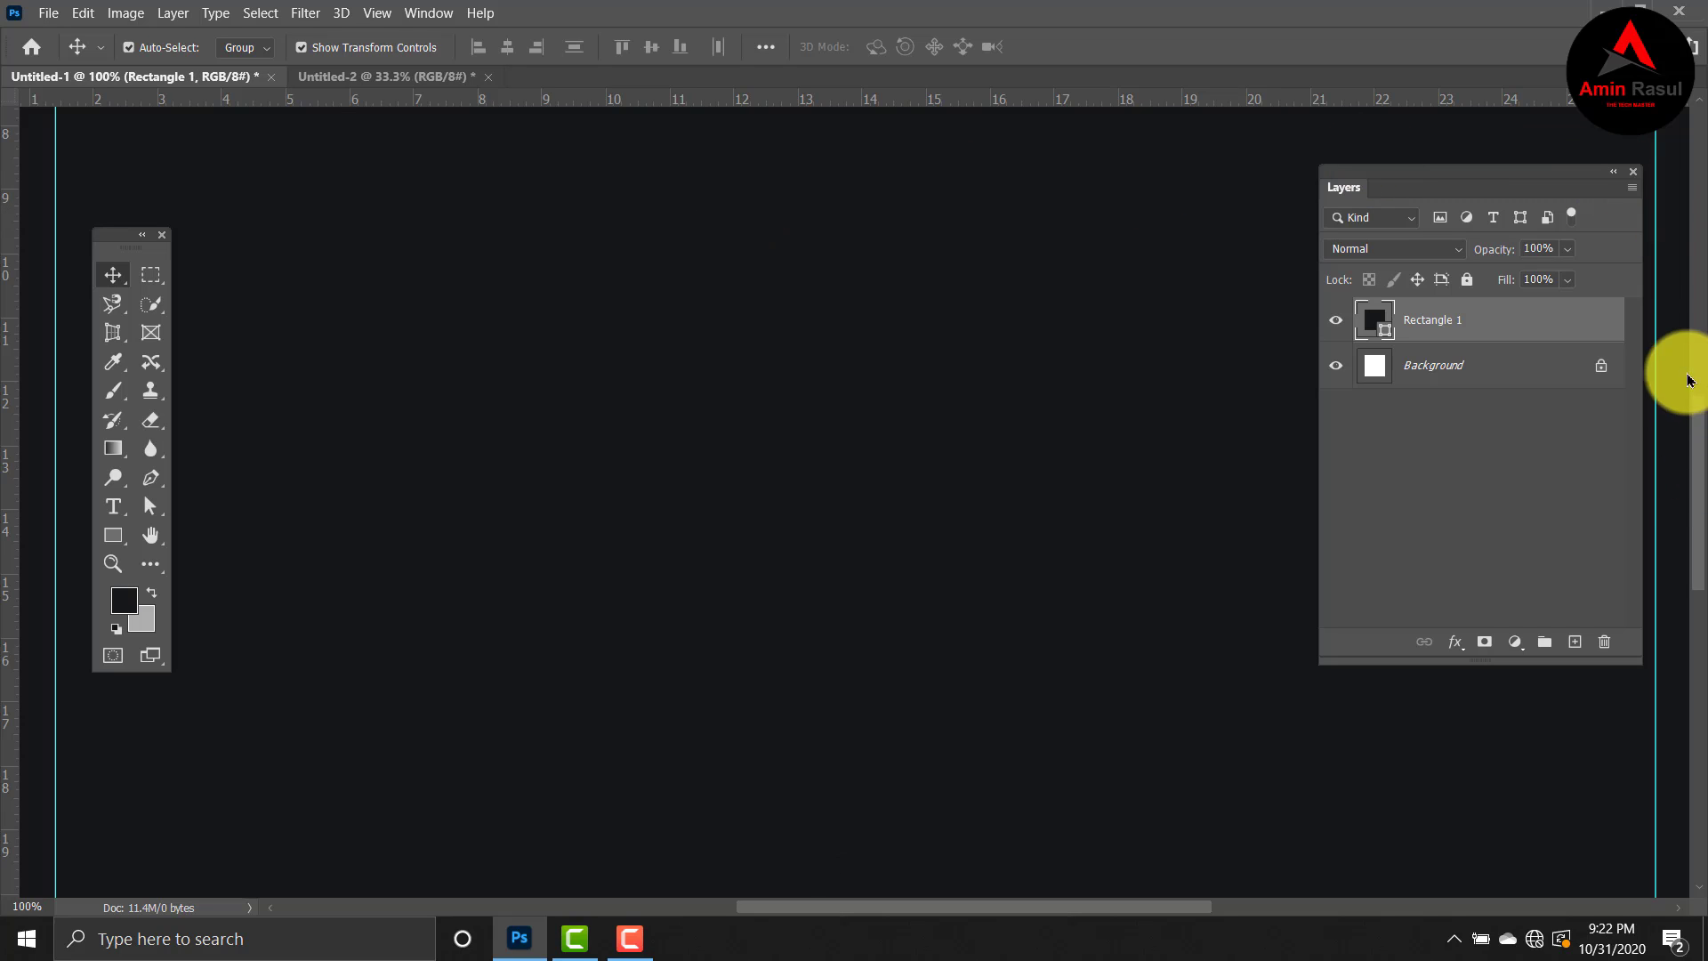
pyautogui.moveTo(1692, 453); pyautogui.dragTo(1695, 225)
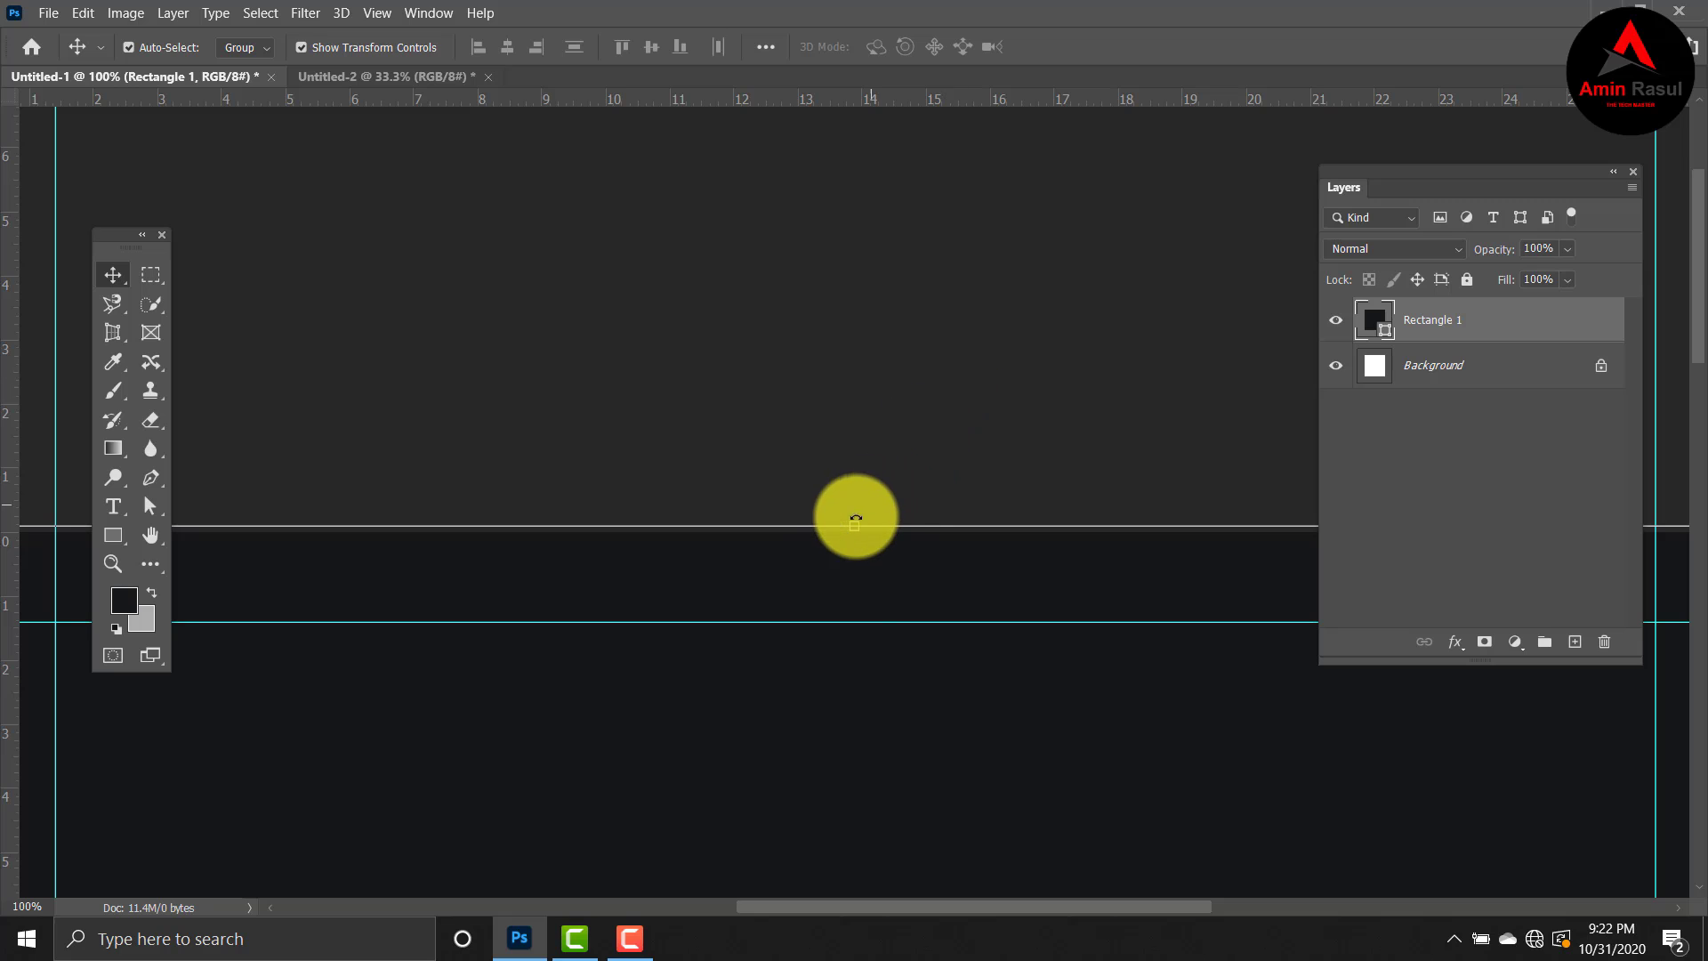
pyautogui.moveTo(859, 528); pyautogui.dragTo(858, 532)
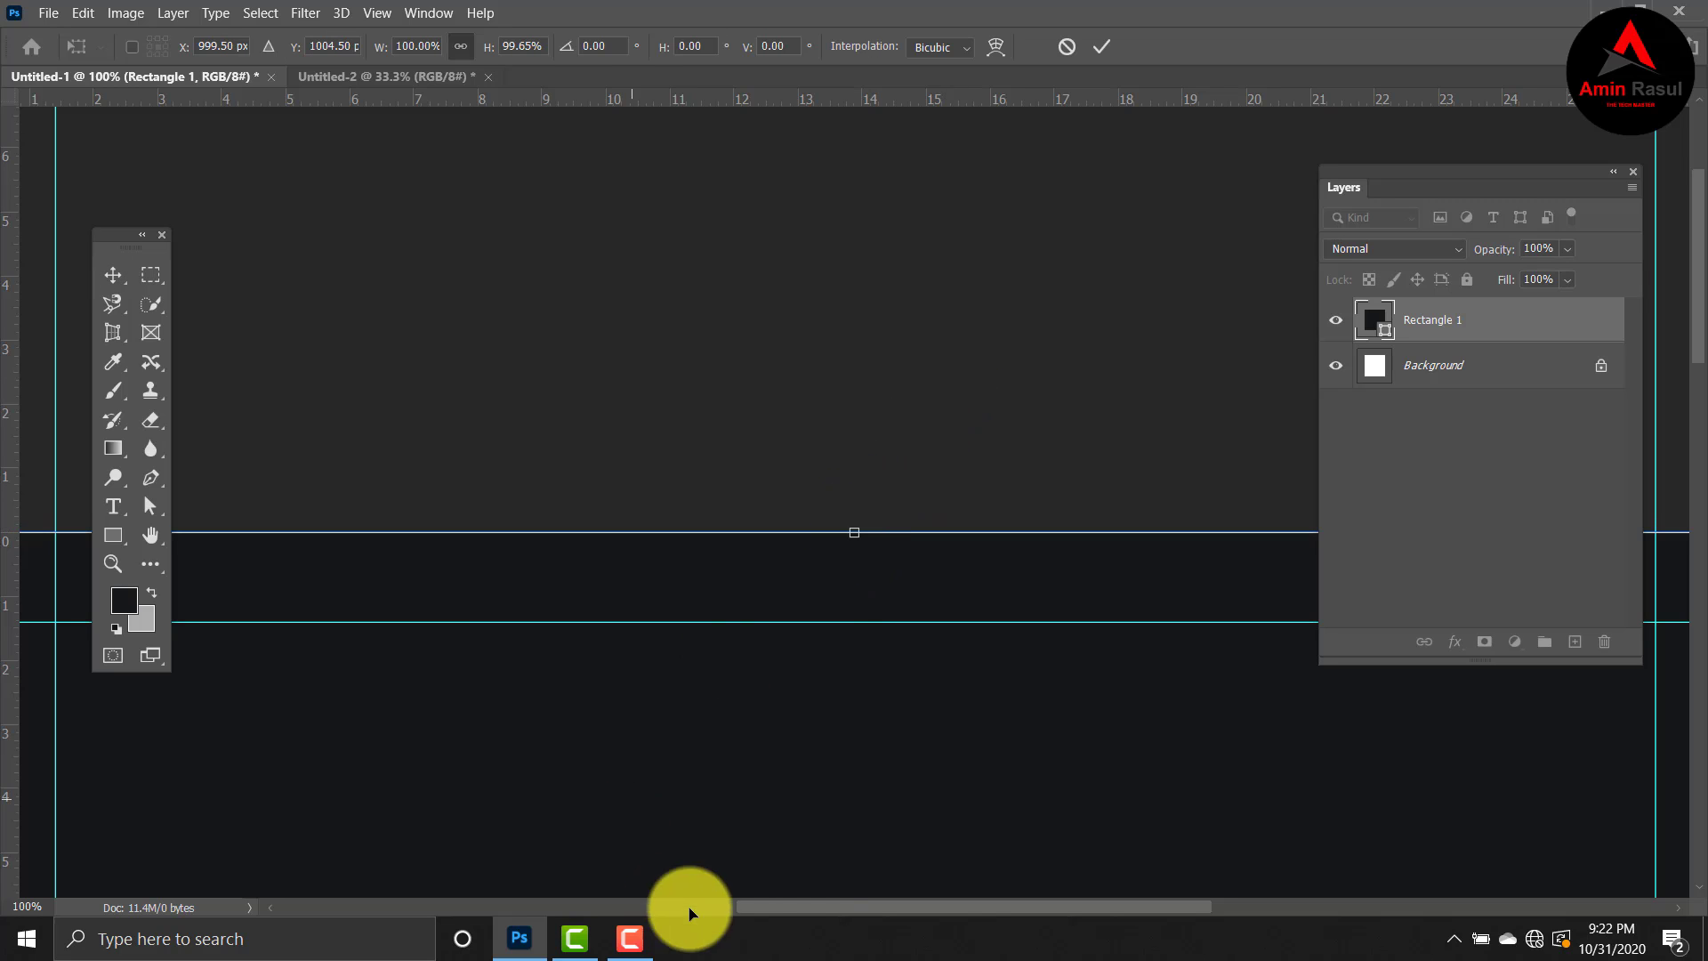
pyautogui.moveTo(812, 907); pyautogui.dragTo(680, 789)
# Step: Pull the dark rectangle's lower and right edges in to match the canvas edges exactly
pyautogui.moveTo(1697, 276); pyautogui.dragTo(1689, 694)
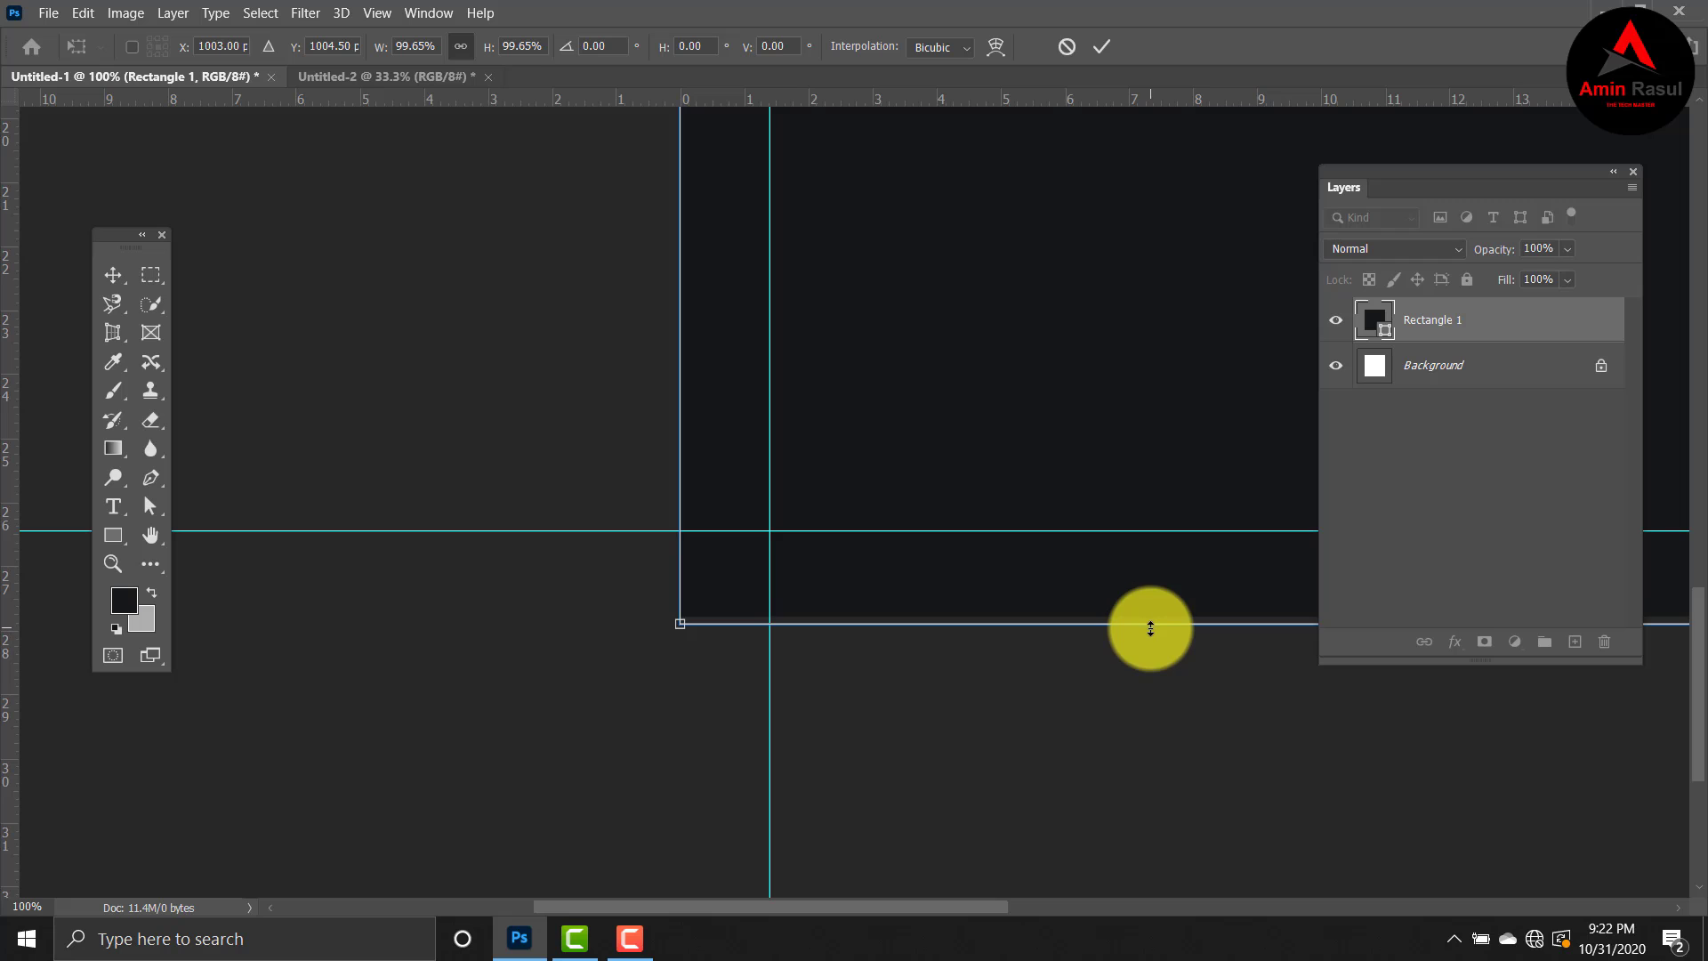
pyautogui.moveTo(1150, 628); pyautogui.dragTo(1151, 613)
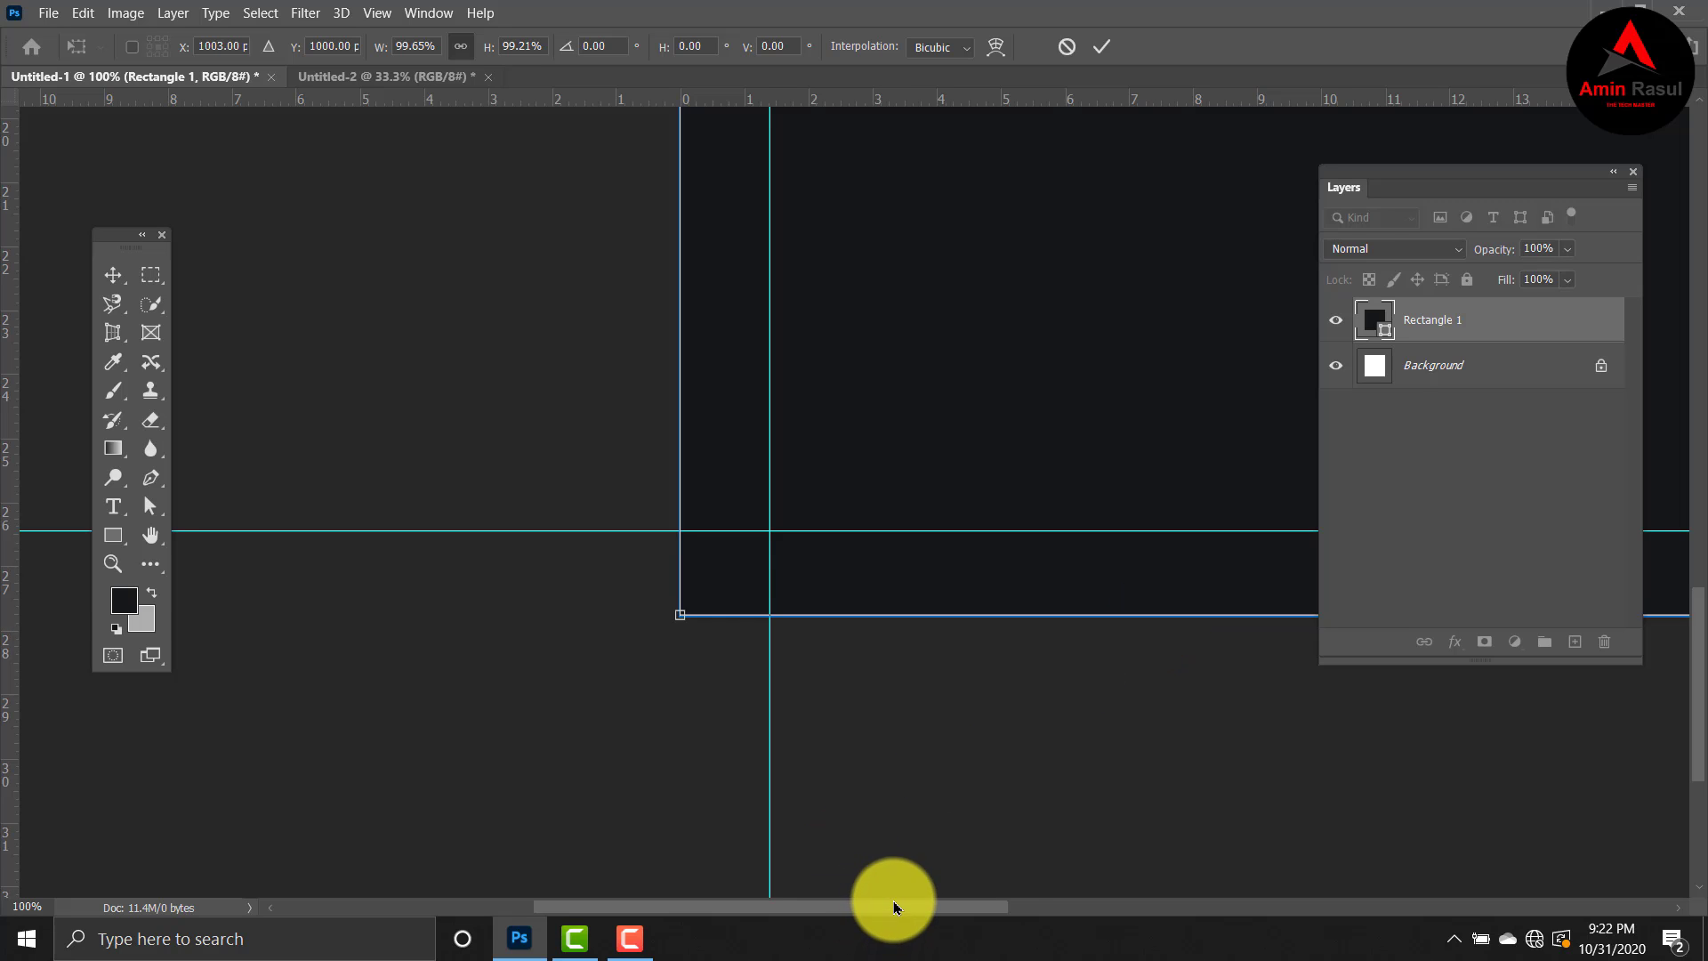
pyautogui.moveTo(894, 905); pyautogui.dragTo(1301, 905)
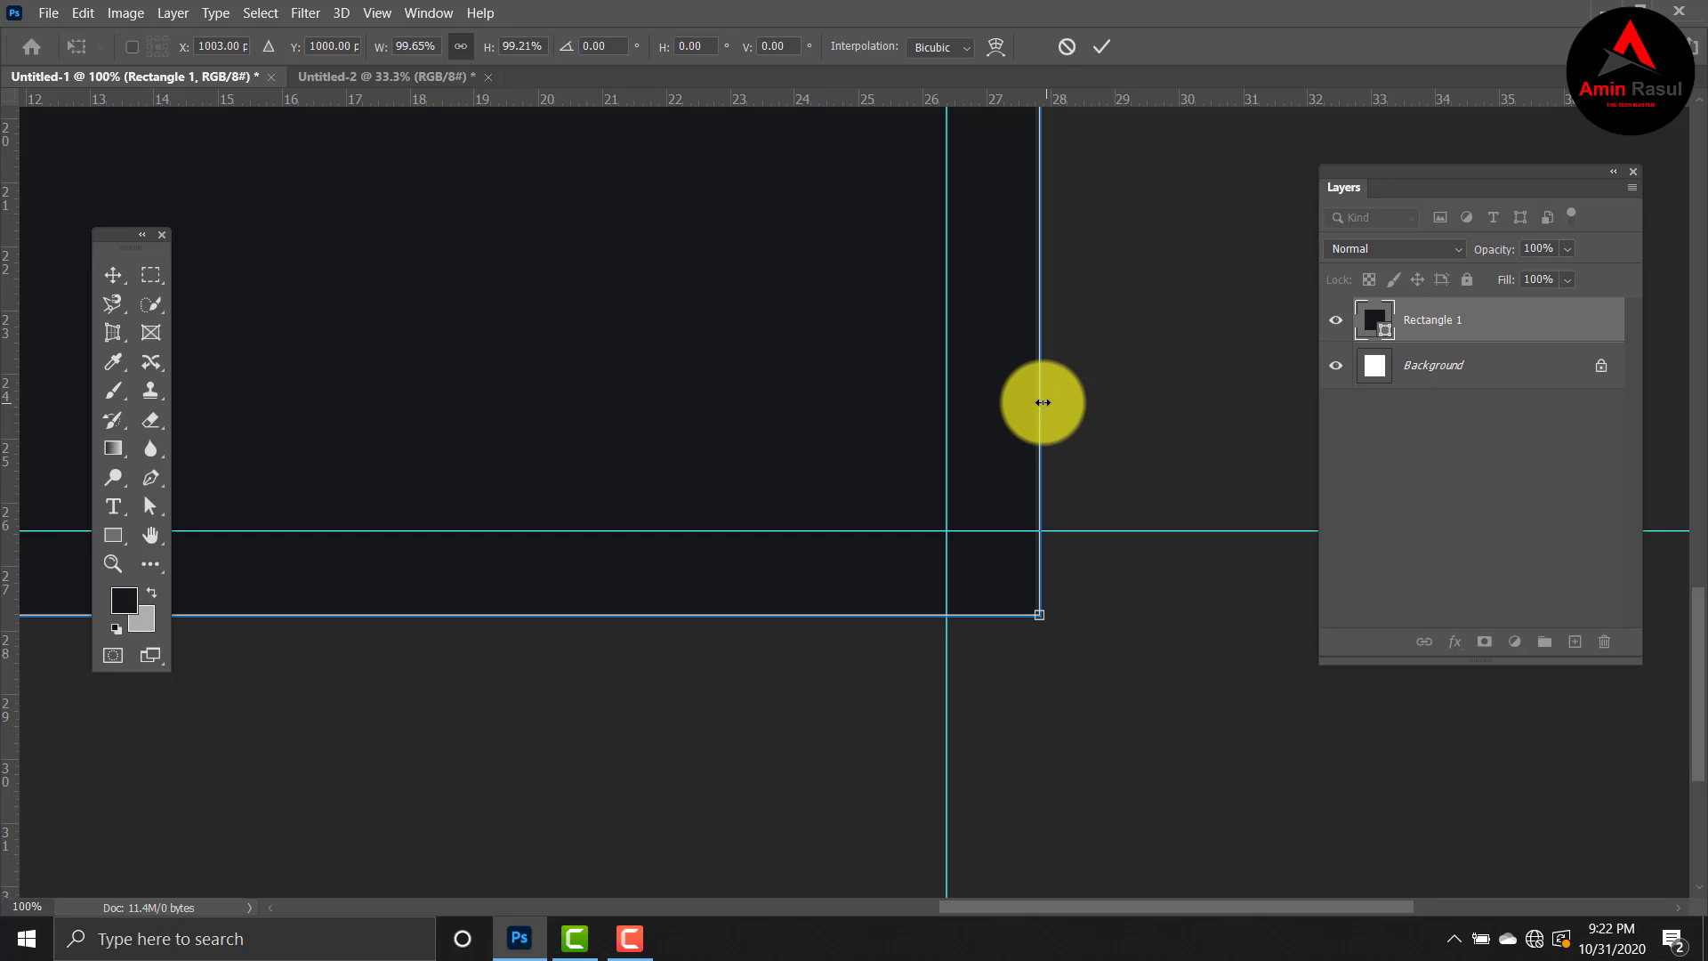
pyautogui.moveTo(1042, 402); pyautogui.dragTo(1036, 402)
pyautogui.hotkey('ctrl', '-')
pyautogui.hotkey('ctrl', '-')
pyautogui.hotkey('ctrl', '-')
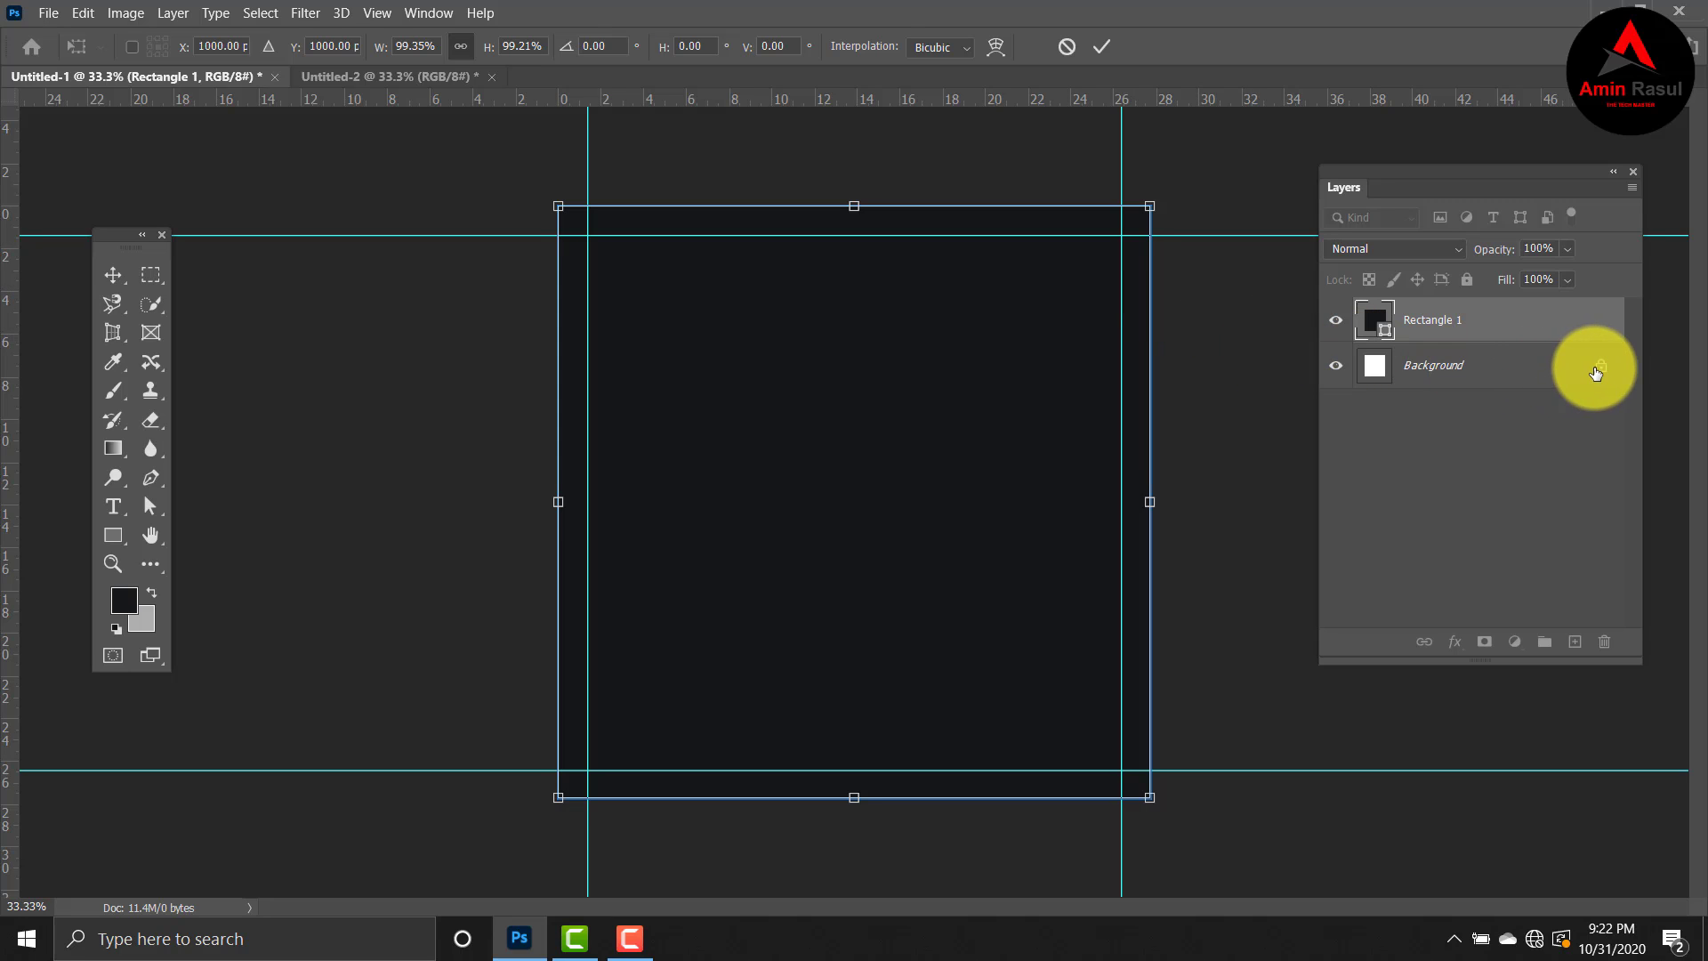
# Step: Unlock the white Background layer and delete it
pyautogui.click(1595, 373)
pyautogui.moveTo(1522, 378); pyautogui.dragTo(1606, 647)
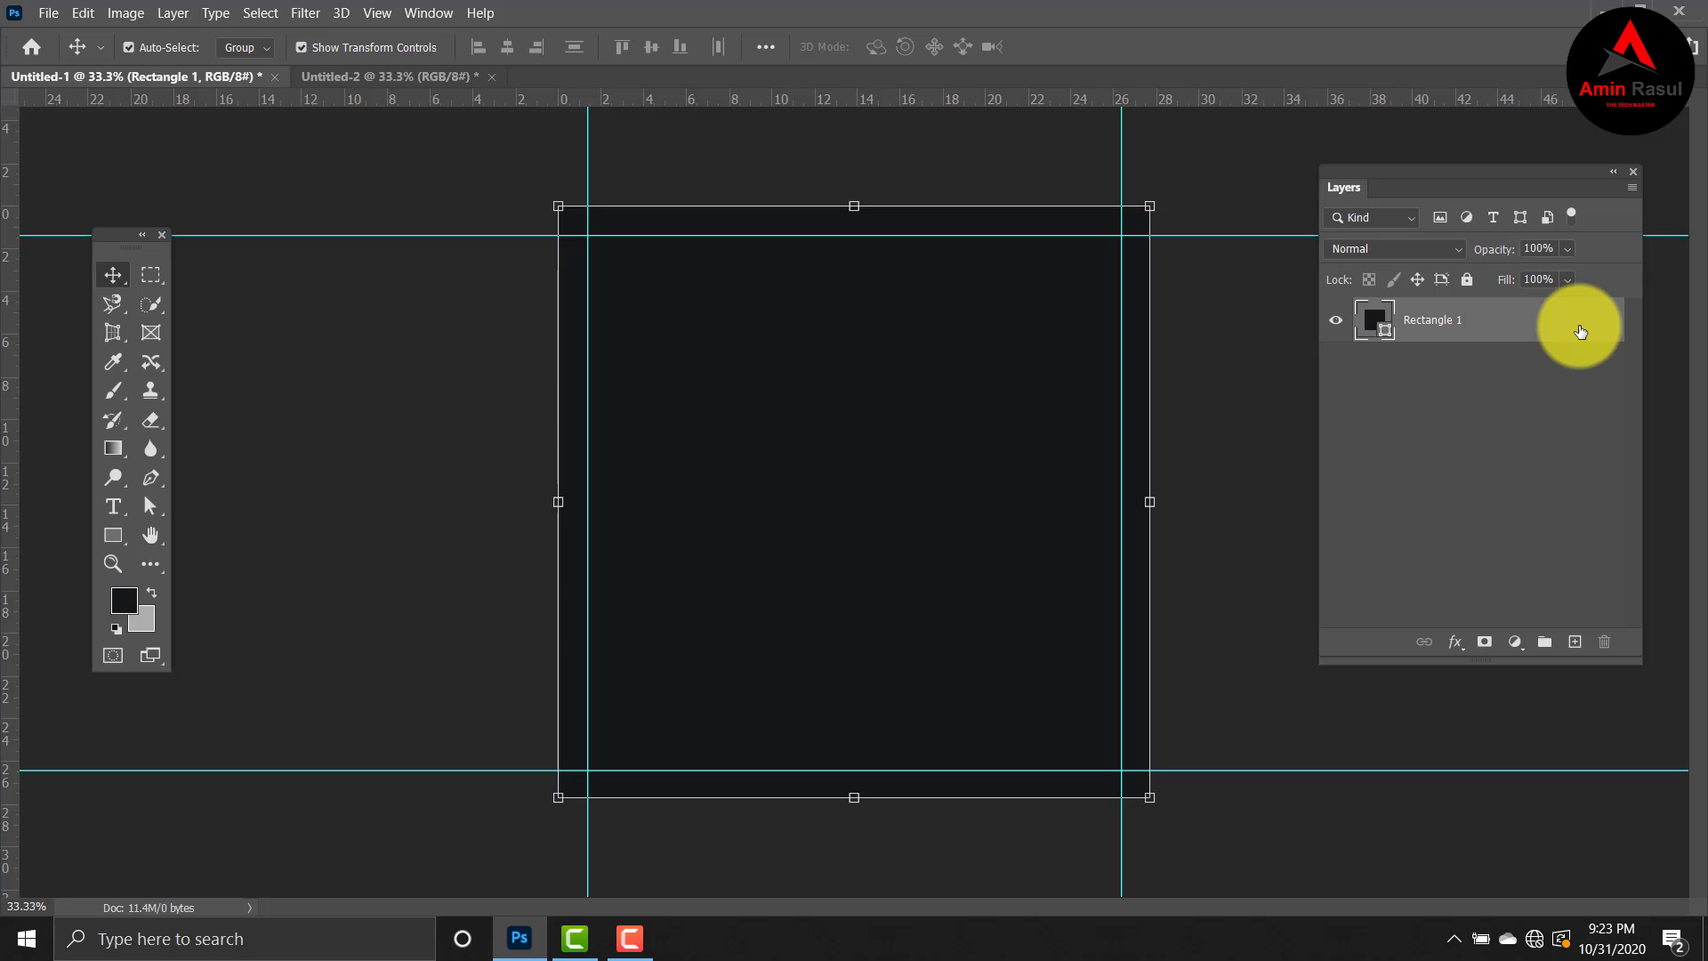
# Step: Add a Gradient Overlay effect to the rectangle layer and set the gradient's dark color stop to #083556
pyautogui.doubleClick(1580, 332)
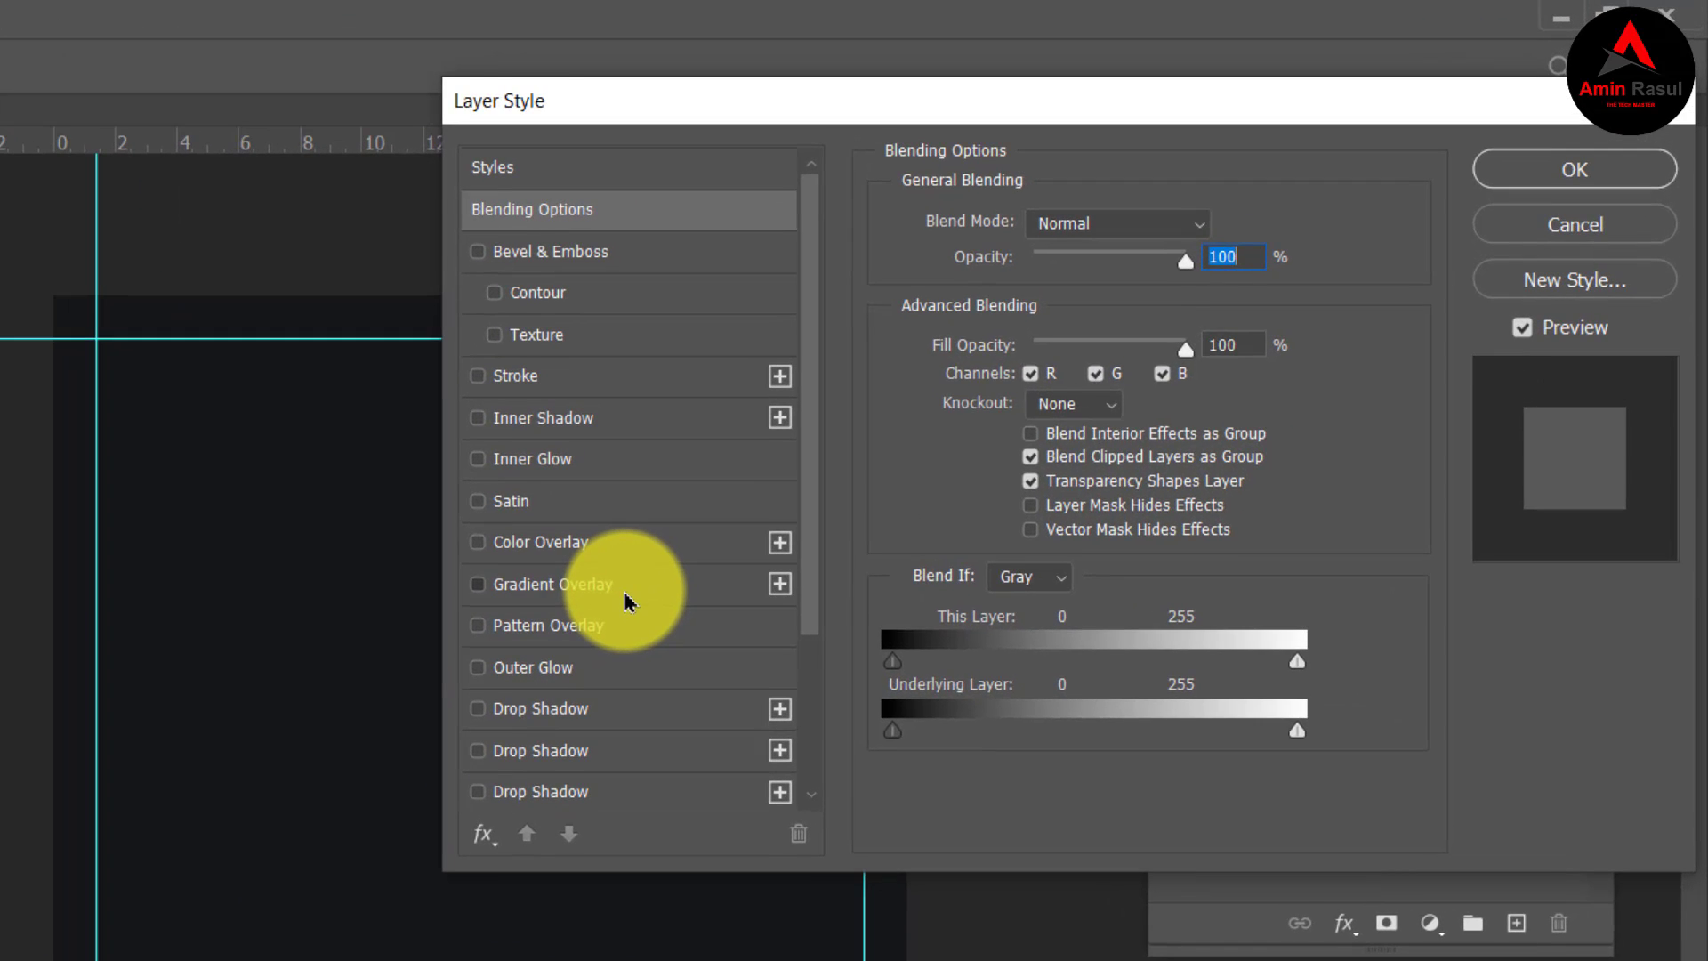
pyautogui.click(955, 417)
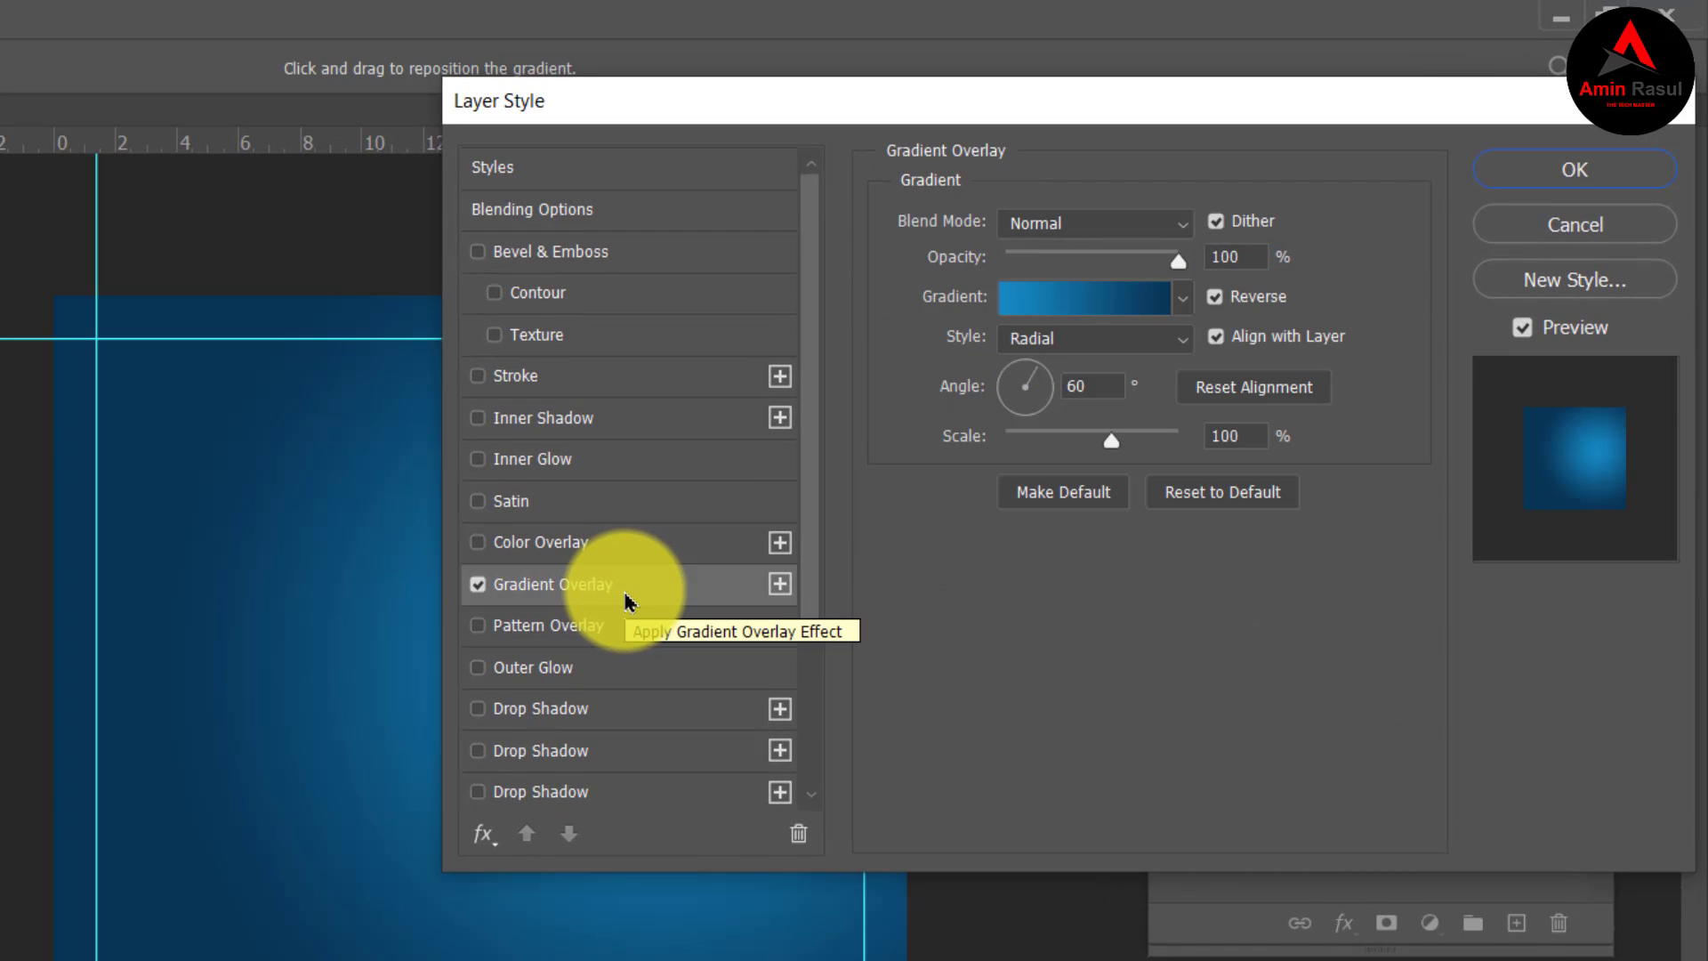
pyautogui.click(1182, 301)
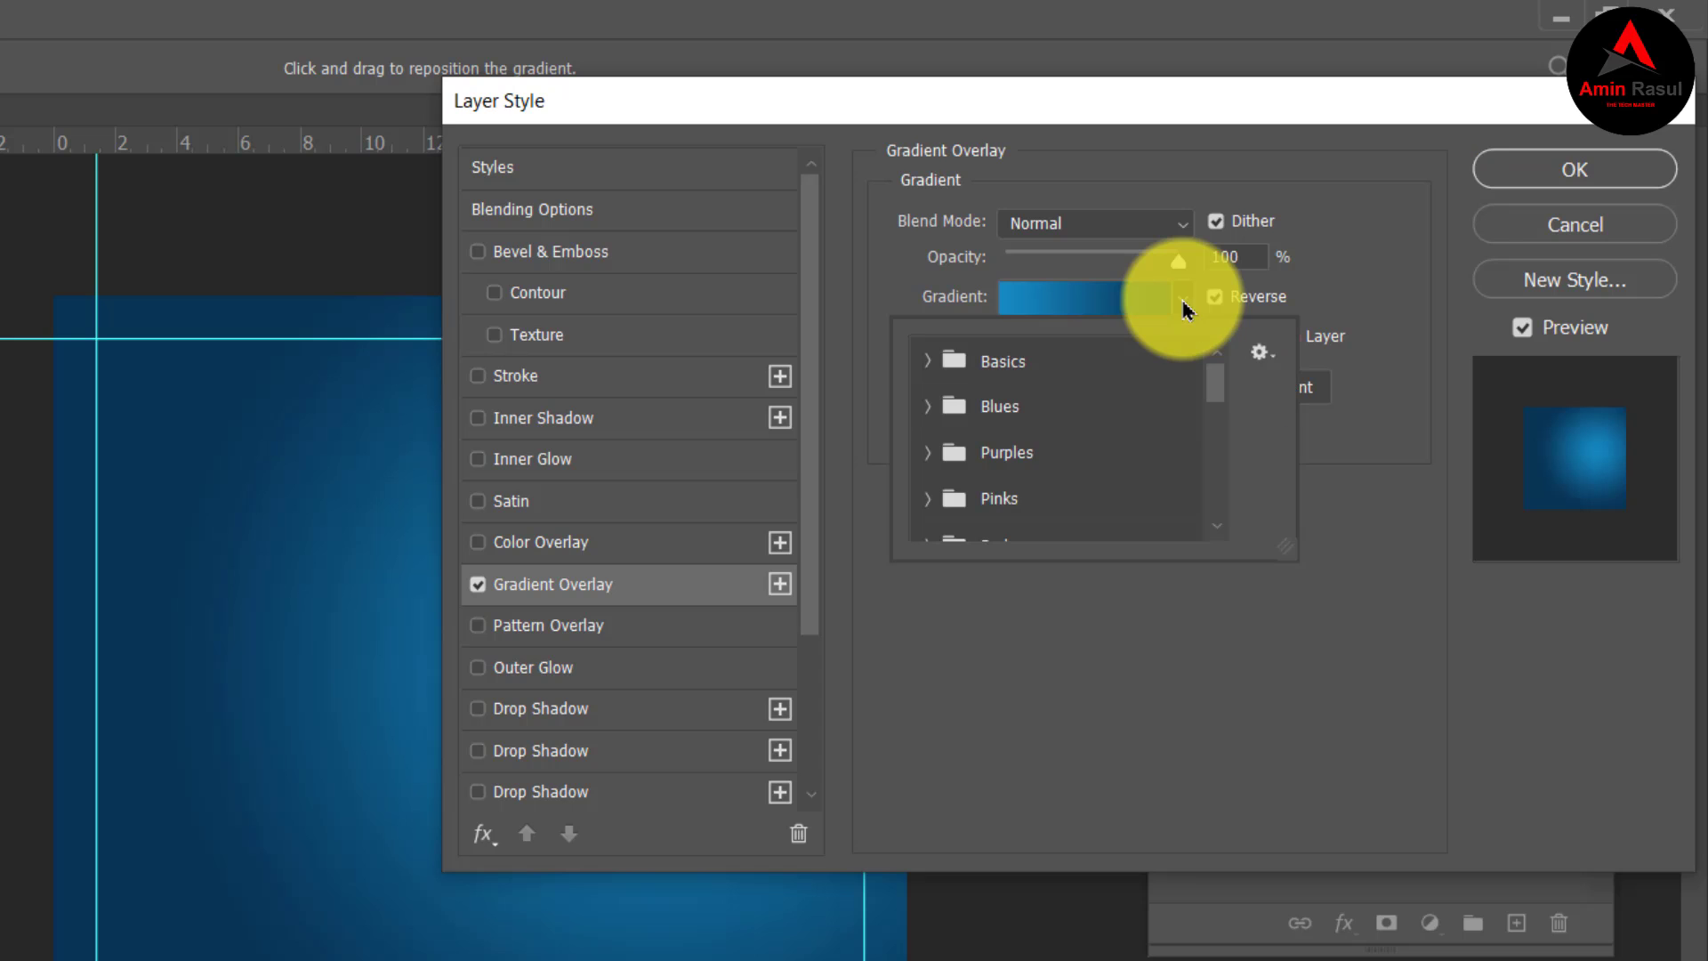
pyautogui.click(1094, 297)
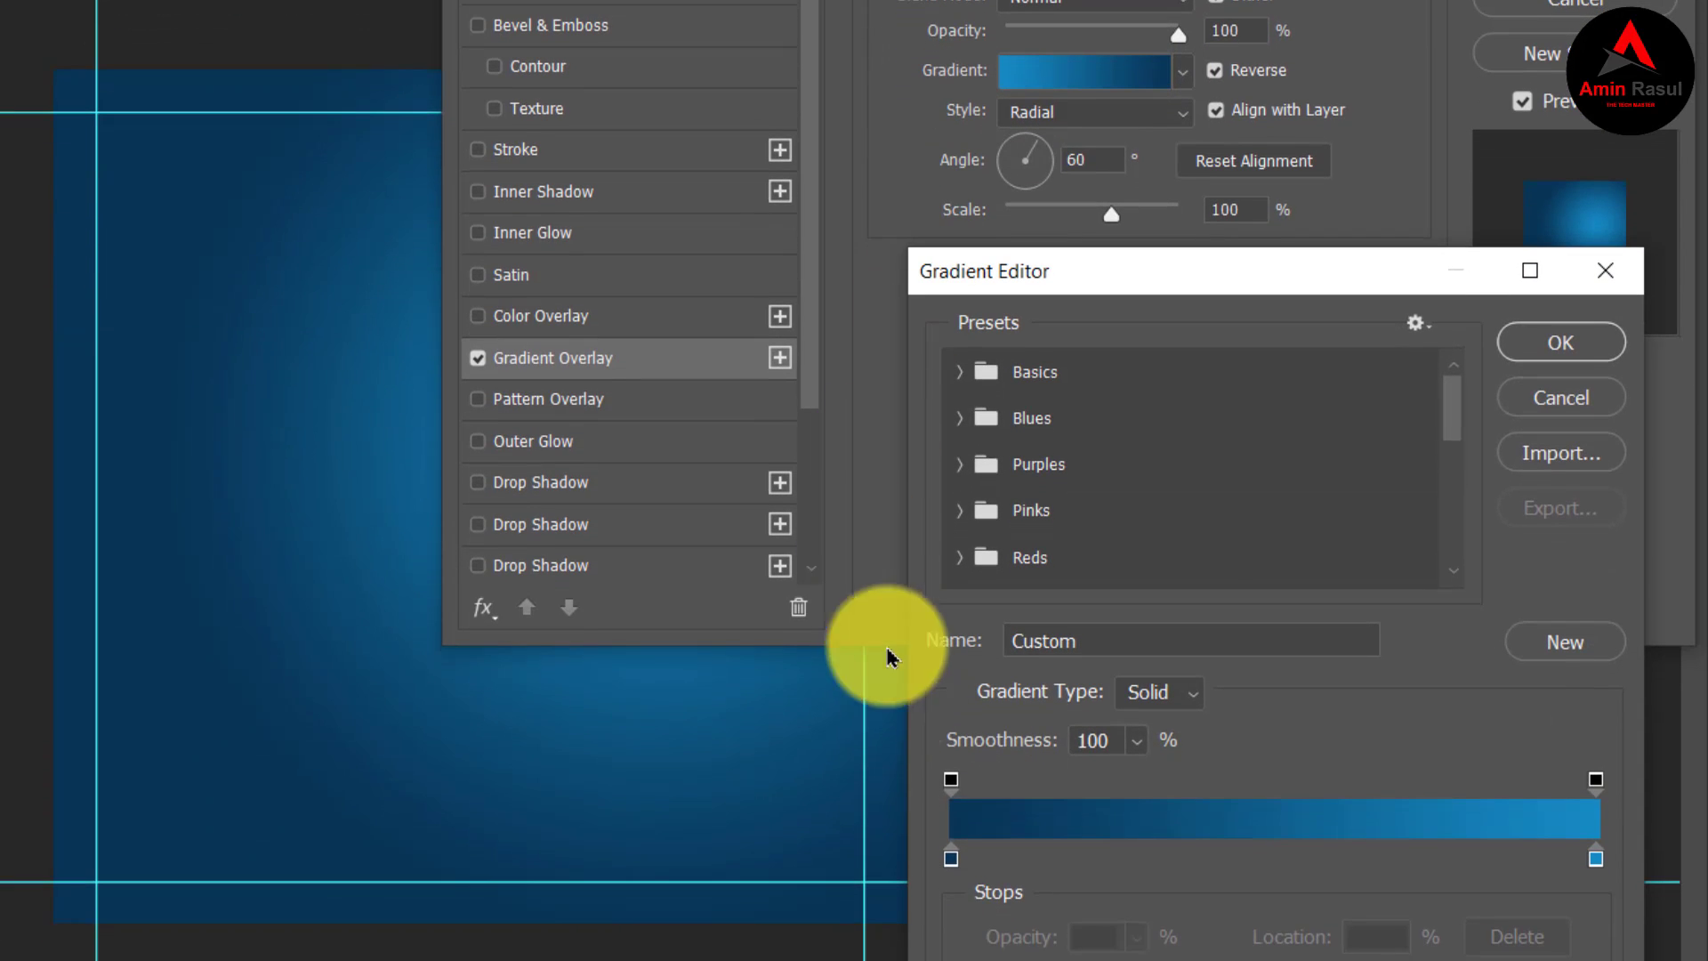
pyautogui.doubleClick(951, 859)
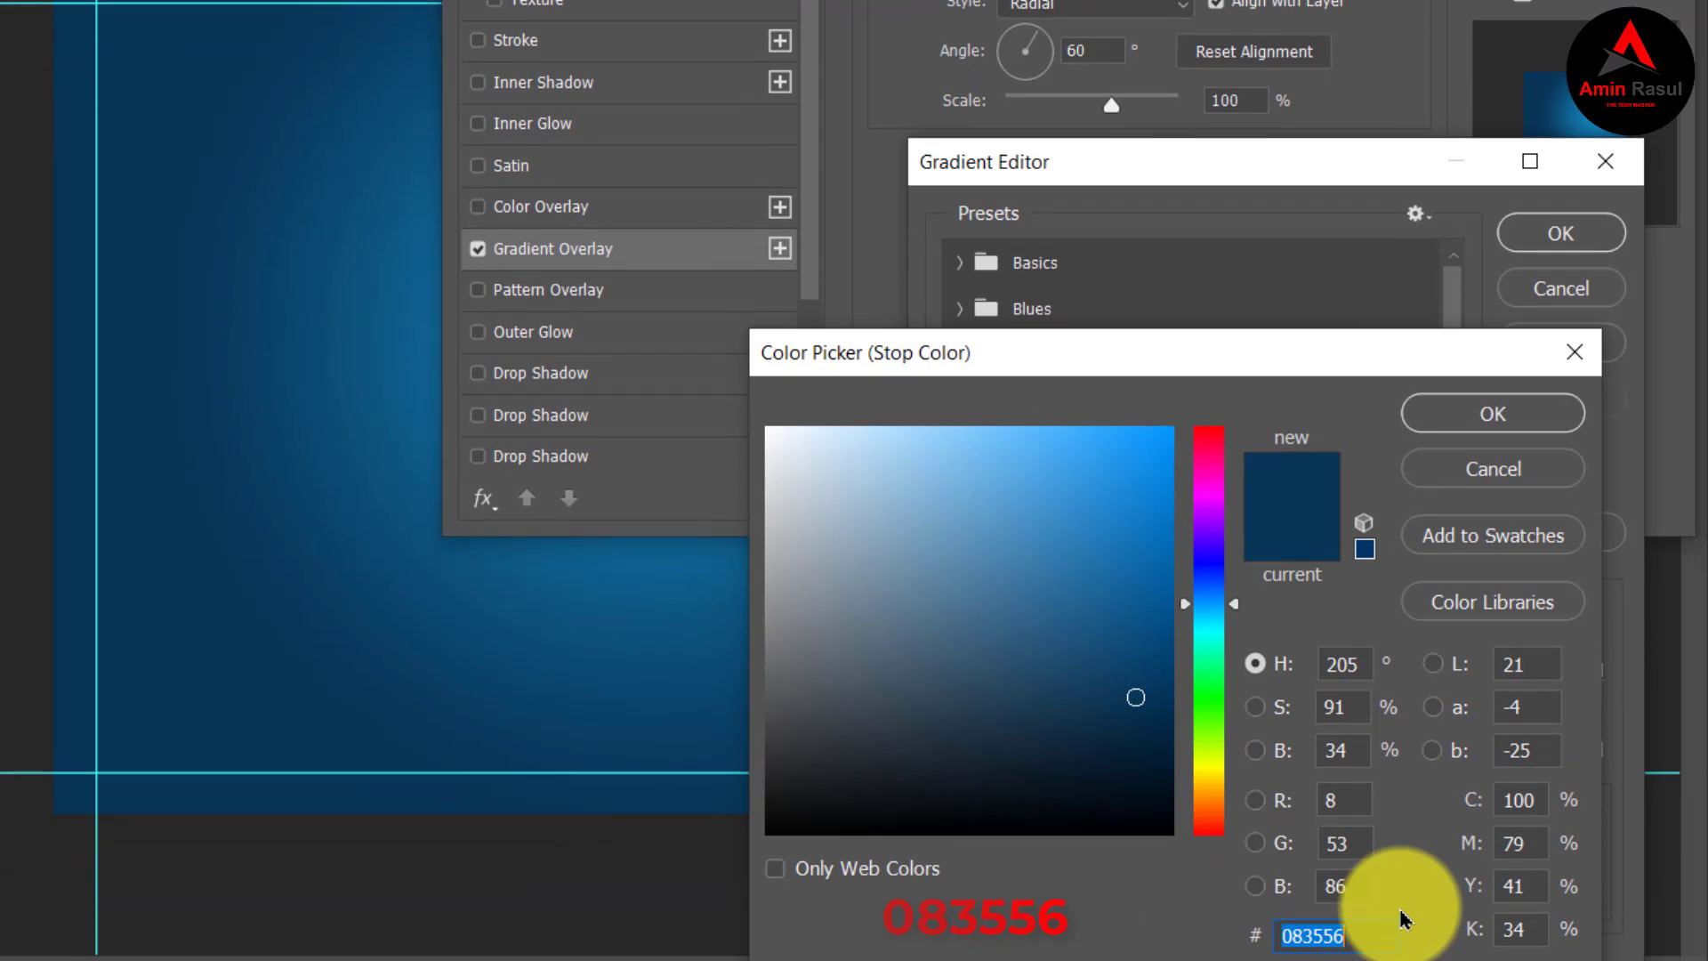
pyautogui.moveTo(1386, 934); pyautogui.dragTo(1256, 931)
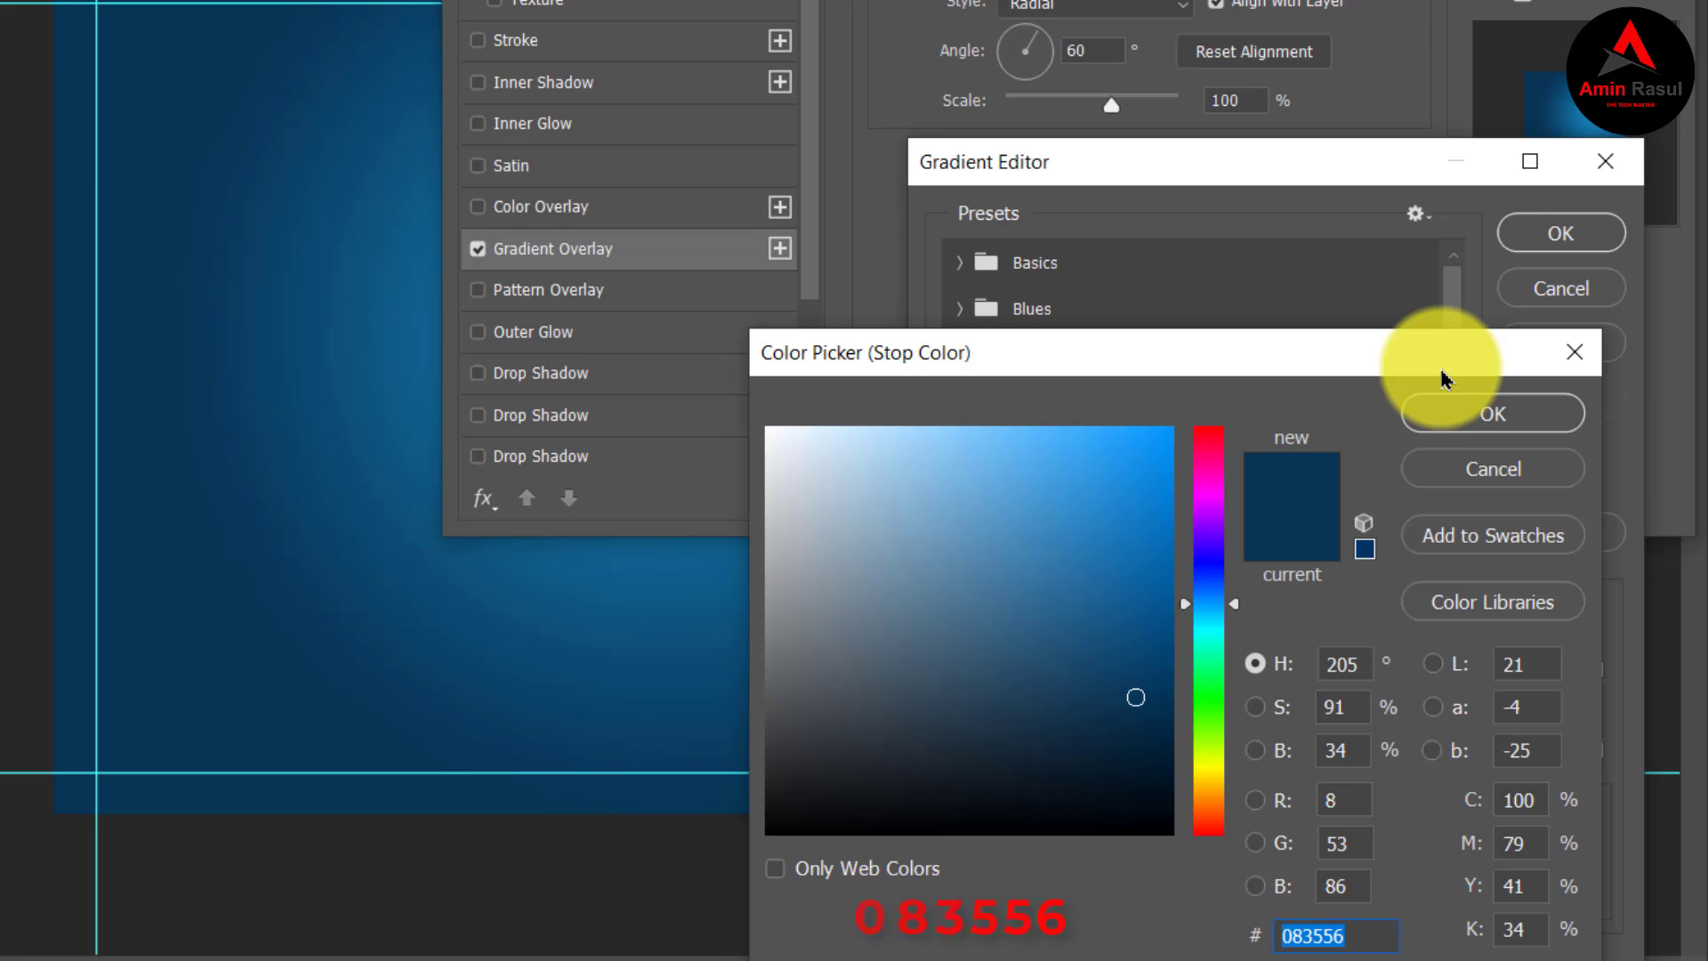
pyautogui.click(1474, 413)
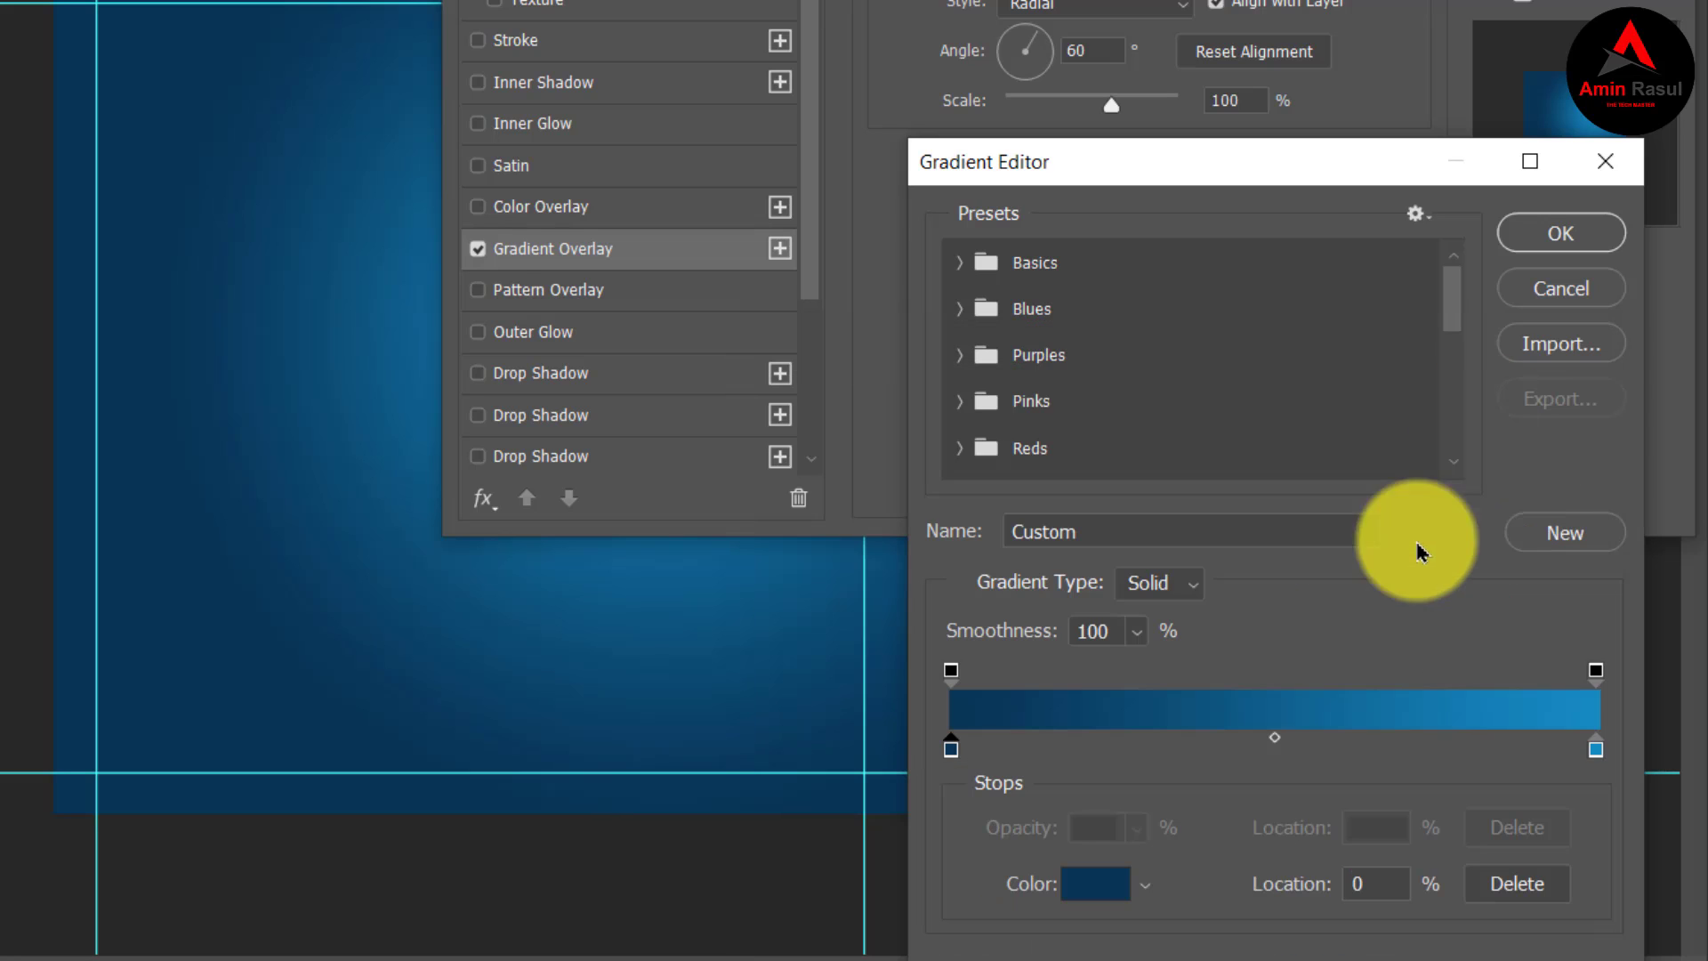
# Step: Set the gradient's light color stop to #168ac3 and accept the edited gradient
pyautogui.doubleClick(1596, 752)
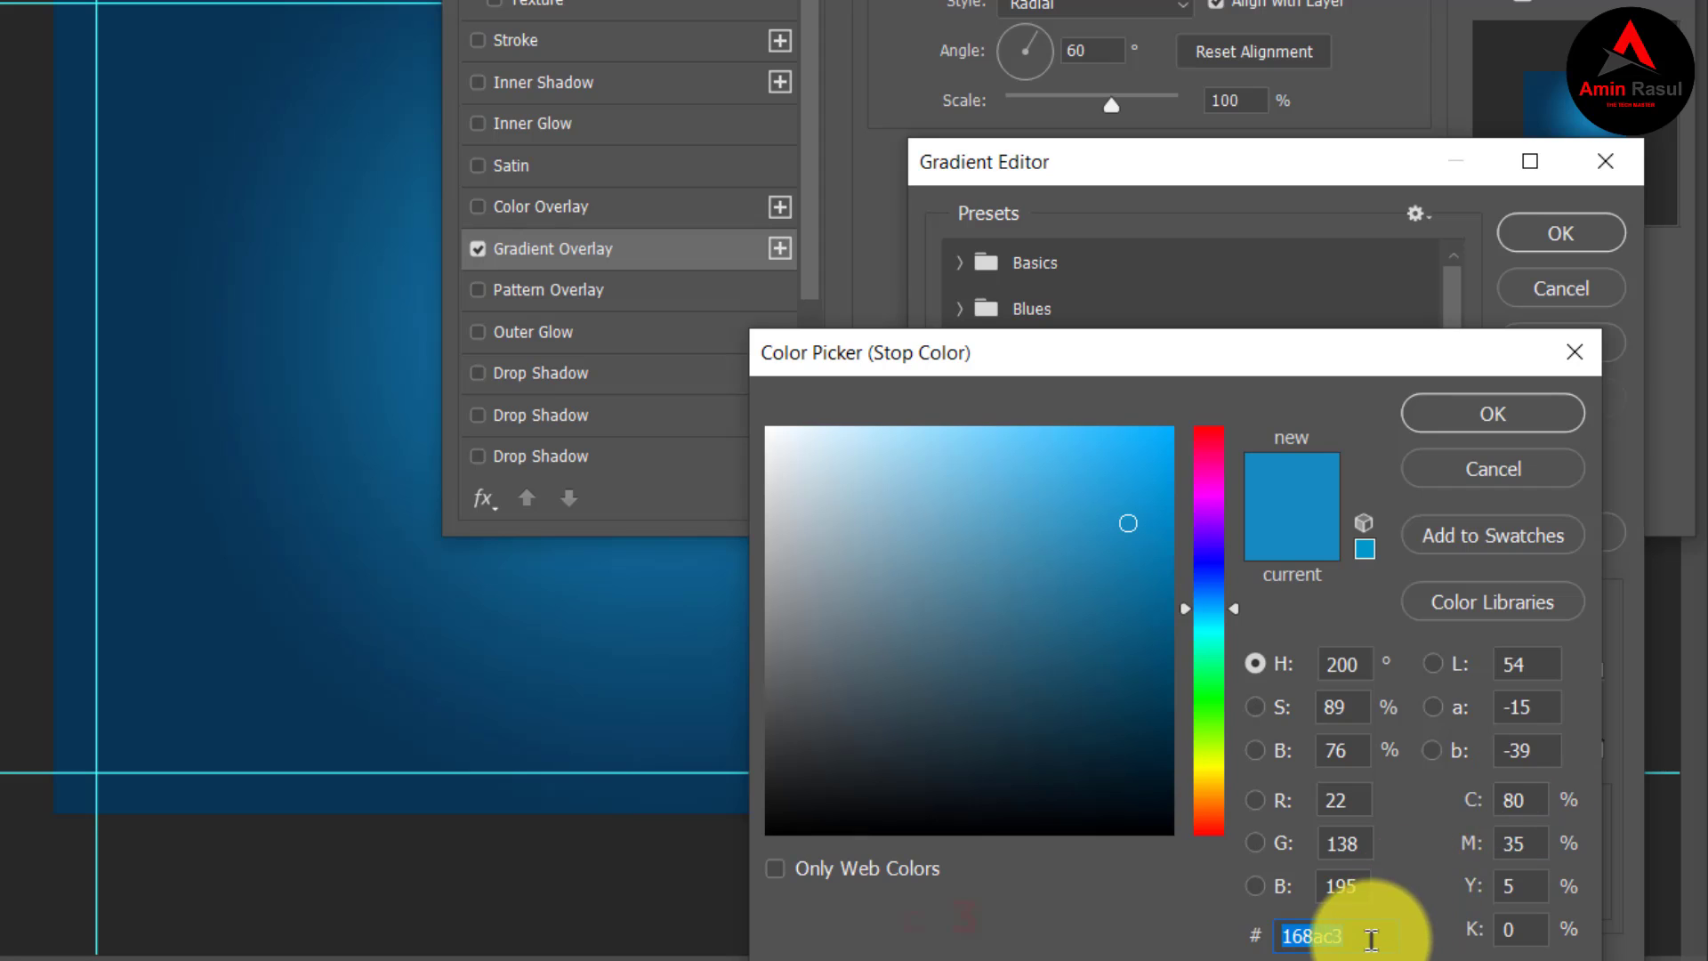
pyautogui.moveTo(1373, 934); pyautogui.dragTo(1236, 936)
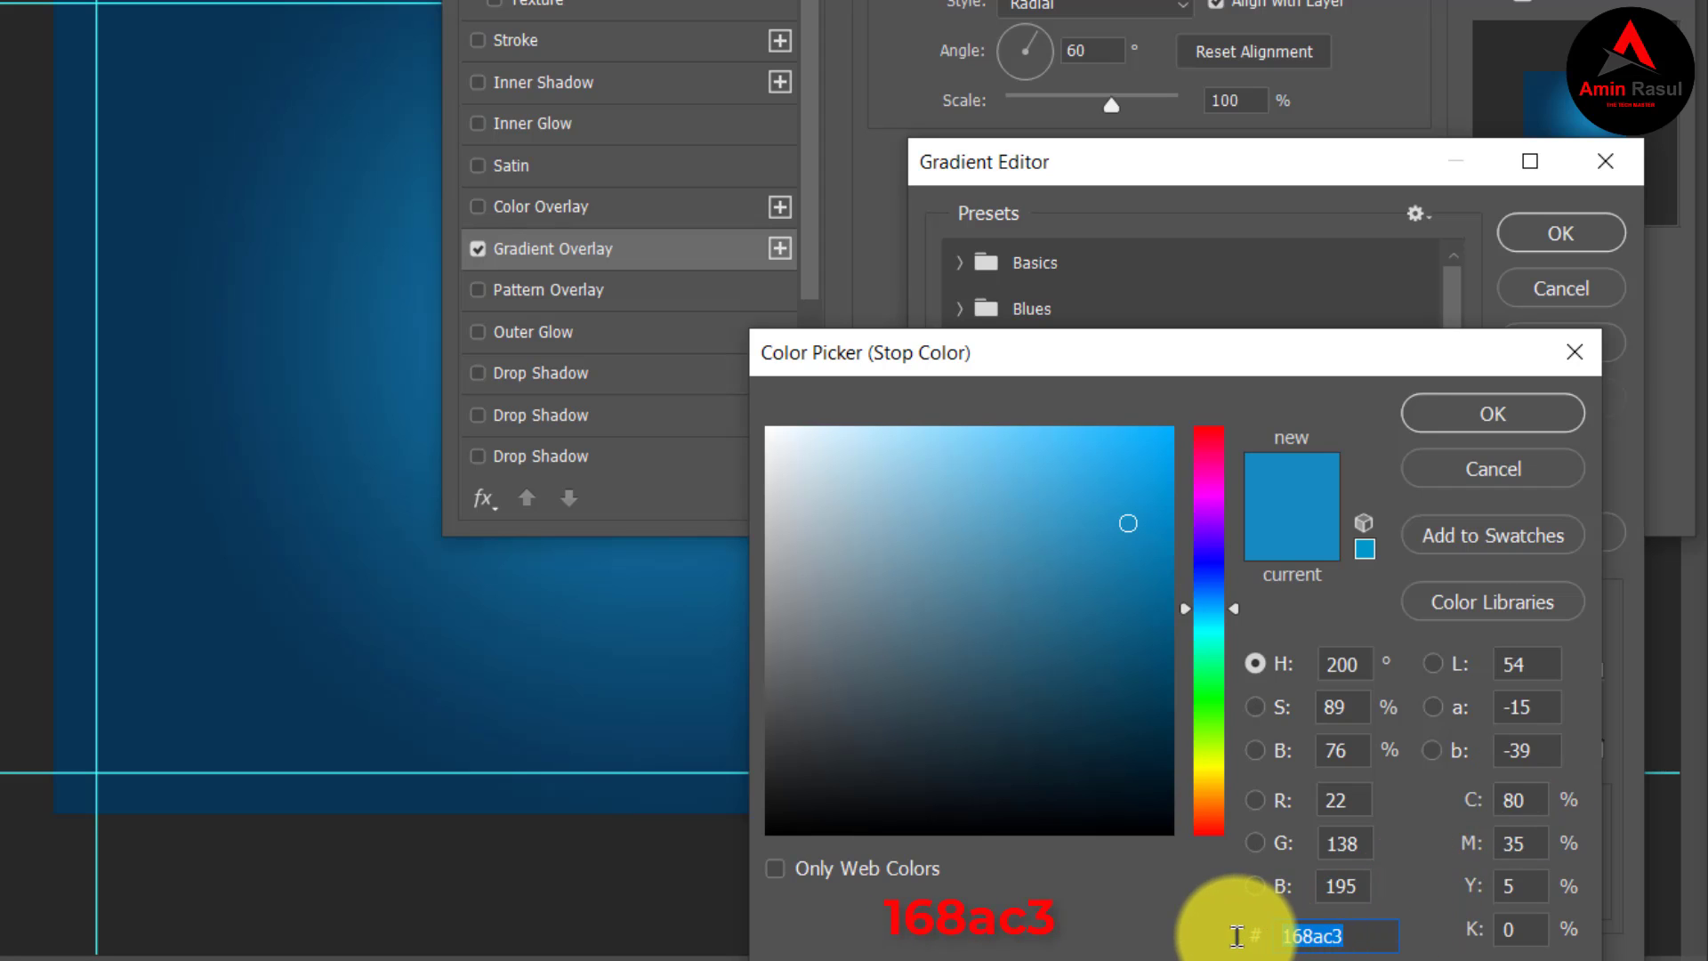
pyautogui.click(1495, 425)
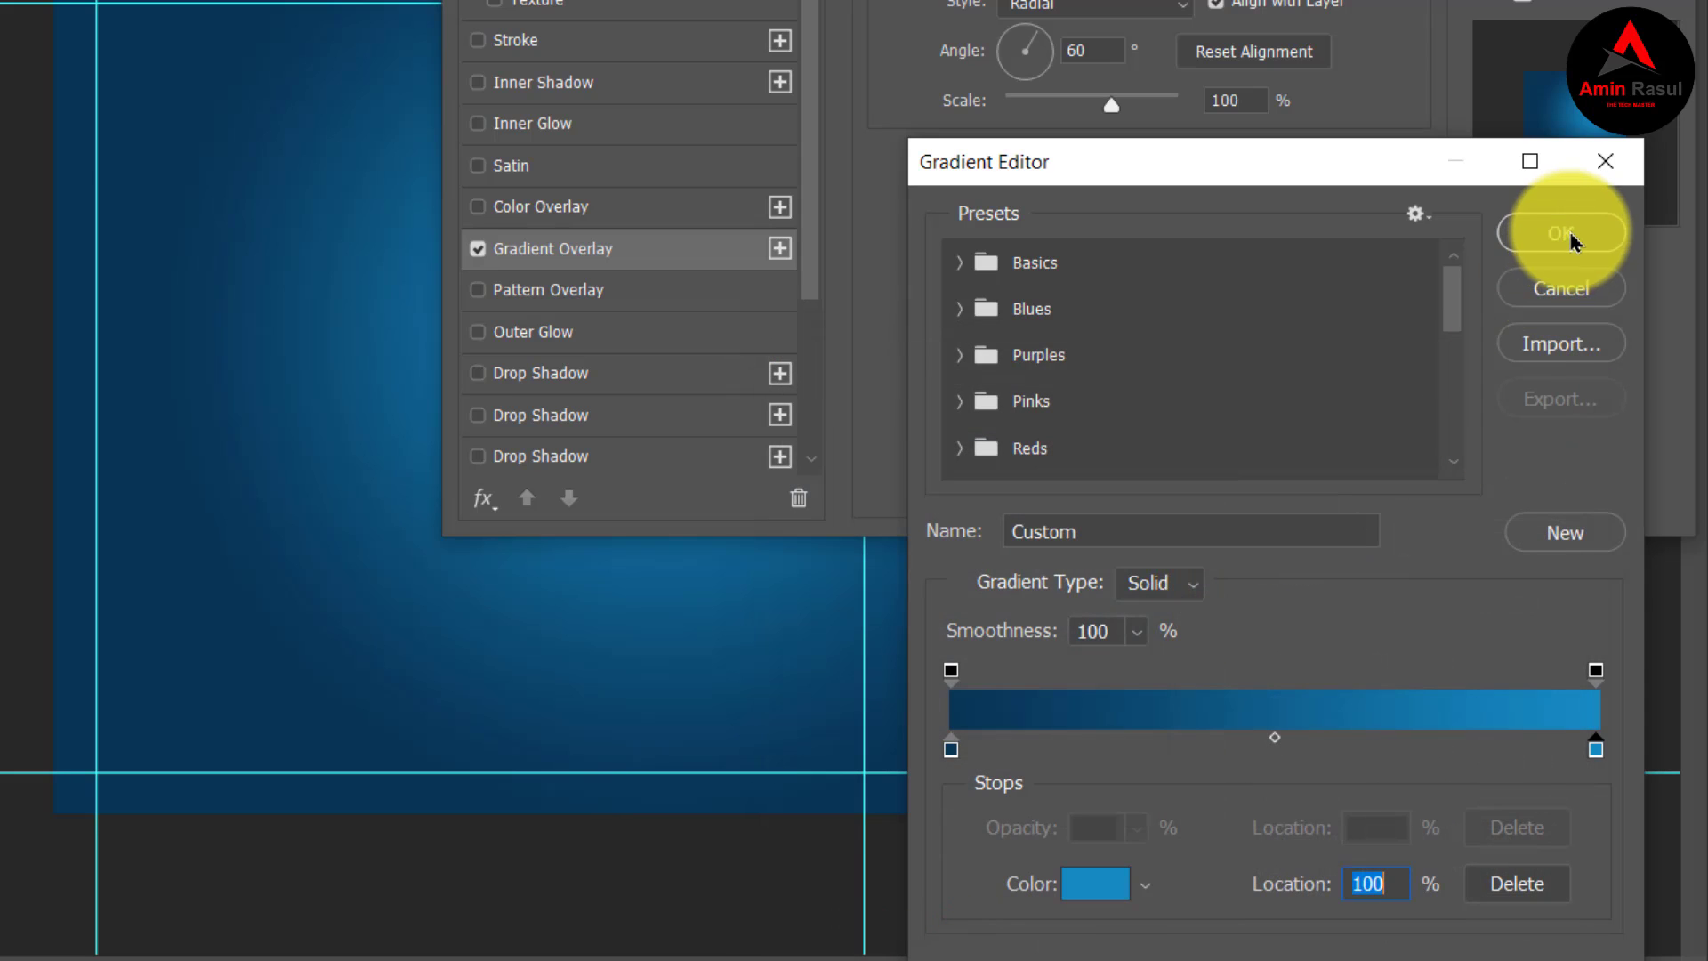
pyautogui.click(1570, 240)
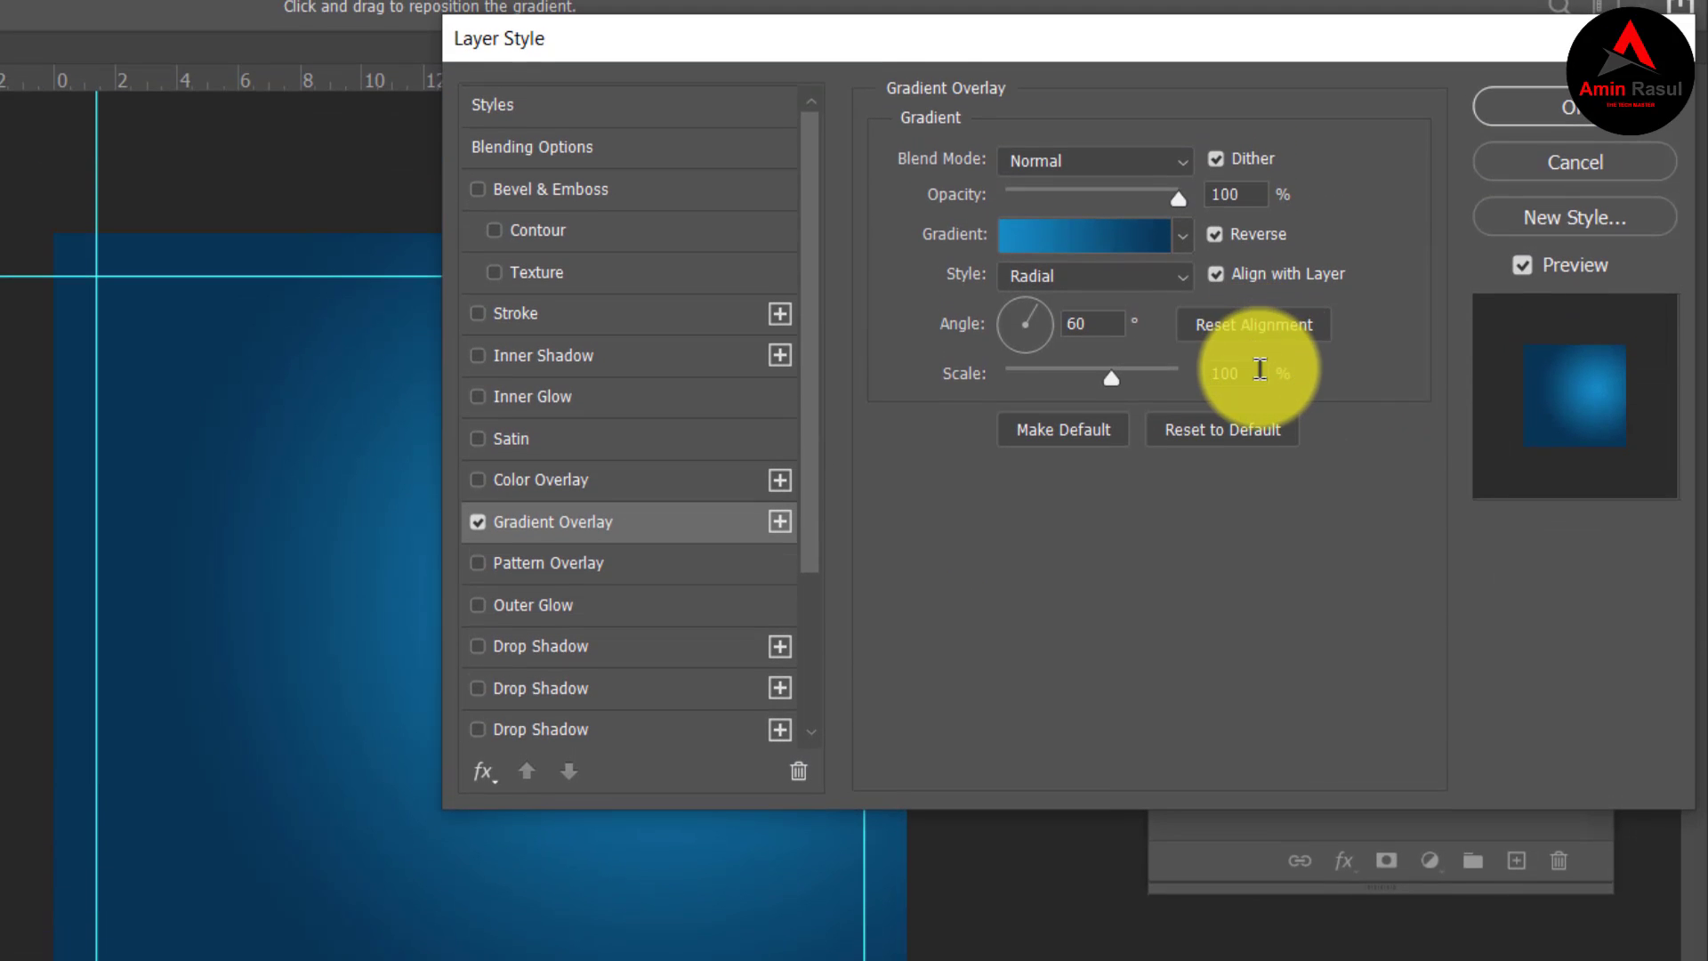
# Step: Apply the gradient overlay with 100% scale, a 60° angle and 100% opacity, and deselect the rectangle layer
pyautogui.moveTo(1261, 369); pyautogui.dragTo(1183, 374)
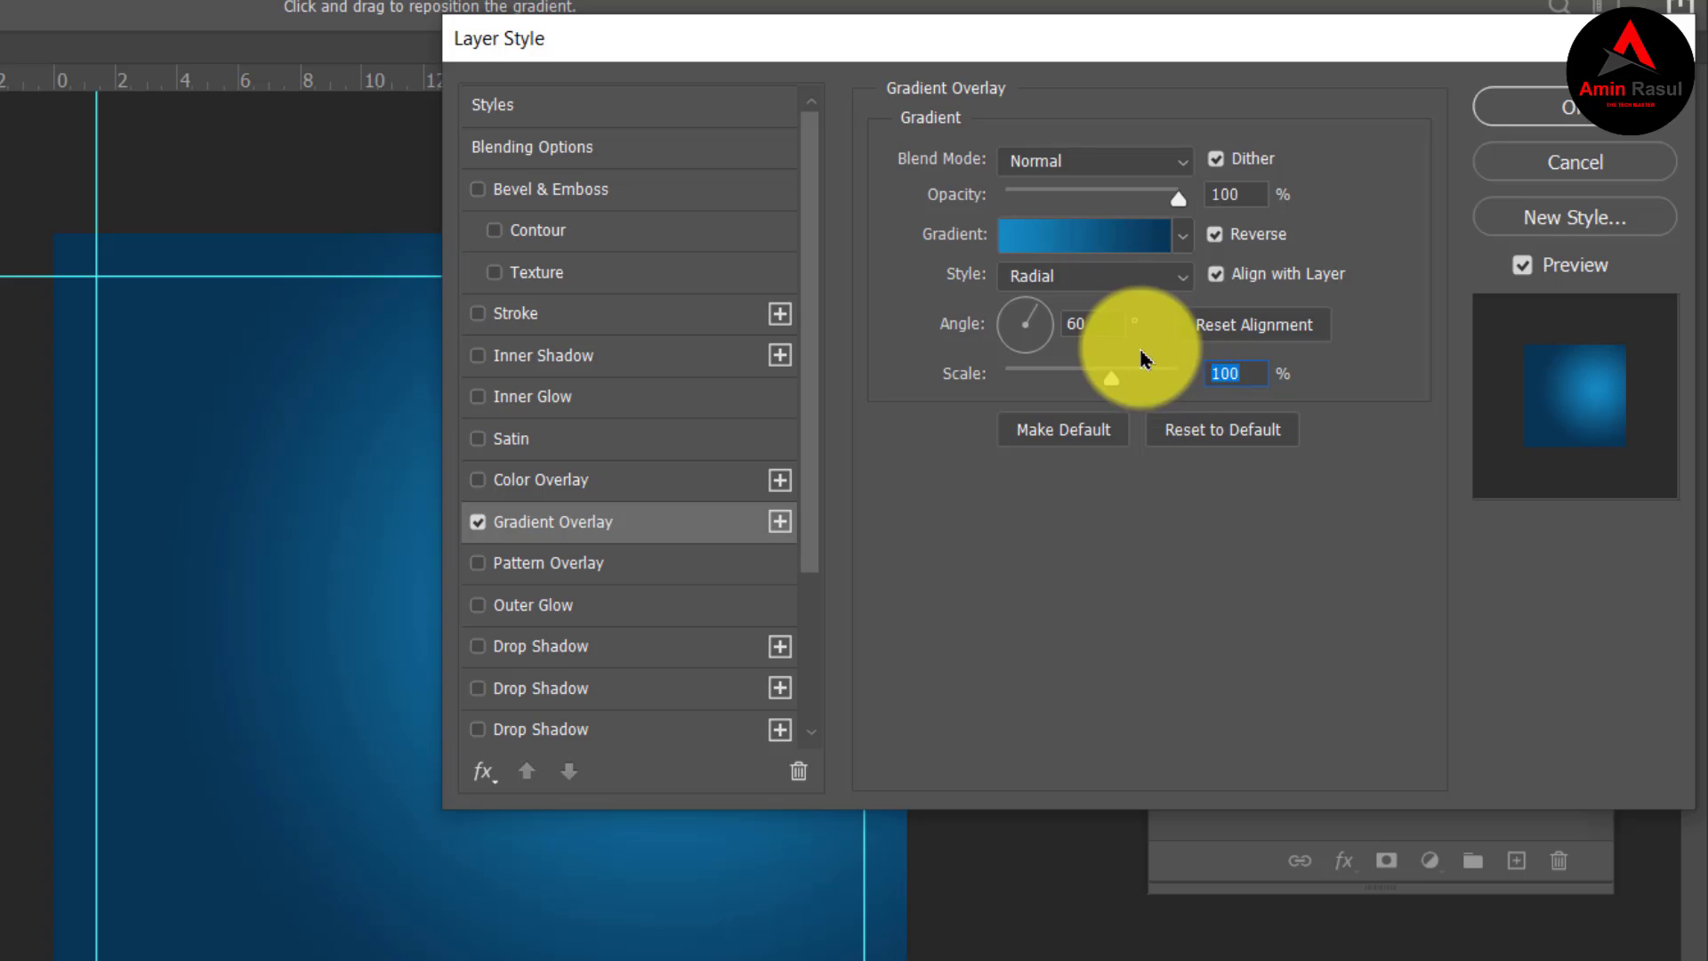
pyautogui.moveTo(1114, 325); pyautogui.dragTo(1029, 326)
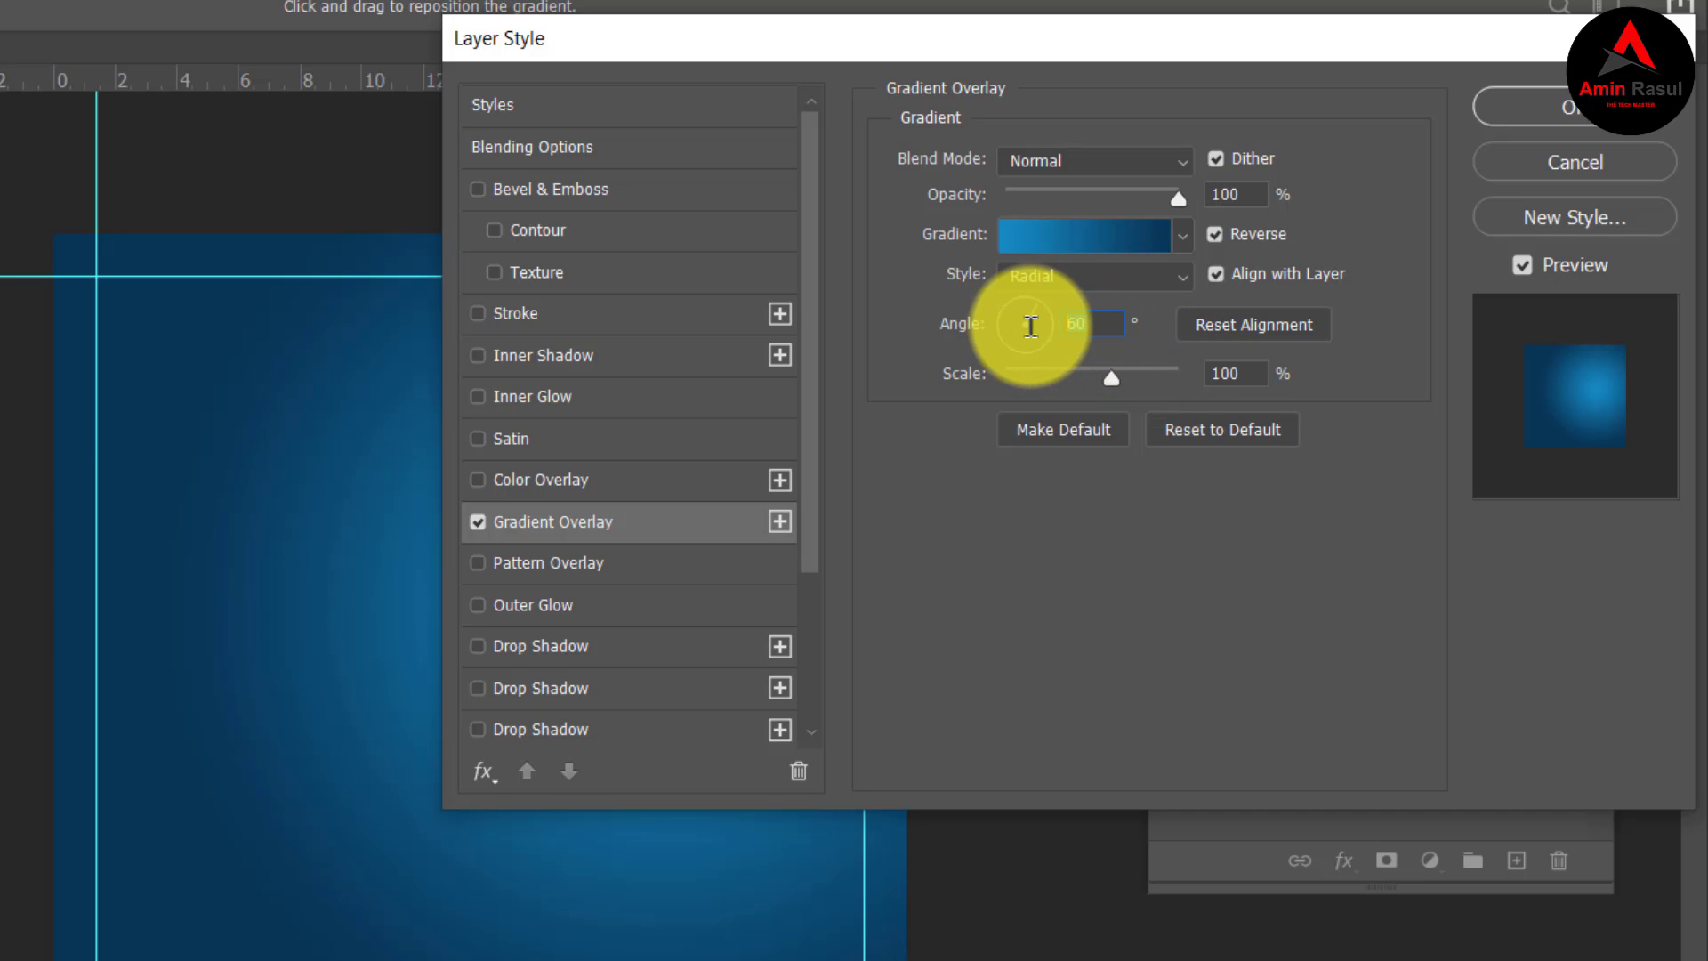
pyautogui.click(1227, 193)
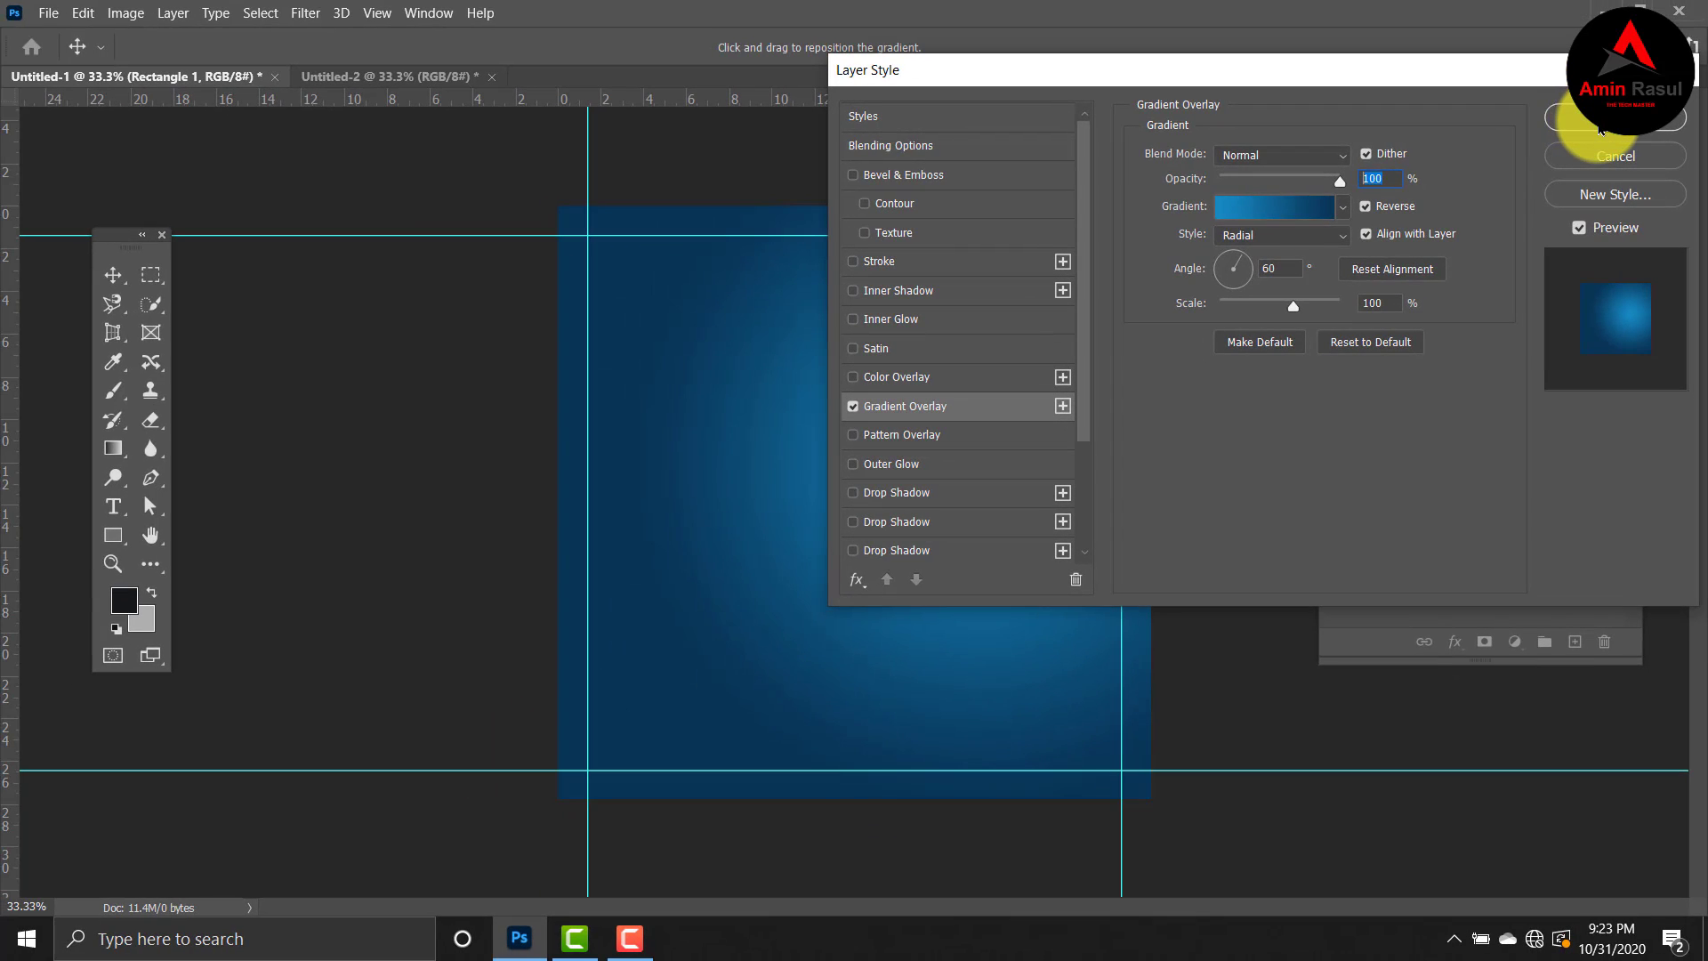
pyautogui.click(1601, 125)
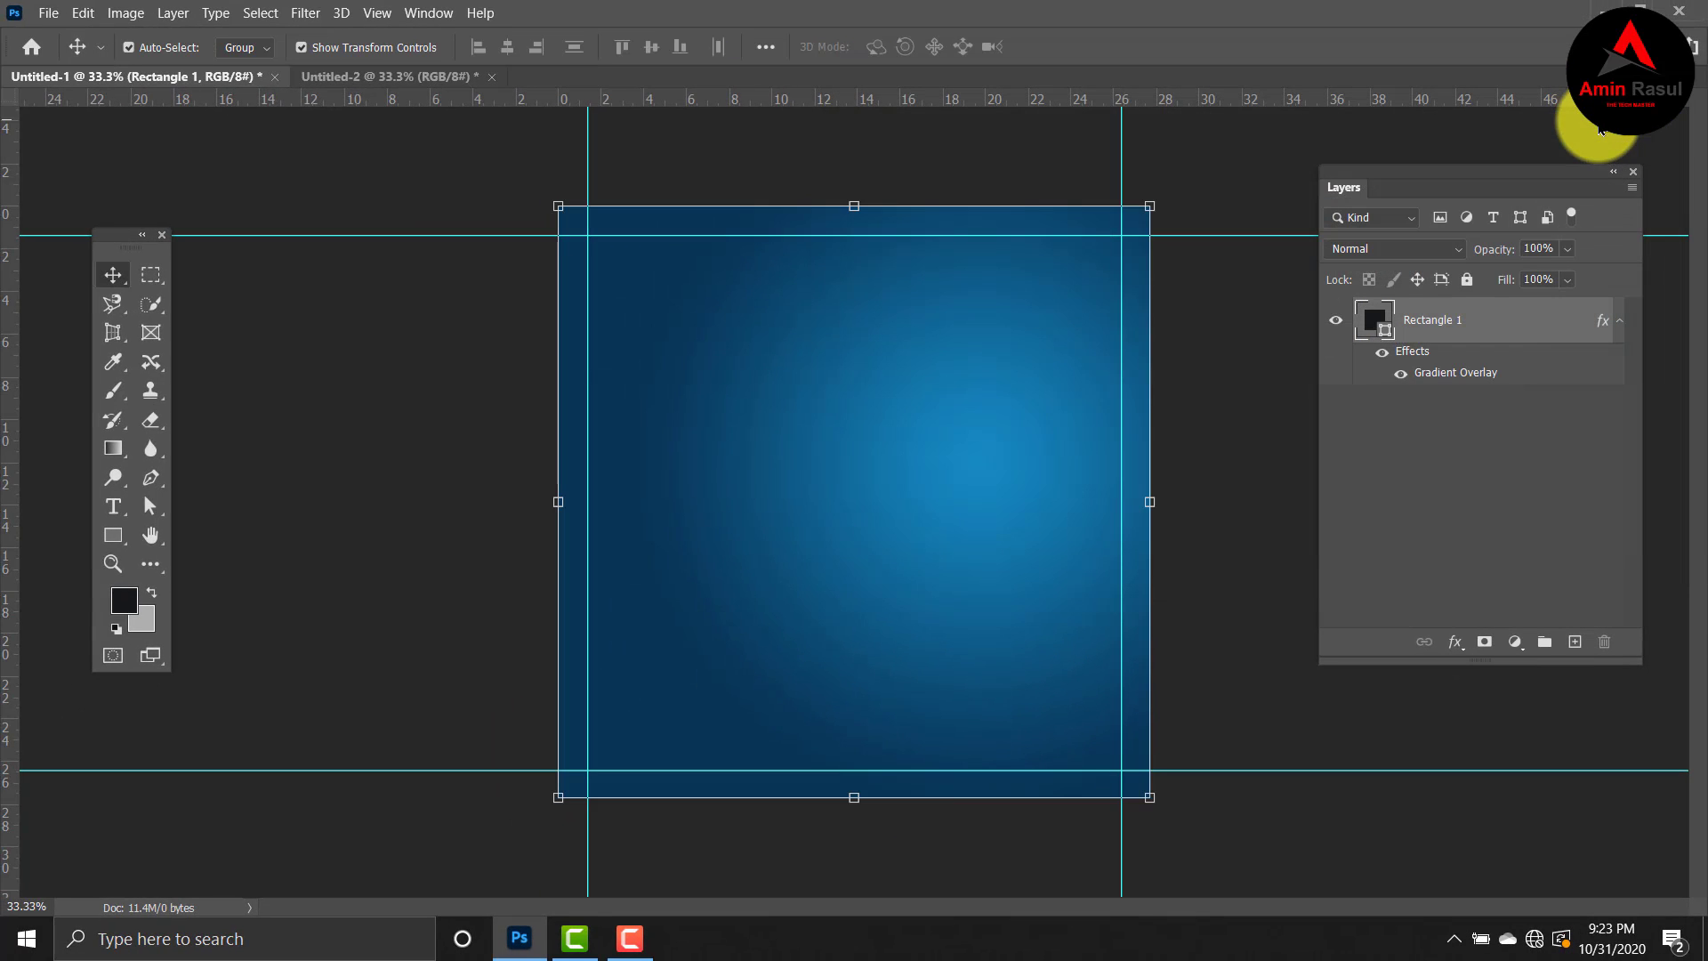
pyautogui.click(1232, 169)
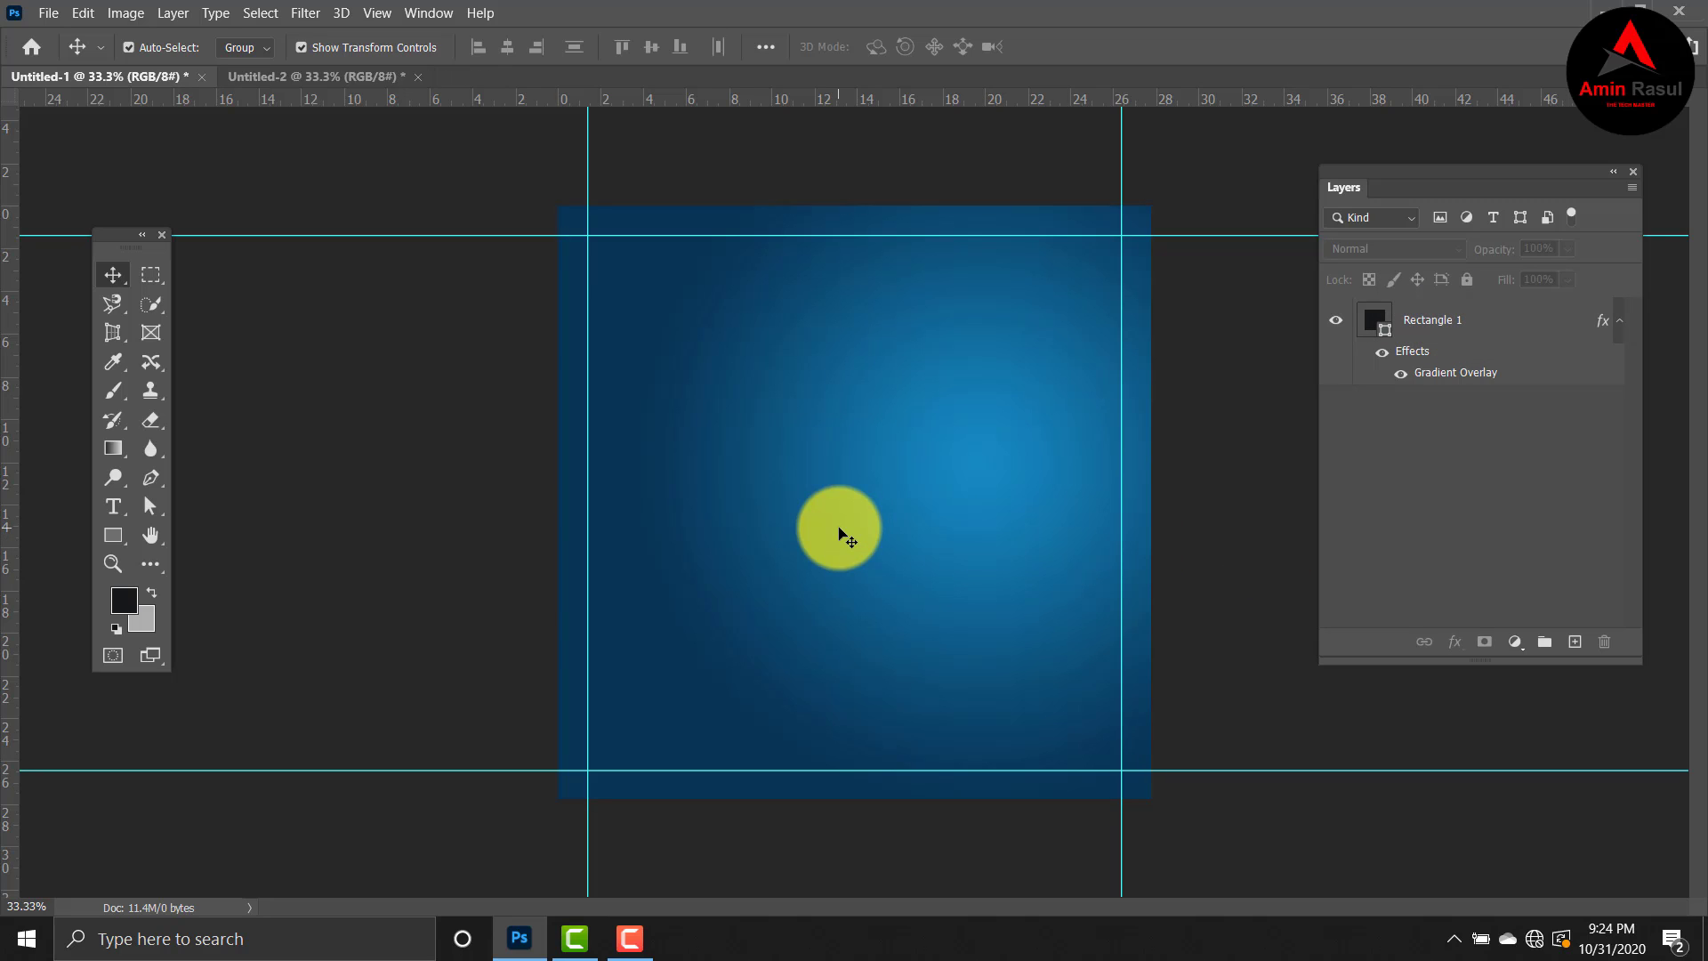
# Step: Put the gradient rectangle layer into a locked group named Background
pyautogui.click(1428, 323)
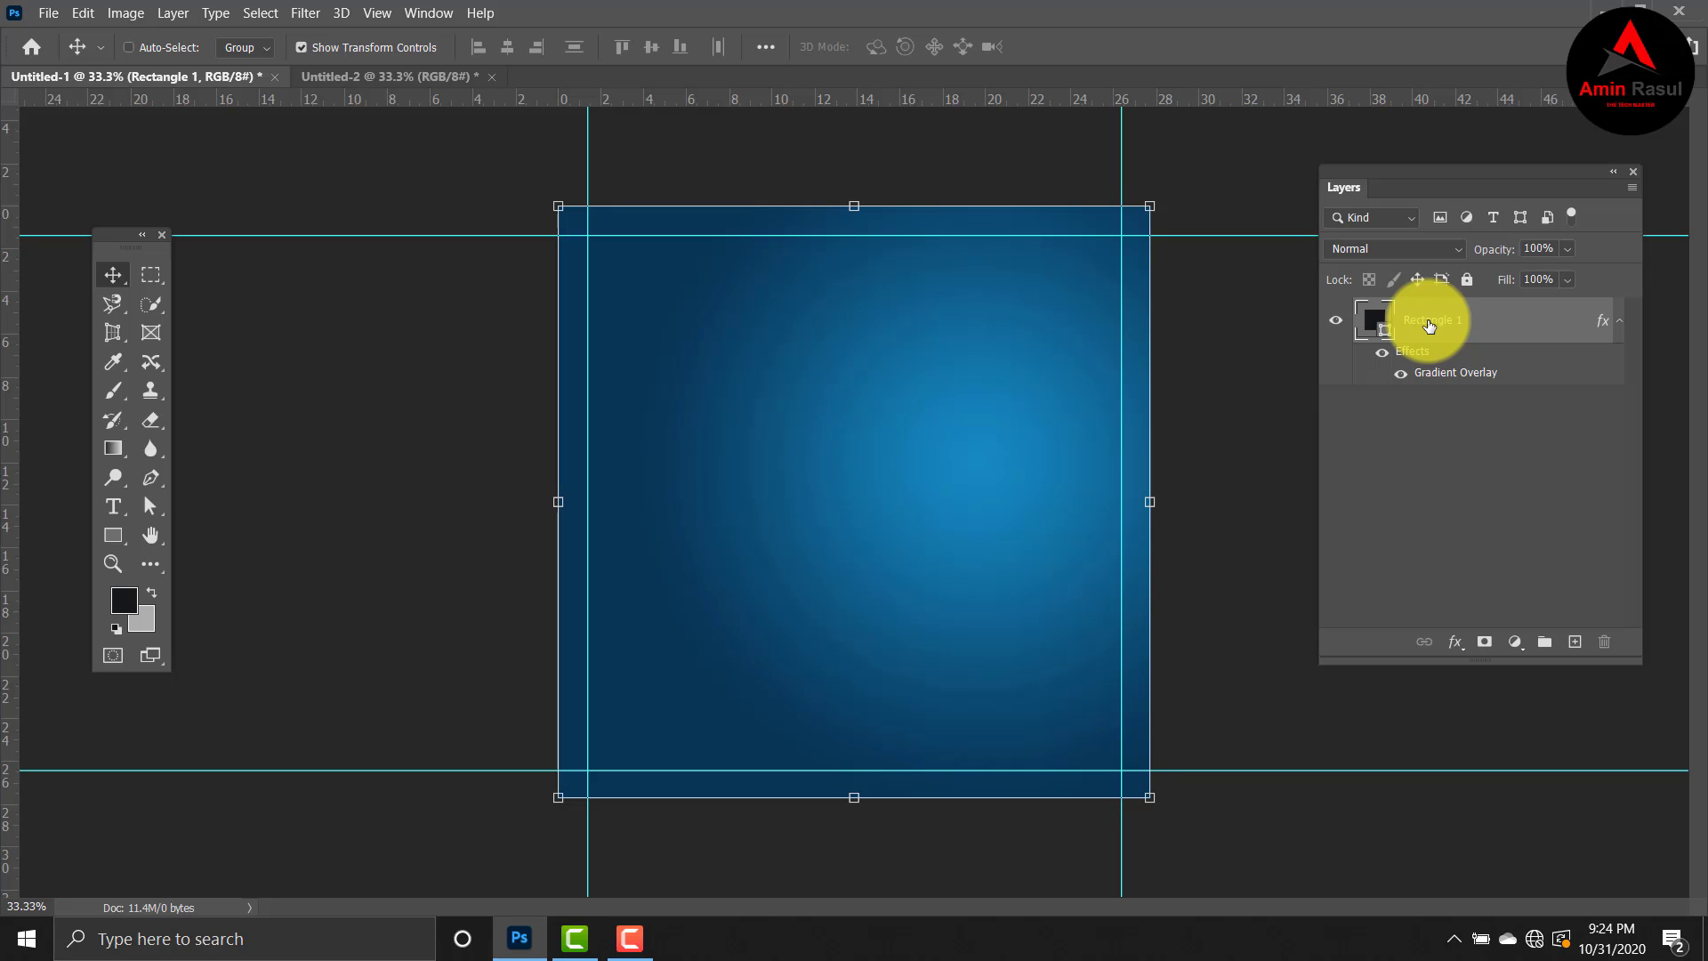
pyautogui.hotkey('ctrl', 'g')
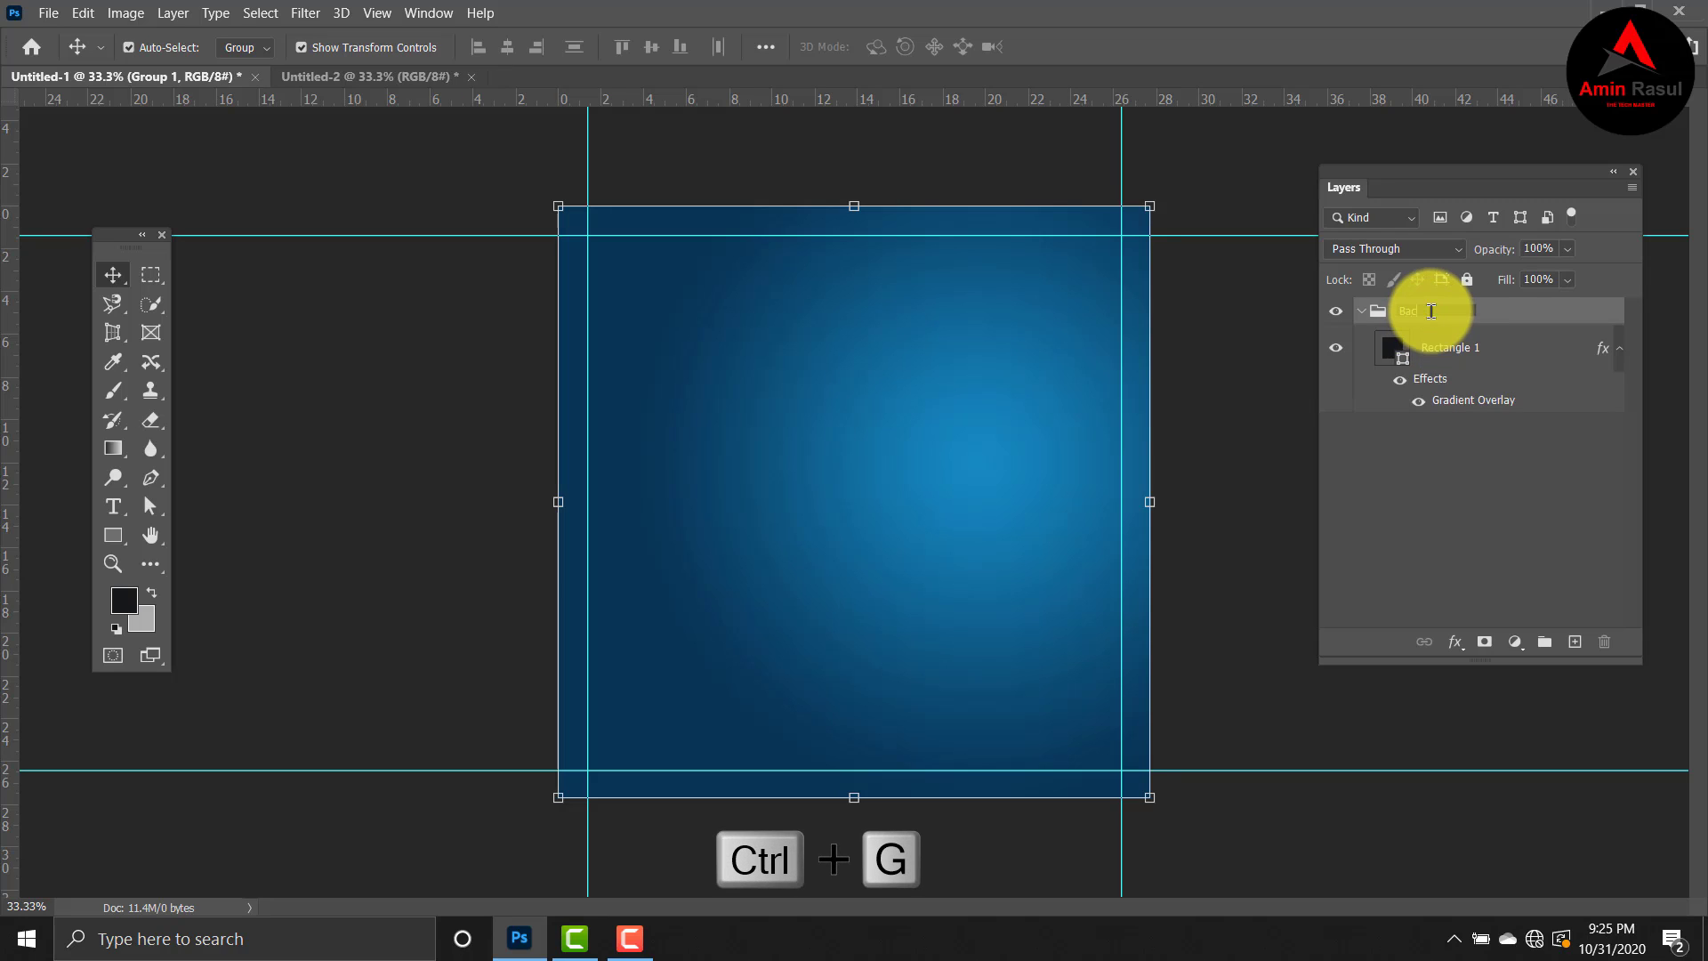
pyautogui.click(1431, 311)
pyautogui.write('Background')
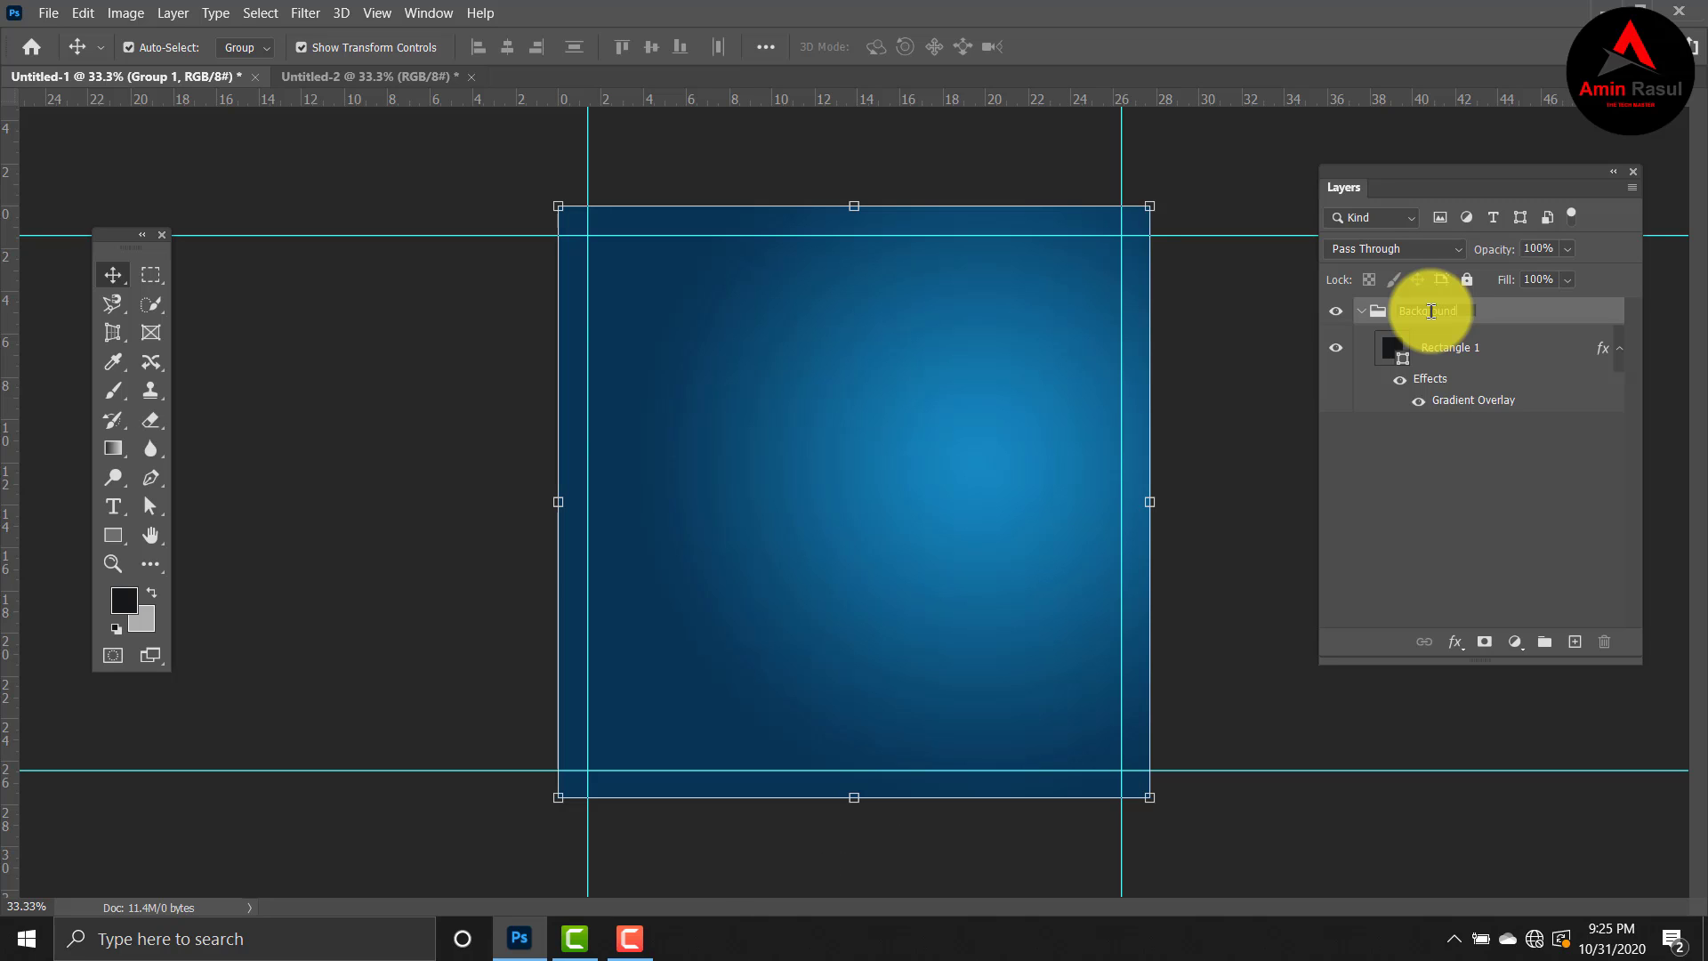
pyautogui.press('Return')
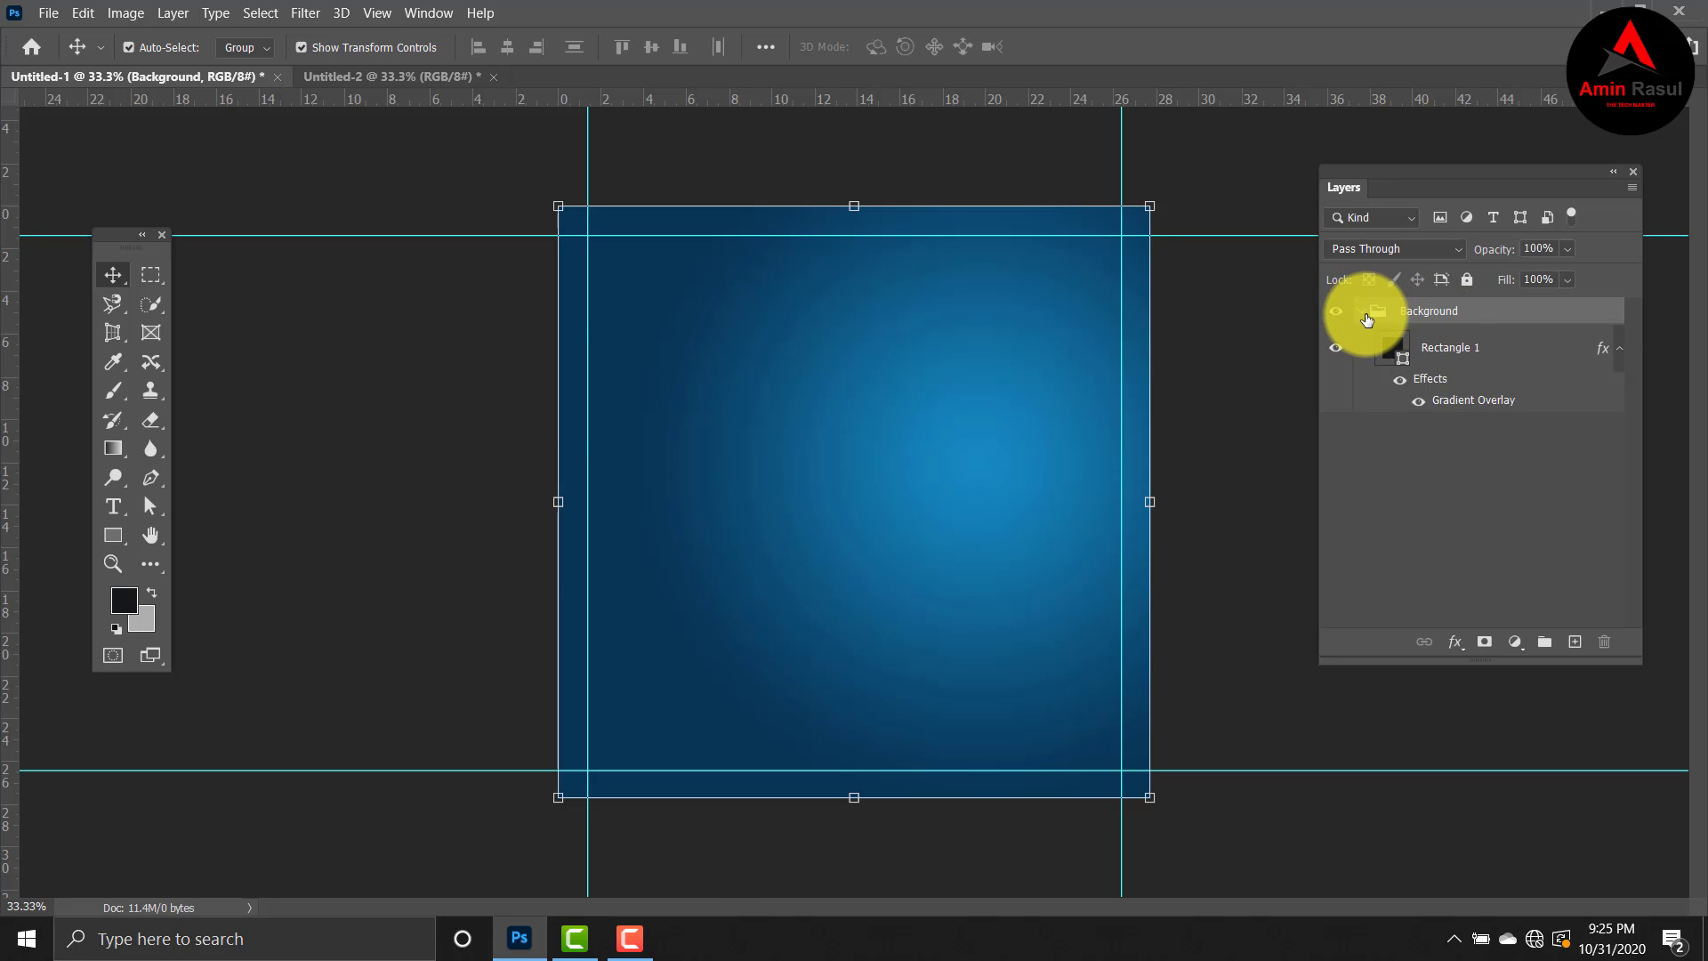
pyautogui.click(1467, 280)
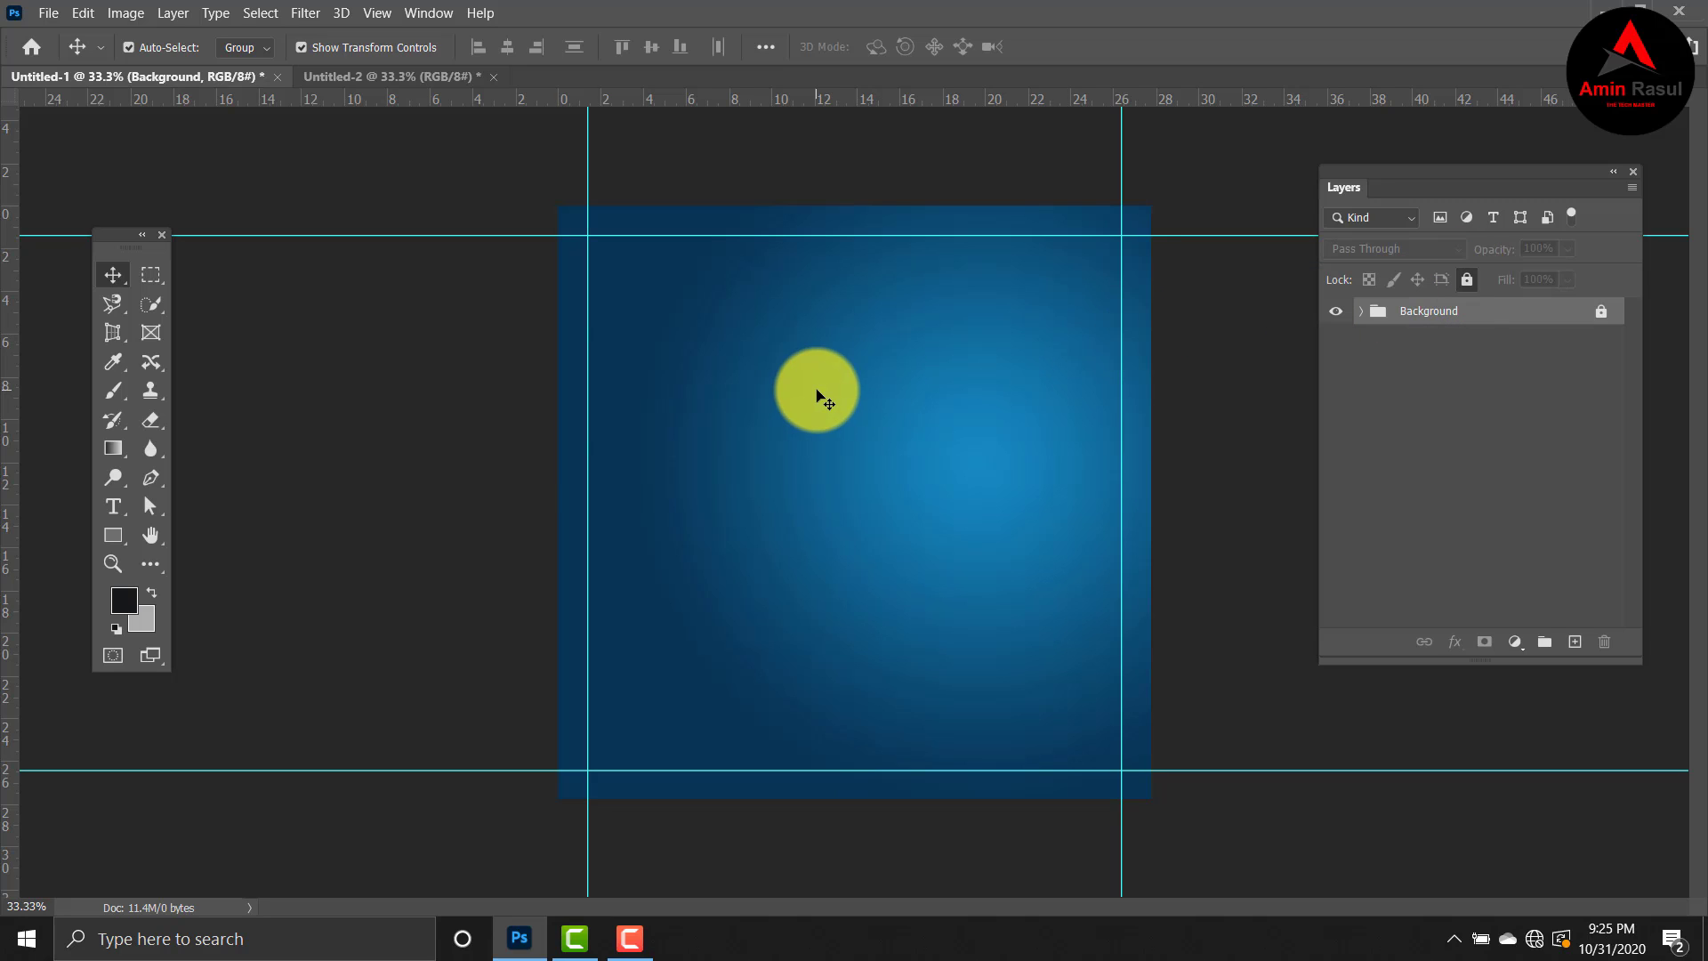
# Step: With the Pen tool in Shape mode, draw a closed four-cornered shape about 1997 × 626 px across the canvas bottom, its upper edge sloping down rightward
pyautogui.click(162, 490)
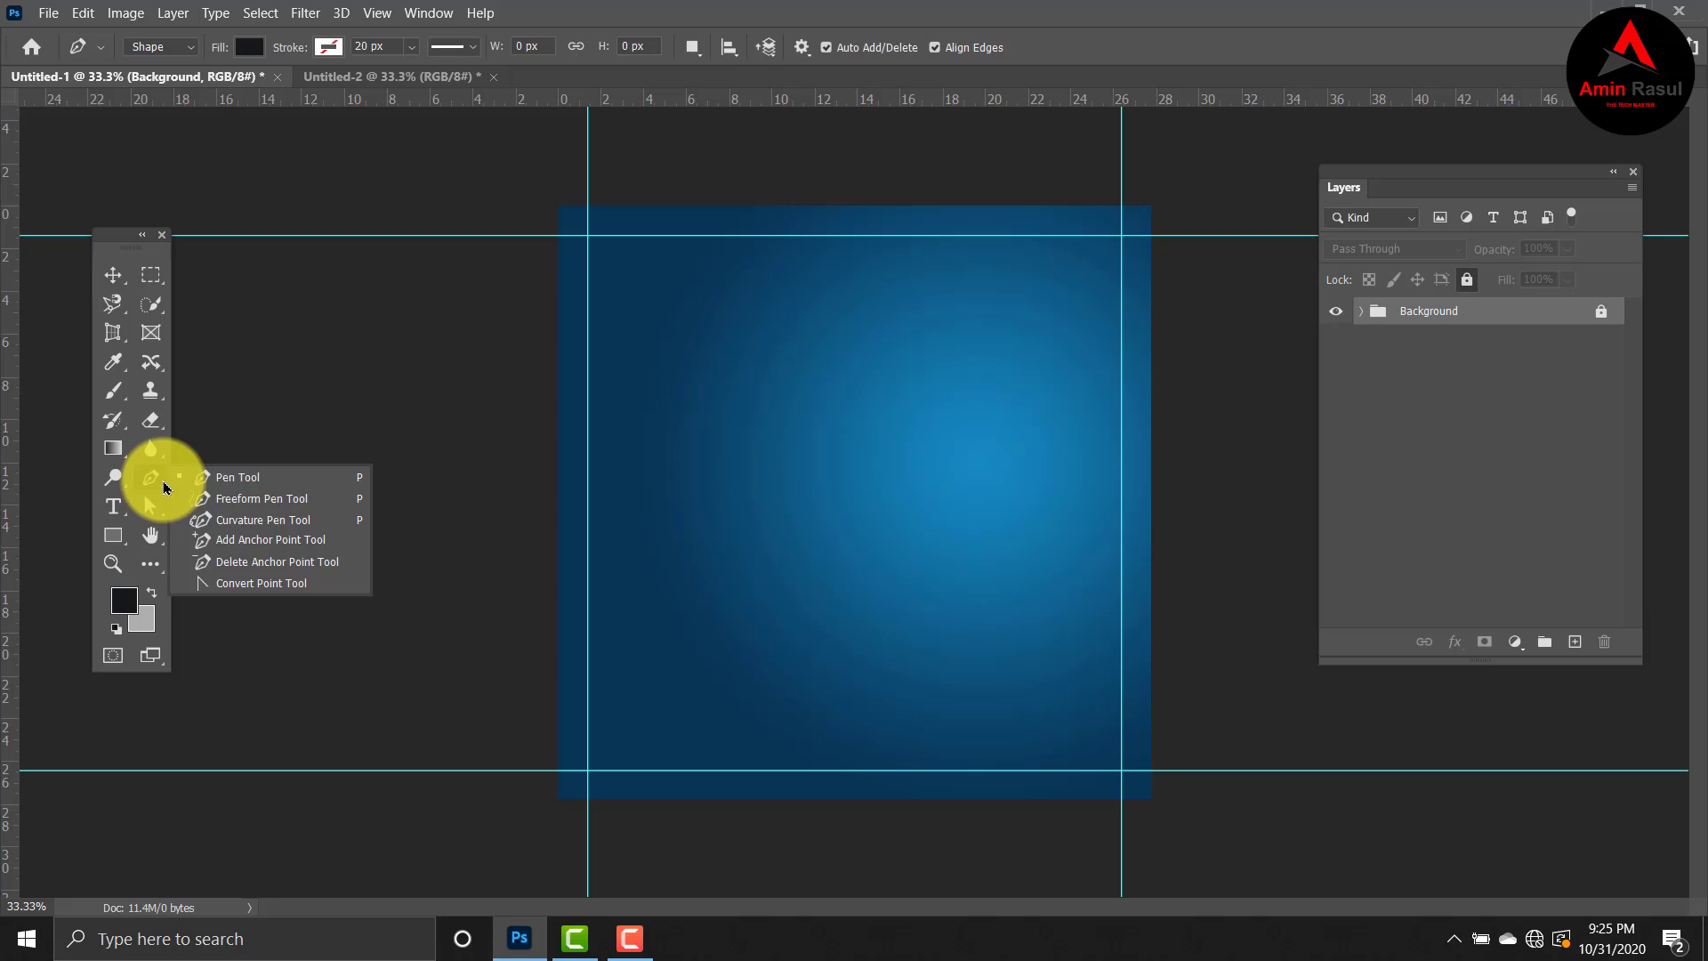
pyautogui.click(265, 484)
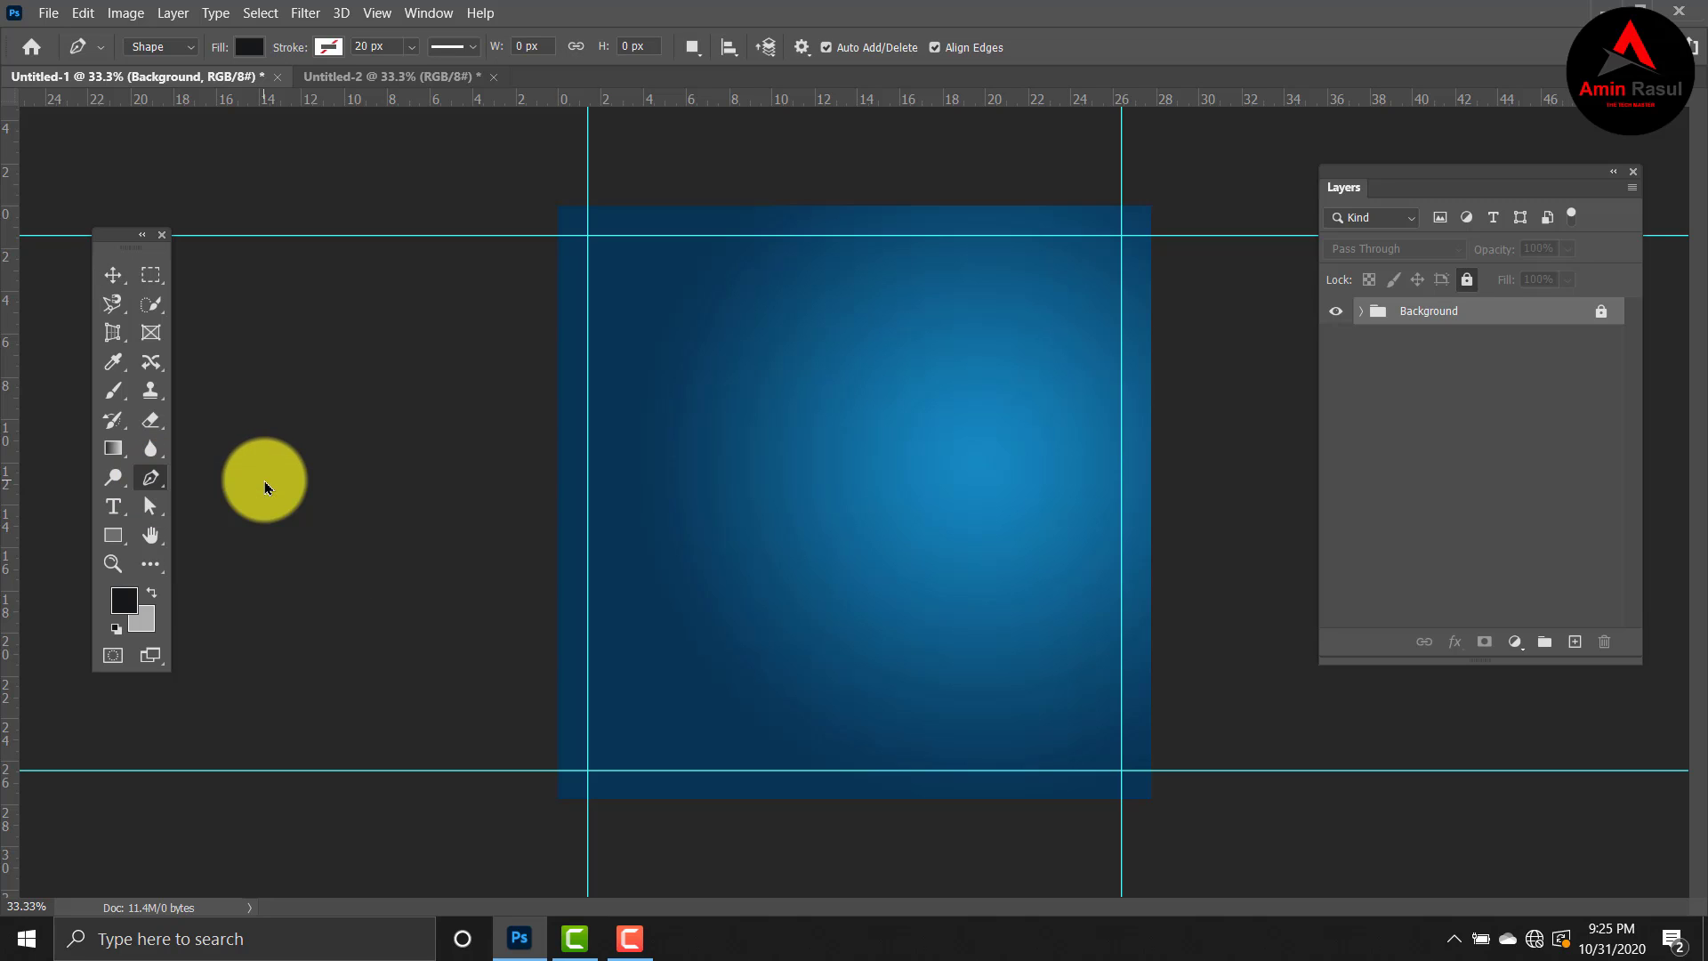
pyautogui.click(173, 47)
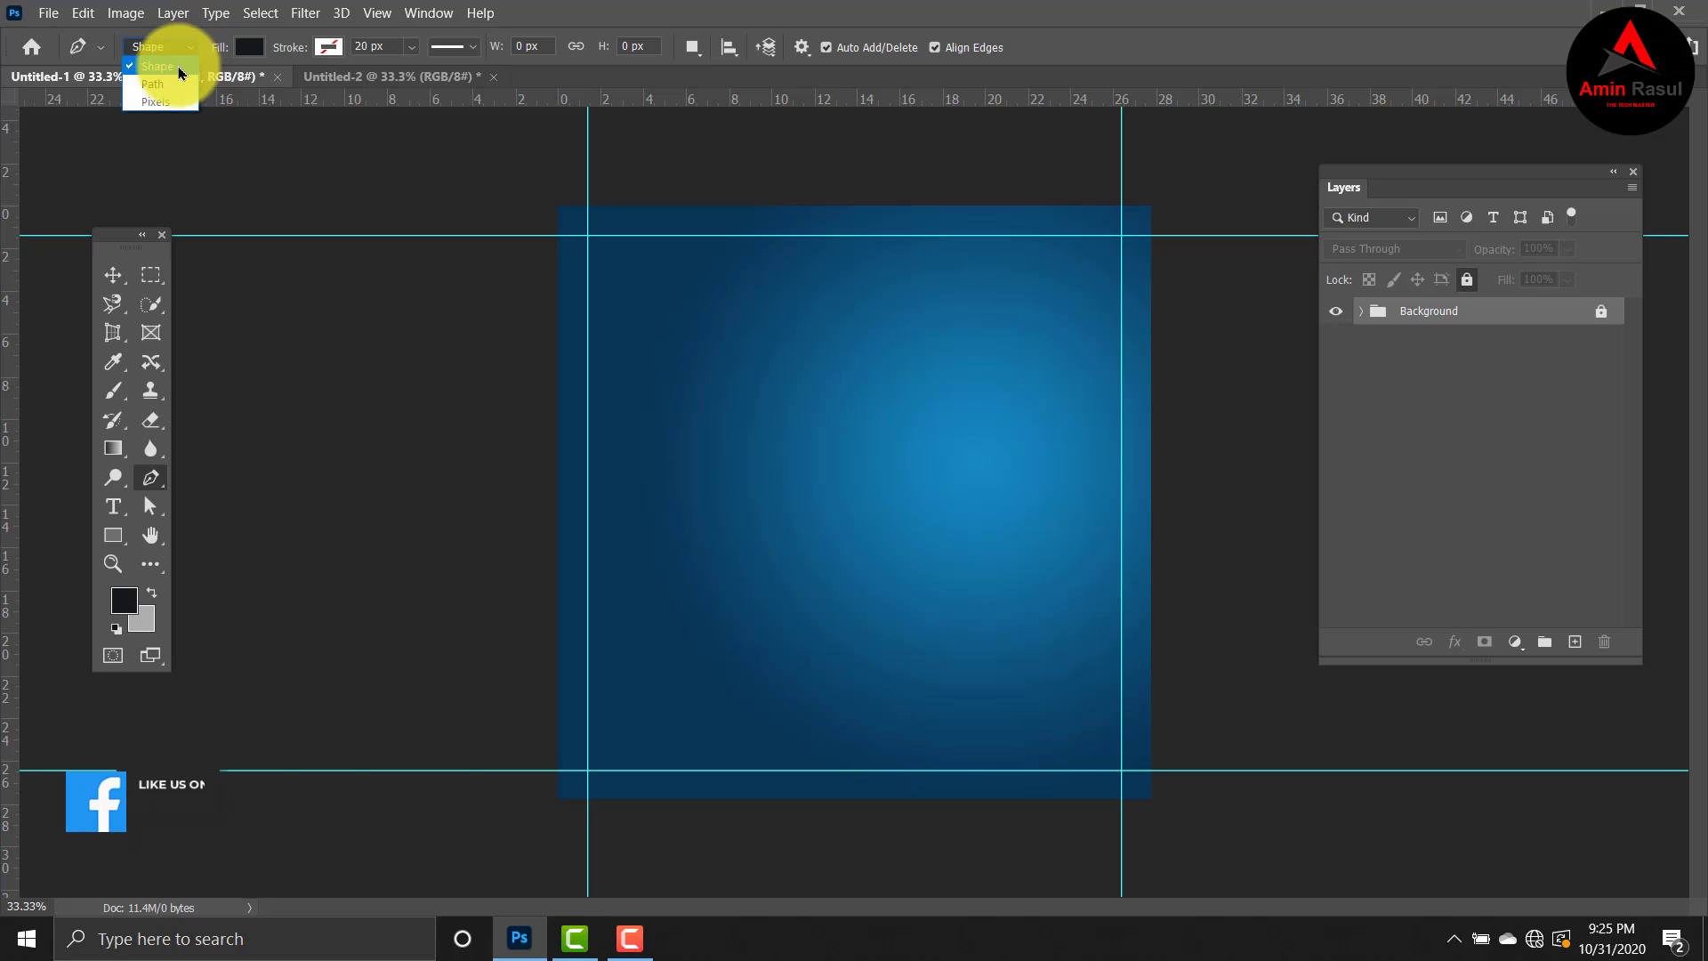
pyautogui.click(171, 65)
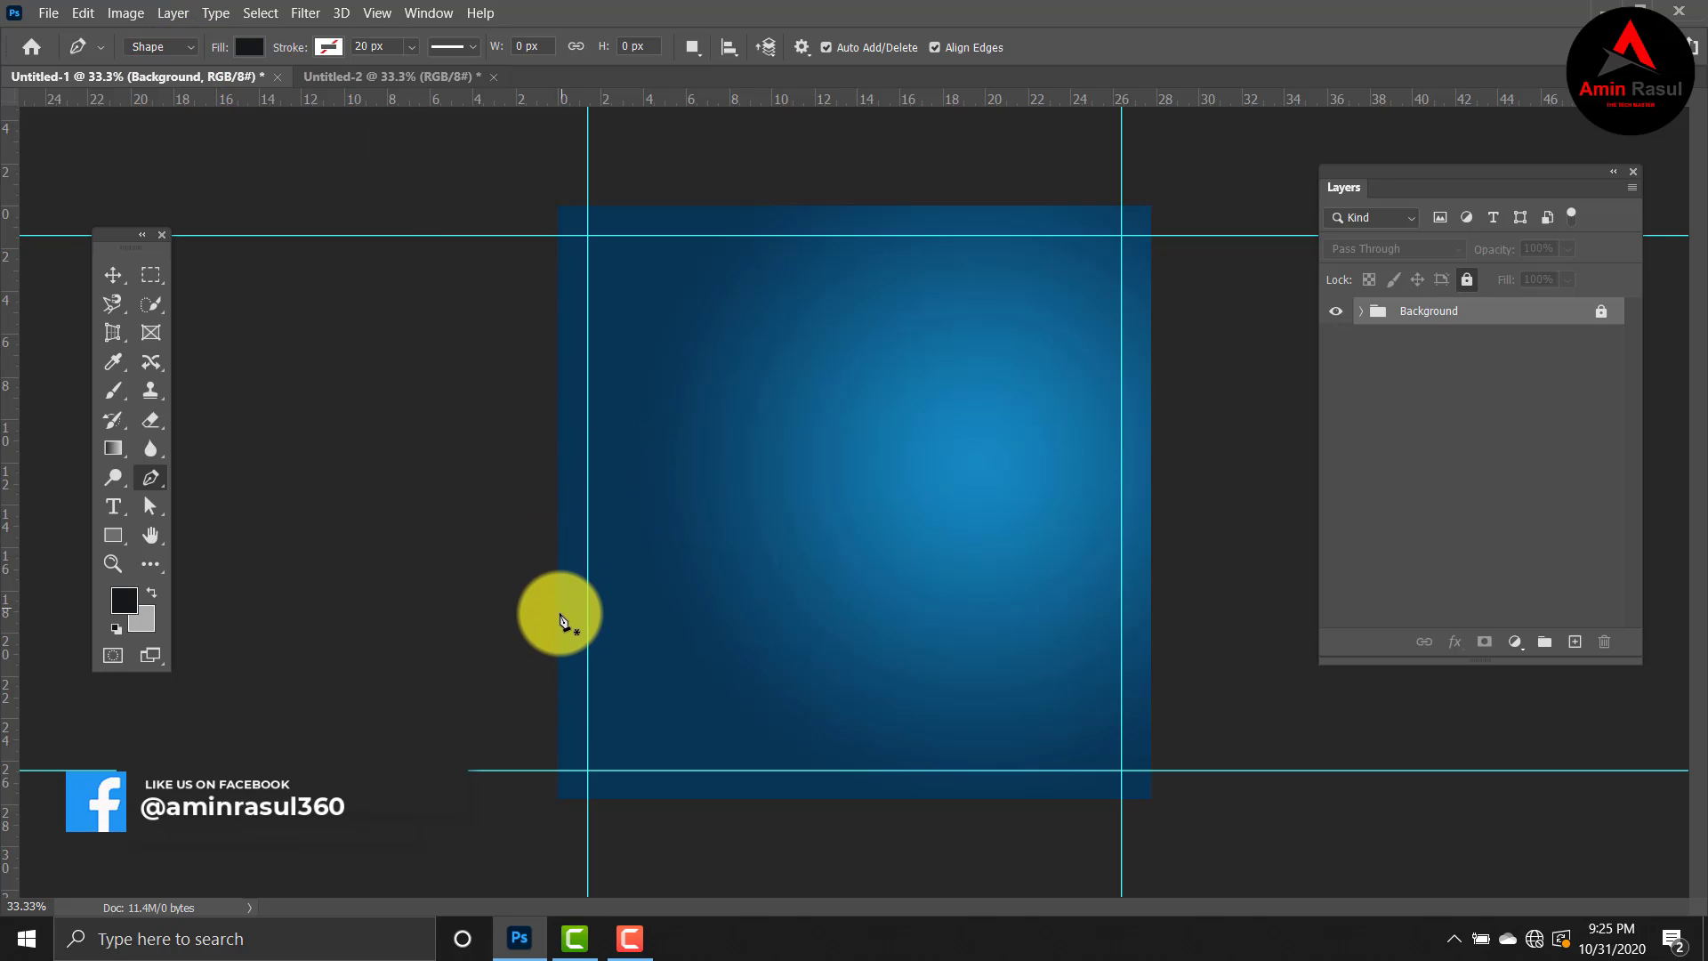
pyautogui.click(559, 615)
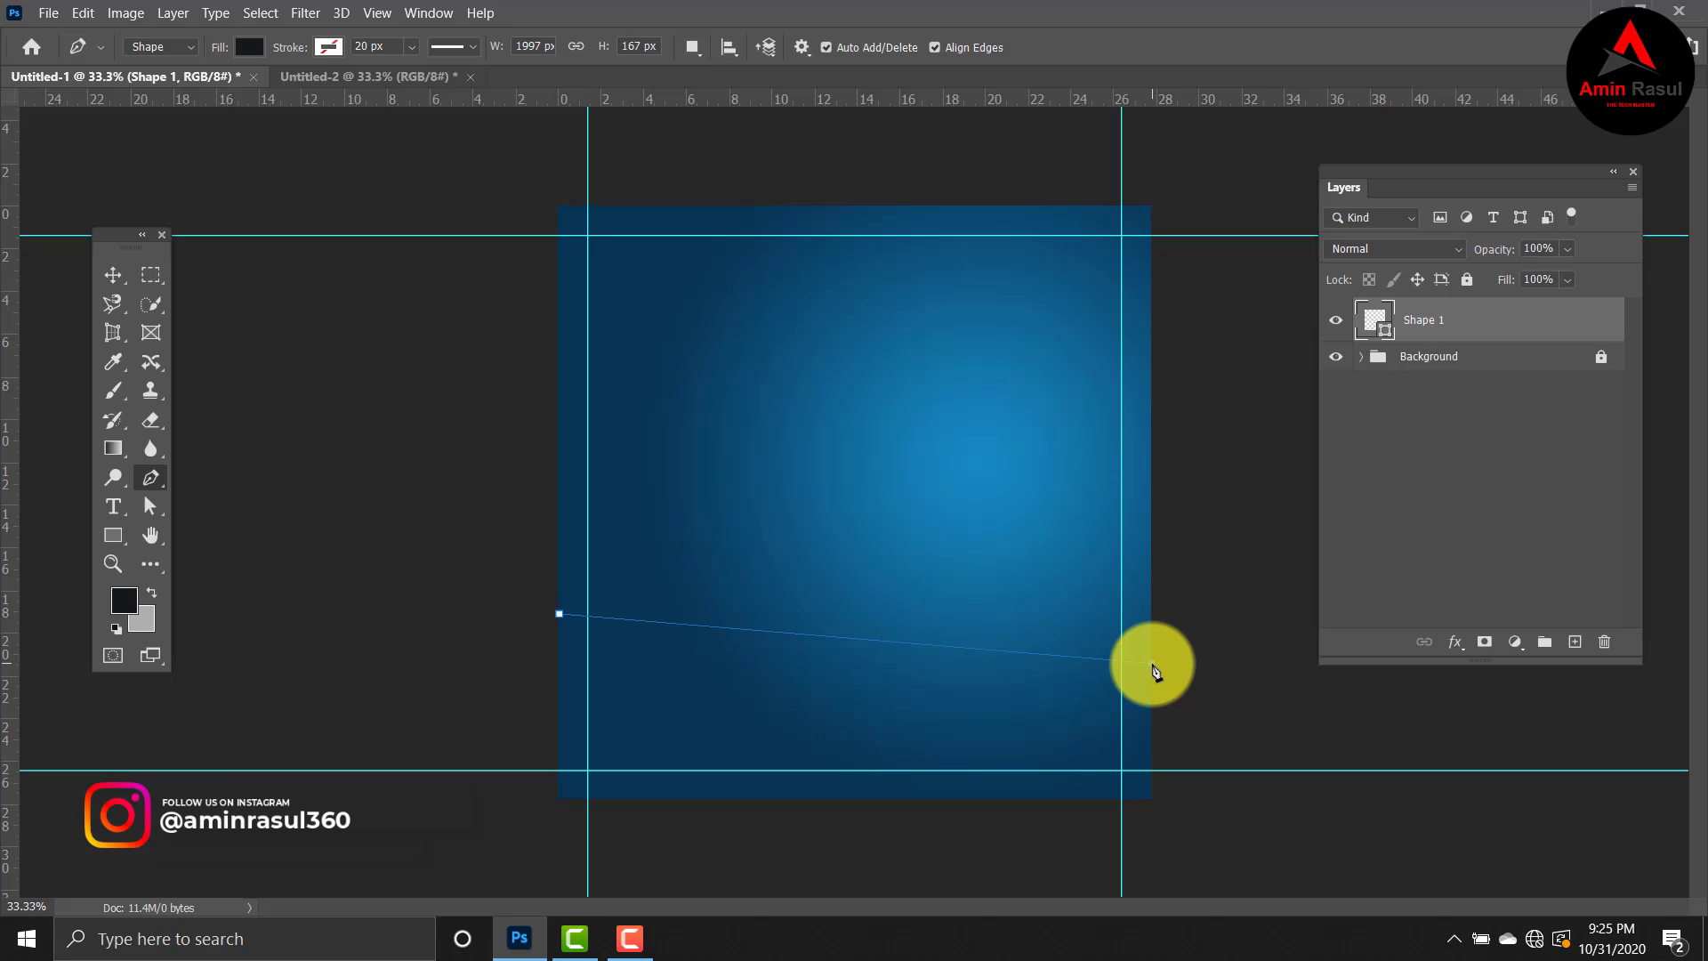
pyautogui.click(1151, 662)
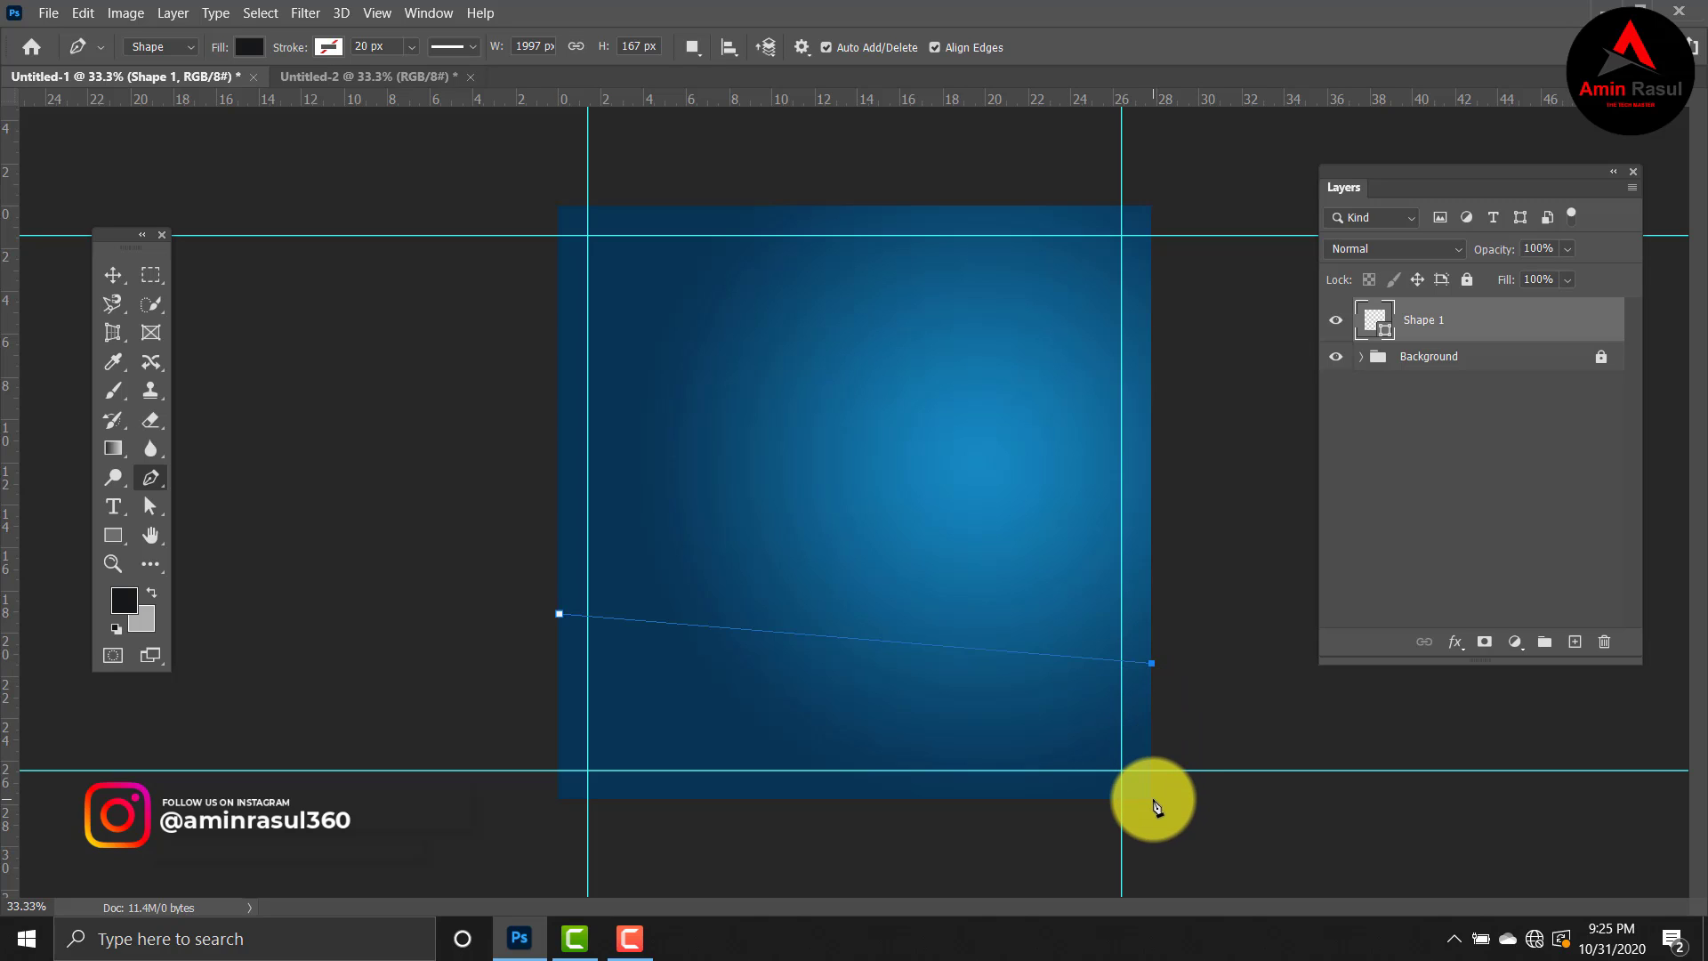
pyautogui.click(1152, 803)
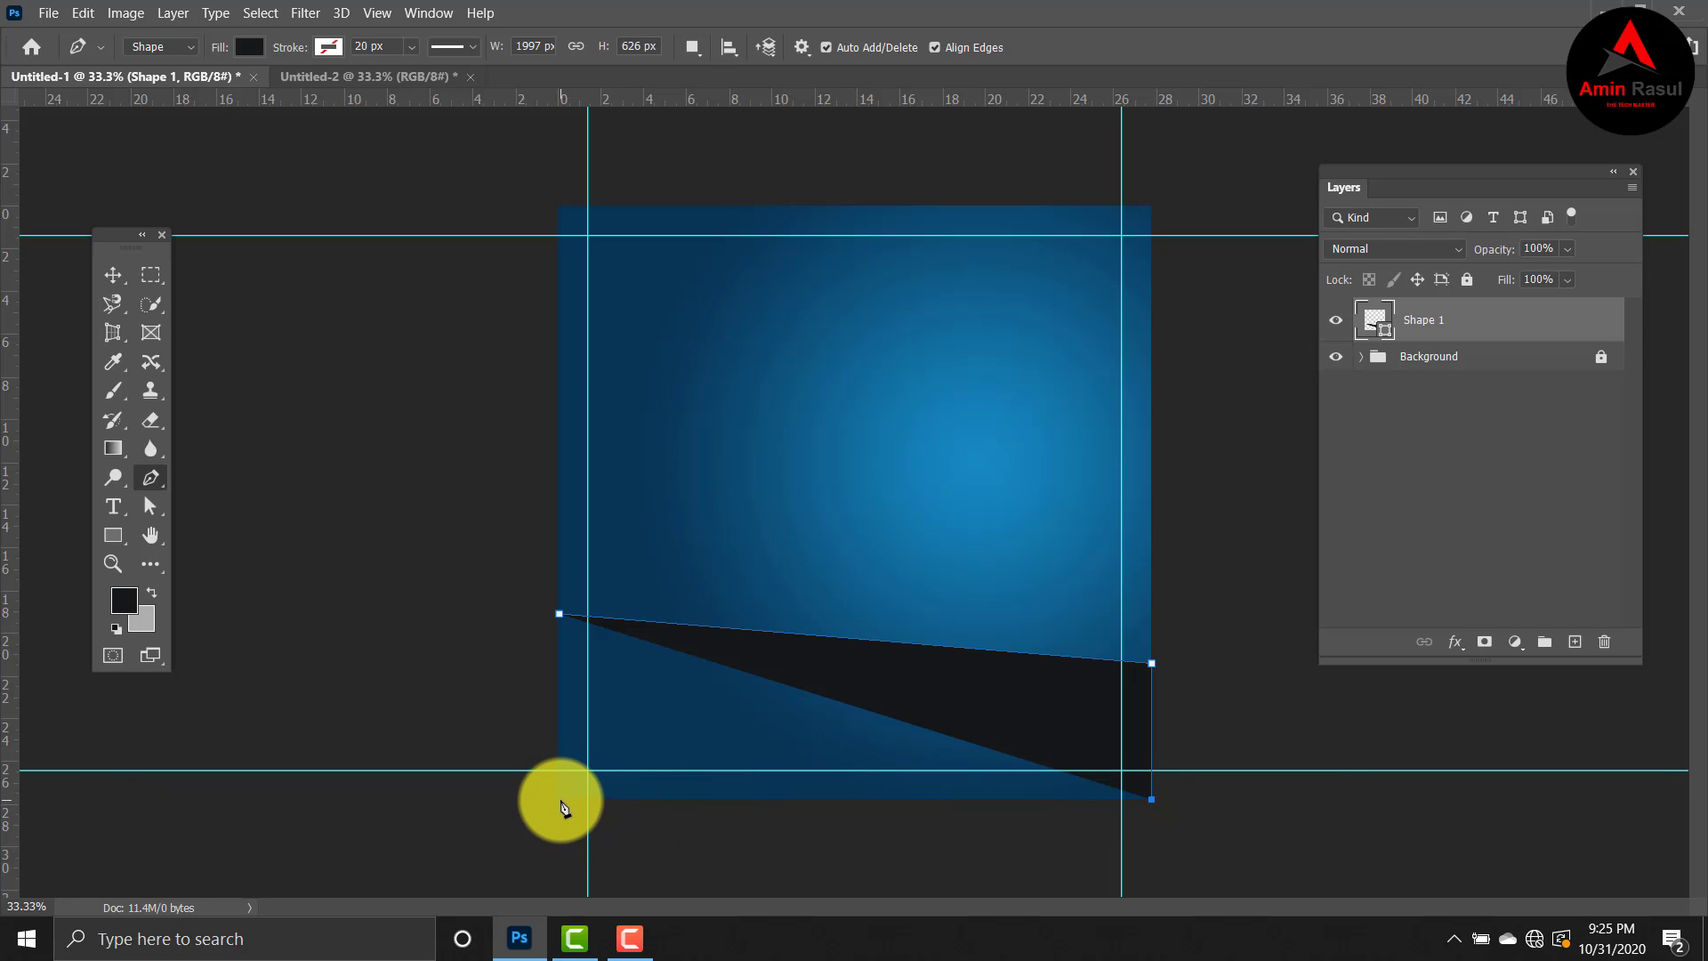
pyautogui.click(560, 798)
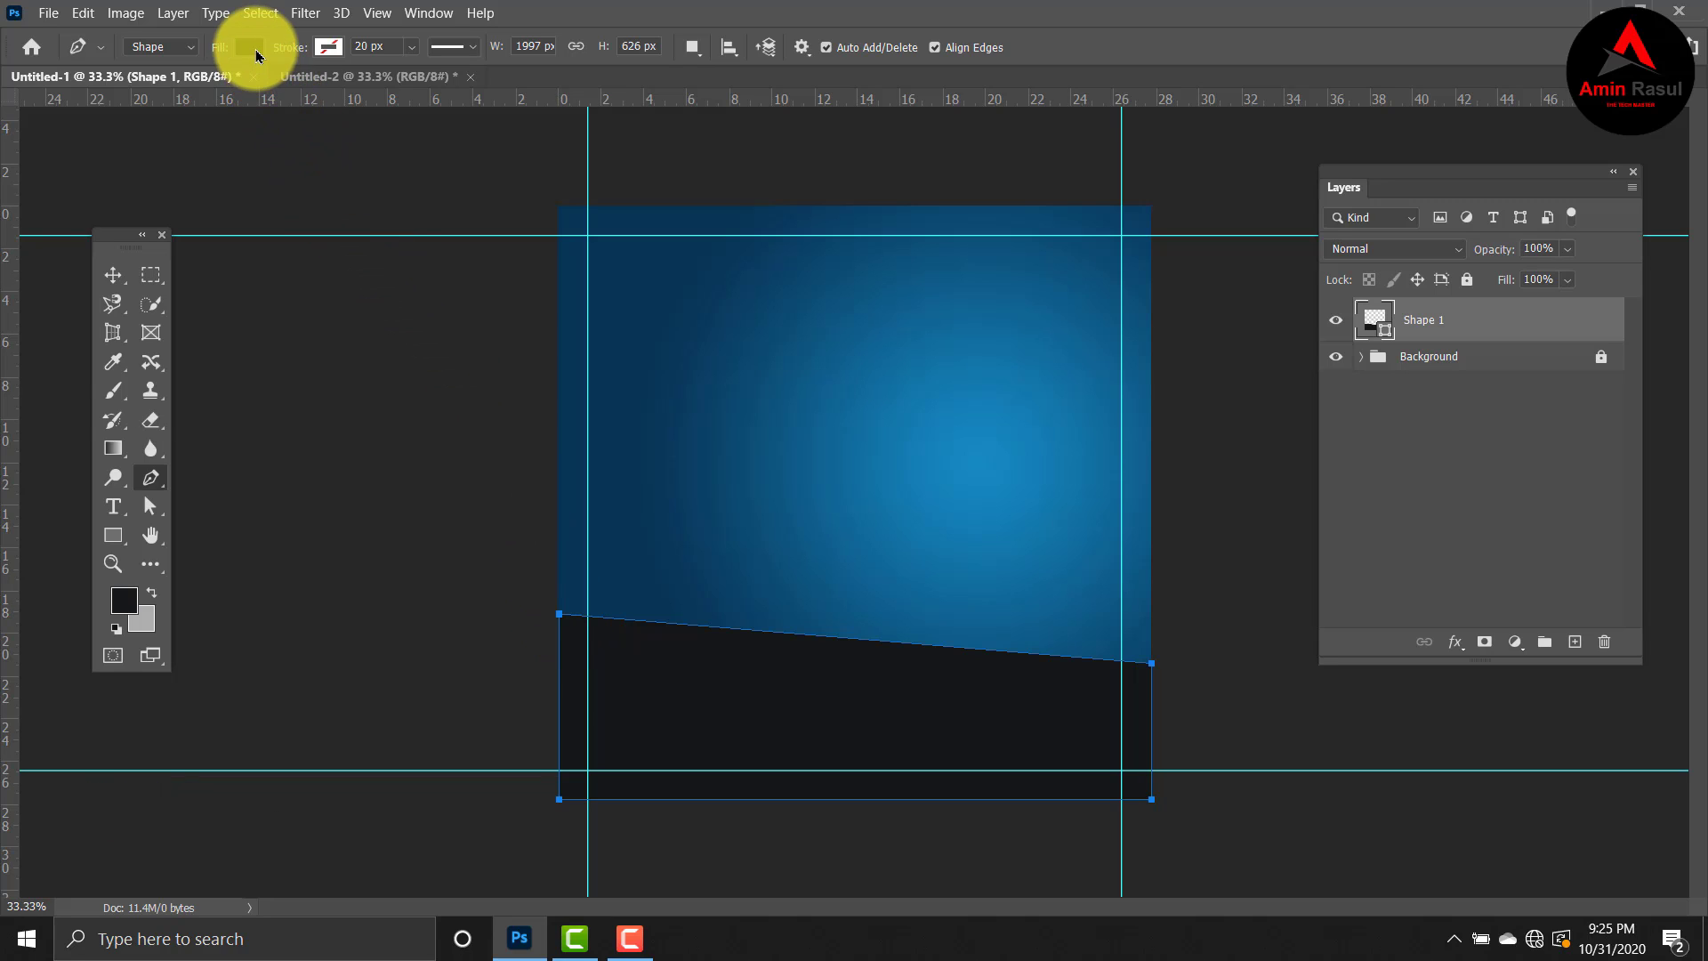
# Step: Change the four-cornered shape's fill to yellow #fce100
pyautogui.click(254, 50)
pyautogui.click(387, 88)
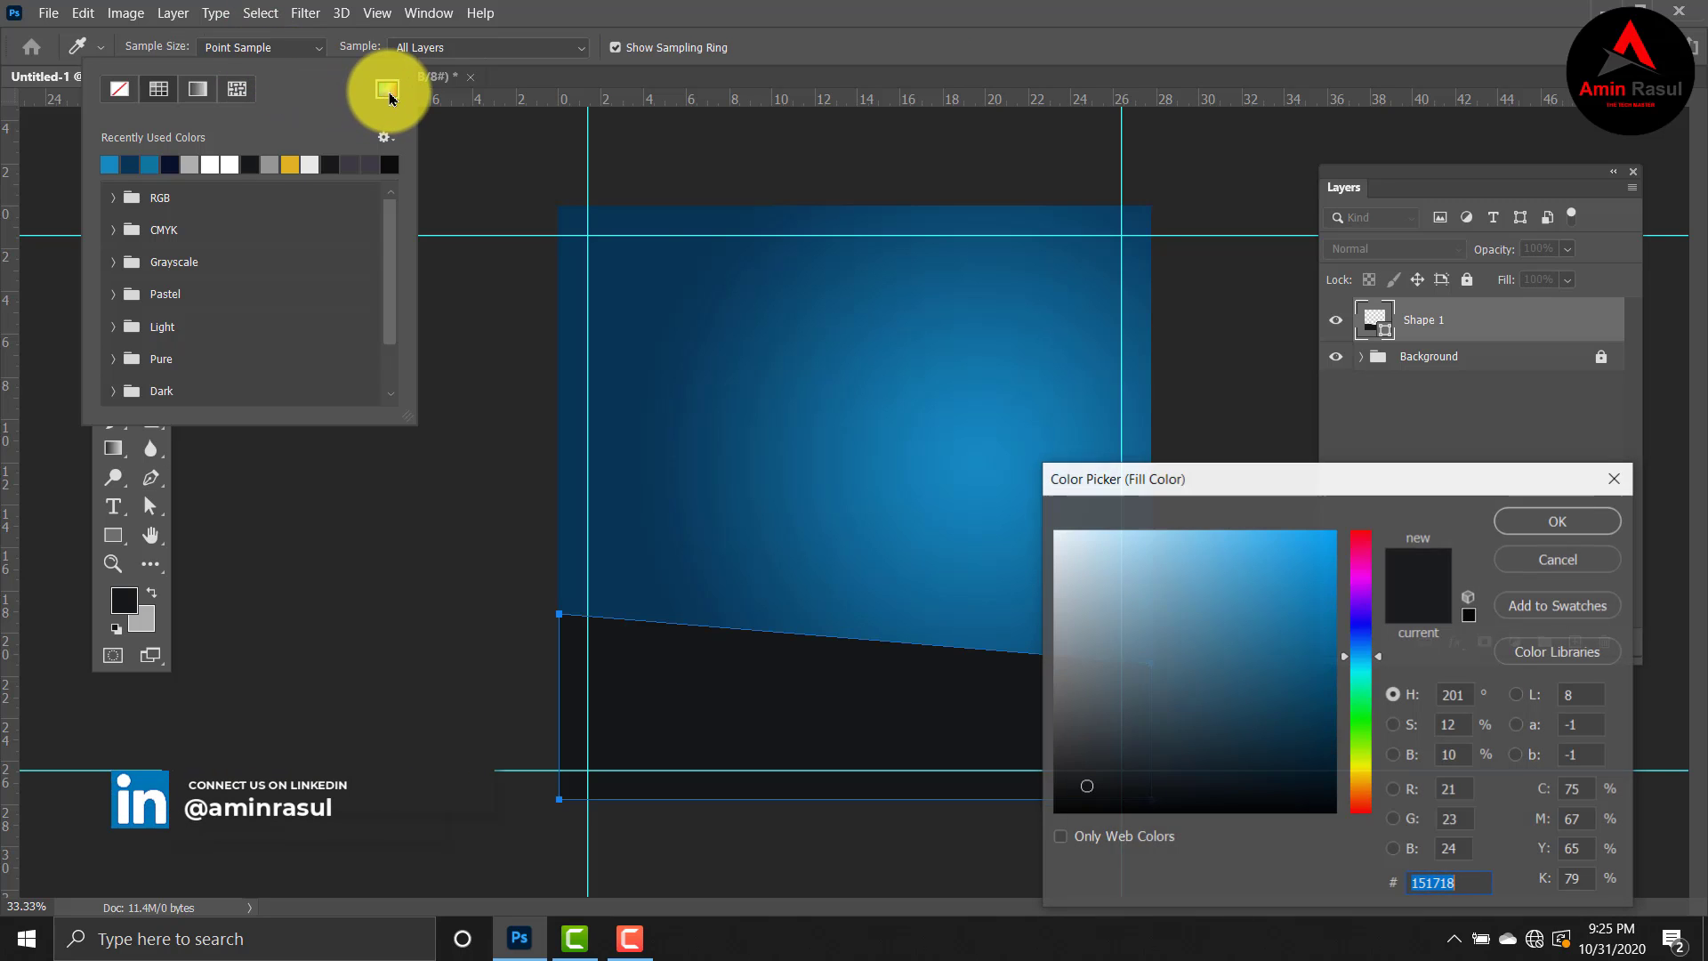
pyautogui.moveTo(1321, 482); pyautogui.dragTo(1046, 308)
pyautogui.moveTo(1092, 599); pyautogui.dragTo(1094, 591)
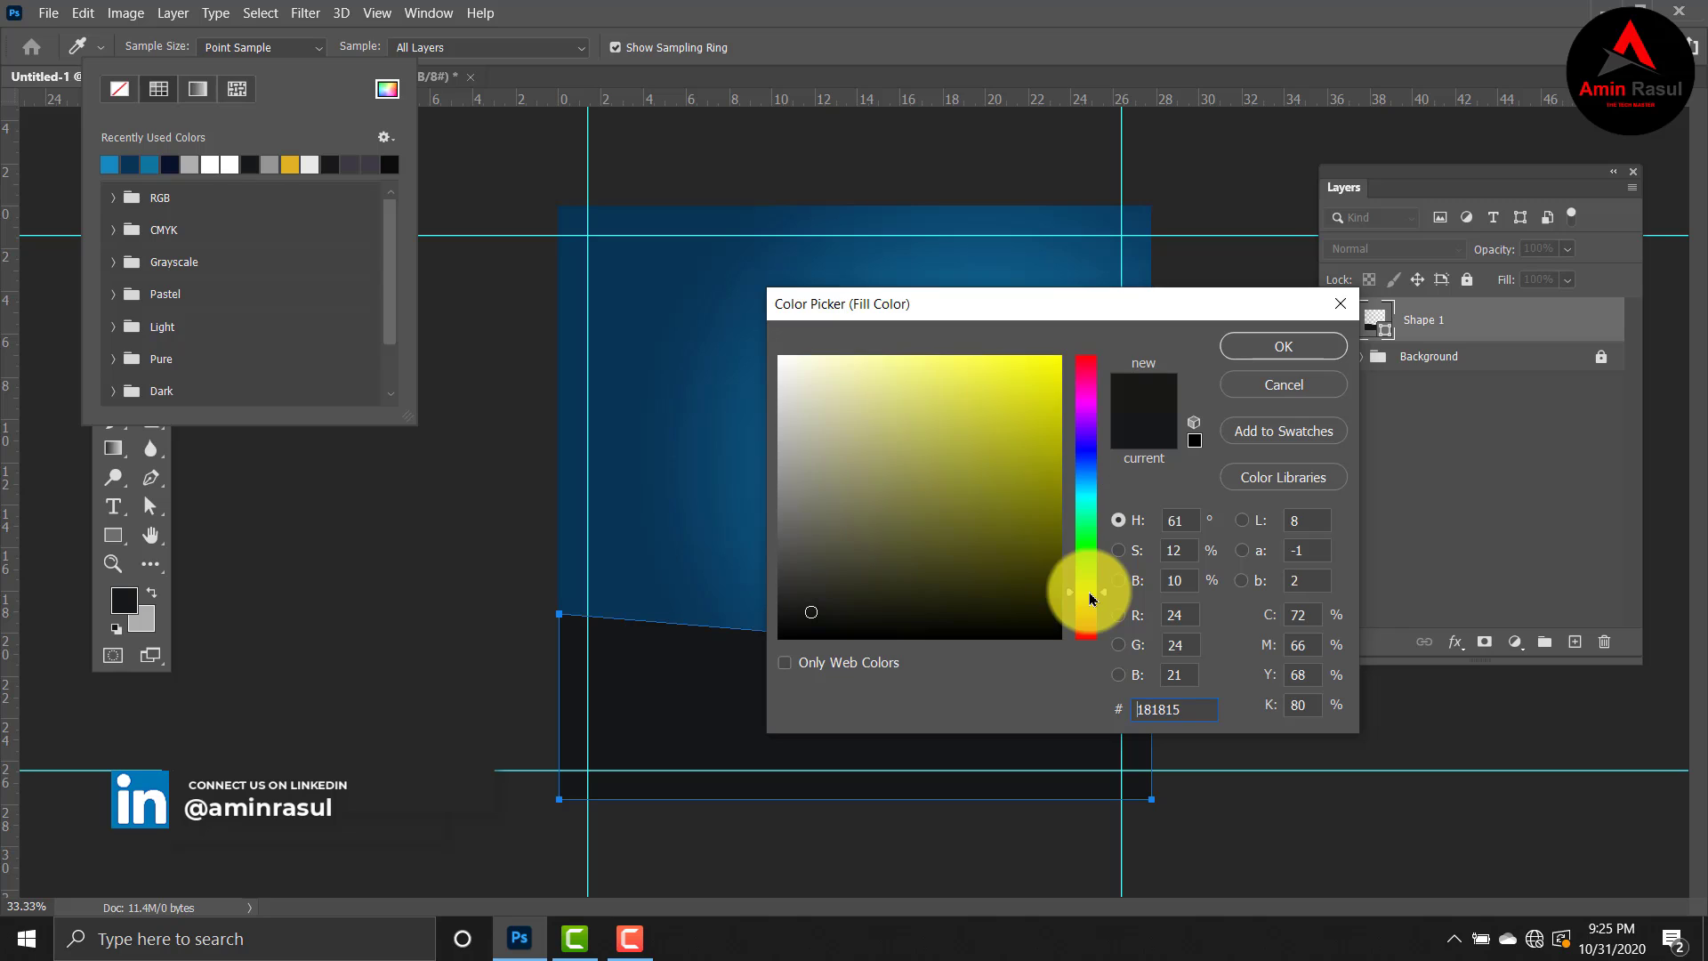
pyautogui.moveTo(1011, 476); pyautogui.dragTo(1064, 358)
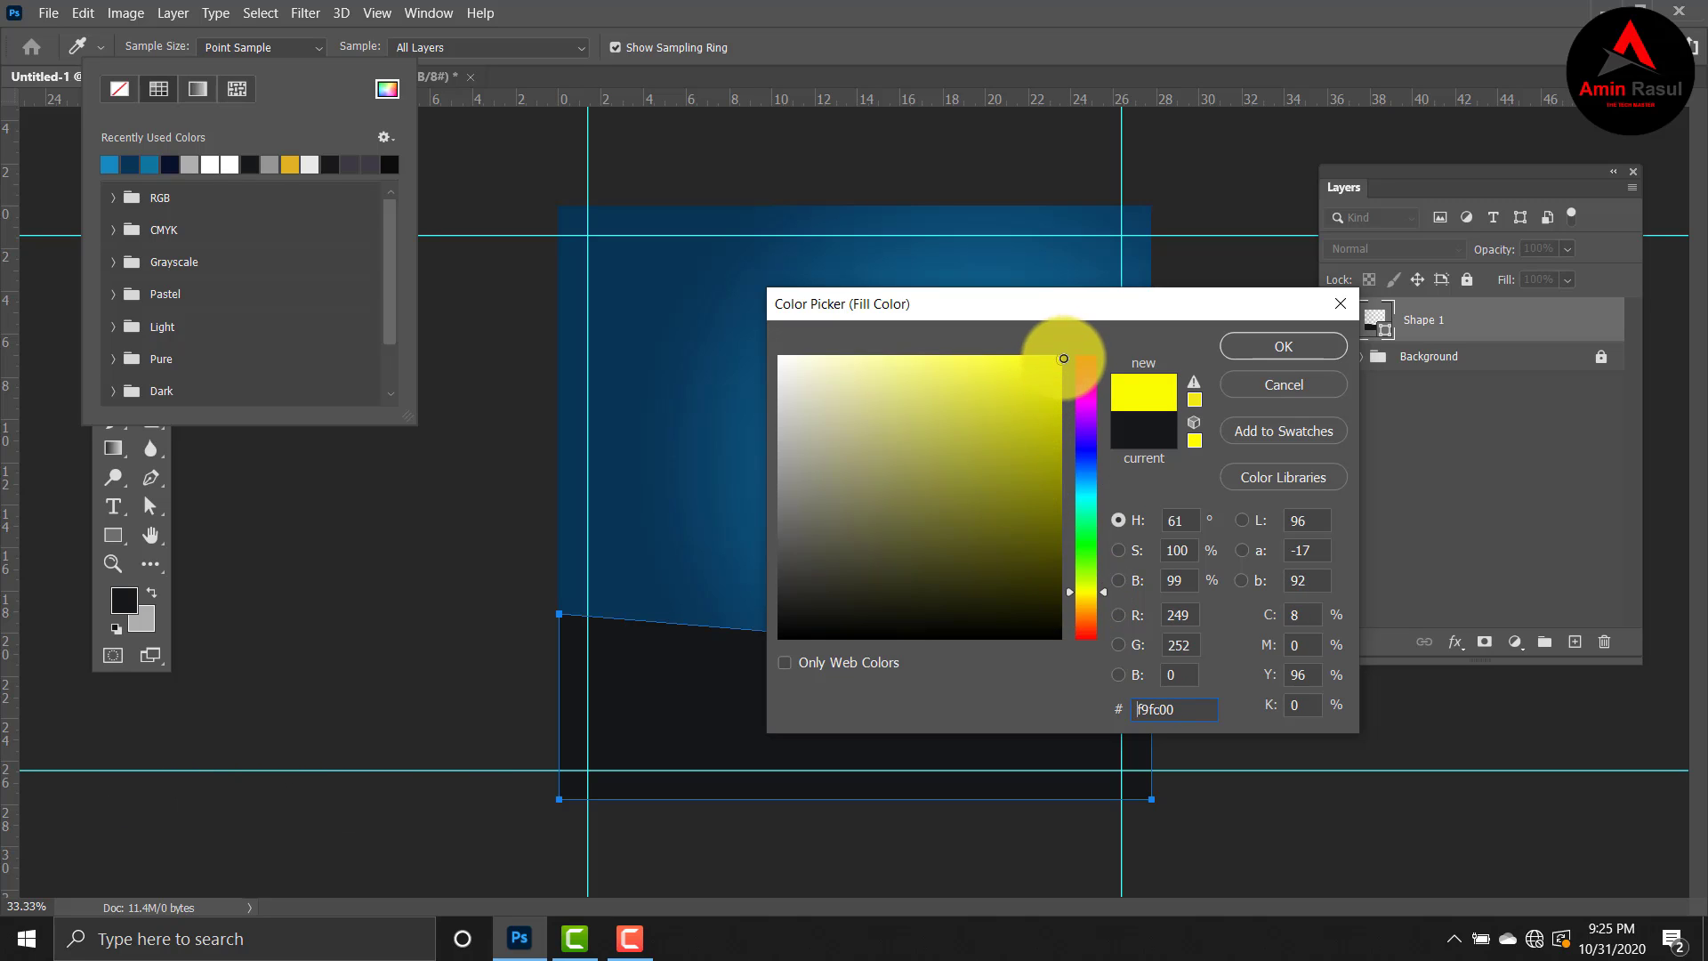
pyautogui.moveTo(1105, 596)
pyautogui.mouseDown()
pyautogui.moveTo(1132, 590)
pyautogui.moveTo(1107, 604)
pyautogui.mouseUp()
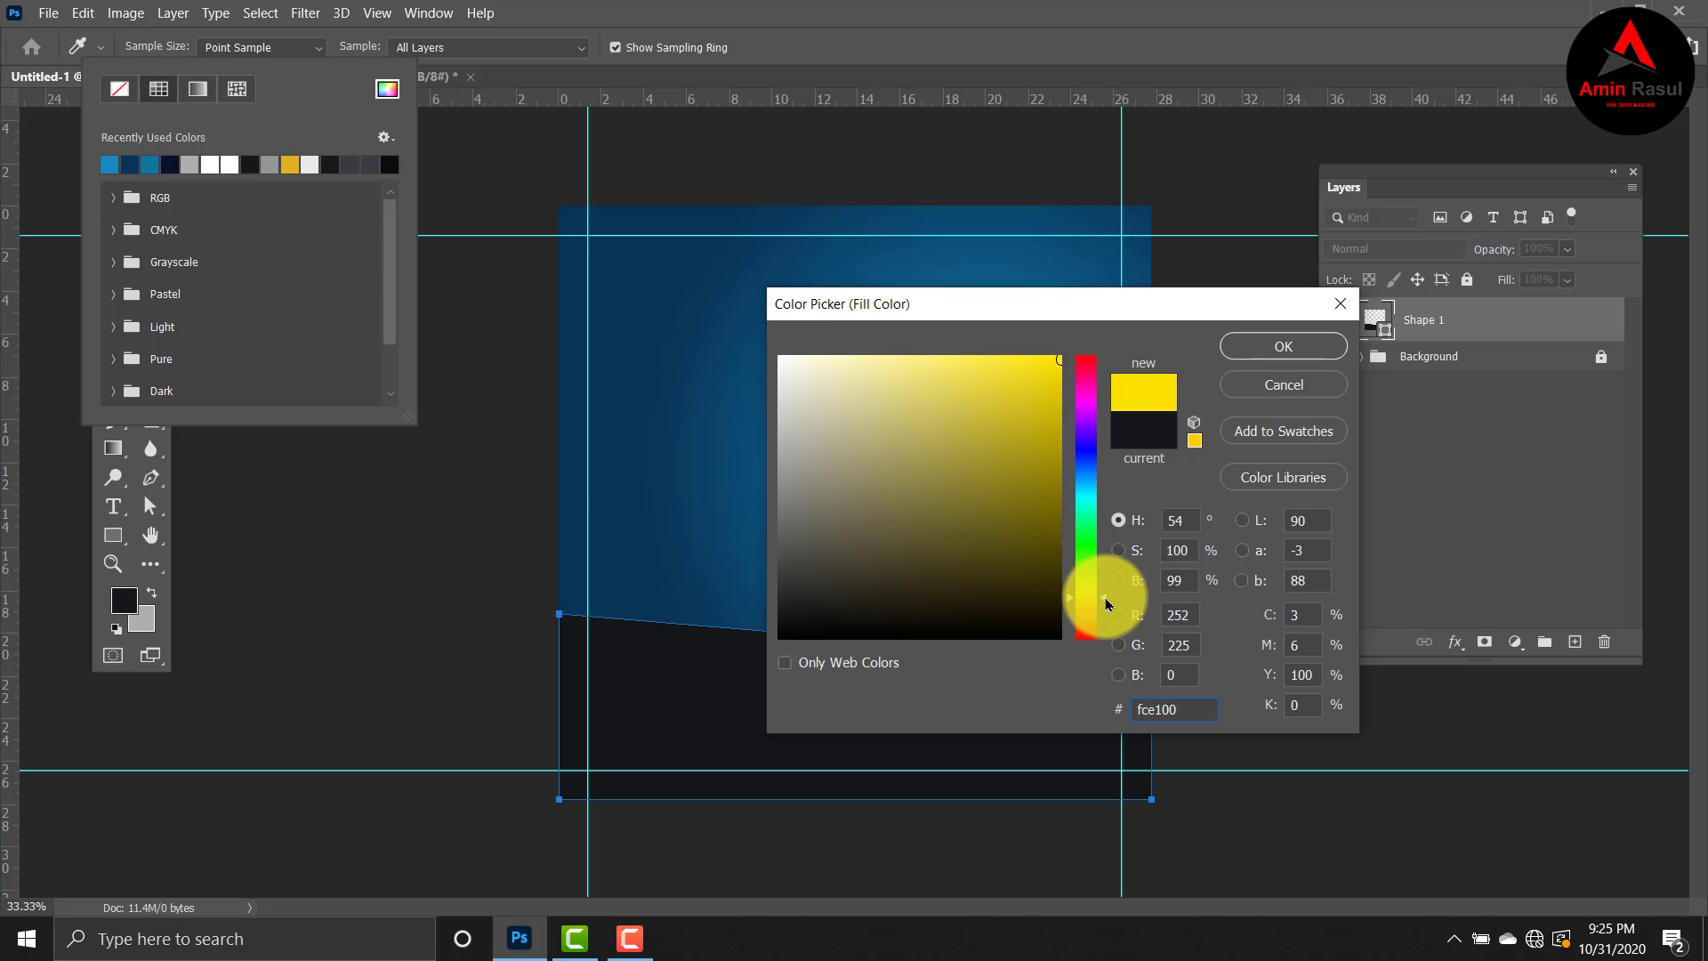
pyautogui.click(1256, 353)
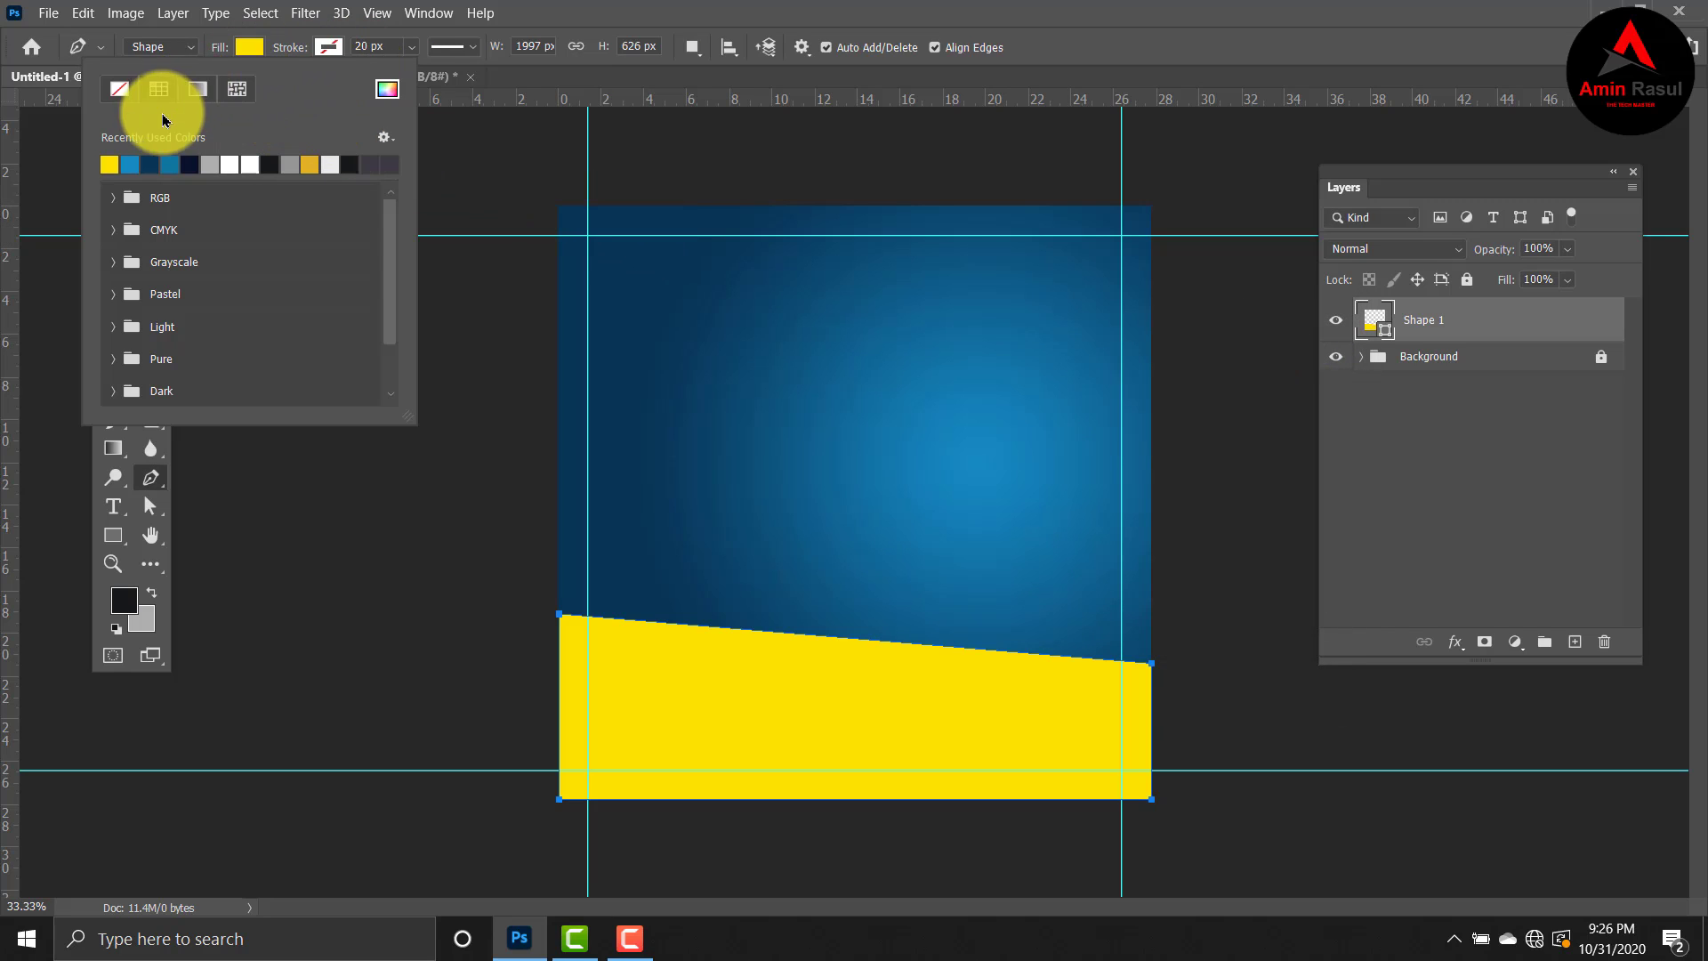
# Step: Change the slanted shape's fill to orange-yellow #fcc400 and deselect its layer
pyautogui.click(244, 47)
pyautogui.click(245, 46)
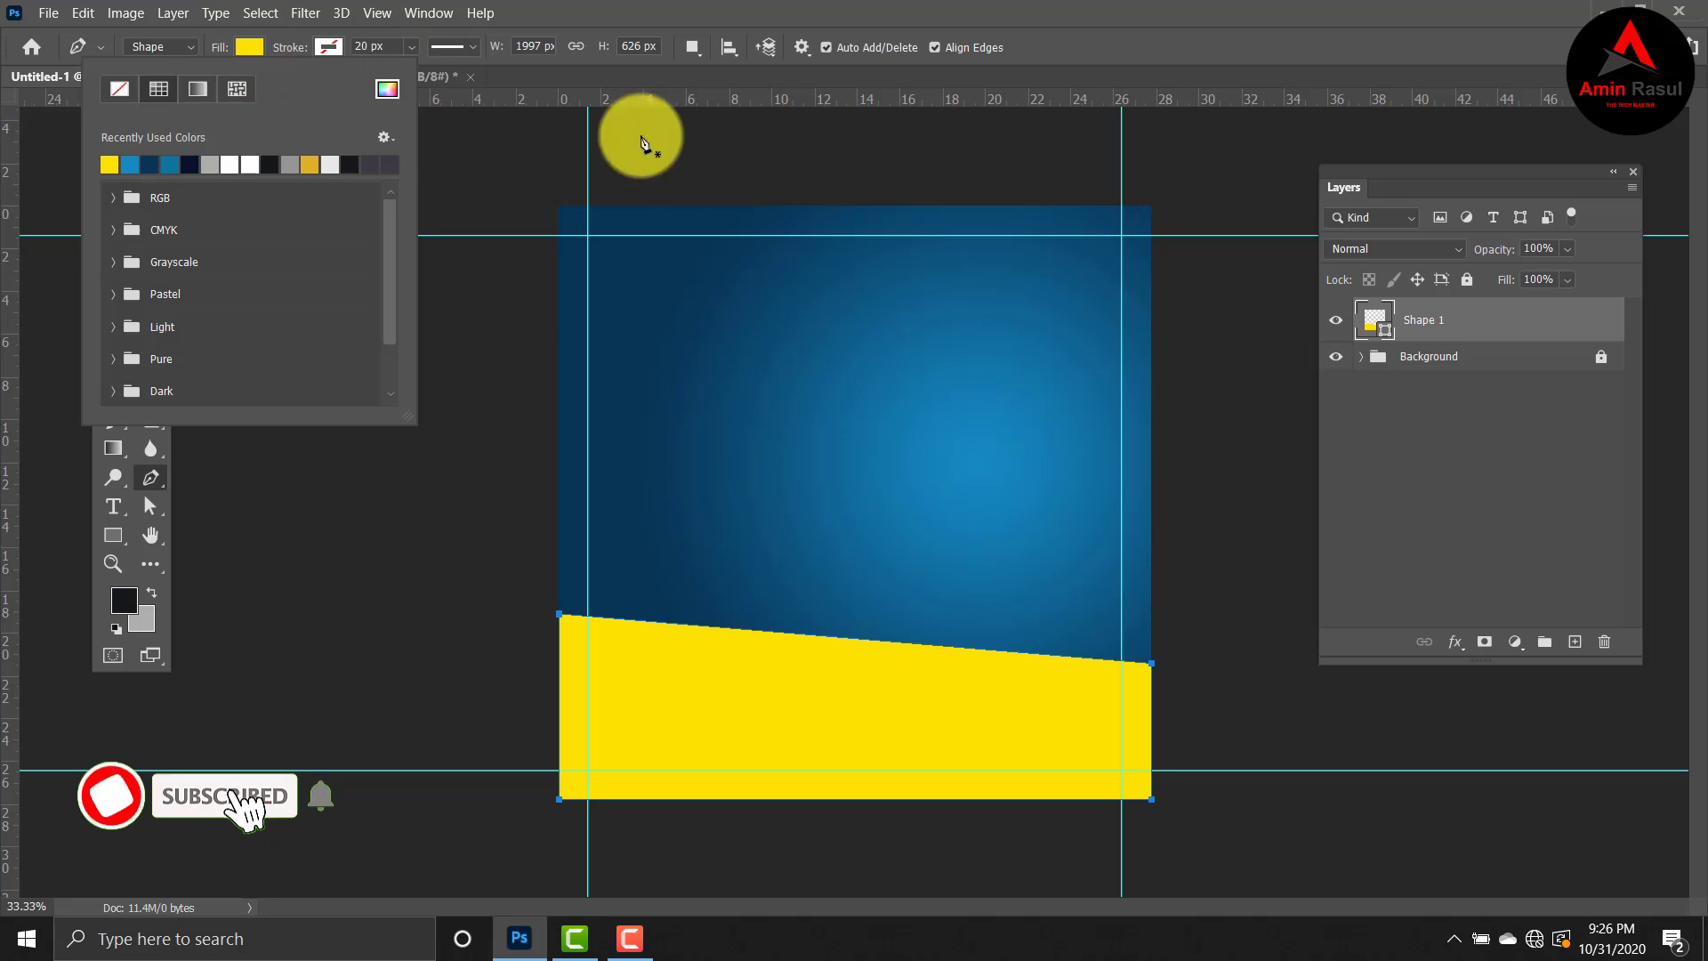
pyautogui.click(385, 90)
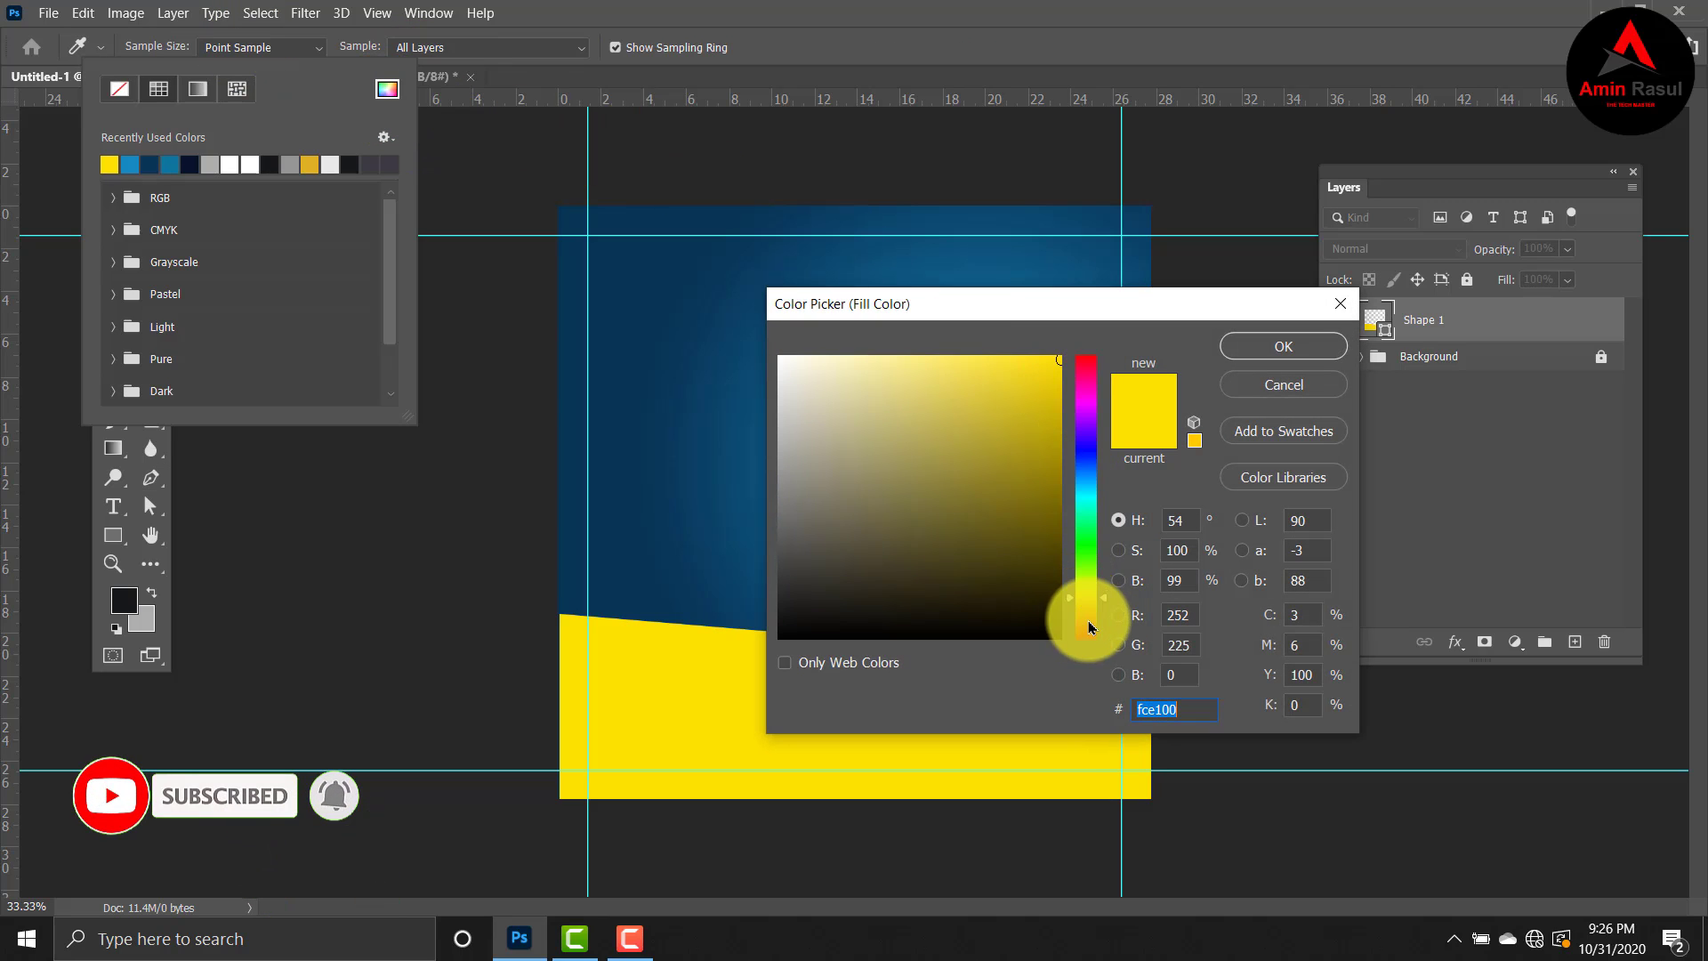
pyautogui.moveTo(1103, 602); pyautogui.dragTo(1106, 607)
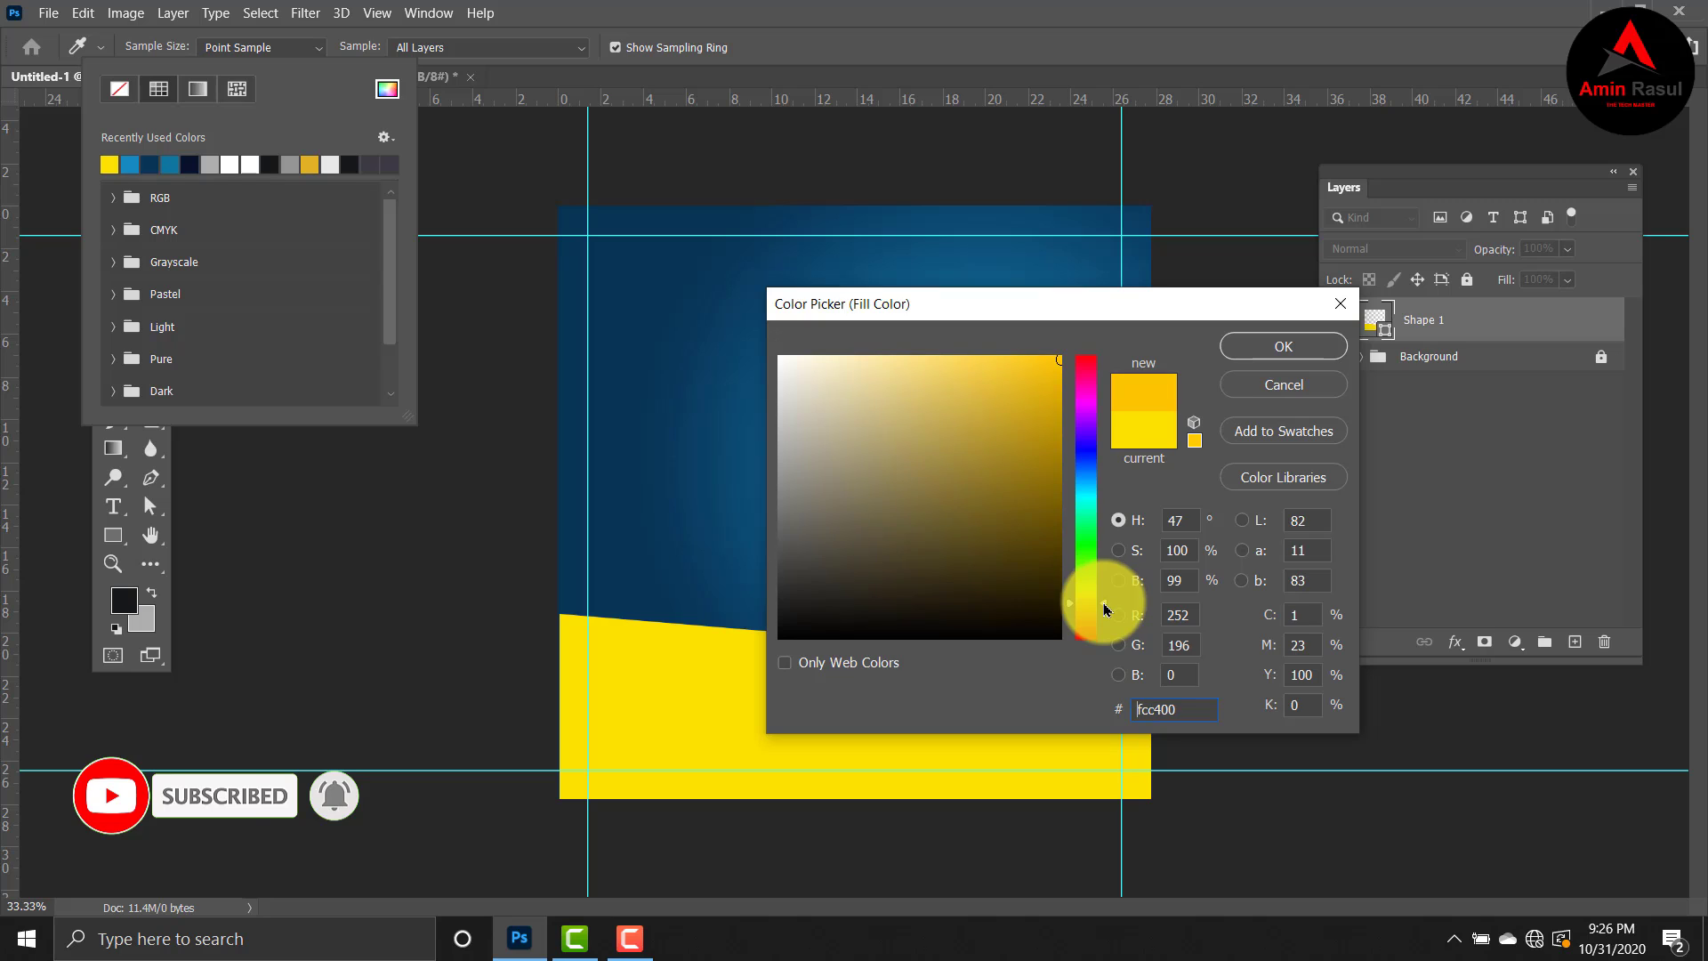
pyautogui.click(1254, 353)
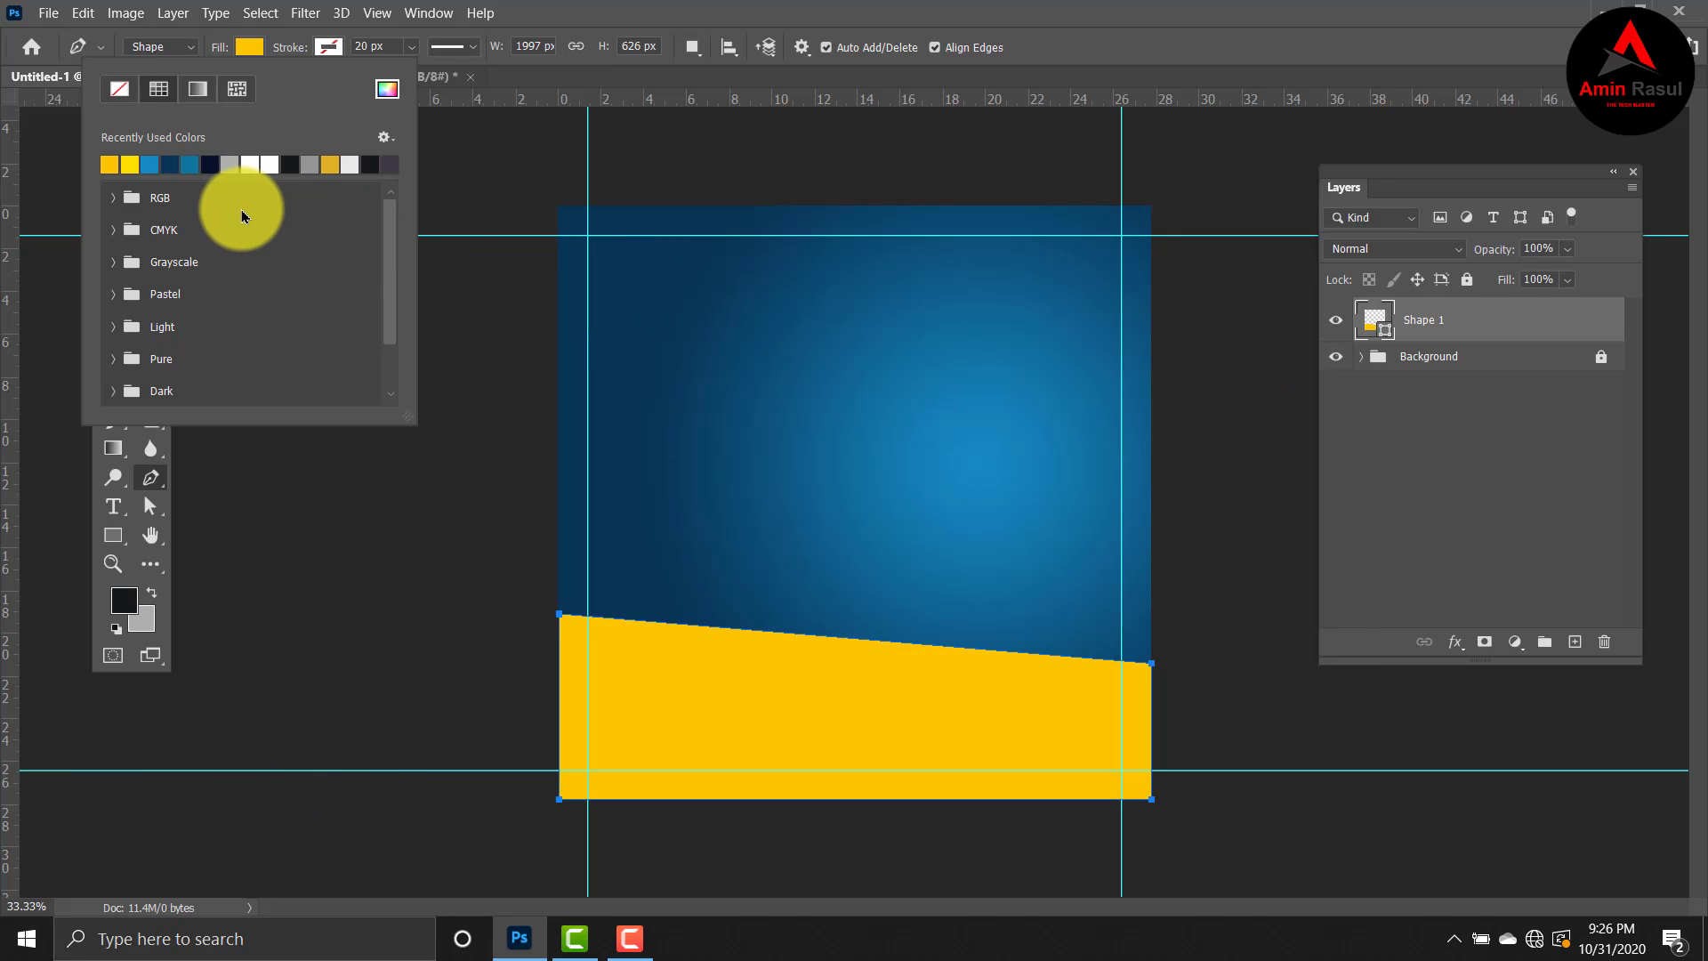
pyautogui.press('Escape')
pyautogui.press('v')
pyautogui.click(432, 322)
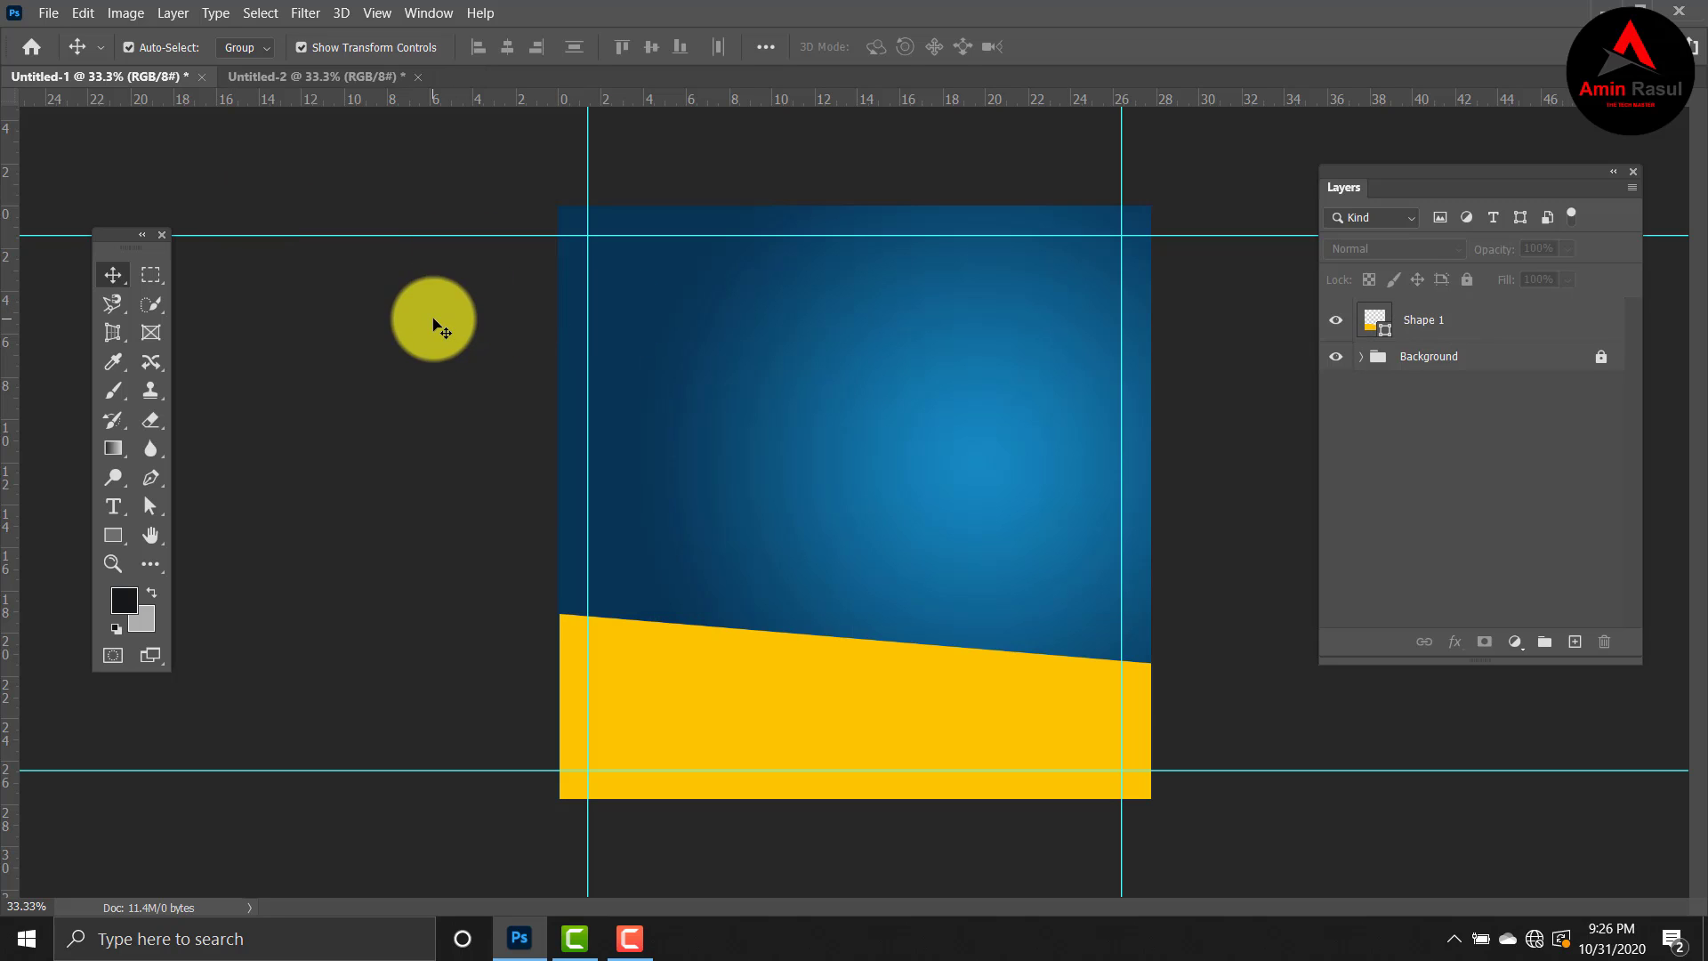
# Step: Scale the yellow shape to 99.99% from its upper right corner and apply the transform
pyautogui.click(745, 655)
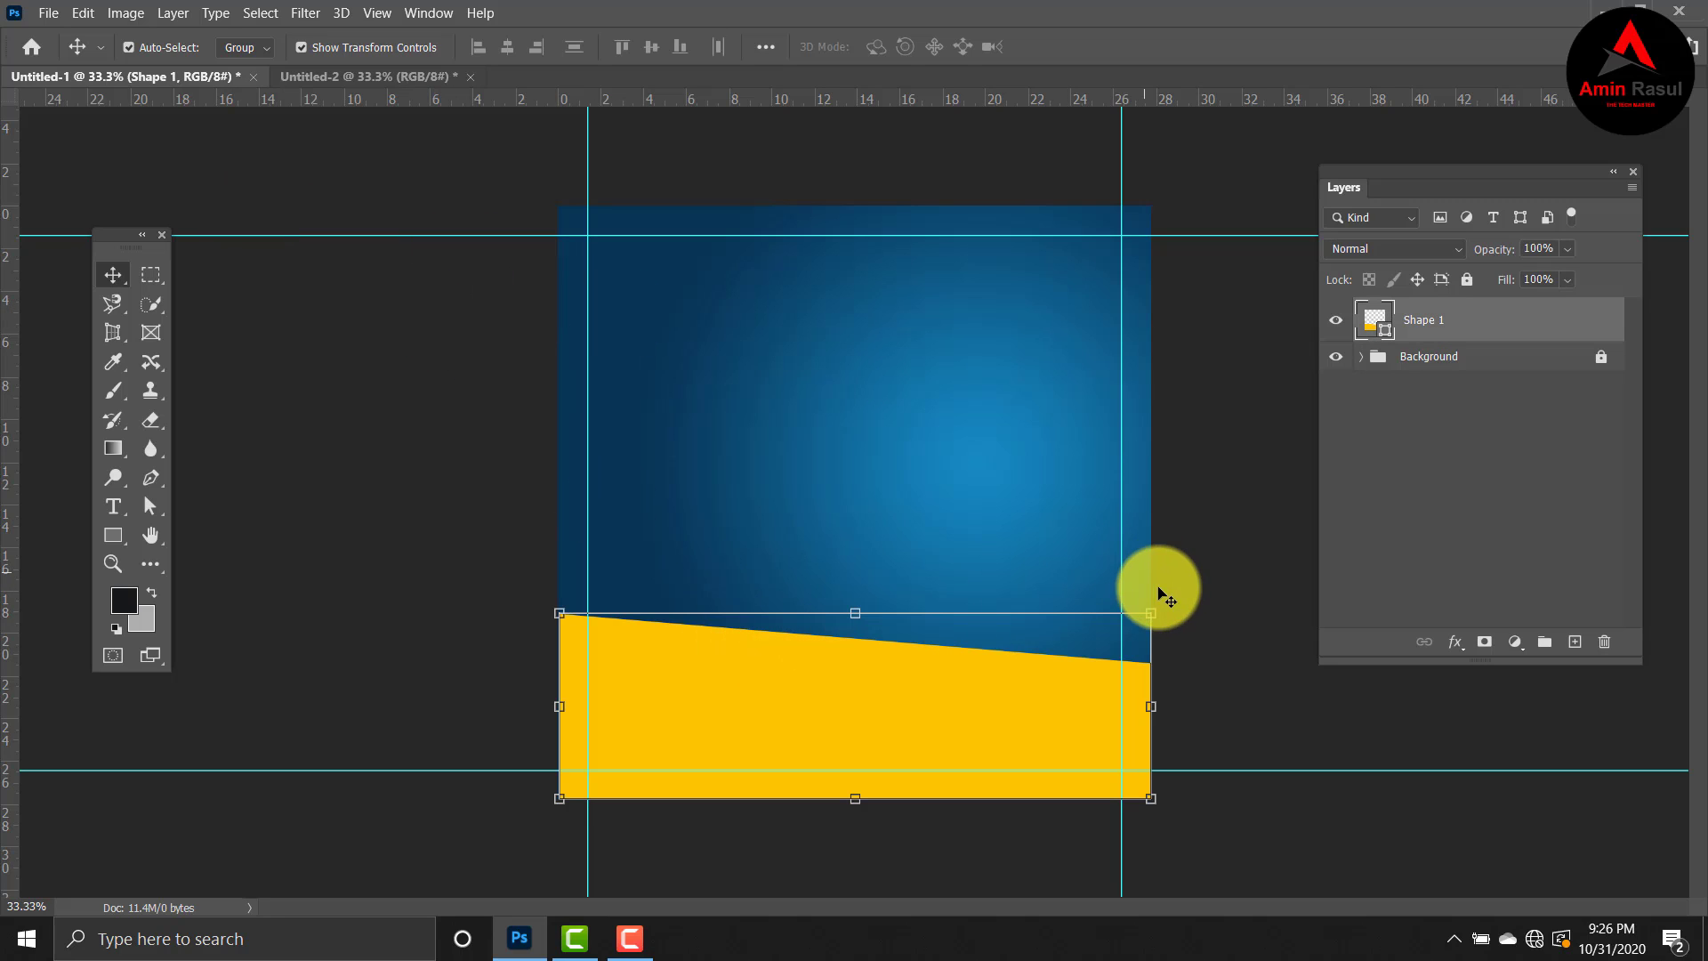
pyautogui.moveTo(1154, 614); pyautogui.dragTo(1151, 614)
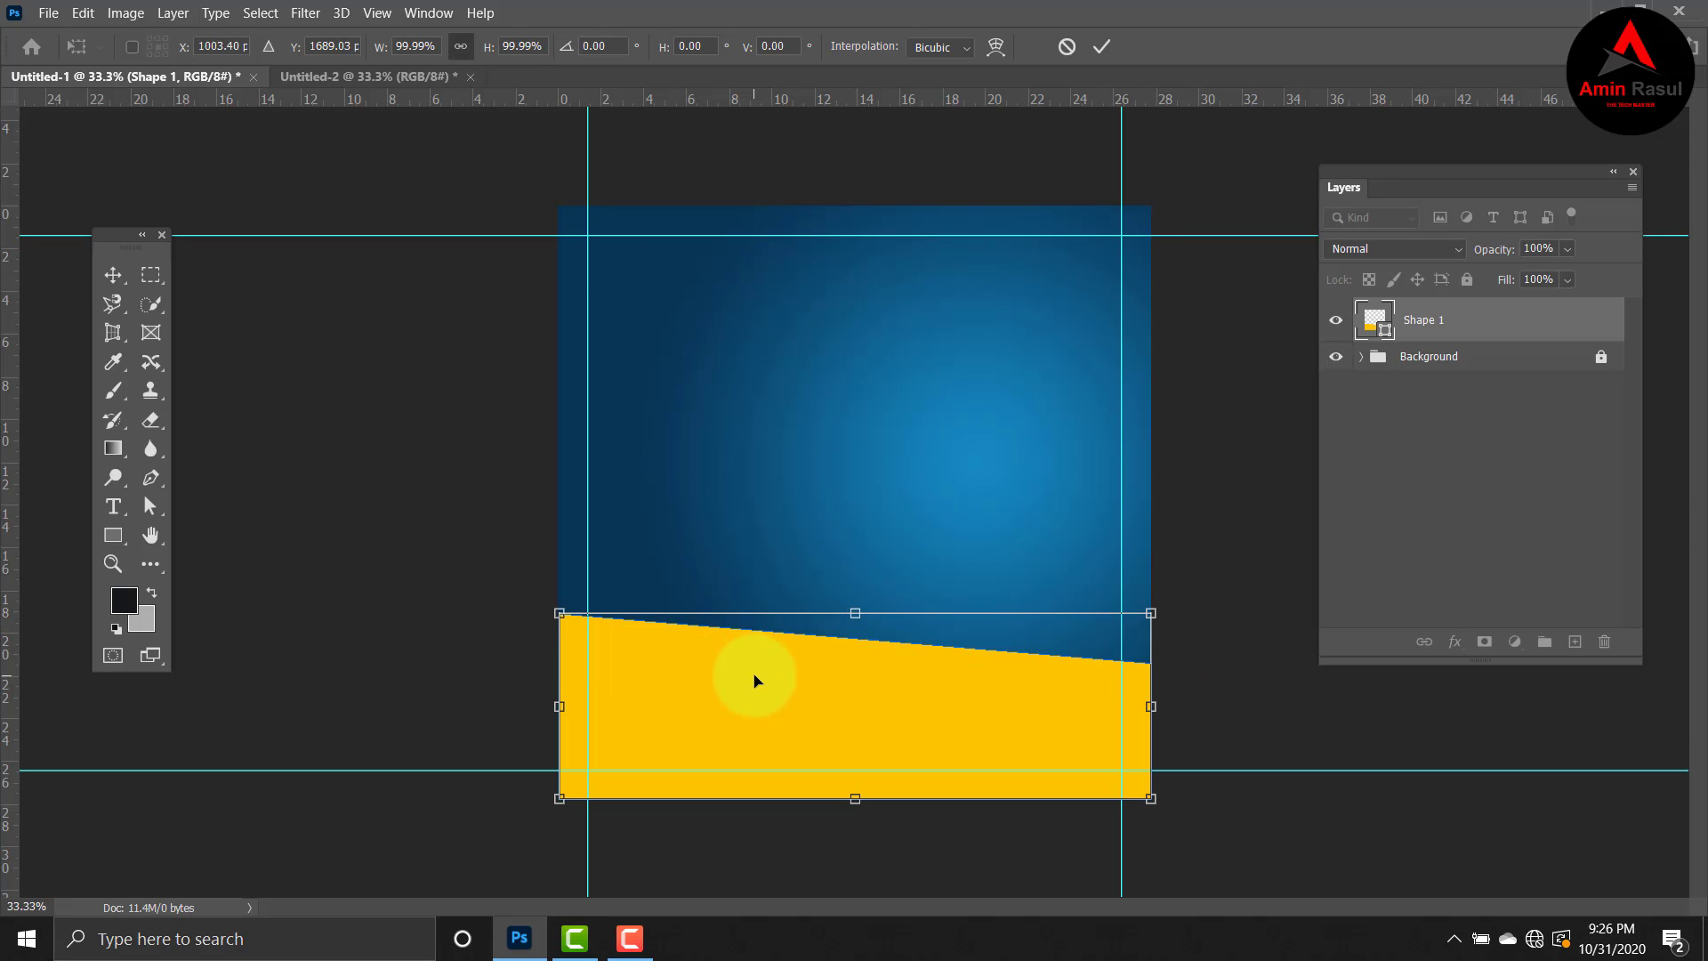
pyautogui.press('Return')
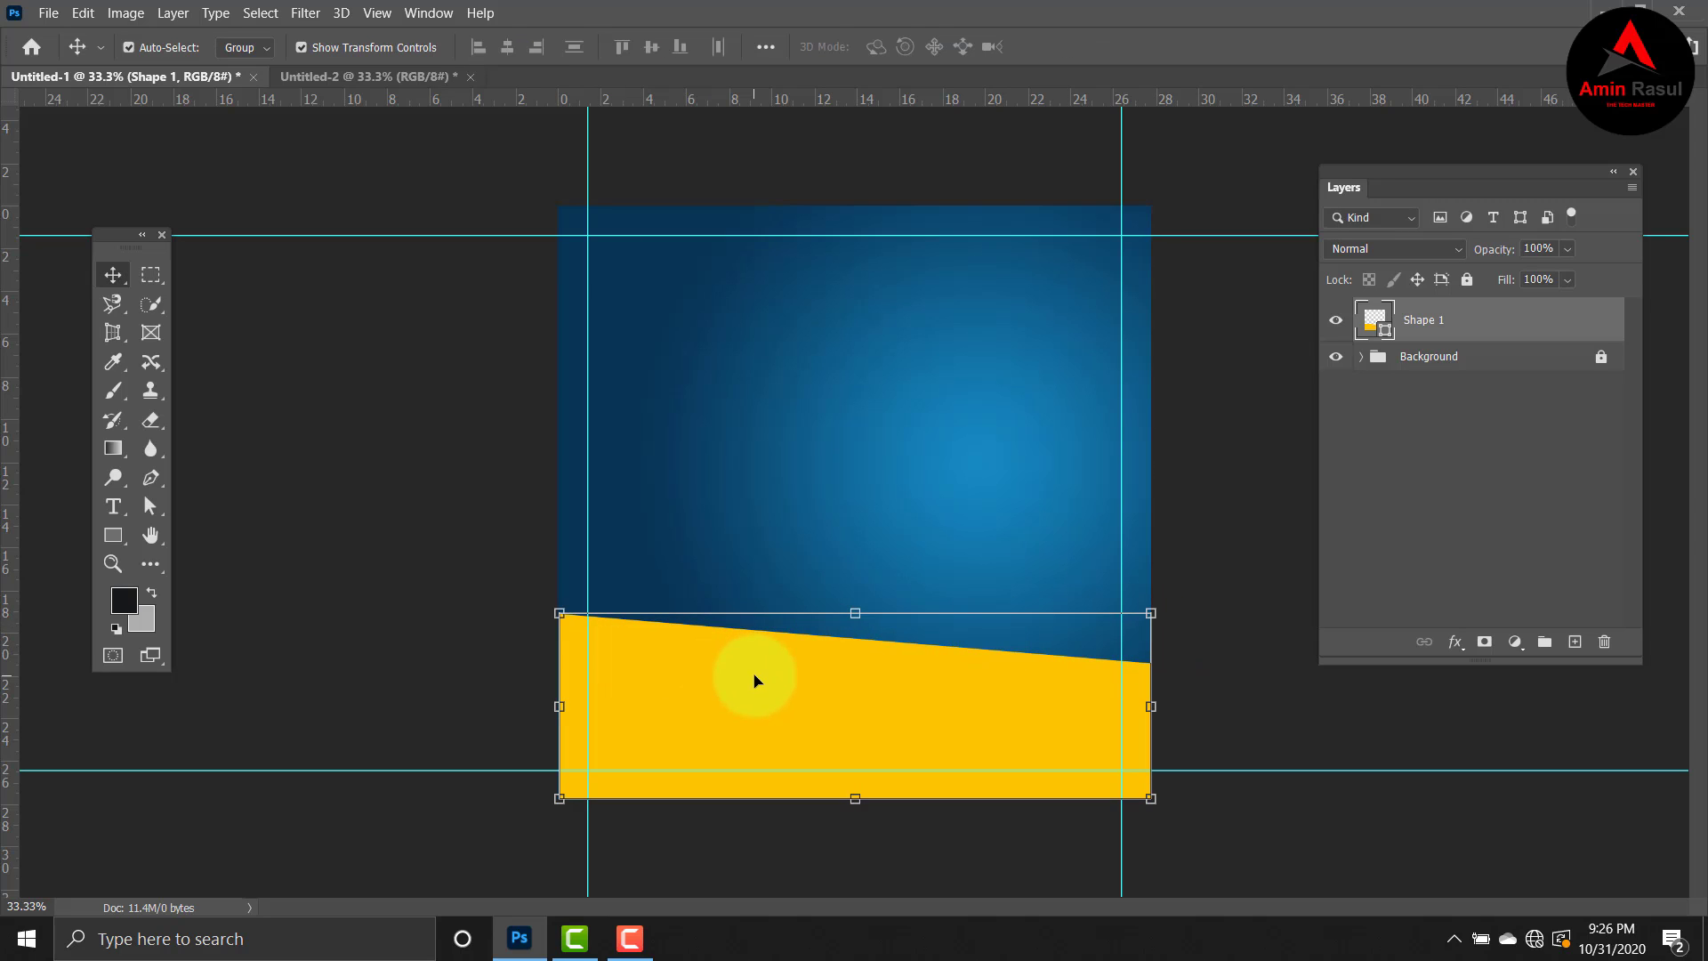
pyautogui.click(1187, 612)
# Step: Duplicate the Shape 1 layer and move the copy straight up by about 99 px
pyautogui.click(1498, 333)
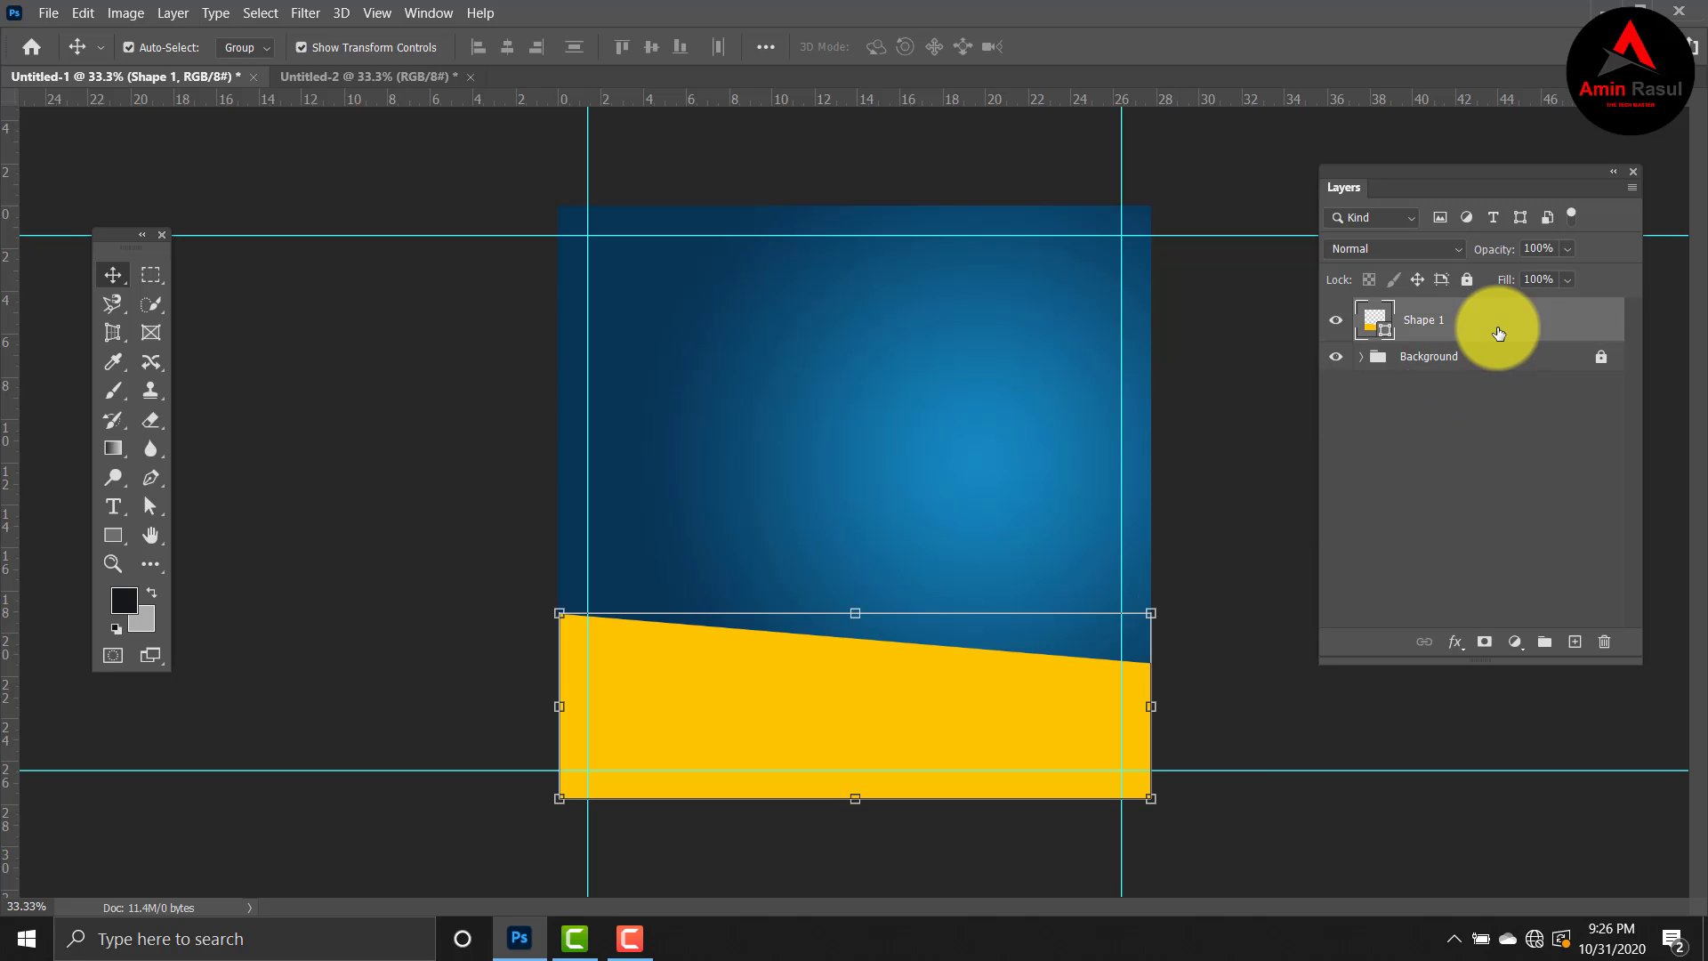
pyautogui.hotkey('ctrl', 'j')
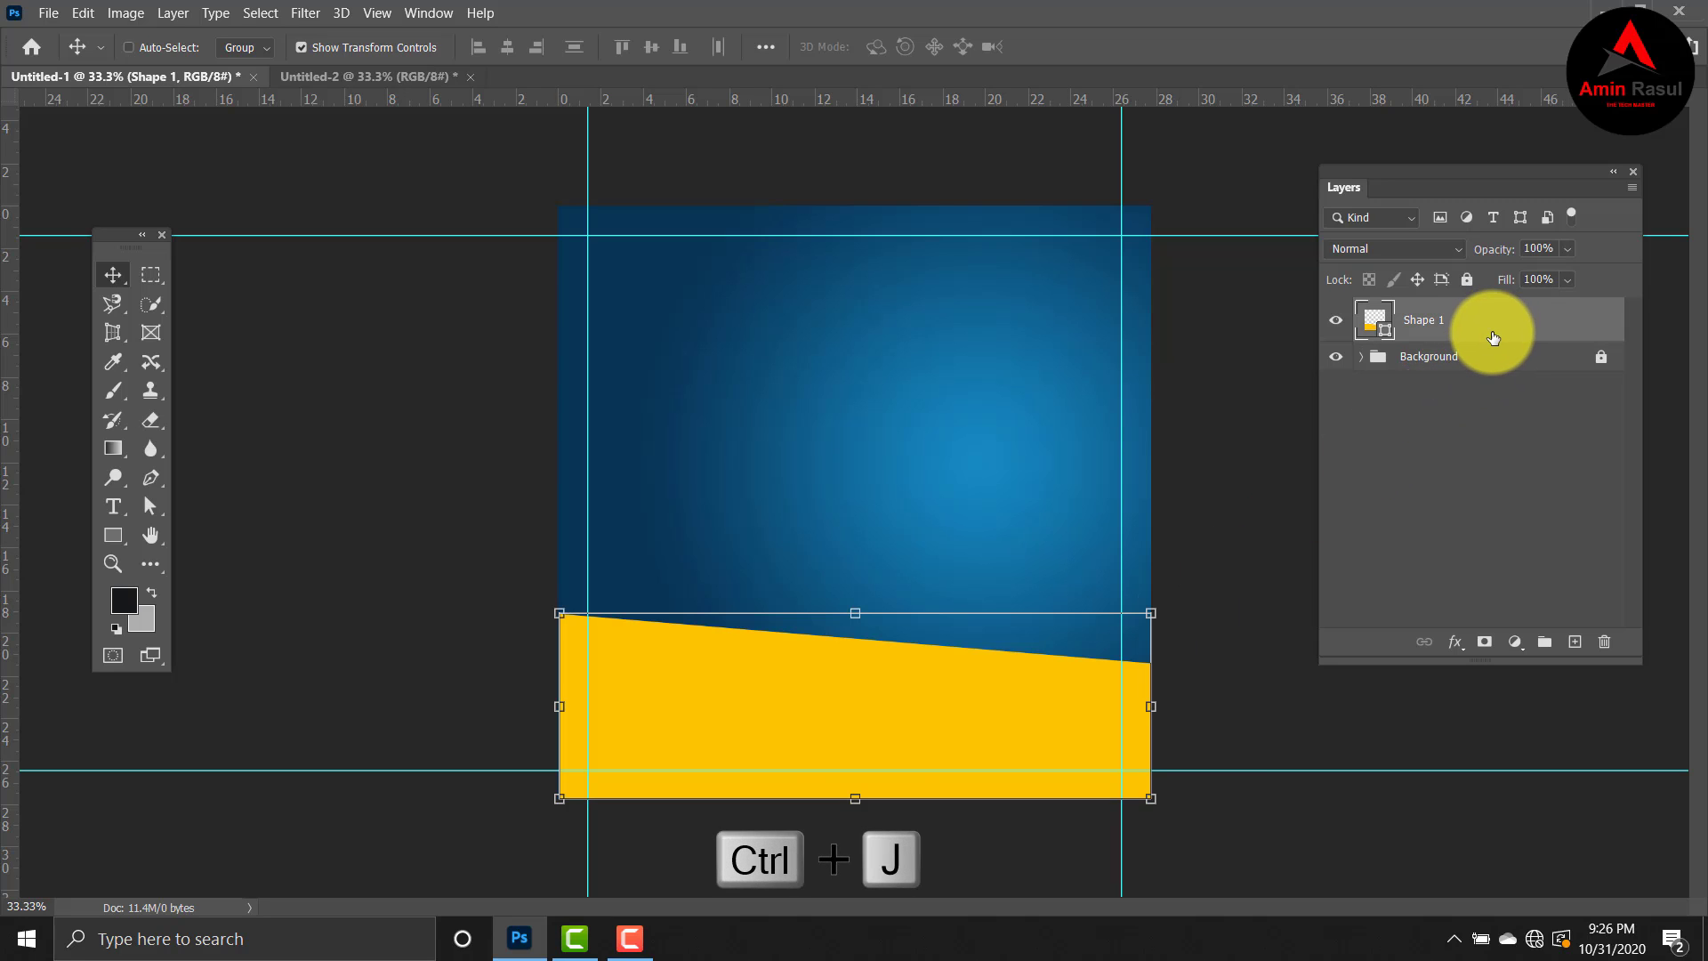
pyautogui.hotkey('ctrl', 'j')
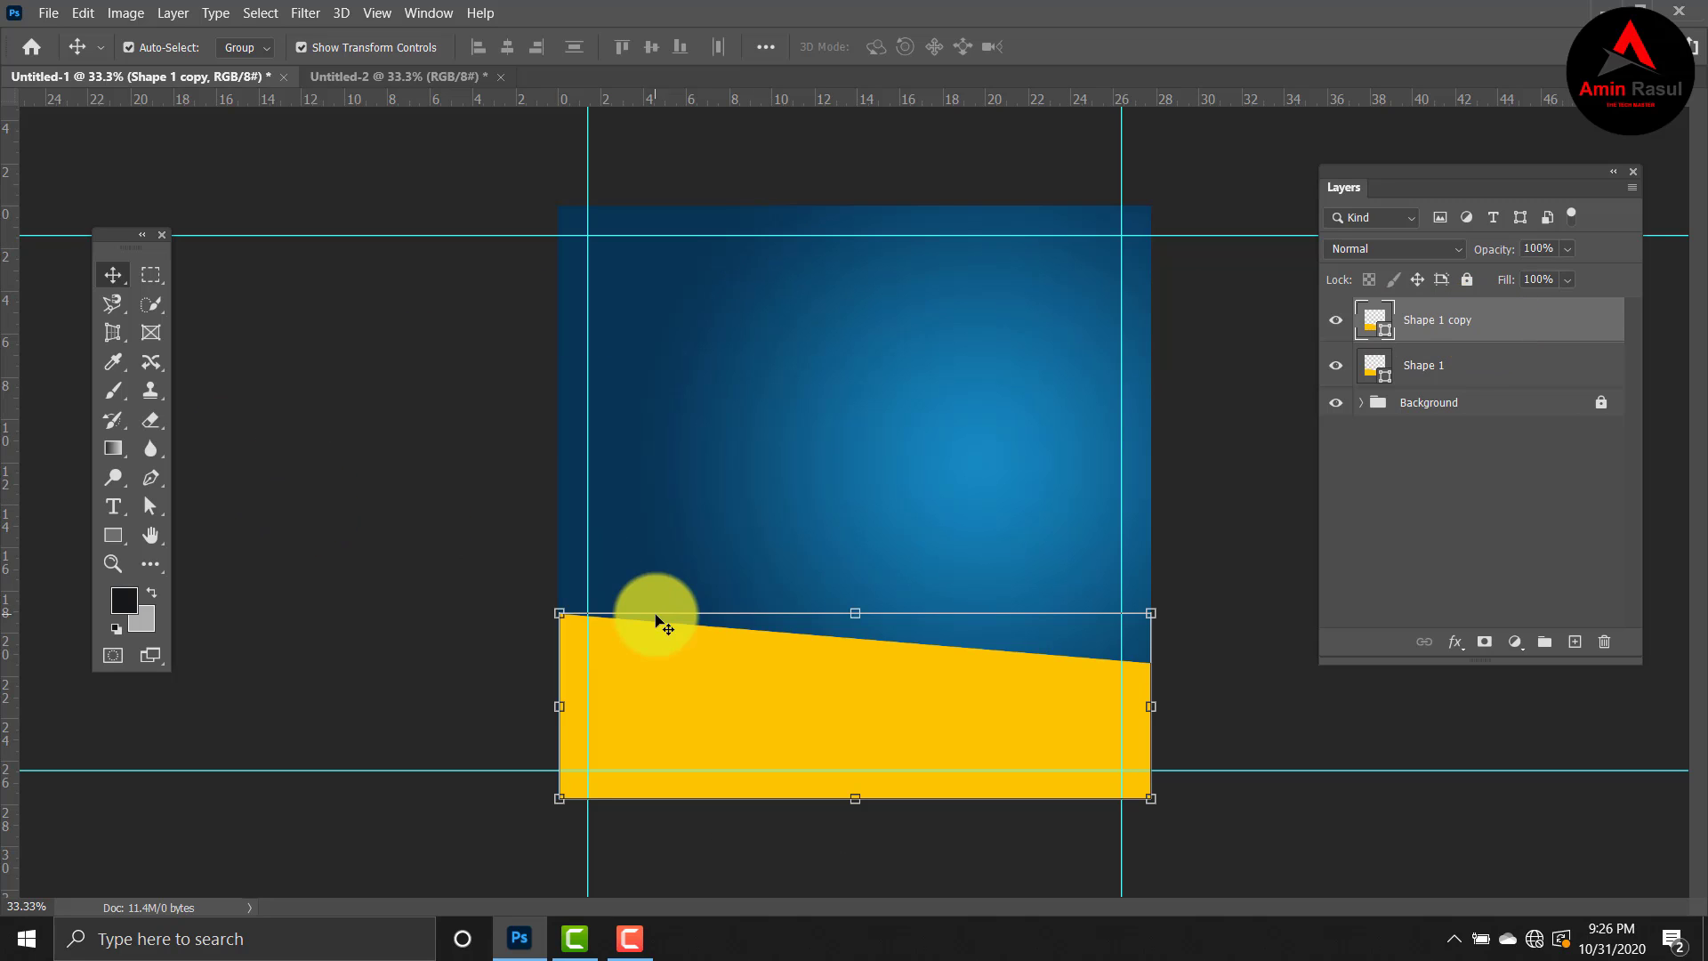
pyautogui.moveTo(710, 681); pyautogui.dragTo(717, 660)
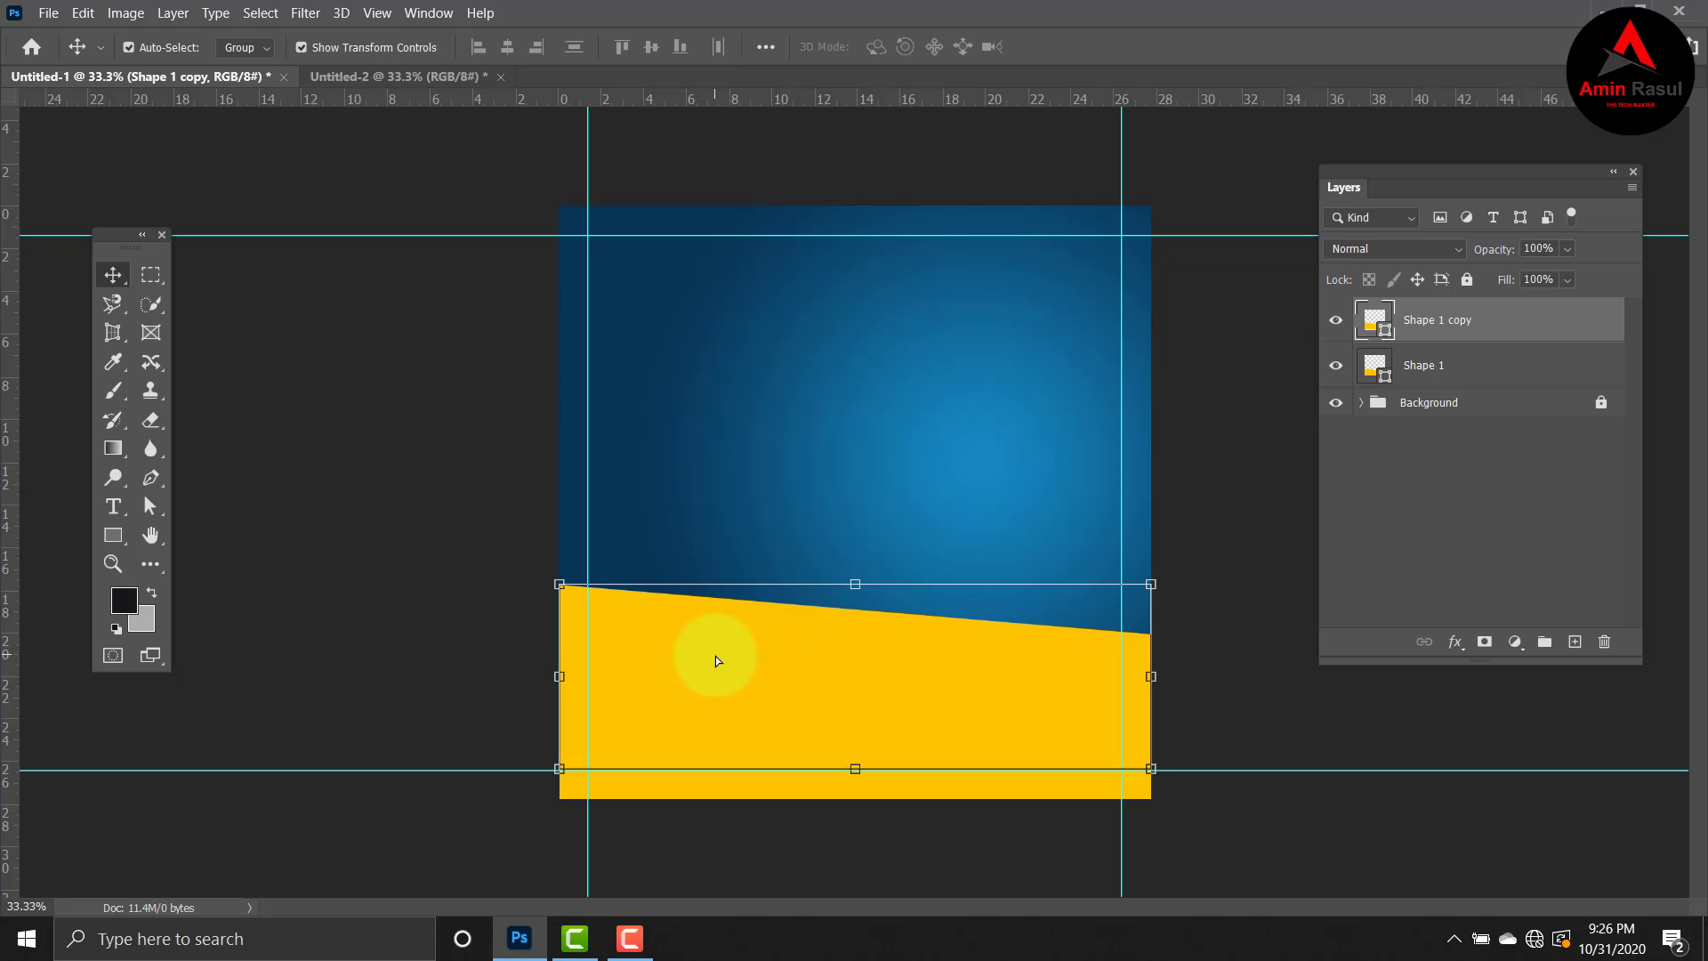
# Step: Fill the shape copy with blue #168ac3 and move its layer beneath the yellow Shape 1 layer
pyautogui.click(114, 535)
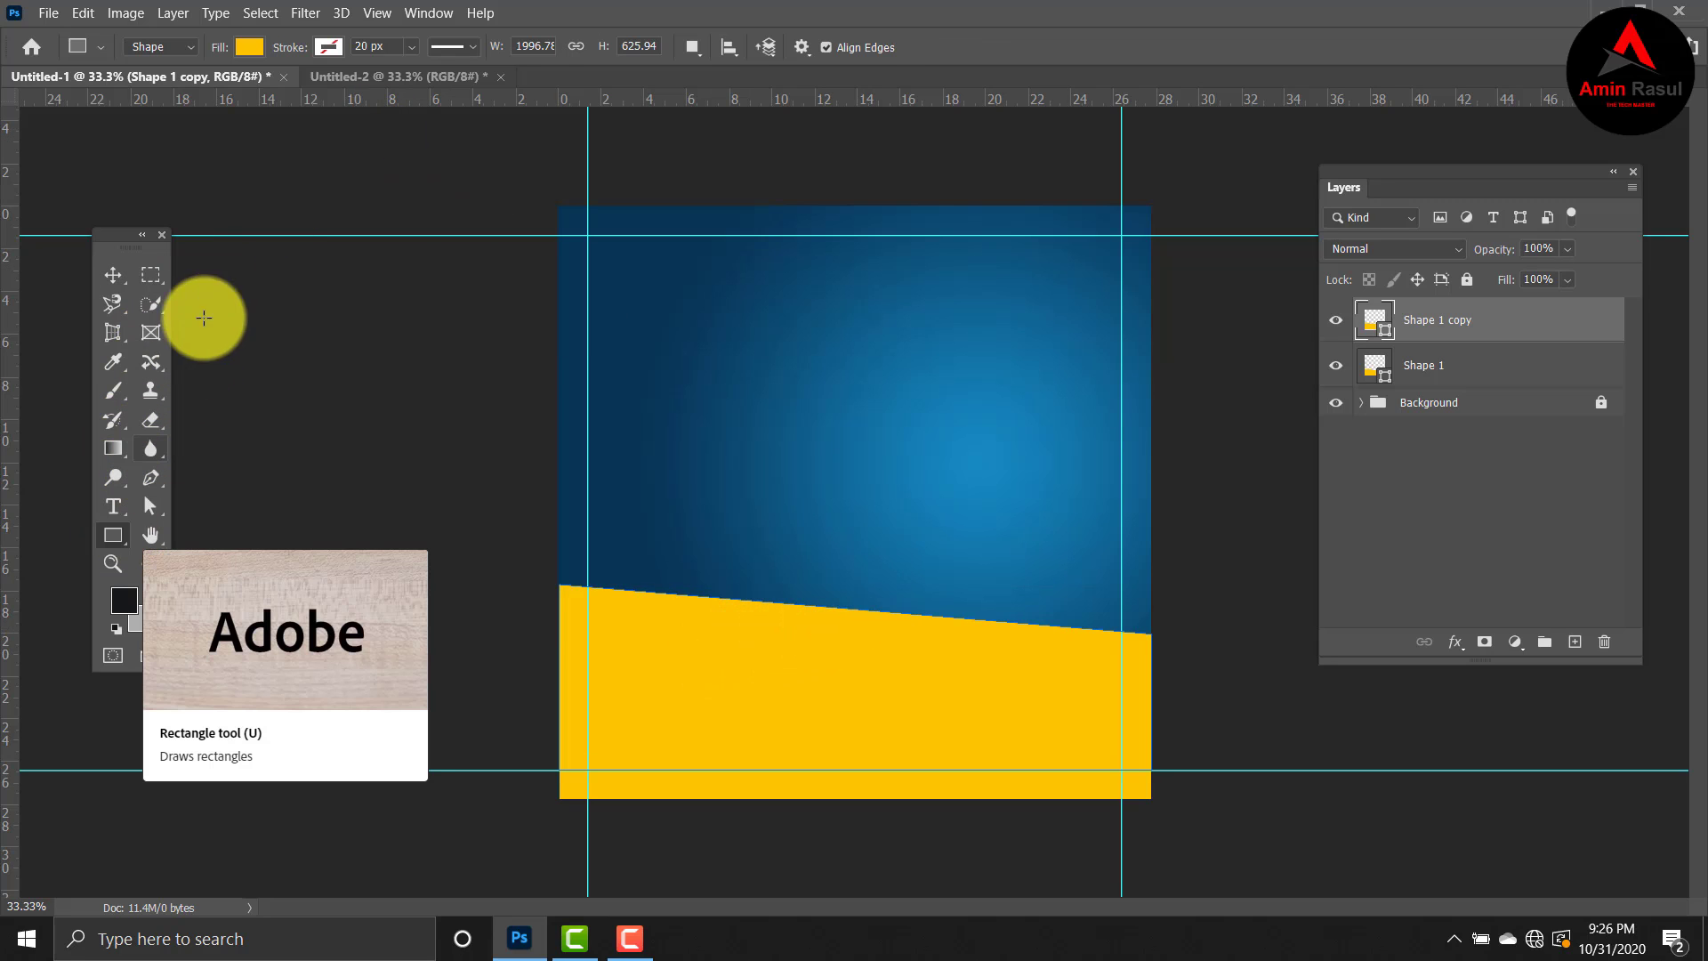
pyautogui.click(253, 49)
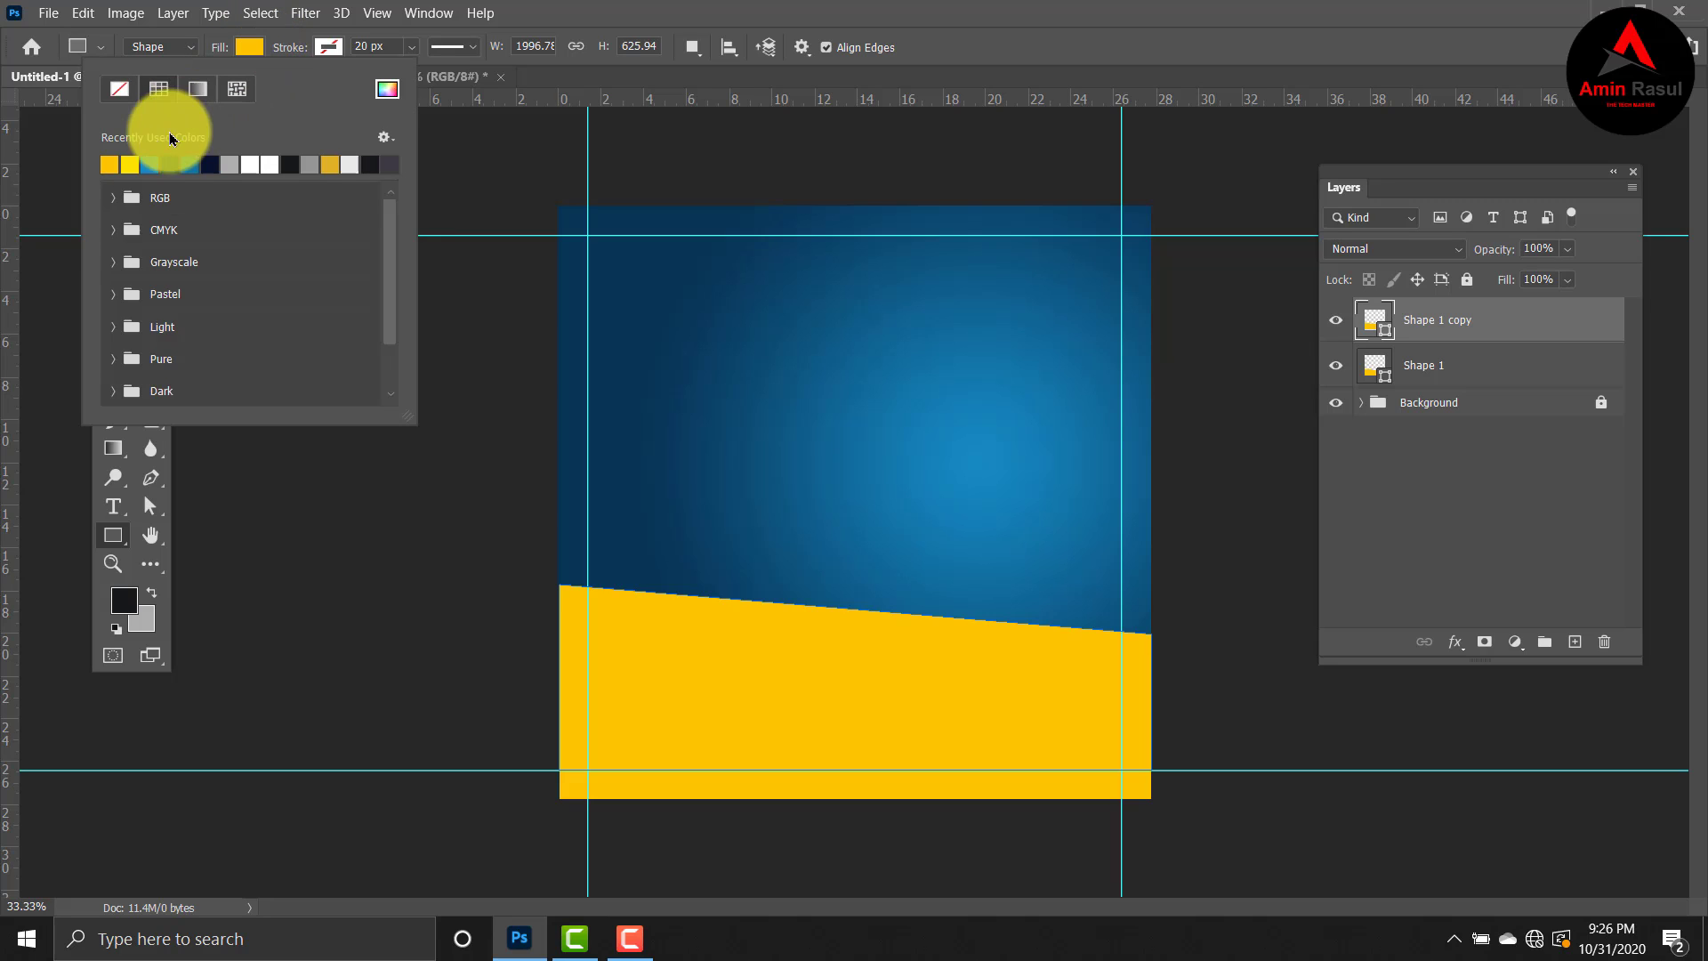
pyautogui.click(153, 165)
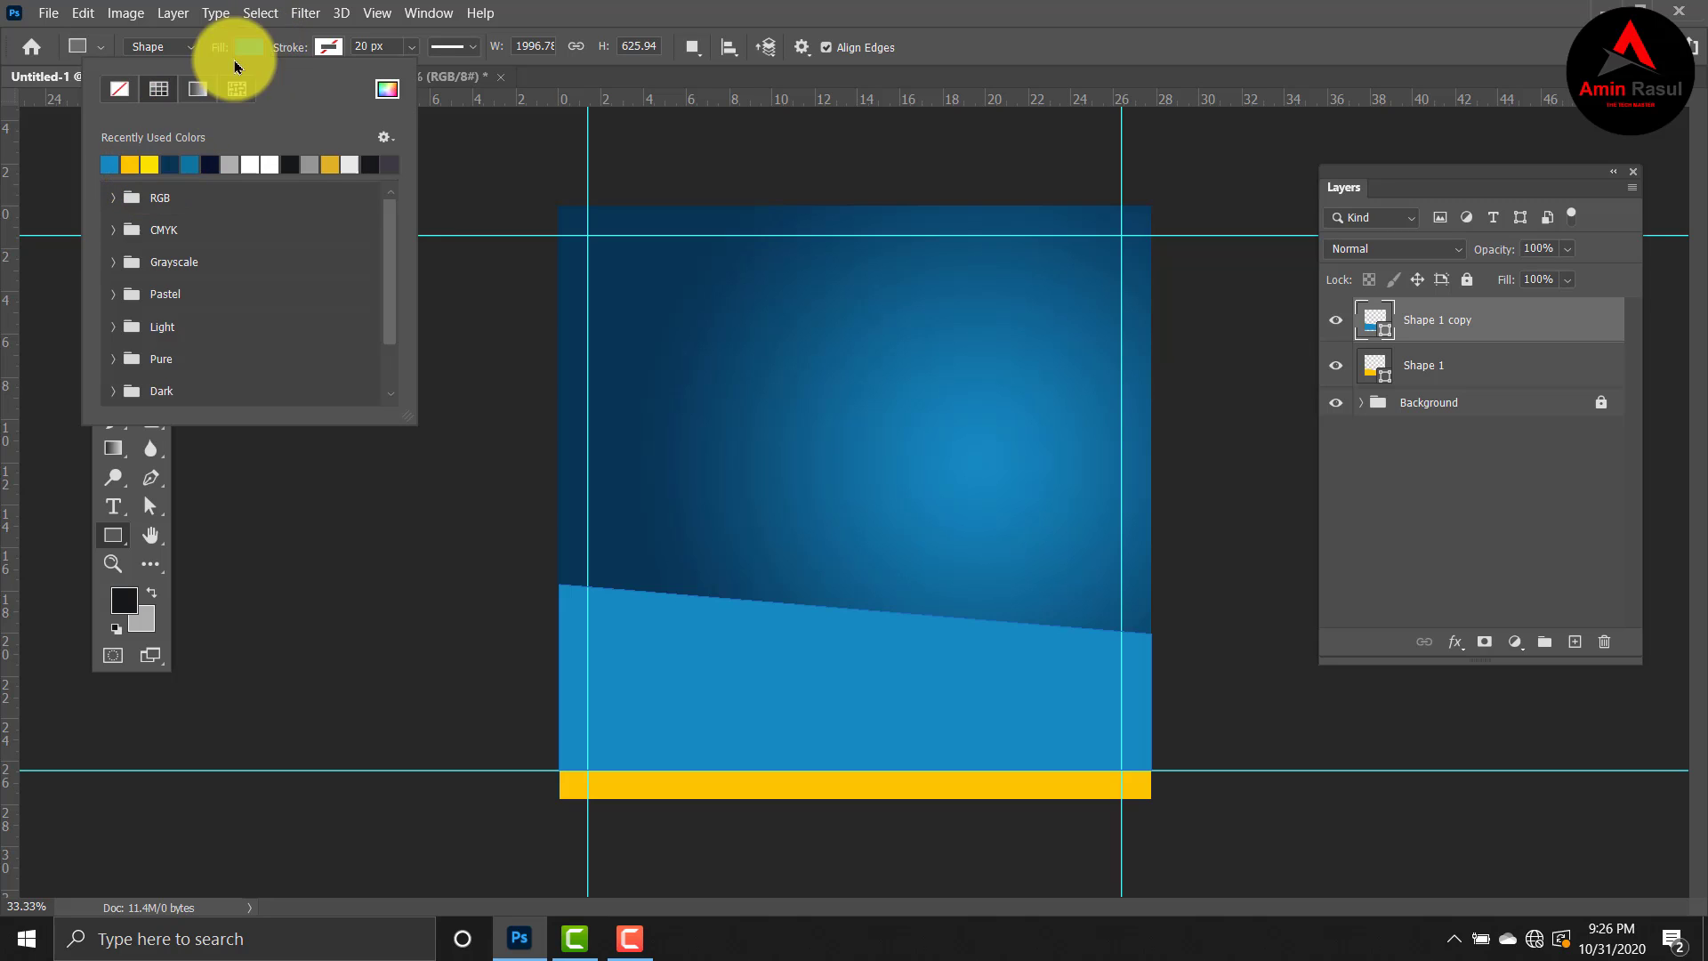
pyautogui.click(253, 49)
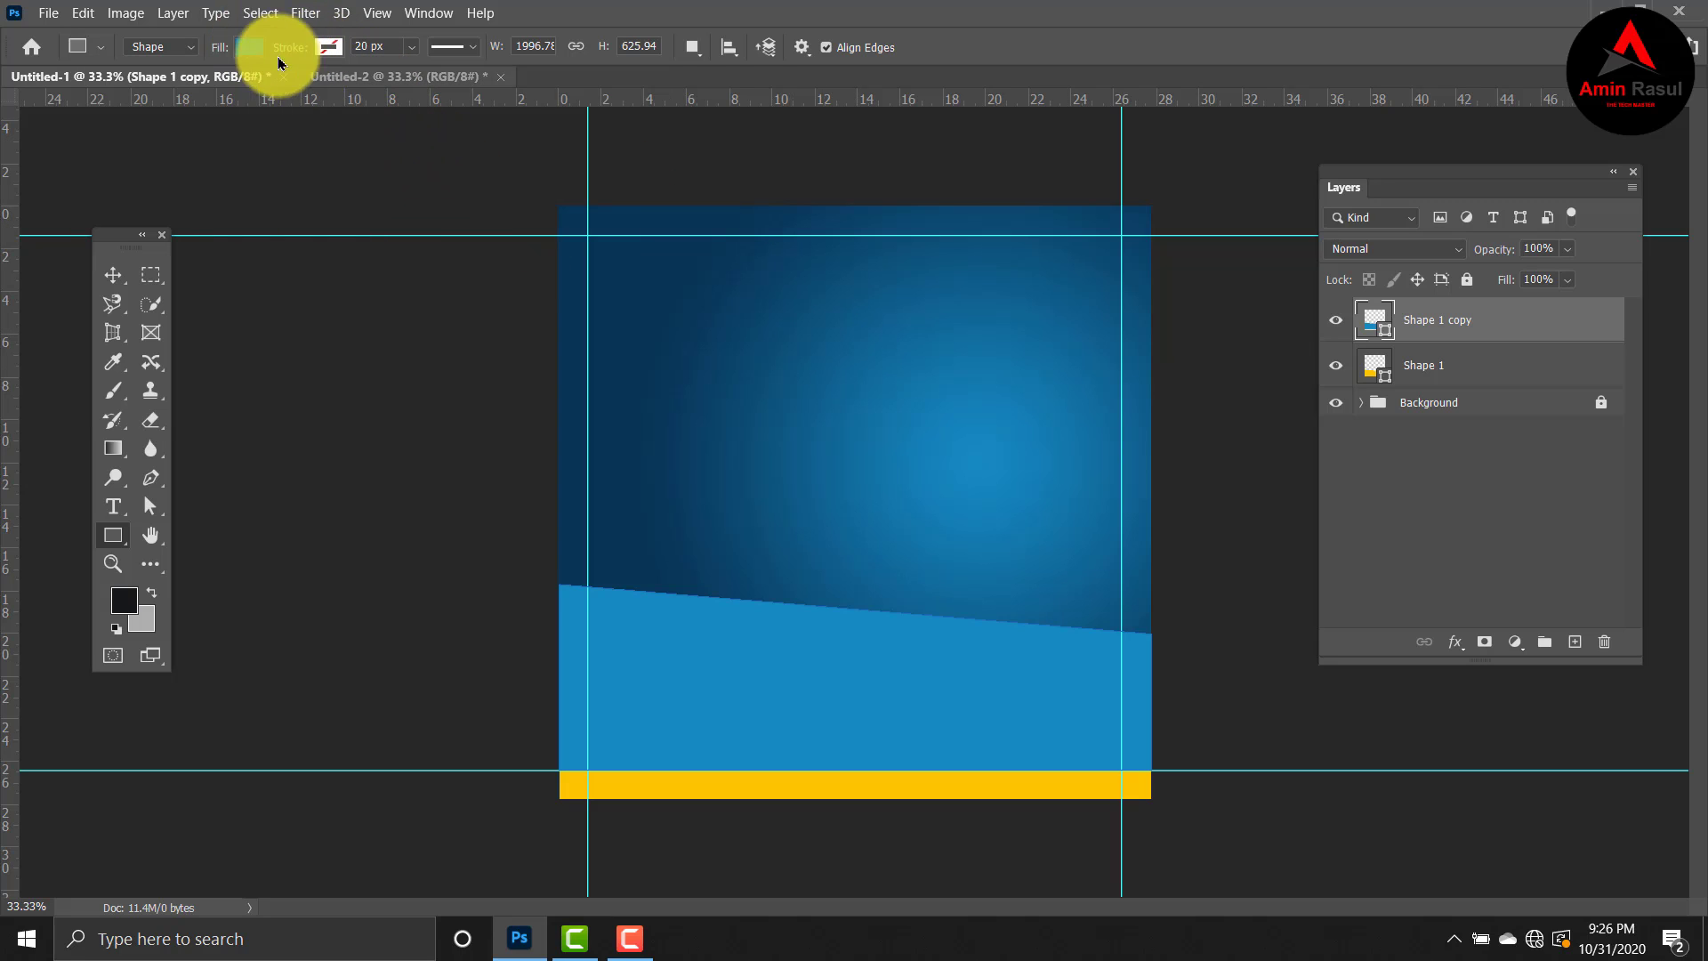
pyautogui.click(251, 47)
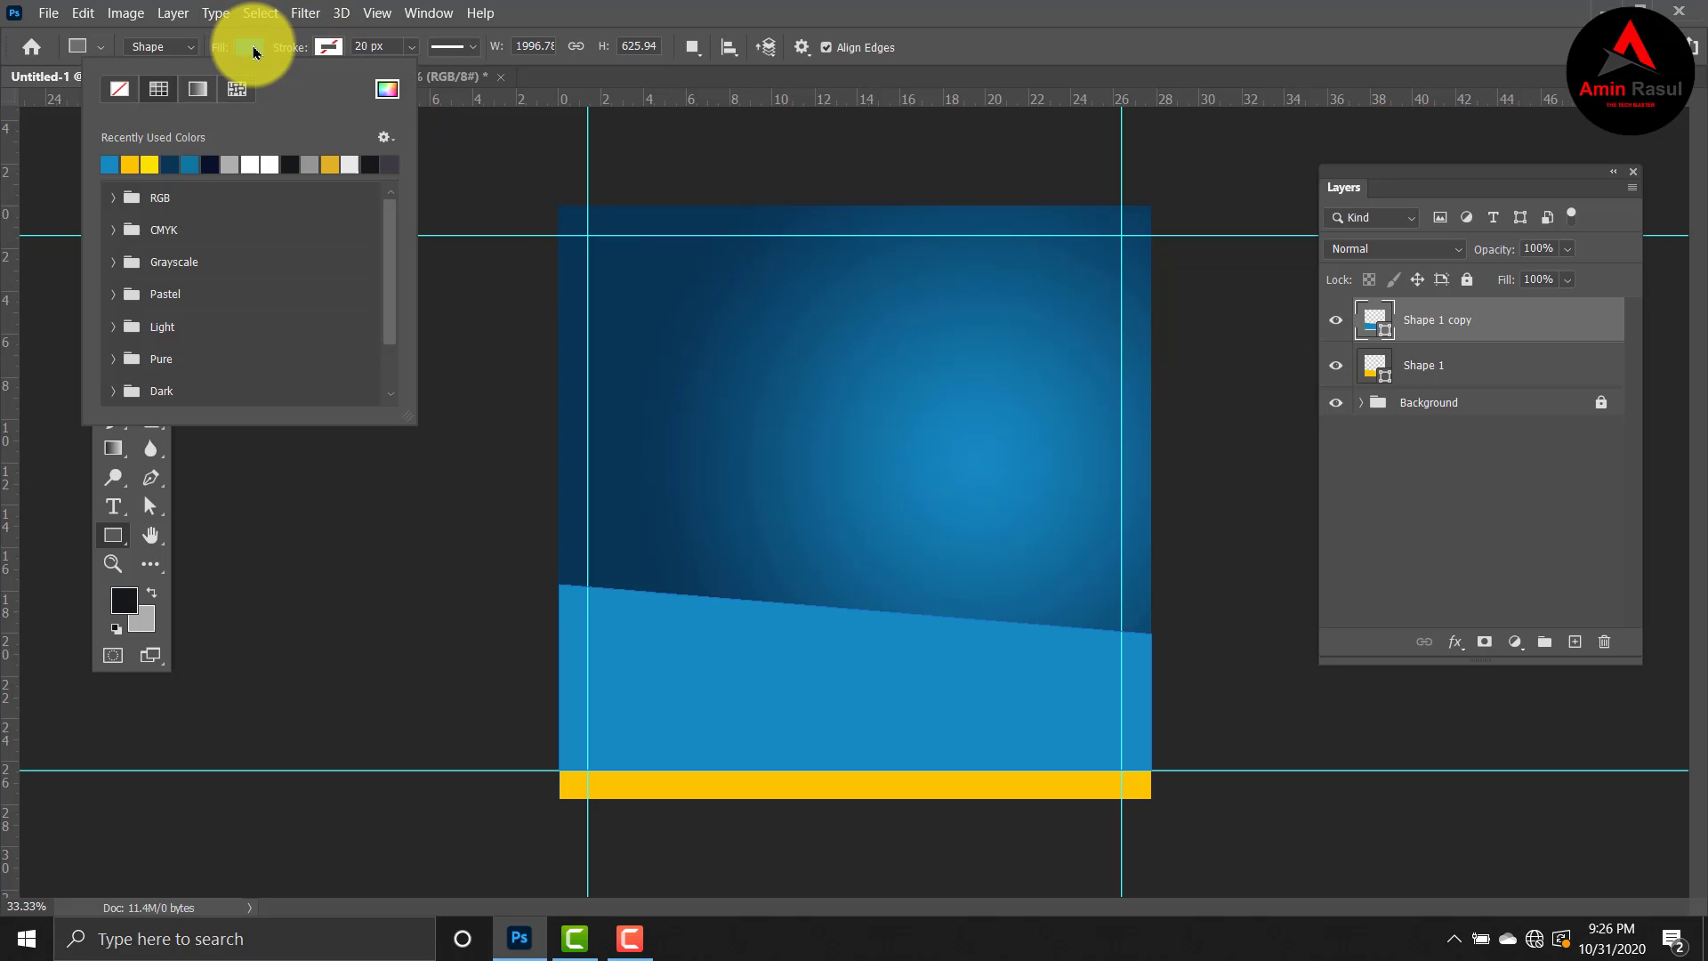
pyautogui.click(392, 100)
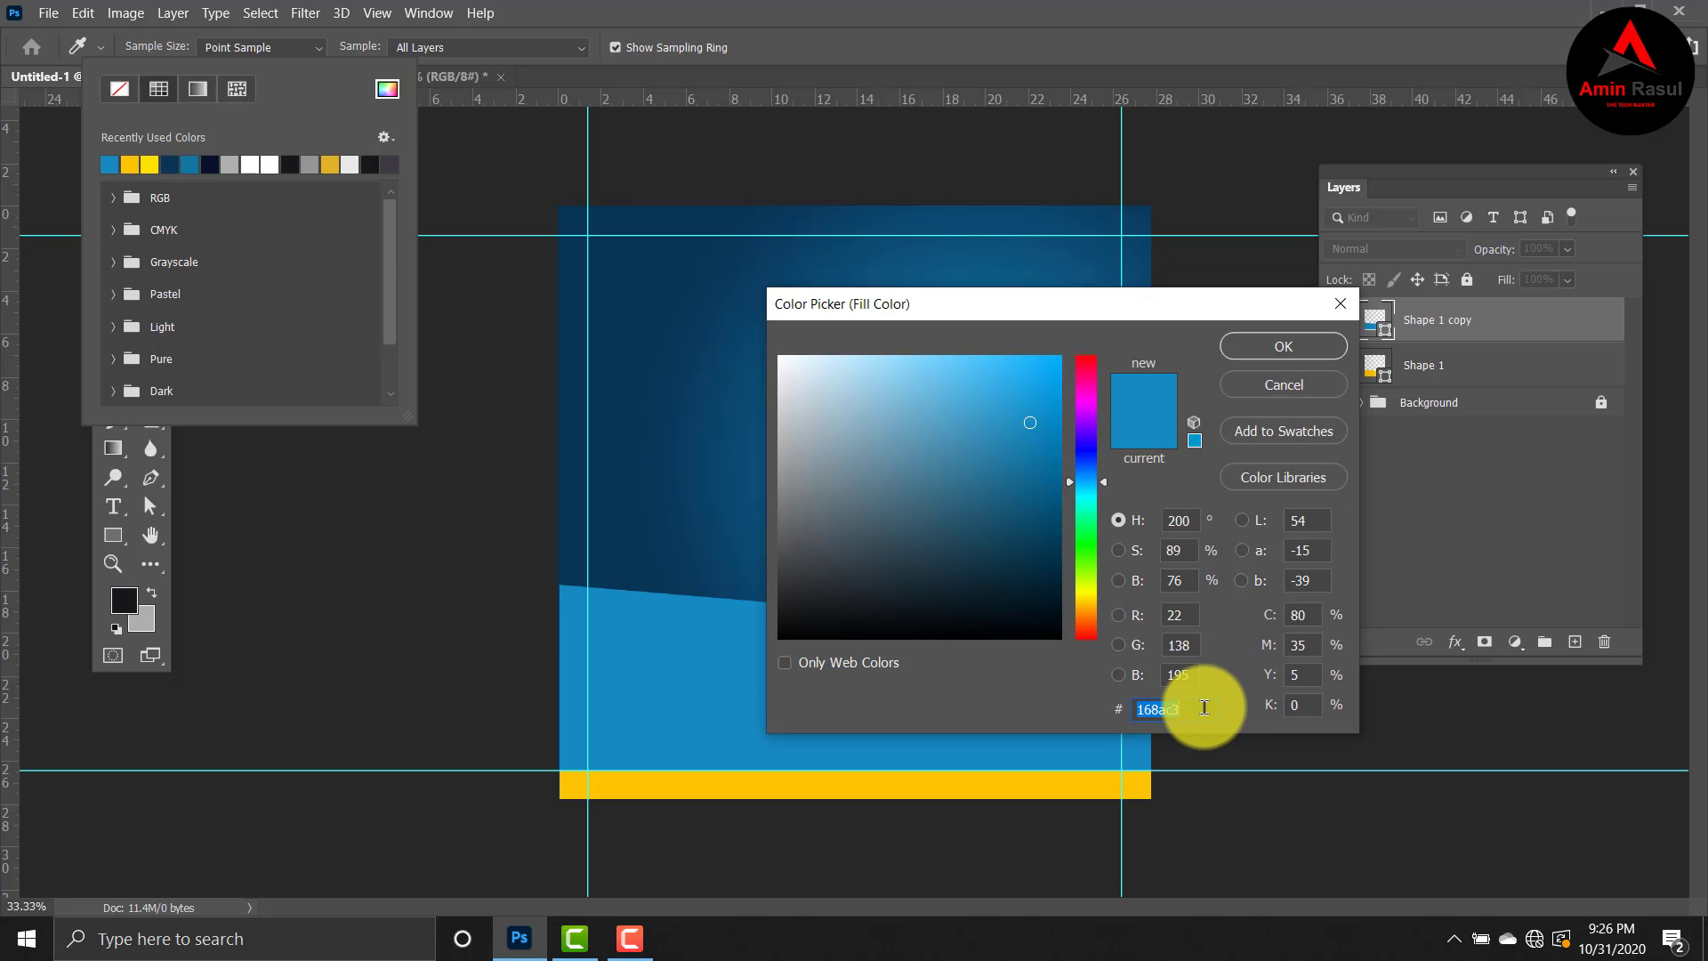
pyautogui.moveTo(1204, 707); pyautogui.dragTo(1111, 707)
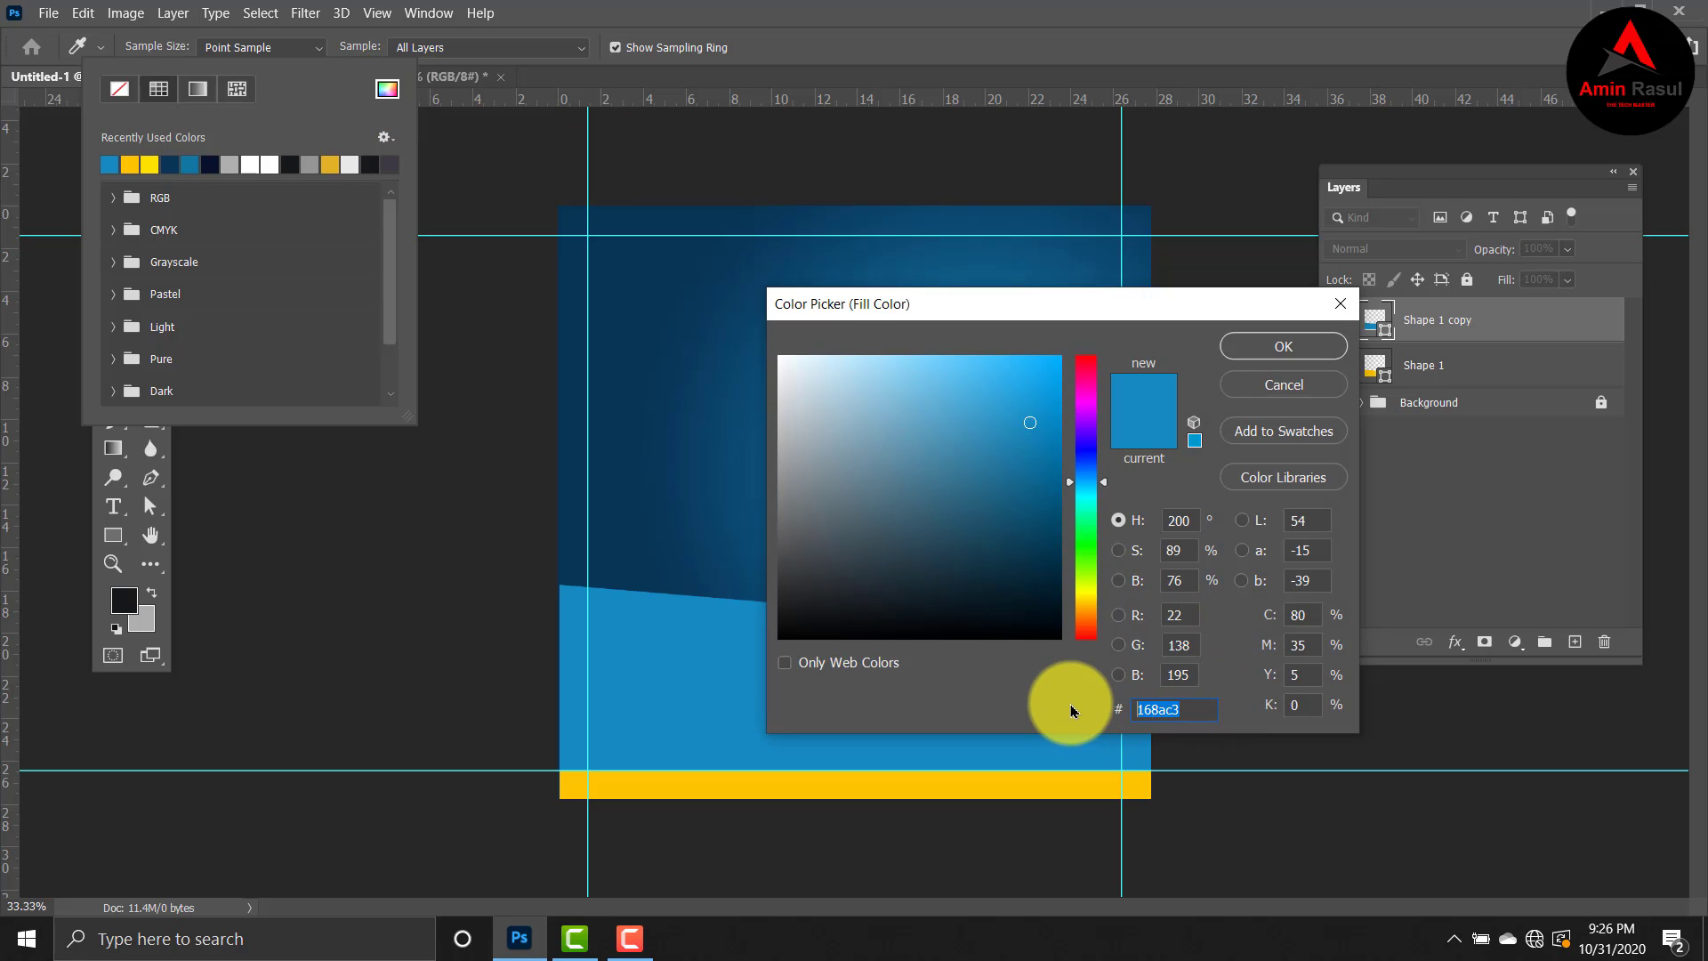
pyautogui.click(1278, 348)
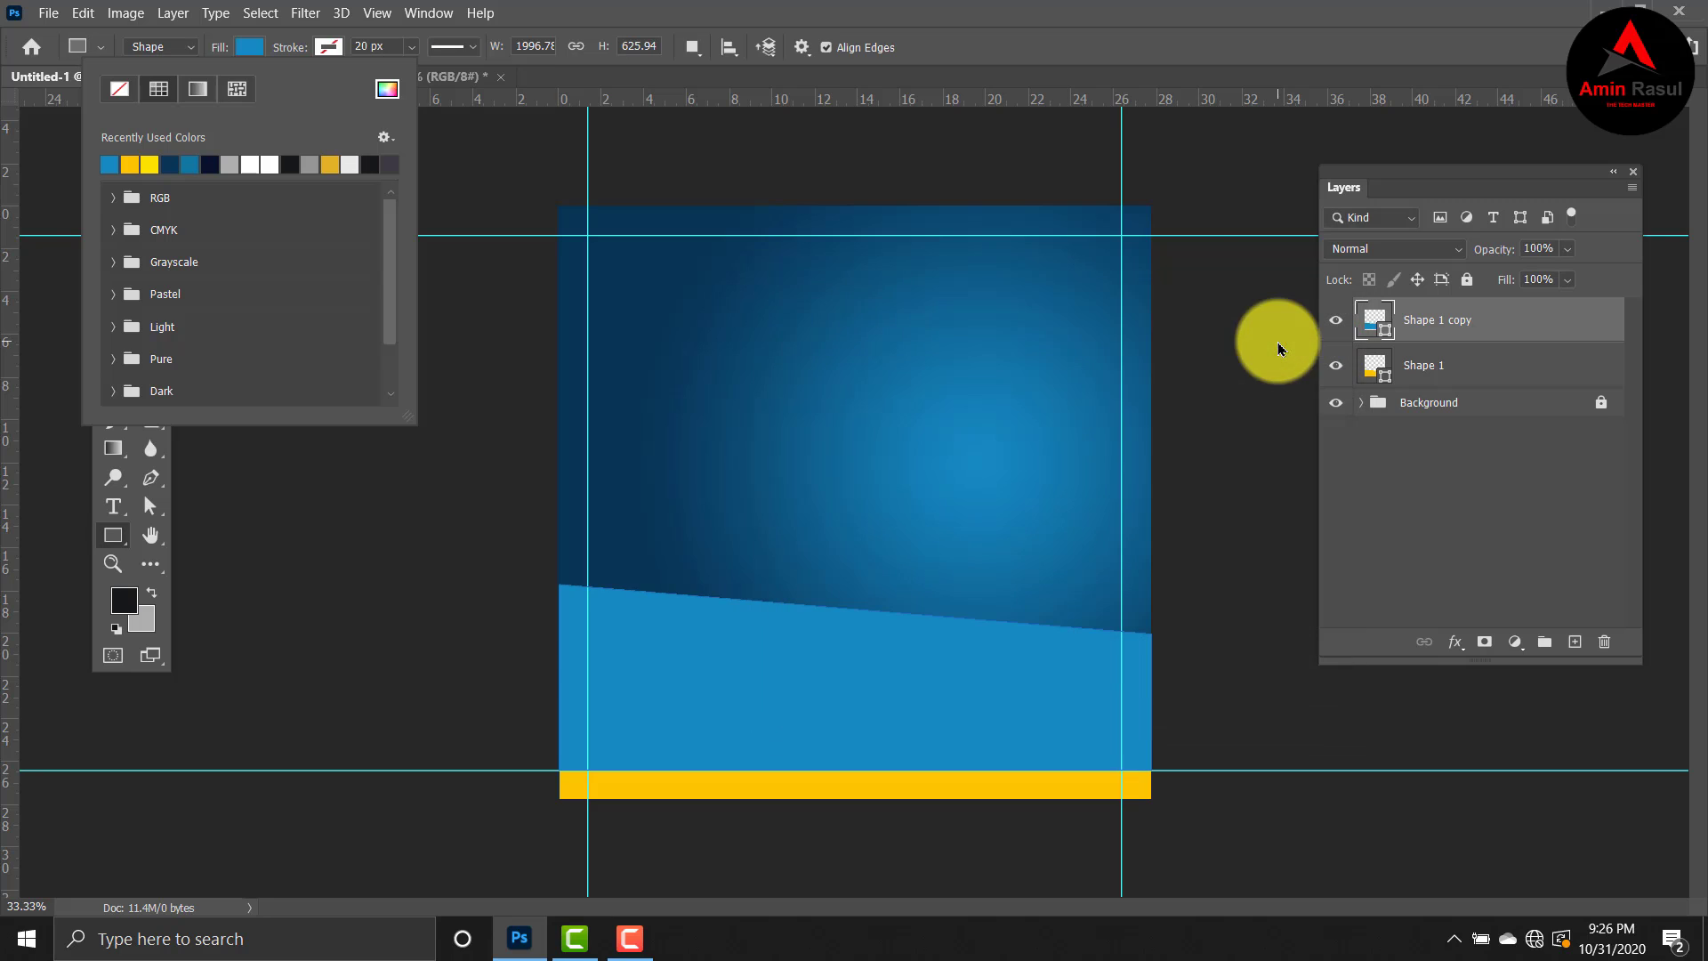
pyautogui.press('v')
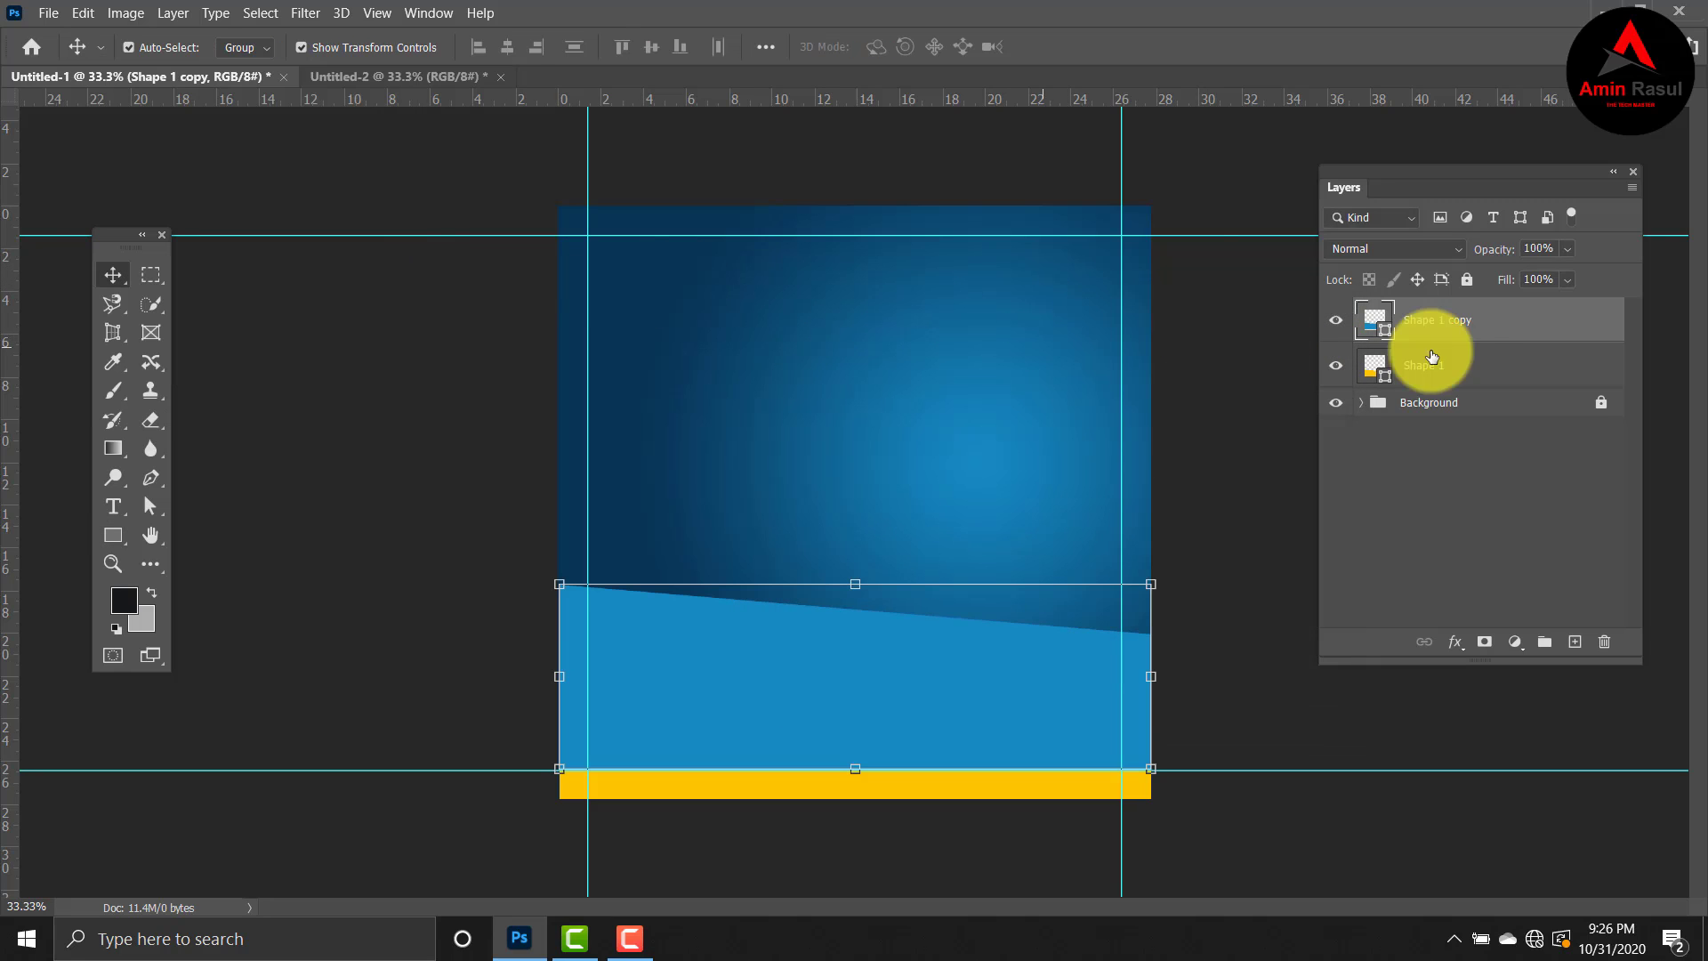
pyautogui.moveTo(1463, 331); pyautogui.dragTo(1467, 369)
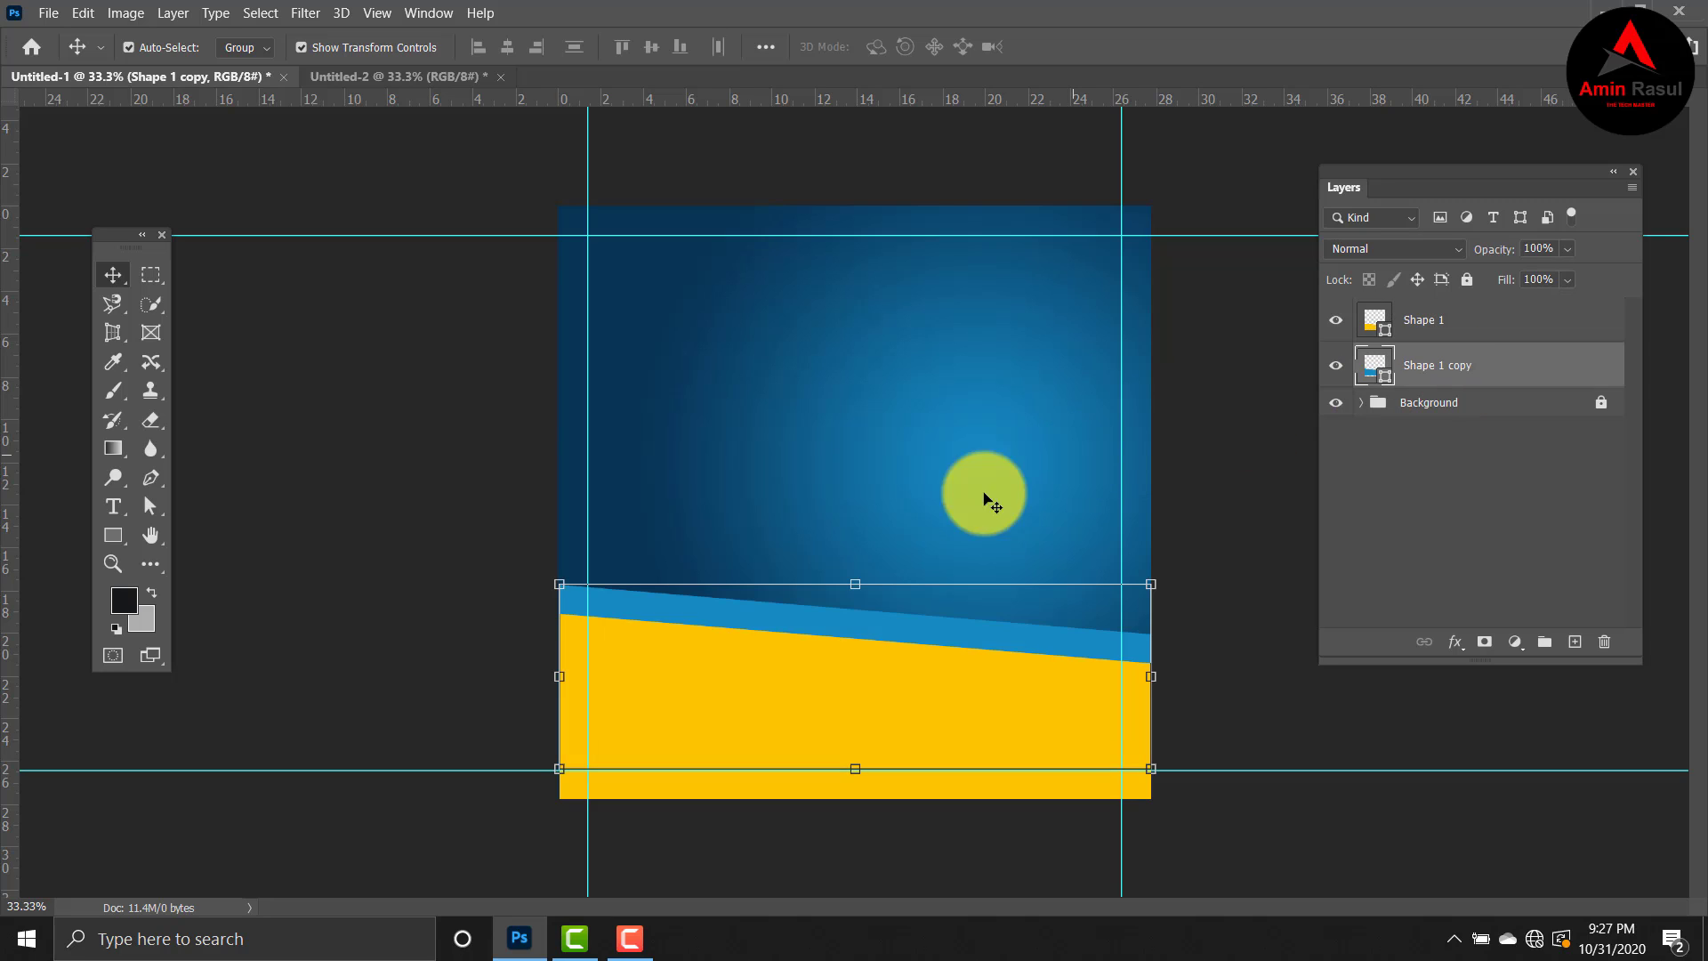
# Step: Rotate the blue shape copy to 3.10° and scale it to about 101.59% width and 90.32% height, forming a tapering strip above the yellow shape
pyautogui.hotkey('ctrl', 't')
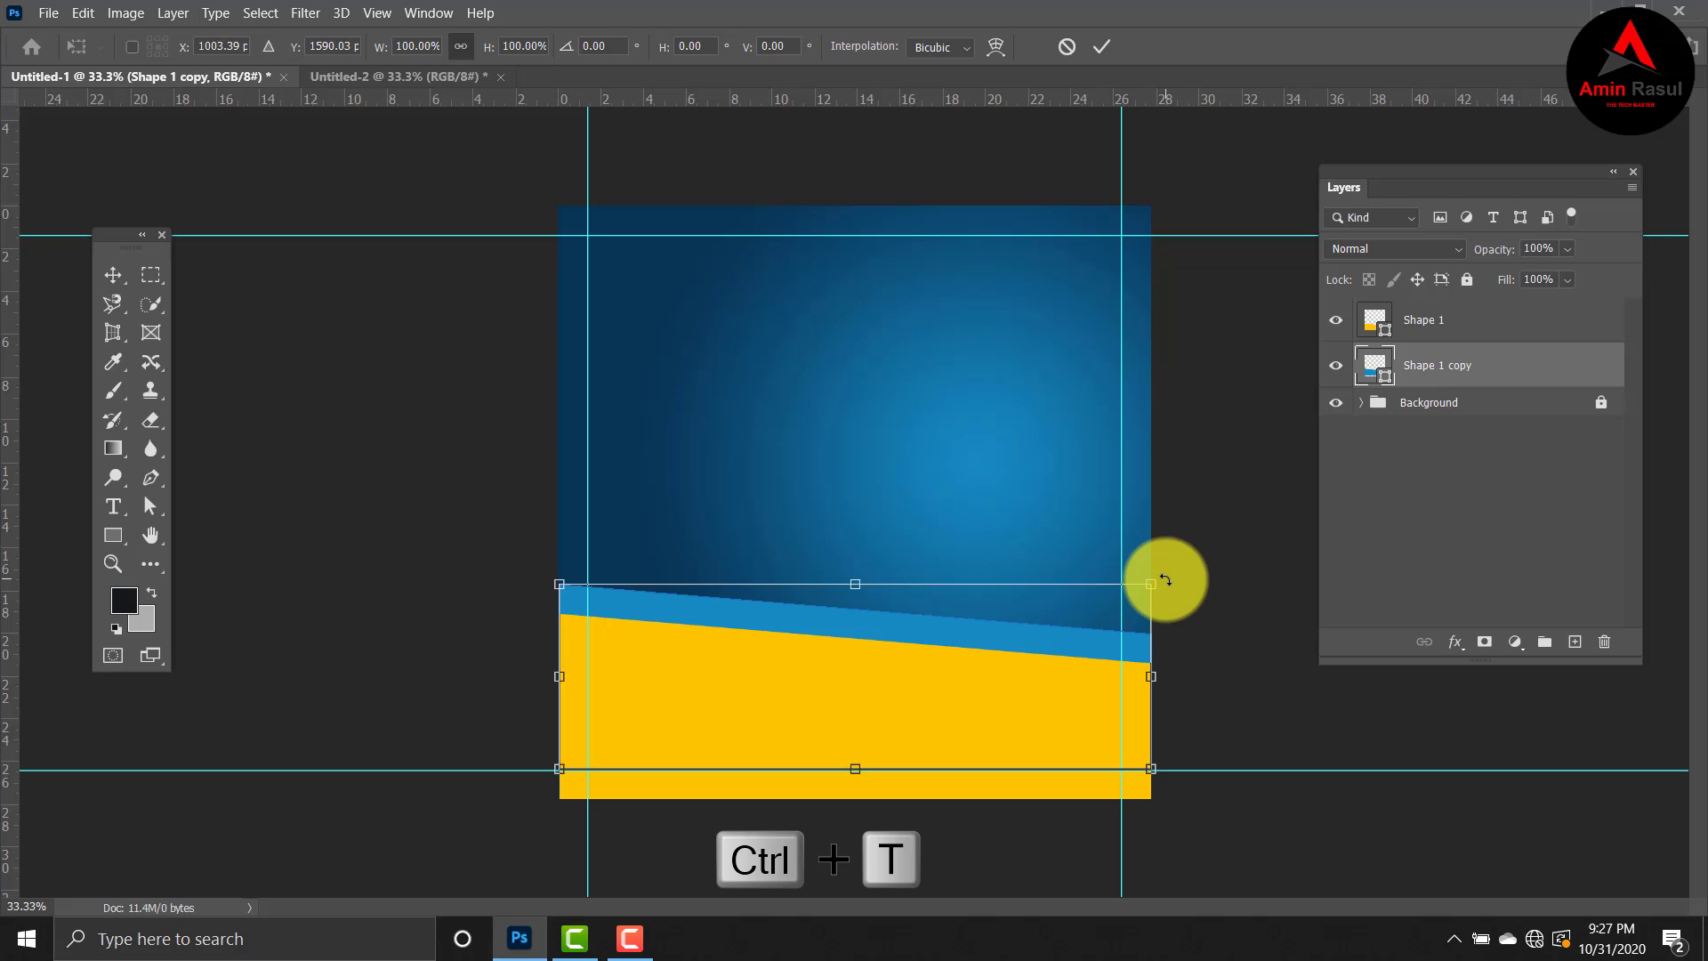
pyautogui.moveTo(1165, 579); pyautogui.dragTo(1173, 612)
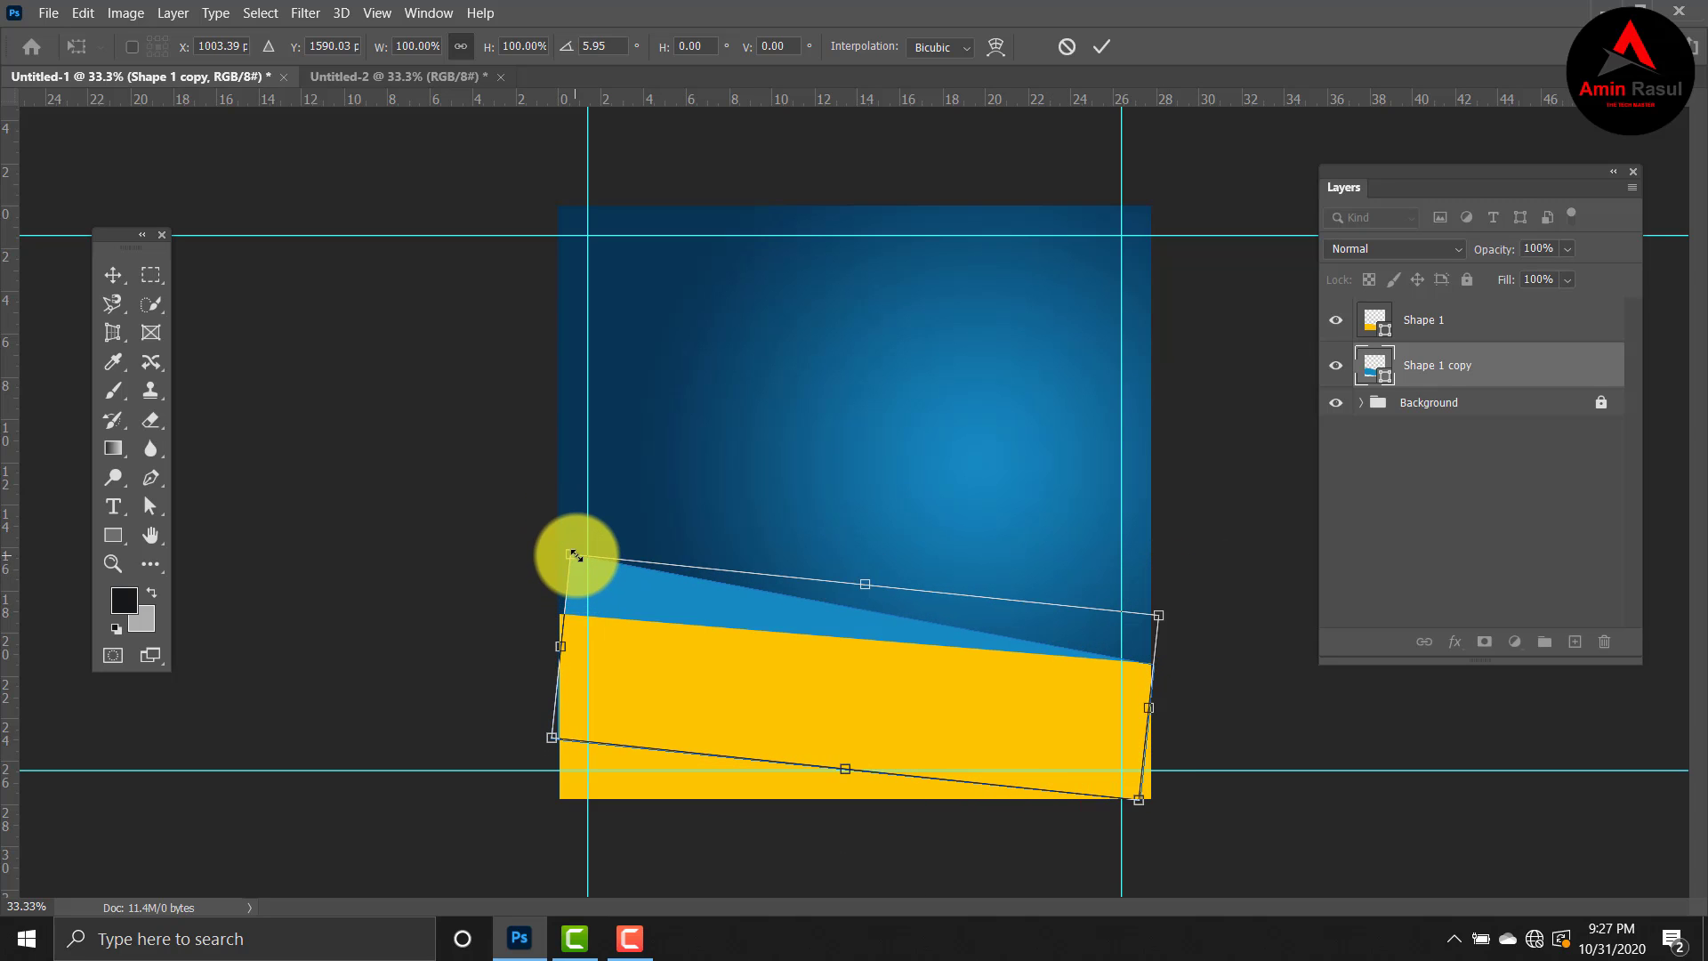
pyautogui.moveTo(573, 555)
pyautogui.mouseDown()
pyautogui.moveTo(565, 578)
pyautogui.moveTo(572, 550)
pyautogui.mouseUp()
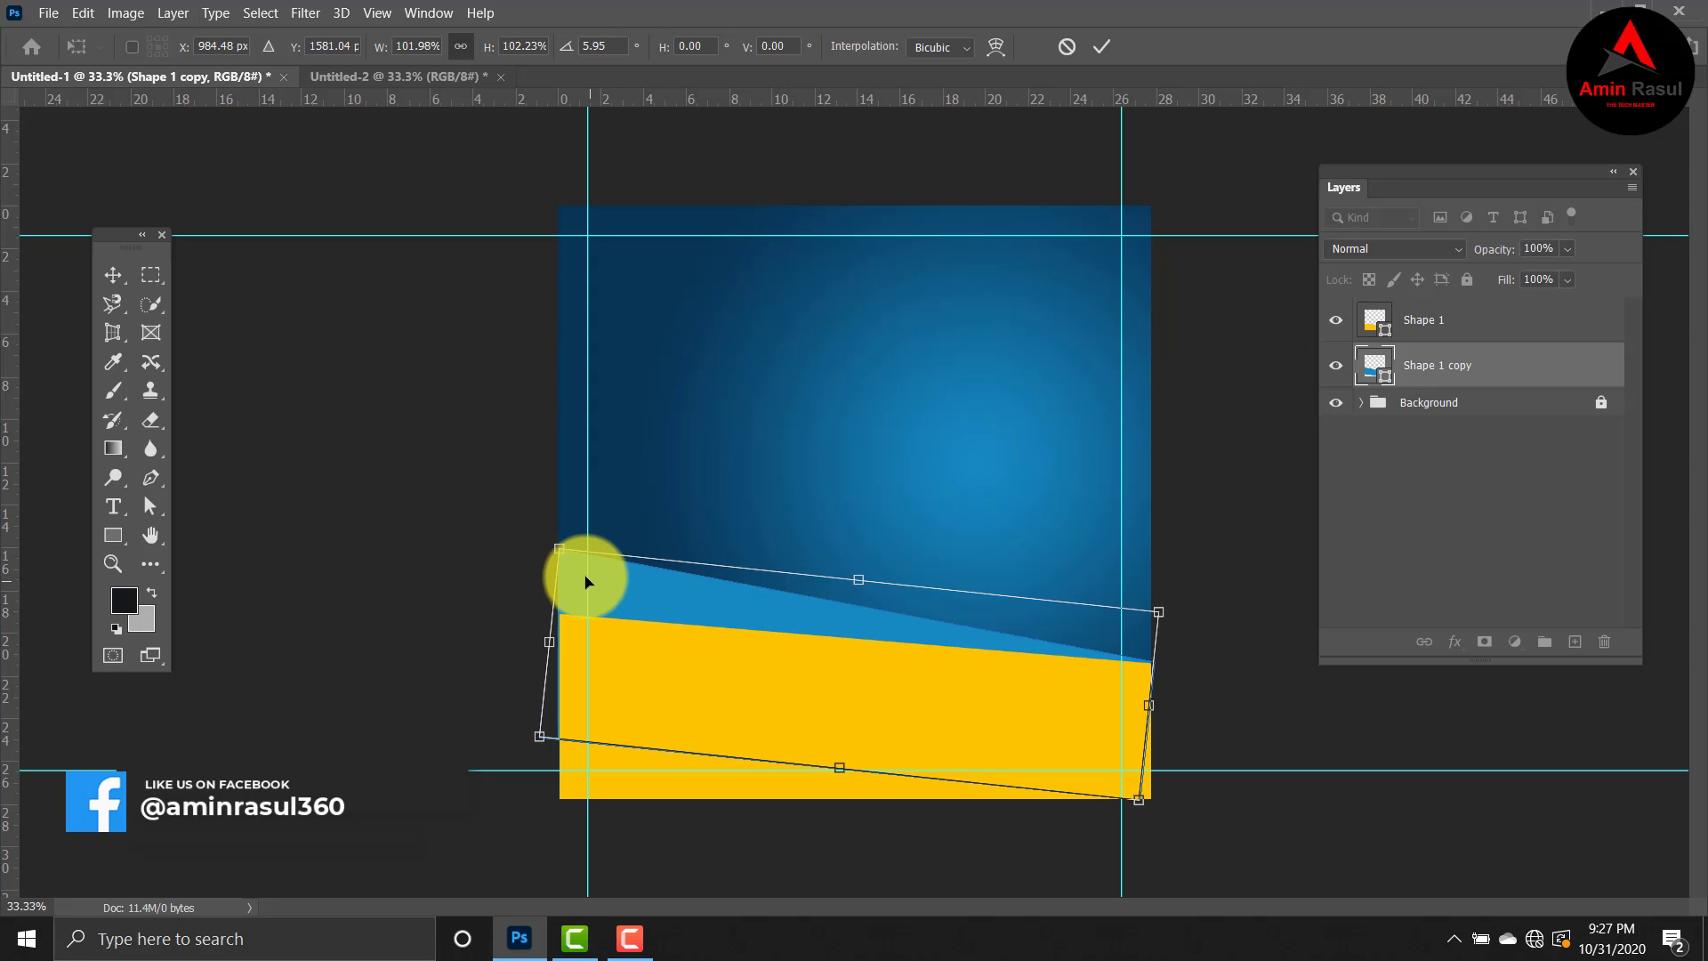
pyautogui.moveTo(562, 553); pyautogui.dragTo(564, 574)
pyautogui.moveTo(1198, 617); pyautogui.dragTo(1176, 605)
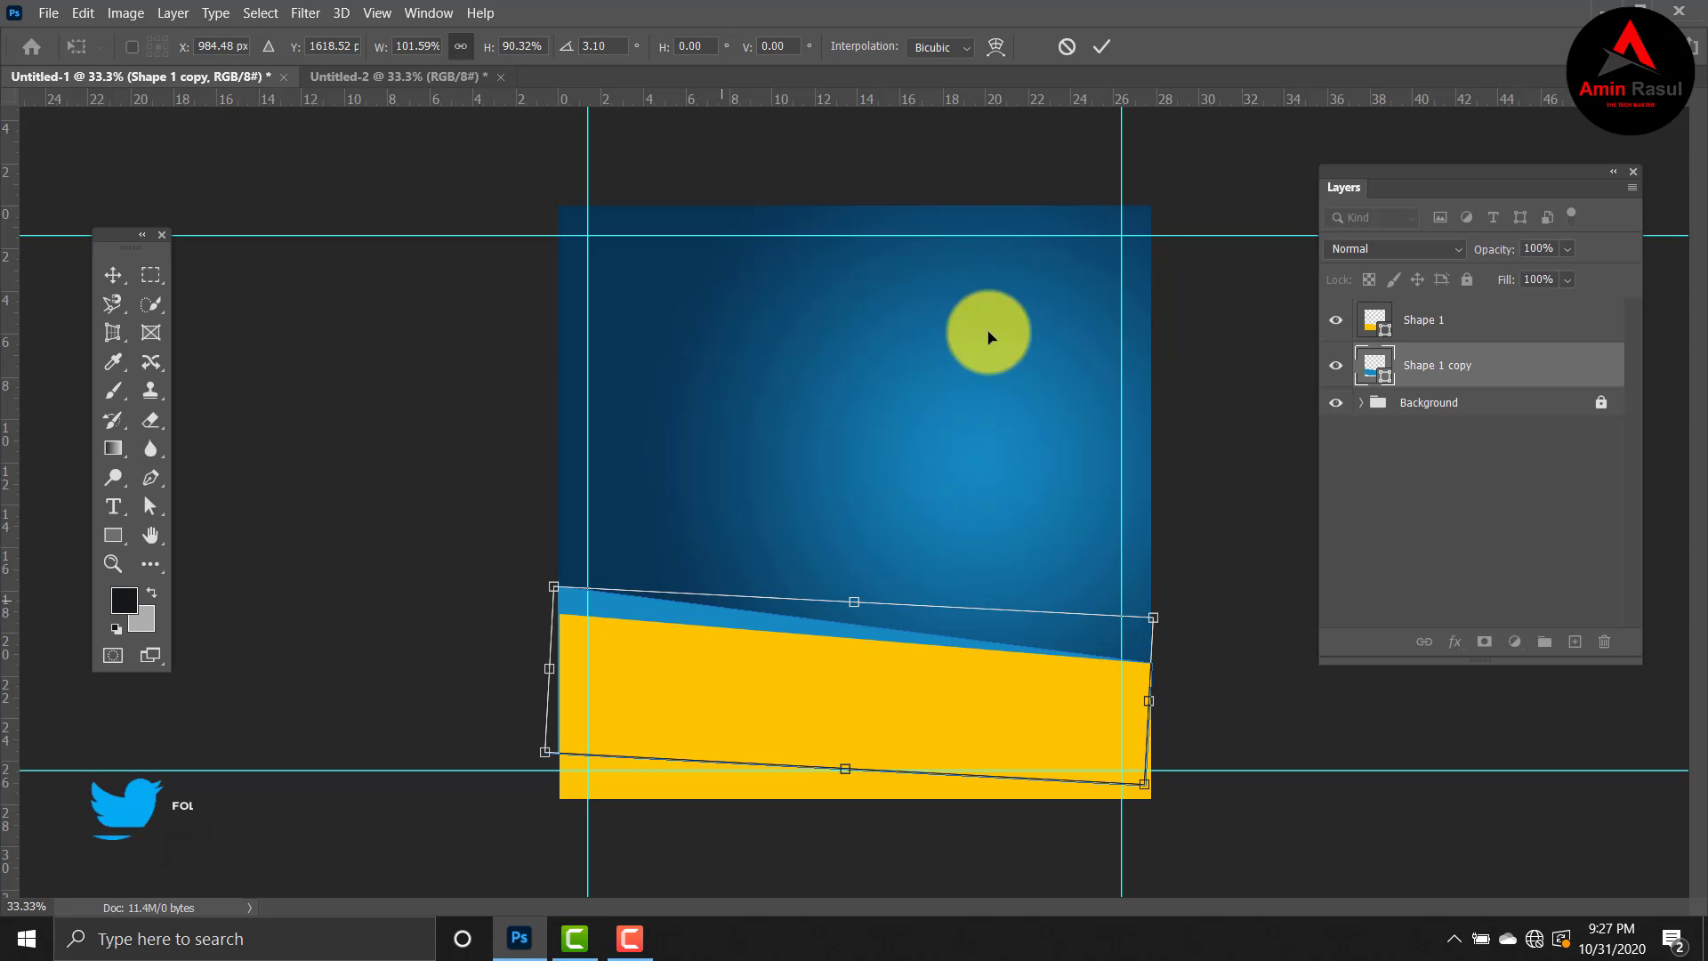
pyautogui.click(1103, 49)
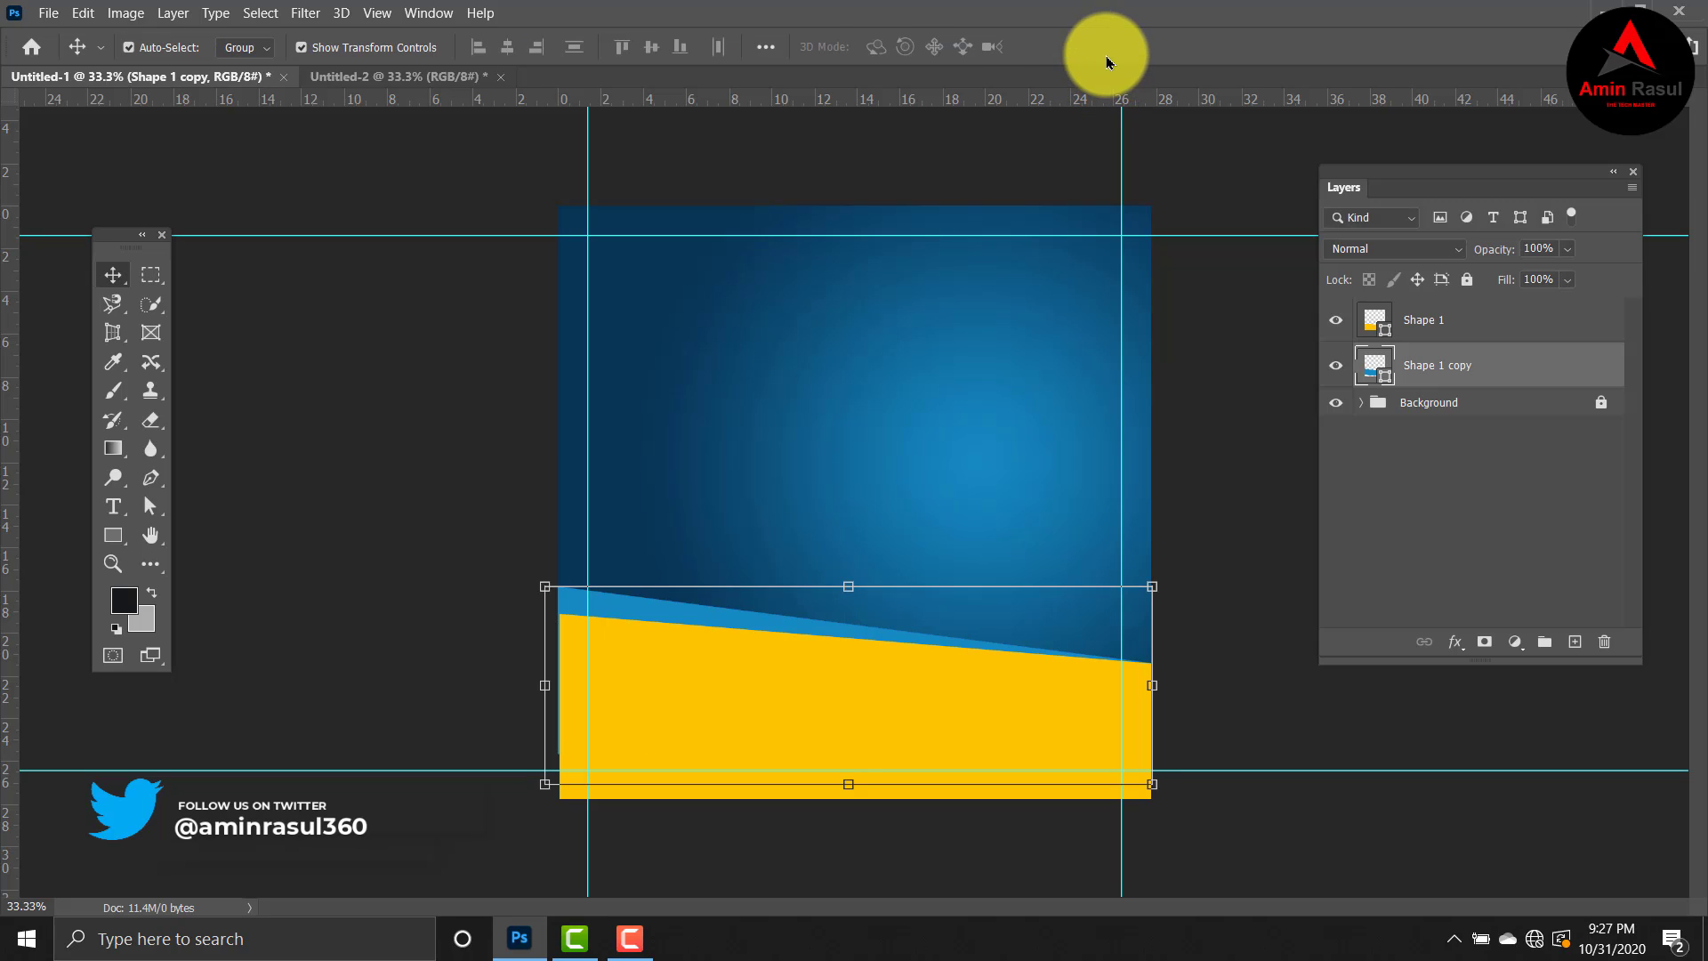
pyautogui.click(1187, 375)
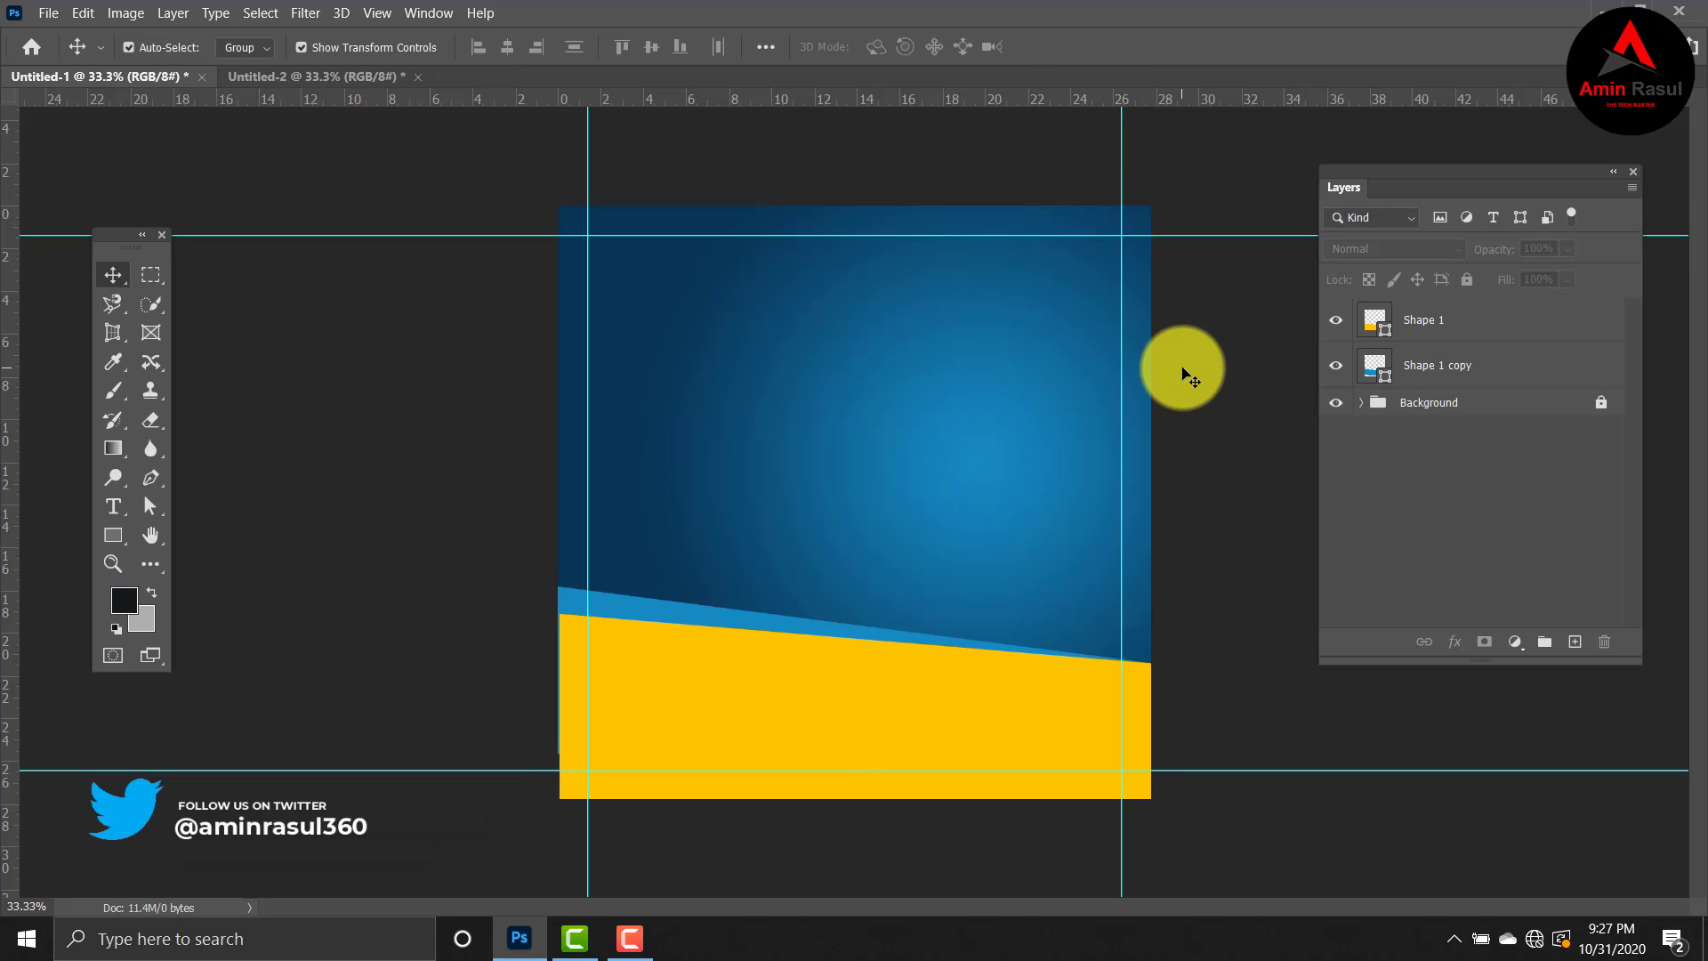
# Step: Stretch the yellow shape to 100.25% width so it reaches the canvas's left edge, and deselect it
pyautogui.click(746, 667)
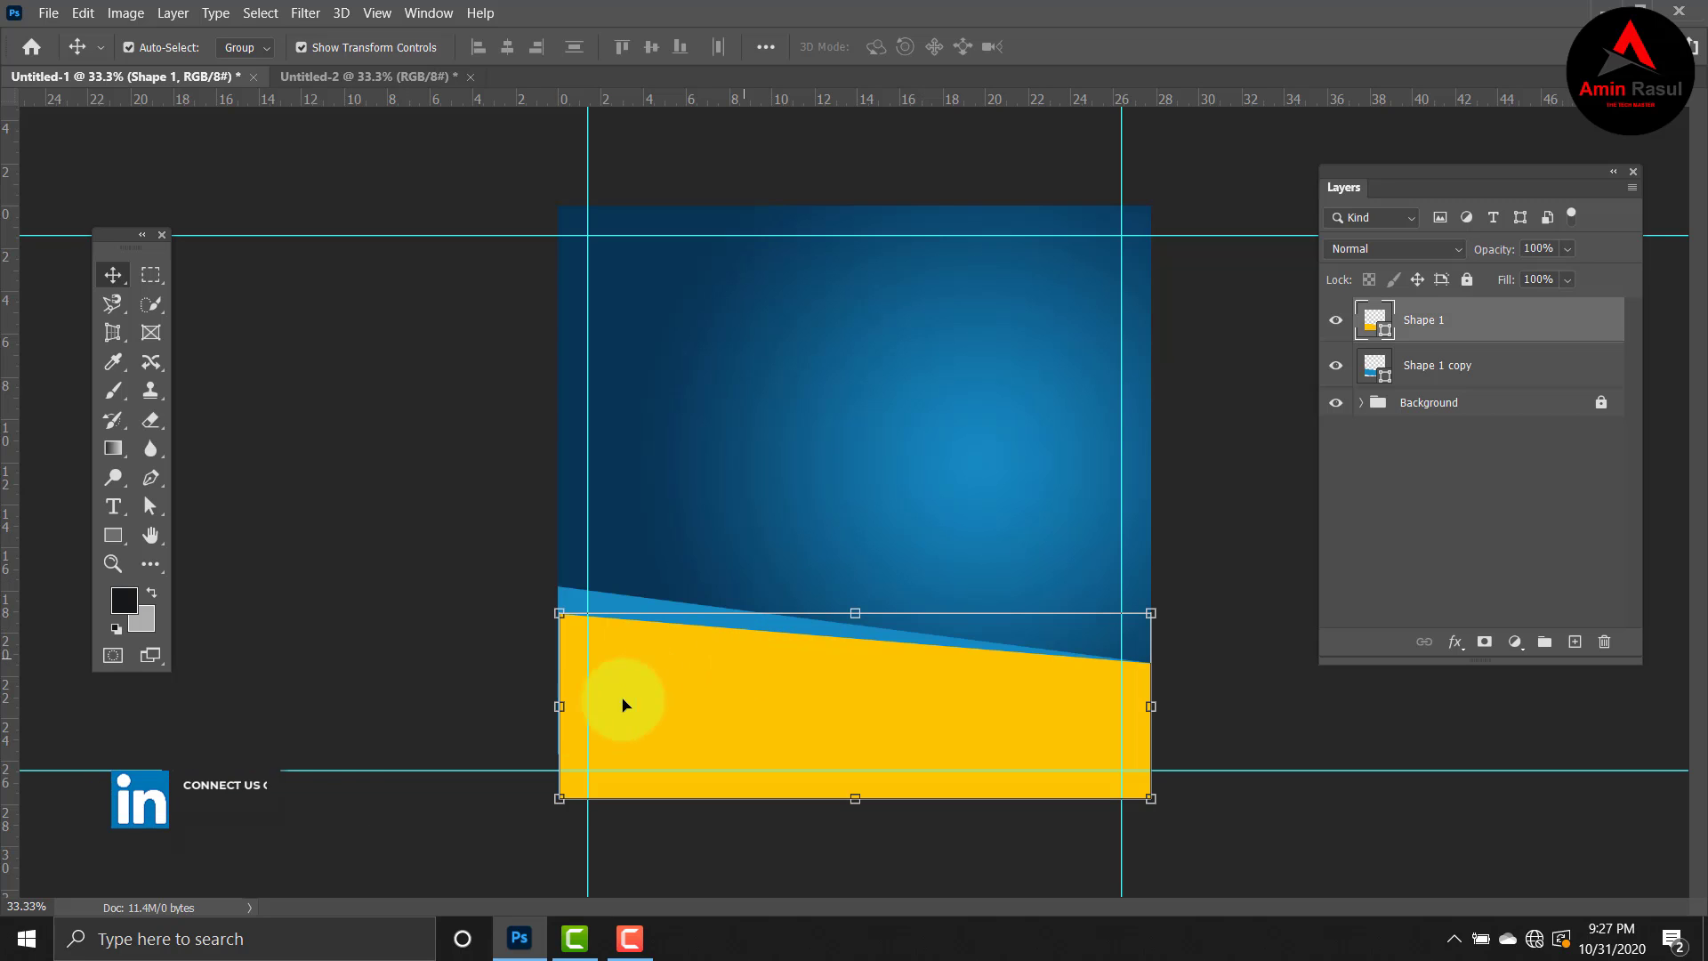
pyautogui.moveTo(558, 705); pyautogui.dragTo(557, 705)
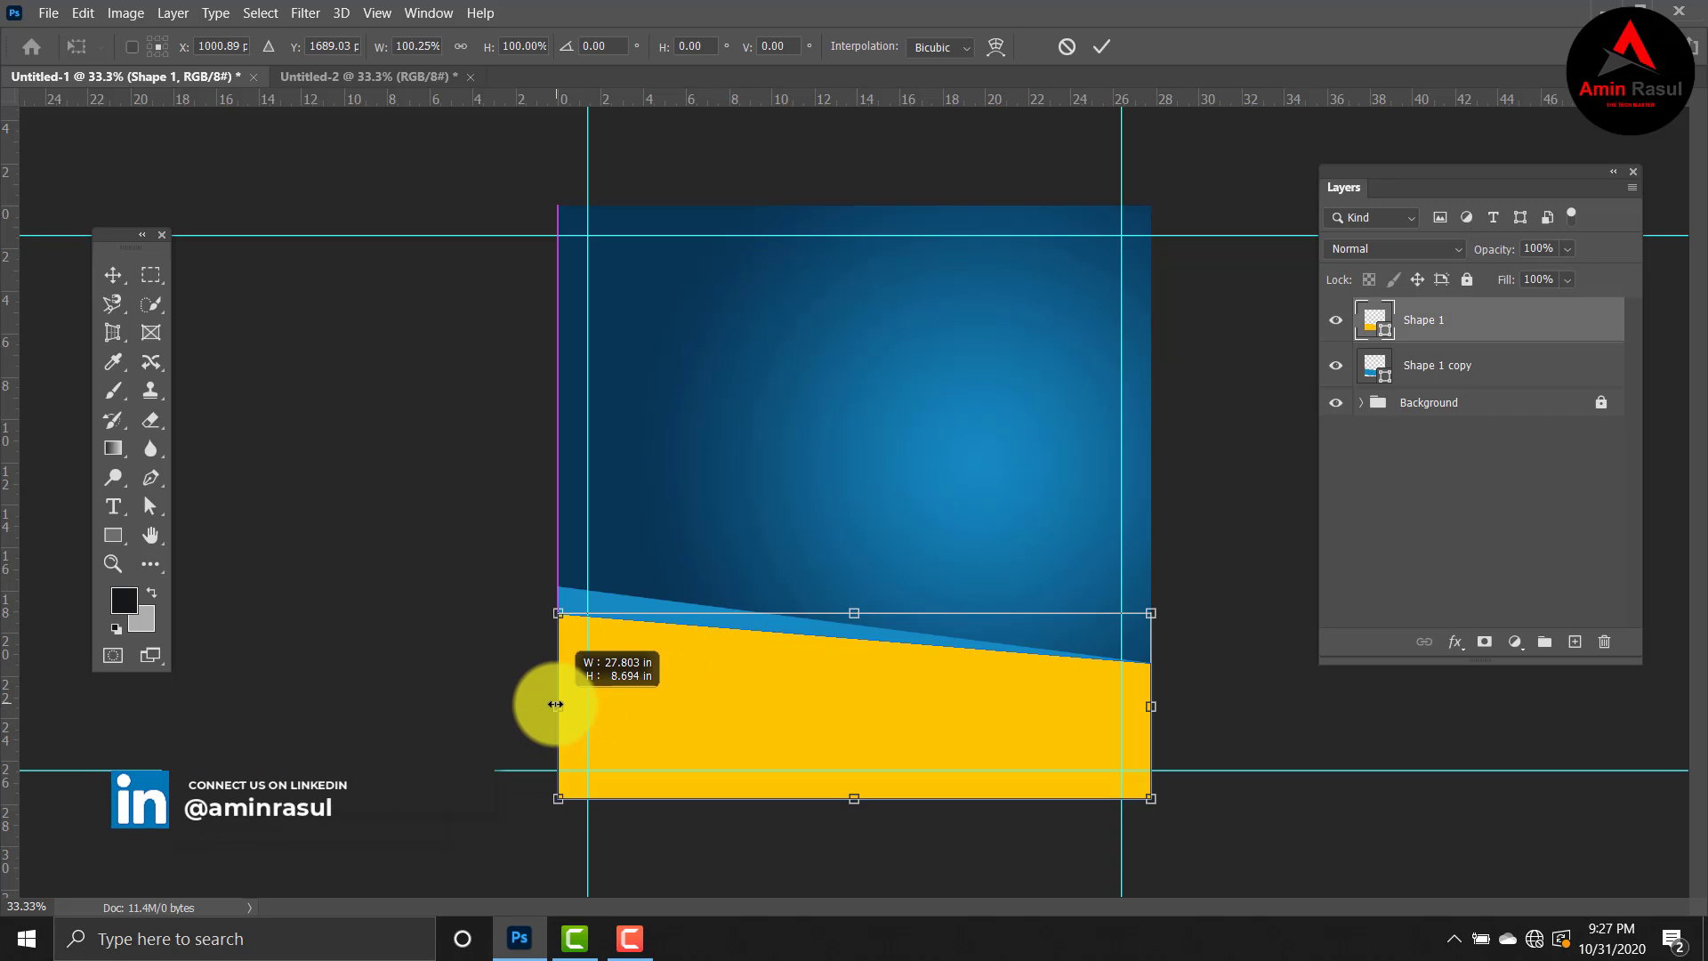
pyautogui.press('Return')
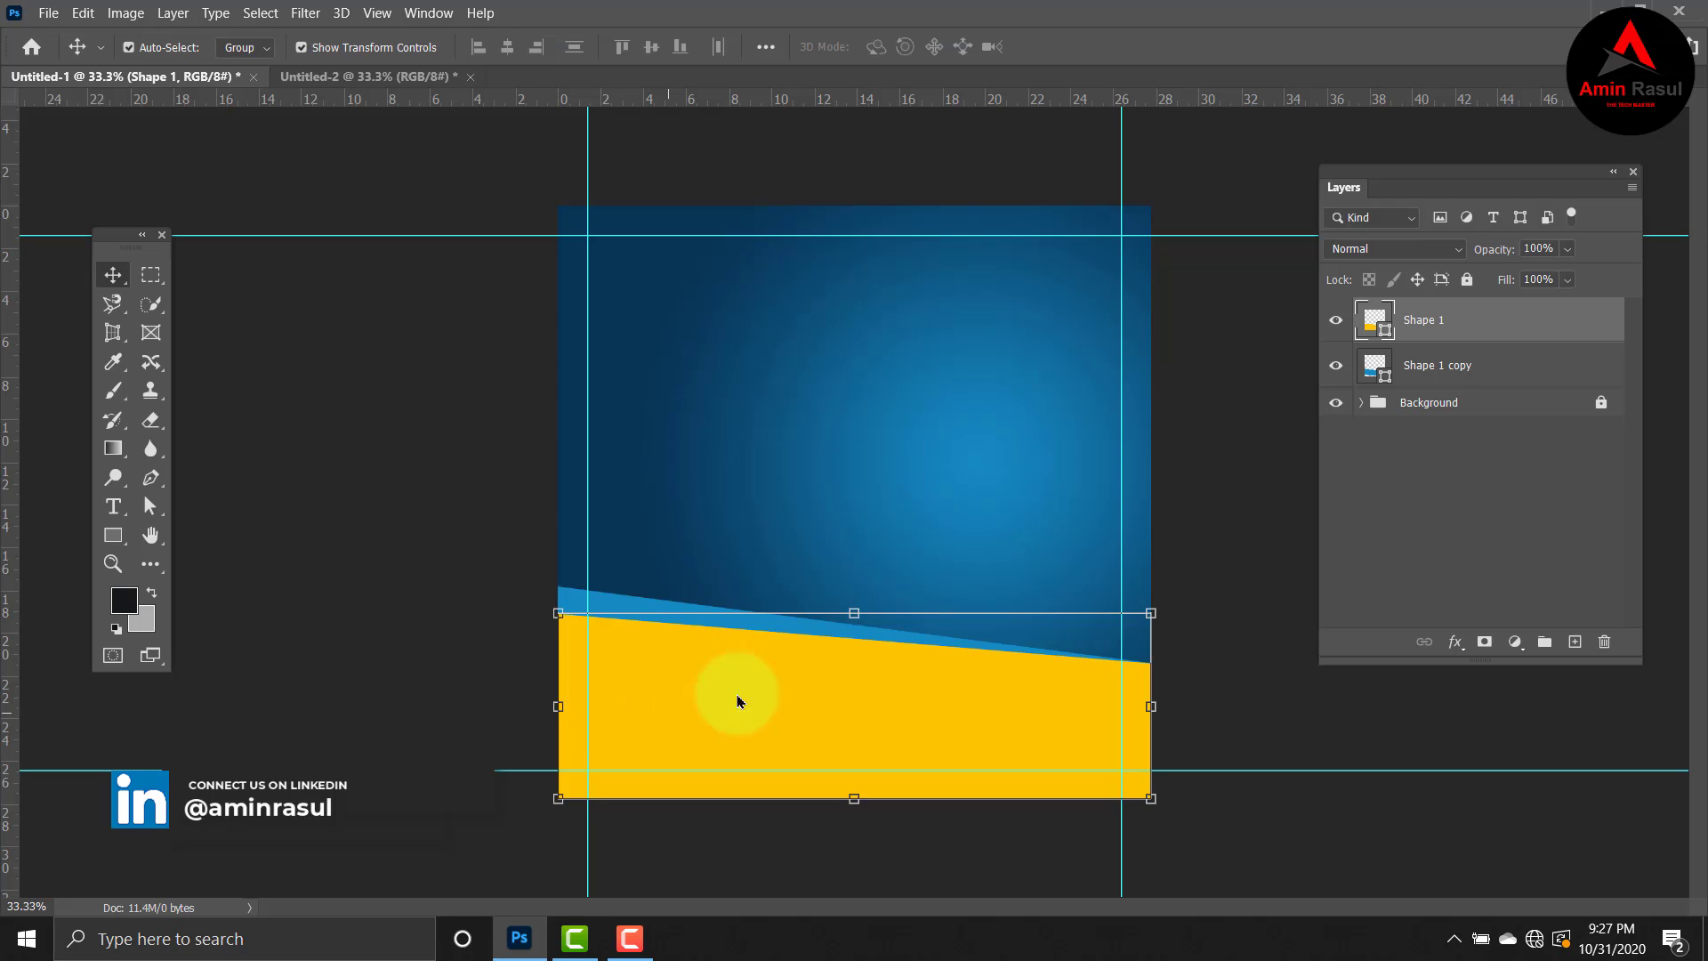
pyautogui.click(1311, 641)
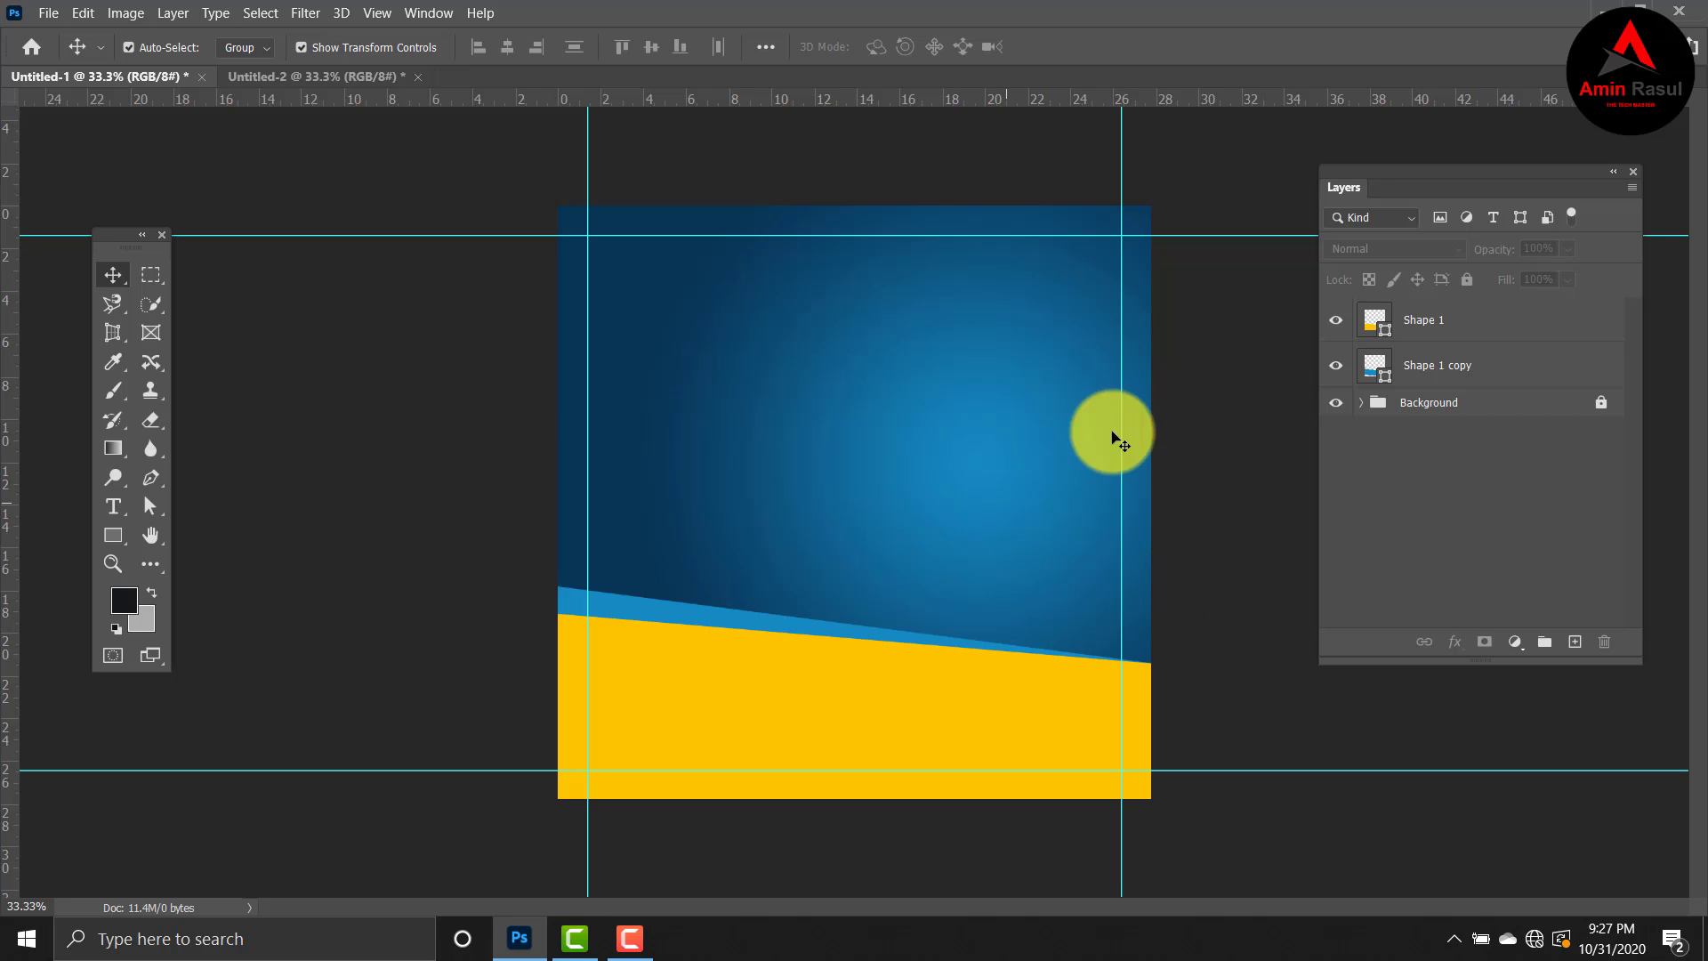
# Step: Group the Shape 1 and Shape 1 copy layers, name the group Shapes, and lock it
pyautogui.click(1494, 336)
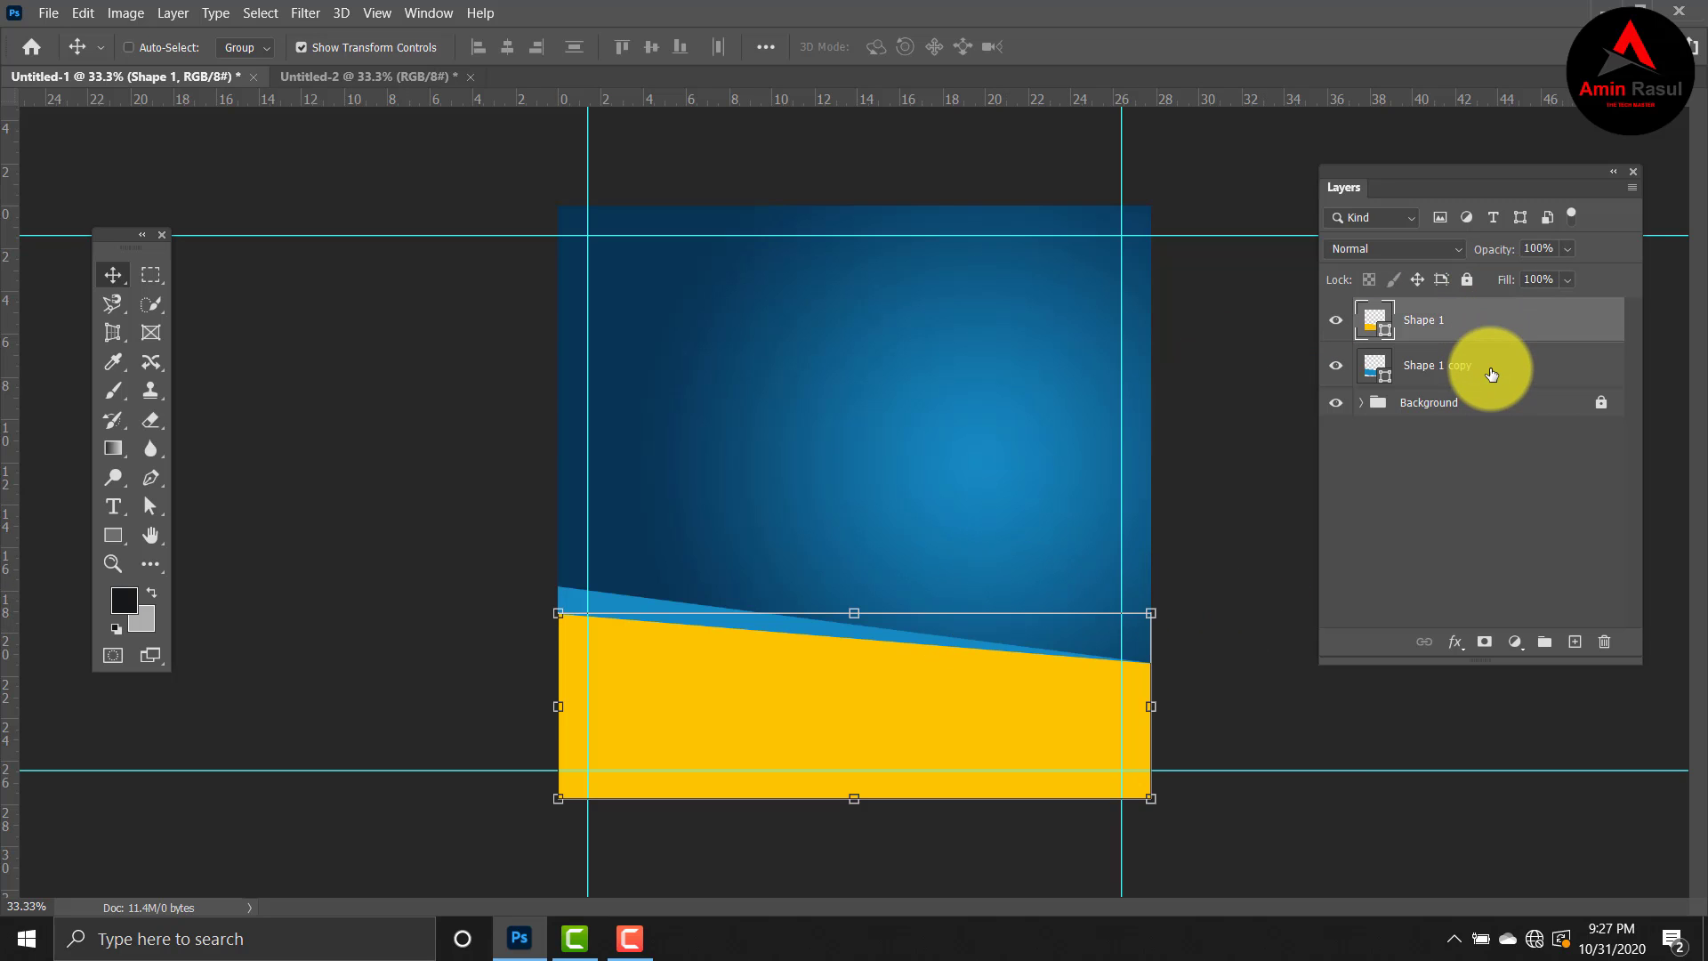
pyautogui.keyDown('ctrl'); pyautogui.click(1491, 374); pyautogui.keyUp('ctrl')
pyautogui.hotkey('ctrl', 'g')
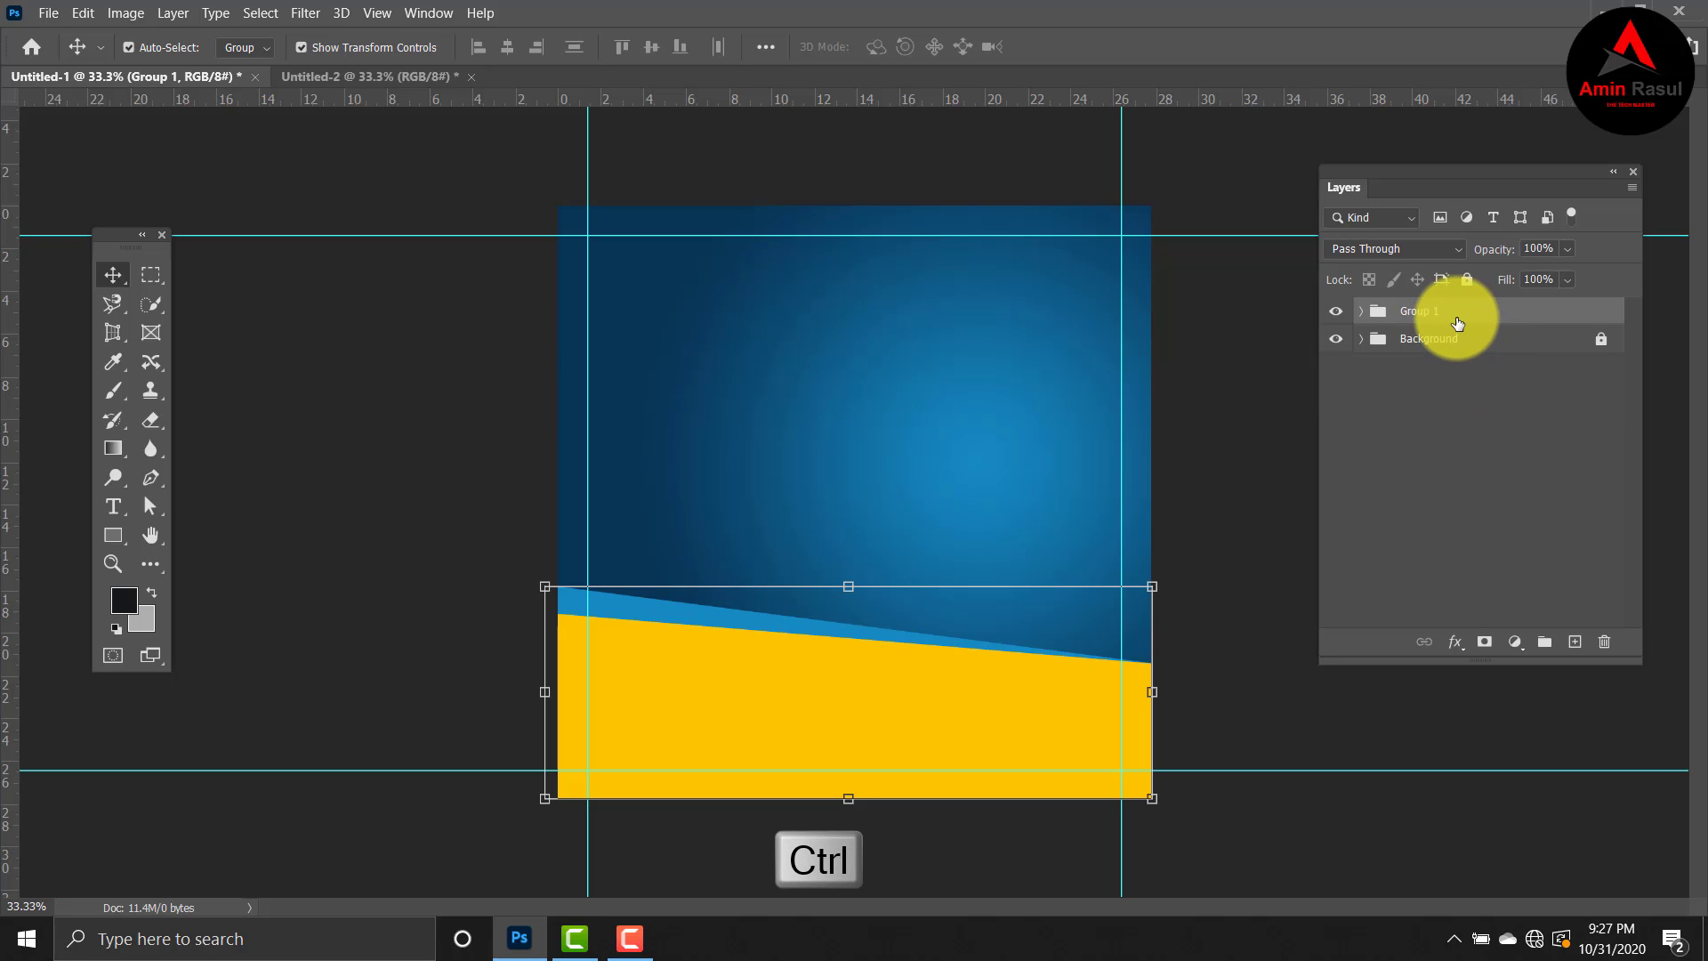
pyautogui.doubleClick(1423, 313)
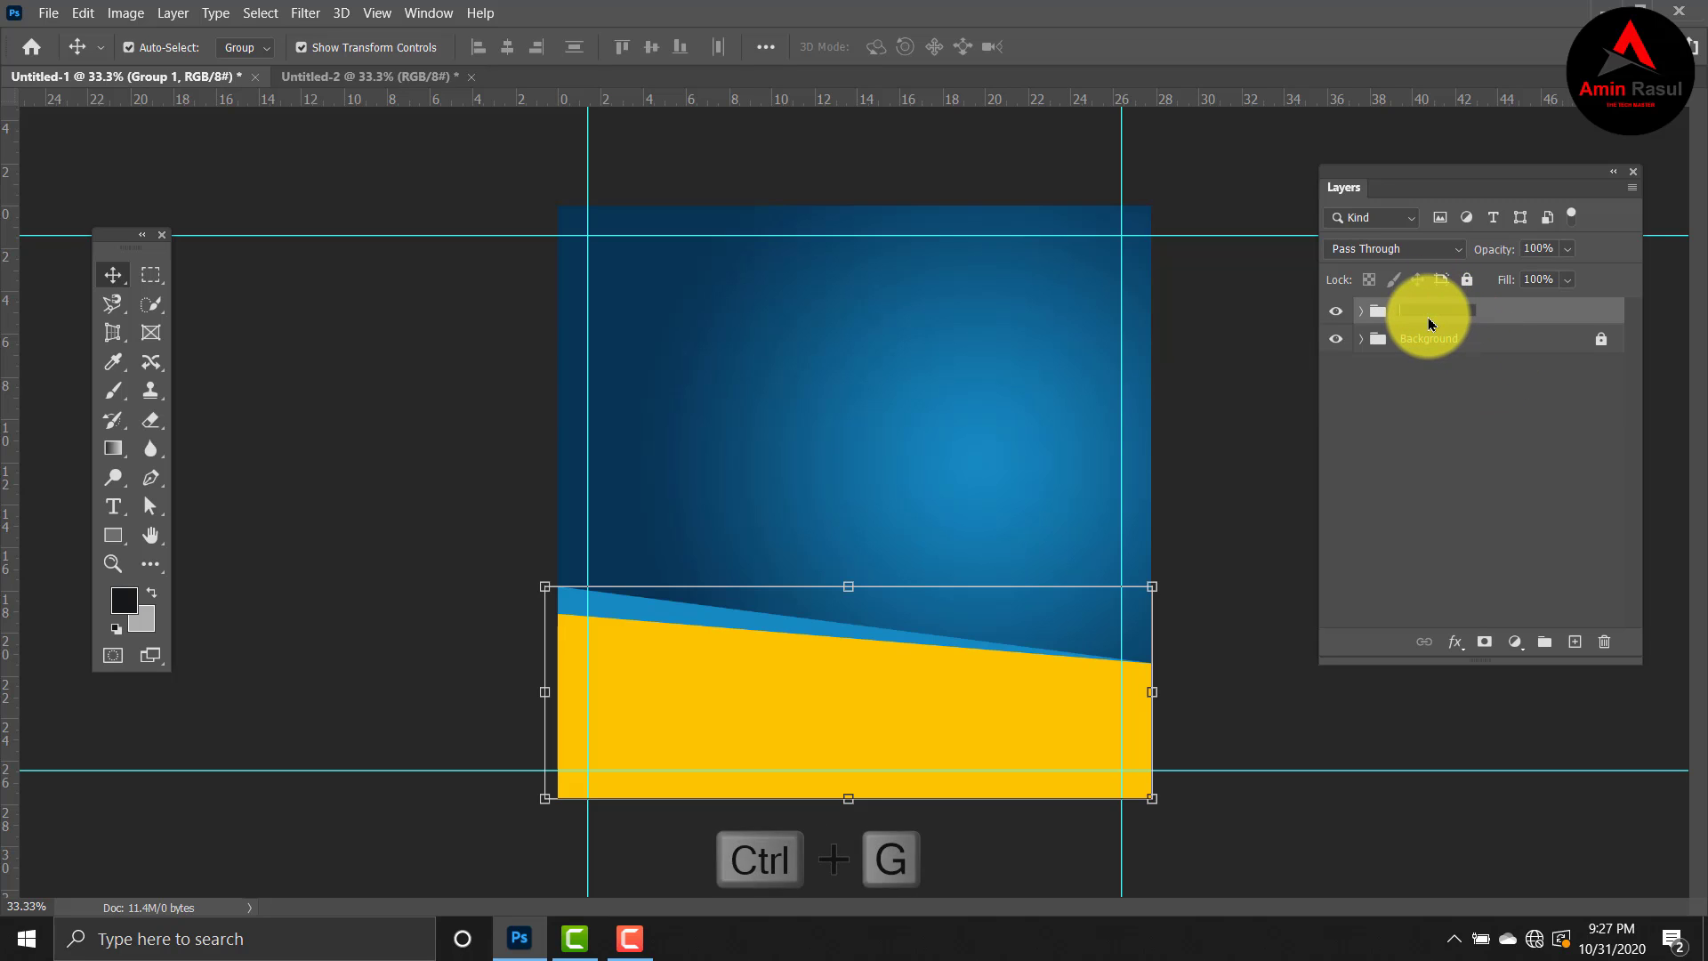
pyautogui.write('Shapes')
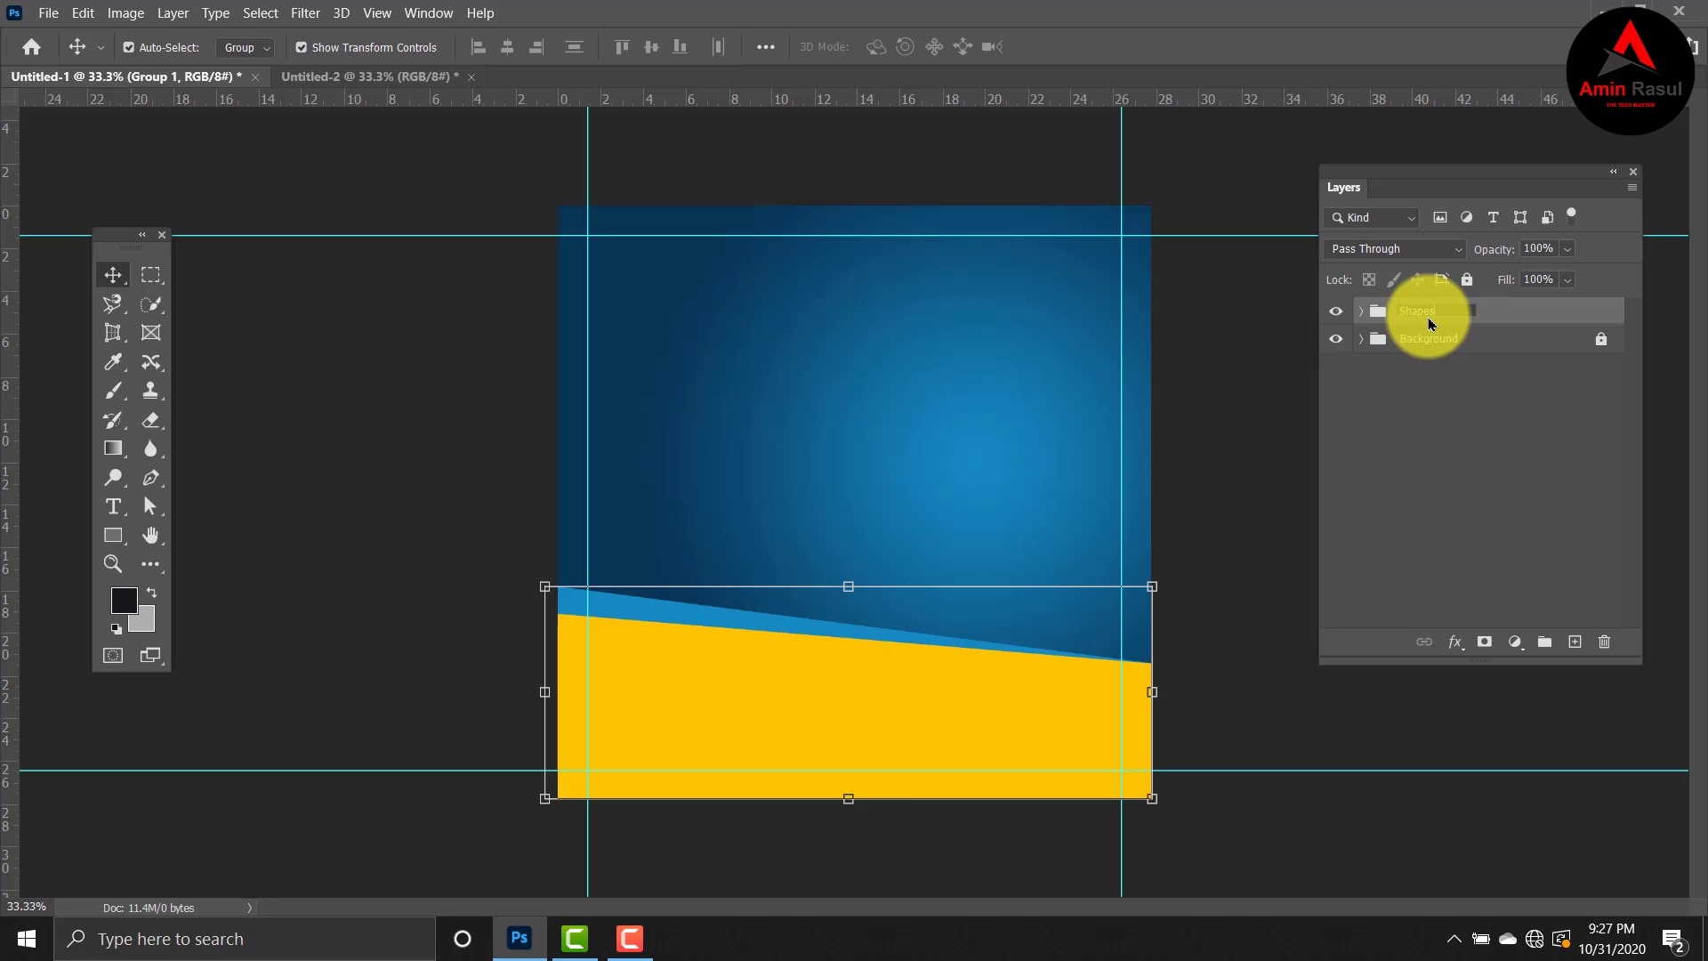
pyautogui.click(1466, 279)
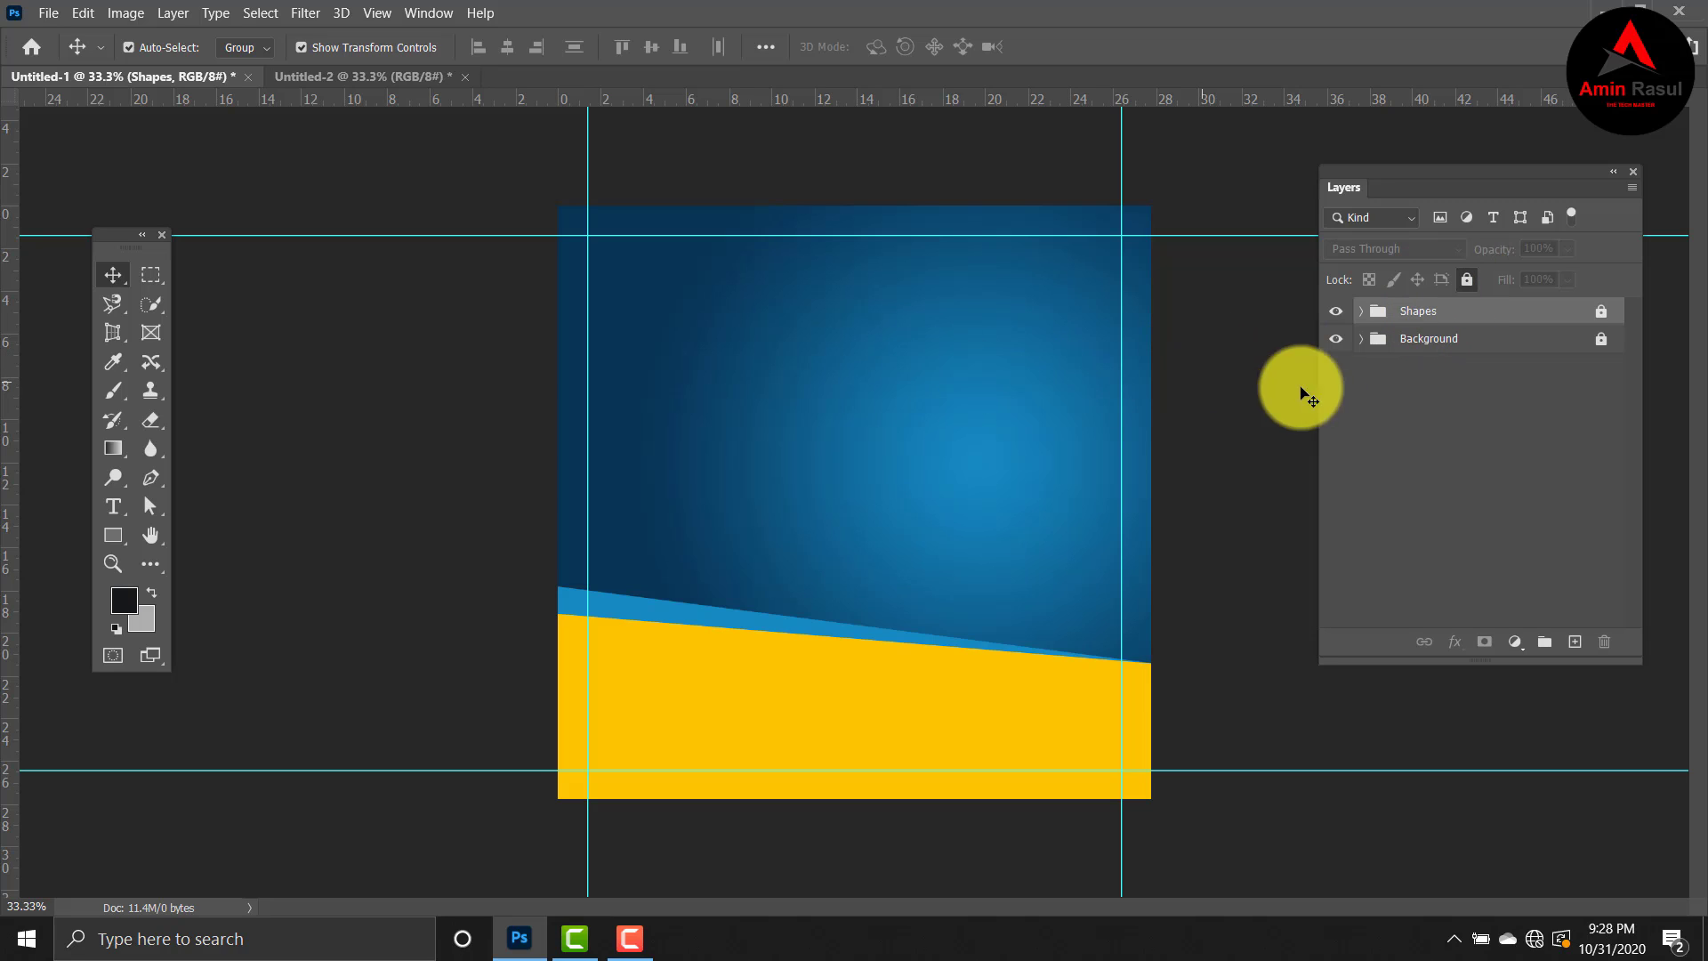
pyautogui.click(500, 399)
# Step: Draw a circle about 1836 px in diameter with the Ellipse tool, overlapping the canvas's upper-left corner
pyautogui.click(115, 534)
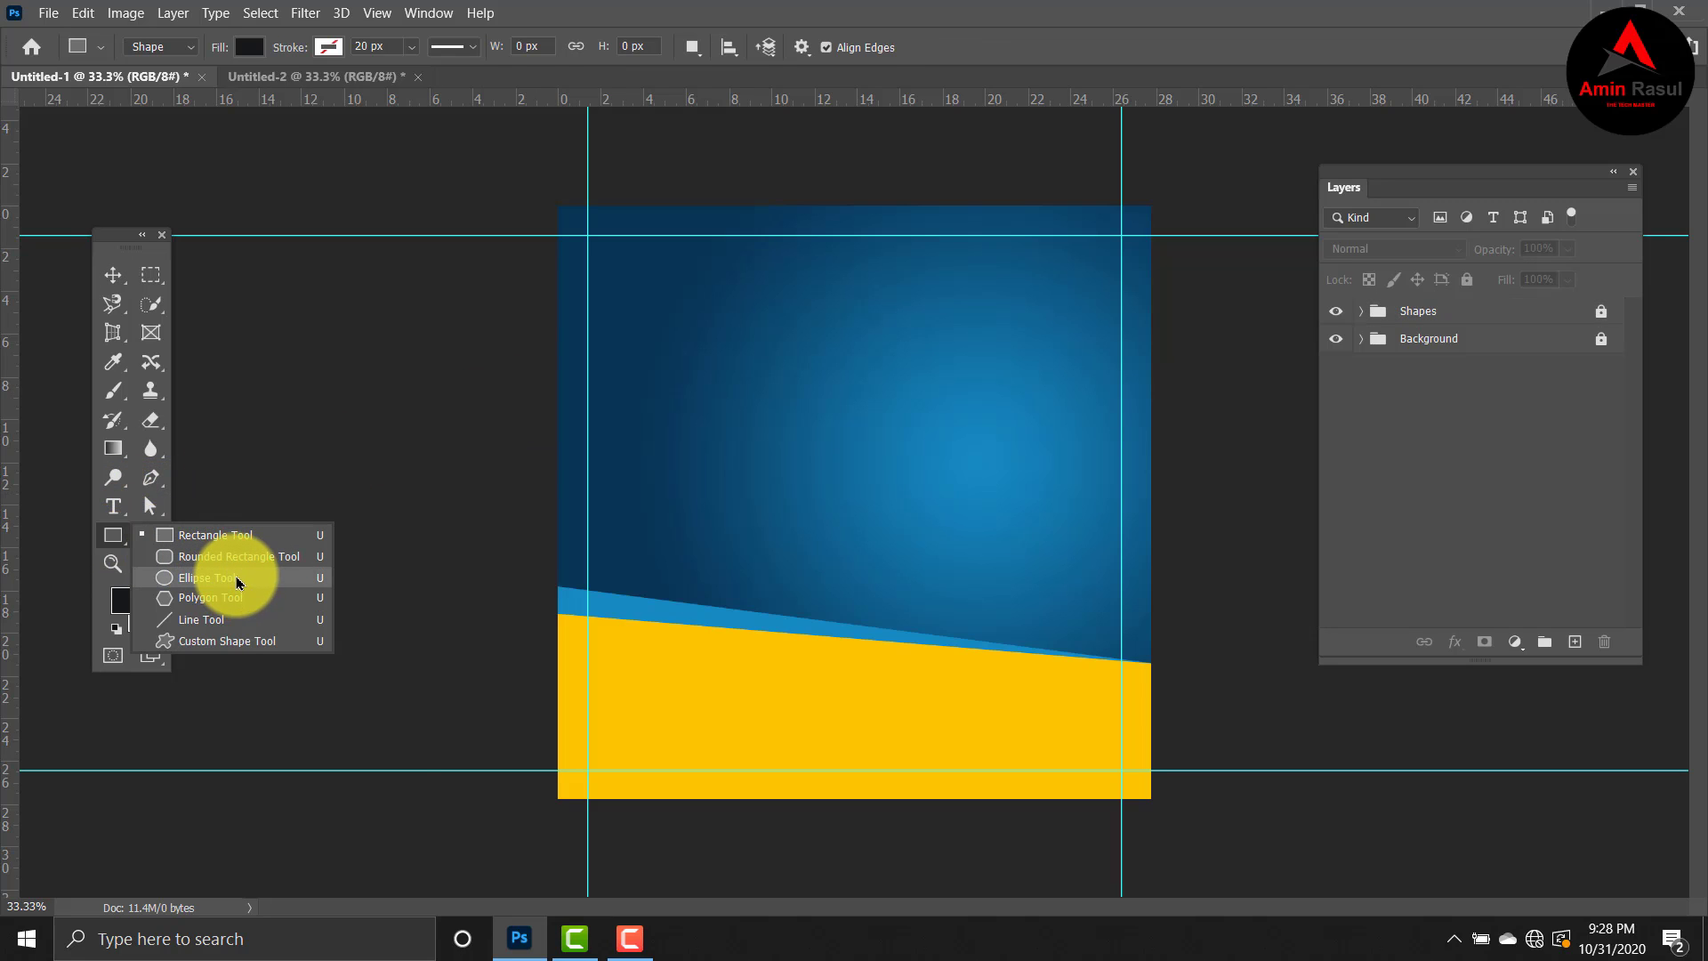
pyautogui.hotkey('shift', 'u')
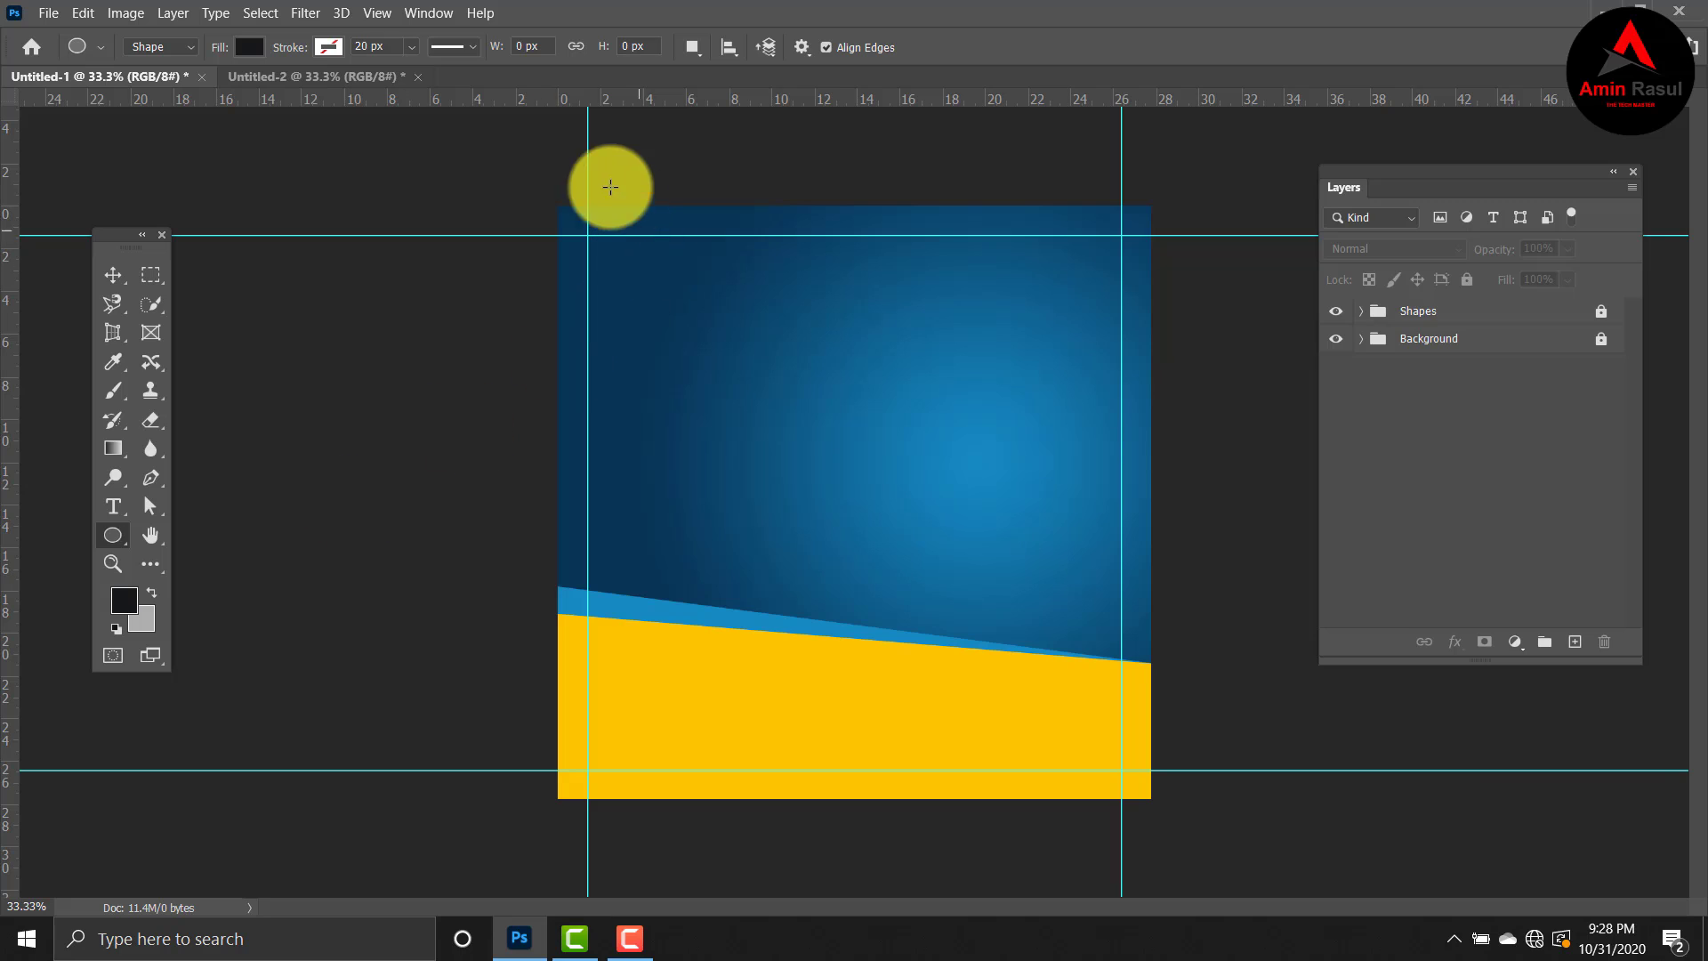
pyautogui.moveTo(473, 165); pyautogui.dragTo(748, 438)
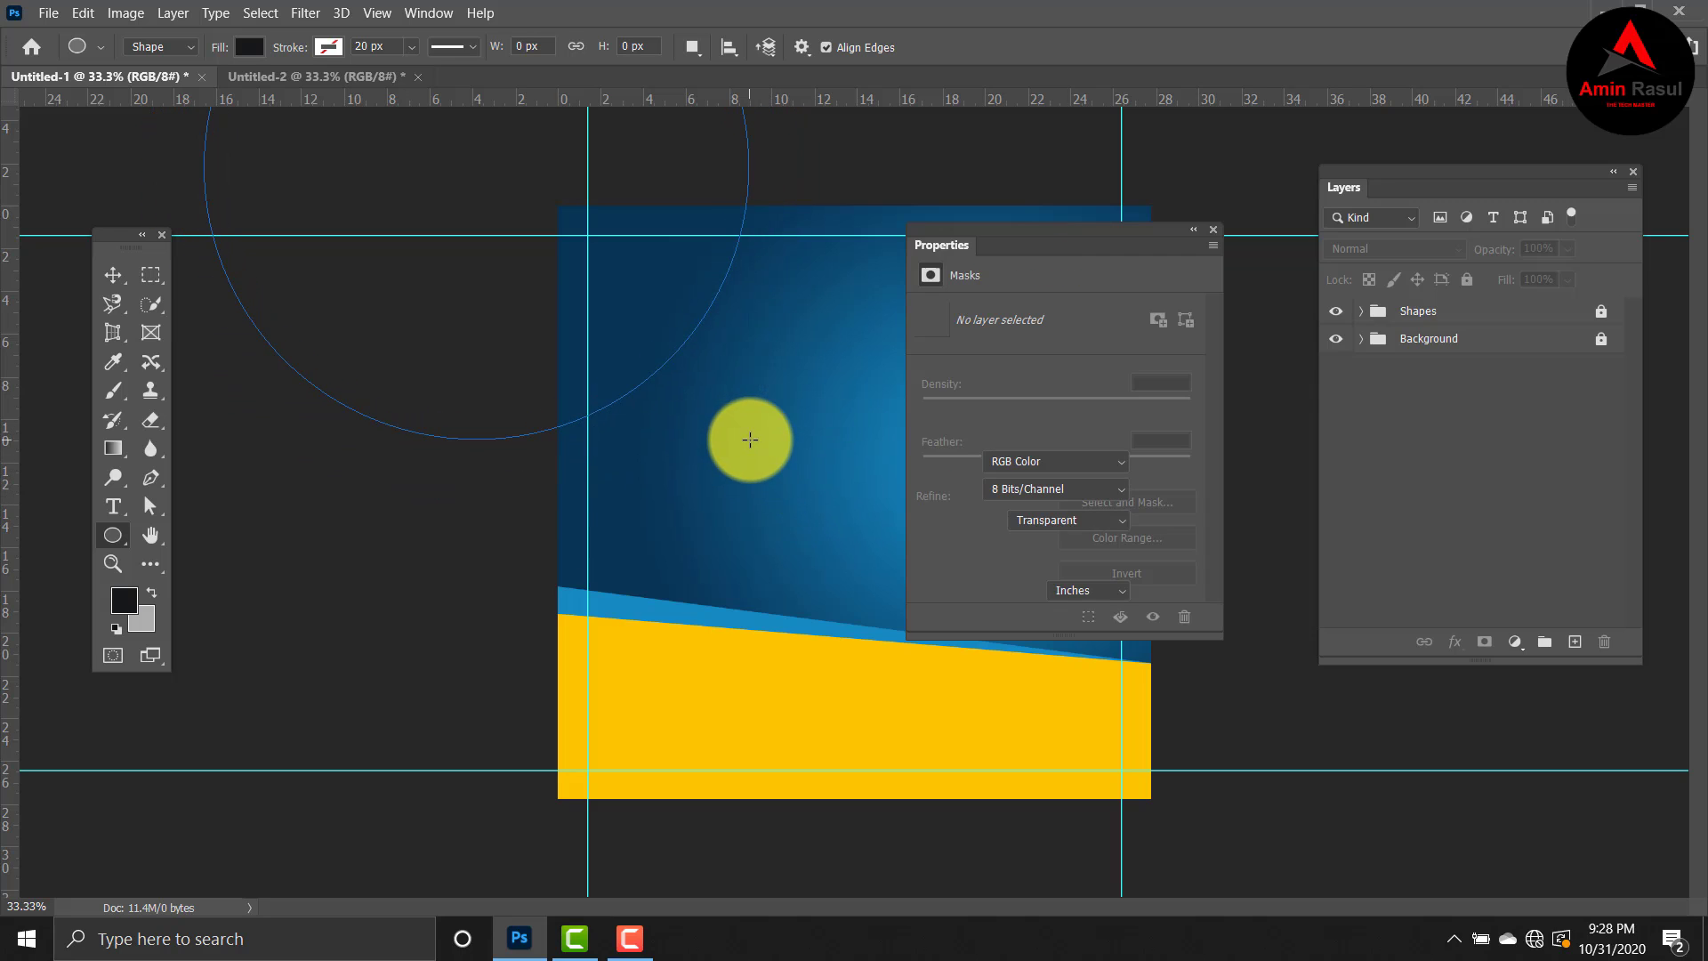
pyautogui.click(1217, 233)
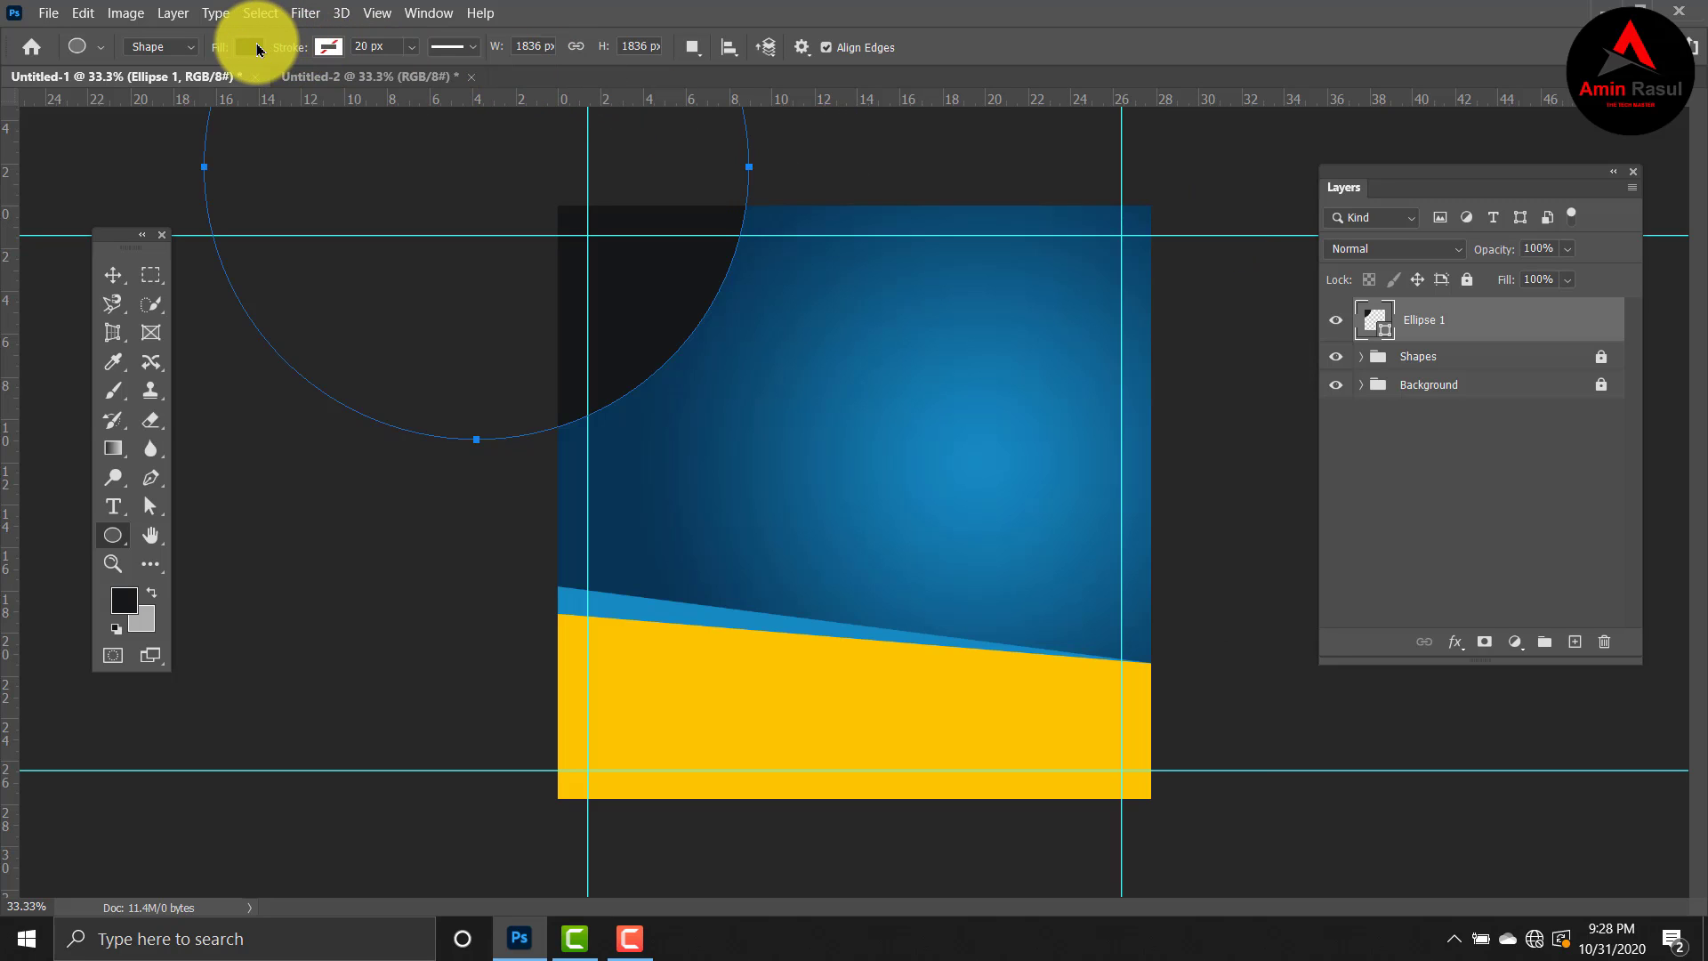
# Step: Fill the circle with dark navy #07112a
pyautogui.click(251, 47)
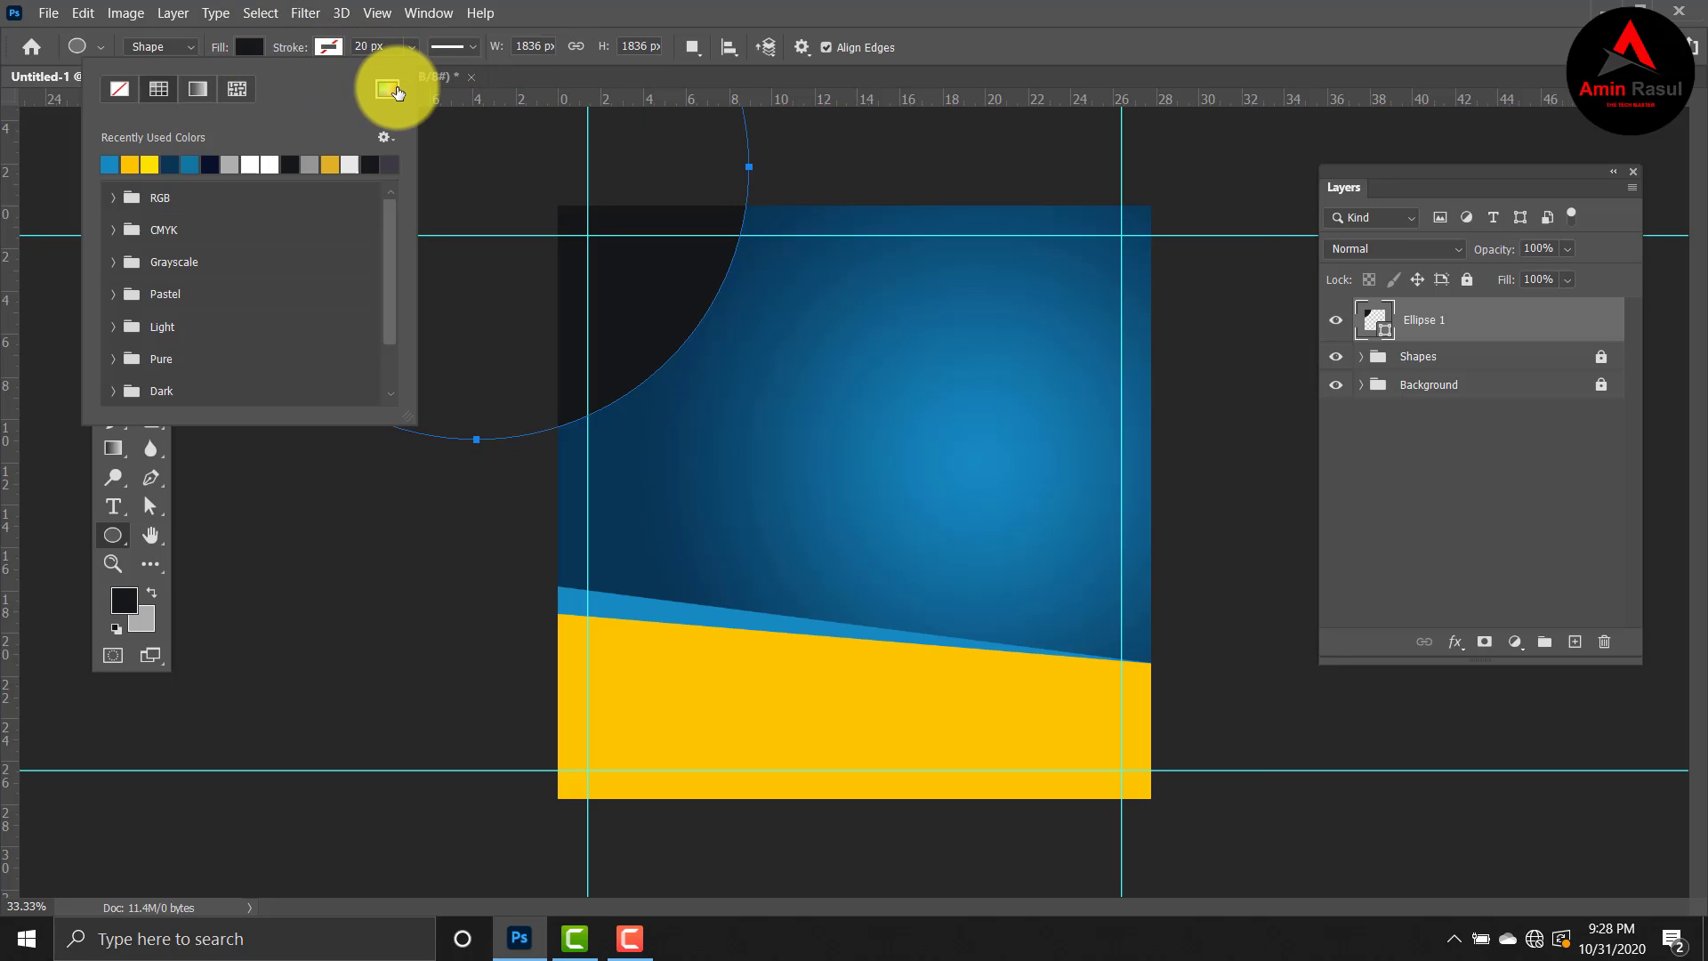
pyautogui.click(397, 92)
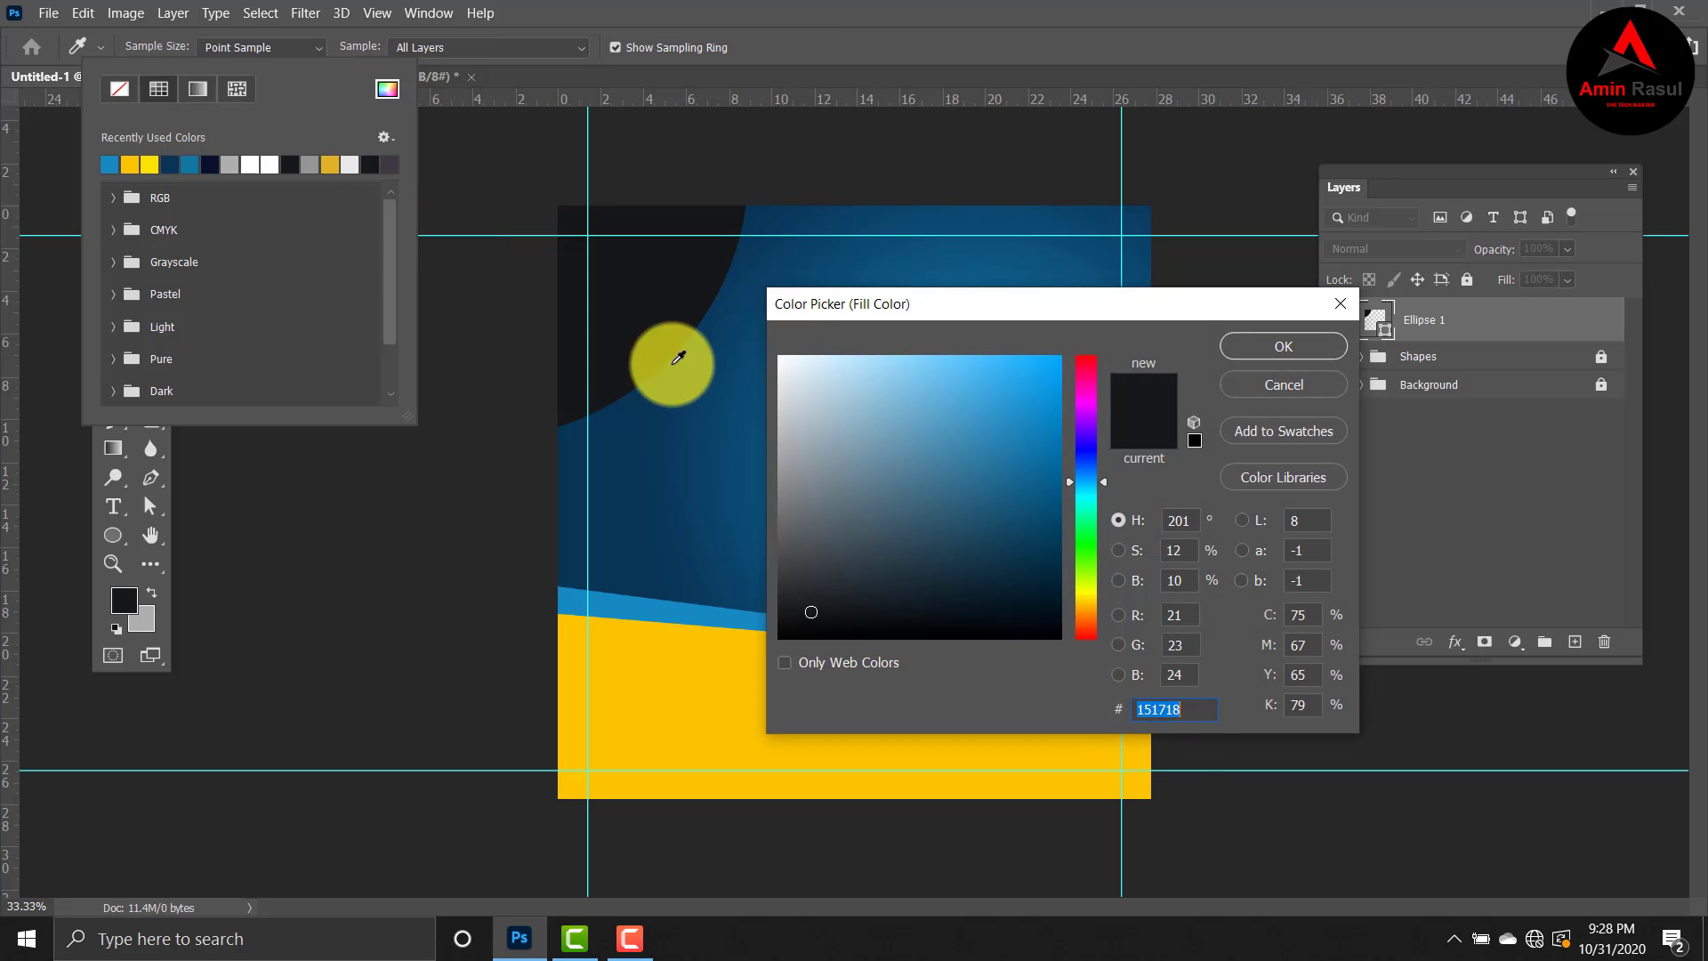
pyautogui.press('BackSpace')
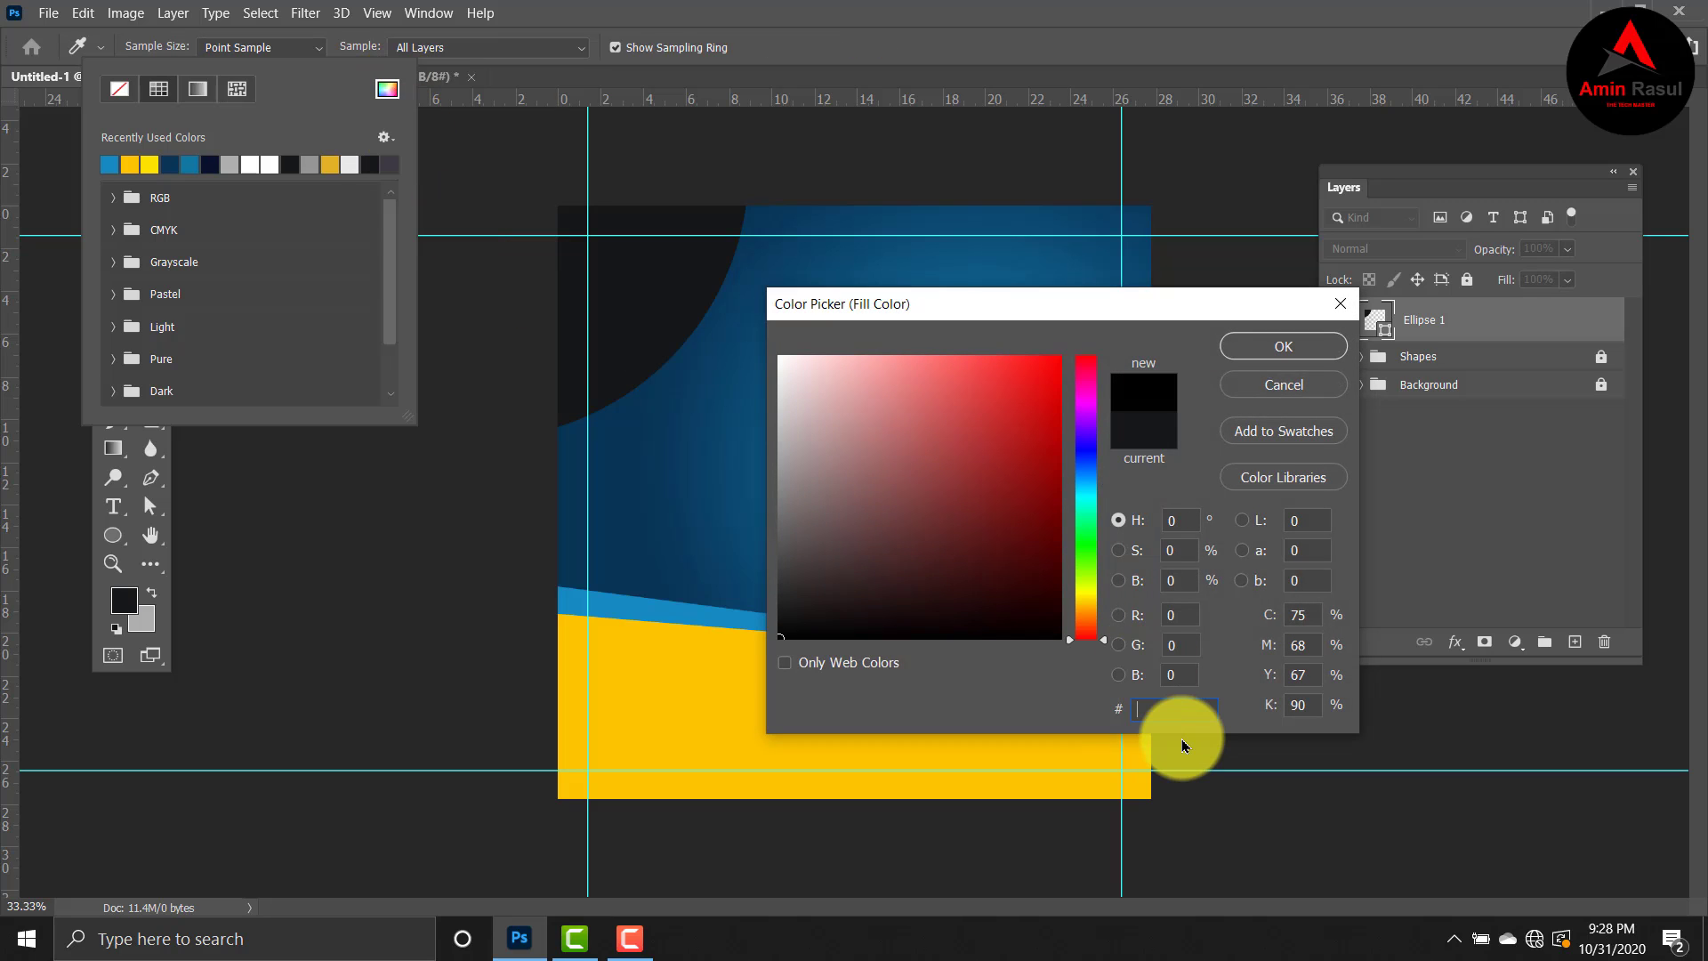
pyautogui.write('07')
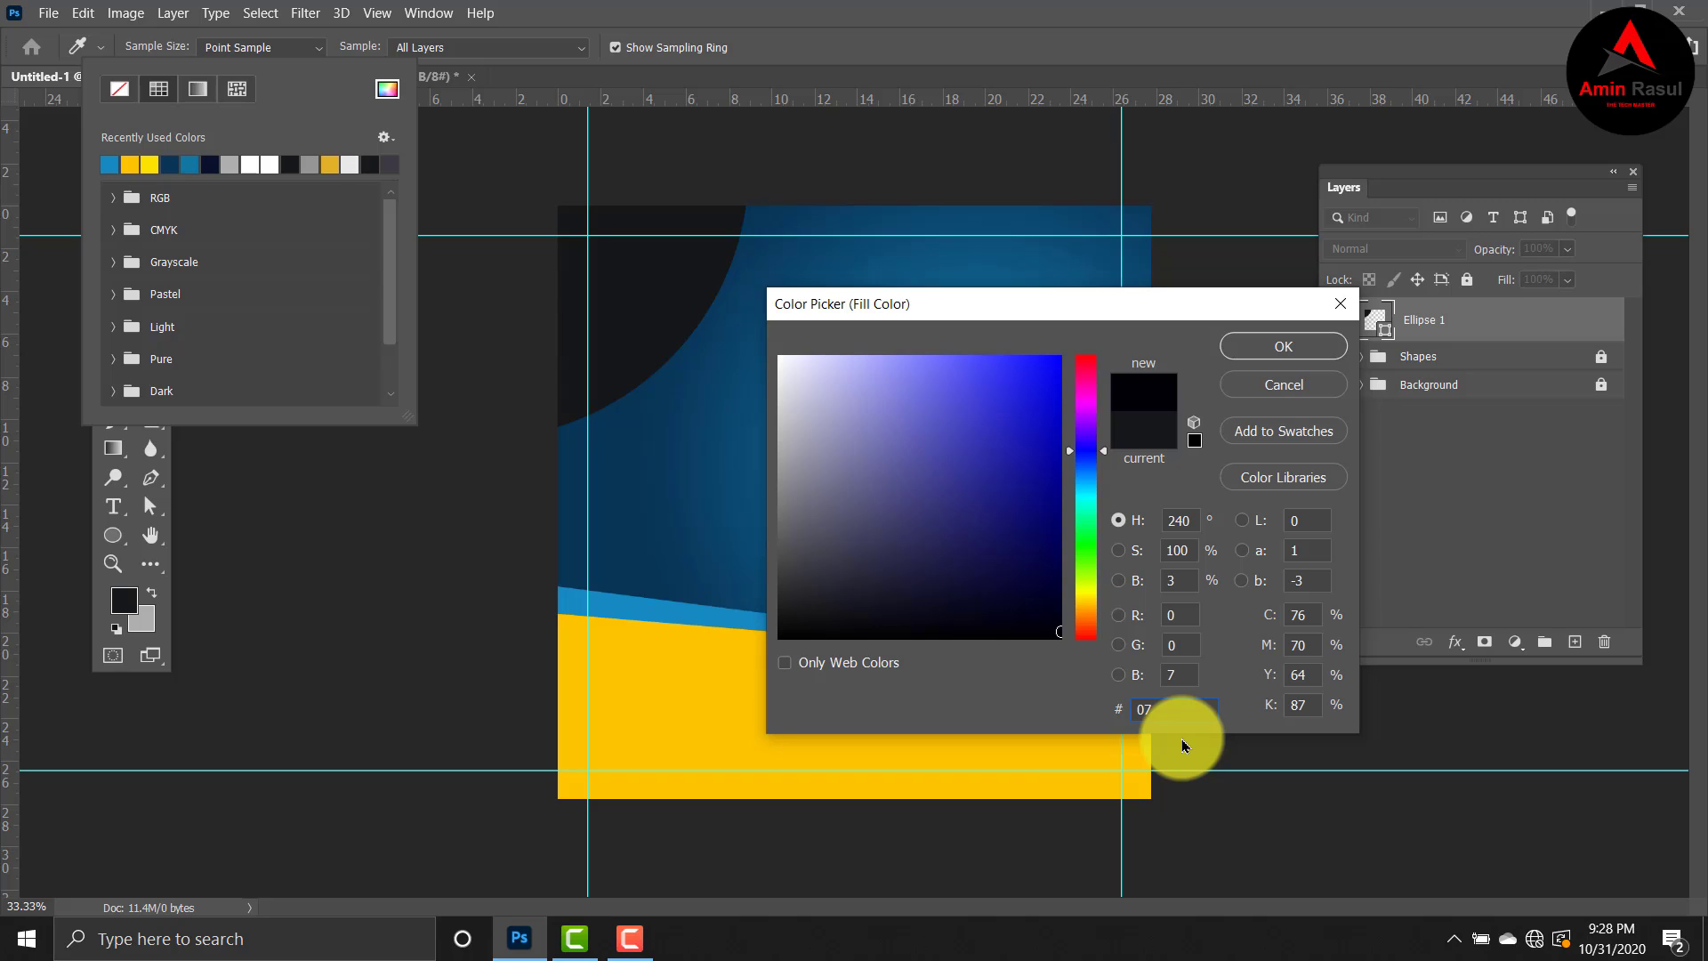
pyautogui.write('112')
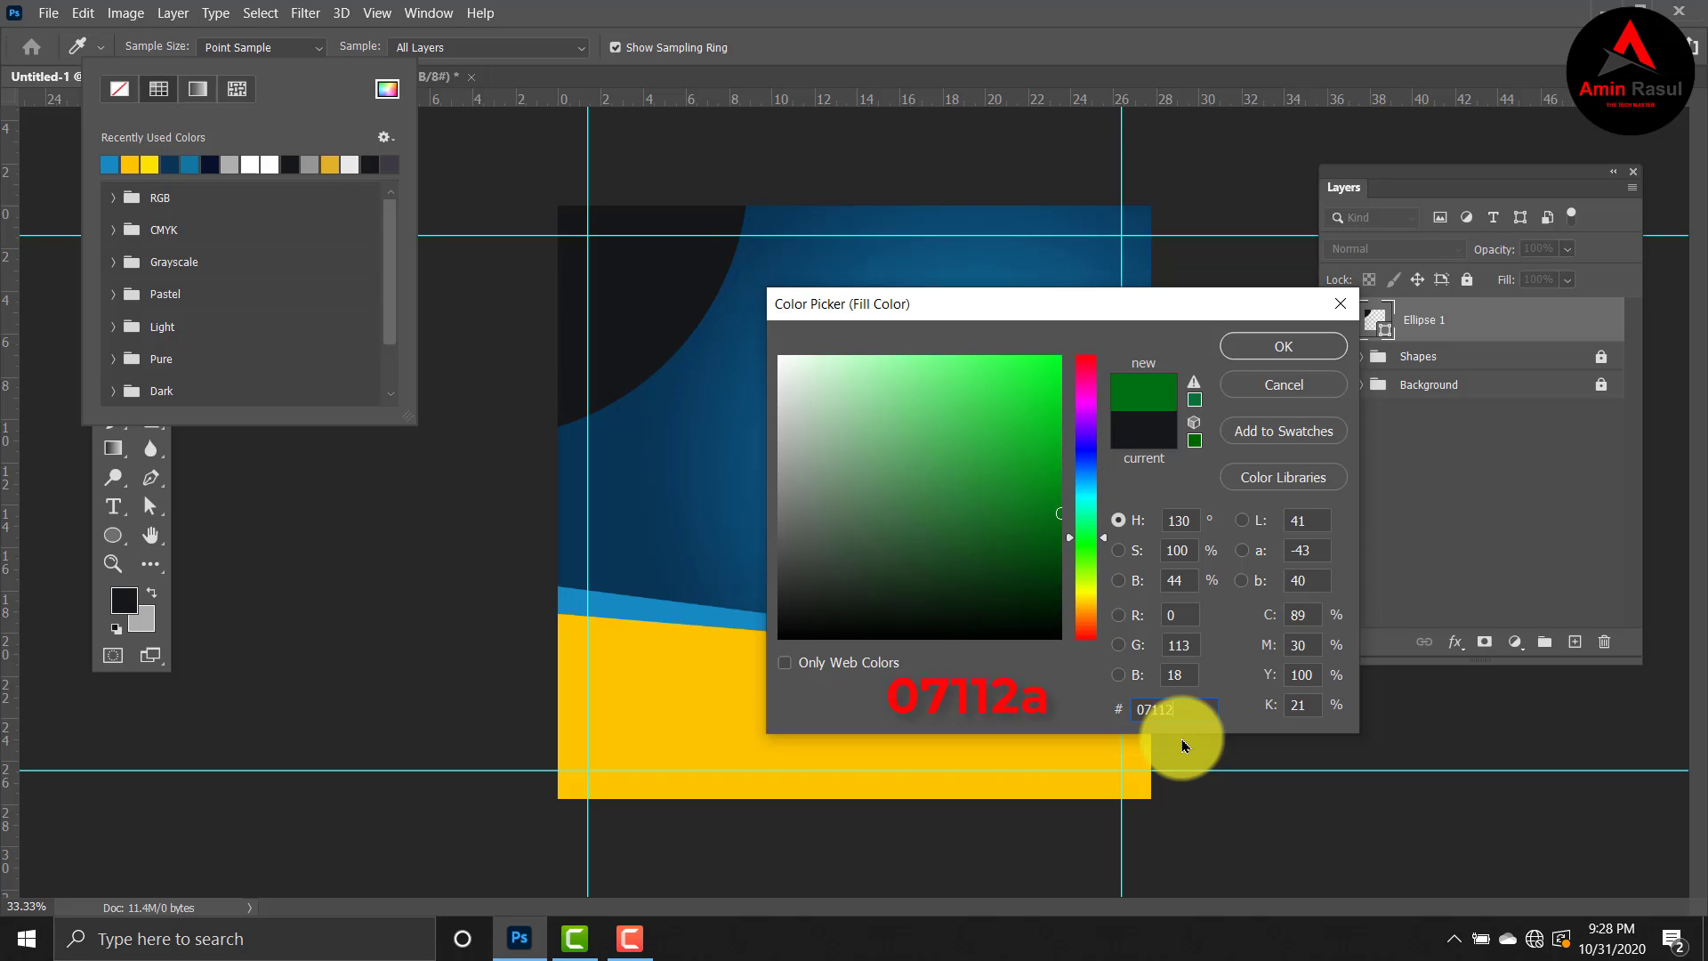
pyautogui.write('a')
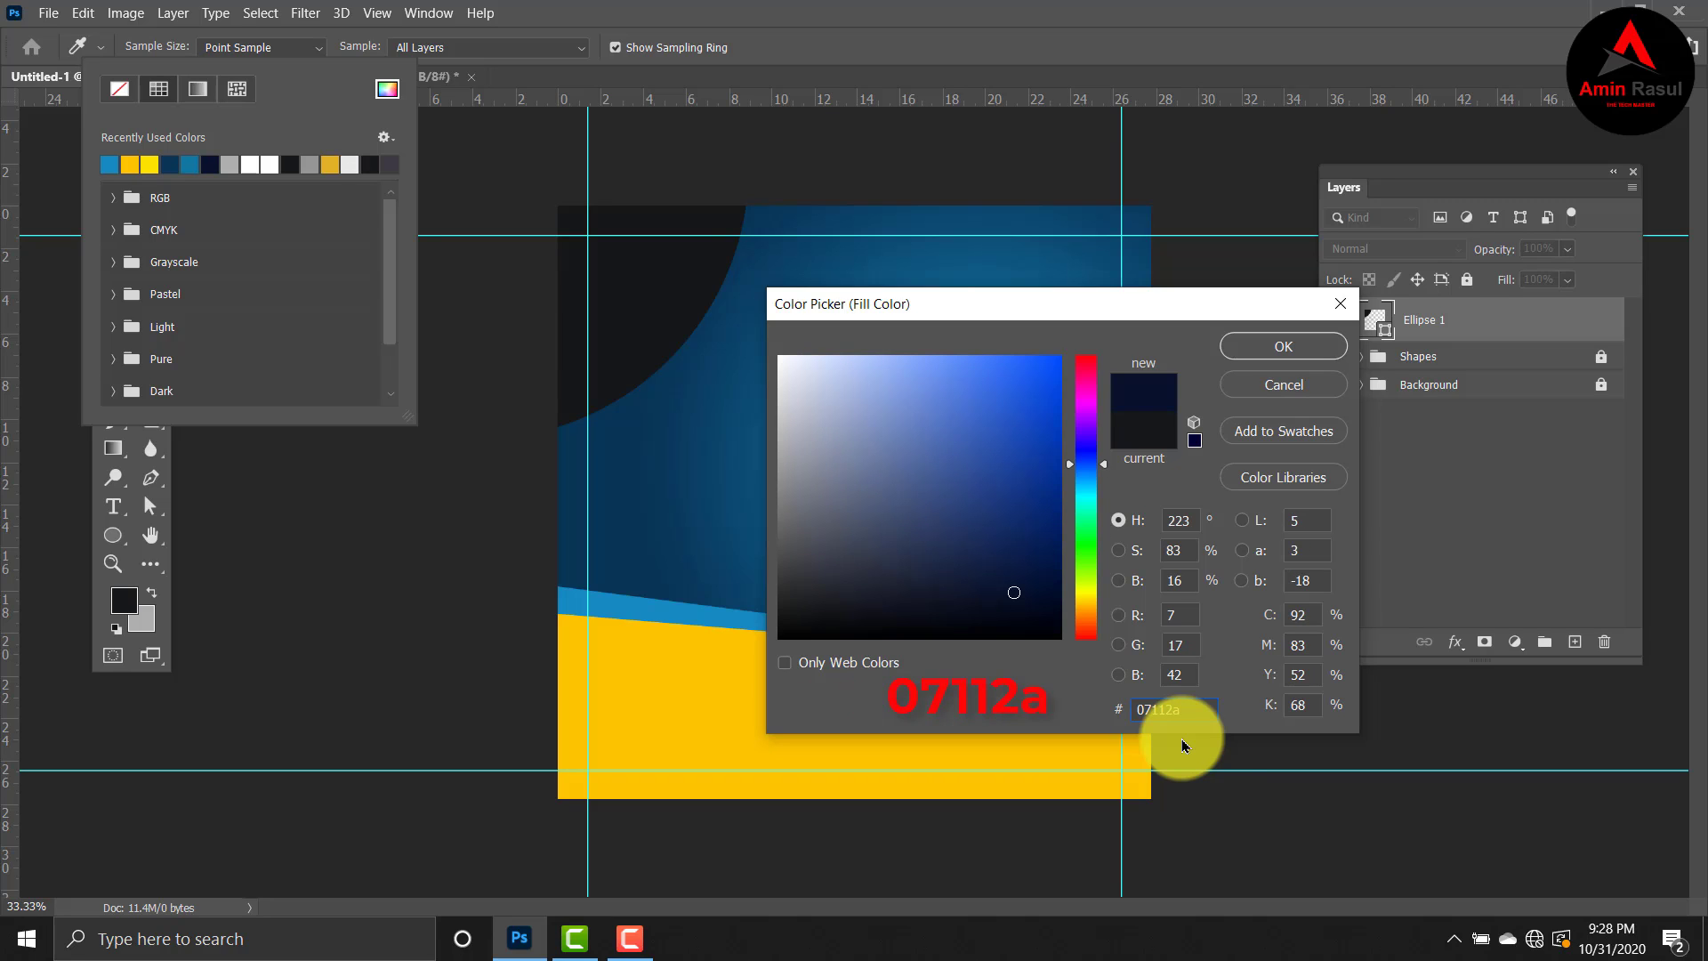
pyautogui.moveTo(1182, 709); pyautogui.dragTo(1121, 714)
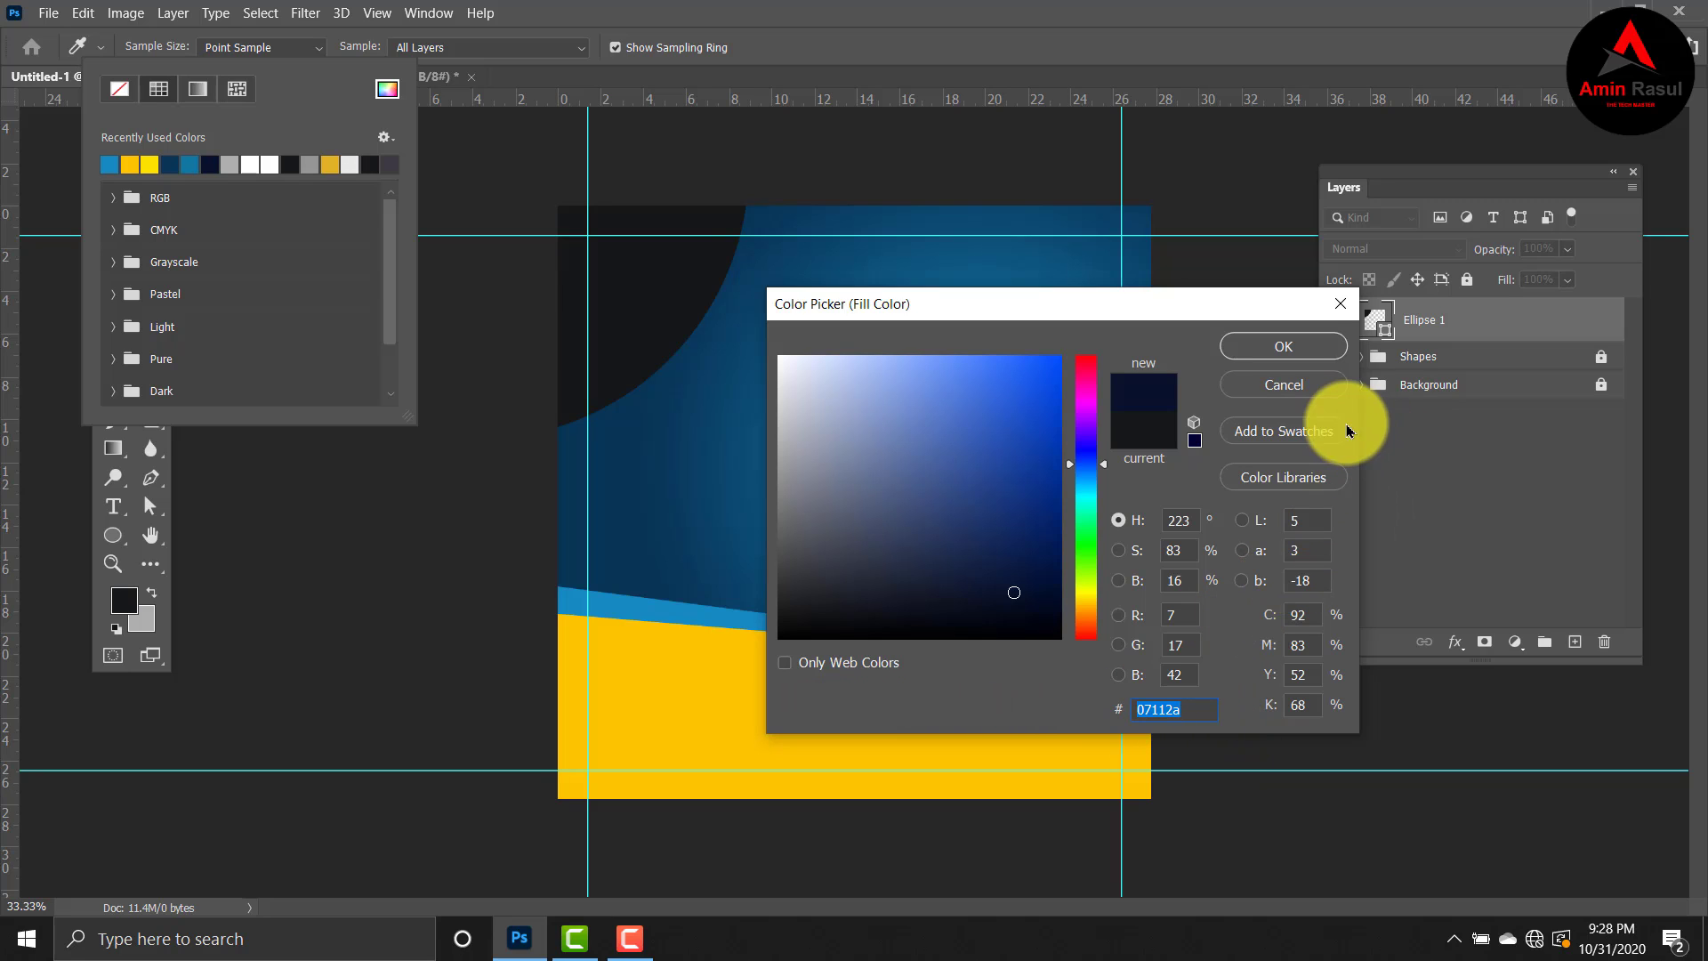
pyautogui.click(1299, 346)
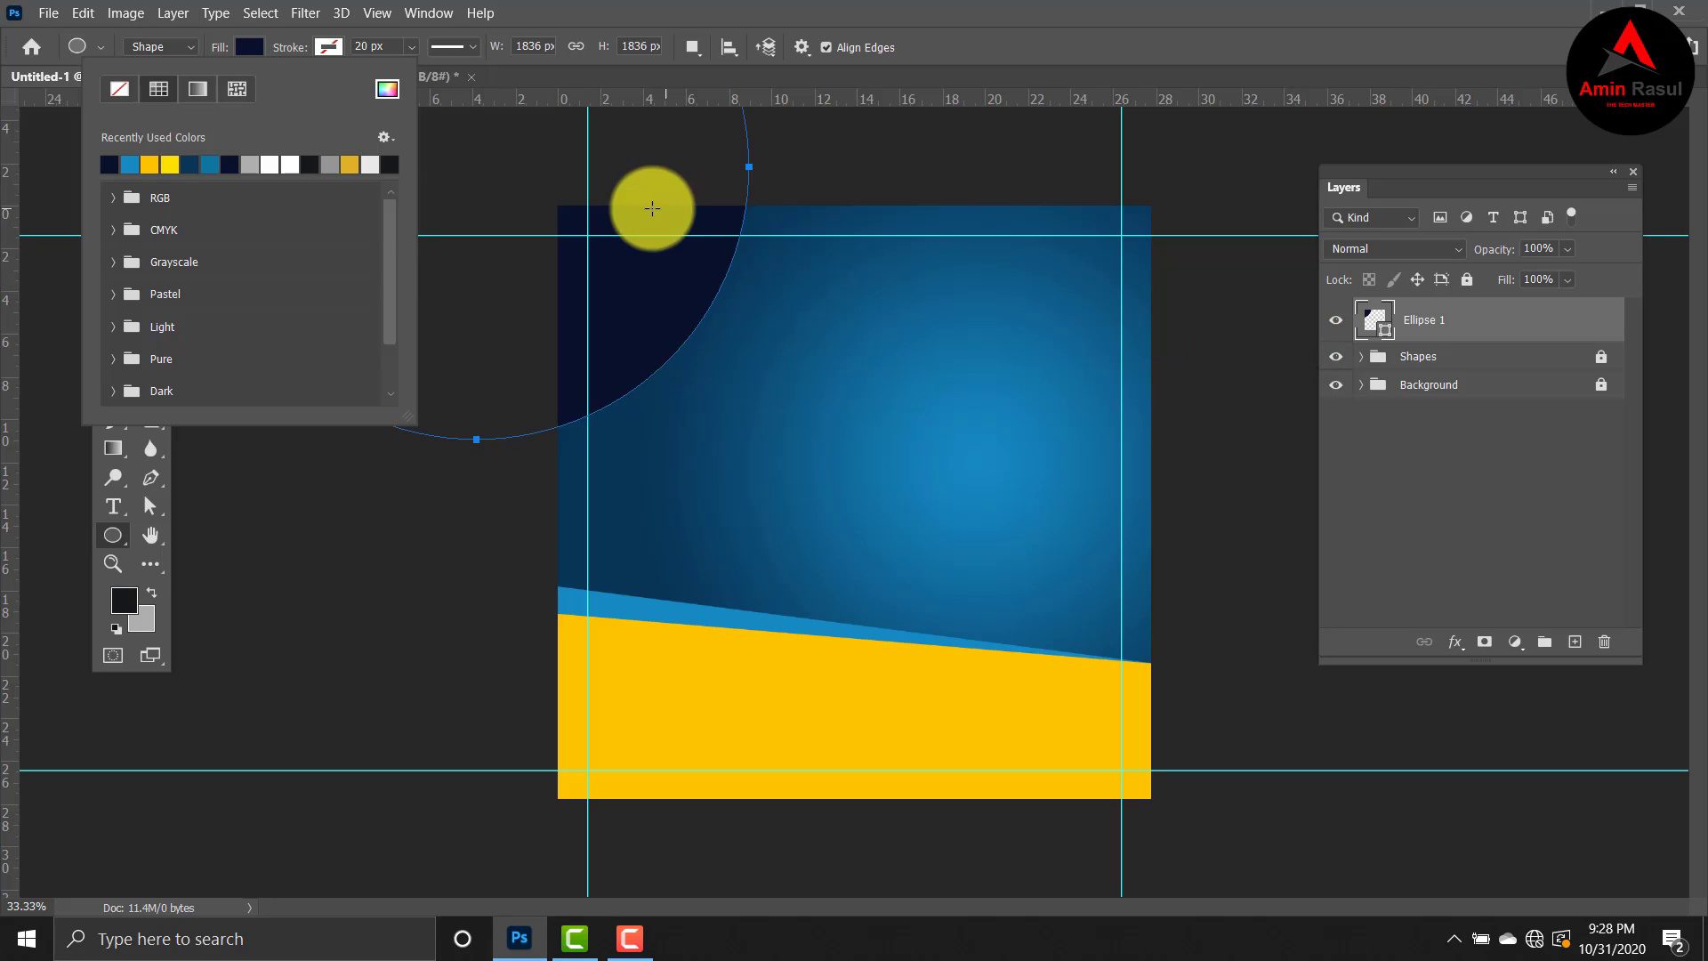
# Step: Move the navy circle down and right until it ends just above the blue strip and reaches slightly past the canvas's centre
pyautogui.press('v')
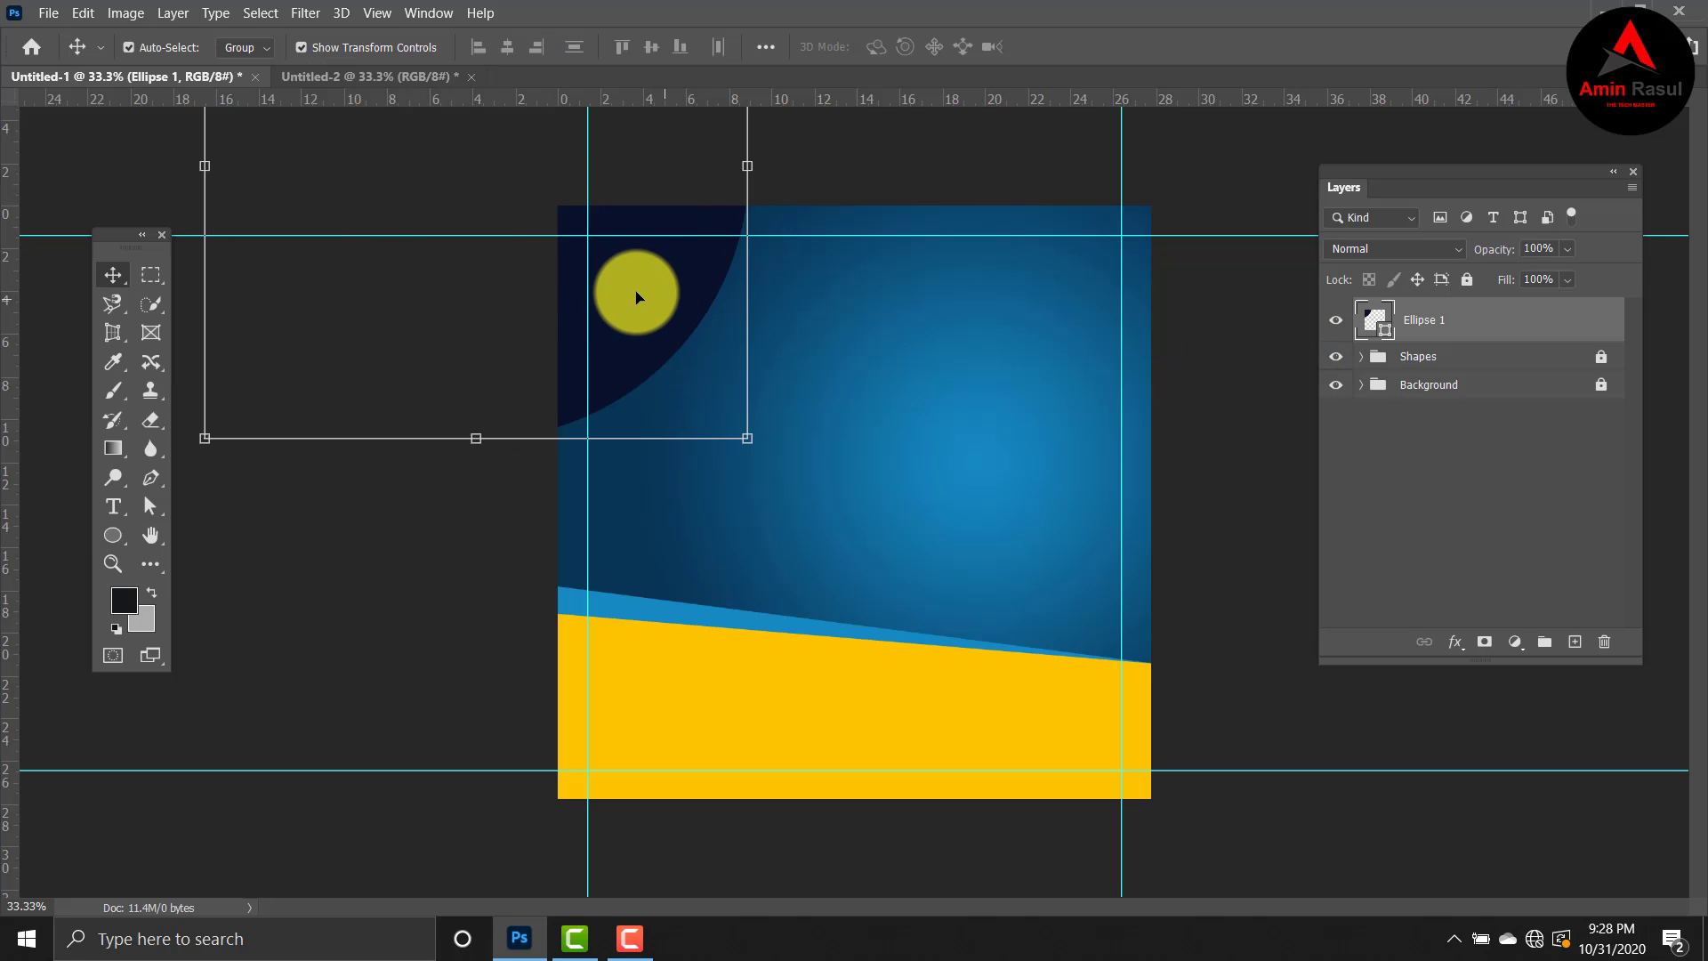
pyautogui.moveTo(632, 290); pyautogui.dragTo(708, 428)
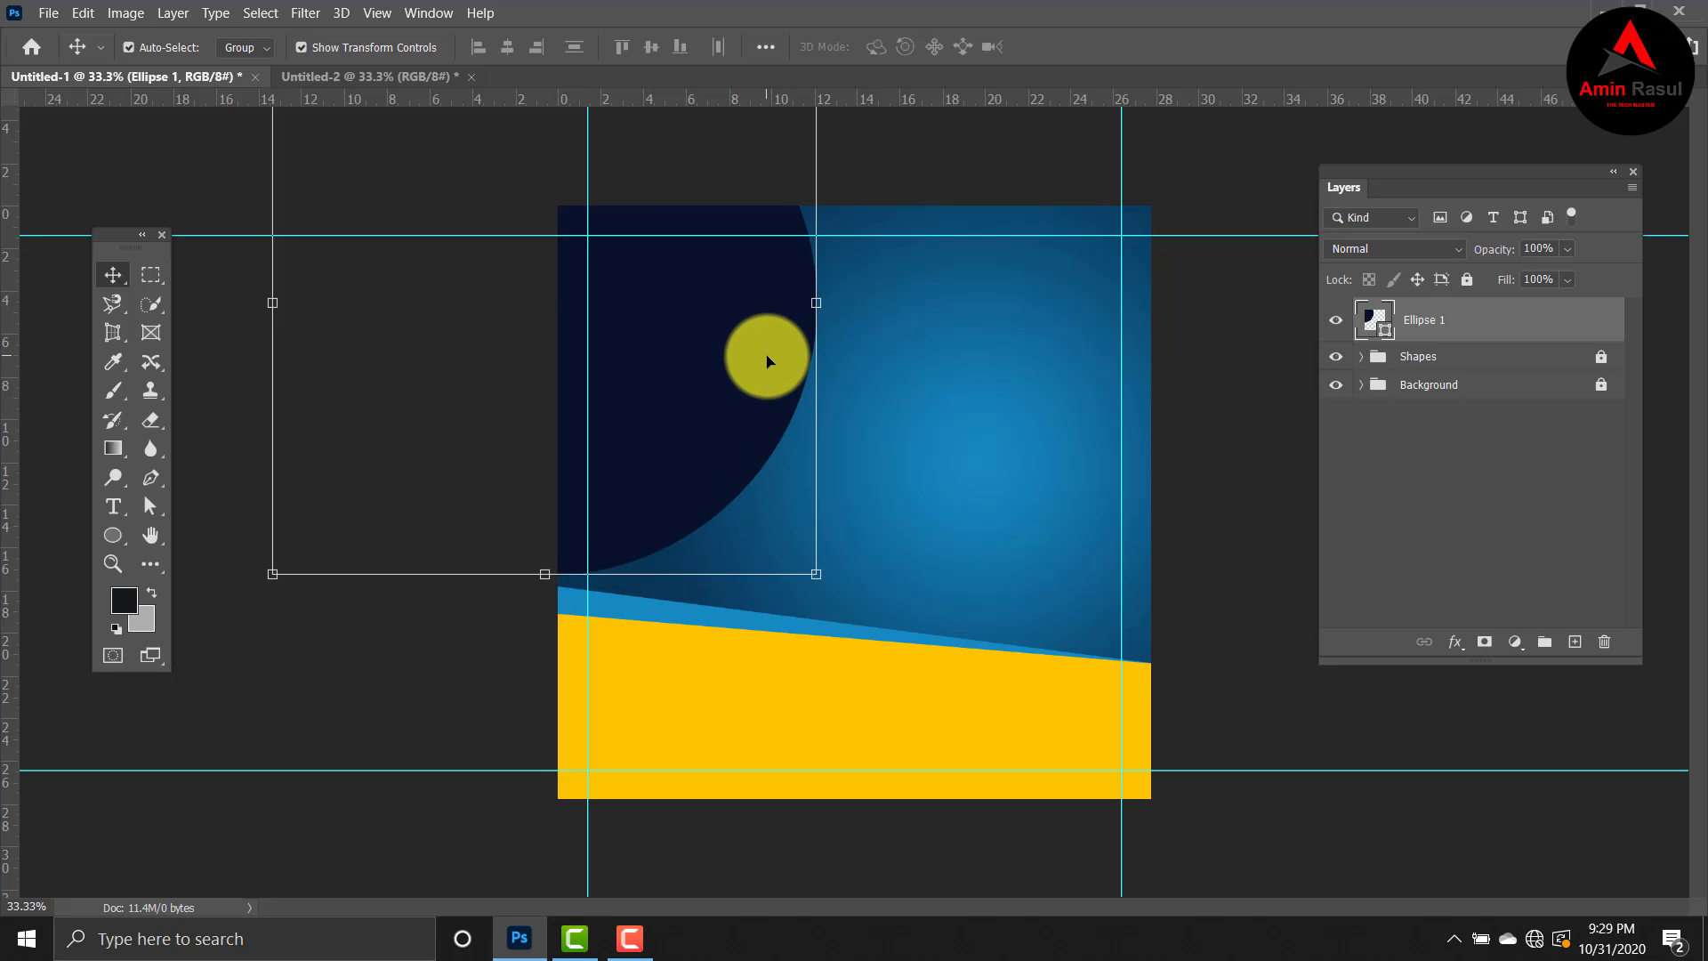
pyautogui.moveTo(766, 362); pyautogui.dragTo(824, 362)
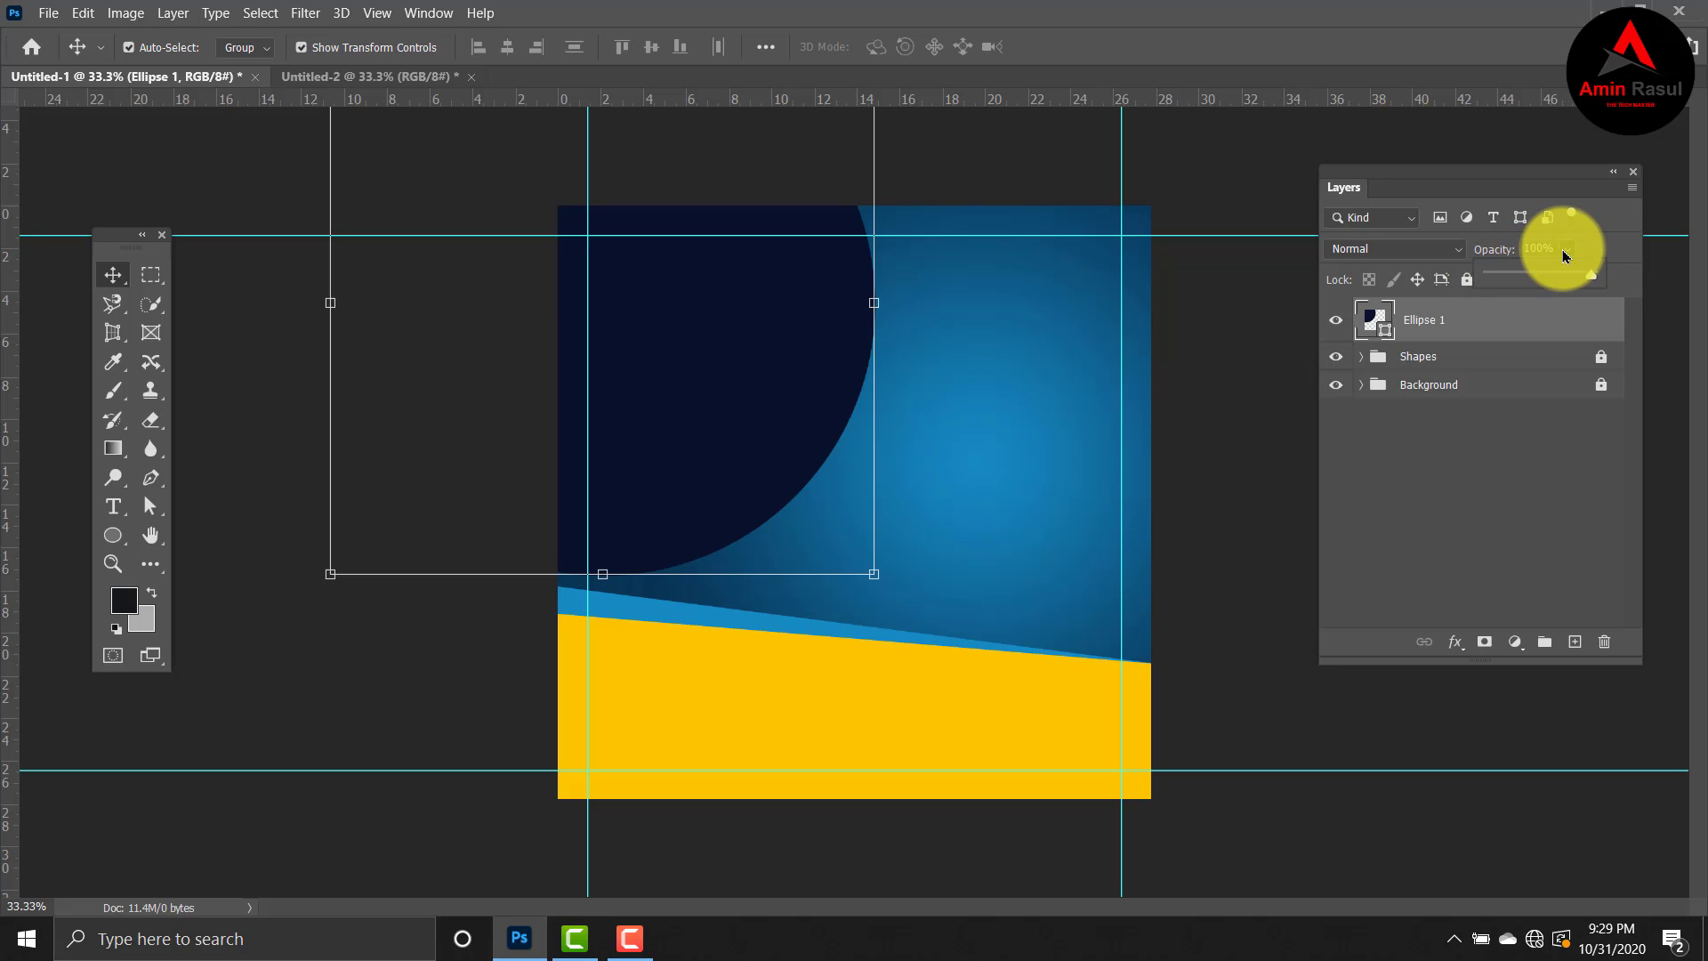
# Step: Lower the opacity of the Ellipse 1 layer to 30% and lock the layer
pyautogui.moveTo(1548, 267); pyautogui.dragTo(1526, 279)
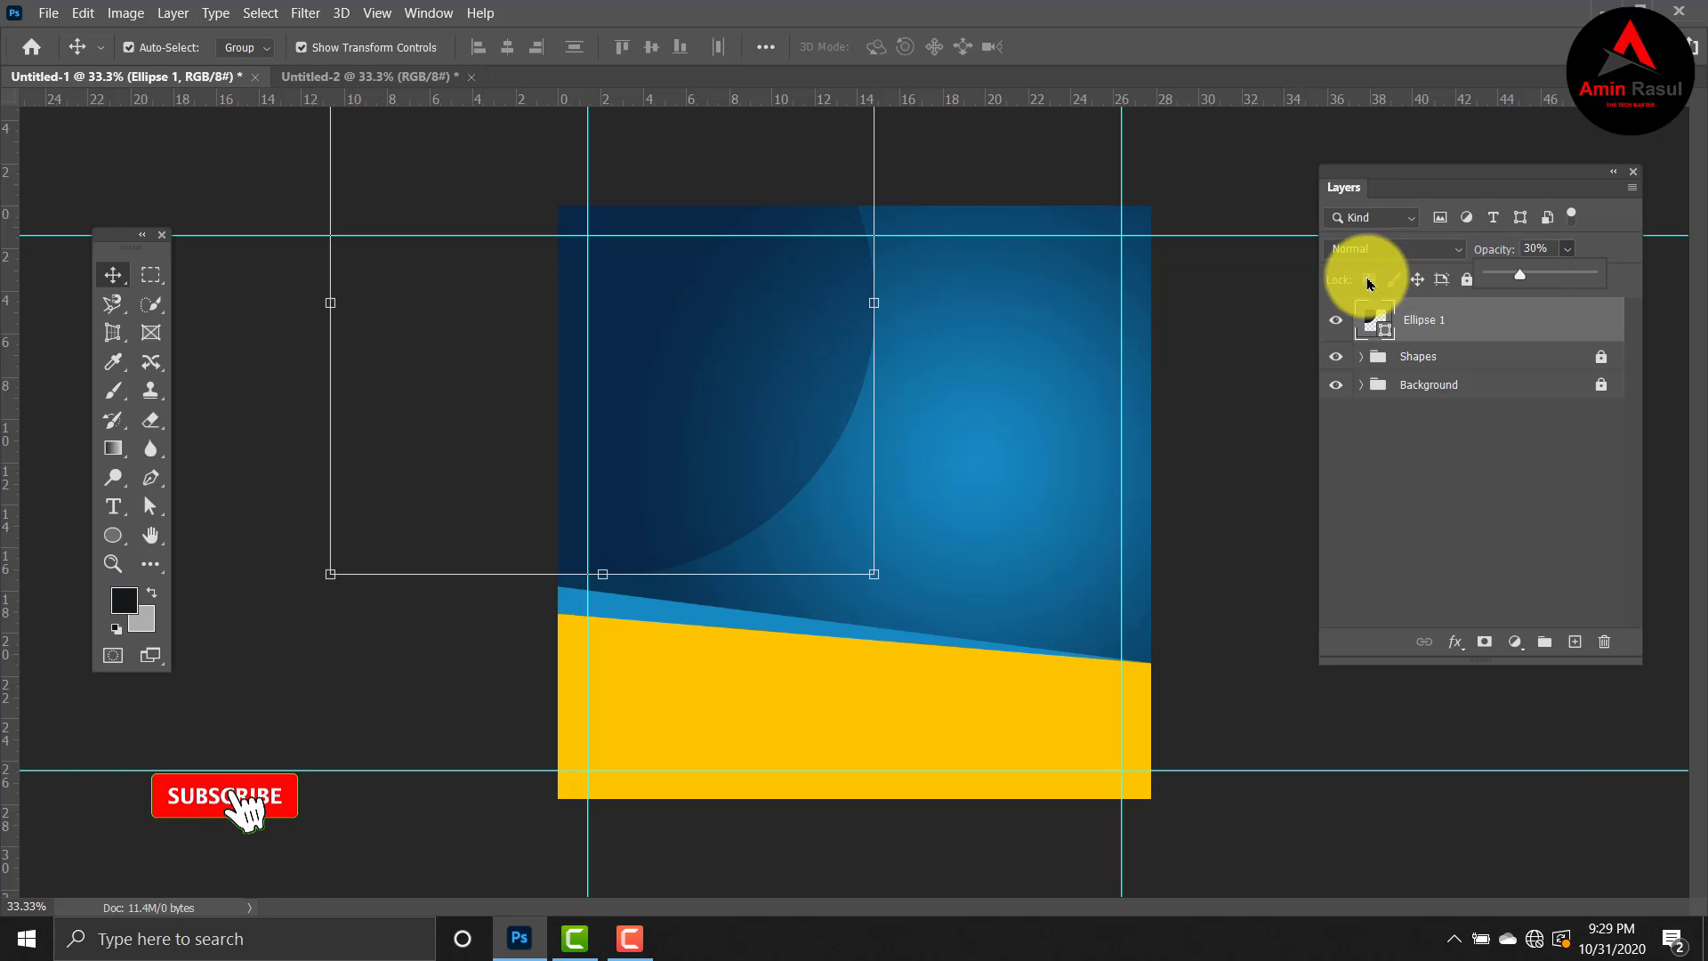
pyautogui.click(1259, 316)
pyautogui.click(1259, 316)
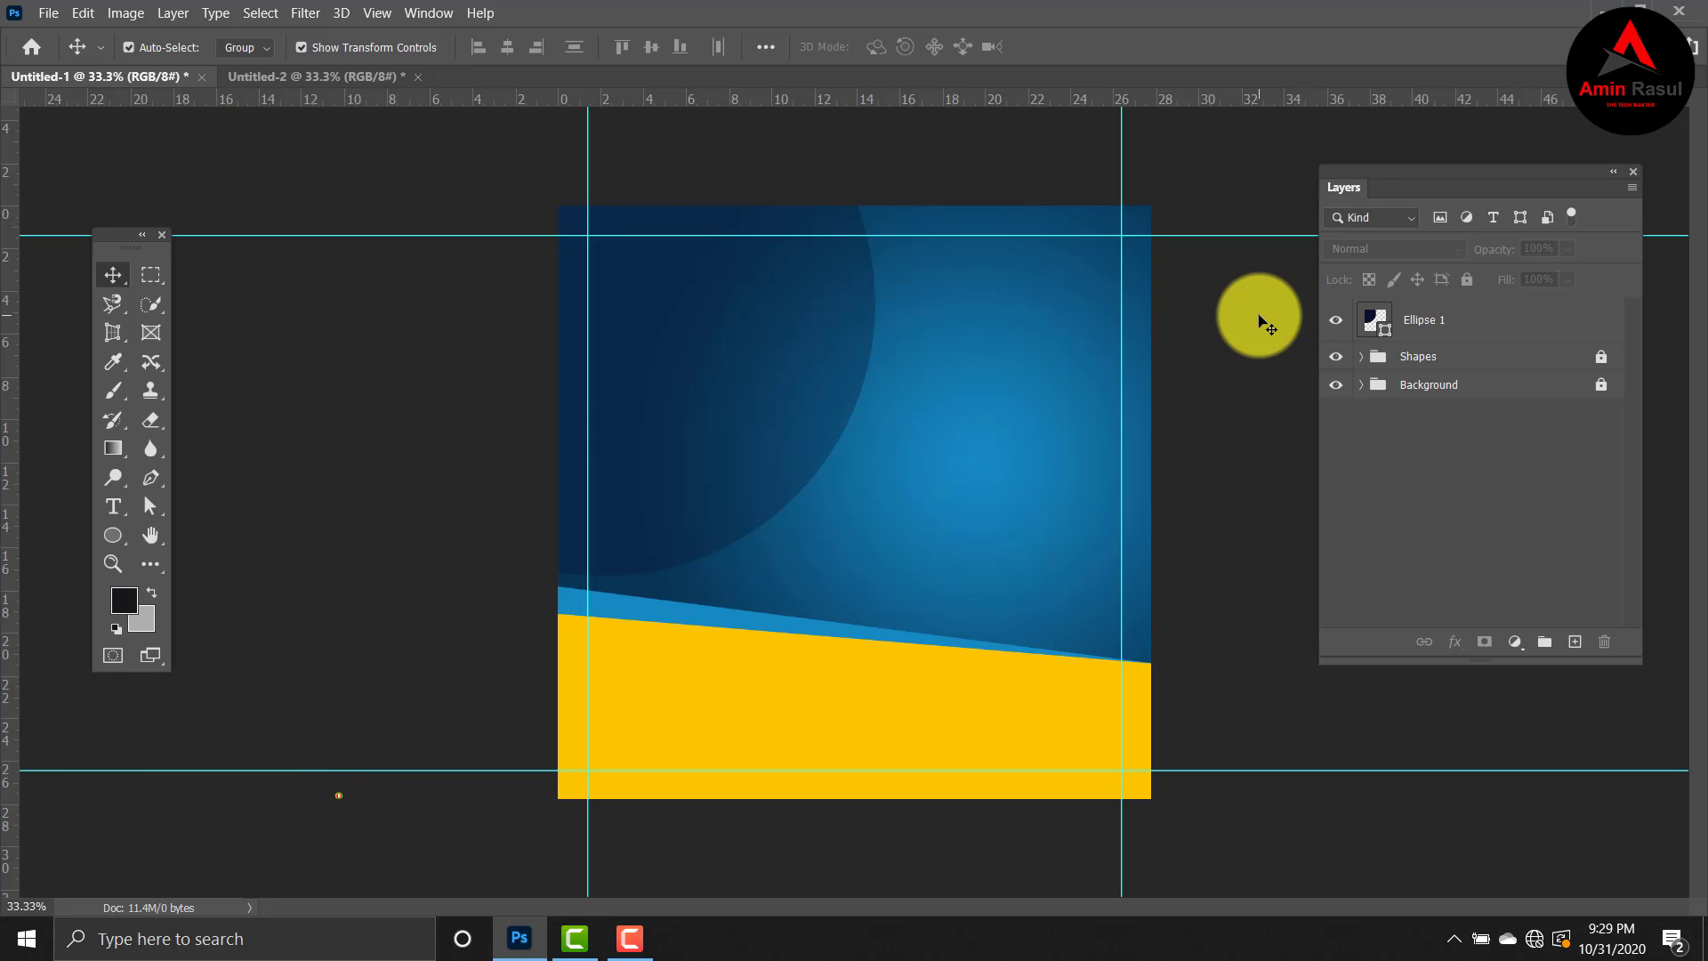
pyautogui.click(774, 312)
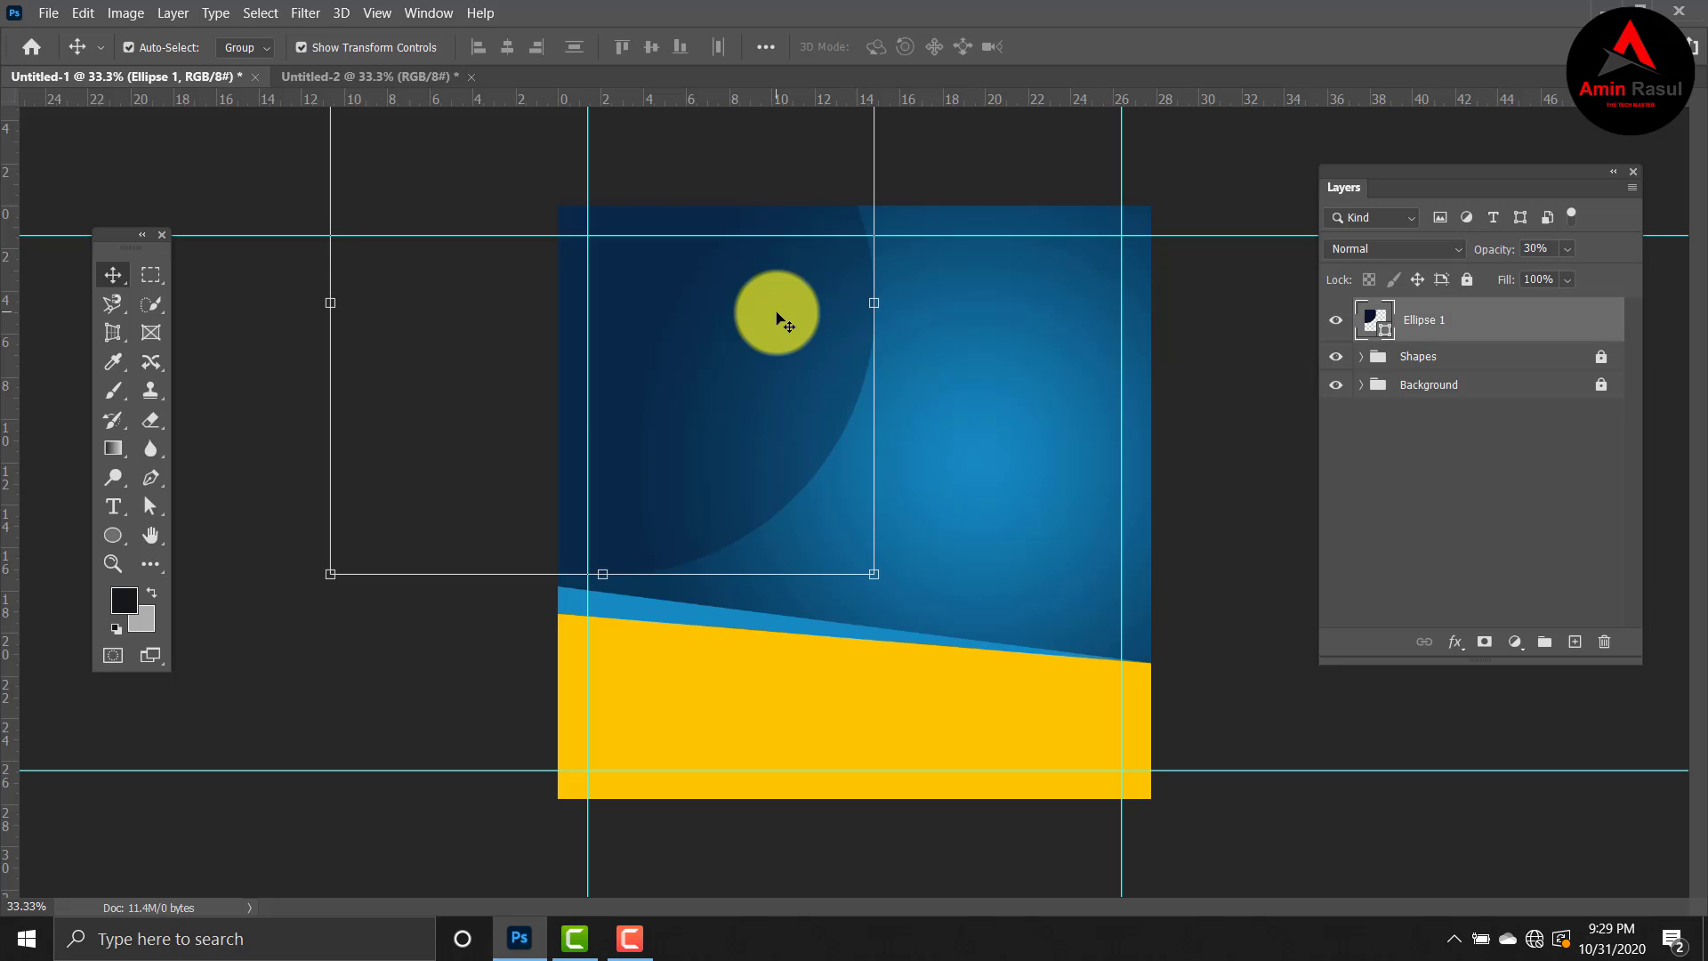
pyautogui.click(1465, 285)
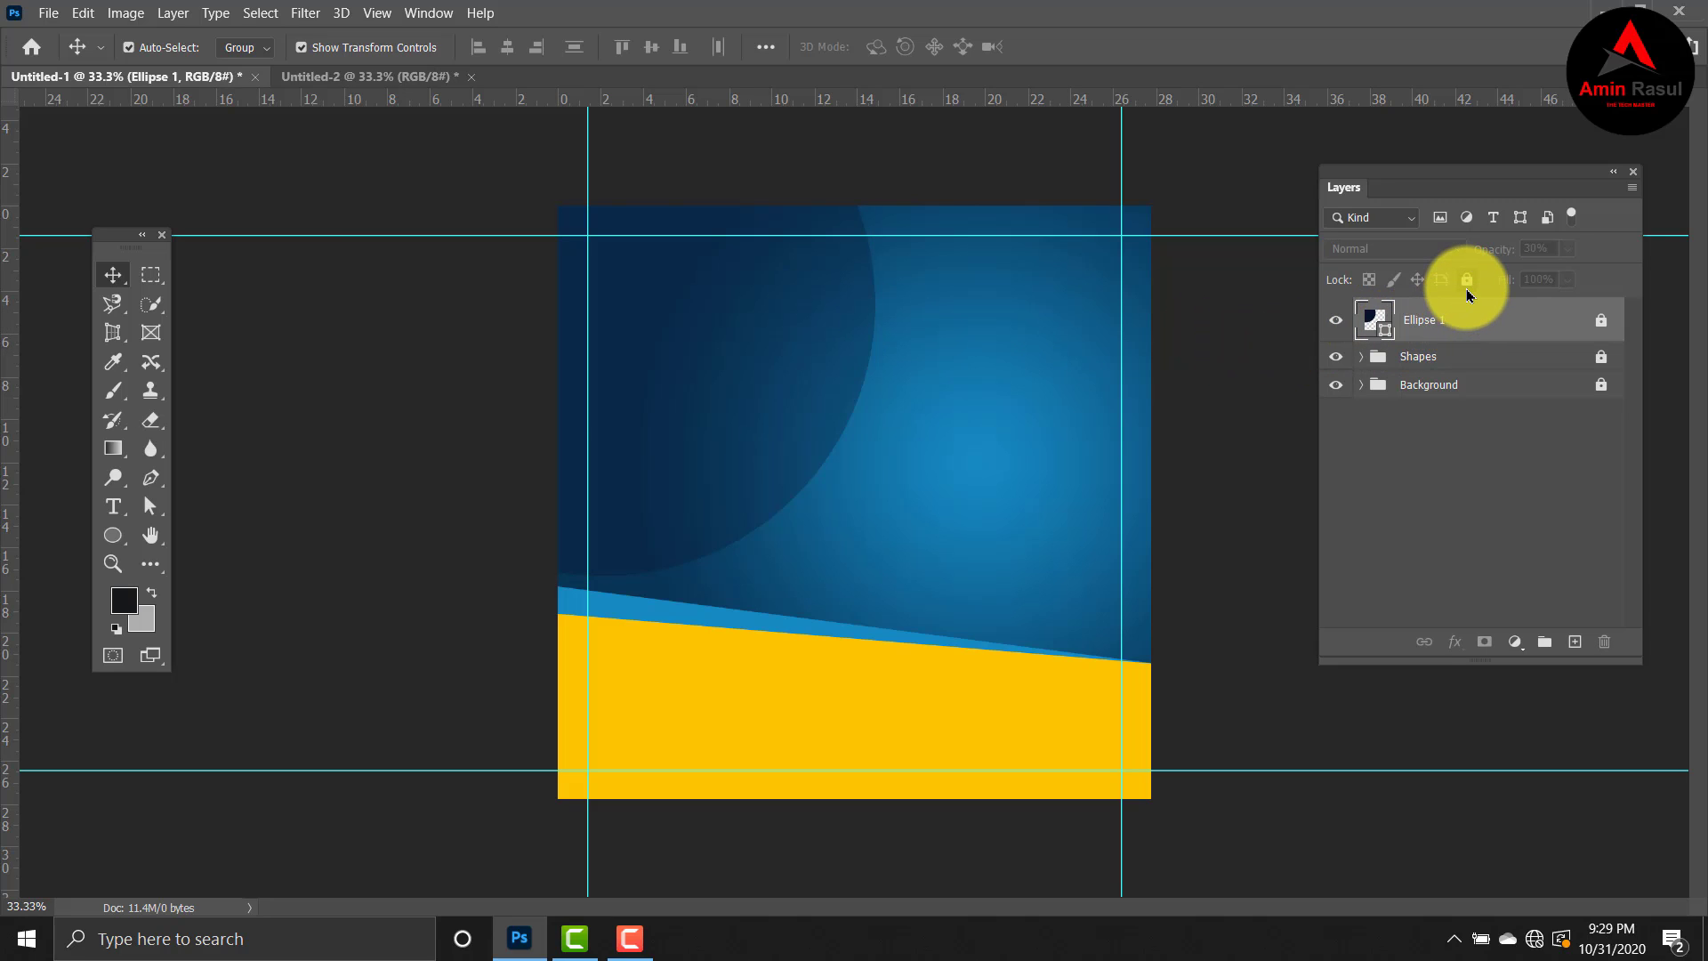
# Step: Add a horizontal Lorem Ipsum text in the upper-left area of the canvas, over the navy circle, and select all its text
pyautogui.click(119, 507)
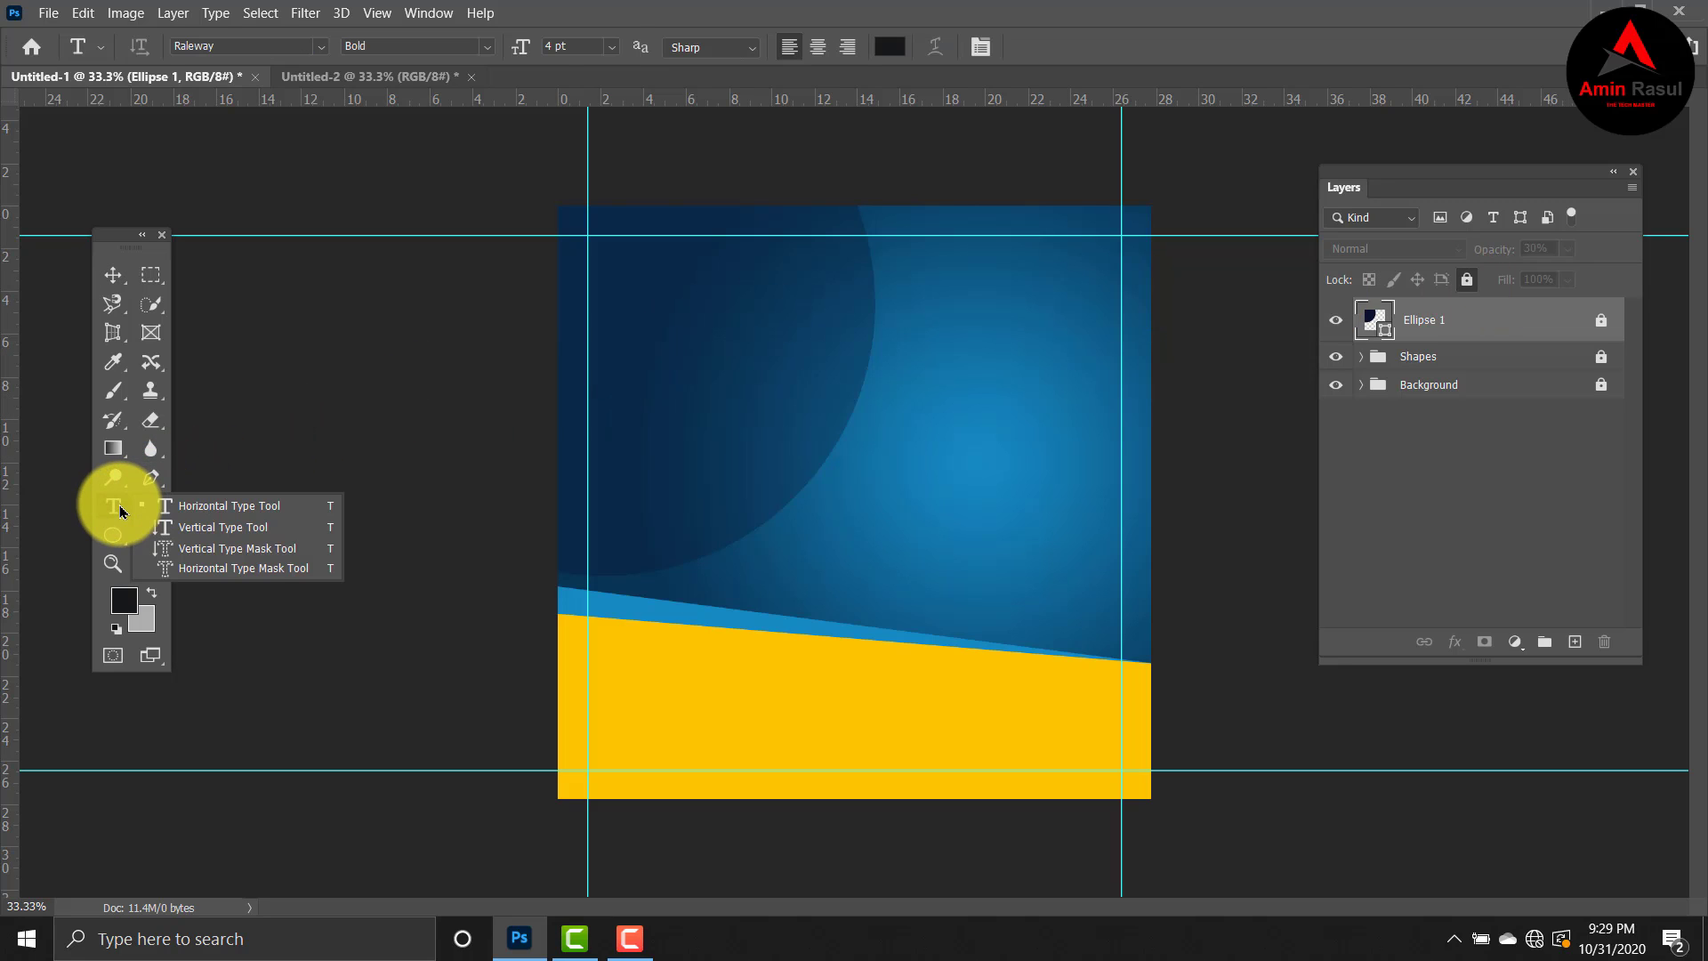
pyautogui.click(182, 513)
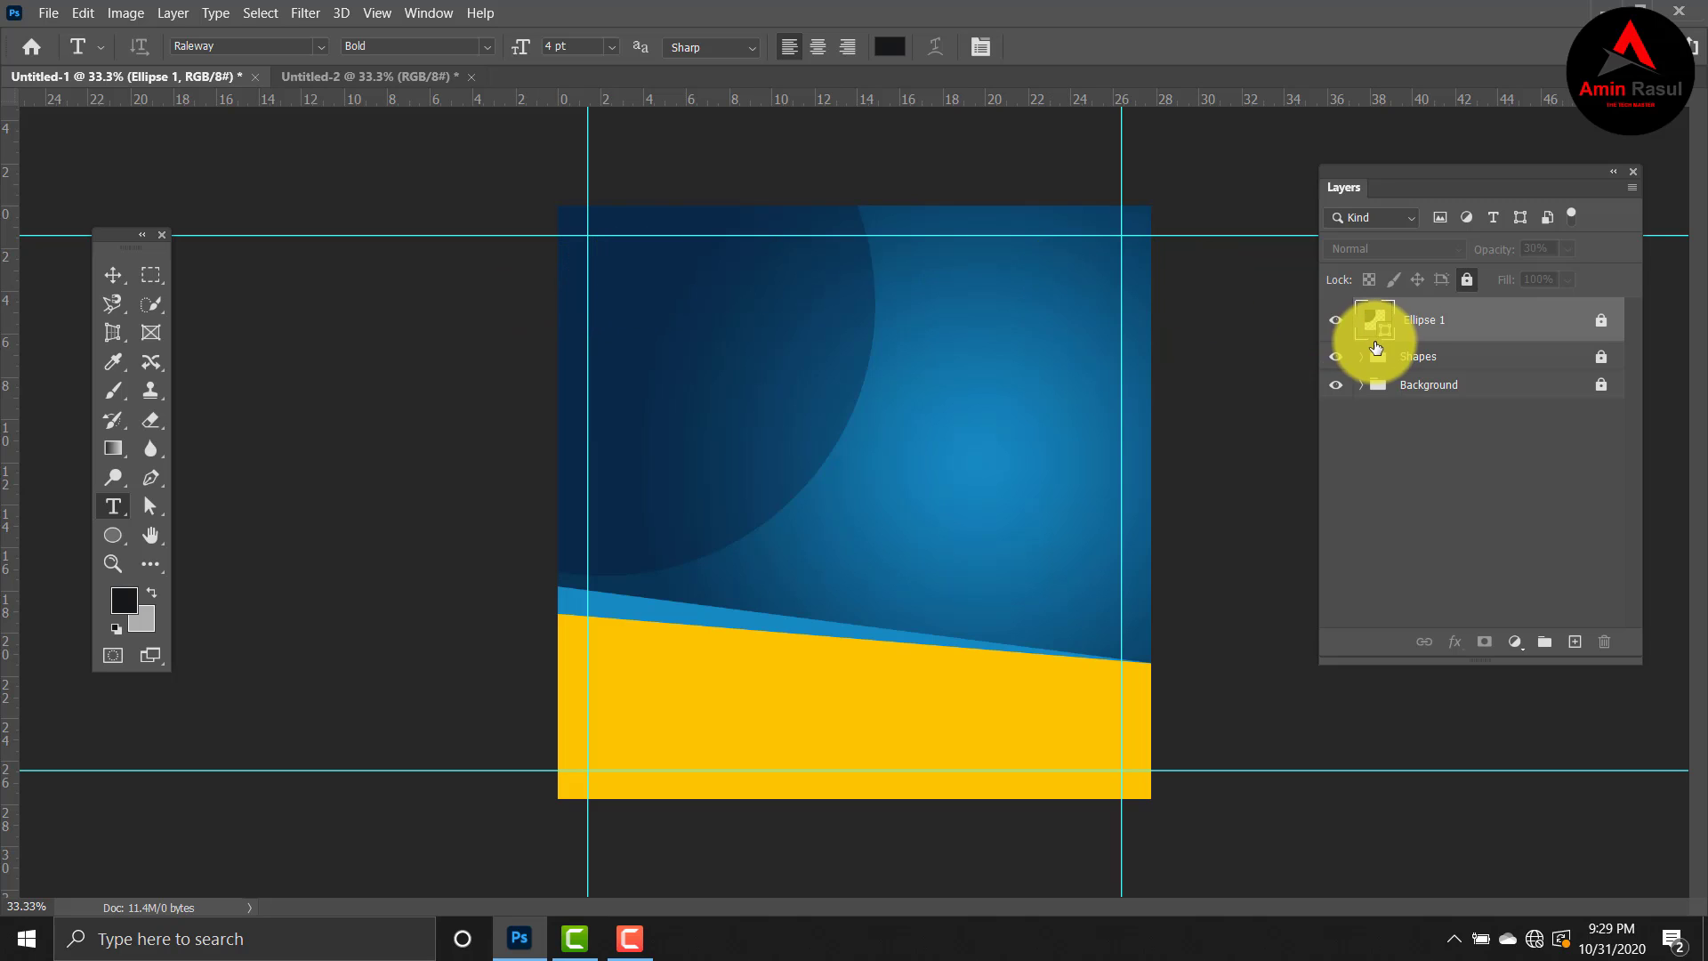
pyautogui.click(626, 298)
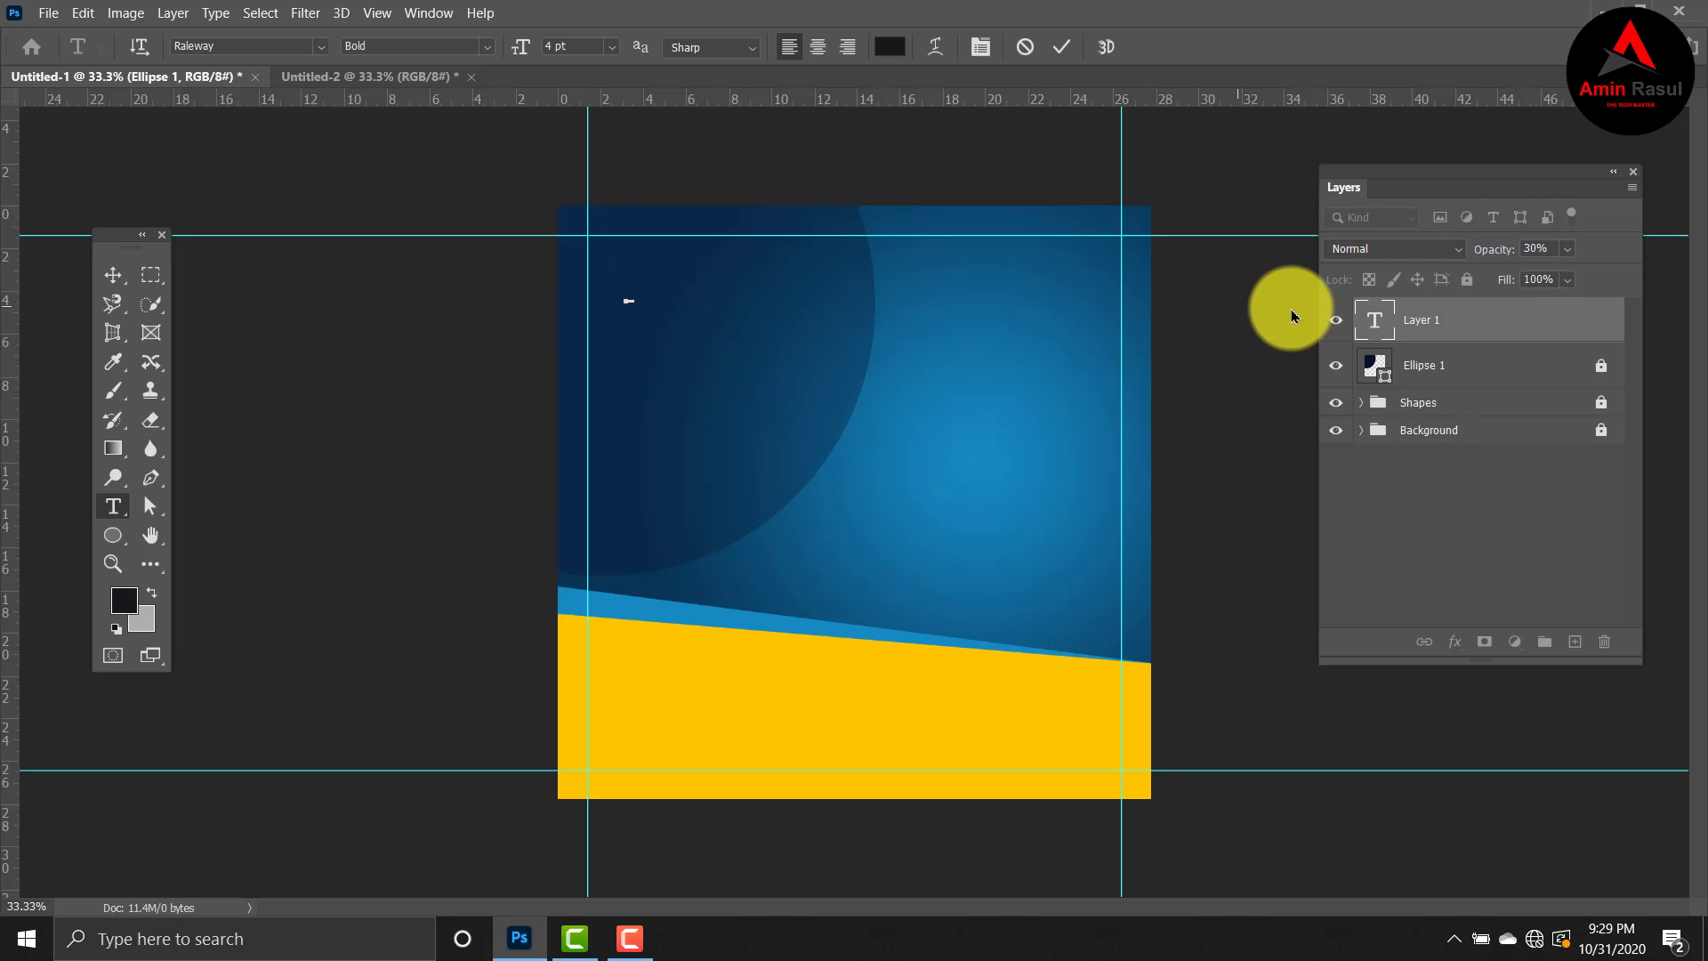
pyautogui.click(1381, 326)
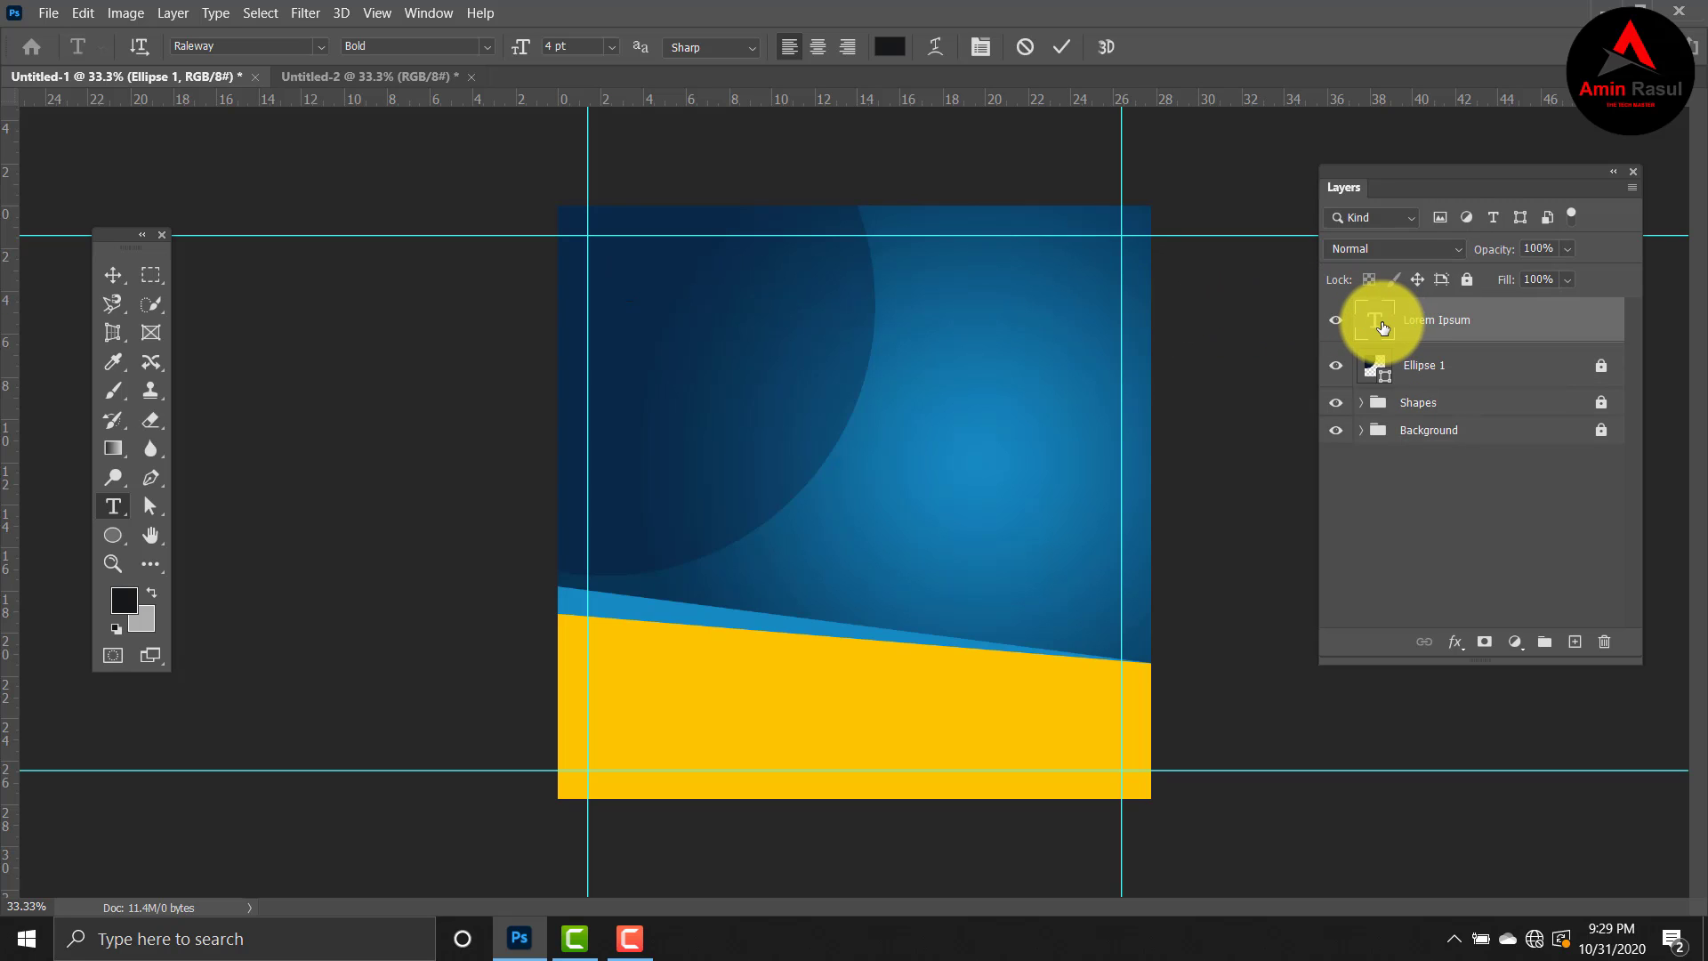
pyautogui.doubleClick(1381, 326)
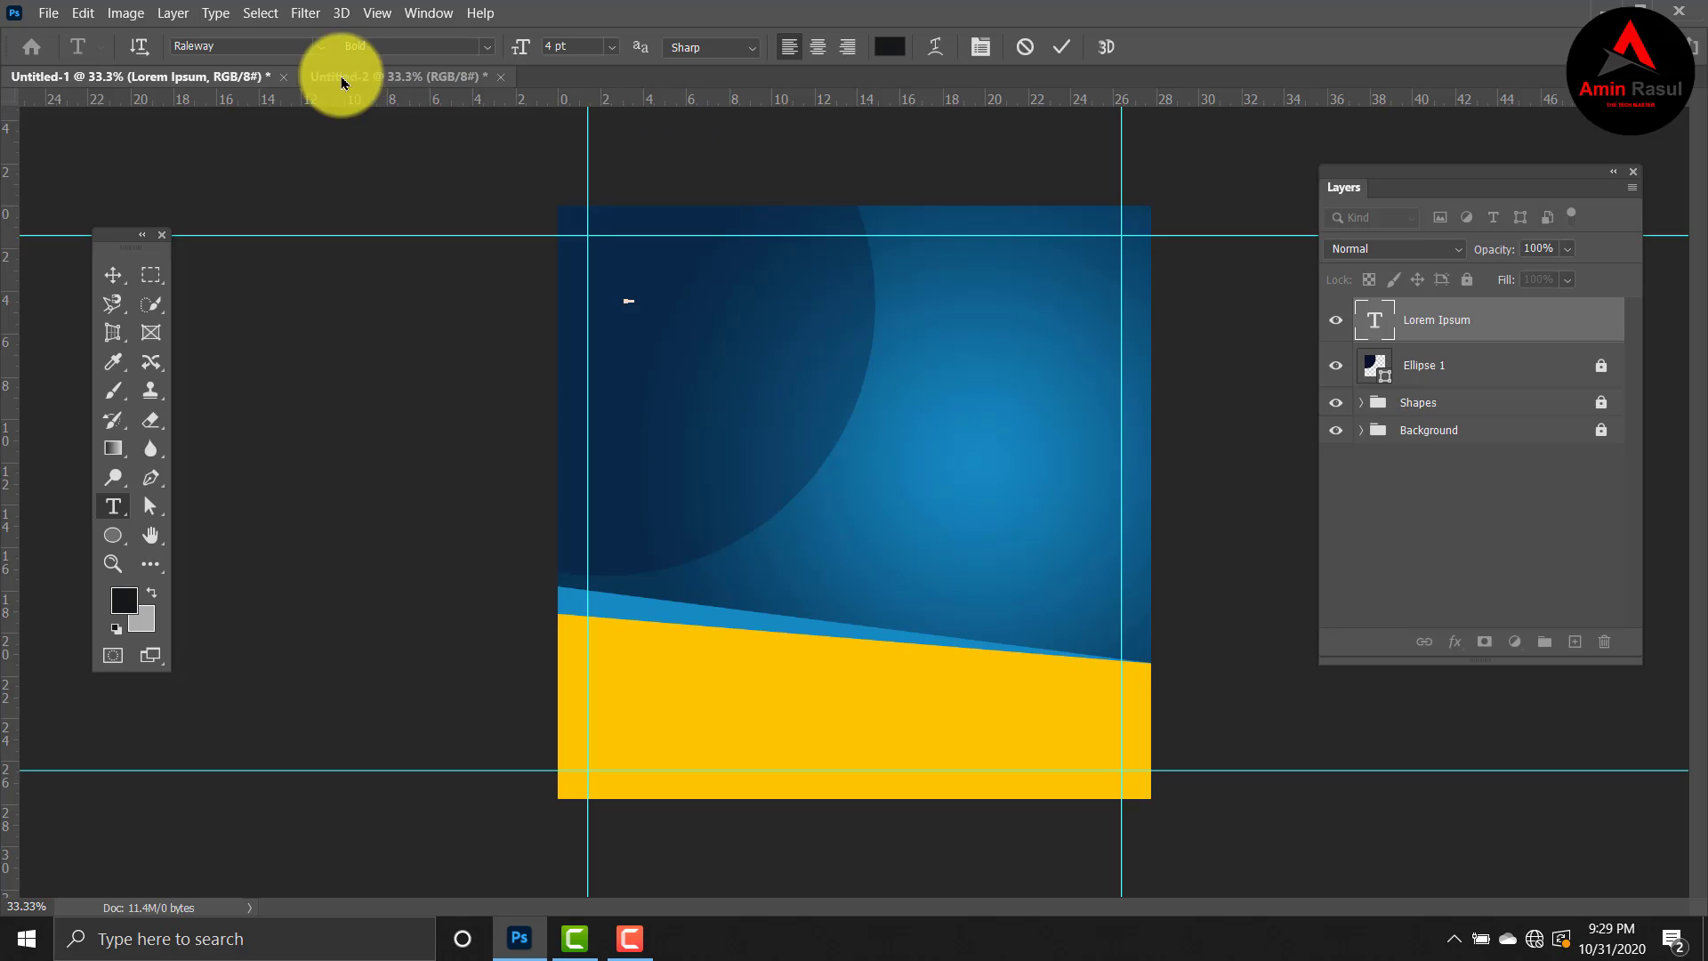
# Step: Set the Lorem Ipsum text's font to LEMON MILK and its size to 72 pt
pyautogui.click(326, 48)
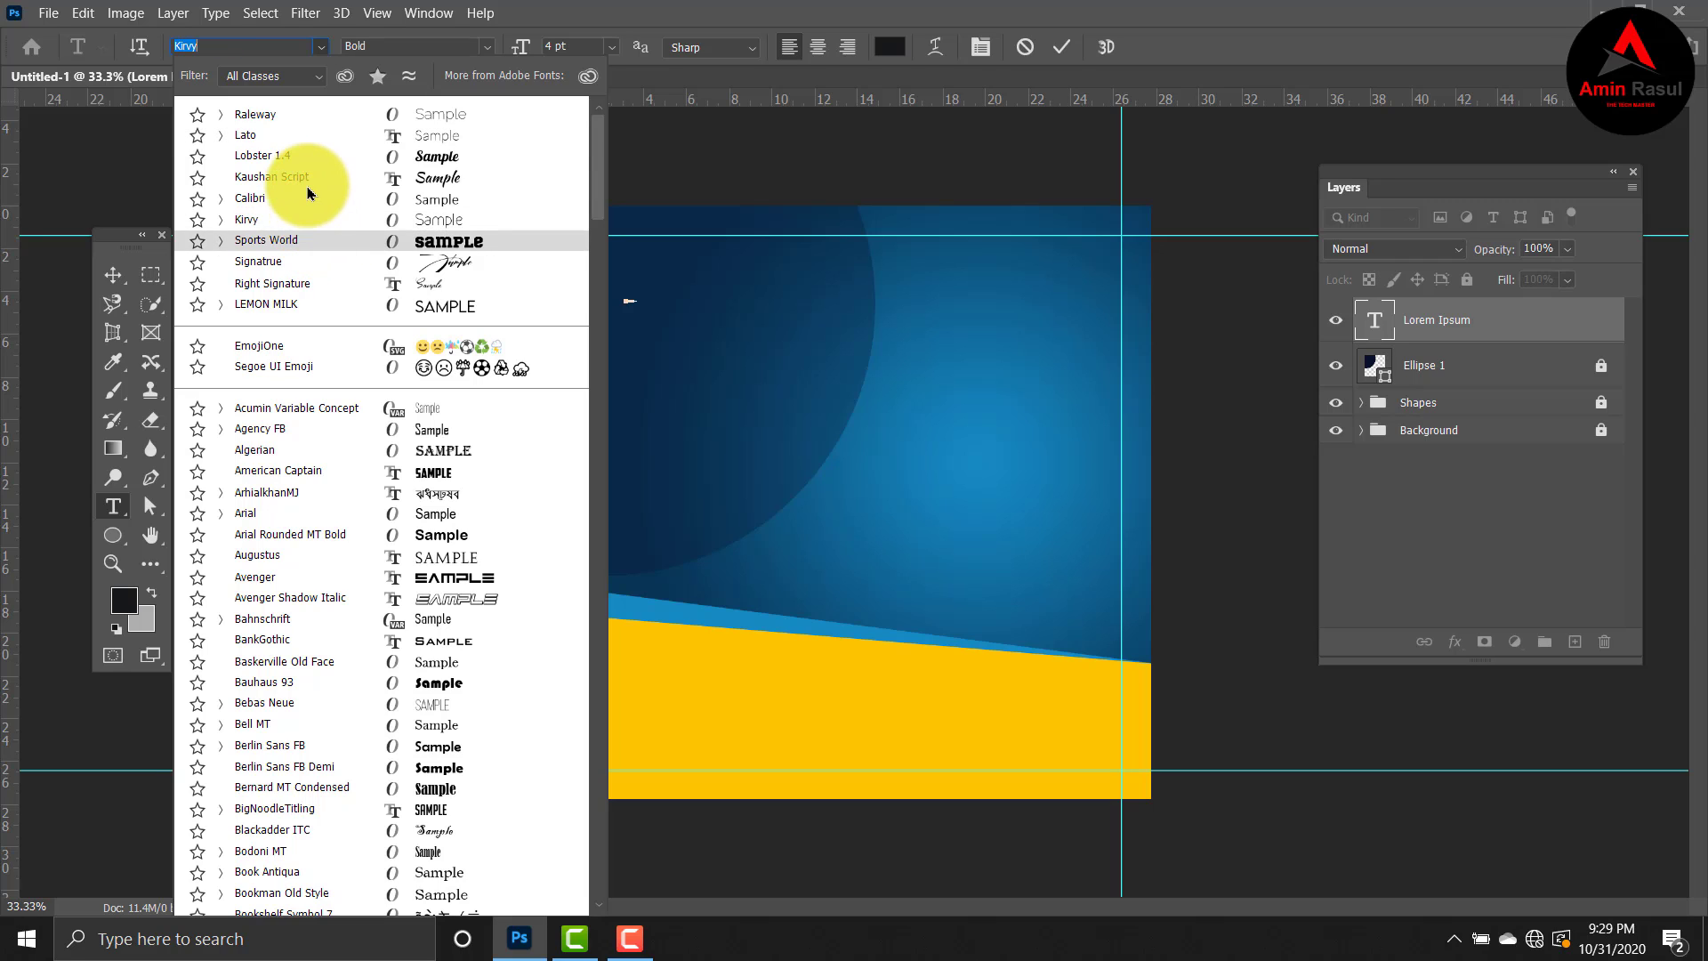
pyautogui.click(290, 301)
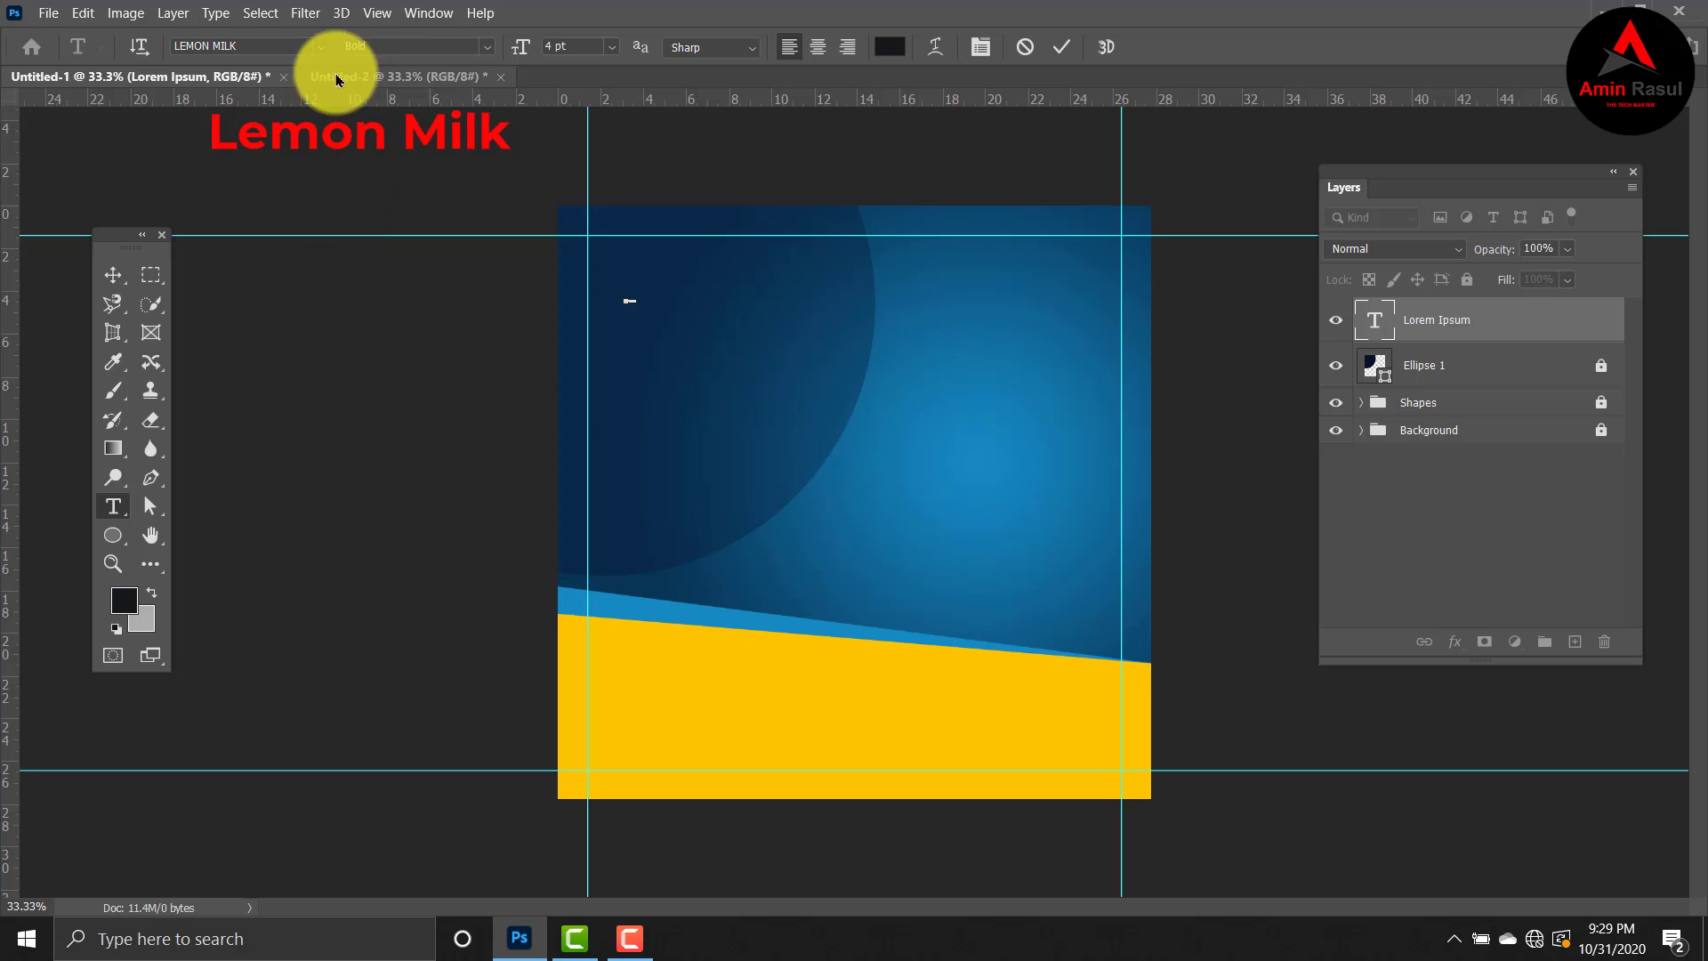
pyautogui.click(611, 46)
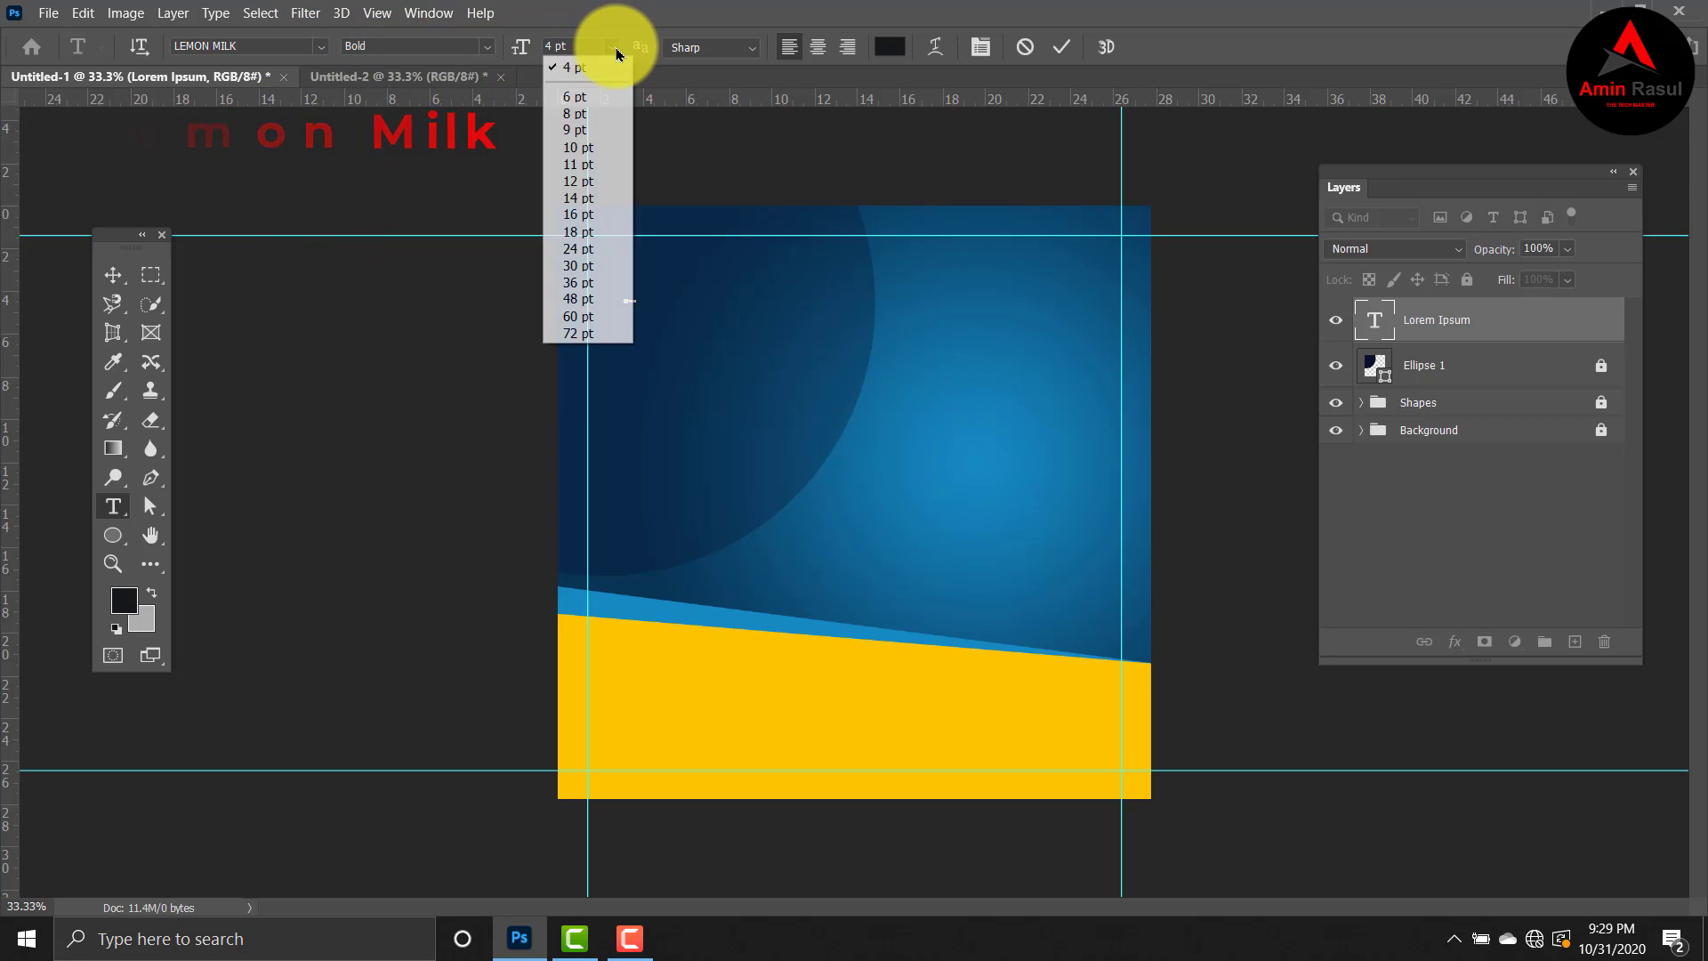
pyautogui.click(587, 316)
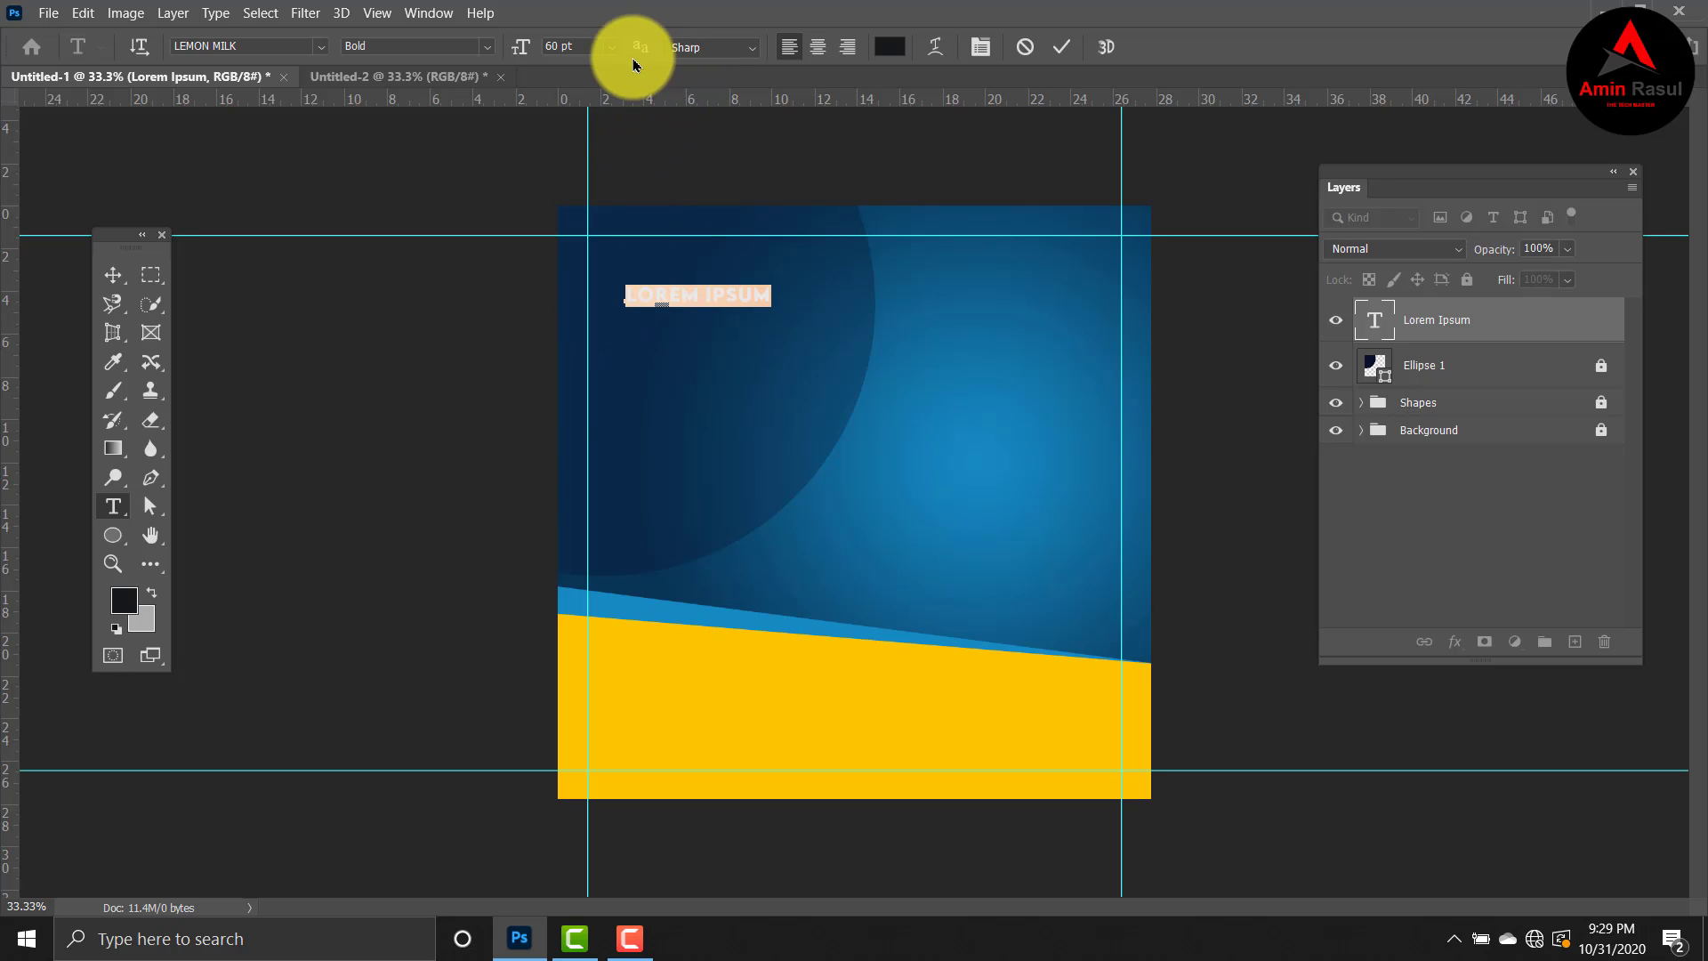
pyautogui.click(611, 46)
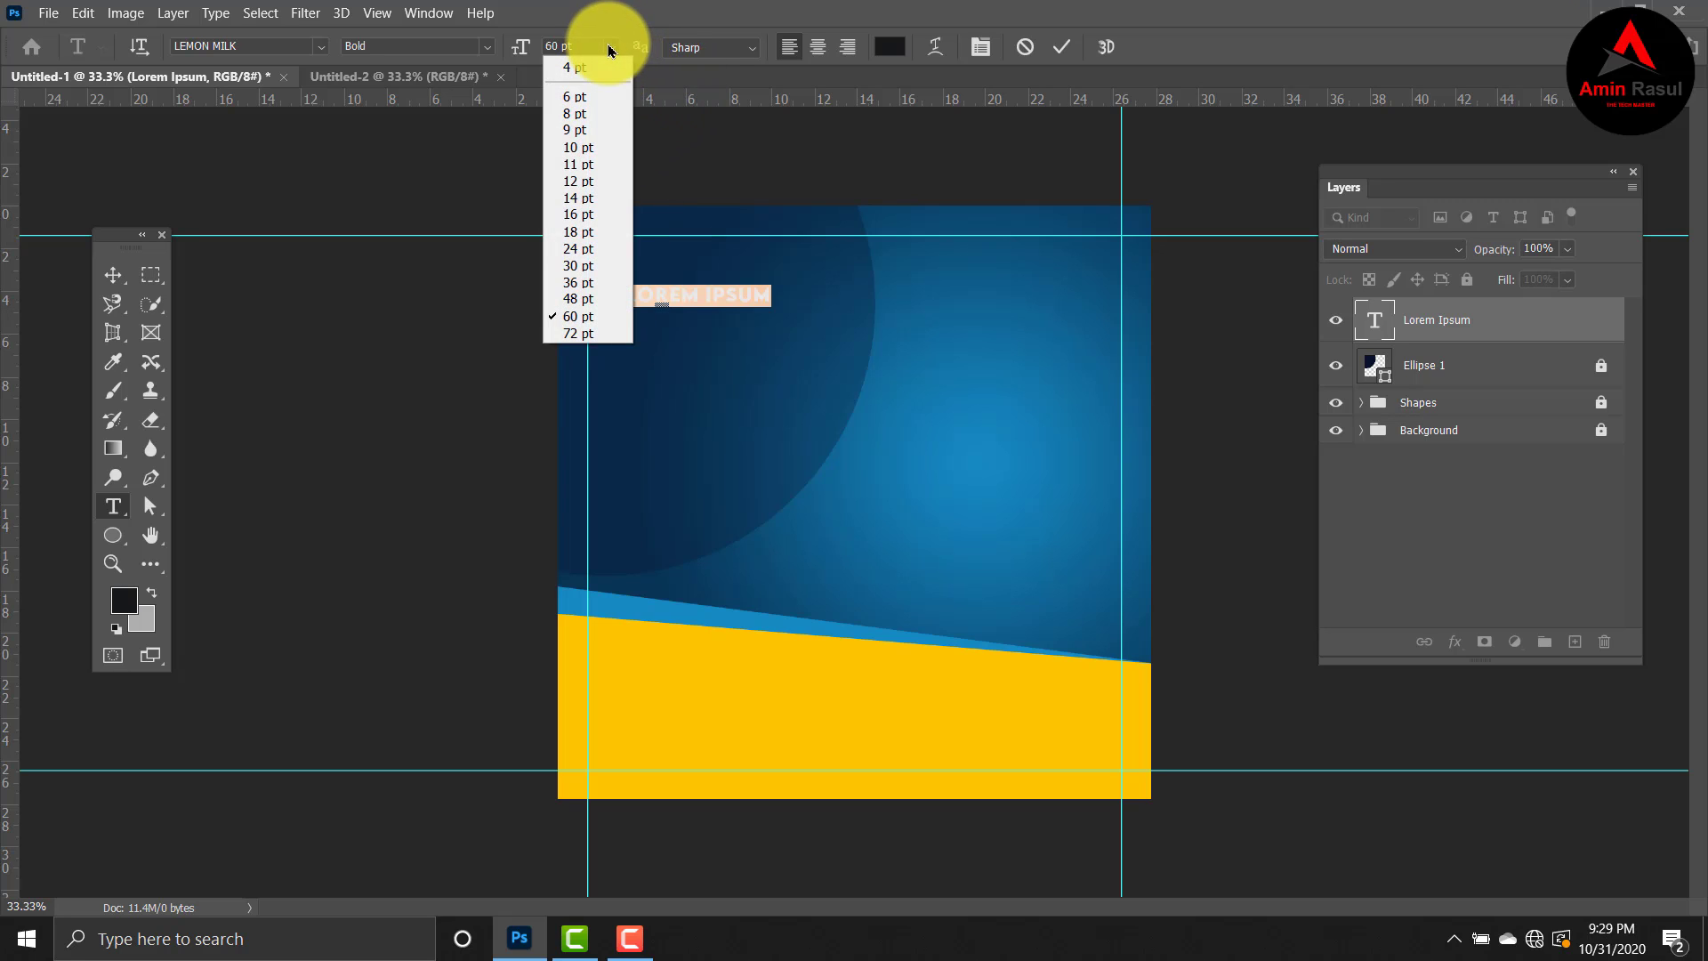
pyautogui.click(578, 333)
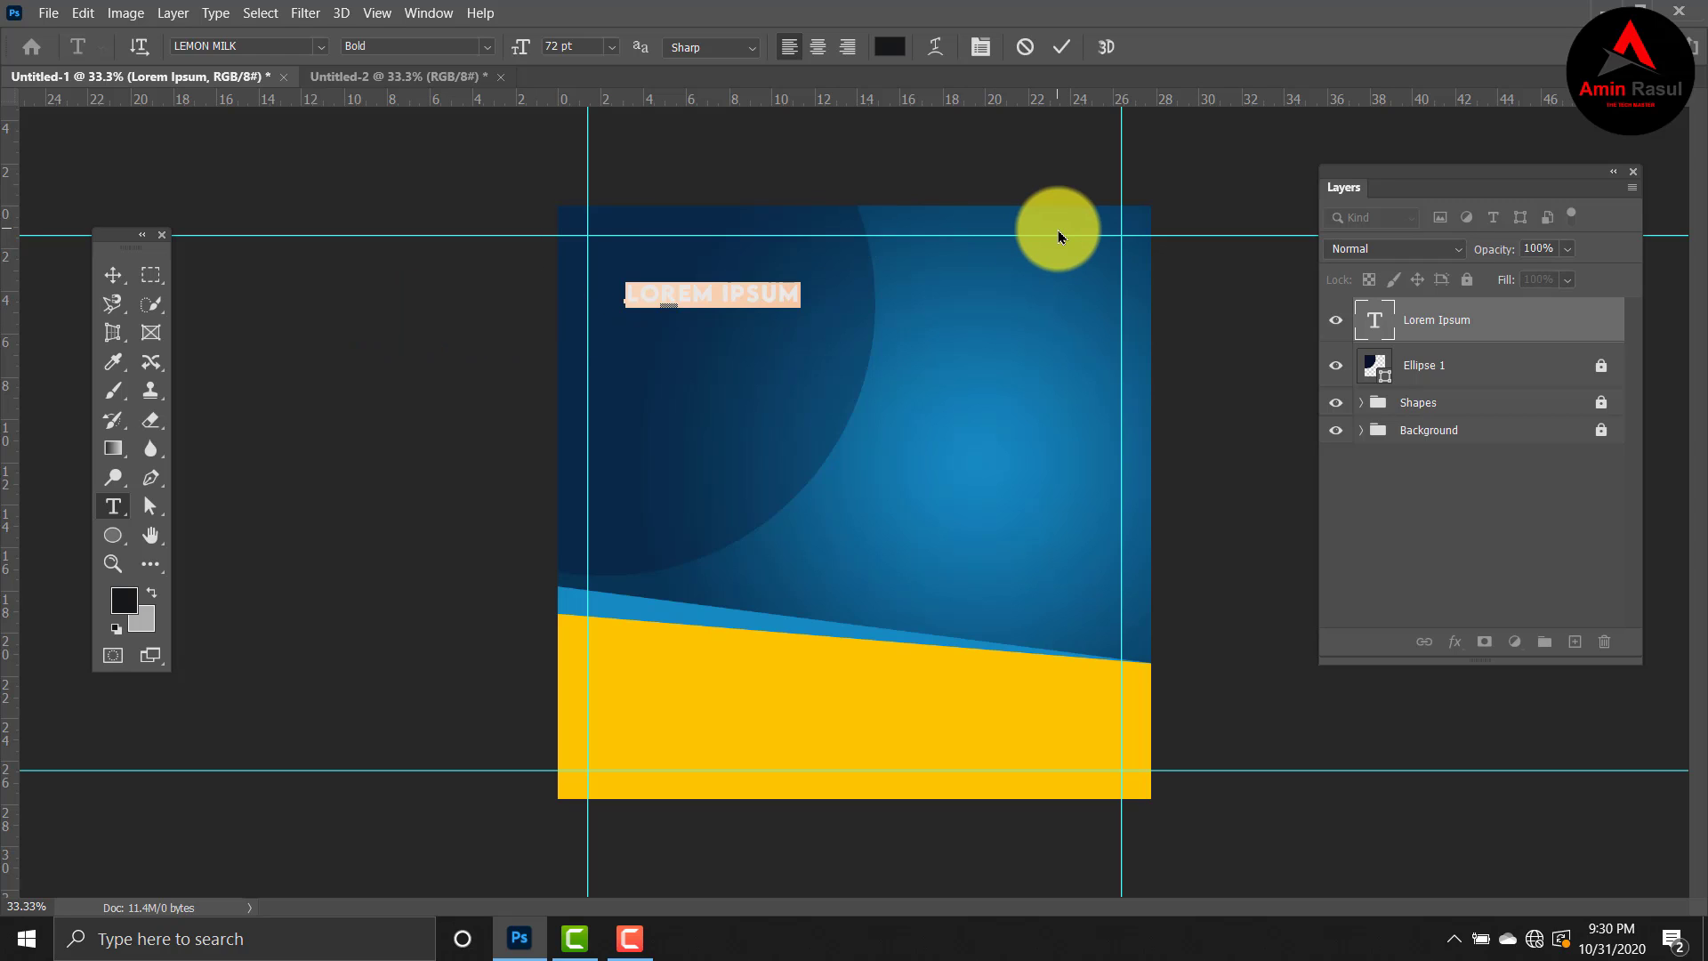
# Step: Replace the Lorem Ipsum placeholder text with DIGITAL, MARKETING and AGENCY on three separate lines
pyautogui.press('BackSpace')
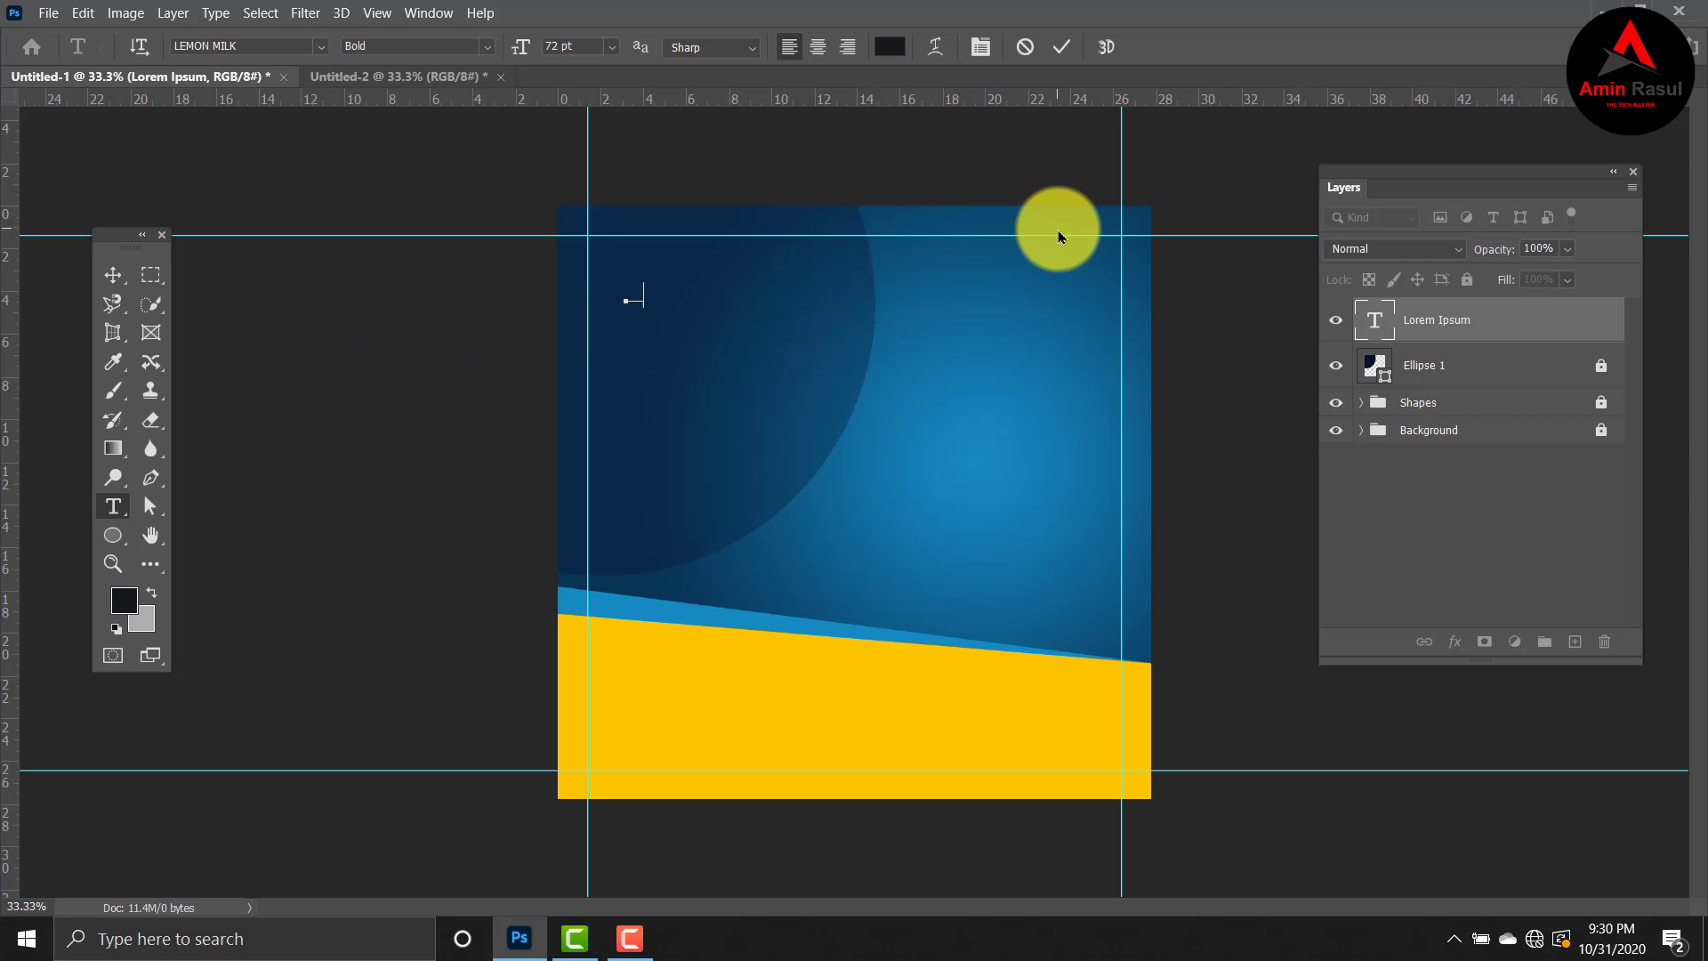
pyautogui.write('D')
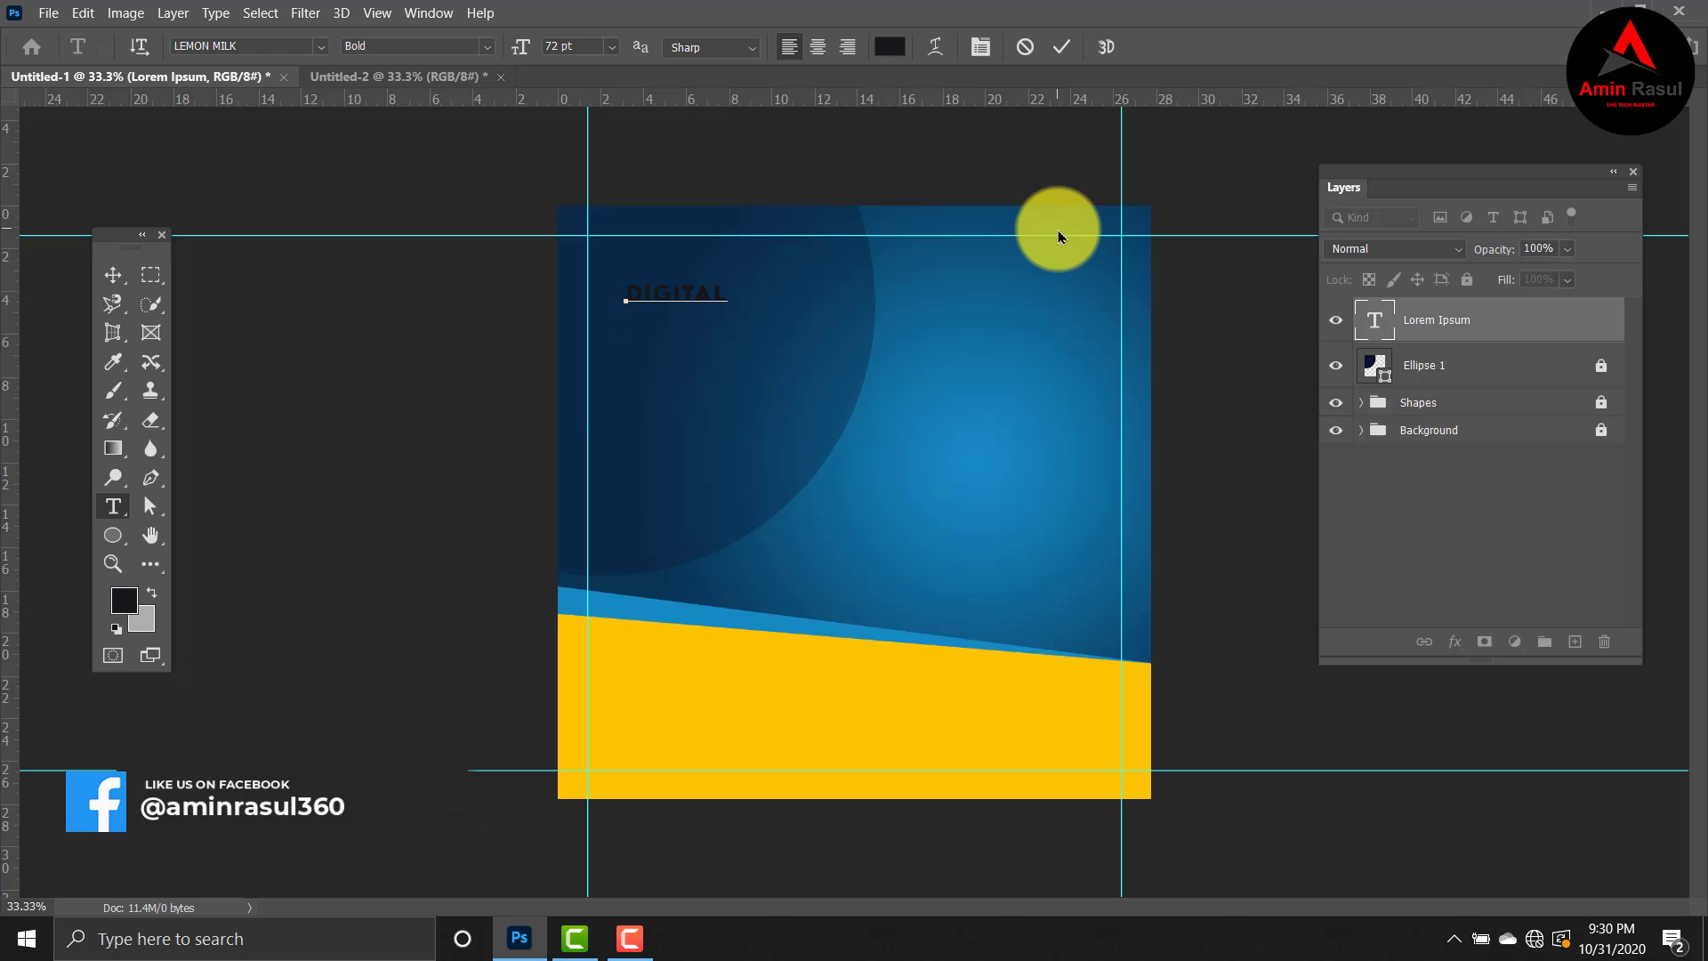
pyautogui.write('IGITAL')
pyautogui.press('Return')
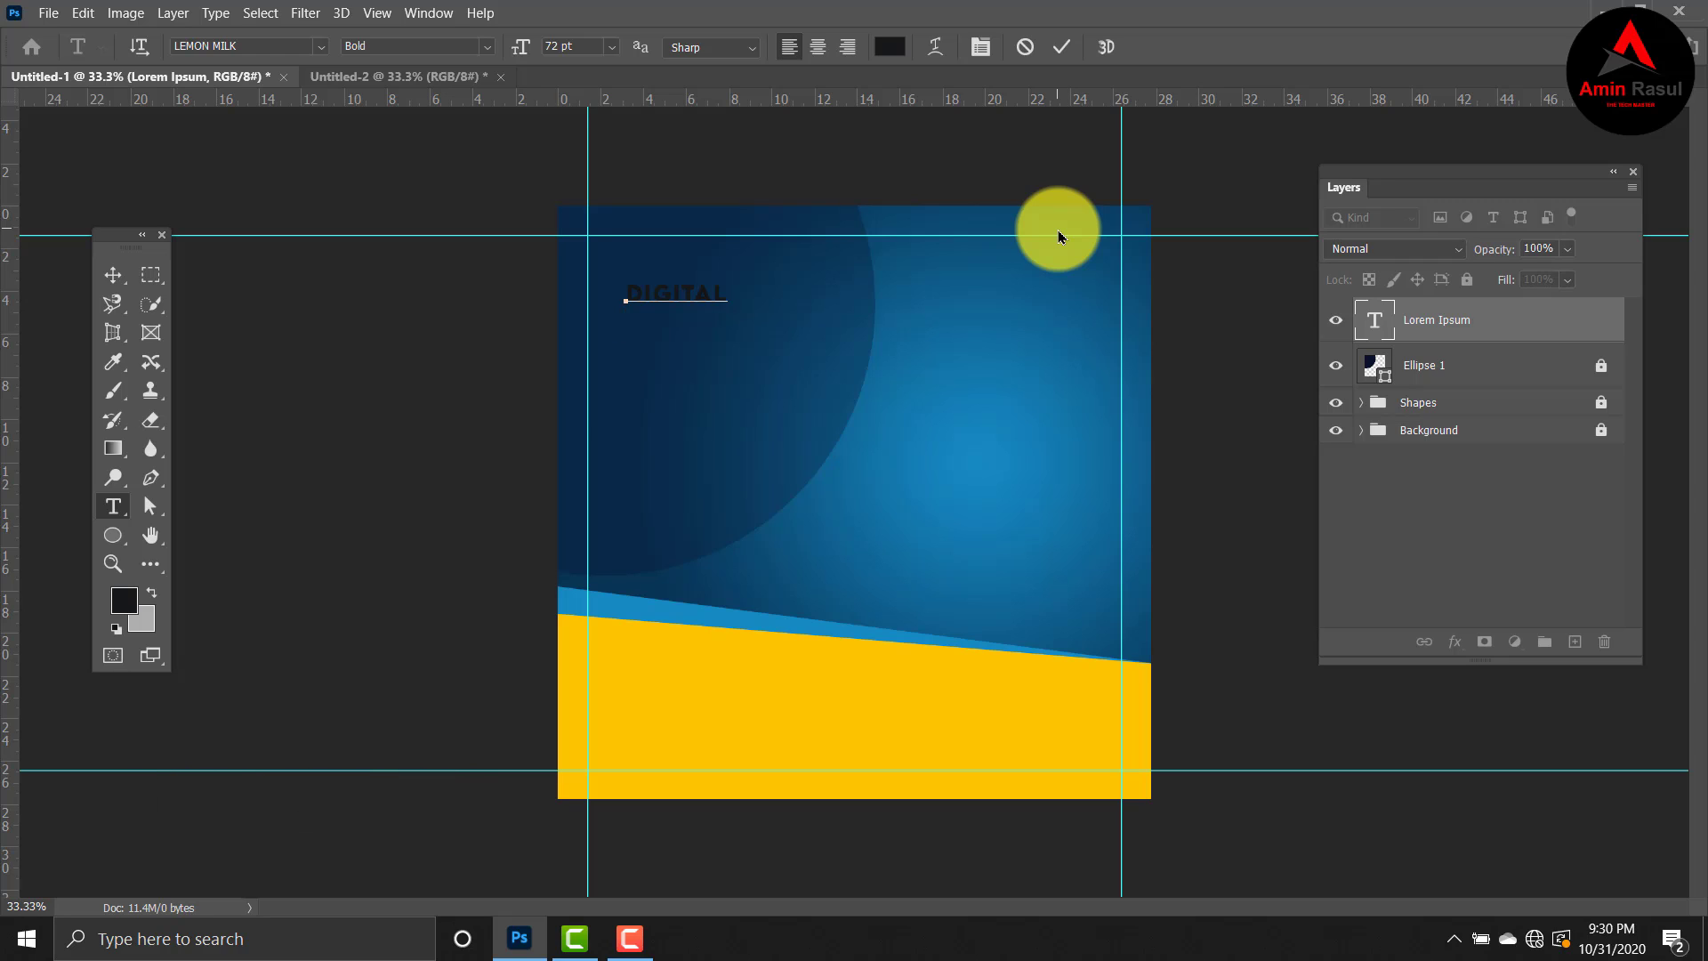
pyautogui.write('MAR')
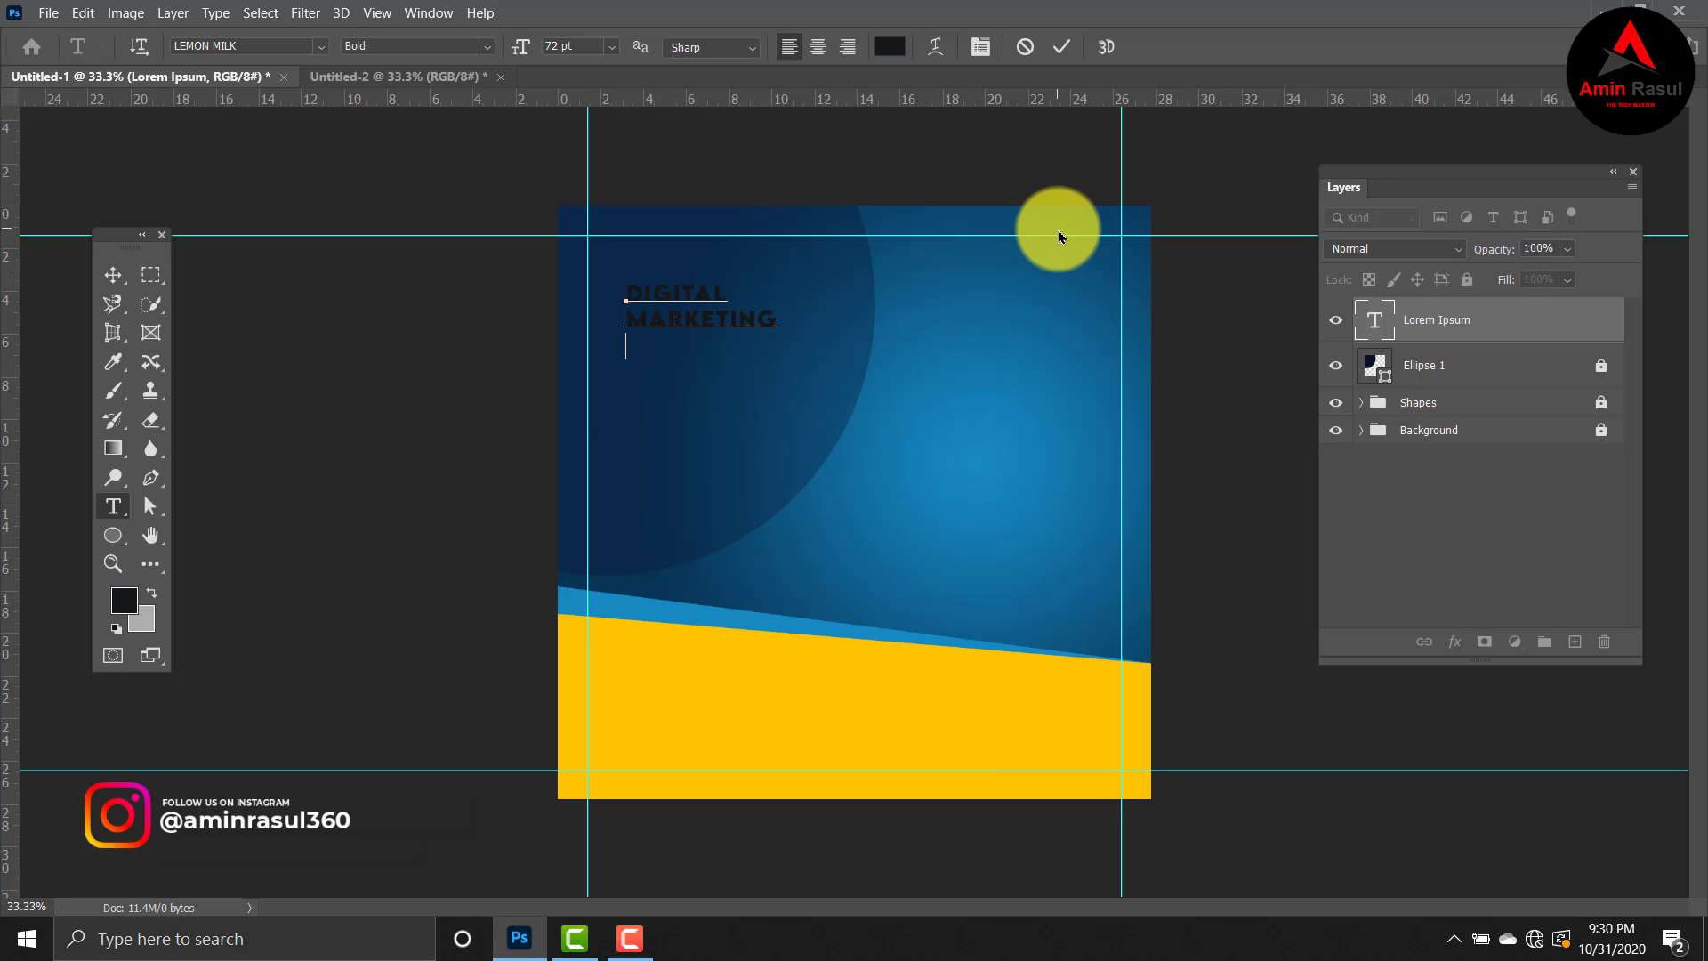
pyautogui.write('KETING')
pyautogui.press('Return')
pyautogui.write('AGENCY')
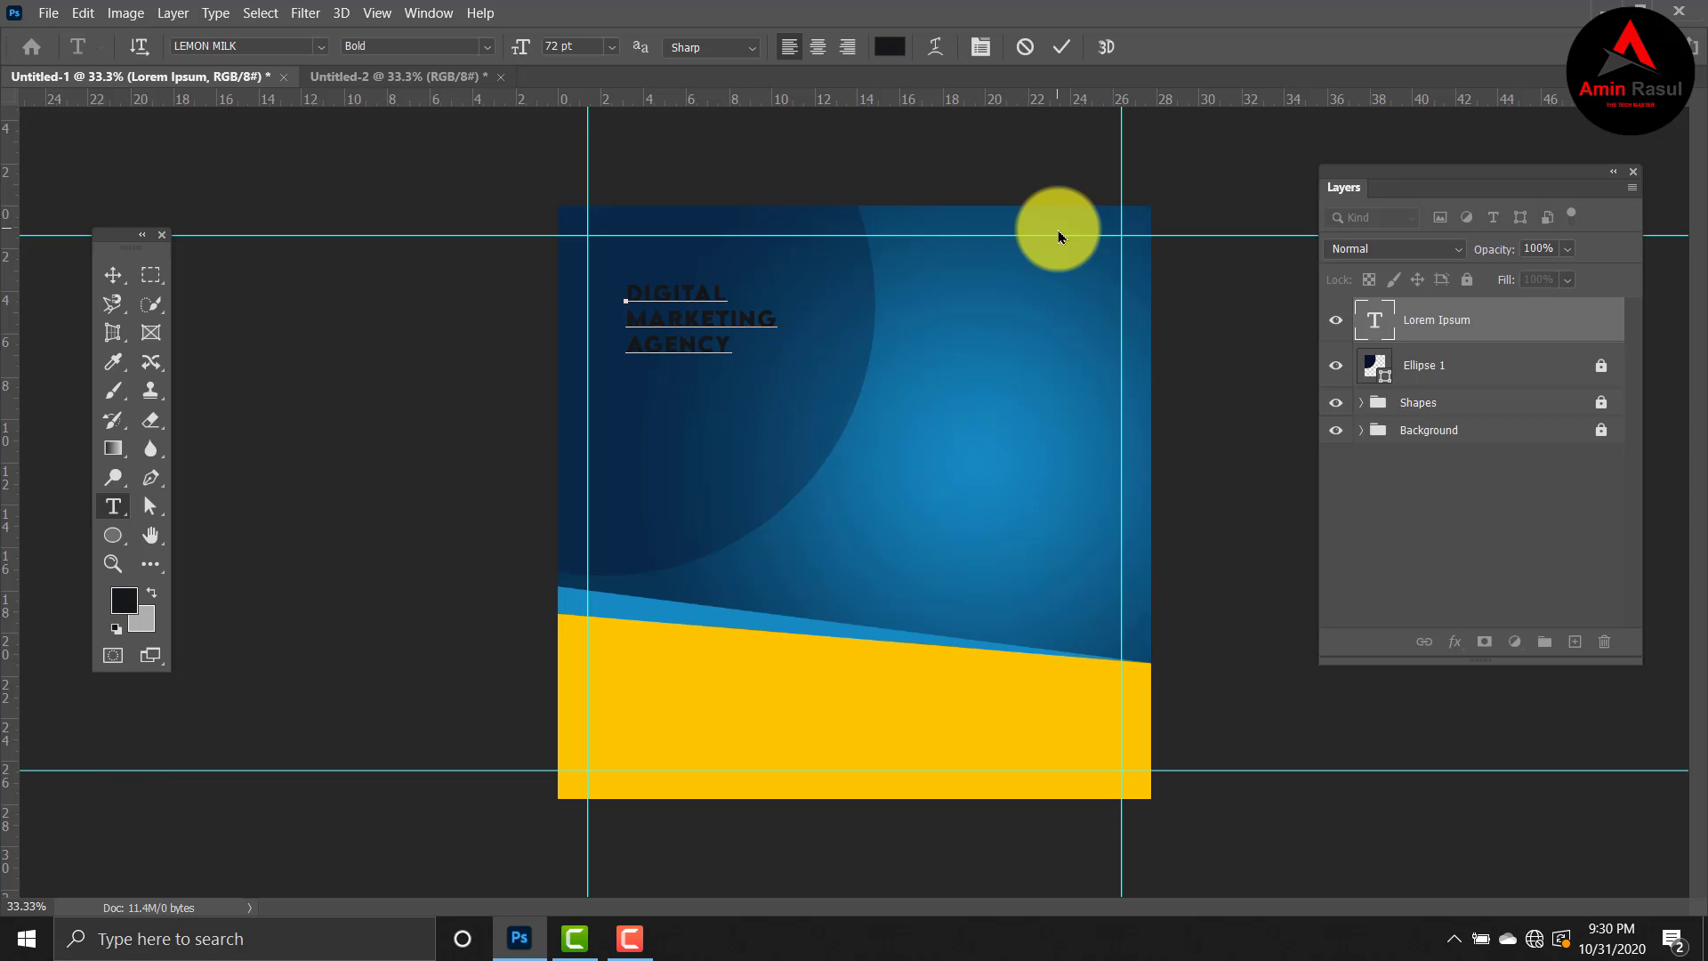
# Step: Change the colour of the whole DIGITAL MARKETING AGENCY text to near-white
pyautogui.click(1367, 321)
pyautogui.doubleClick(1367, 320)
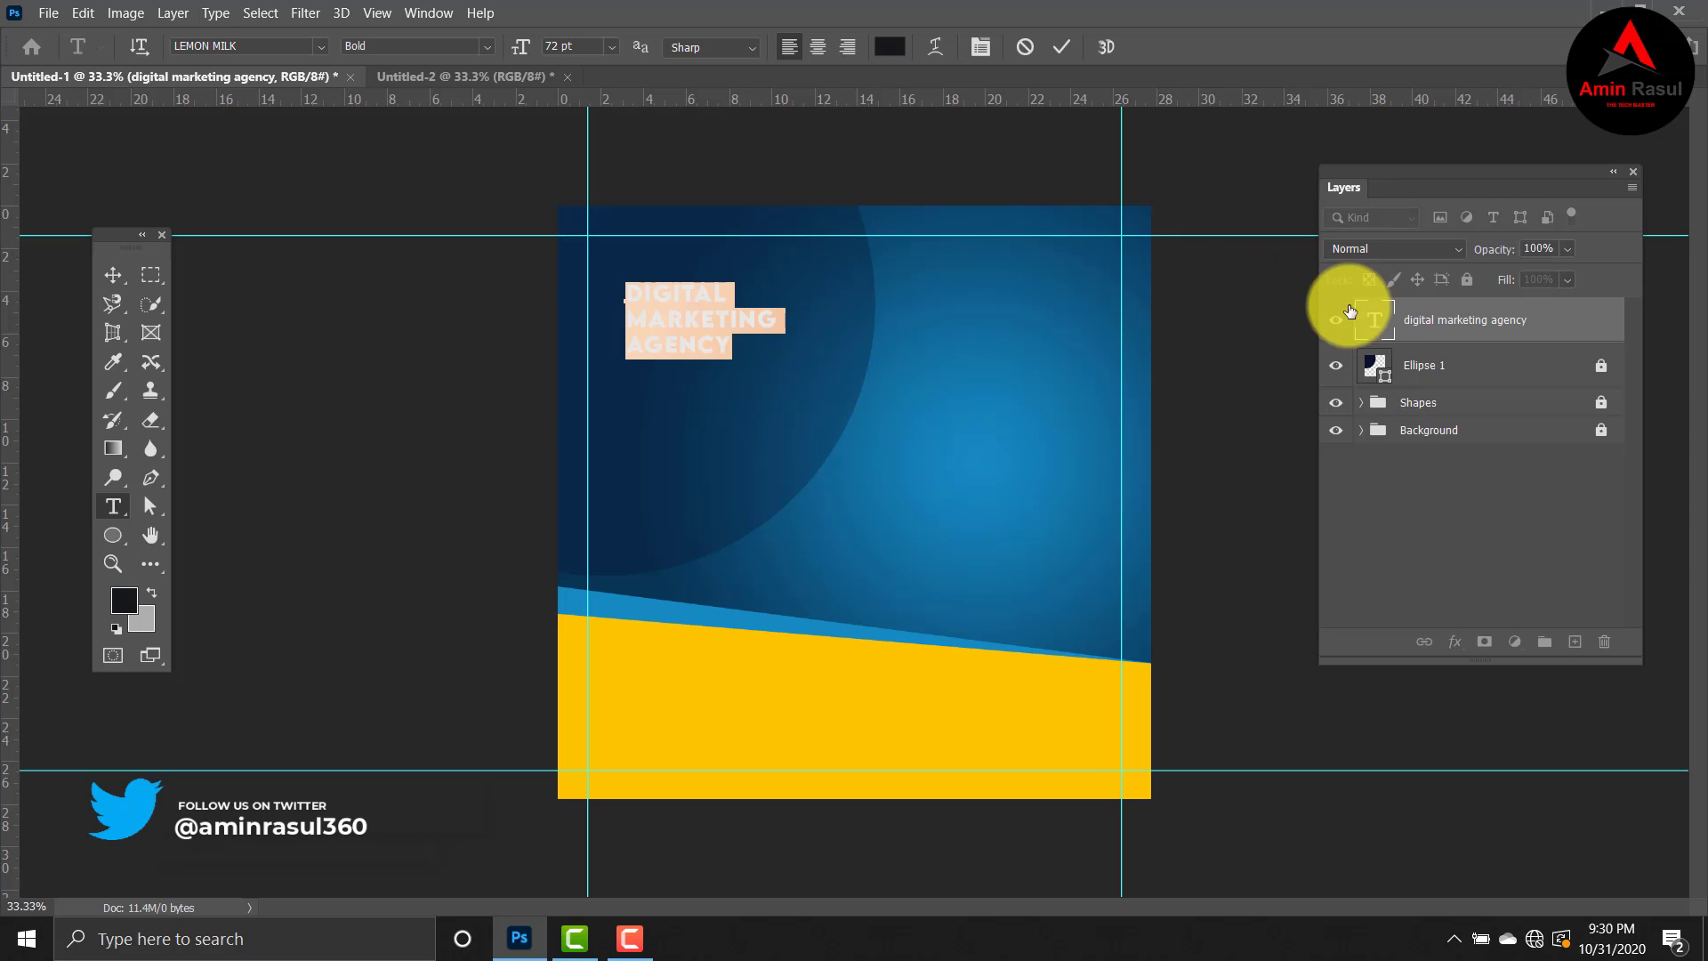
pyautogui.click(894, 45)
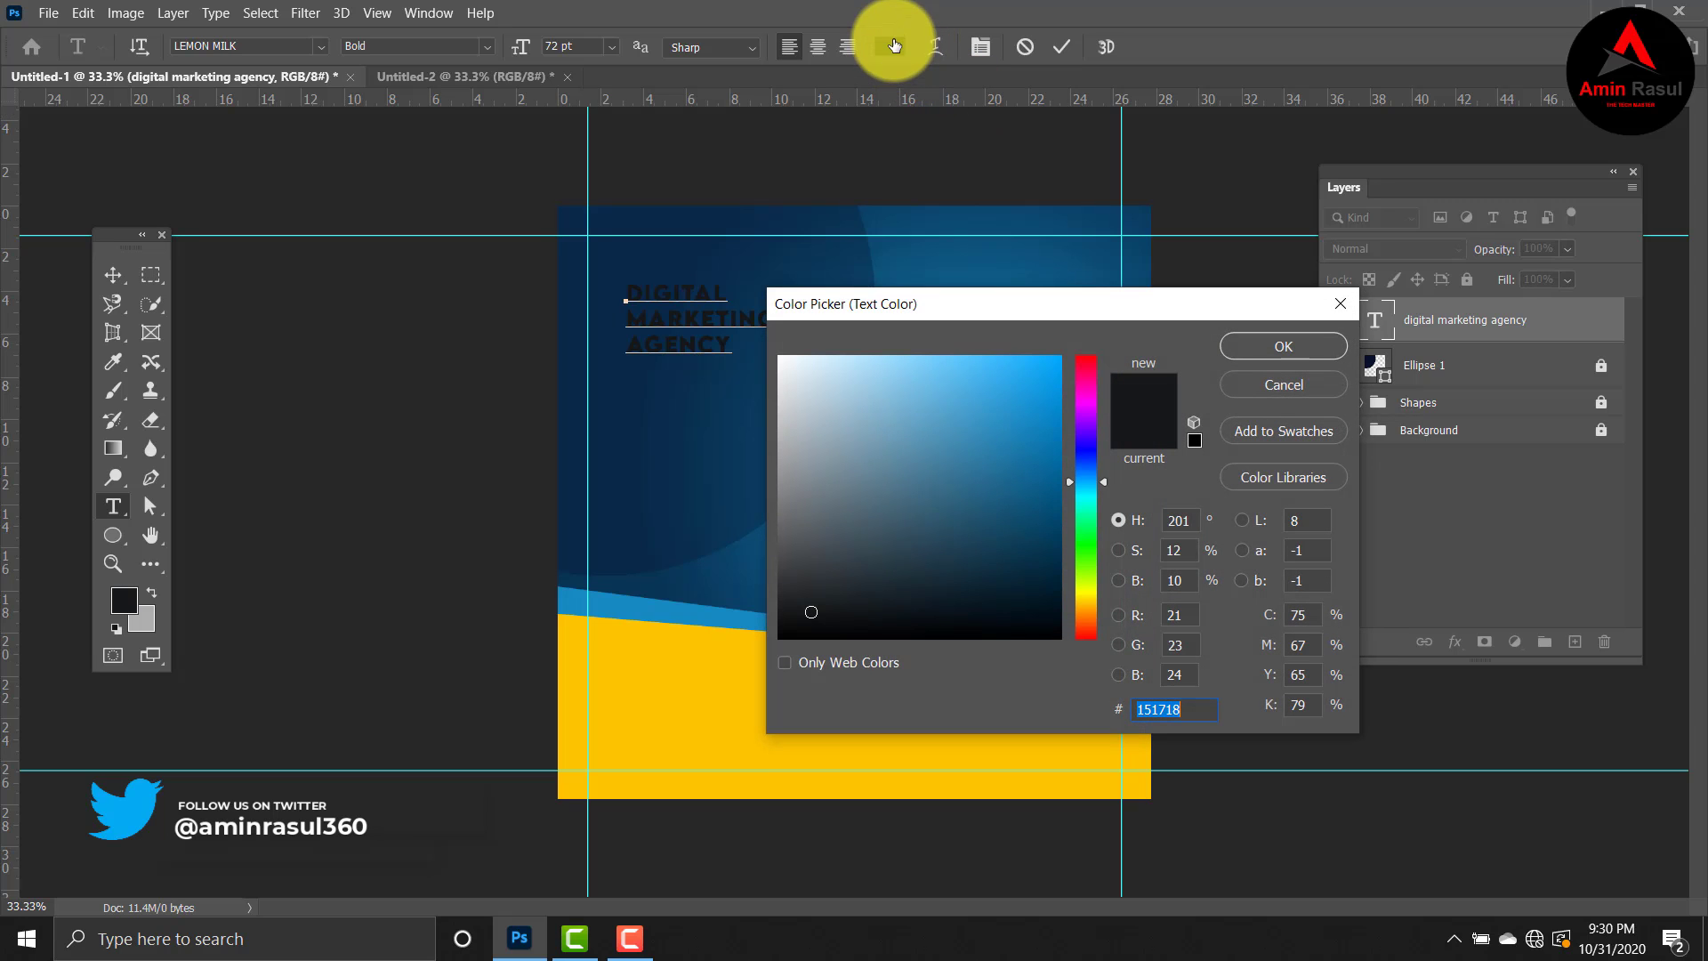
pyautogui.moveTo(969, 418)
pyautogui.mouseDown()
pyautogui.moveTo(771, 384)
pyautogui.moveTo(820, 373)
pyautogui.moveTo(775, 363)
pyautogui.mouseUp()
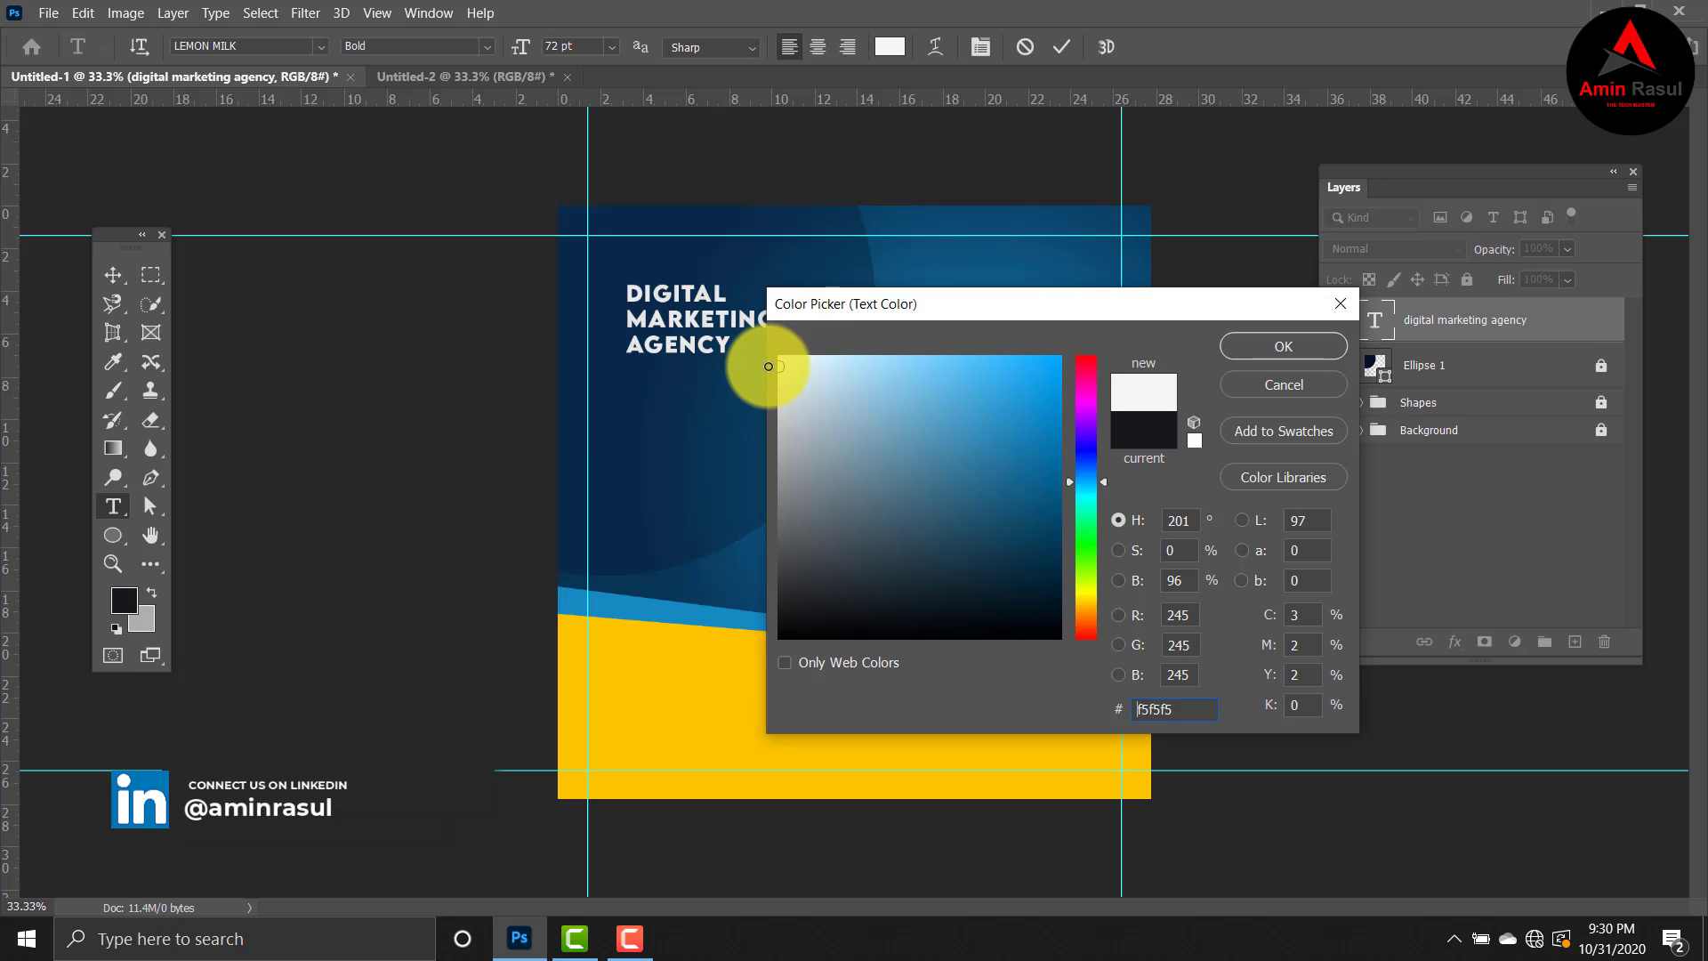
pyautogui.click(1262, 344)
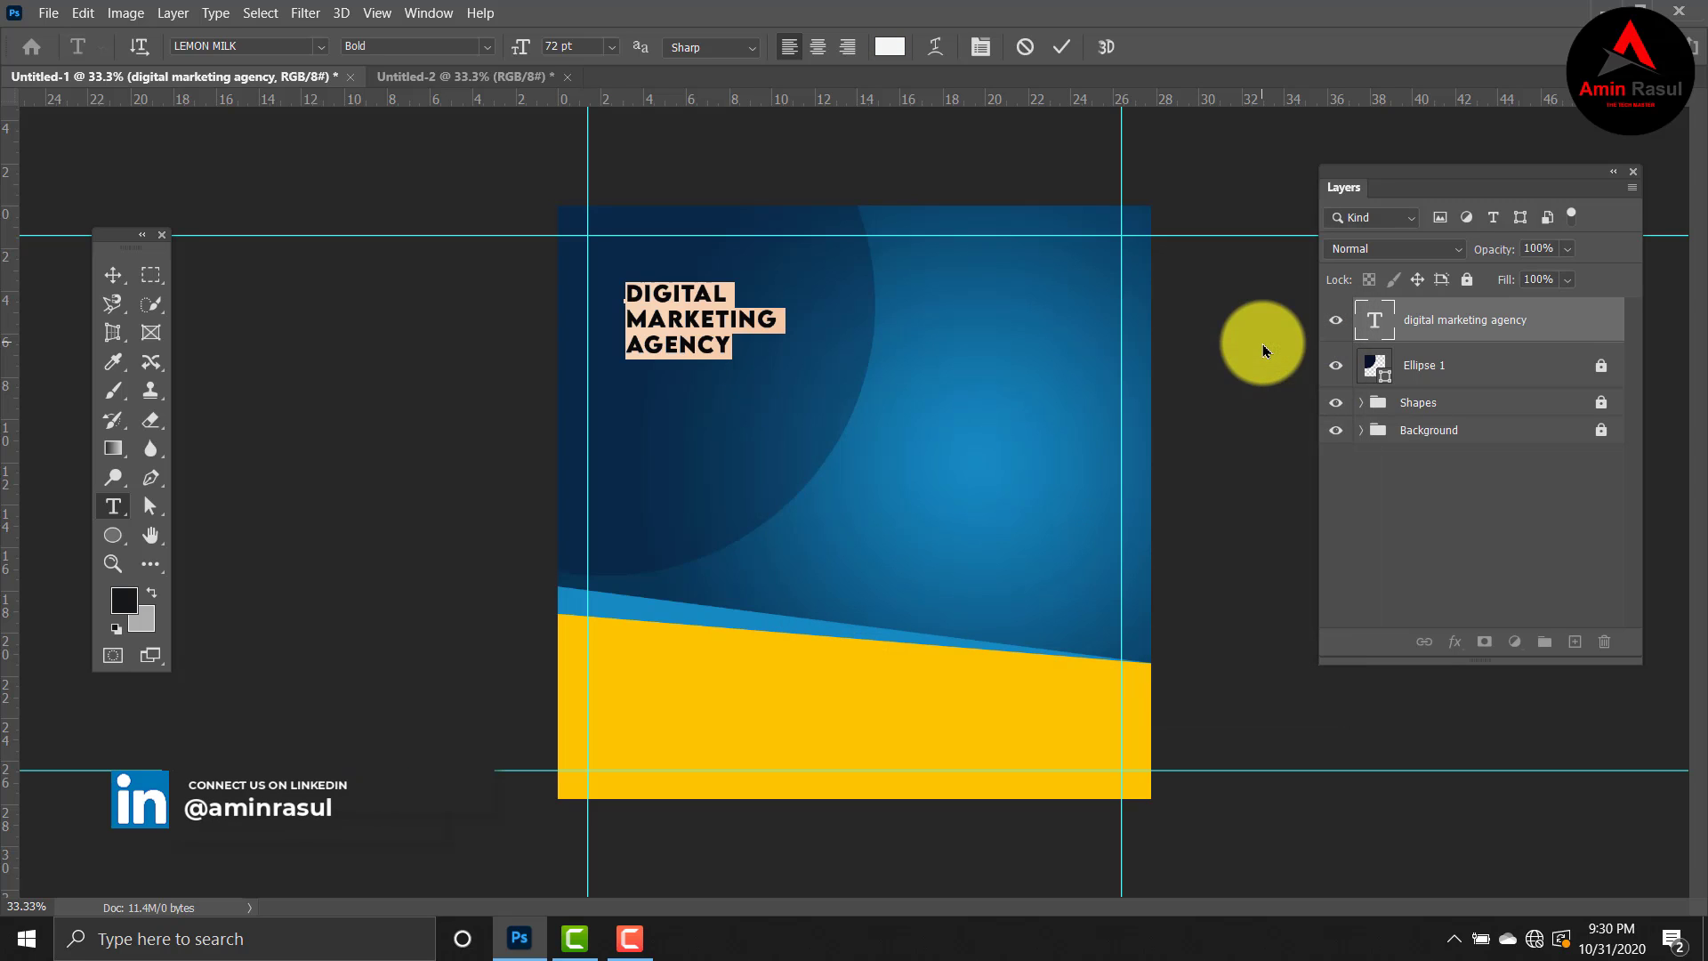
# Step: Set the heading text's size to 80 pt and move it left until it aligns with the left vertical guide
pyautogui.click(587, 40)
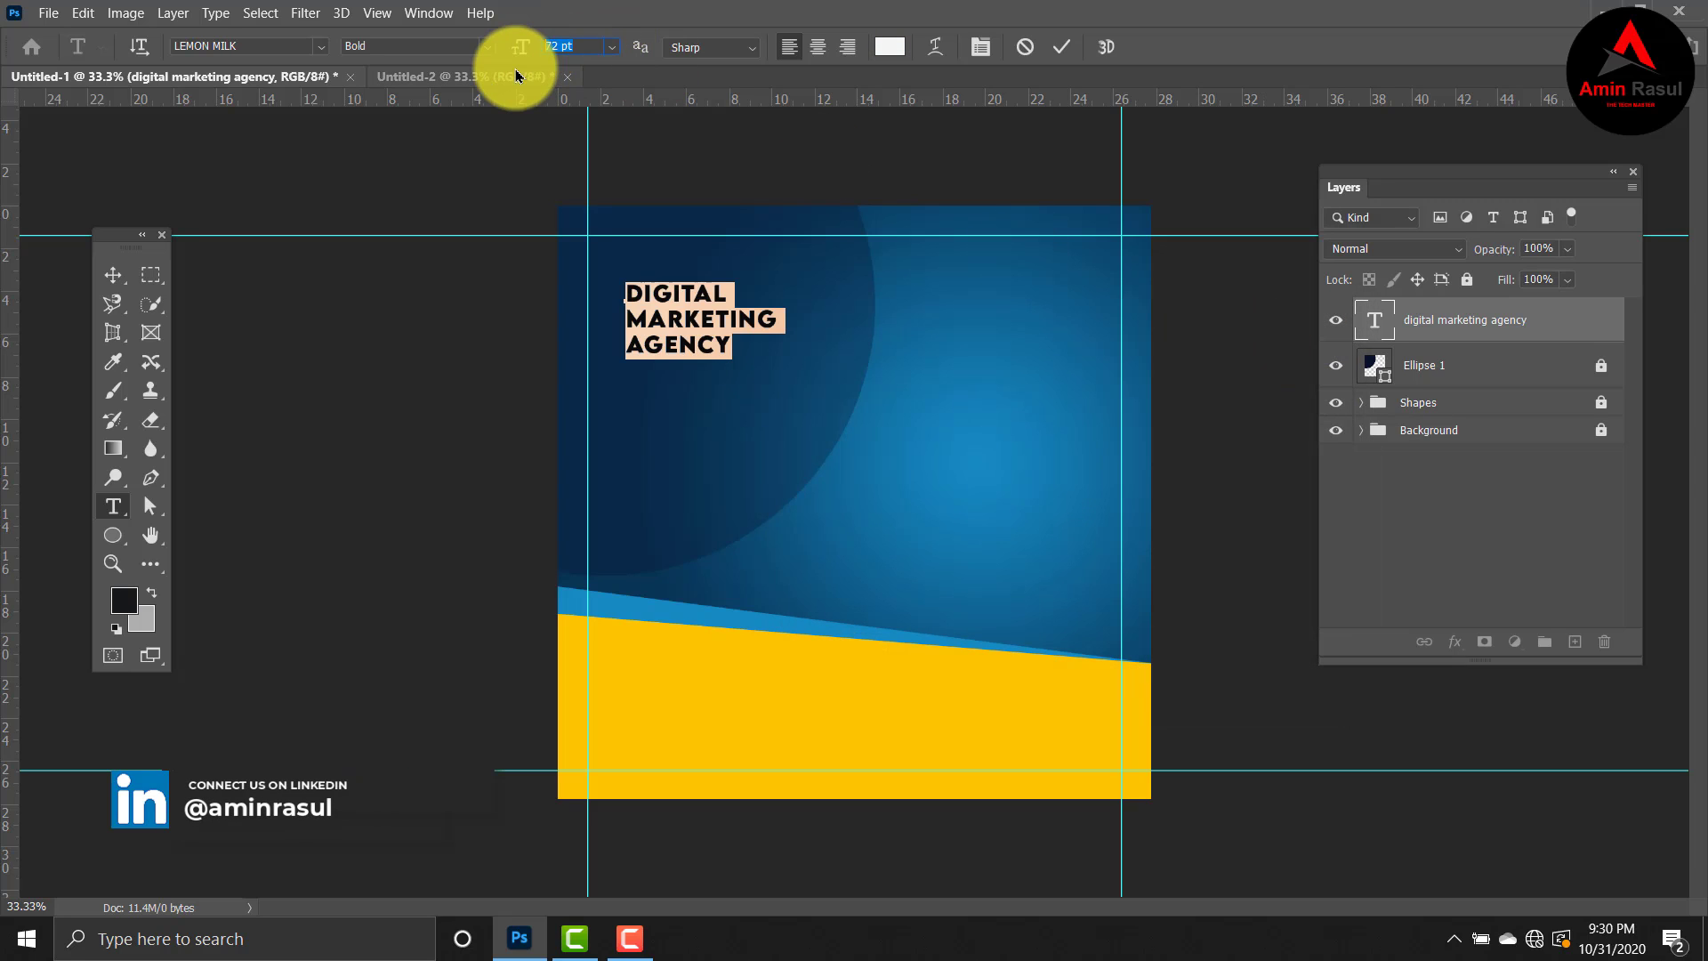
pyautogui.write('80')
pyautogui.press('Return')
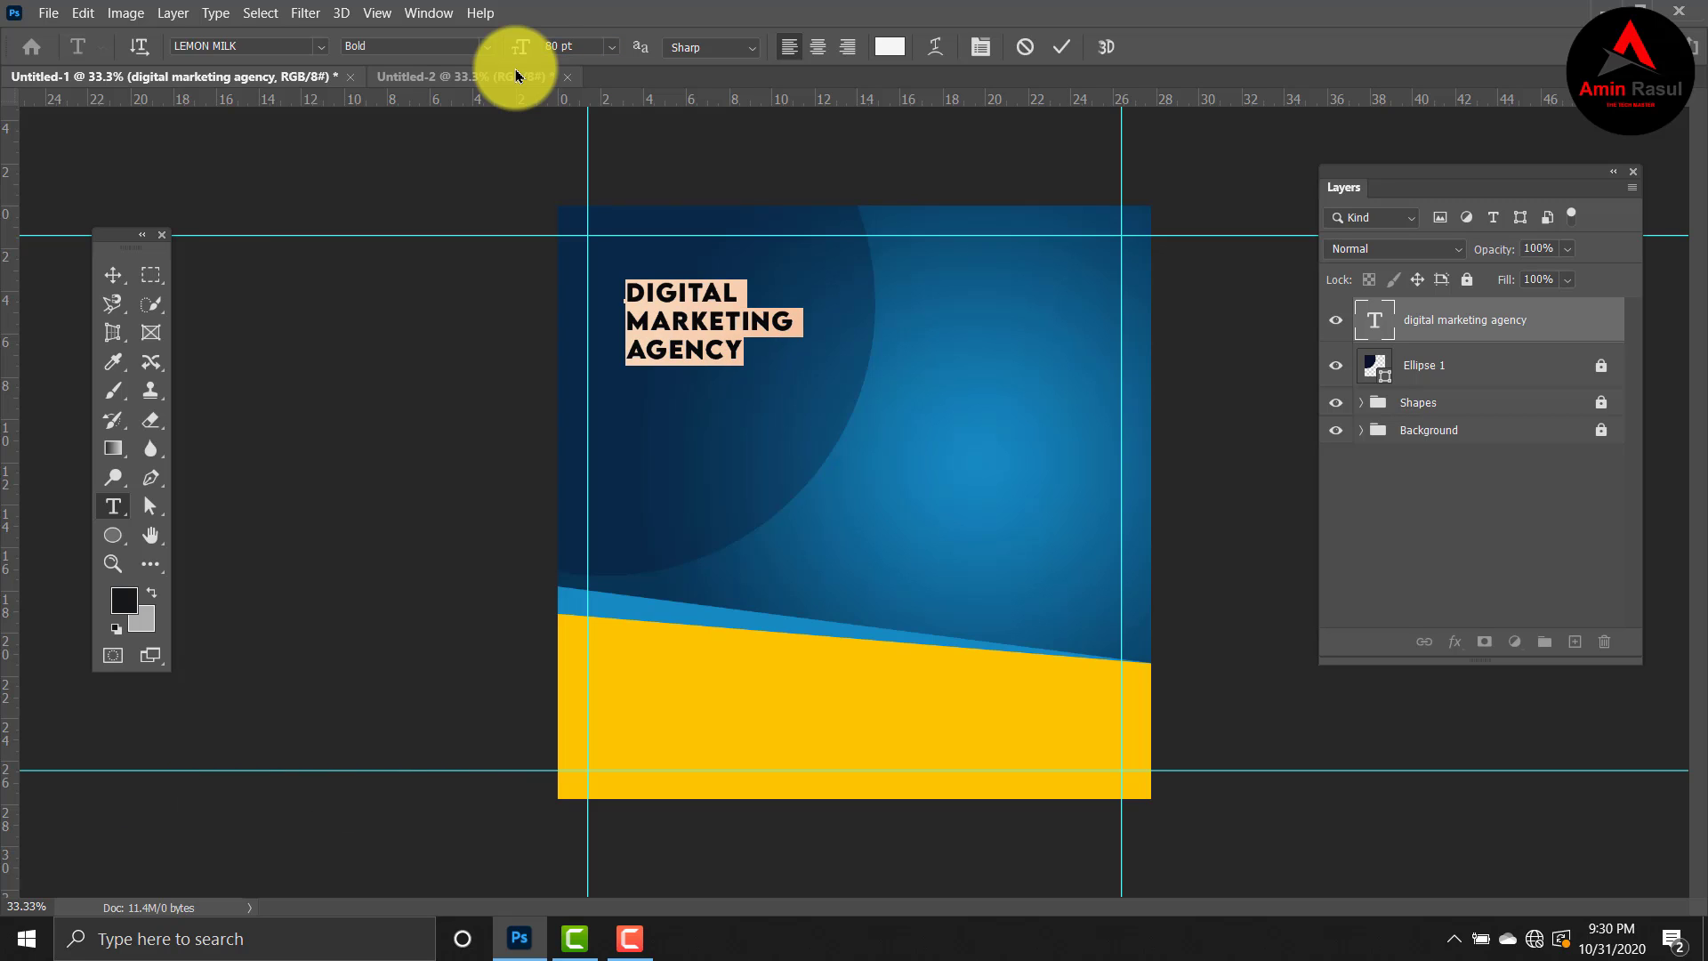
pyautogui.click(112, 278)
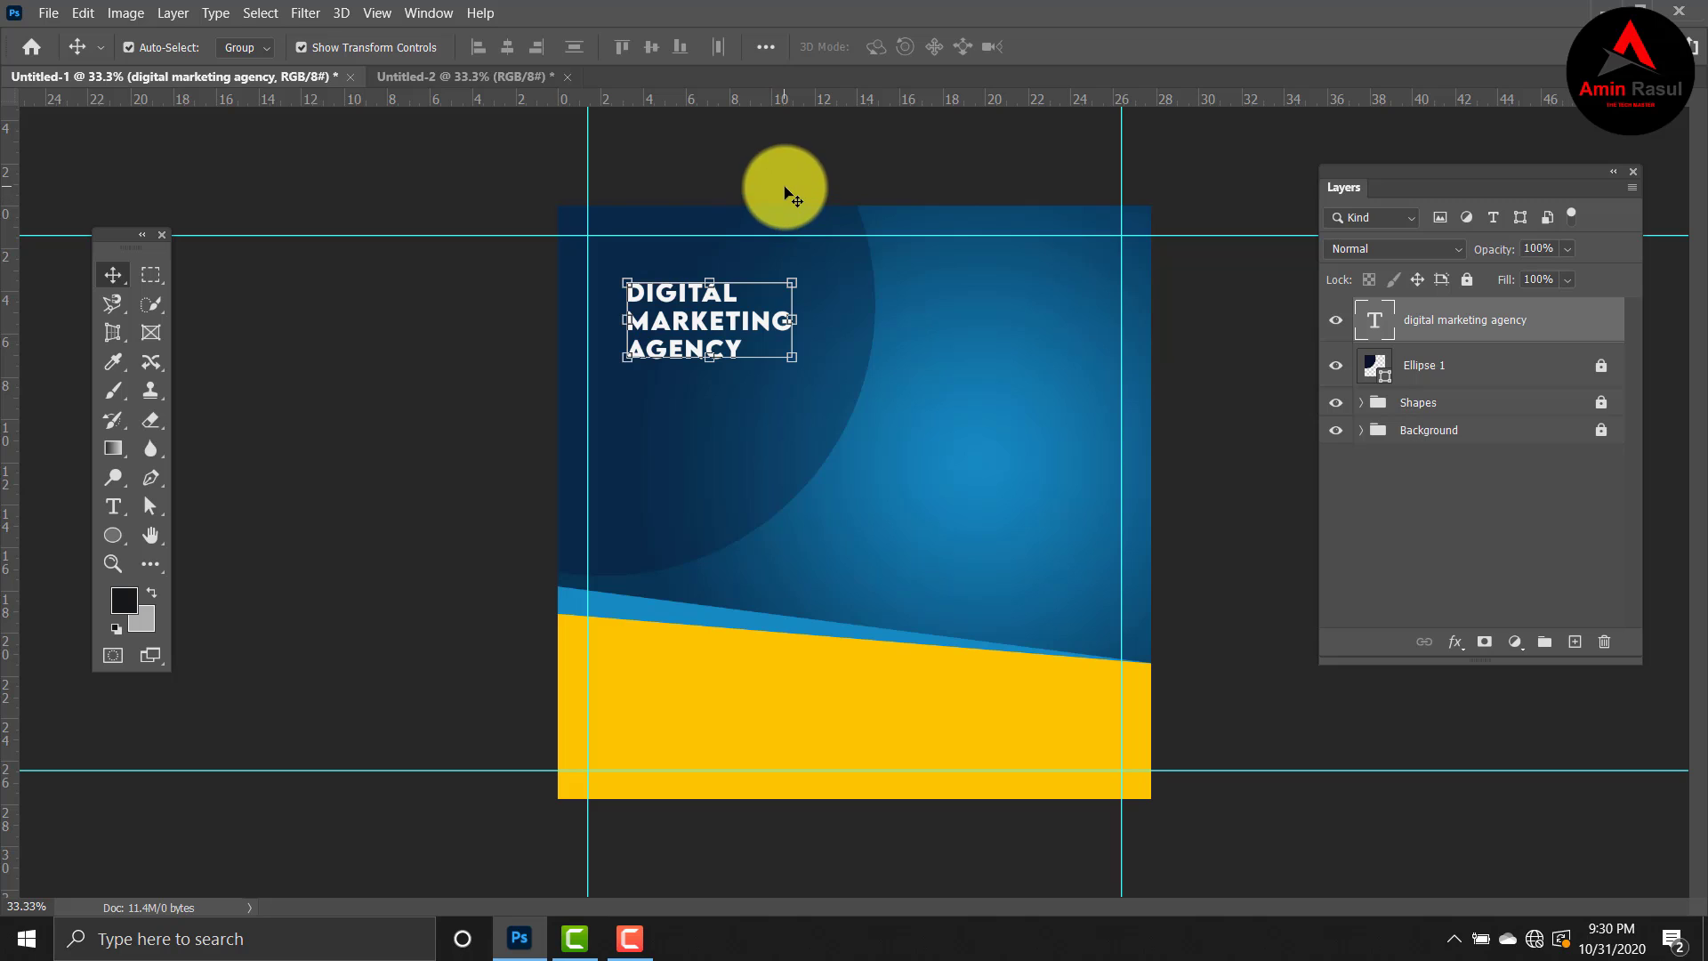
pyautogui.click(780, 190)
pyautogui.moveTo(718, 318); pyautogui.dragTo(680, 324)
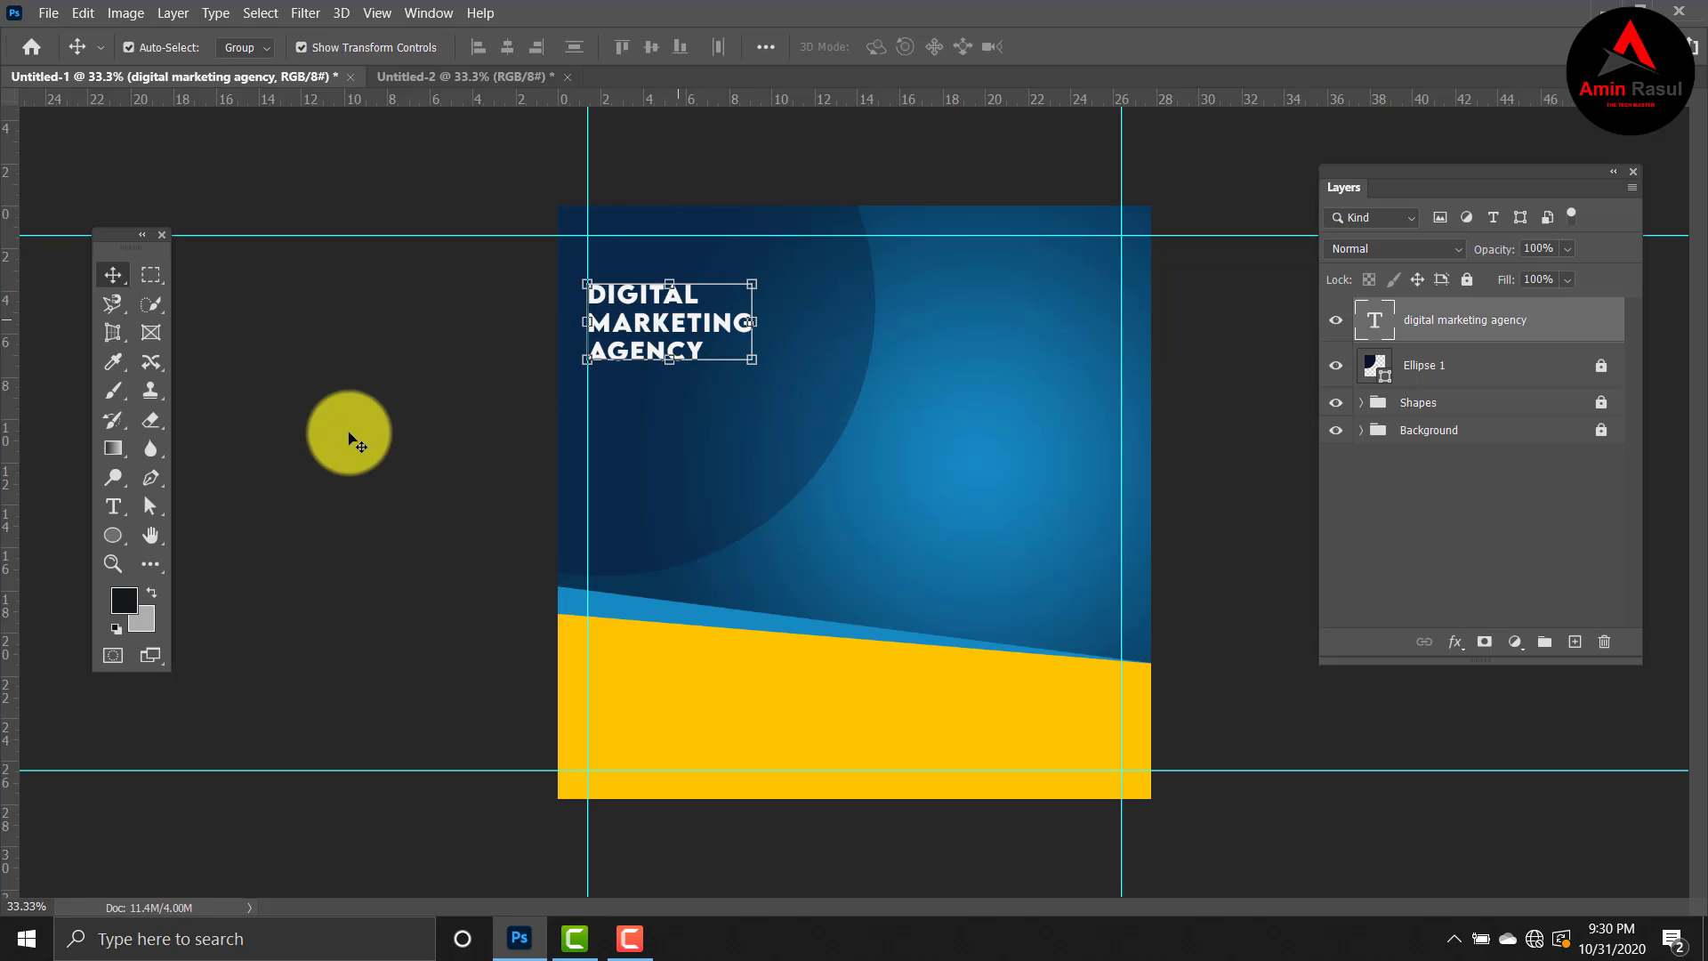
# Step: Recolour only the word MARKETING with the yellow fcc400 sampled from the bottom shape
pyautogui.doubleClick(1370, 326)
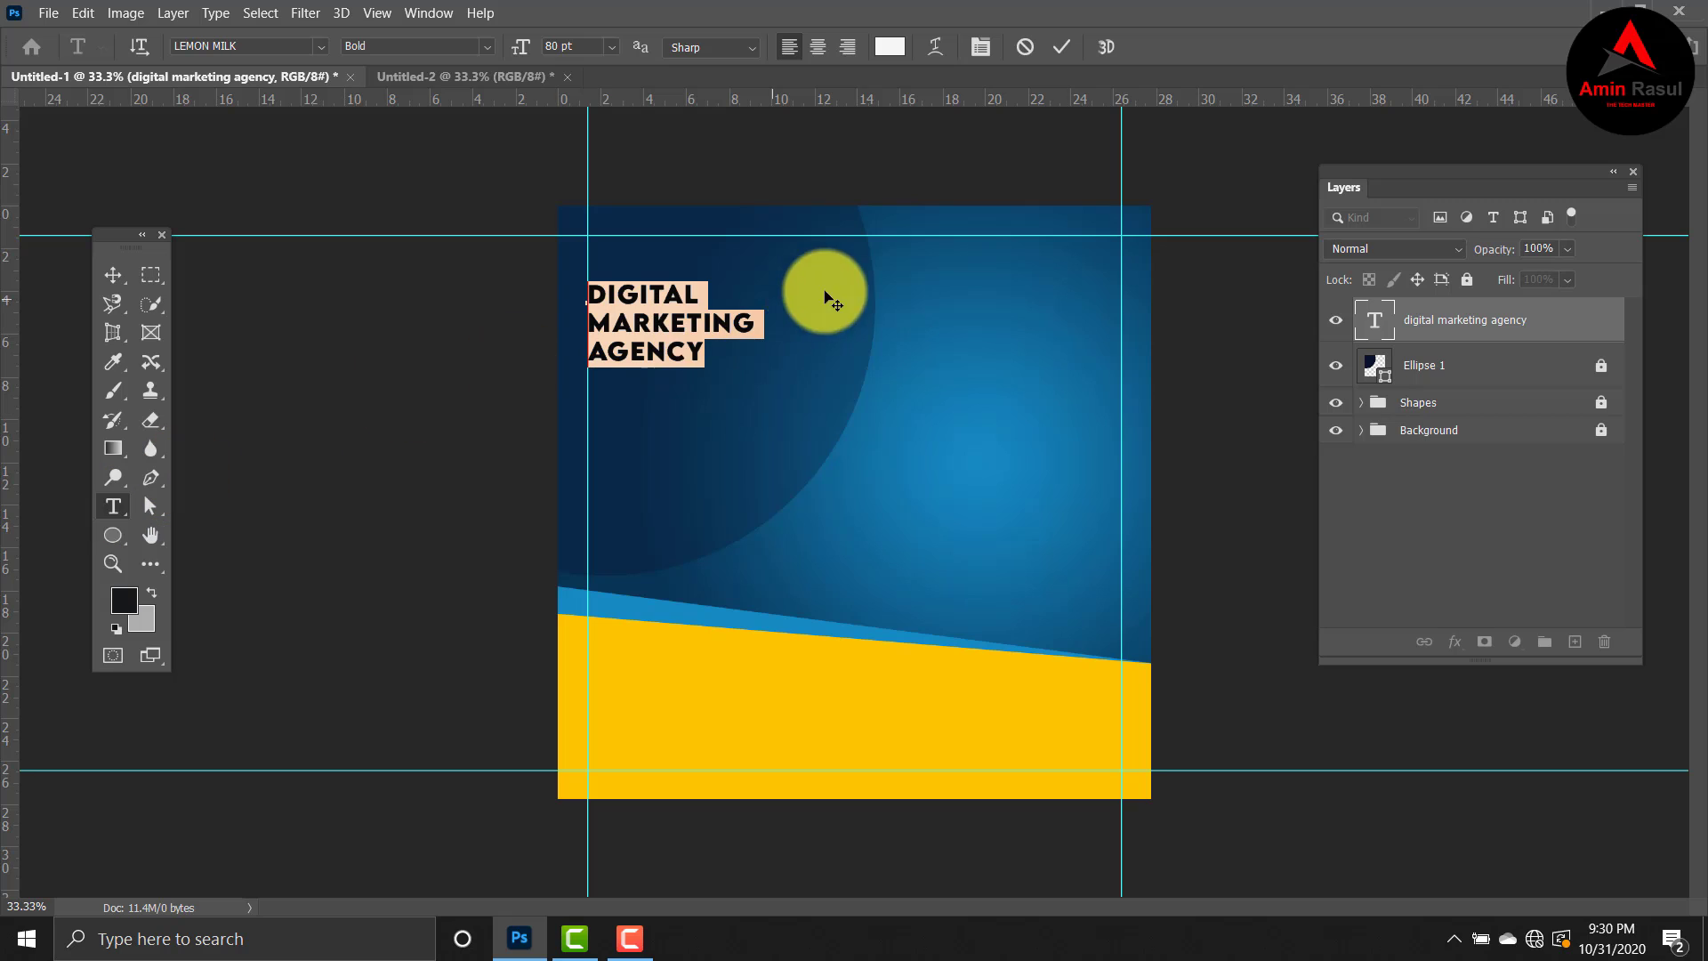
pyautogui.moveTo(761, 323); pyautogui.dragTo(573, 333)
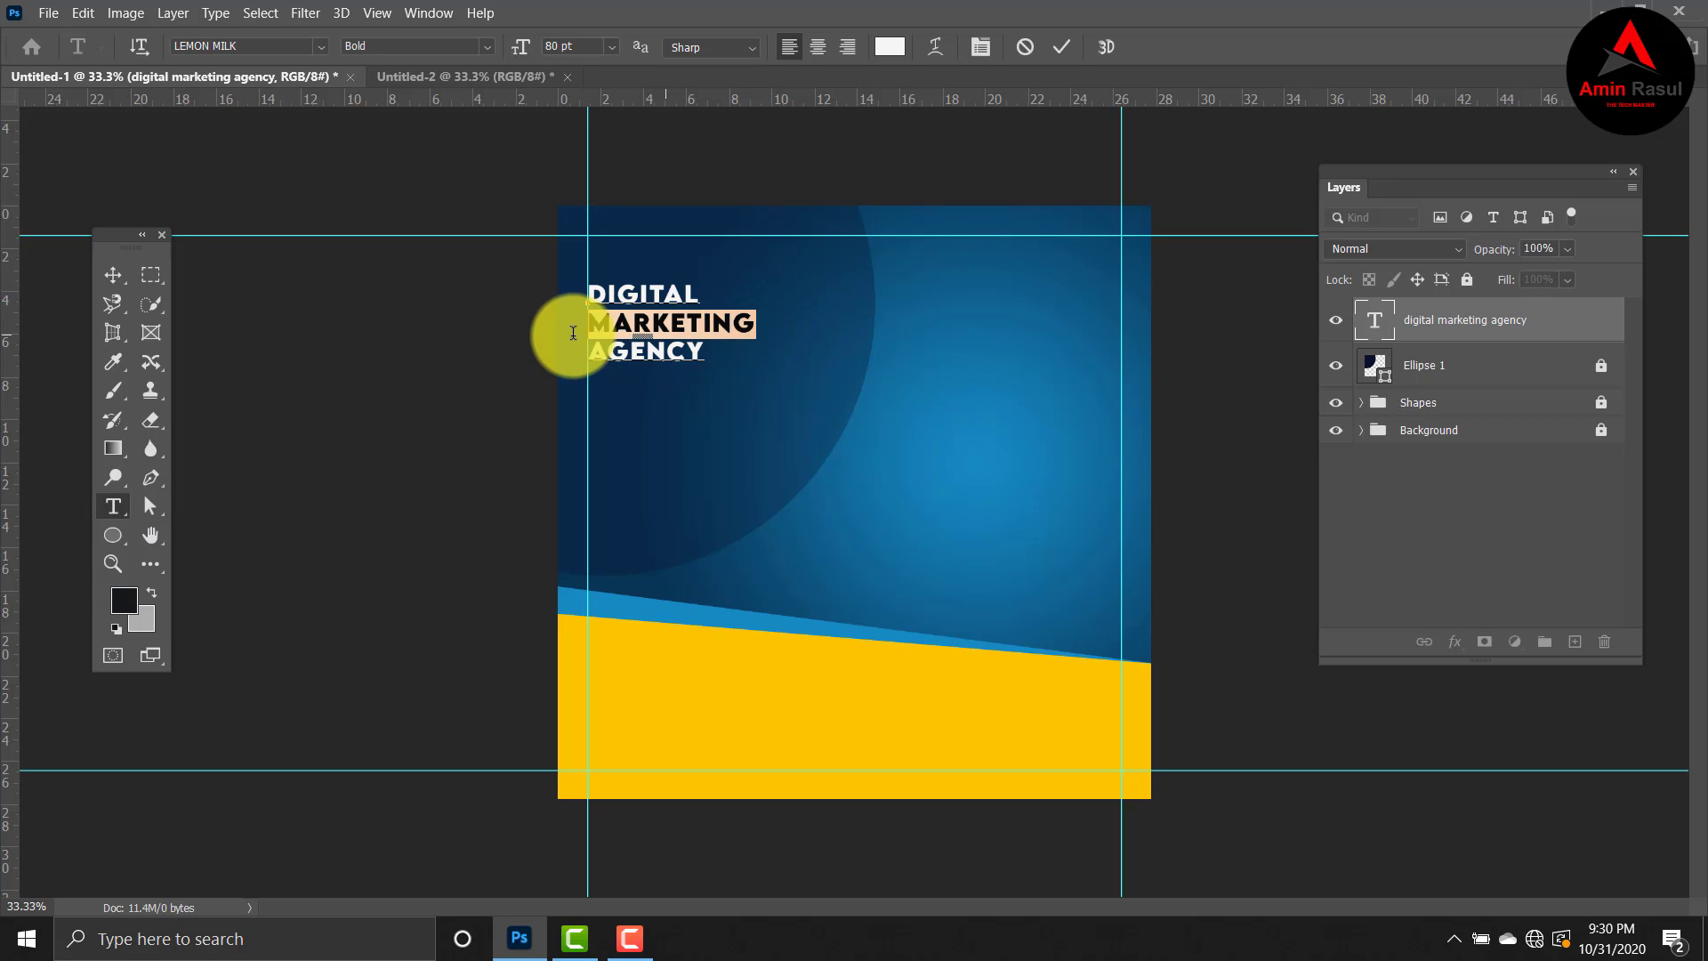
pyautogui.click(890, 47)
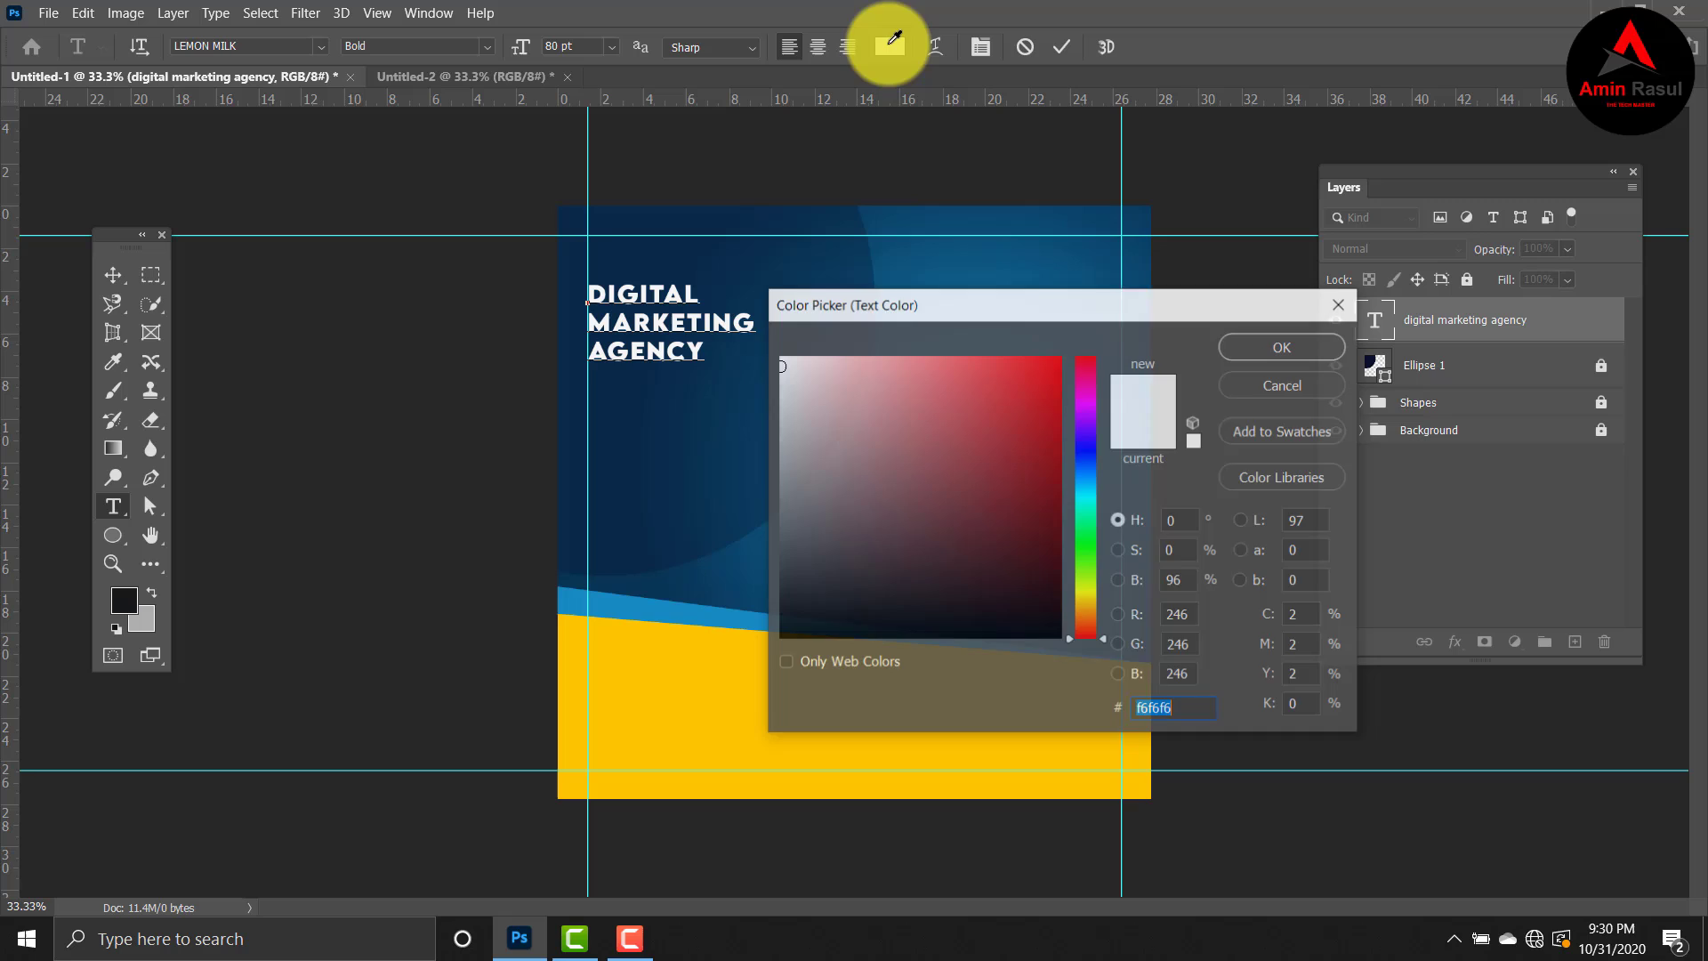
pyautogui.click(686, 639)
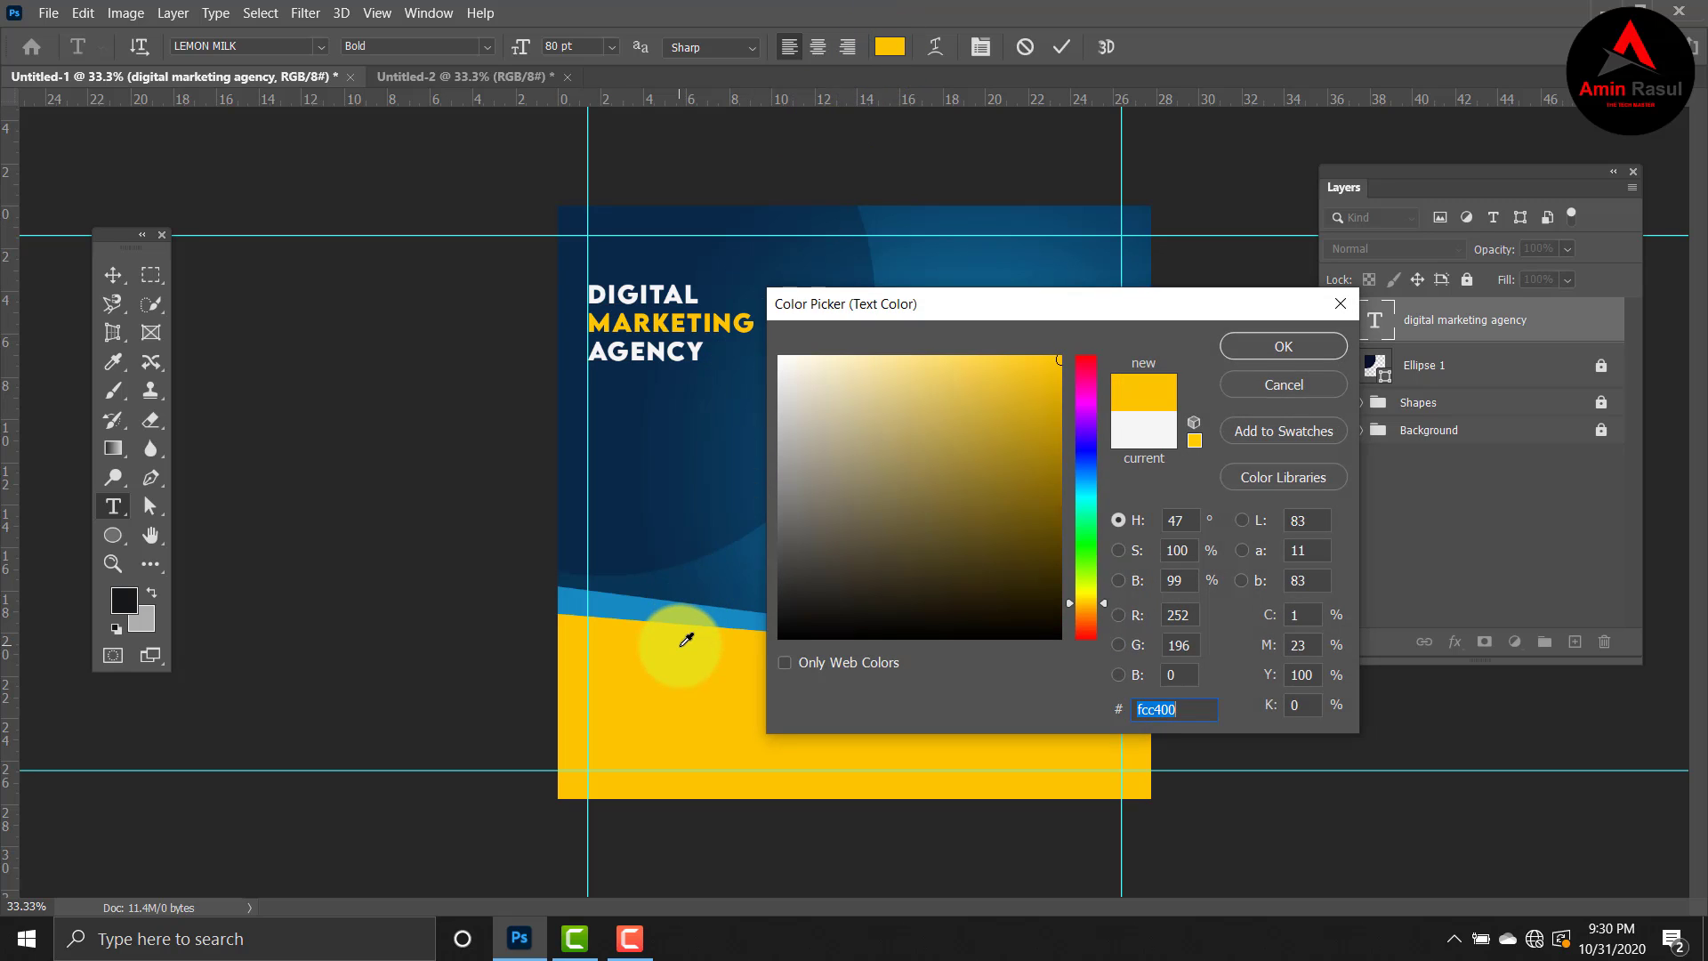
pyautogui.click(1254, 346)
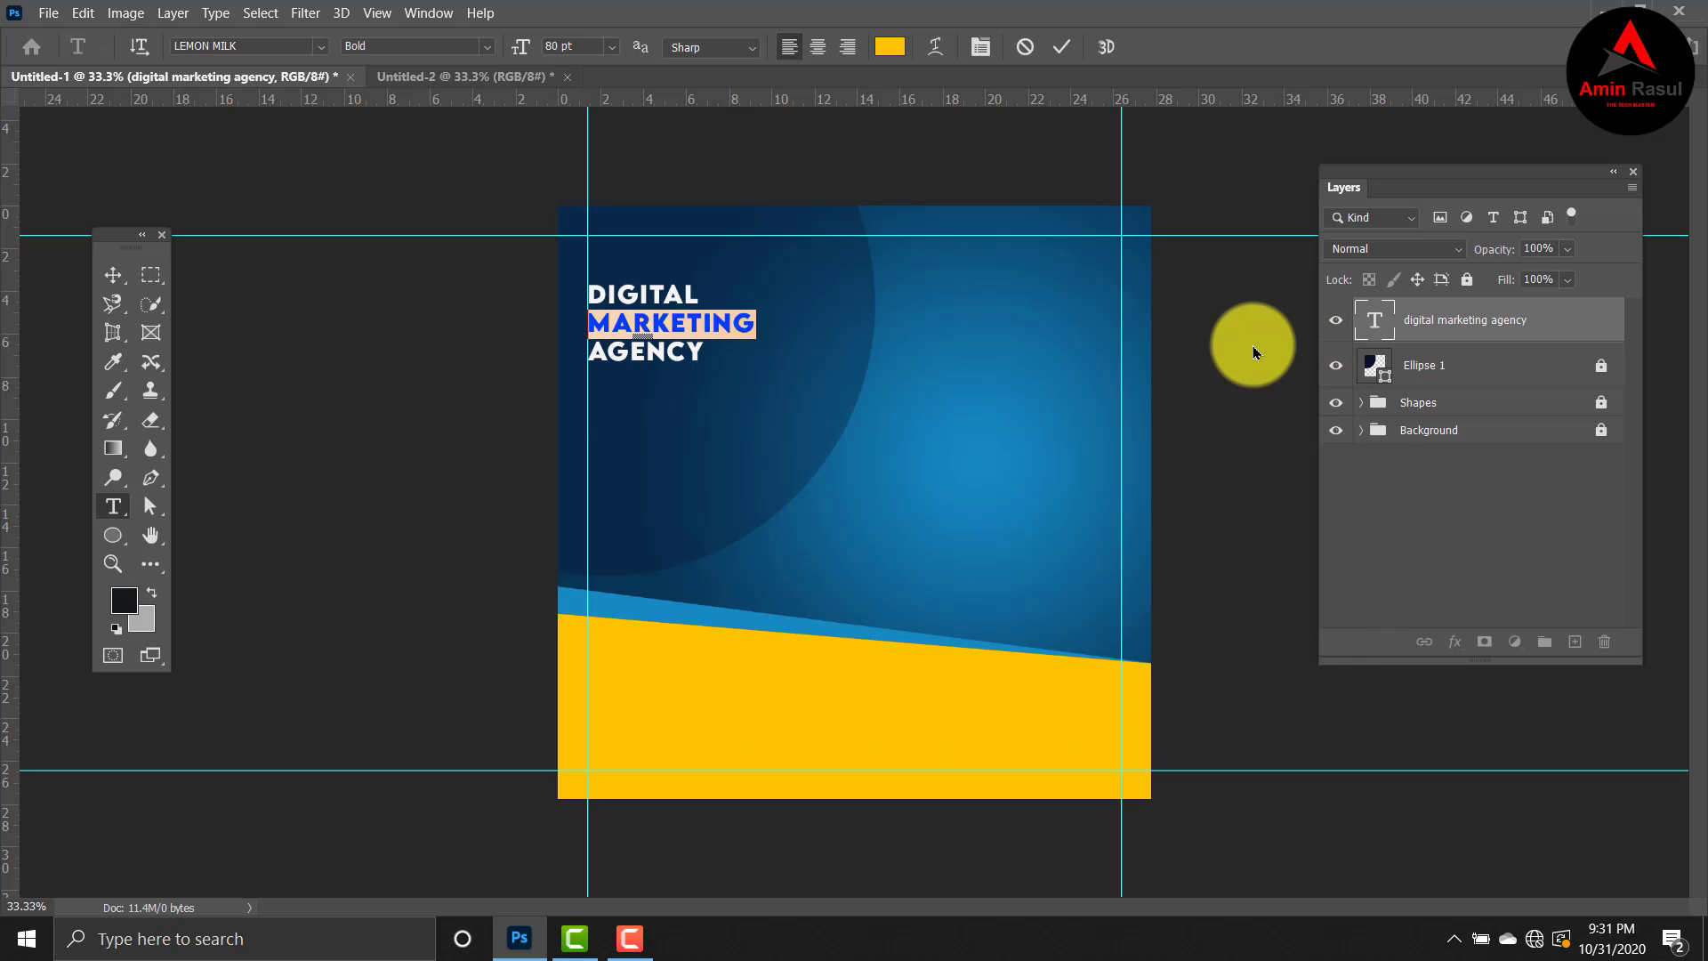
pyautogui.click(114, 274)
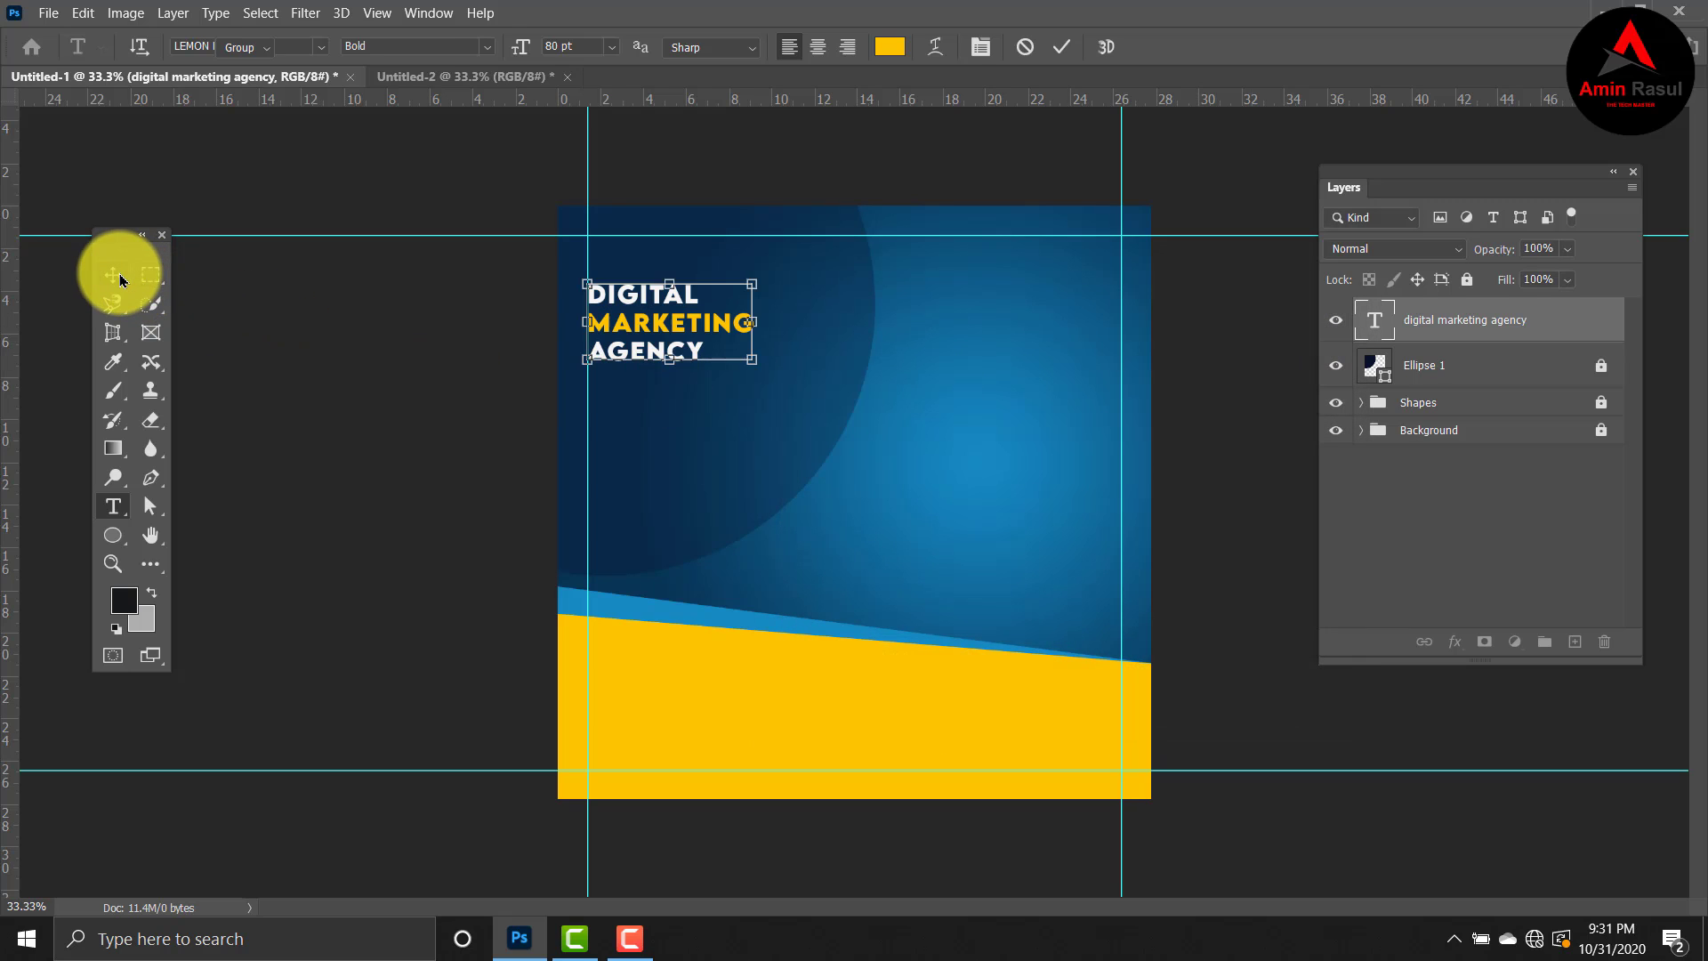
pyautogui.click(753, 162)
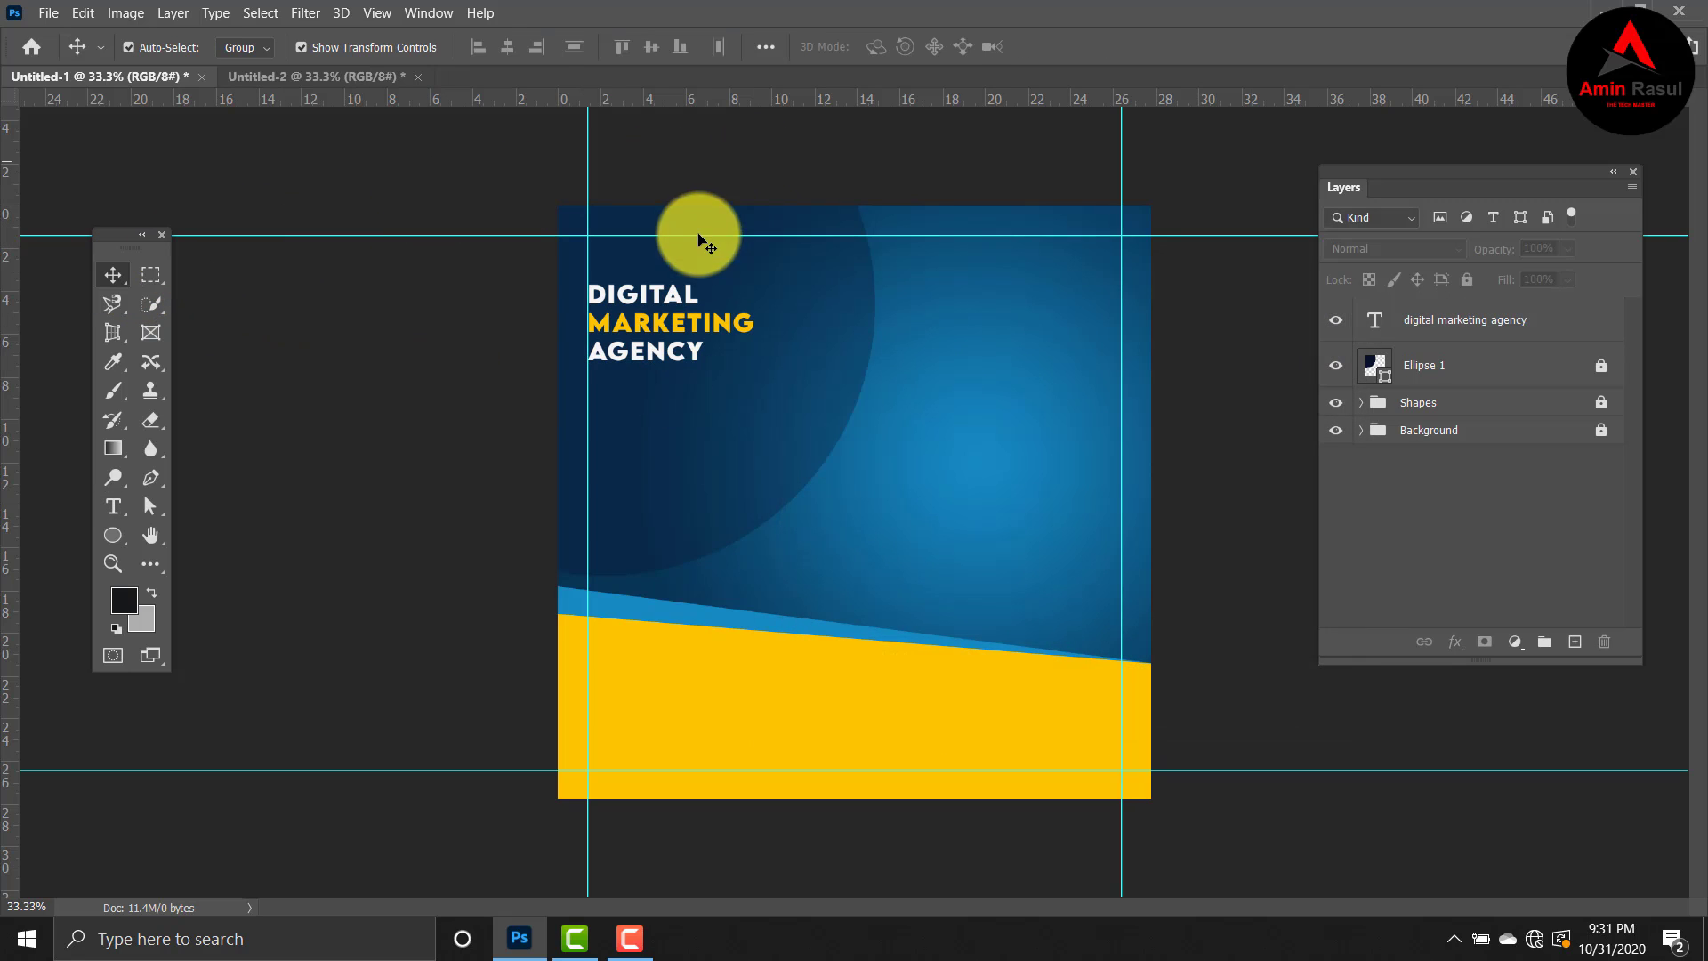
# Step: Move the heading text slightly down along the left guide to leave space above it, and deselect it
pyautogui.click(671, 300)
pyautogui.moveTo(671, 301); pyautogui.dragTo(663, 338)
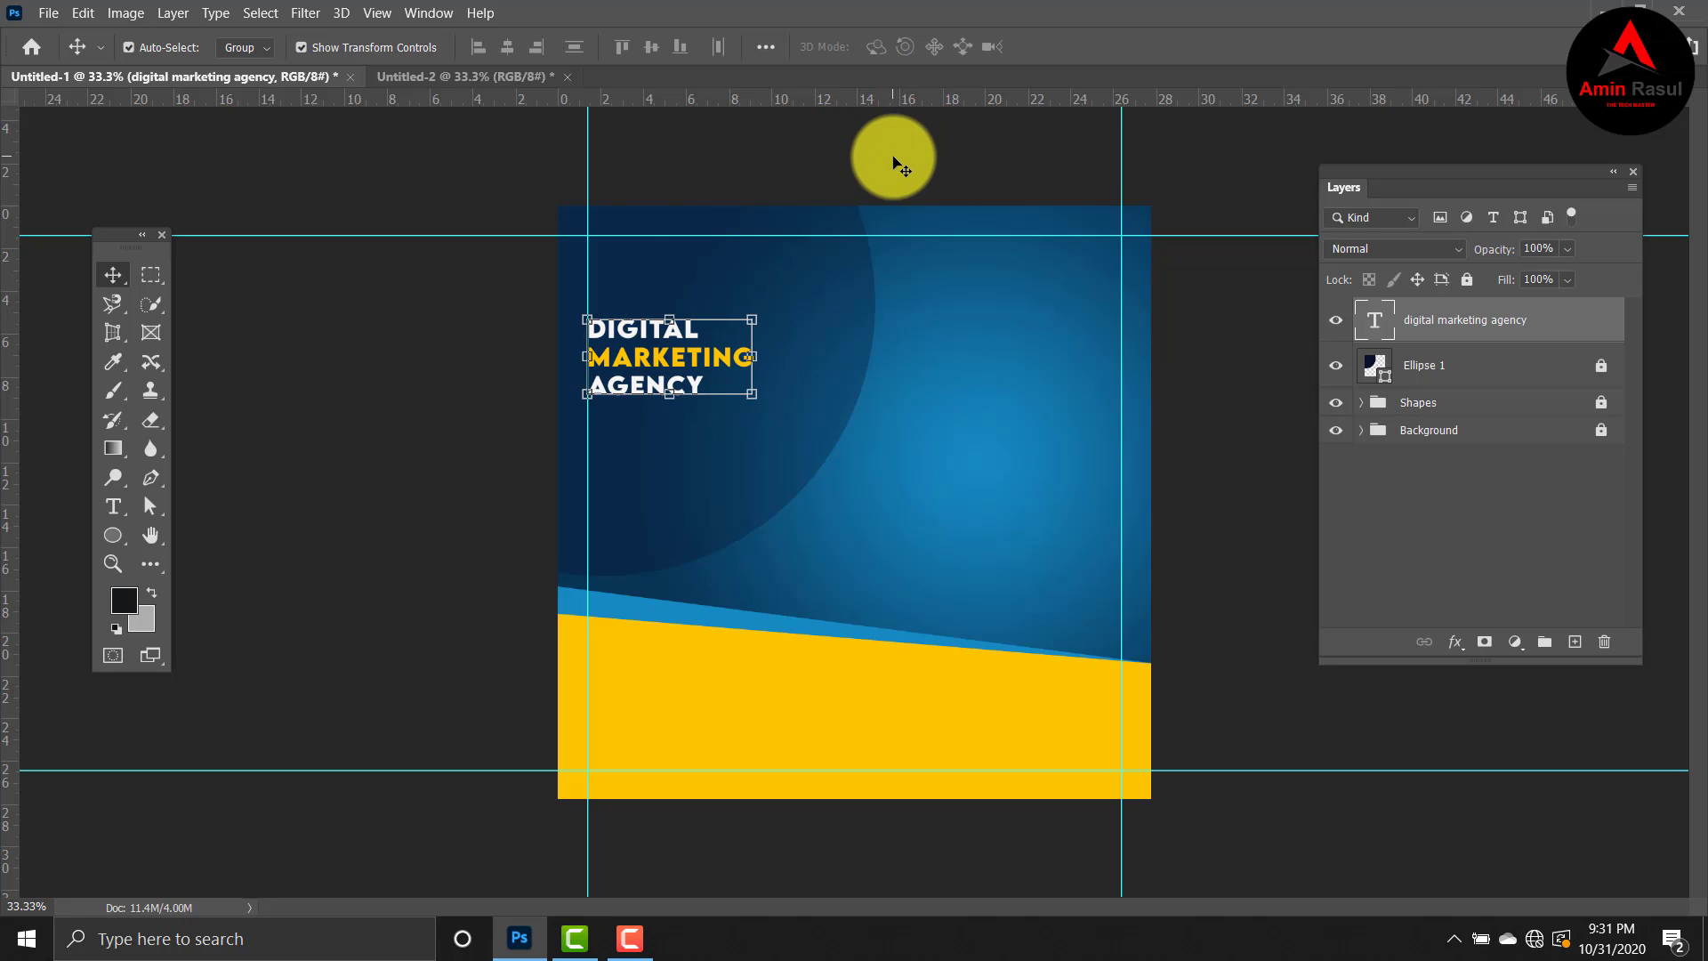
pyautogui.click(896, 163)
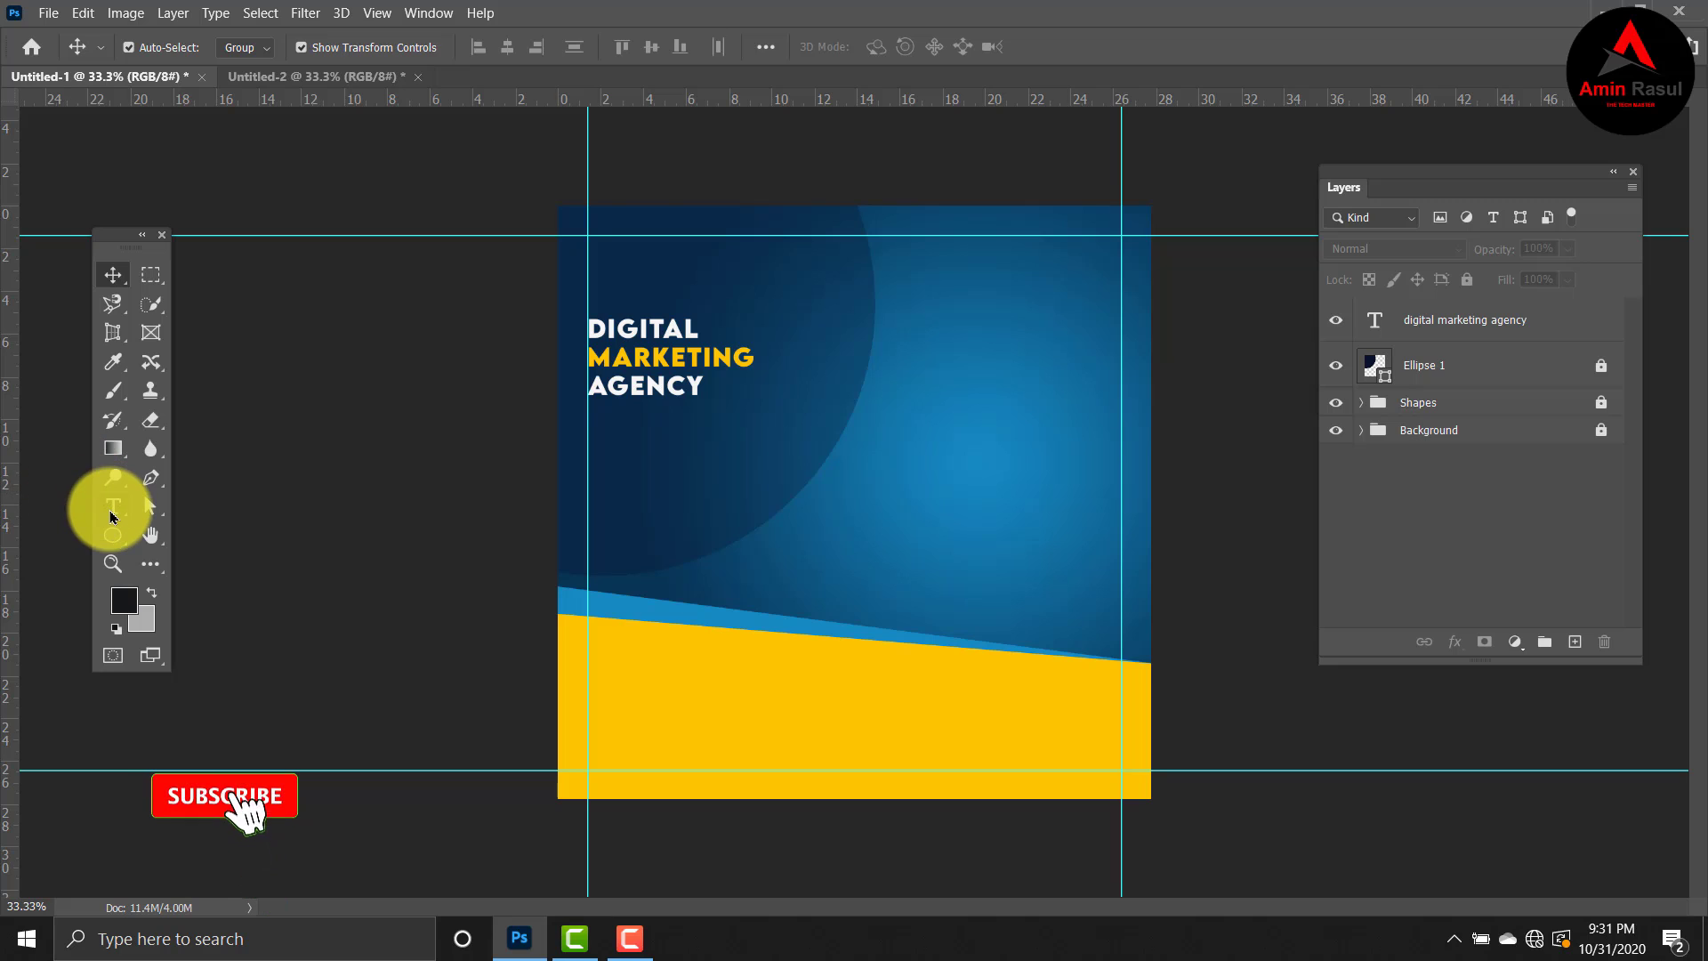
# Step: Add a LOGO text above the heading, near where the upper and left guides cross
pyautogui.click(113, 509)
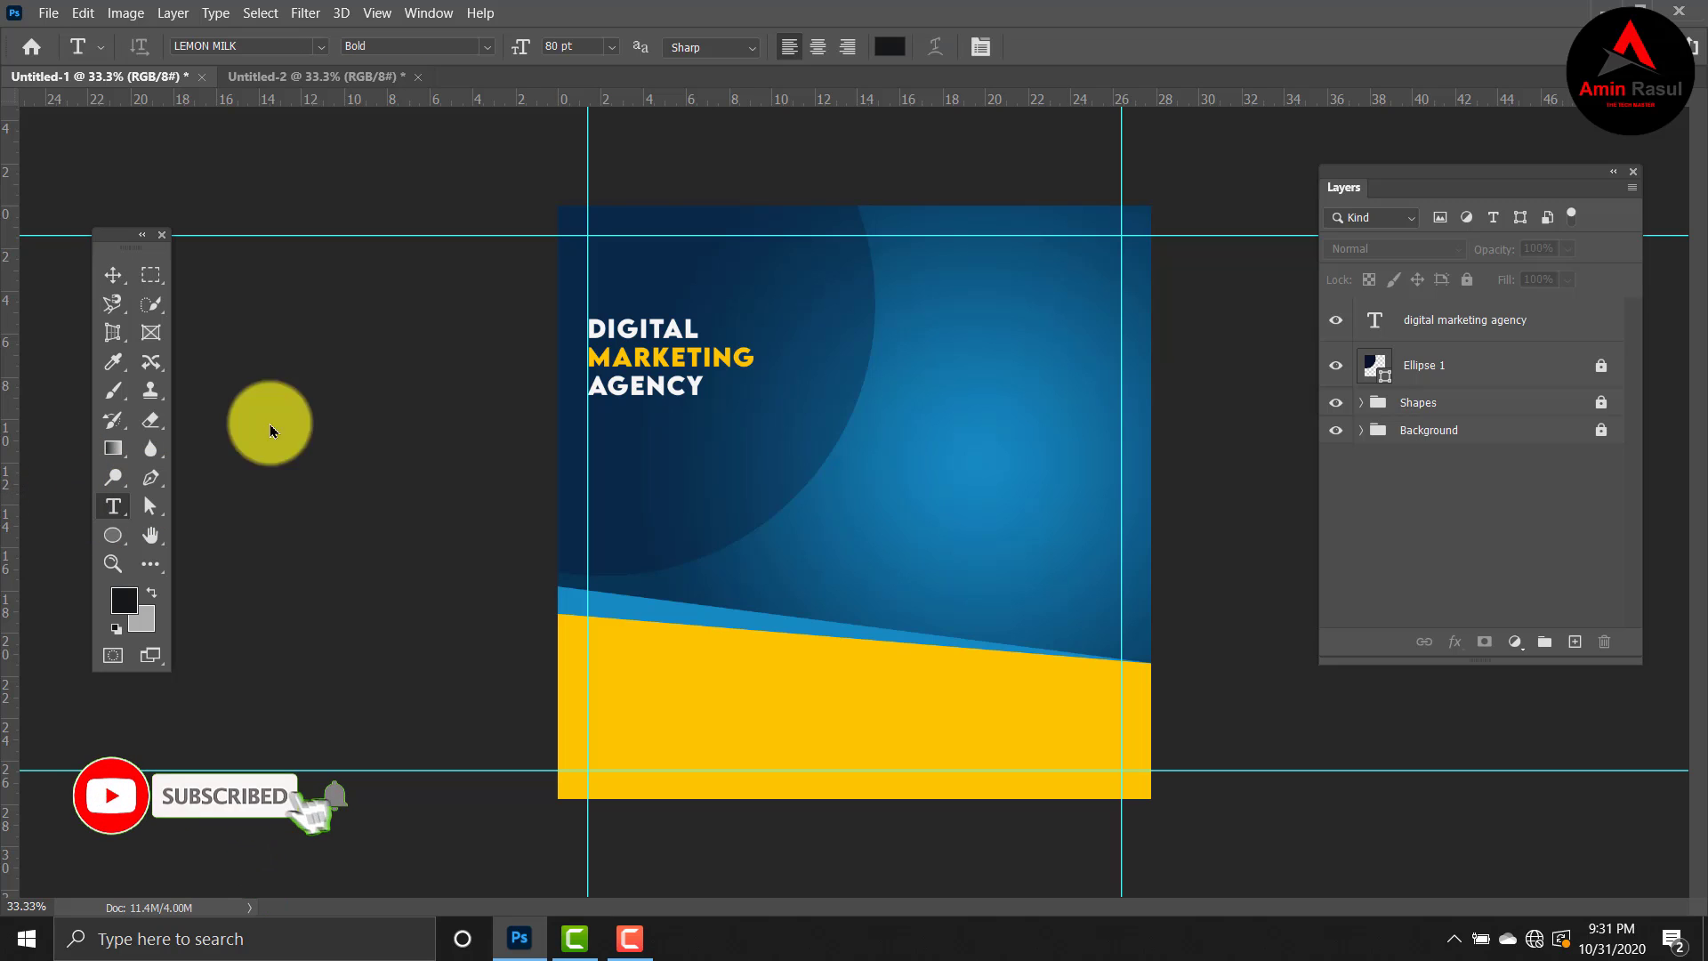
pyautogui.click(597, 255)
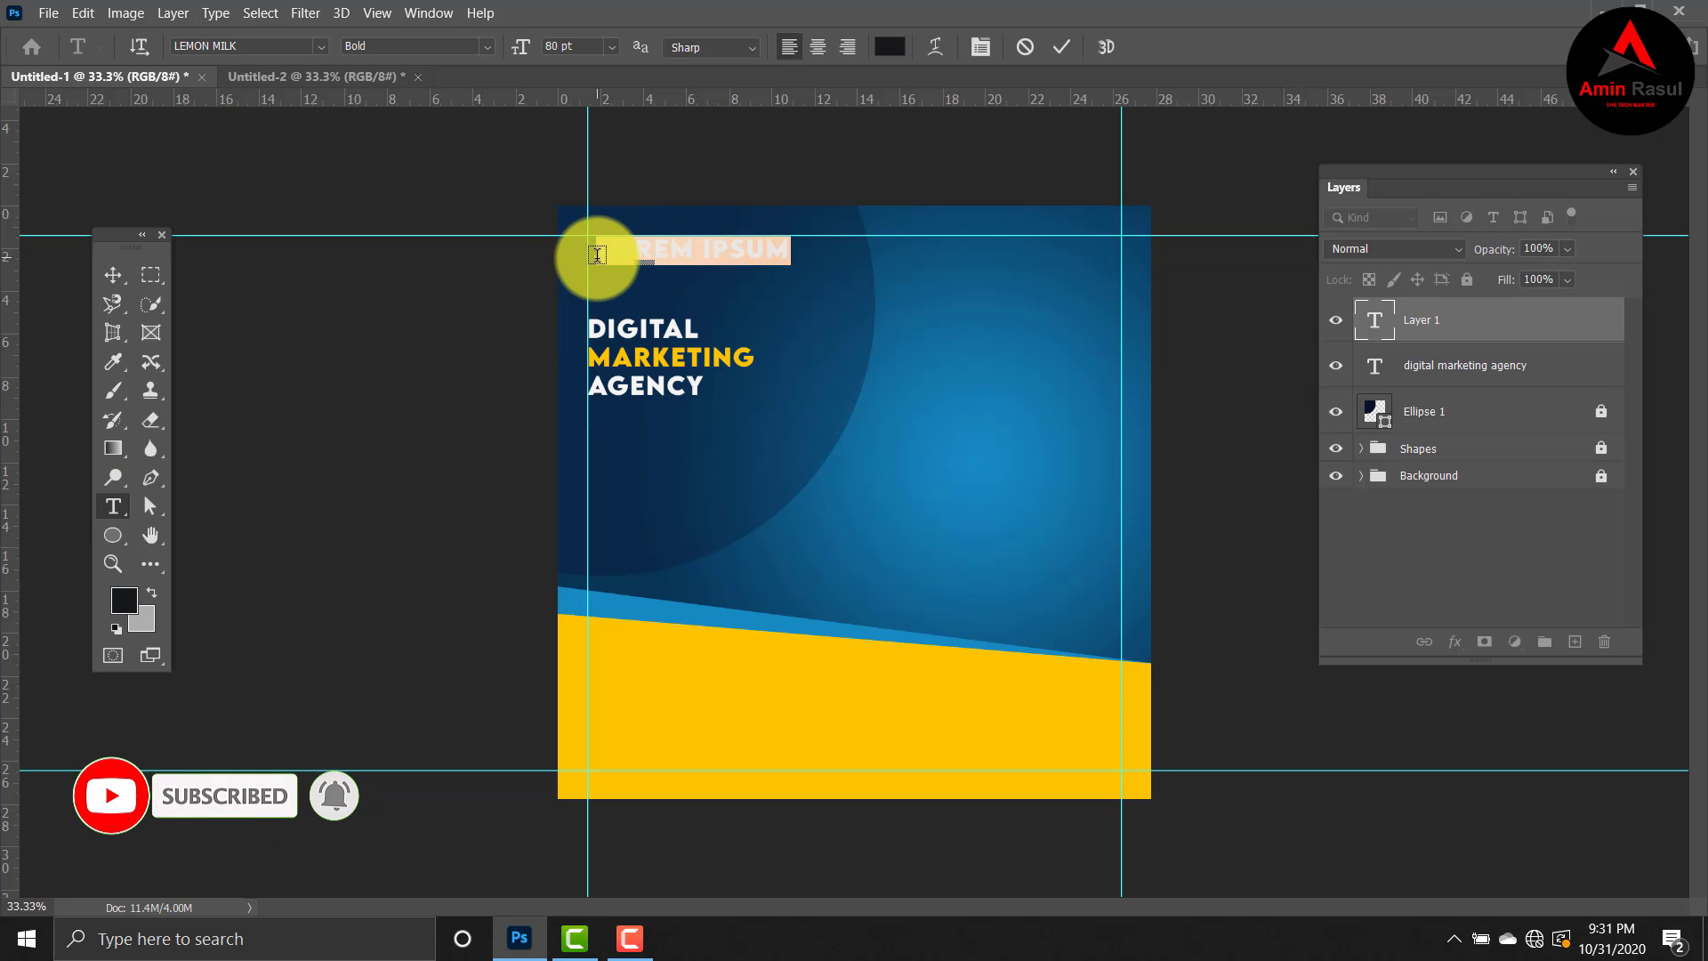
pyautogui.press('BackSpace')
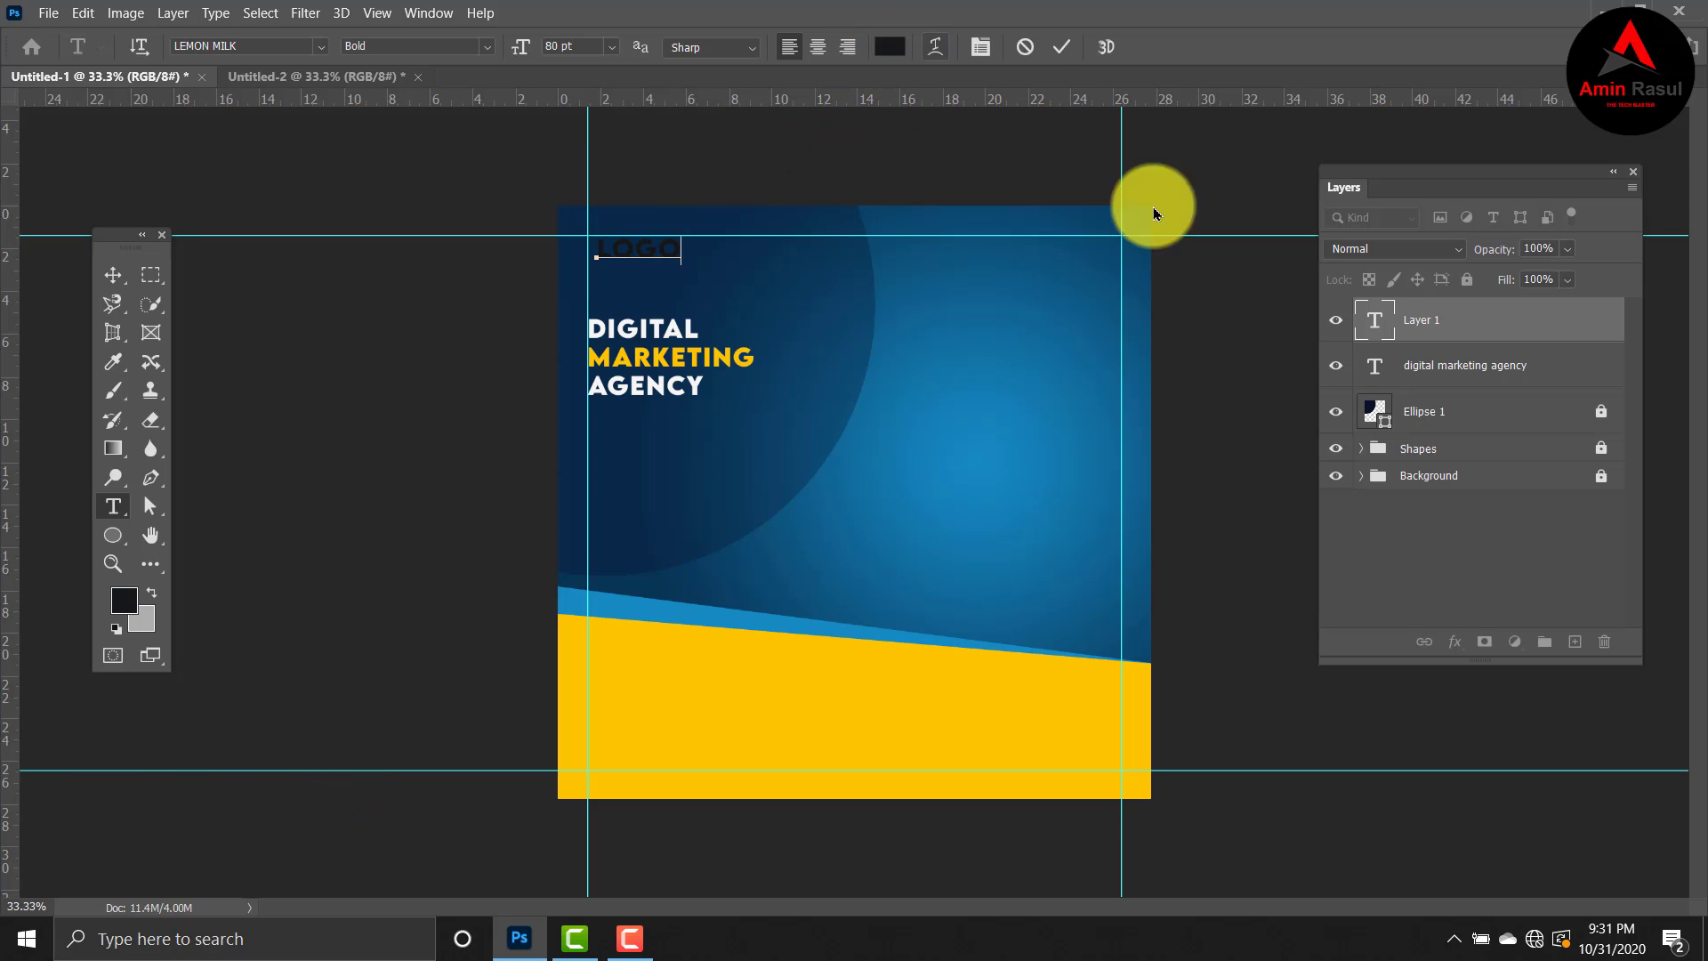
# Step: Set the LOGO text's size to 60 pt and its colour to near-white
pyautogui.doubleClick(1365, 320)
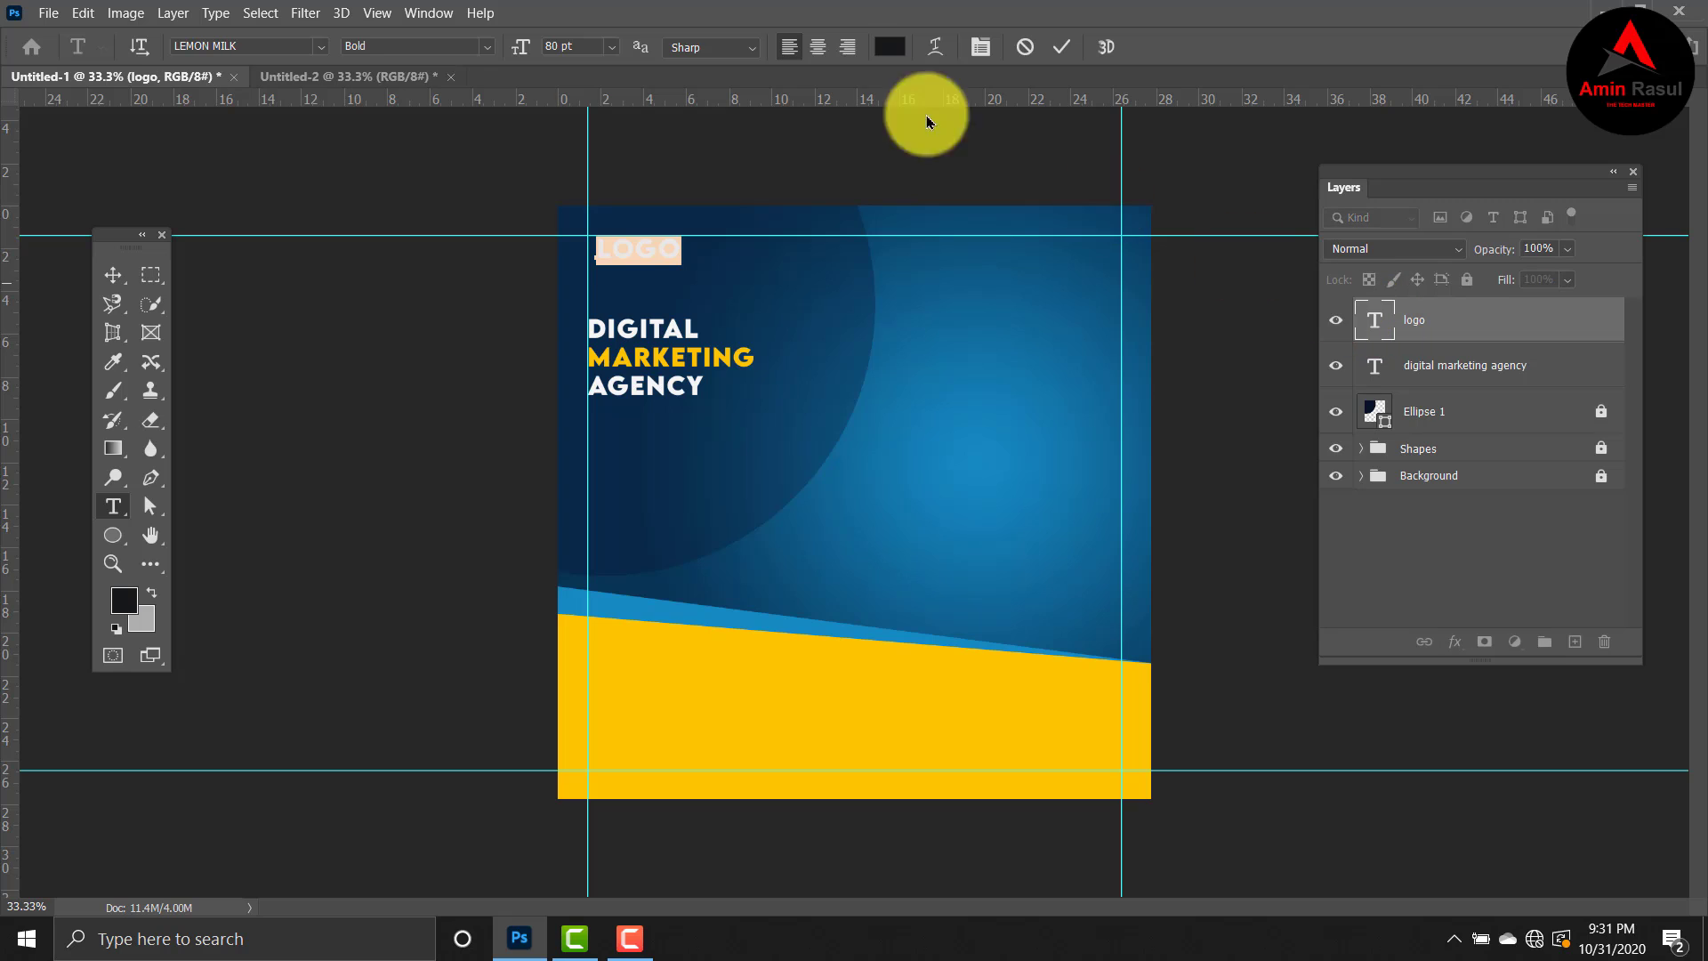
pyautogui.click(611, 46)
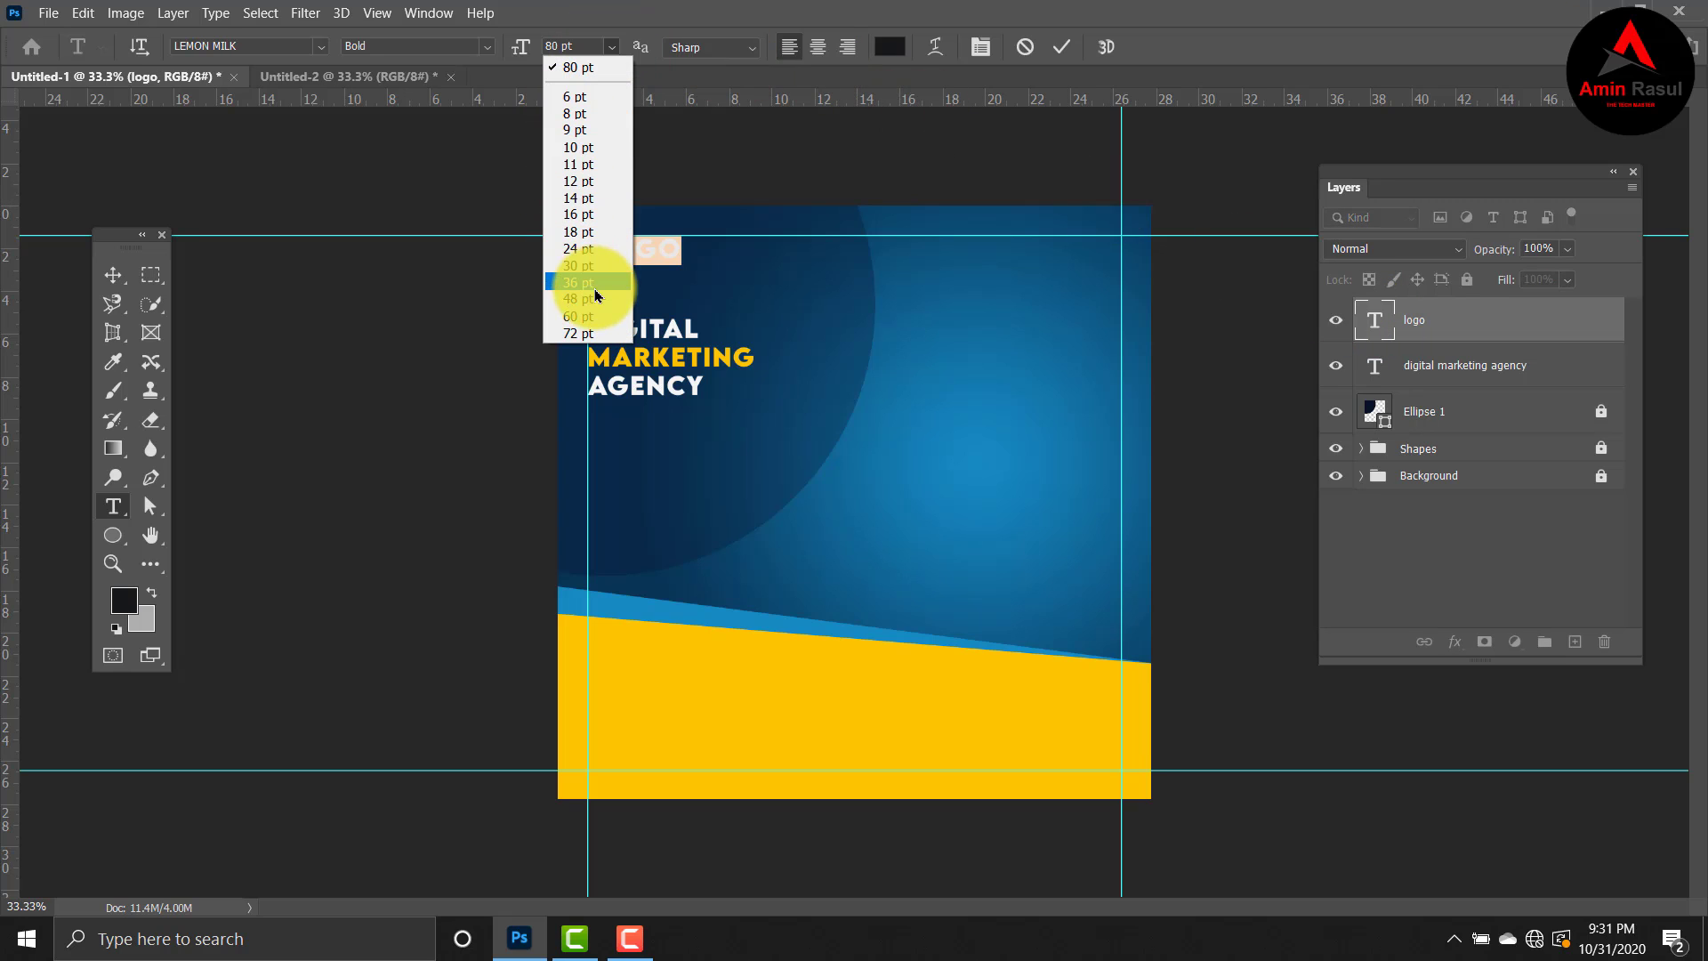
pyautogui.click(601, 316)
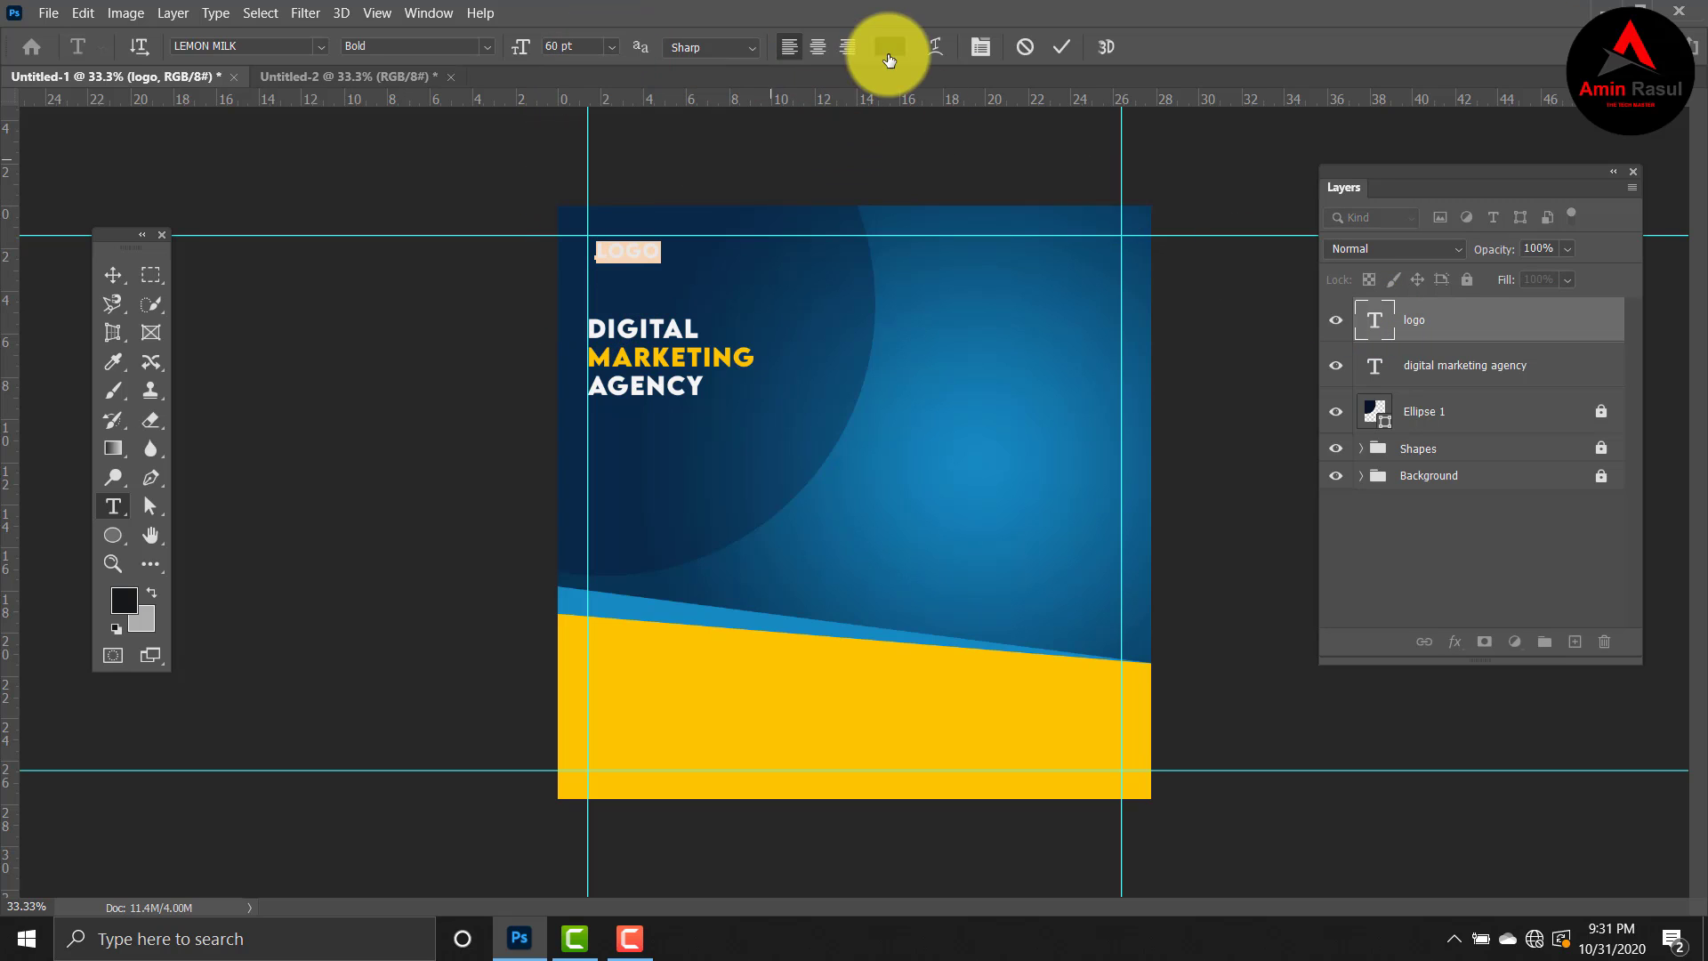
pyautogui.click(888, 48)
pyautogui.moveTo(877, 407); pyautogui.dragTo(771, 374)
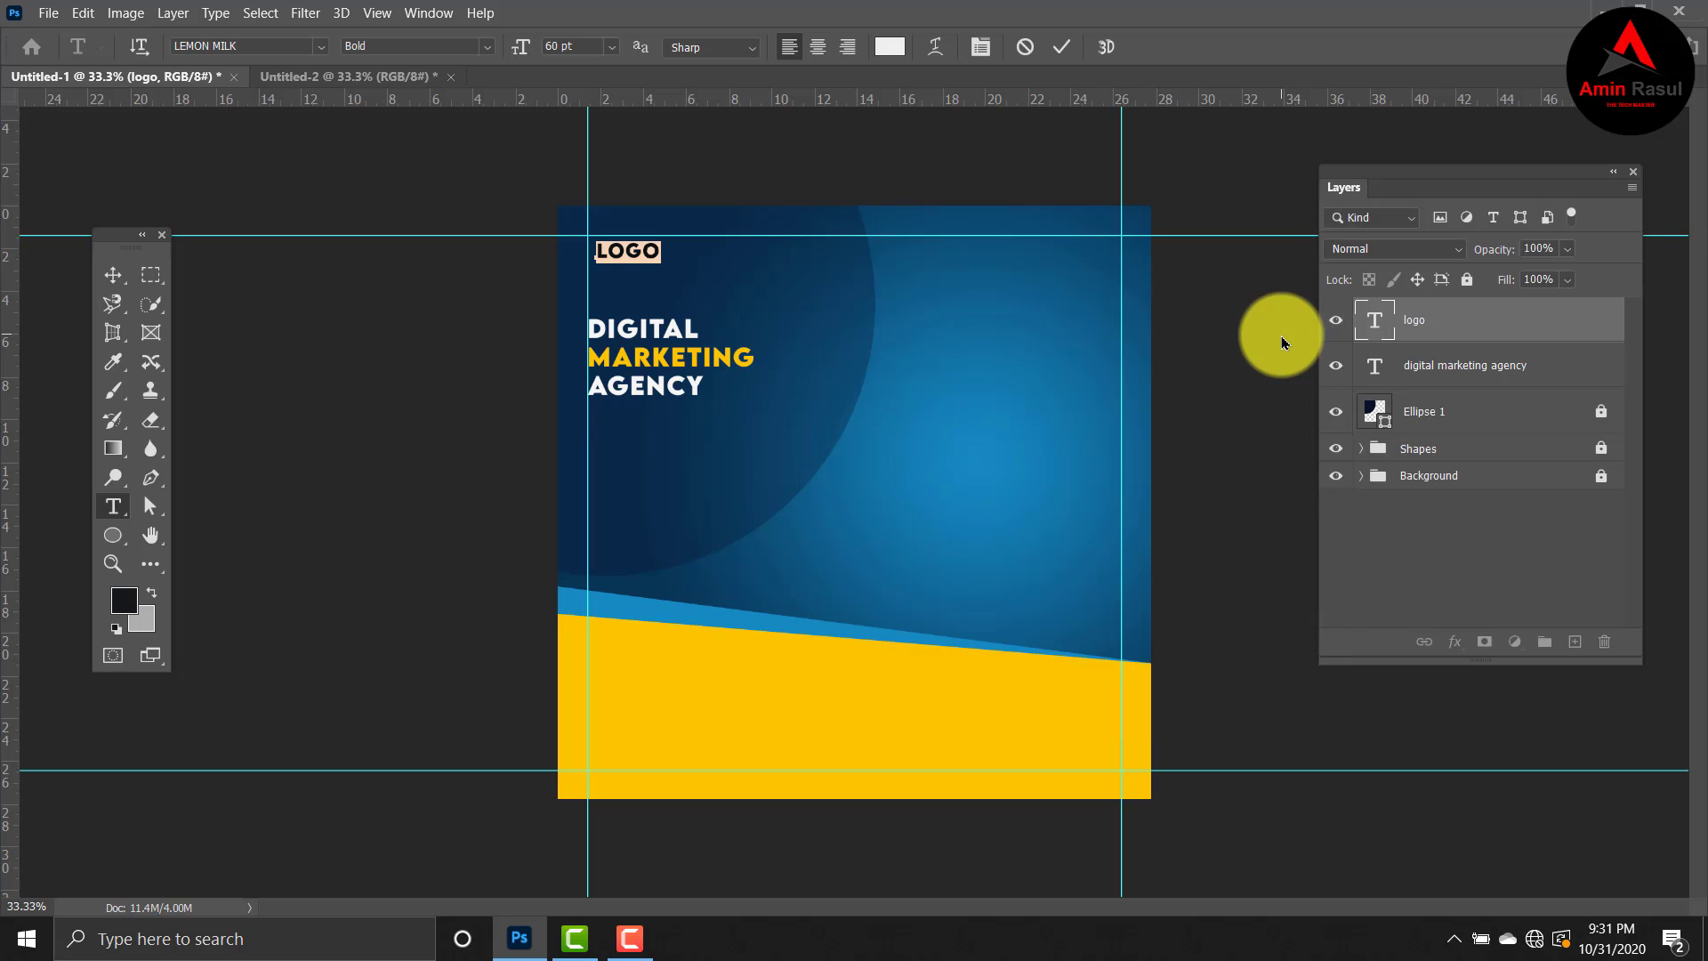
pyautogui.click(124, 281)
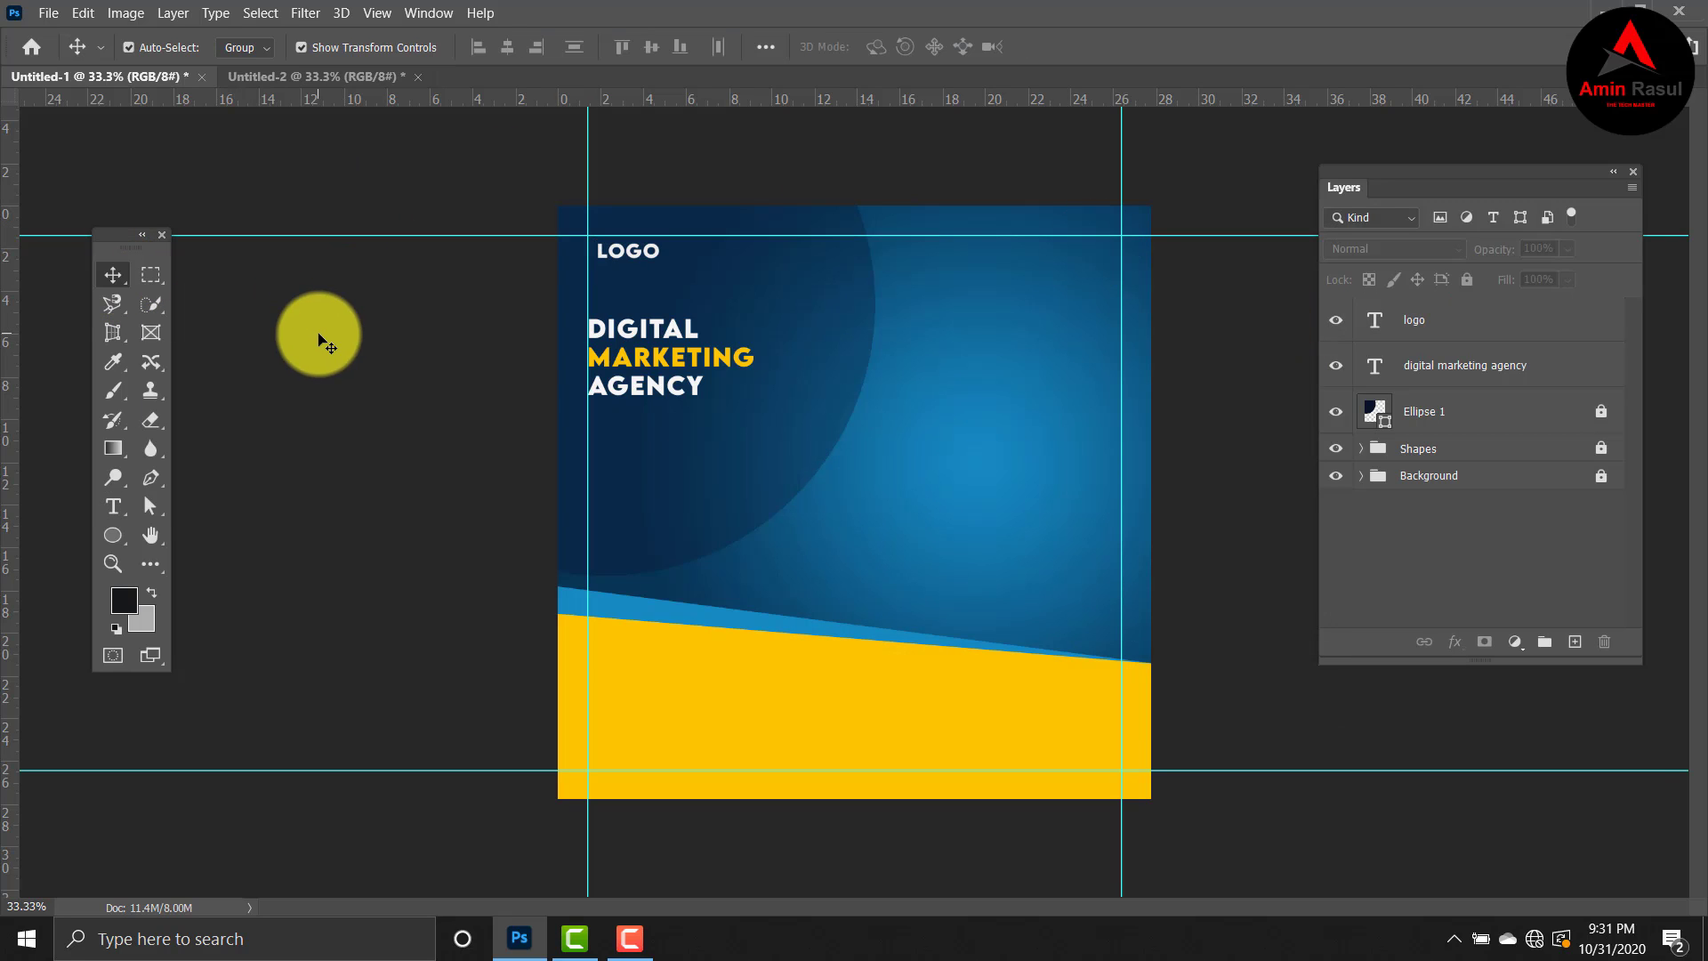
# Step: Copy the Lorem ipsum paragraph from the Untitled-2 document into Untitled-1 and place it just below the AGENCY line
pyautogui.click(396, 82)
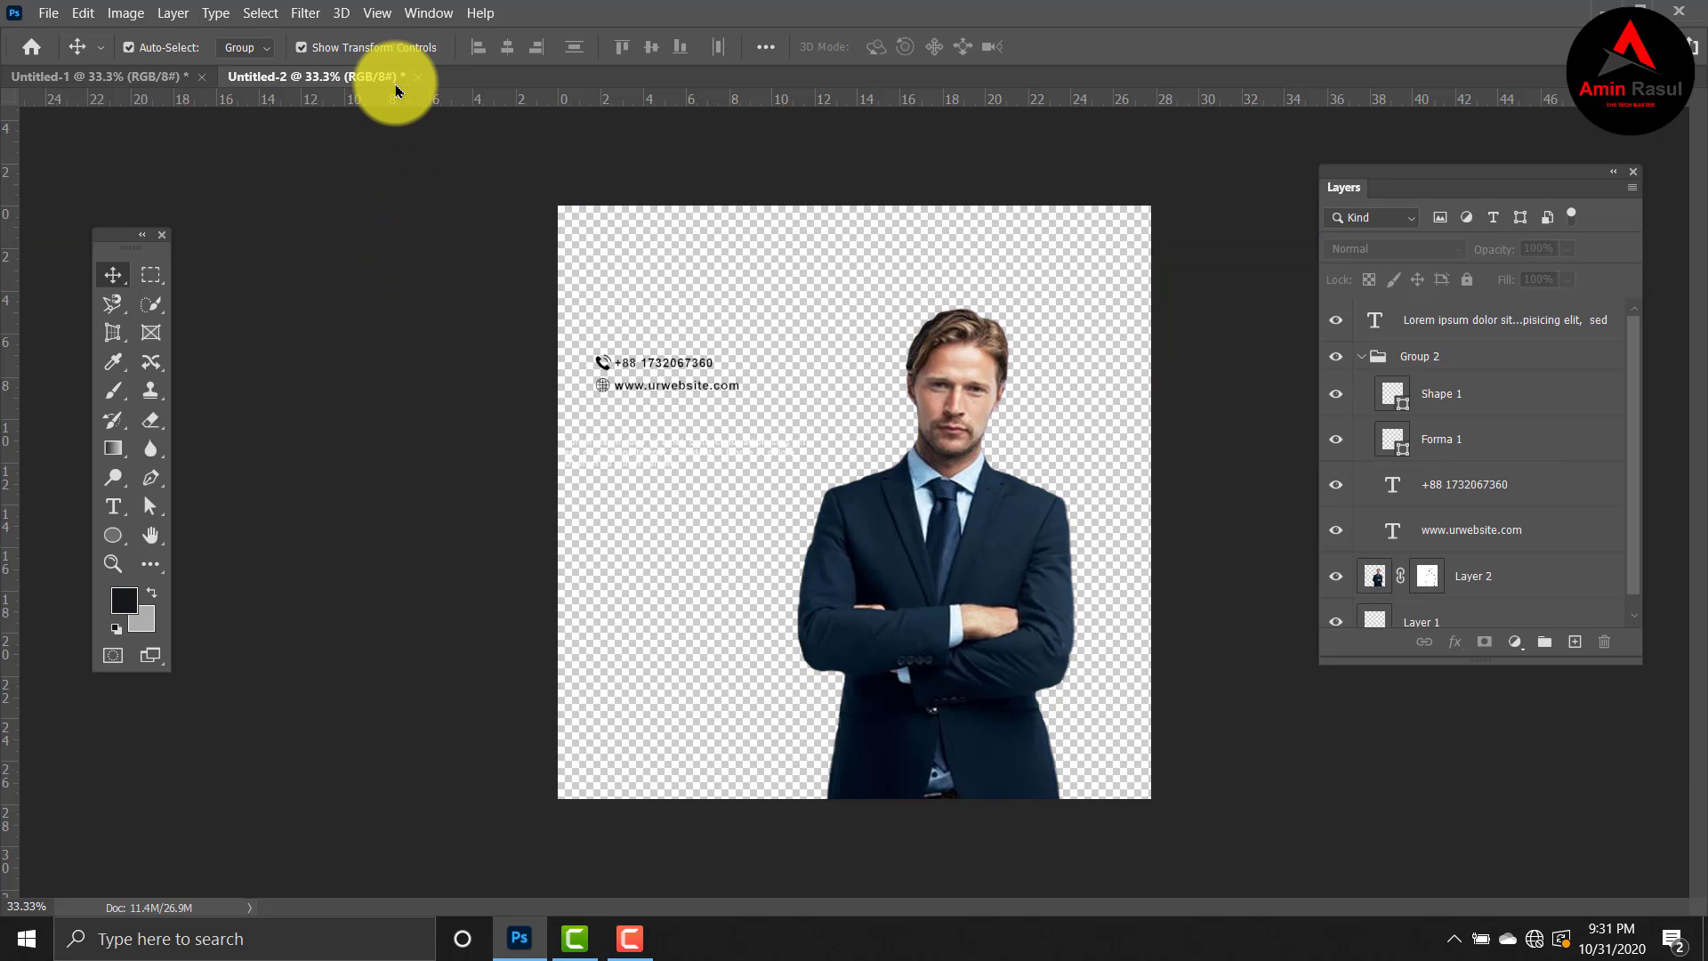
pyautogui.click(683, 453)
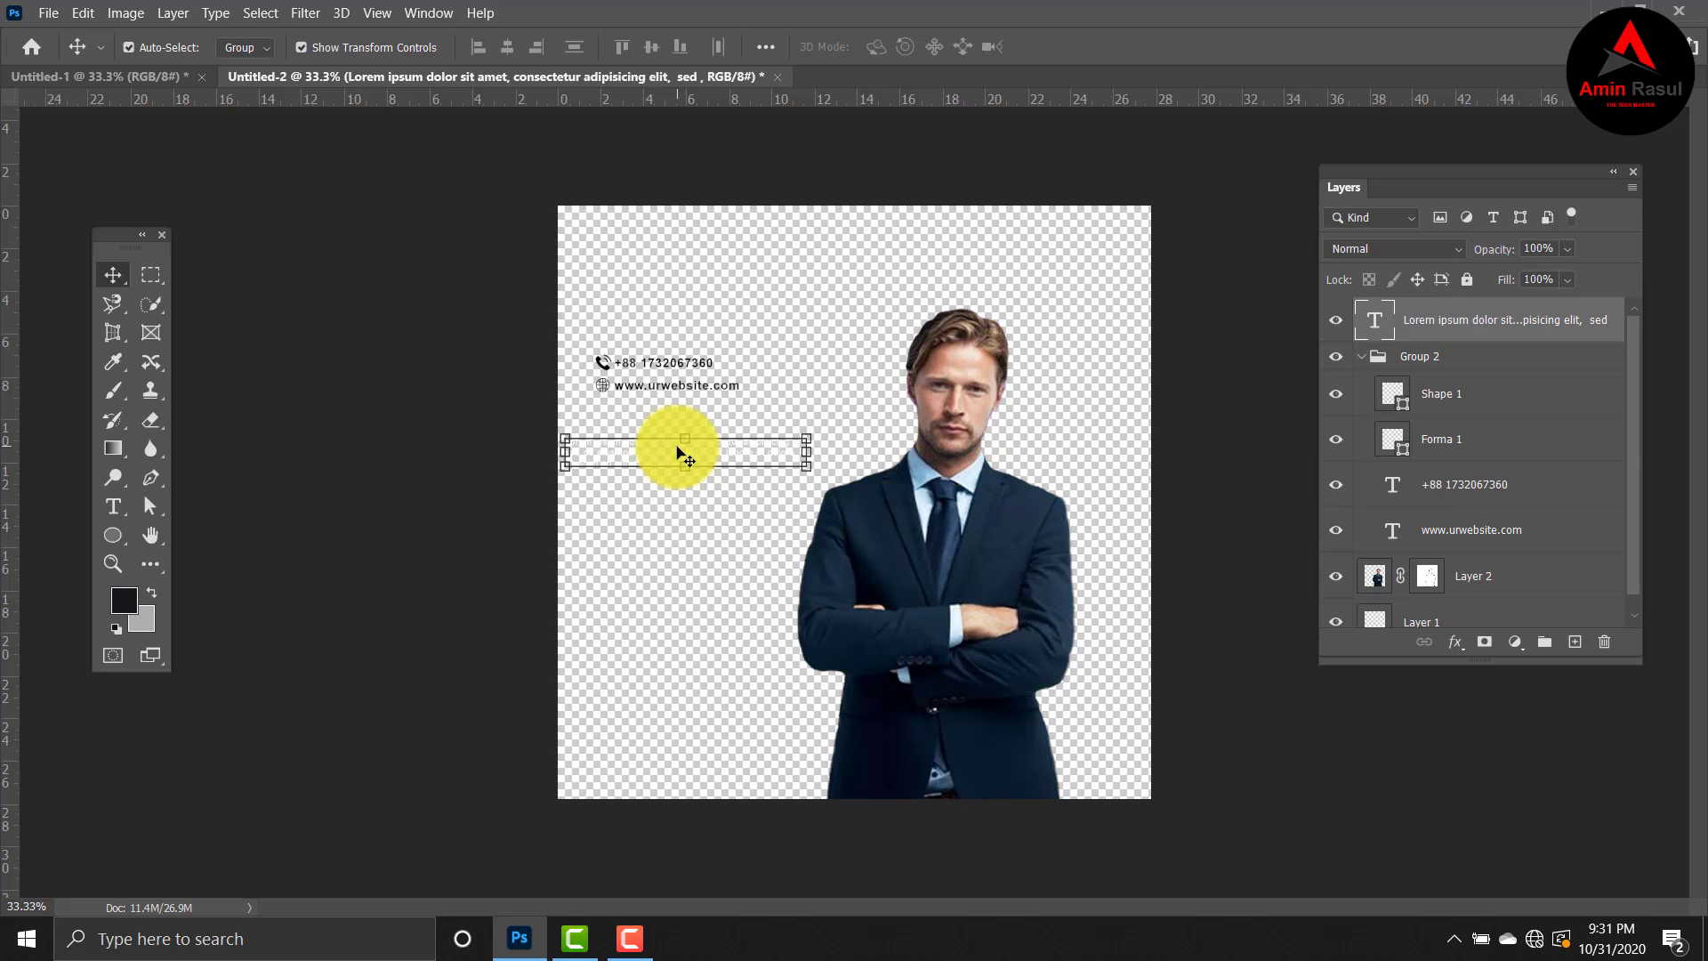
pyautogui.moveTo(683, 456); pyautogui.dragTo(712, 341)
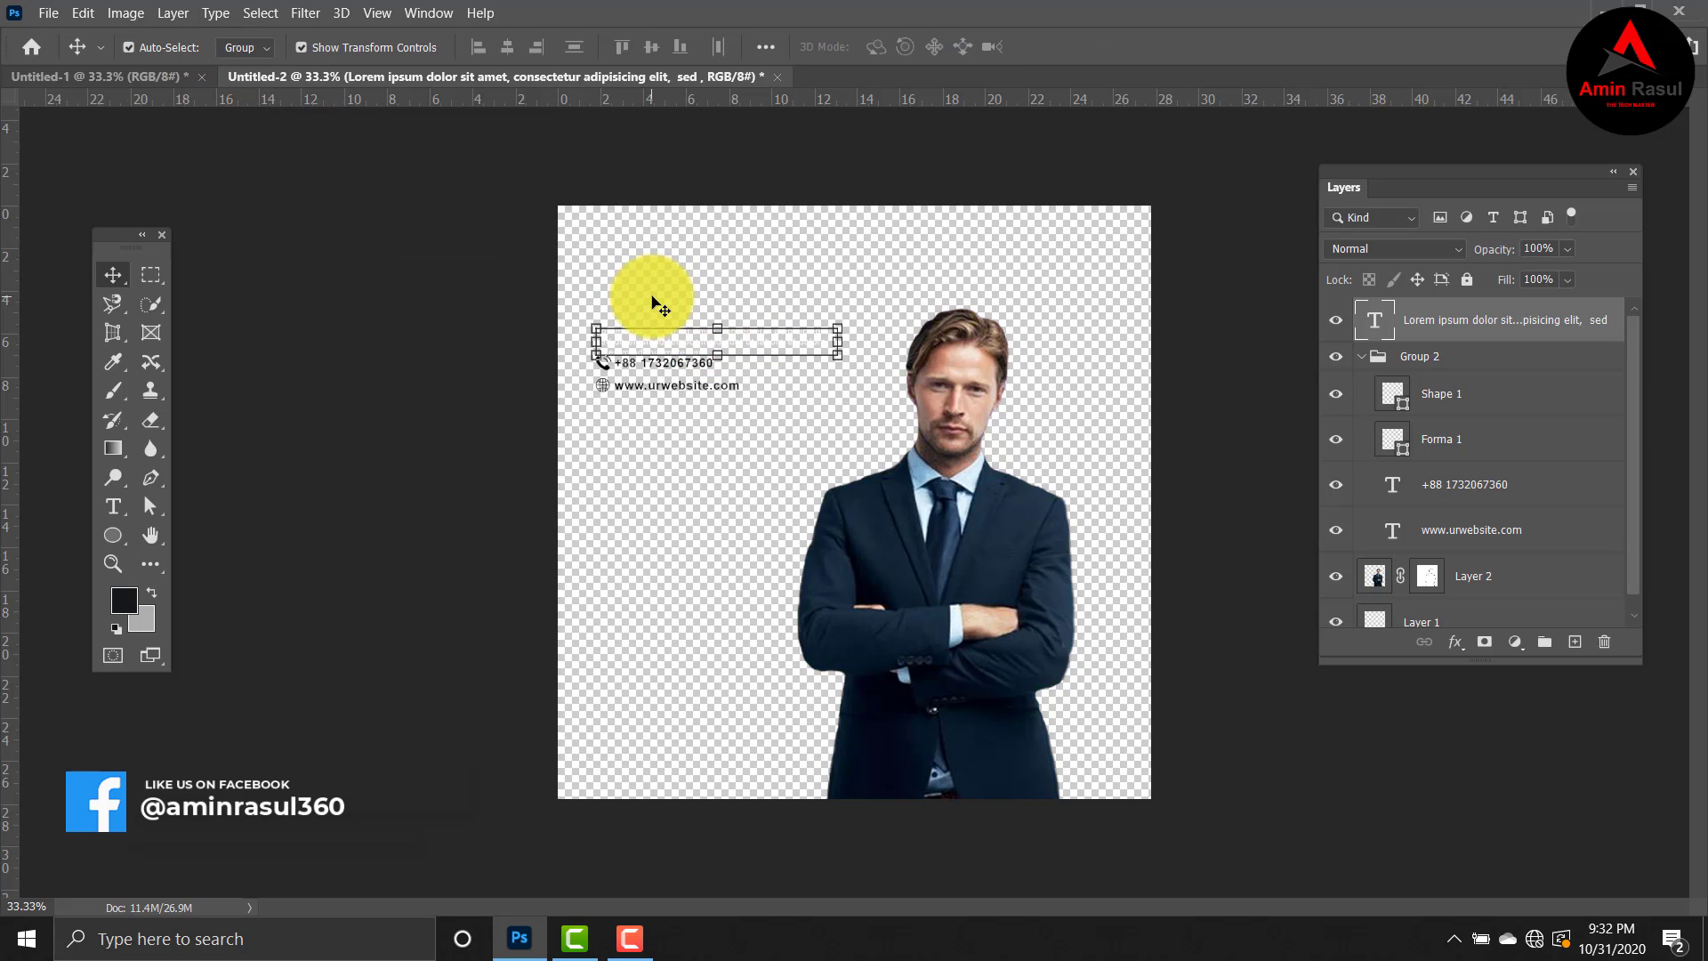
pyautogui.moveTo(735, 345); pyautogui.dragTo(744, 429)
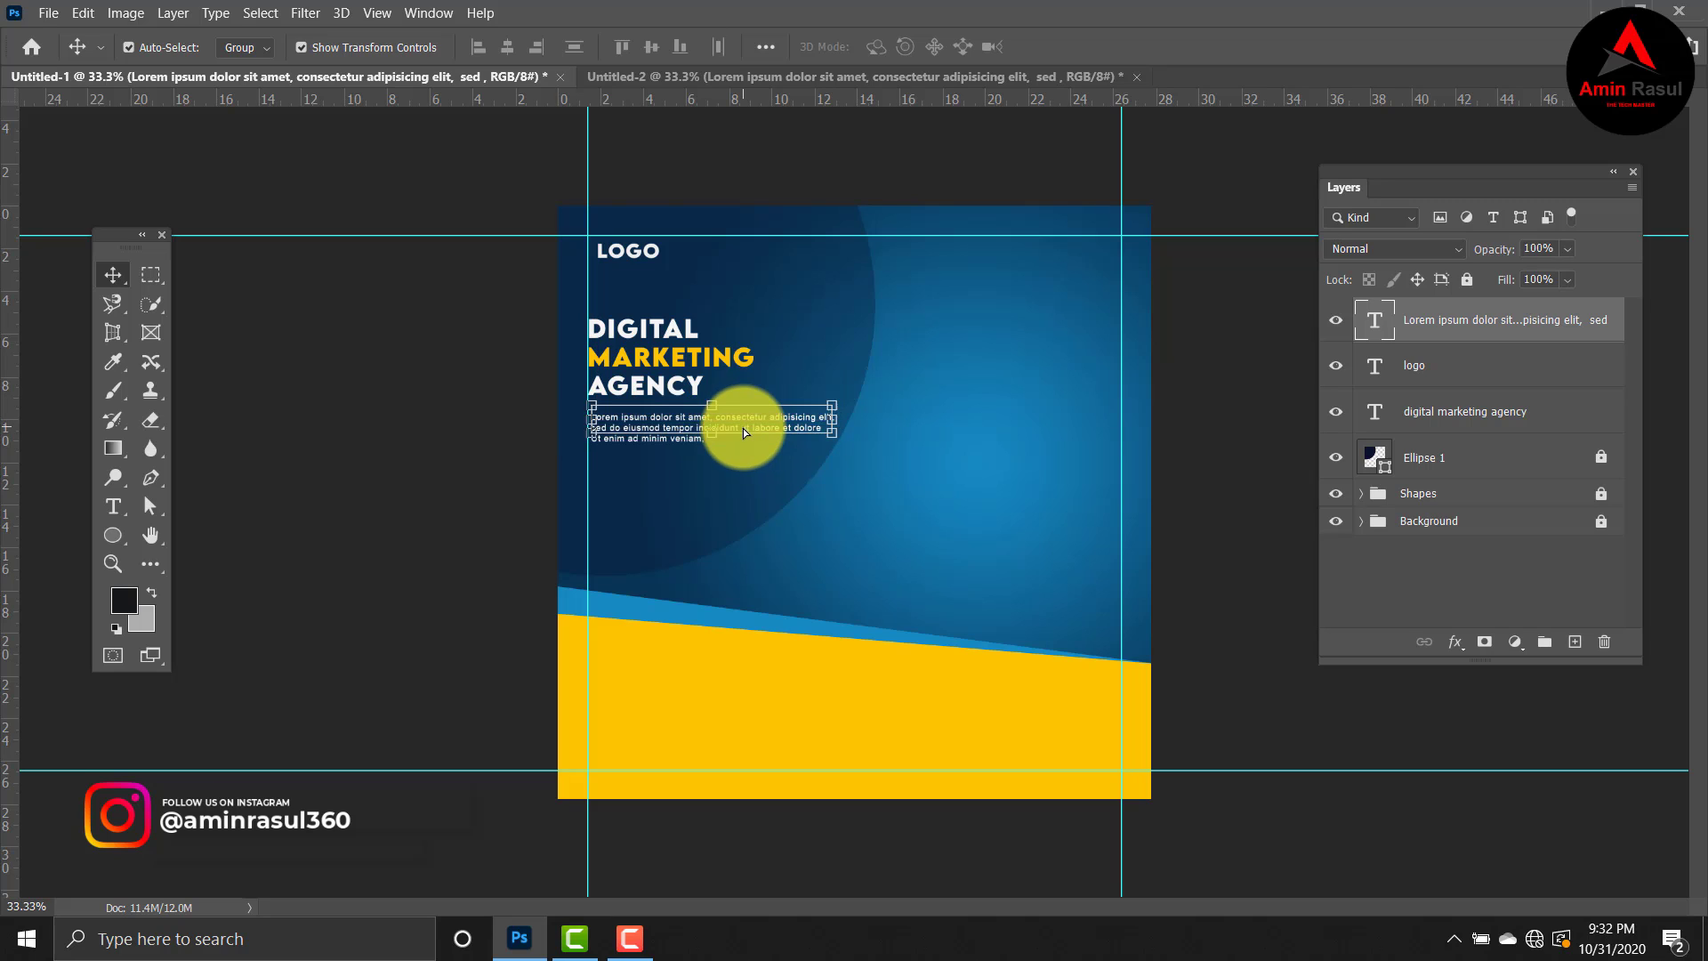
# Step: Nudge the Lorem ipsum paragraph down slightly in larger increments to add spacing below the heading
pyautogui.hotkey('shift', 'Down')
pyautogui.hotkey('shift', 'Down')
pyautogui.hotkey('shift', 'Down')
pyautogui.hotkey('shift', 'Down')
pyautogui.hotkey('shift', 'Down')
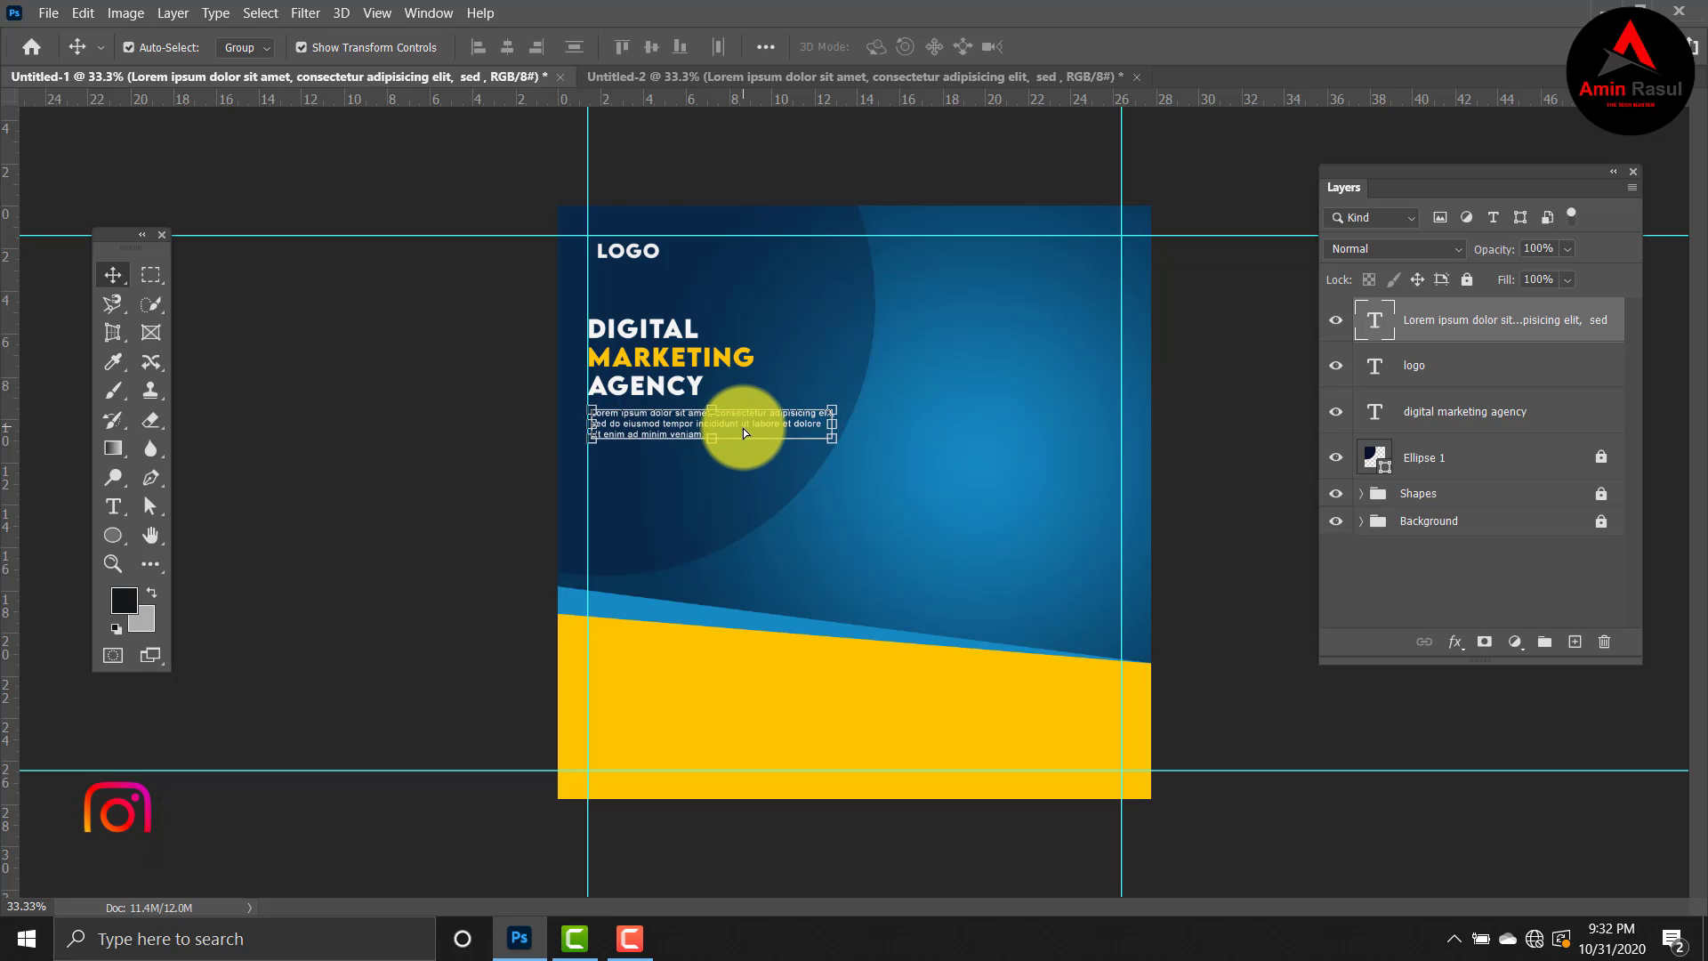
# Step: Move the Lorem ipsum paragraph further down to widen the gap below the AGENCY line
pyautogui.hotkey('shift', 'Down')
pyautogui.hotkey('shift', 'Down')
pyautogui.hotkey('shift', 'Down')
pyautogui.hotkey('shift', 'Down')
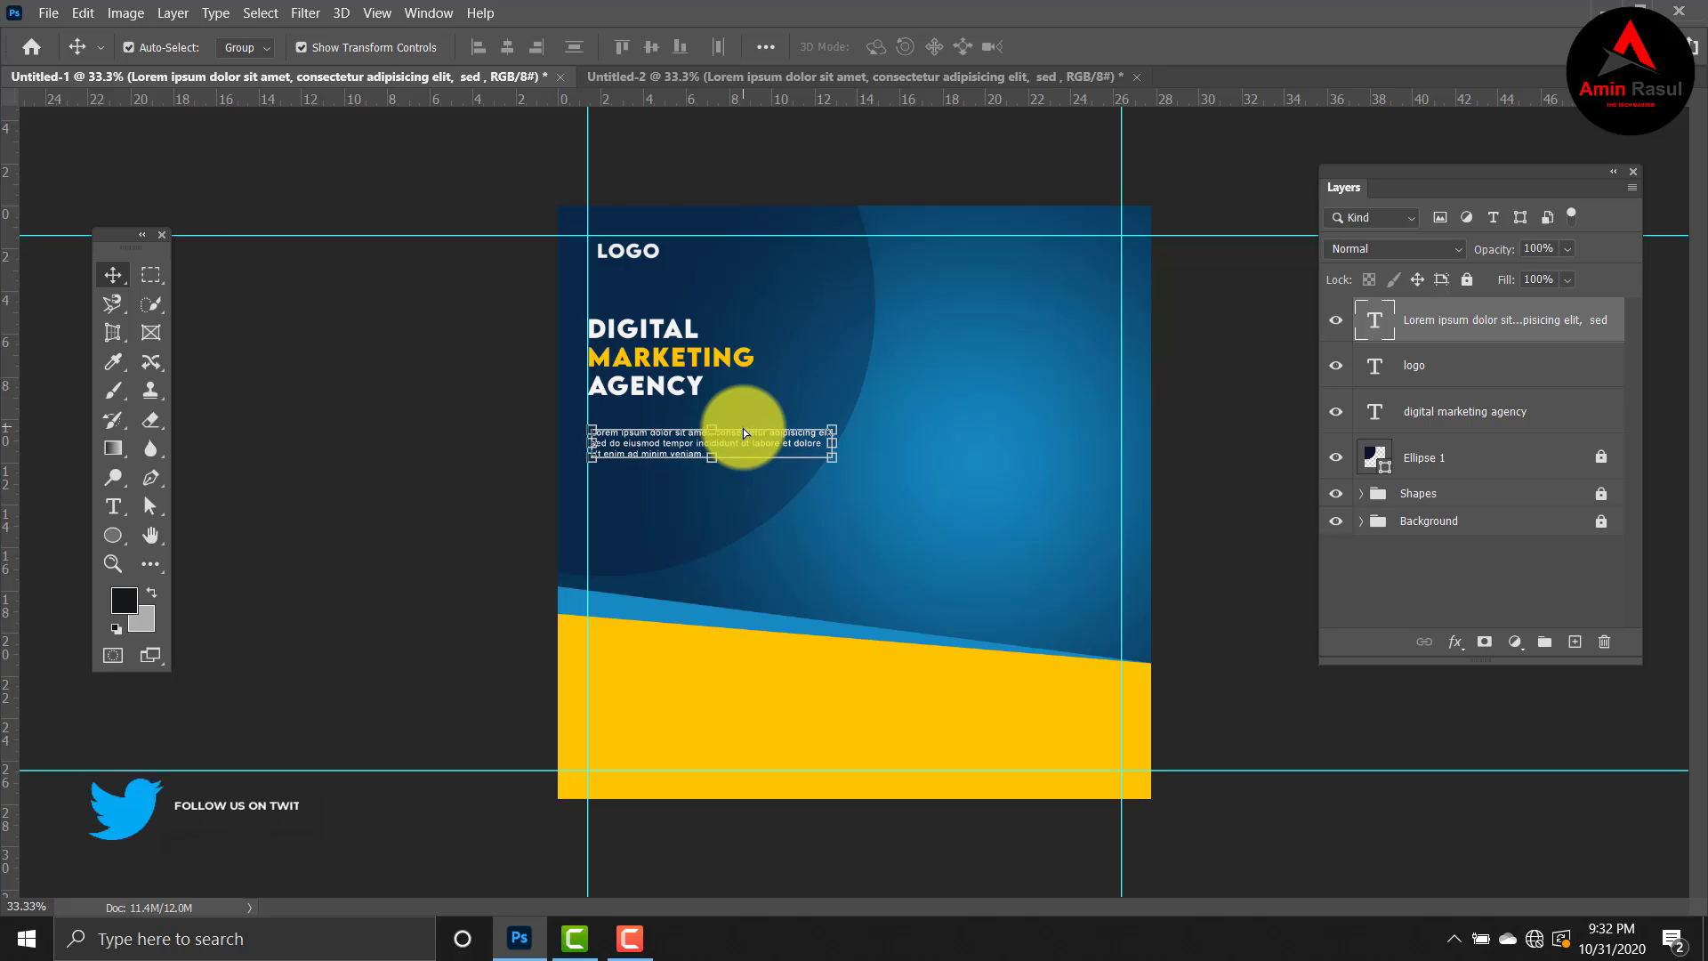
pyautogui.click(1278, 311)
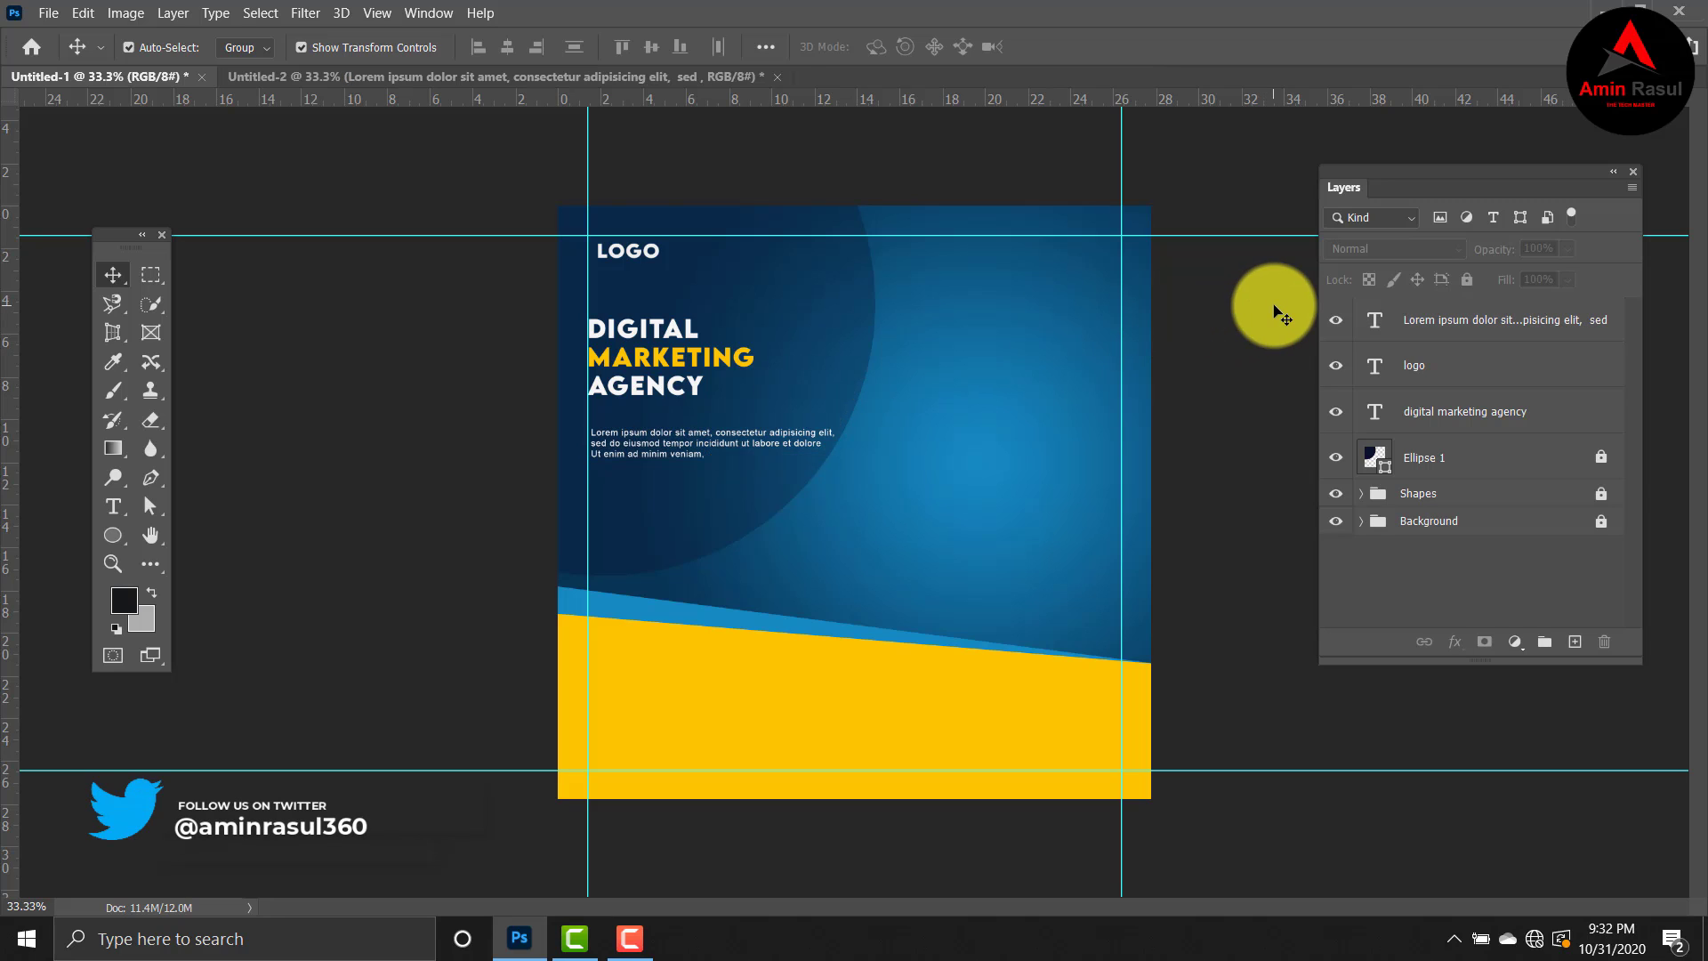
# Step: Align the left edges of the Lorem ipsum paragraph, the LOGO text and the heading
pyautogui.click(1486, 329)
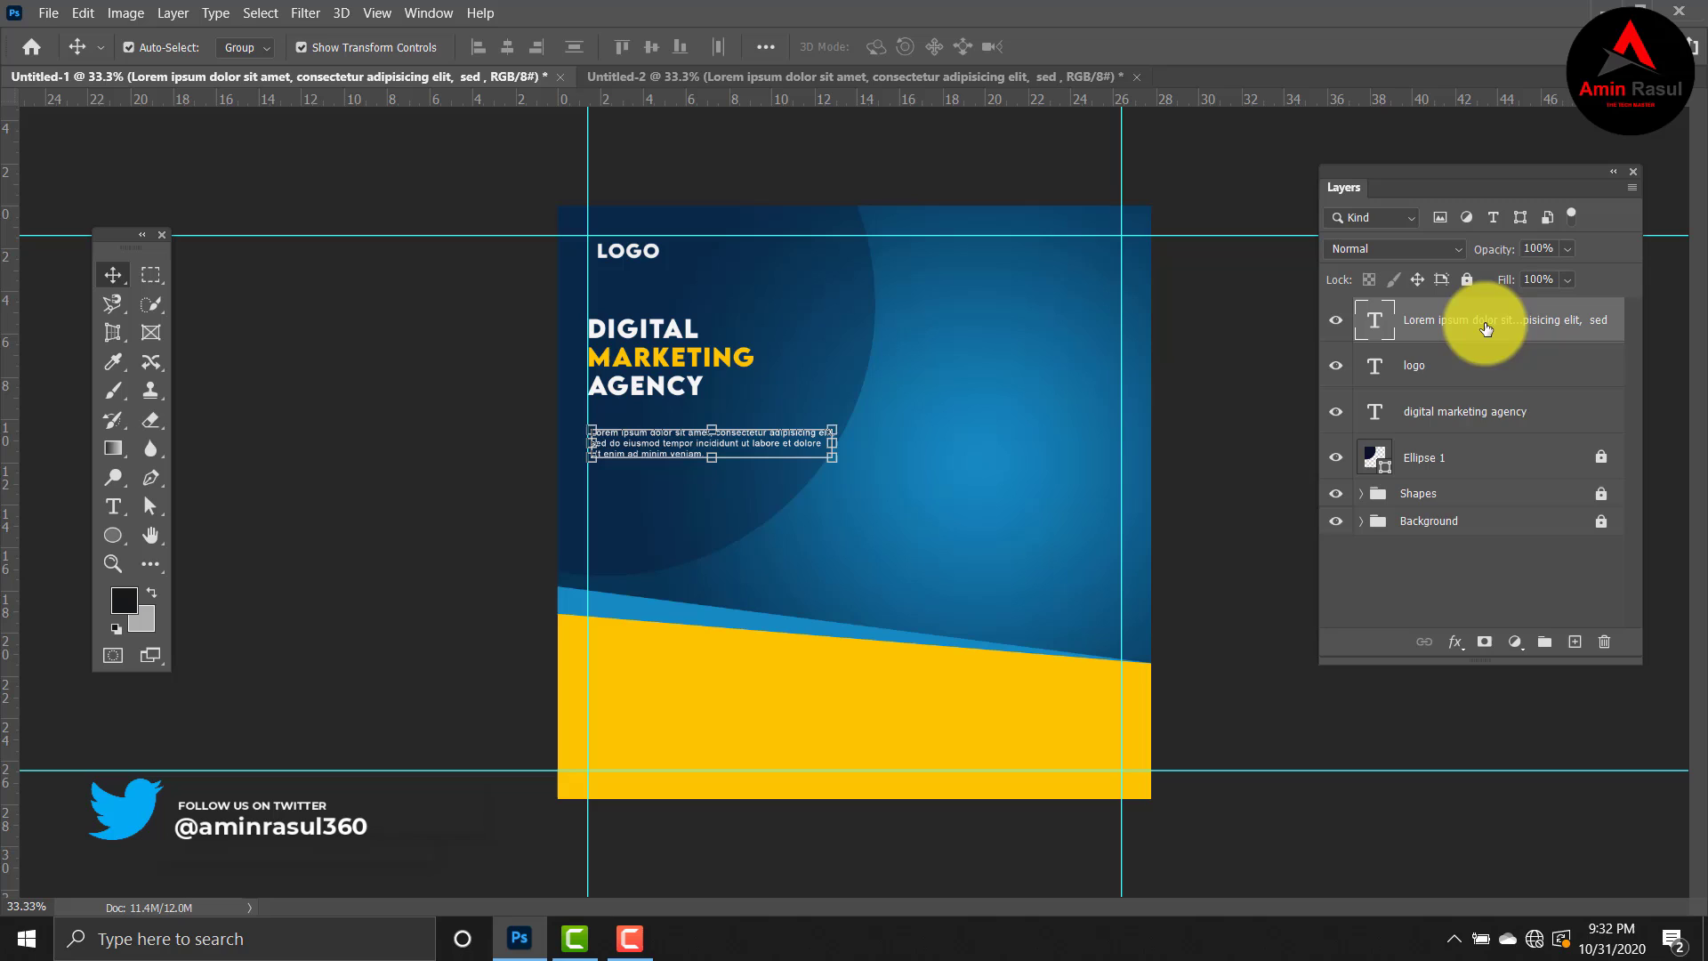
pyautogui.keyDown('shift'); pyautogui.click(1505, 425); pyautogui.keyUp('shift')
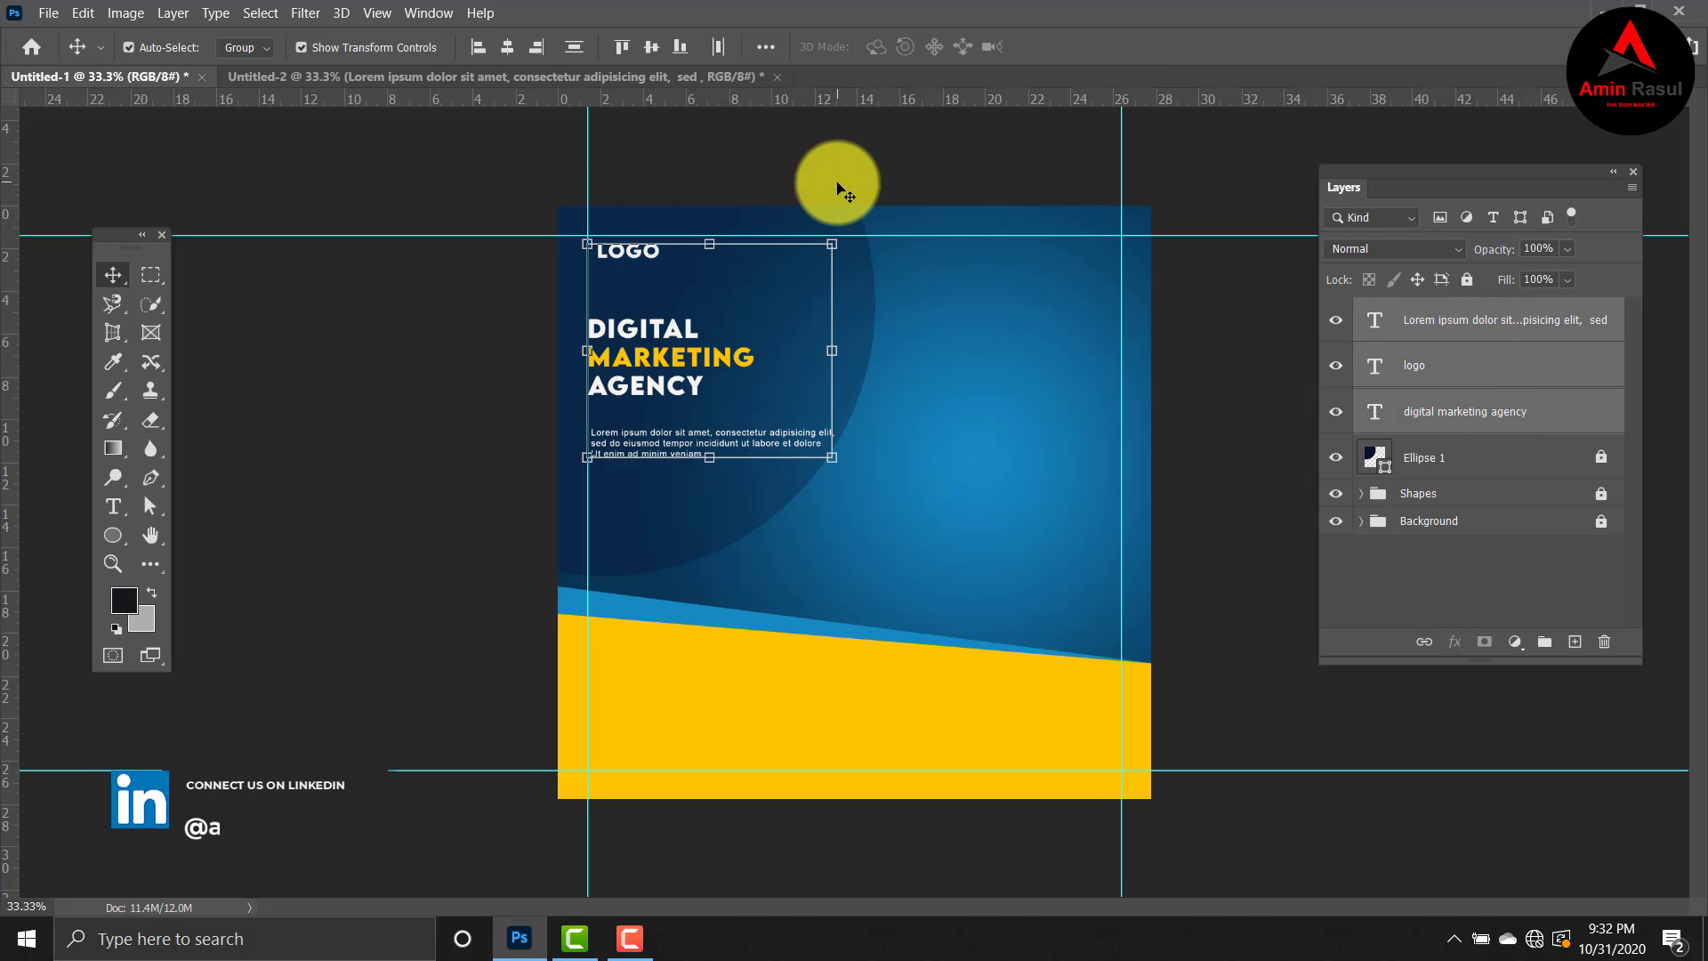
pyautogui.click(488, 53)
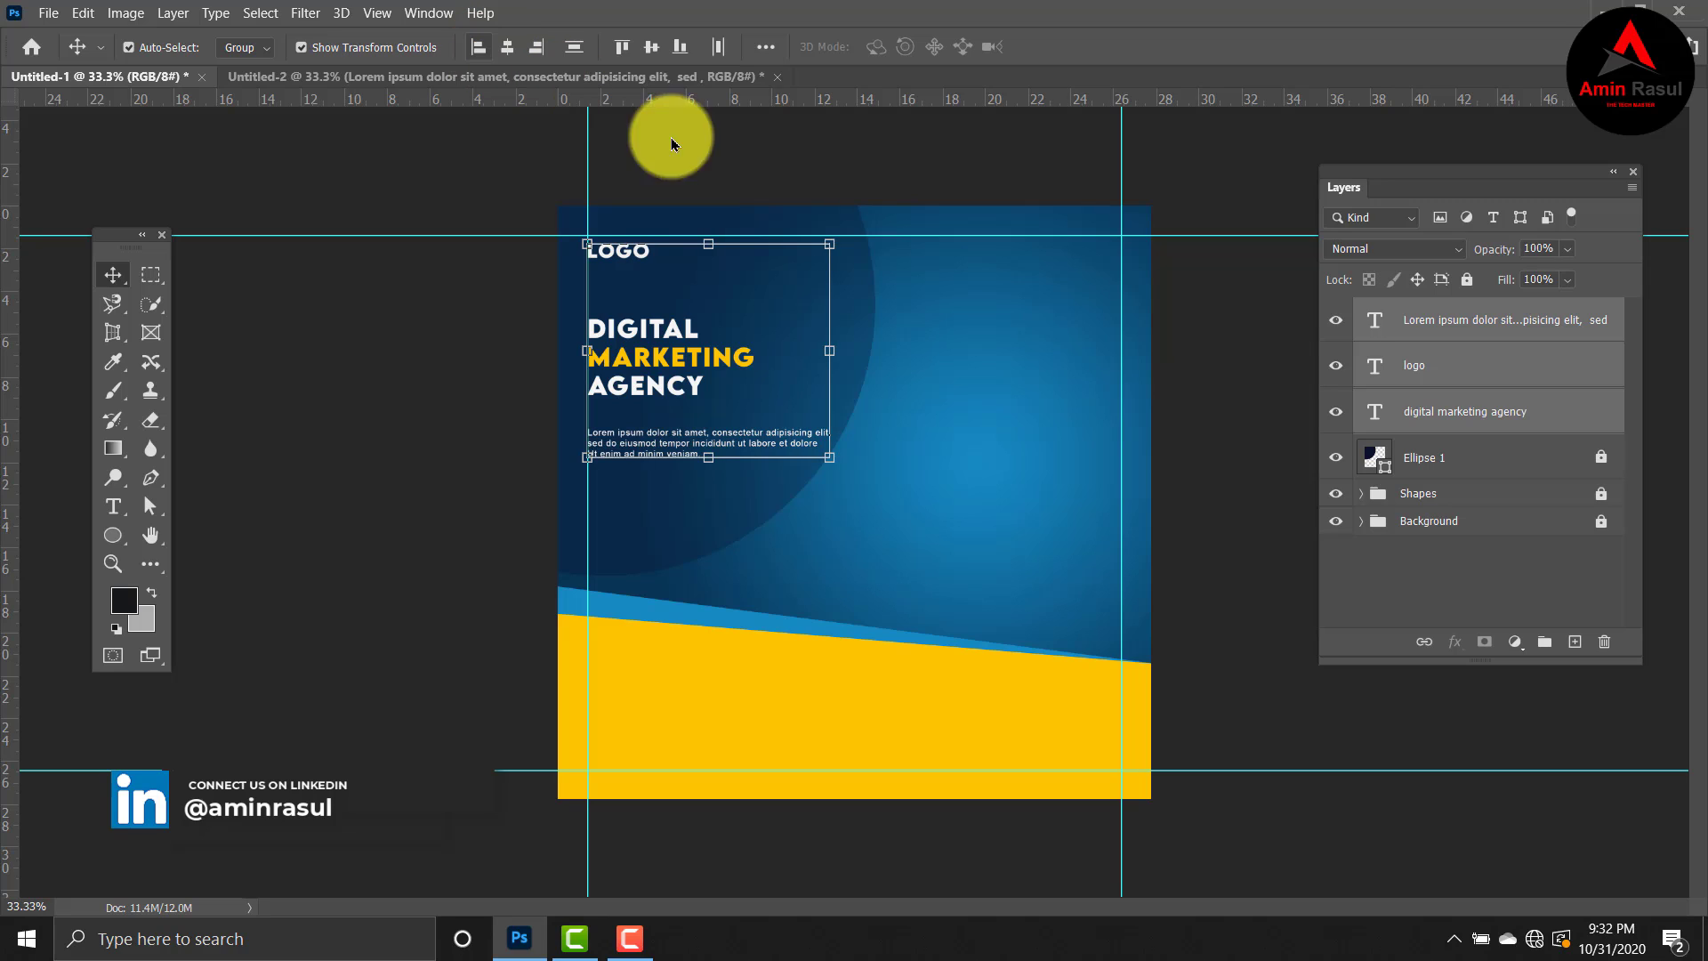
pyautogui.click(1207, 419)
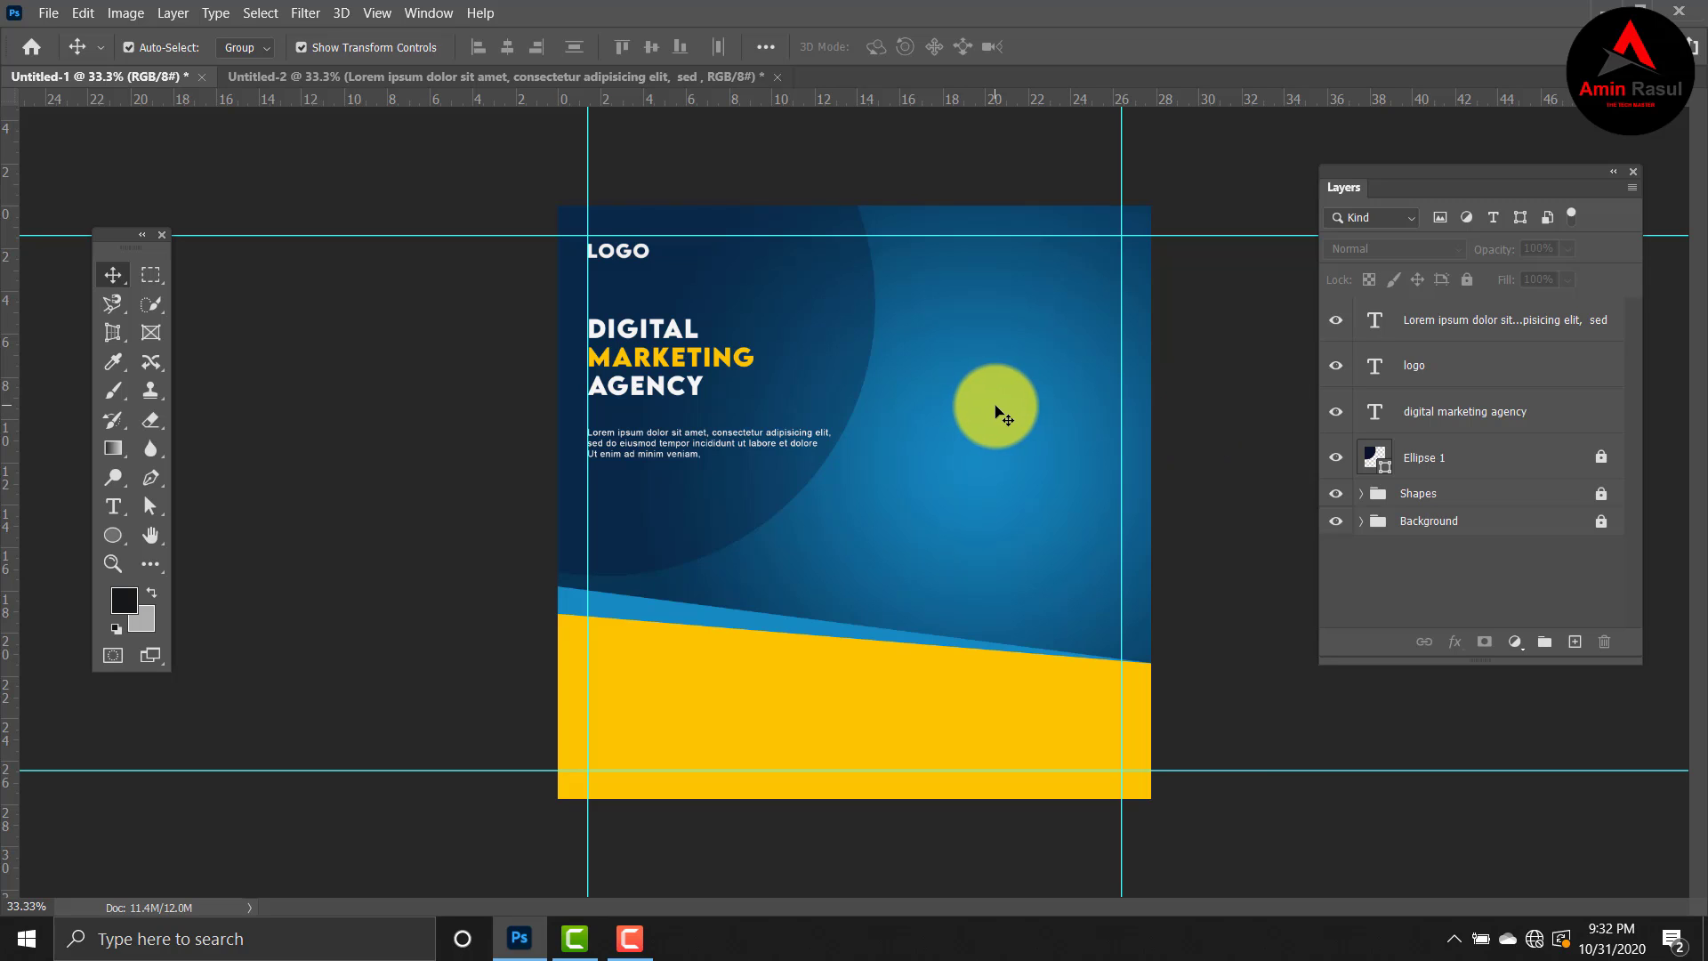
# Step: Draw a rounded rectangle about 365 × 102 px with a 30 px corner radius below the Lorem ipsum paragraph
pyautogui.click(116, 538)
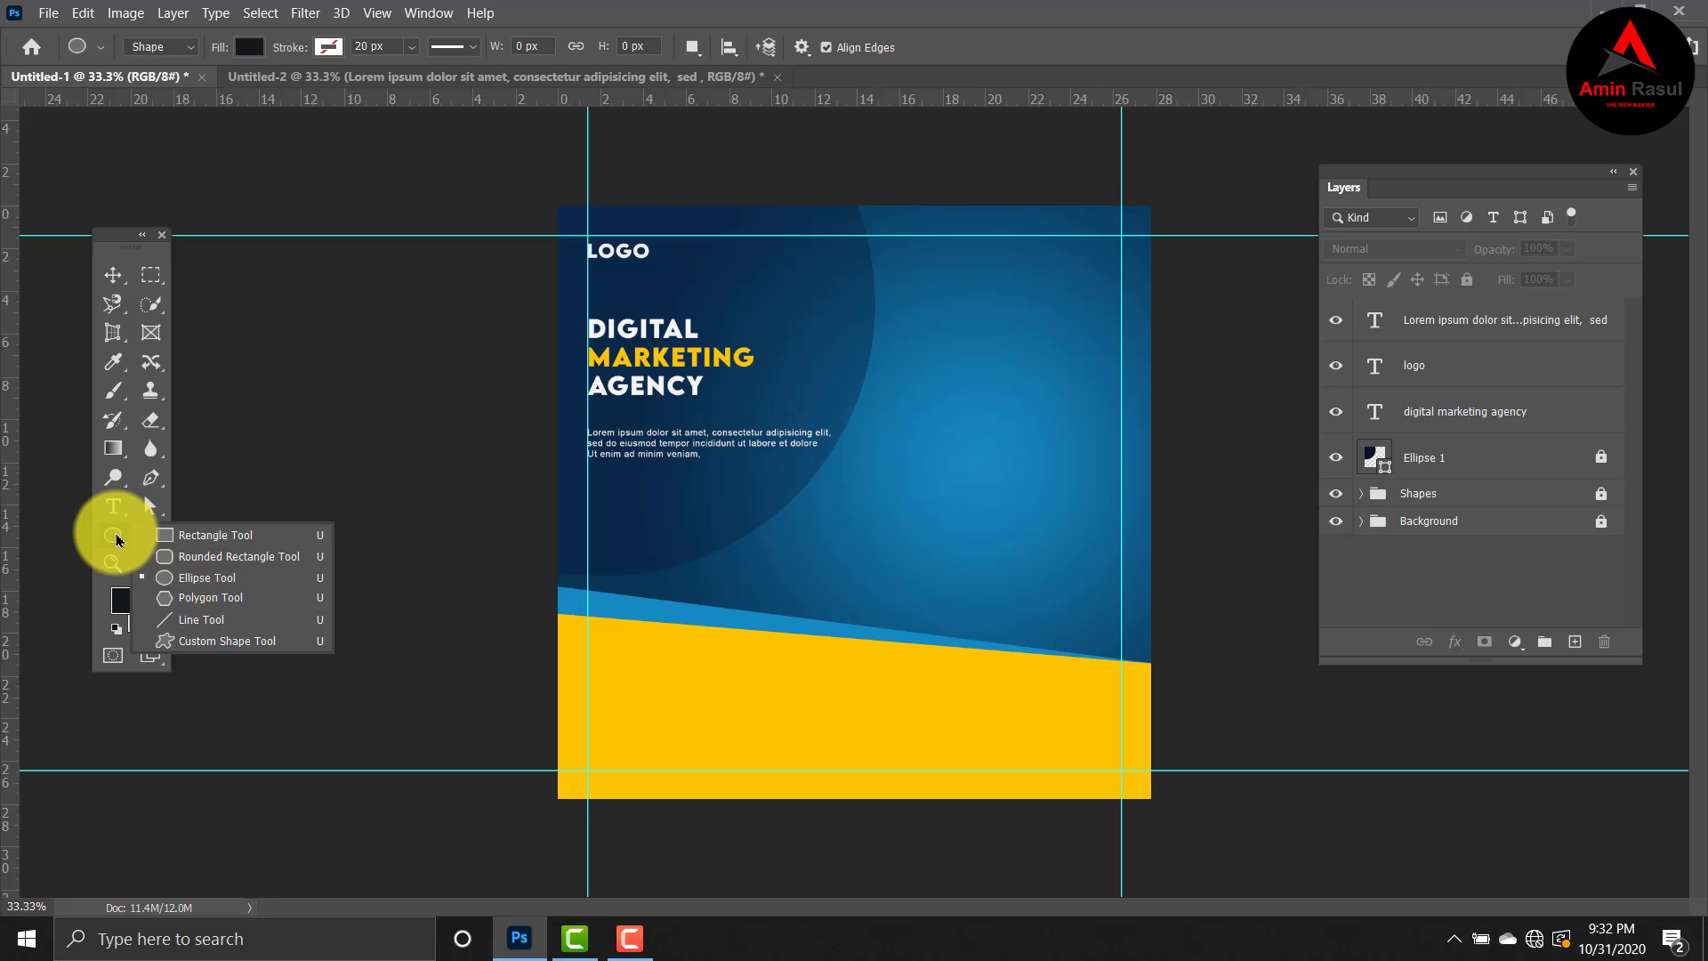
pyautogui.click(178, 557)
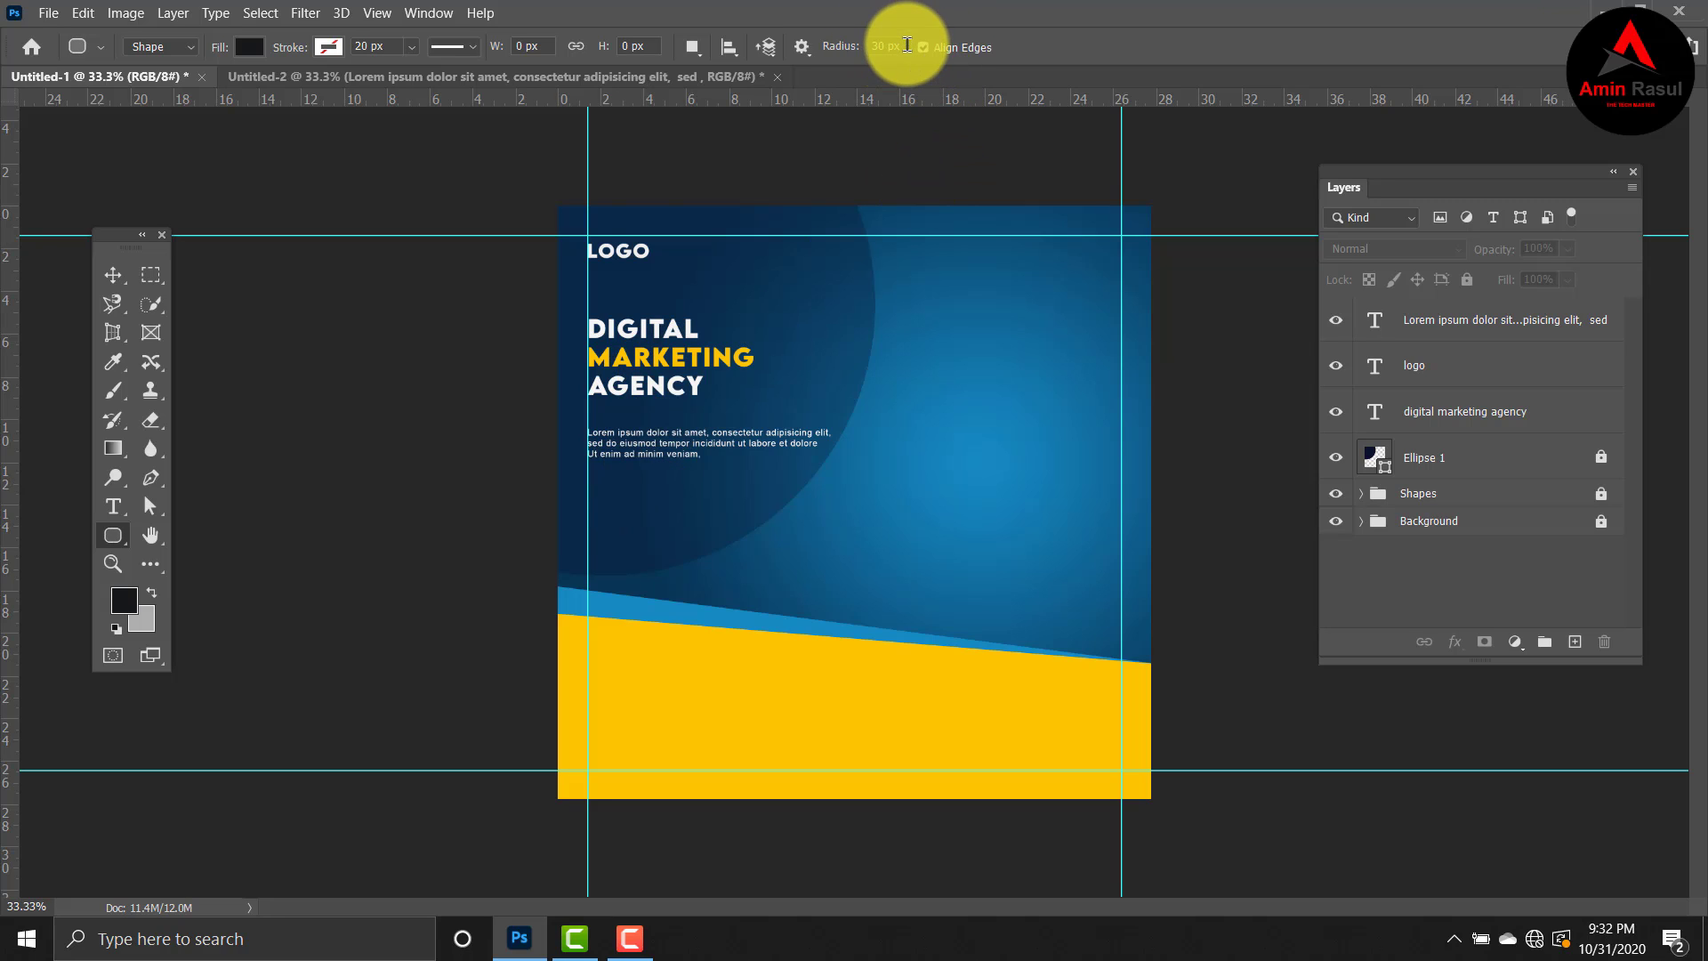
pyautogui.click(902, 45)
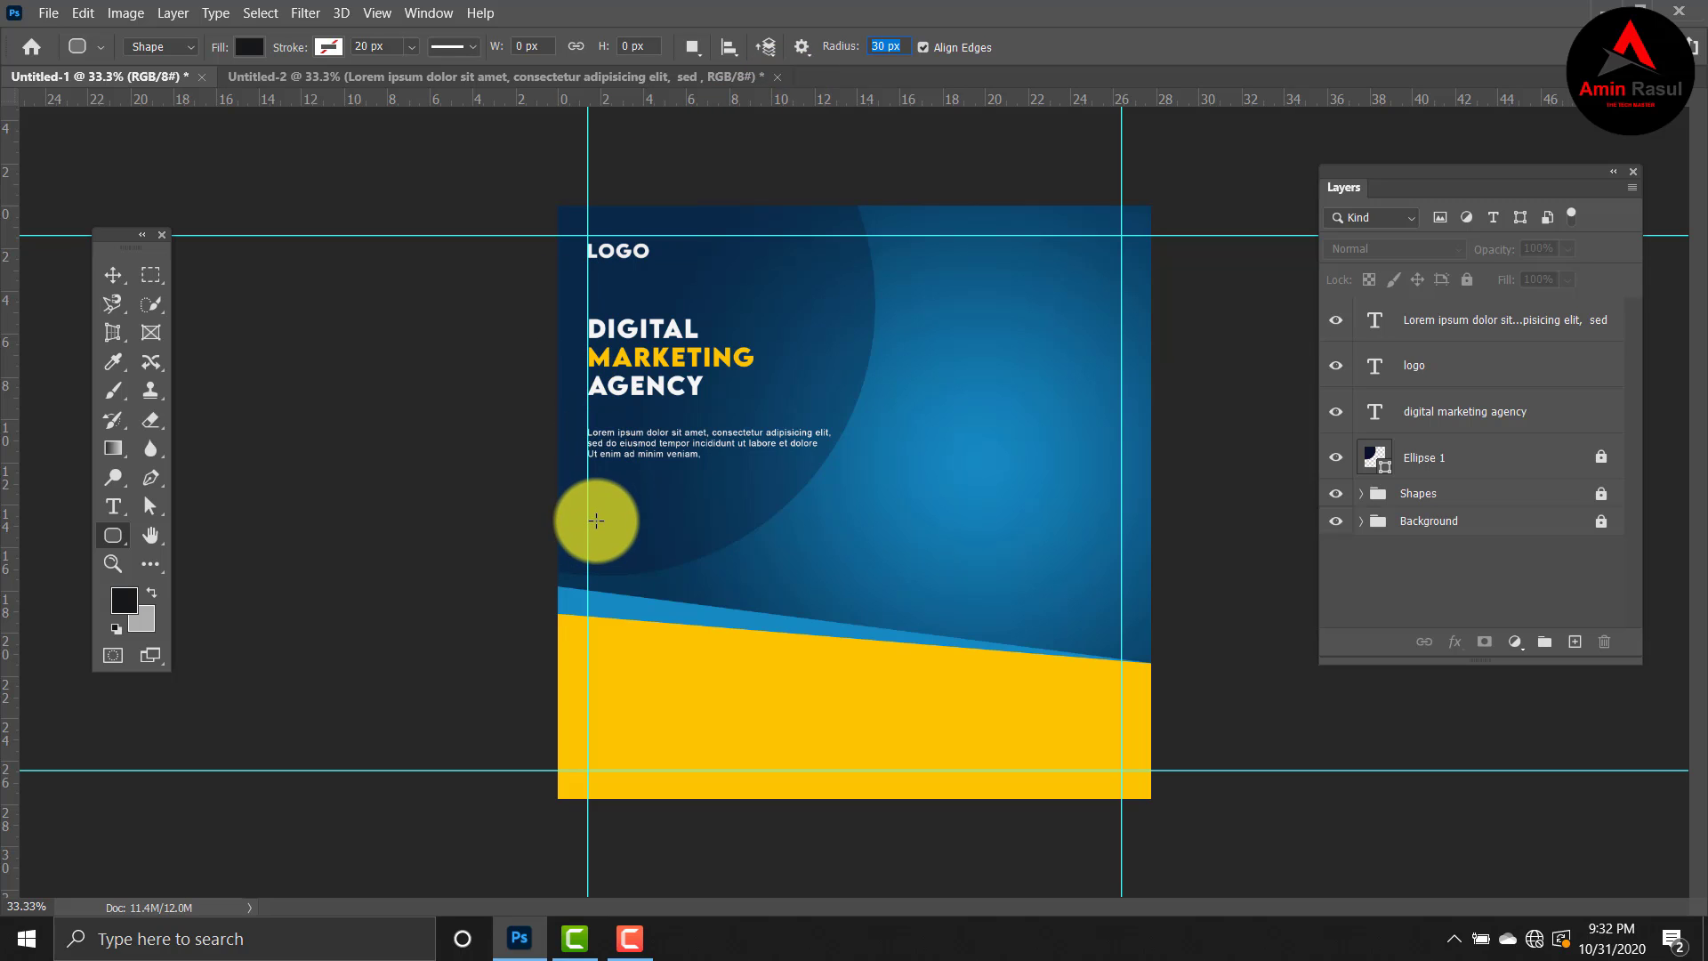
pyautogui.moveTo(597, 520); pyautogui.dragTo(705, 549)
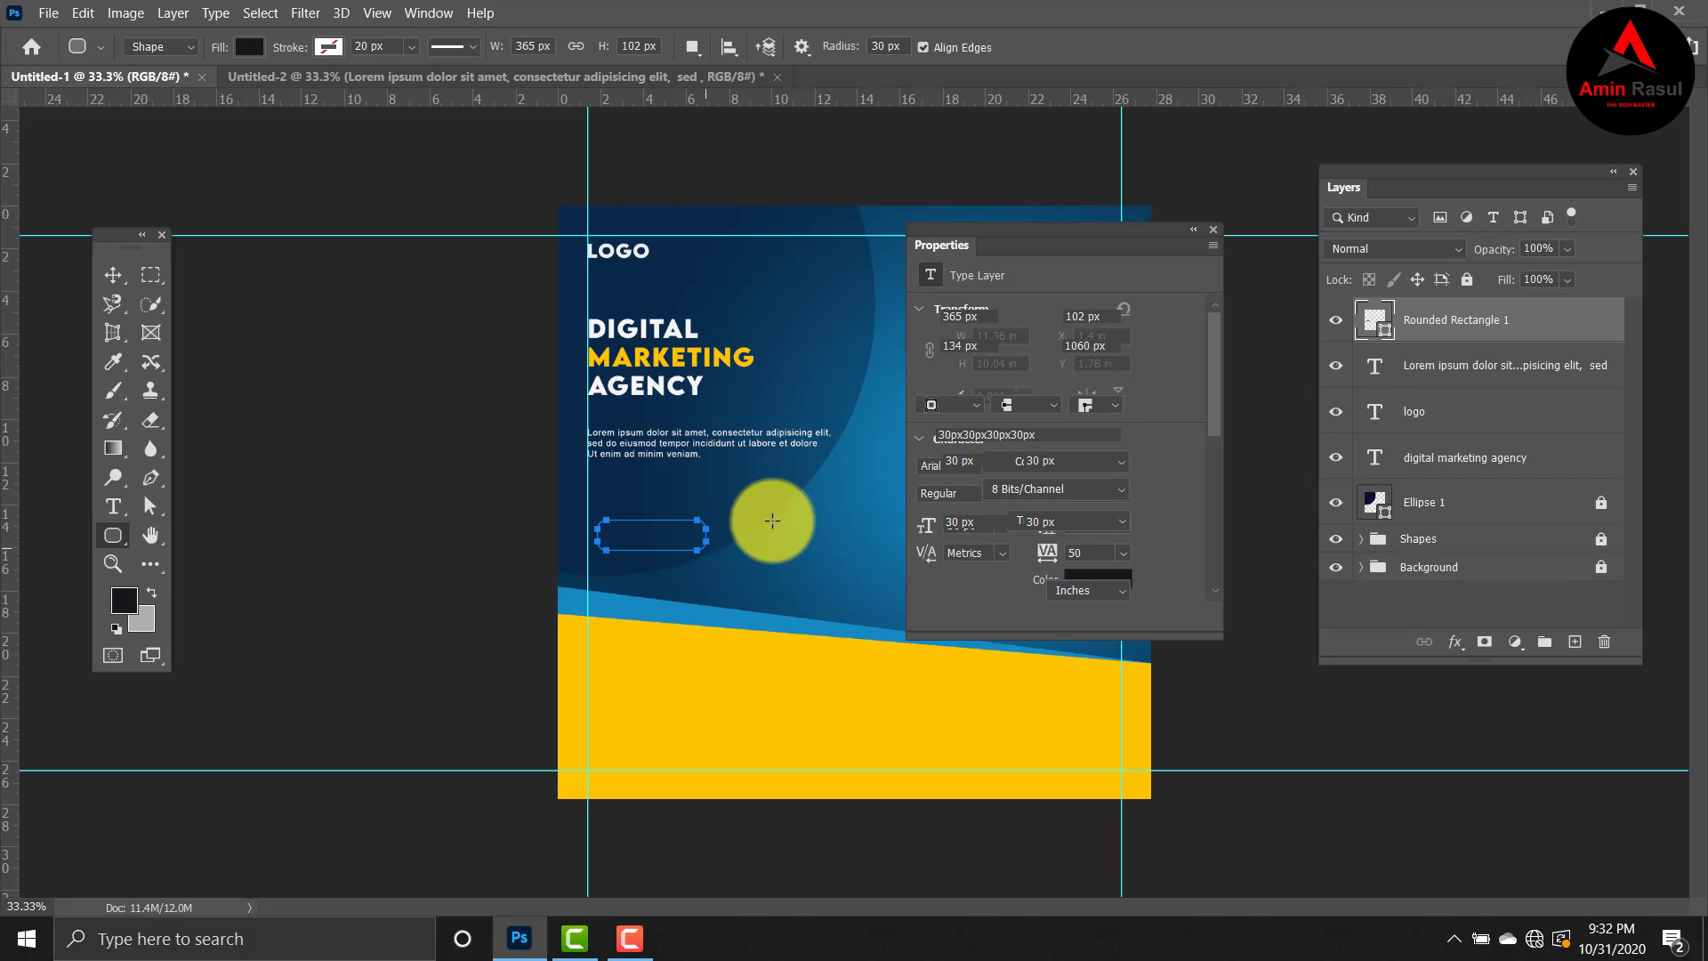
pyautogui.click(1214, 233)
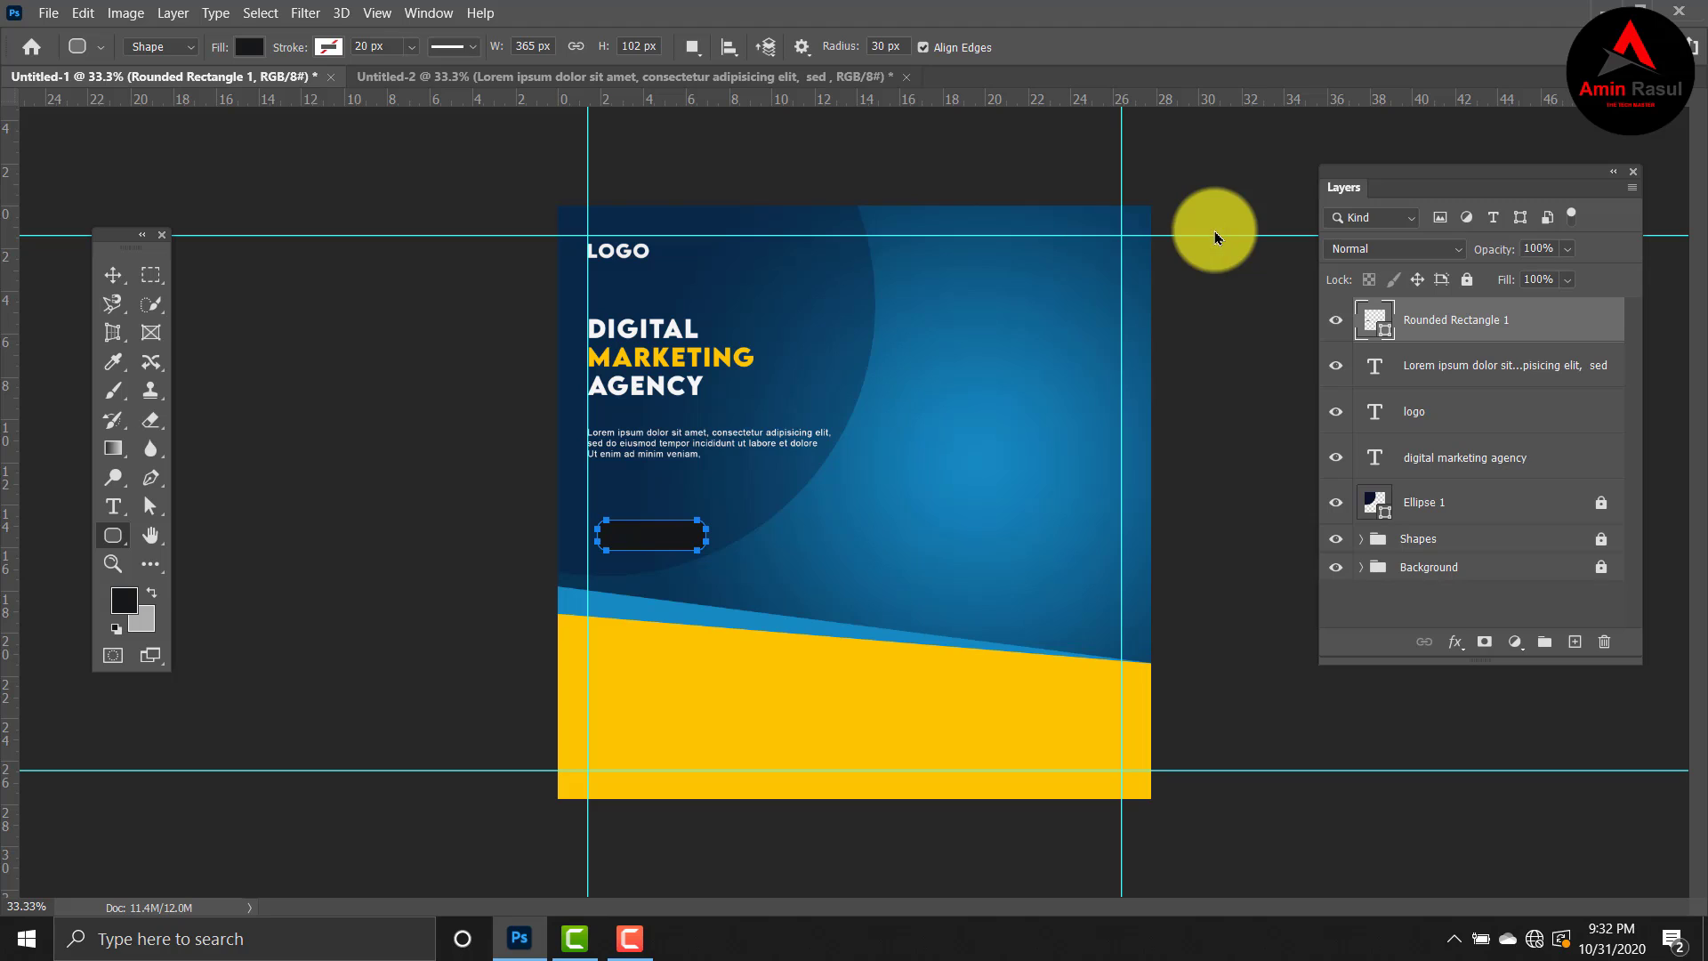
# Step: Fill the rounded rectangle with the recently used yellow
pyautogui.click(249, 49)
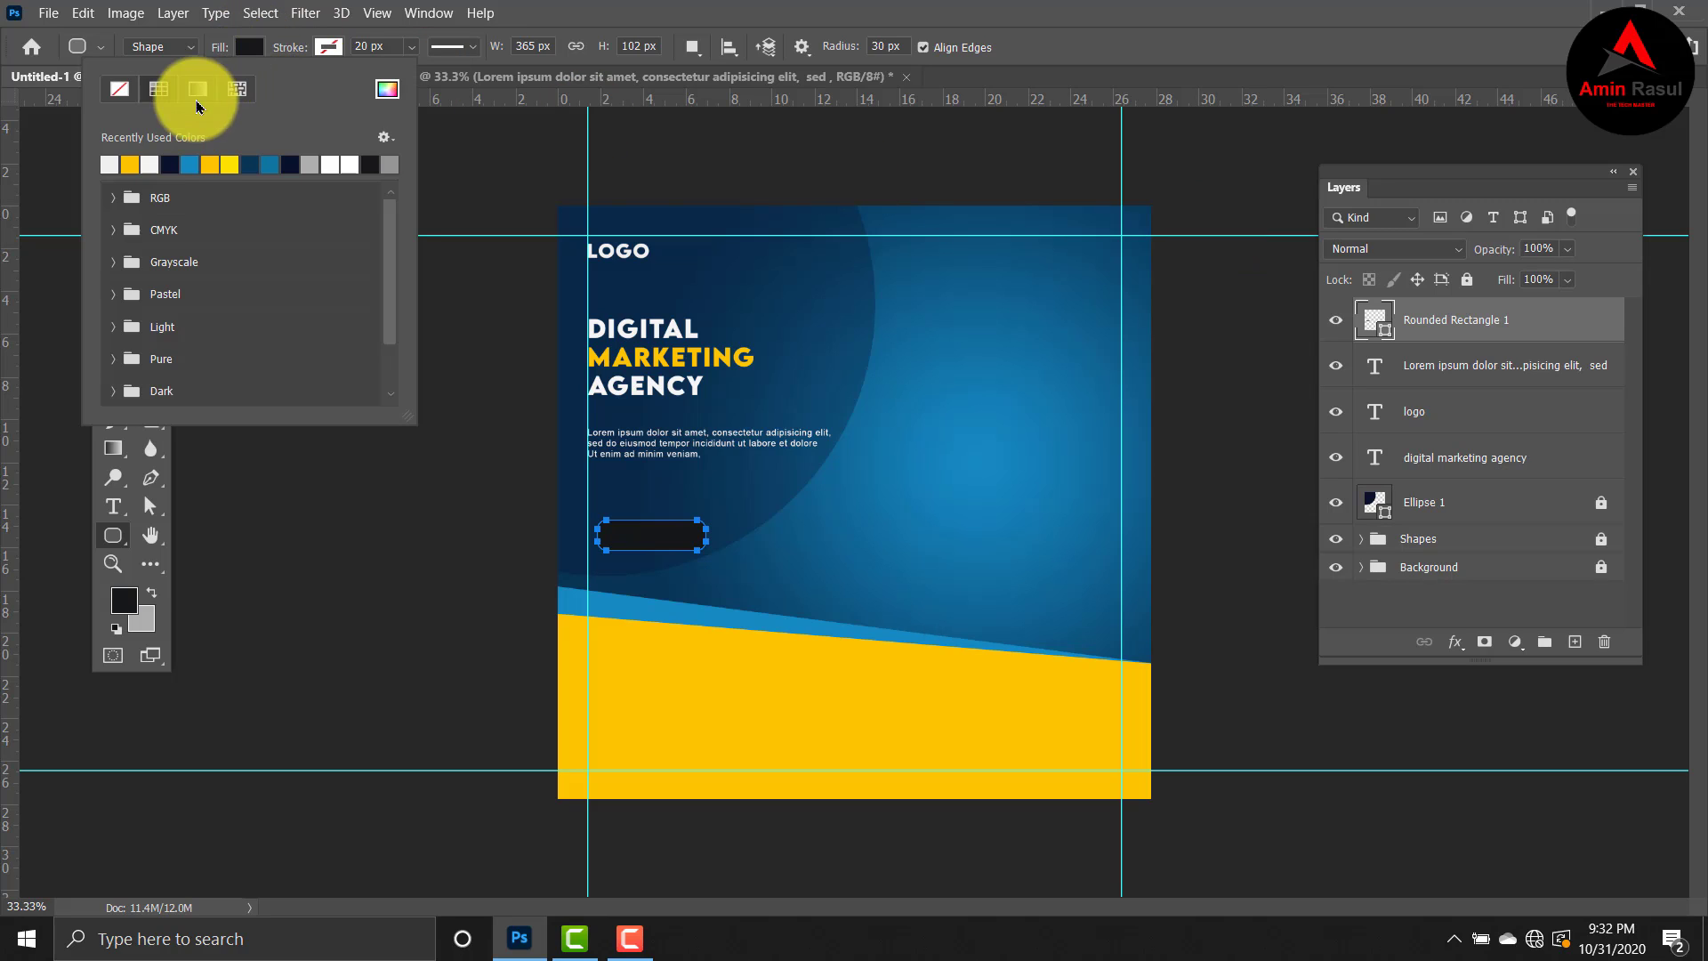
pyautogui.click(132, 163)
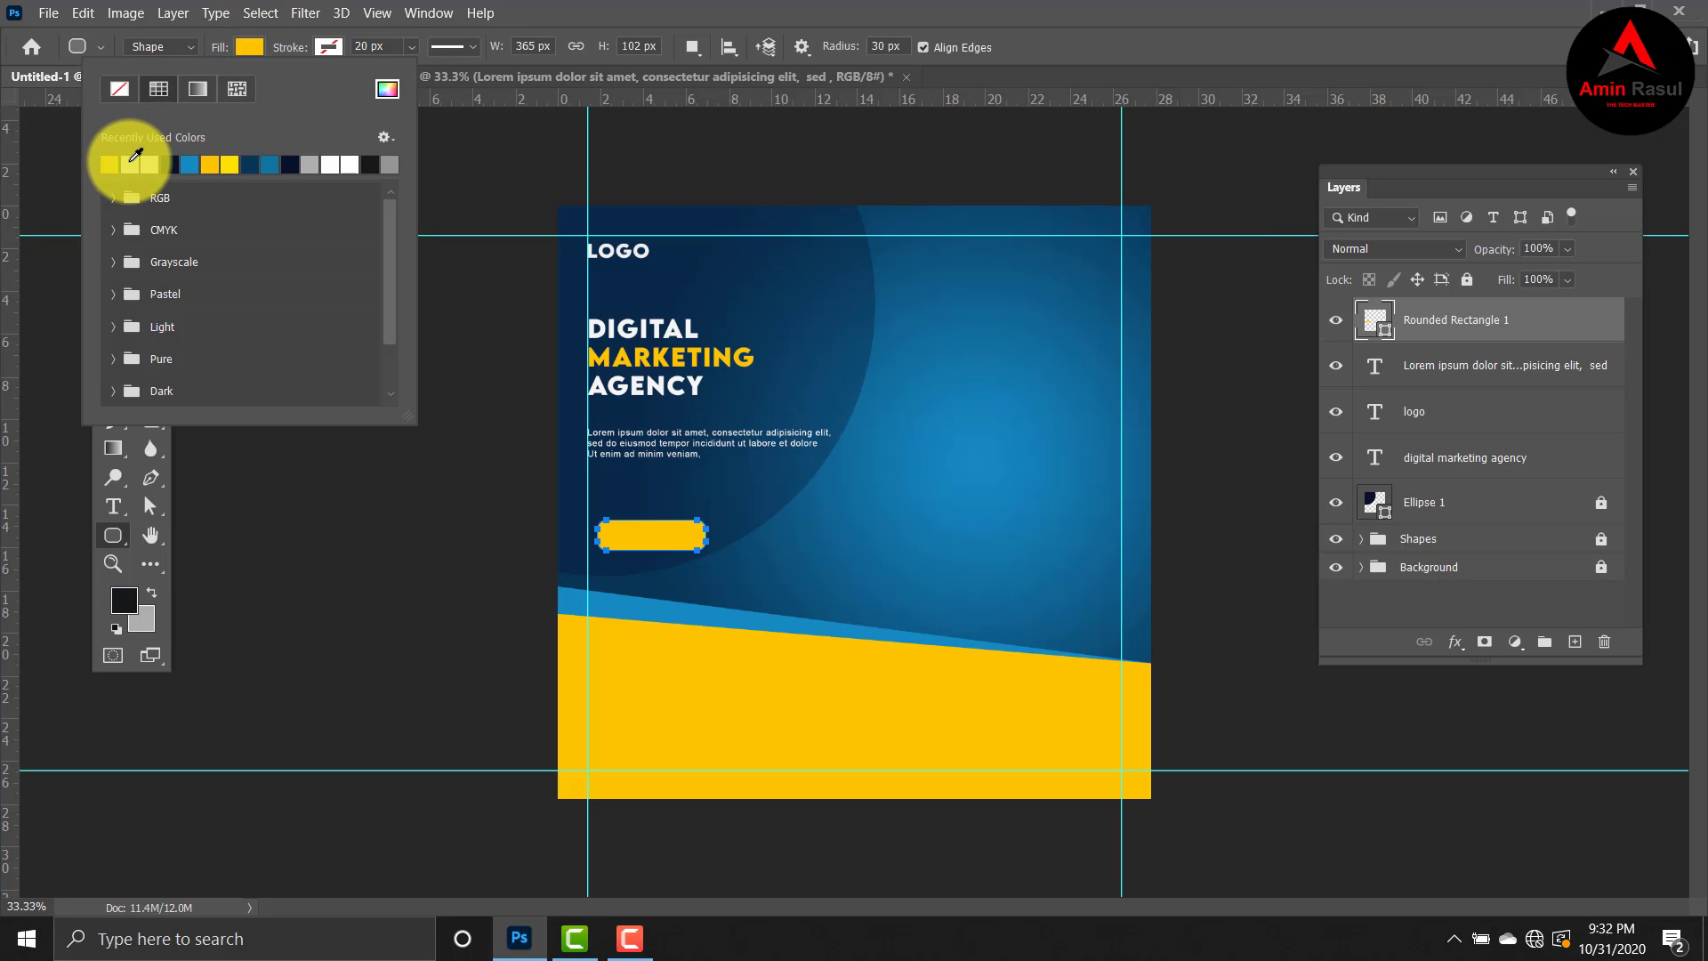
pyautogui.press('Return')
pyautogui.press('v')
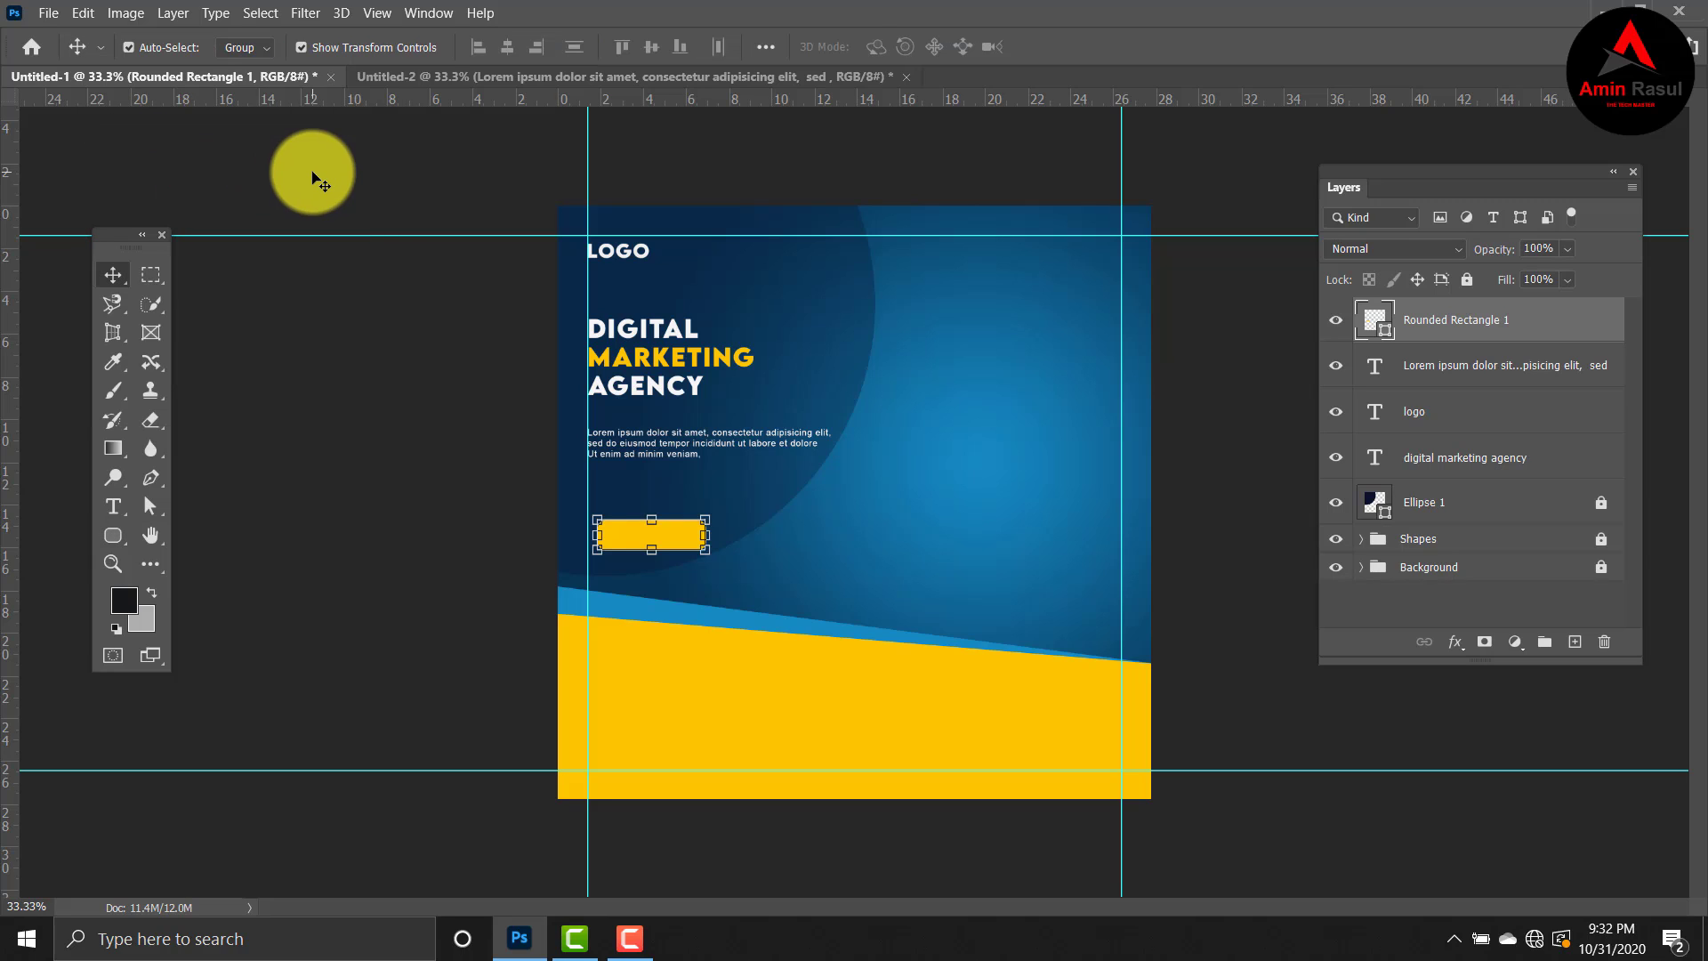
pyautogui.click(305, 168)
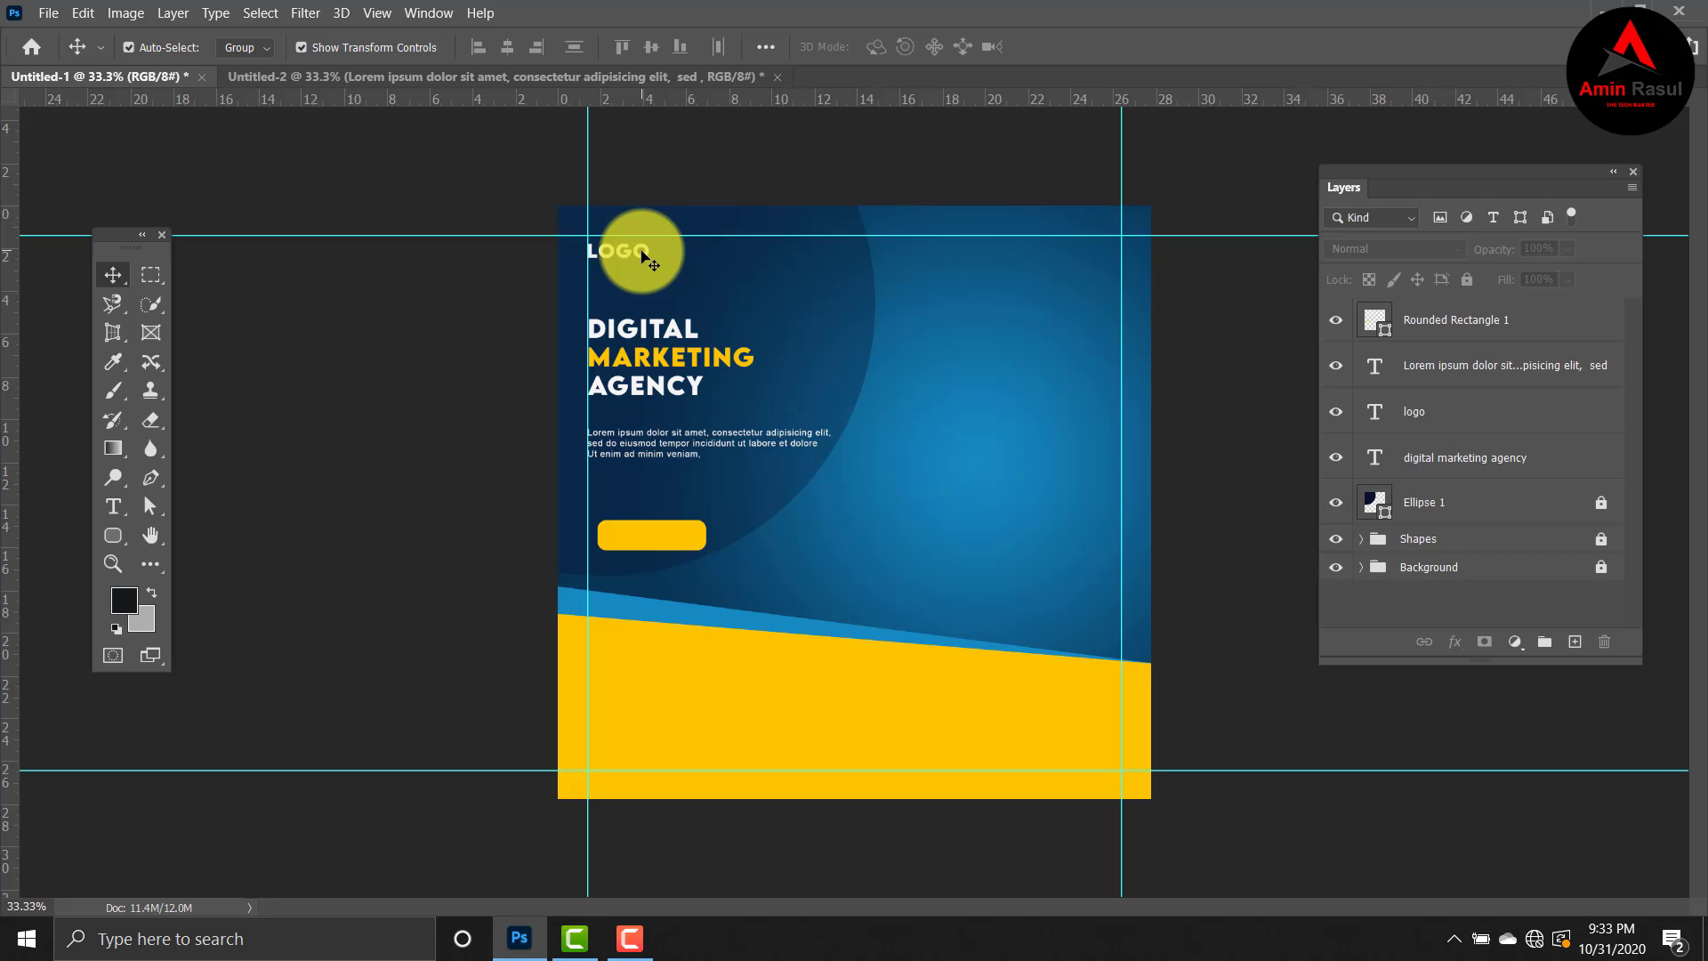
# Step: Add the text LEARN MORE on the yellow rounded rectangle
pyautogui.click(115, 511)
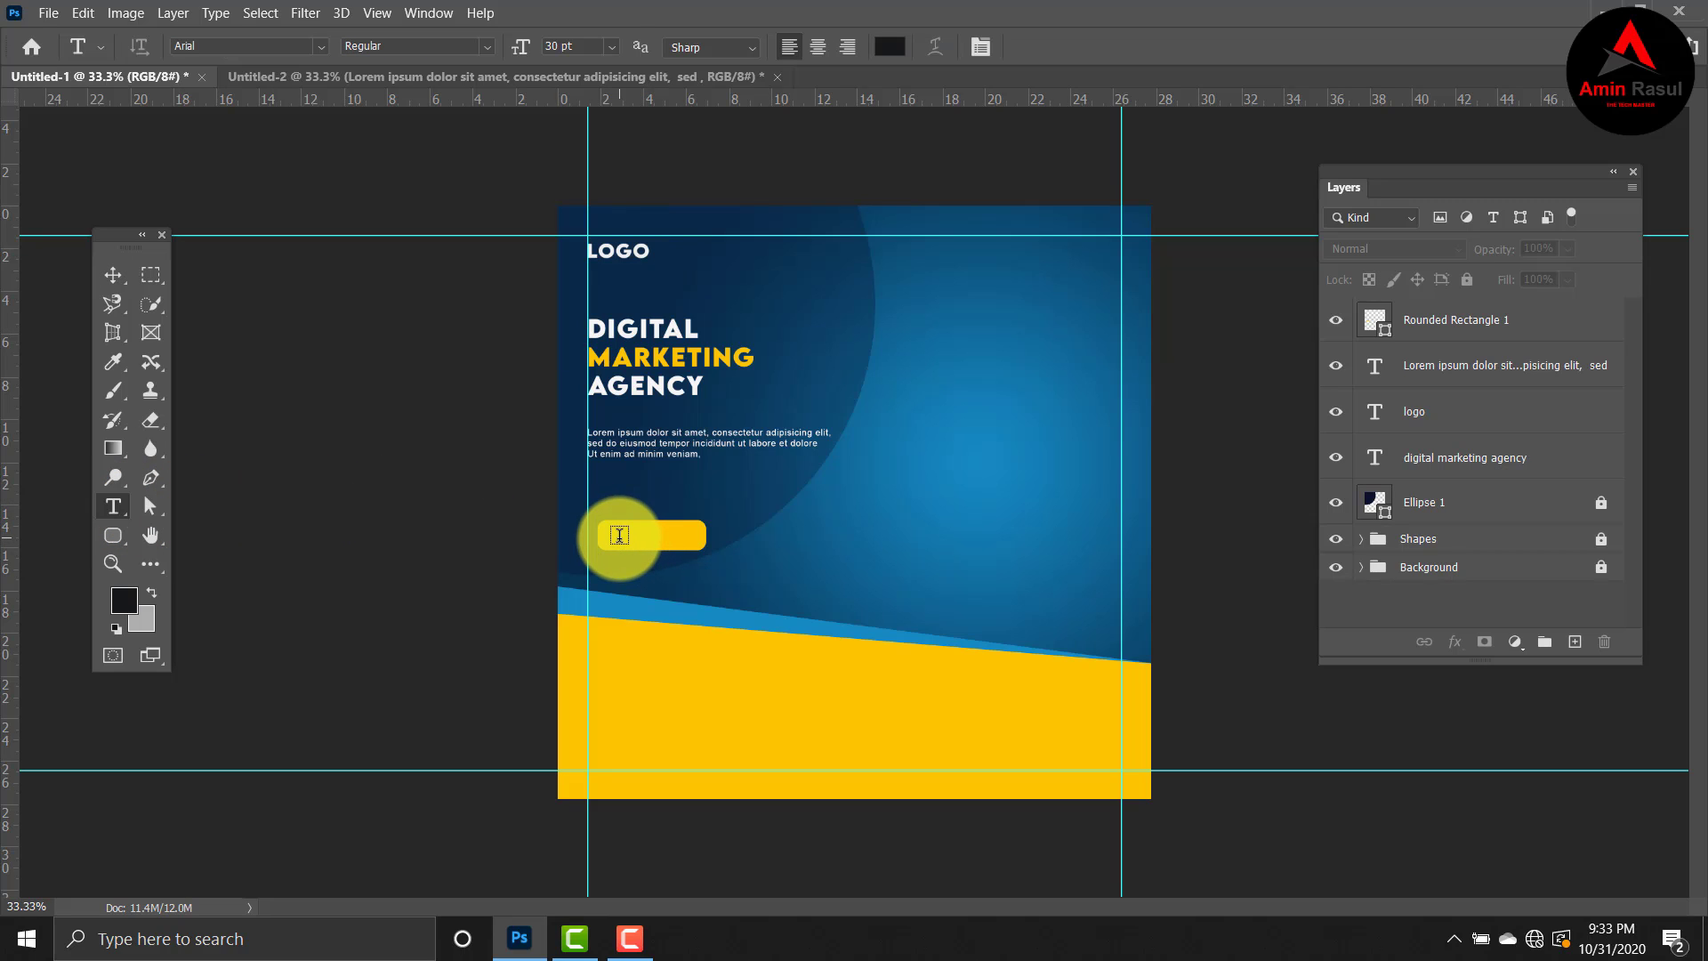
pyautogui.click(619, 535)
pyautogui.press('BackSpace')
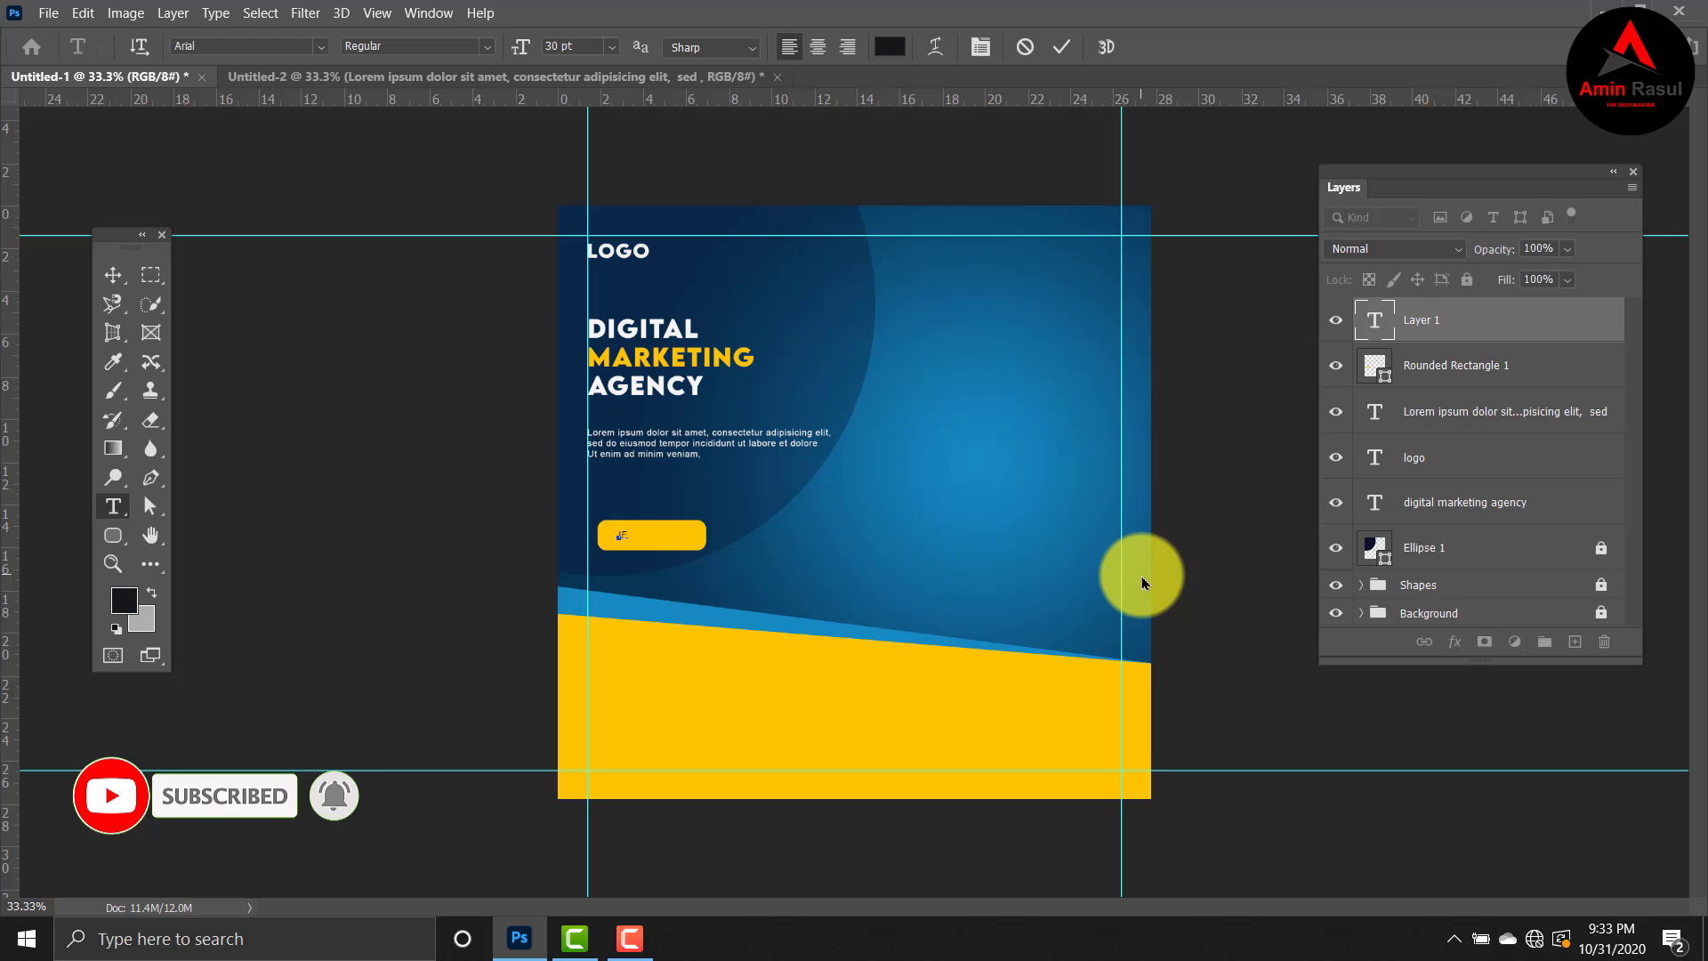
pyautogui.write('LEARN MORE')
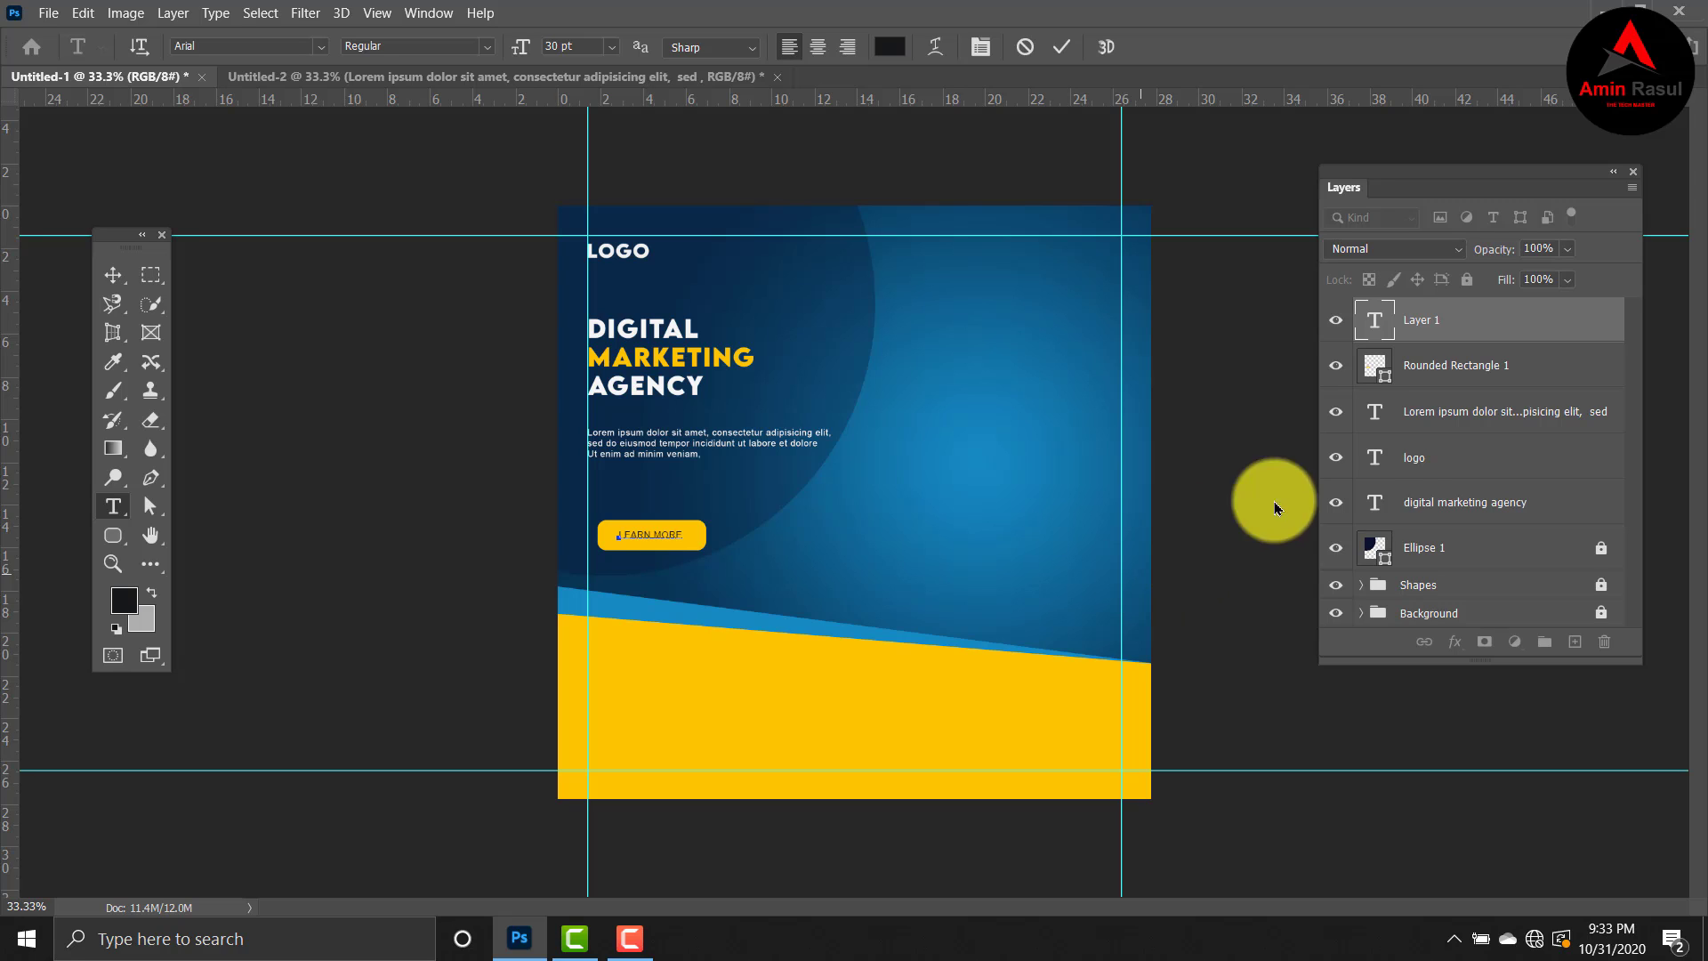
# Step: Set the LEARN MORE text's font to LEMON MILK in the Bold style
pyautogui.click(1376, 320)
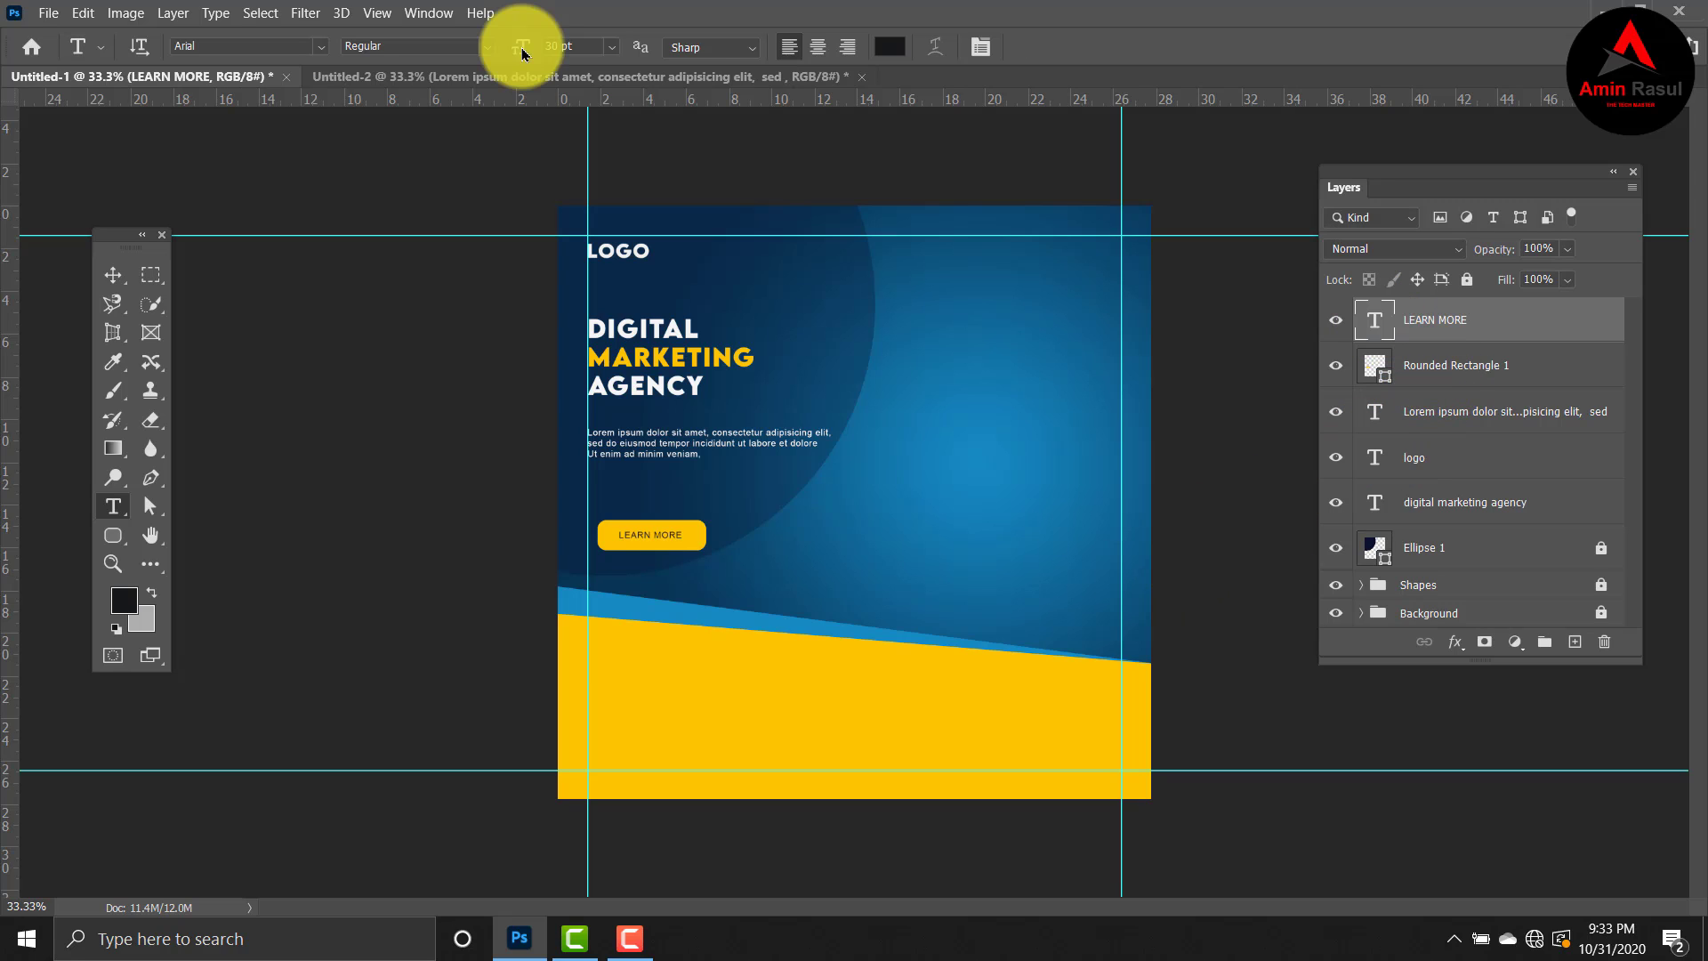
pyautogui.click(321, 47)
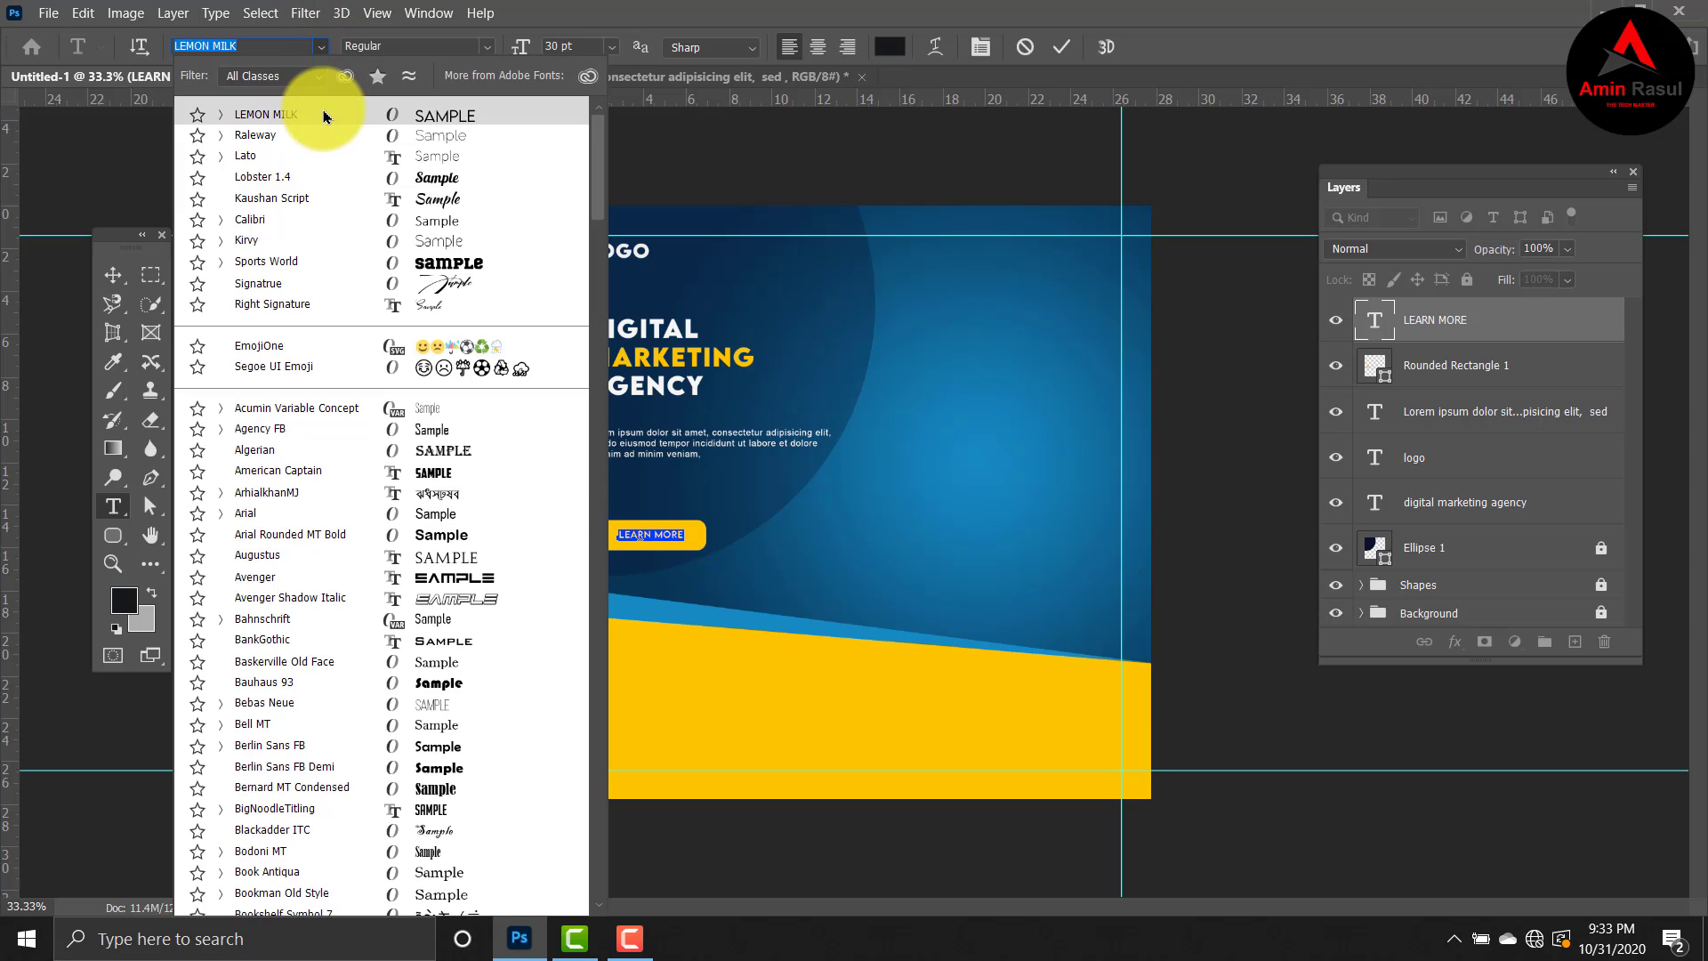
pyautogui.press('Escape')
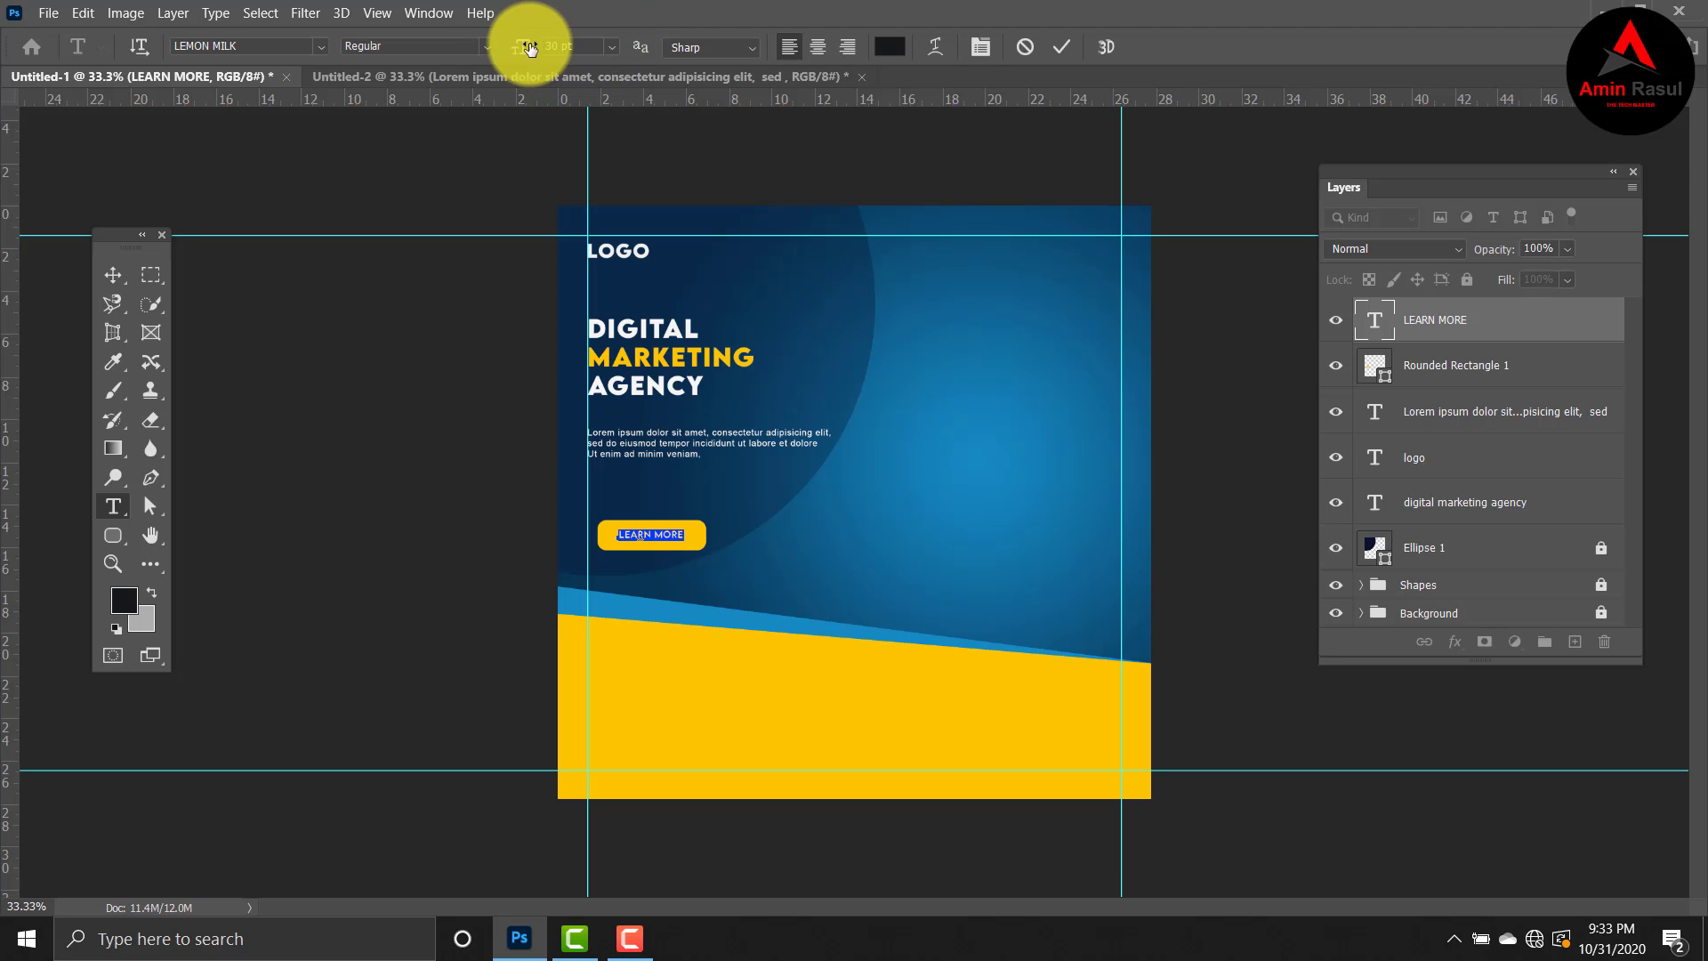
pyautogui.click(488, 52)
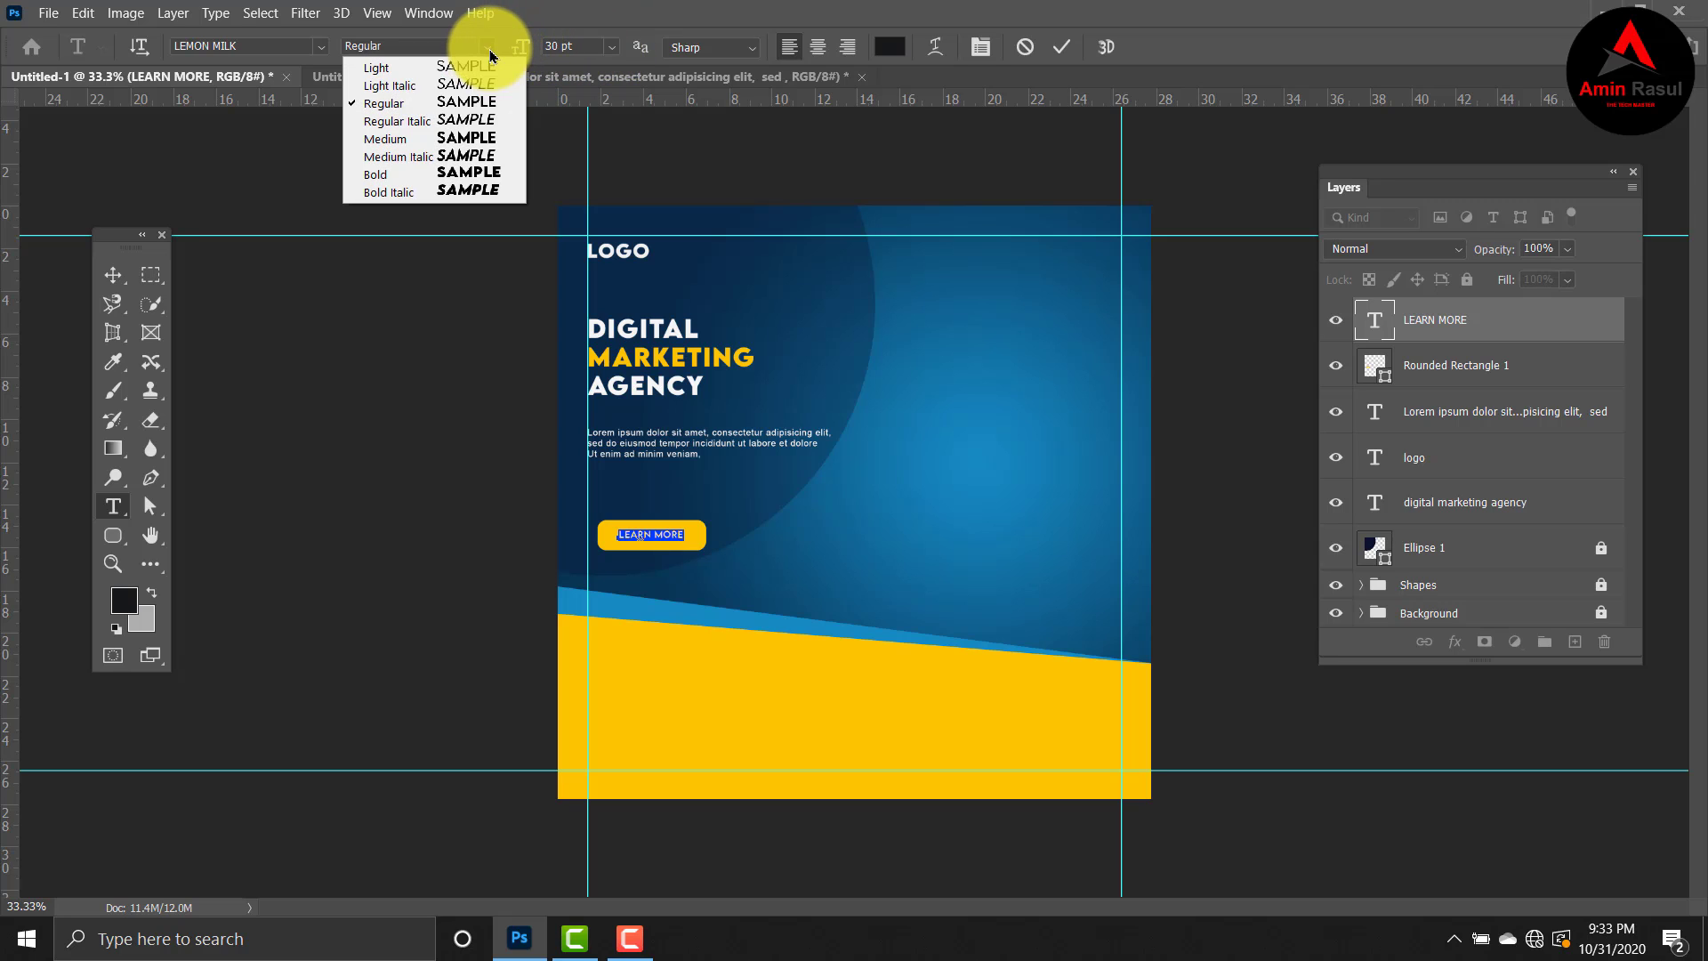
pyautogui.click(447, 178)
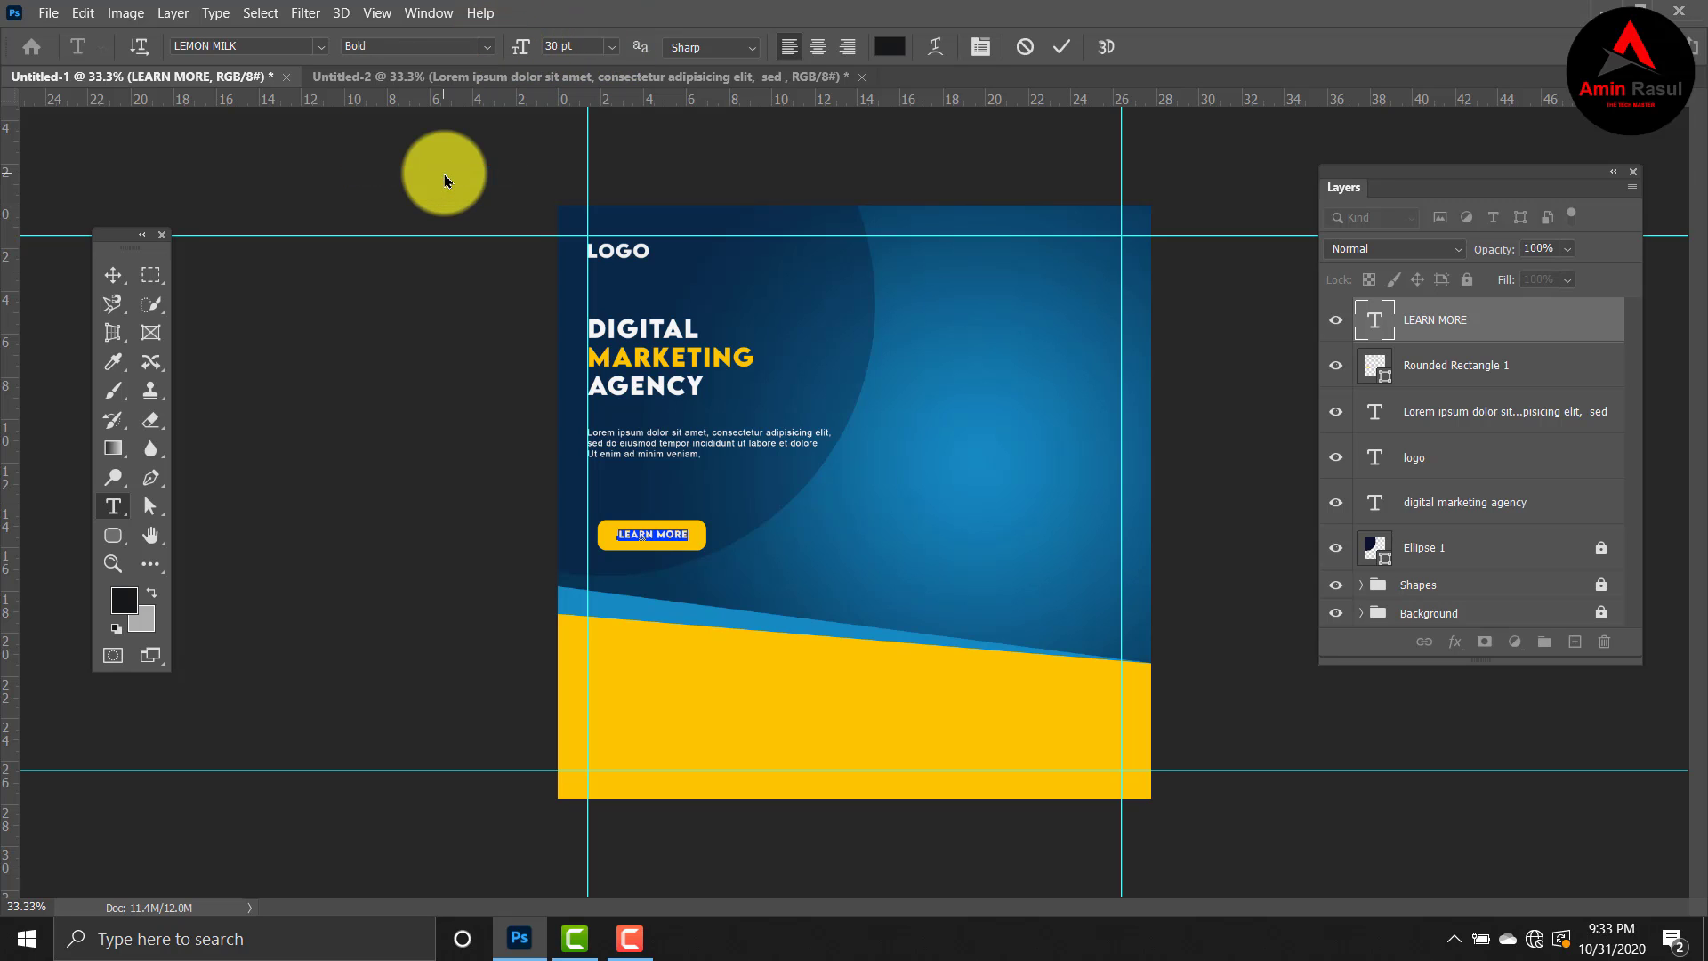
# Step: Set the LEARN MORE text's size to 48 pt and centre it with the rounded rectangle horizontally and vertically
pyautogui.click(611, 47)
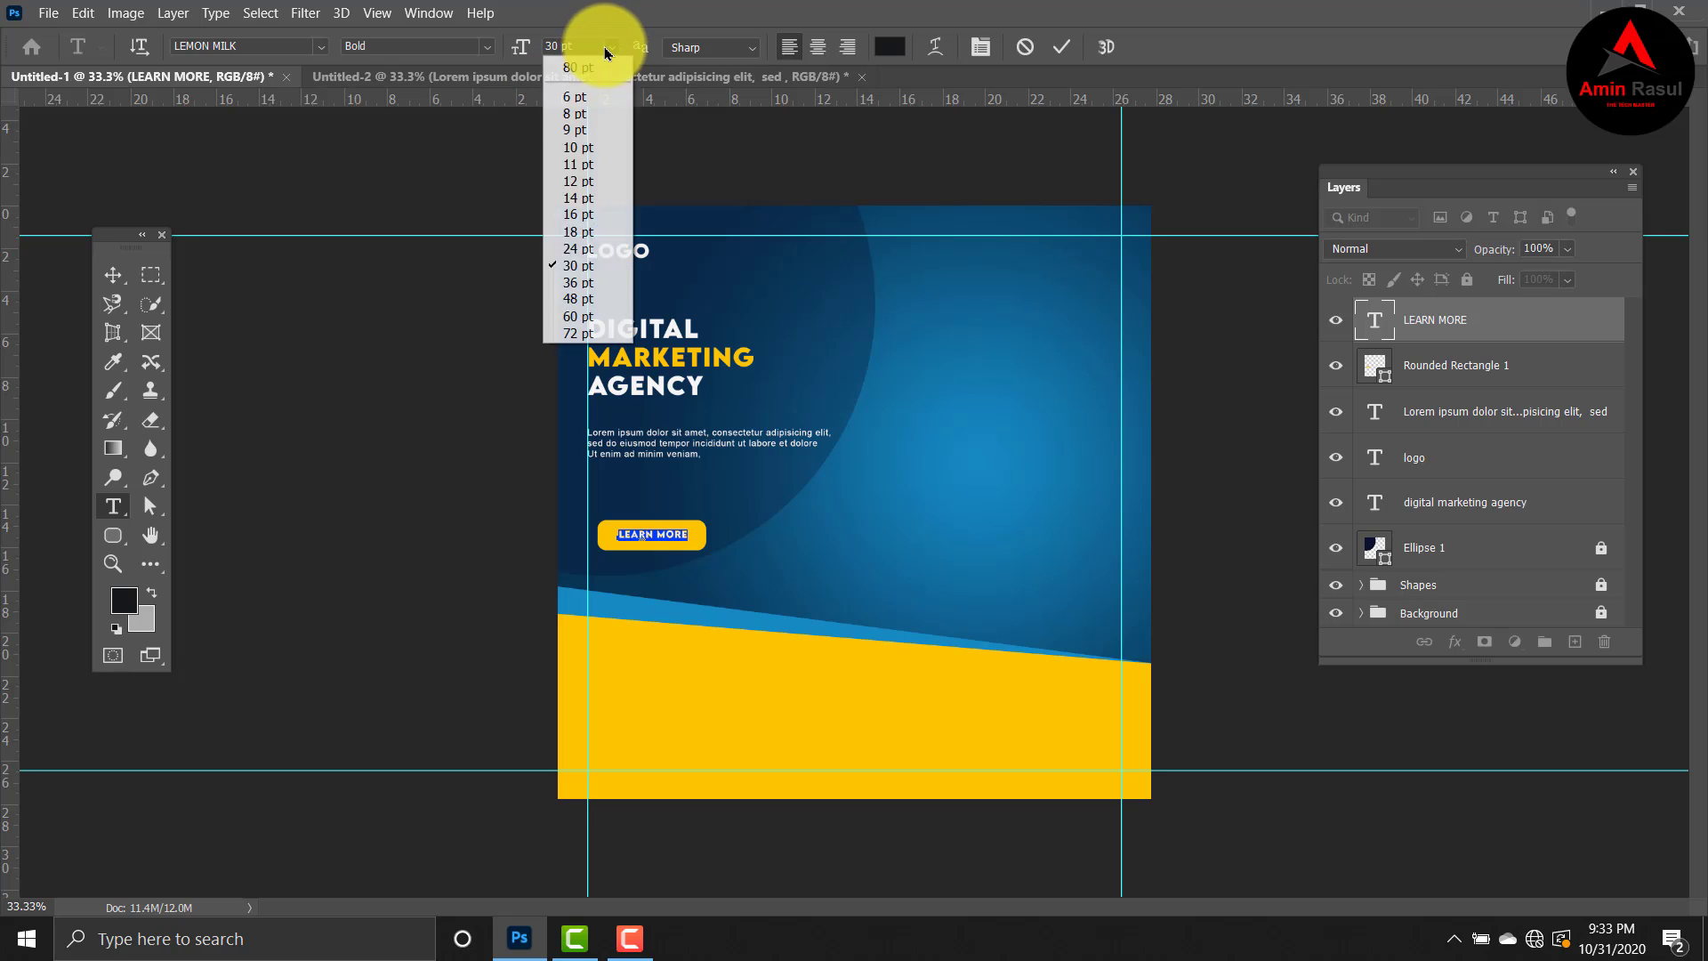
pyautogui.click(586, 300)
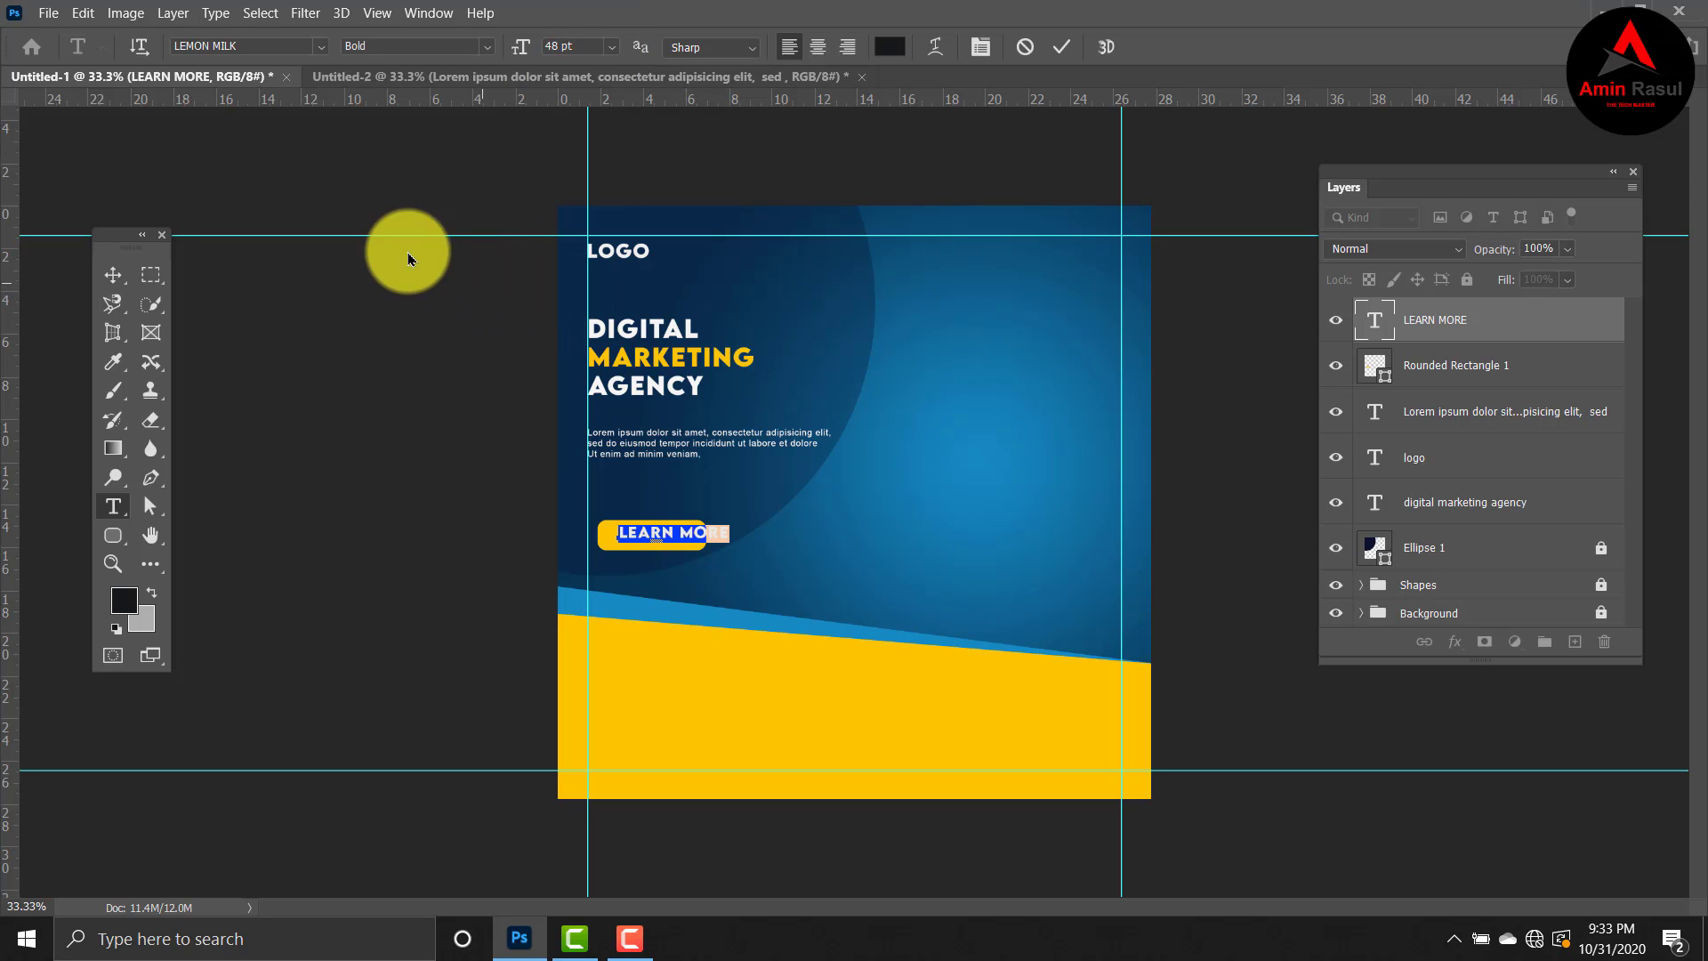
pyautogui.click(111, 272)
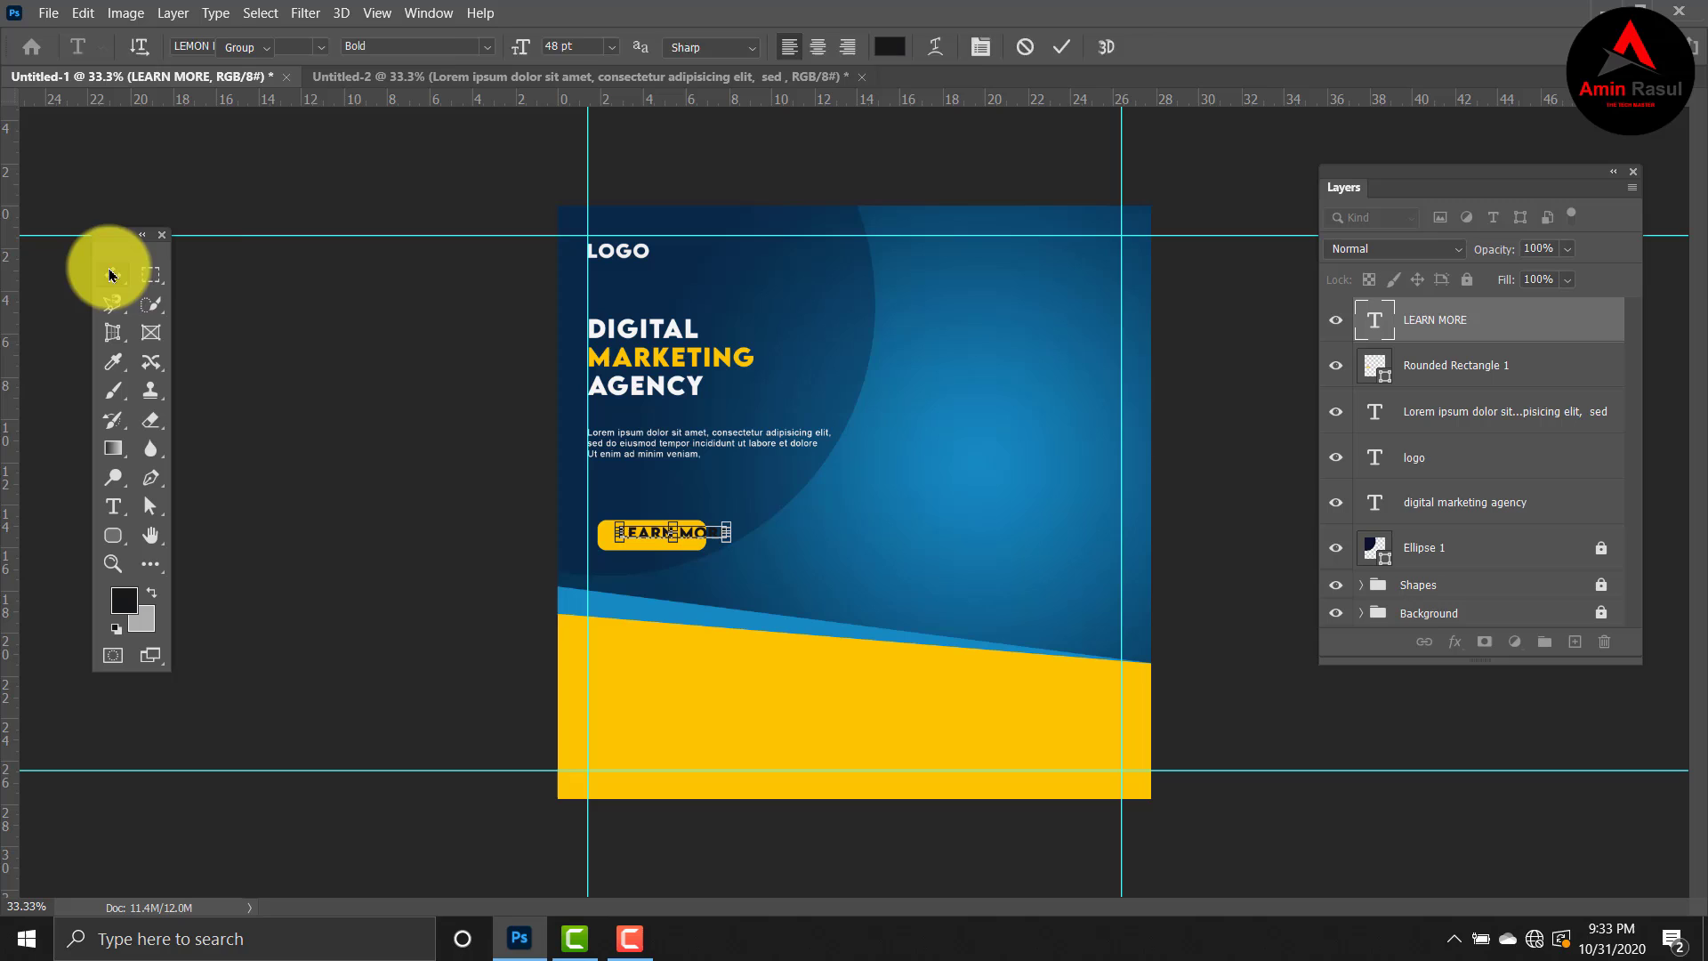
pyautogui.keyDown('ctrl'); pyautogui.click(1453, 378); pyautogui.keyUp('ctrl')
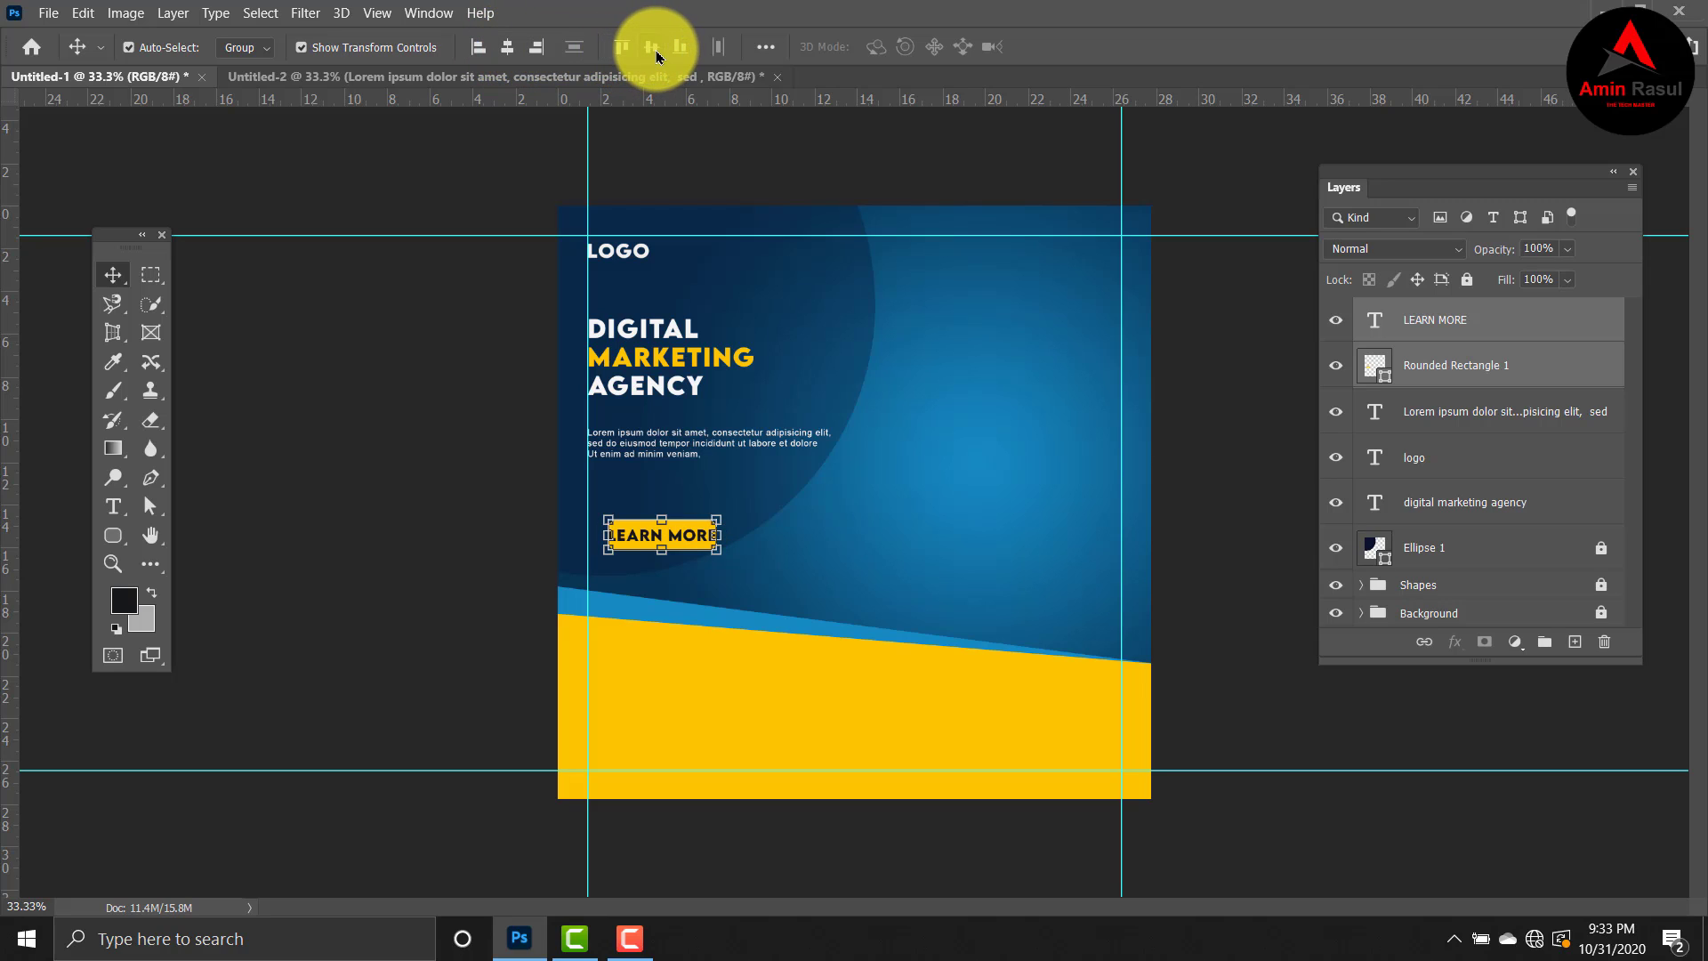
# Step: Set the LEARN MORE text's size to 40 pt and centre it on the yellow rounded rectangle again
pyautogui.doubleClick(1375, 322)
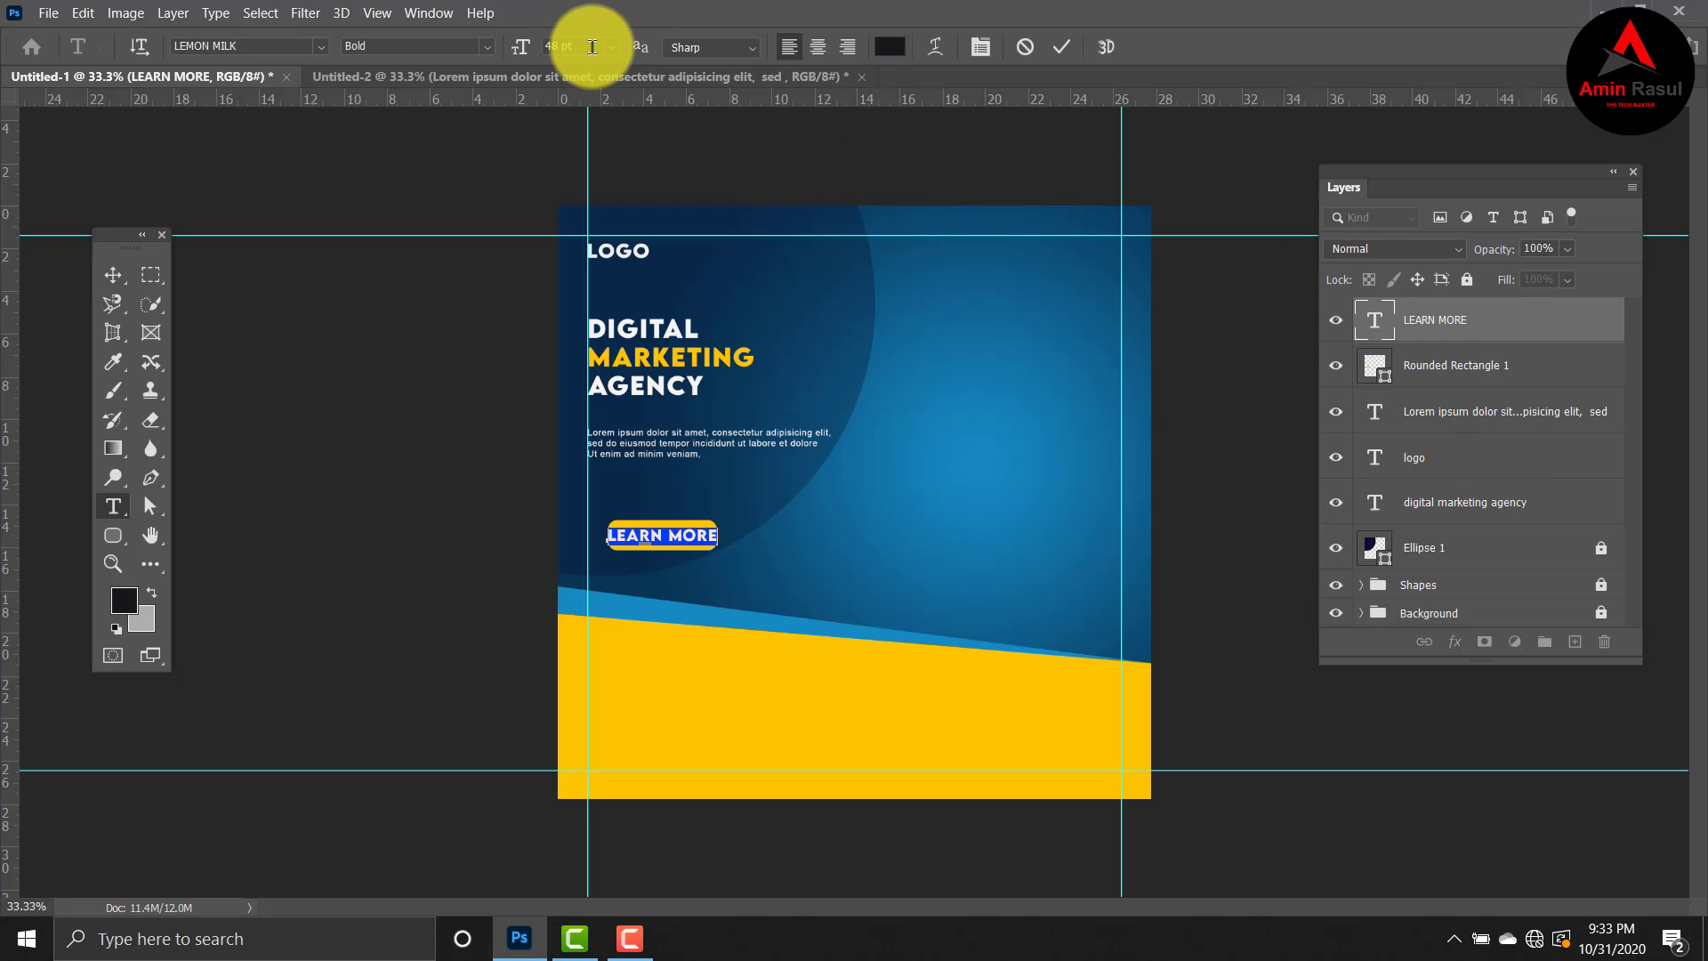
pyautogui.moveTo(590, 46); pyautogui.dragTo(521, 49)
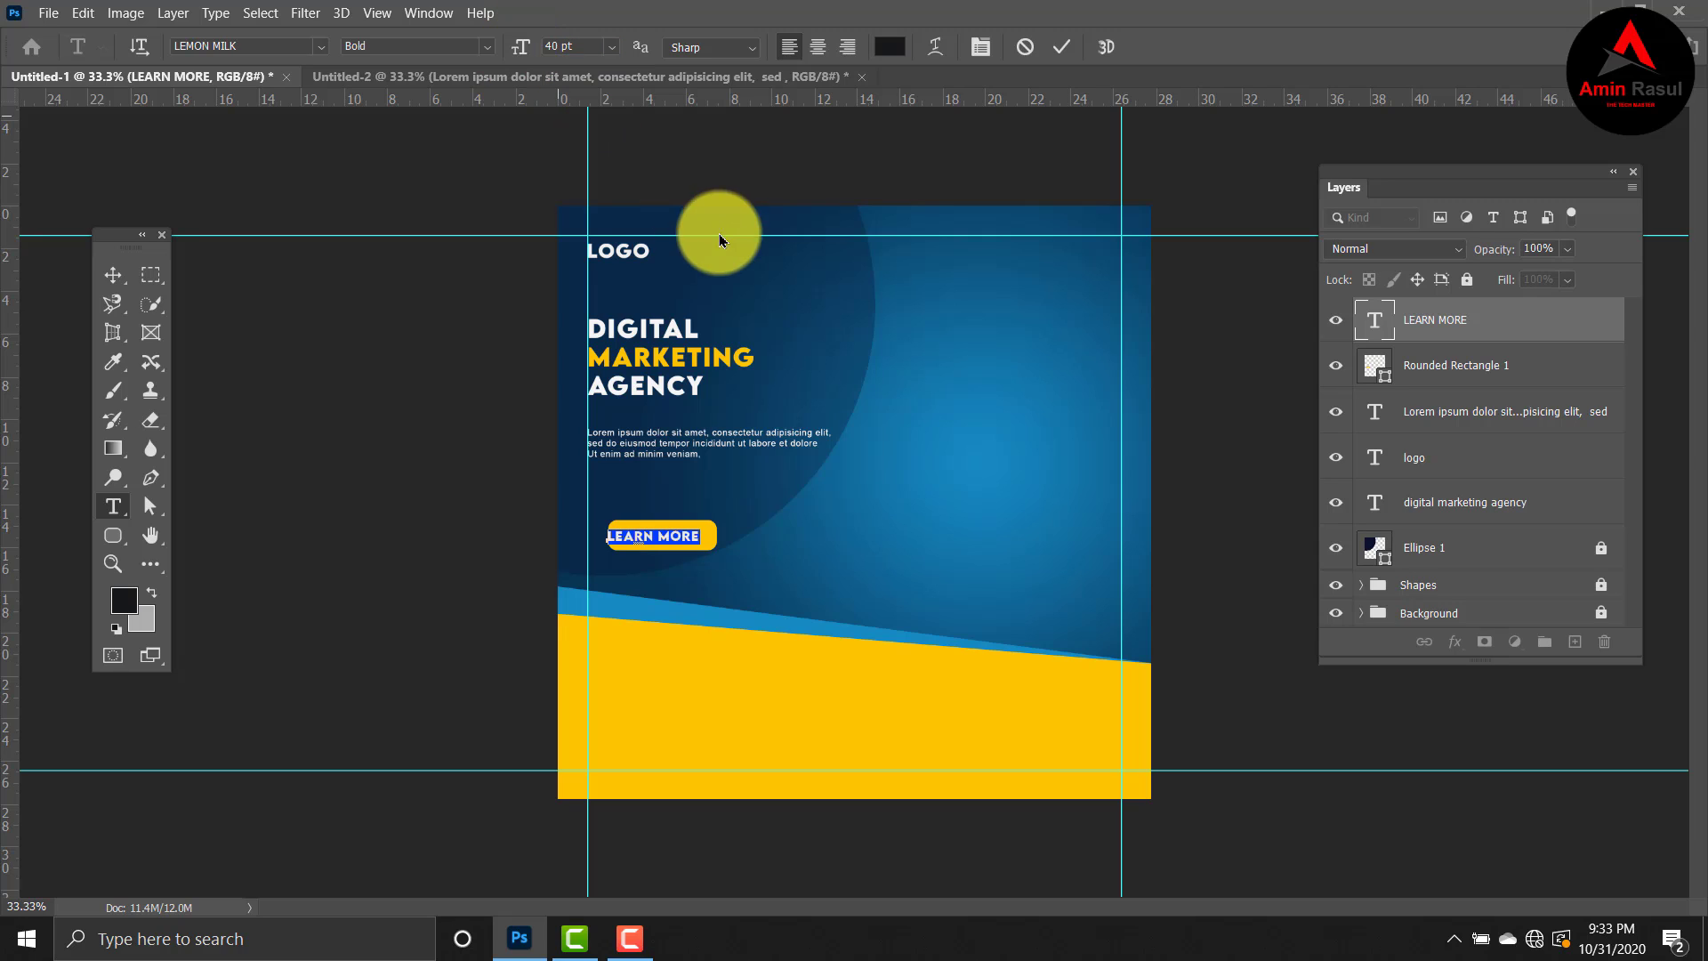
pyautogui.keyDown('ctrl'); pyautogui.click(1480, 366); pyautogui.keyUp('ctrl')
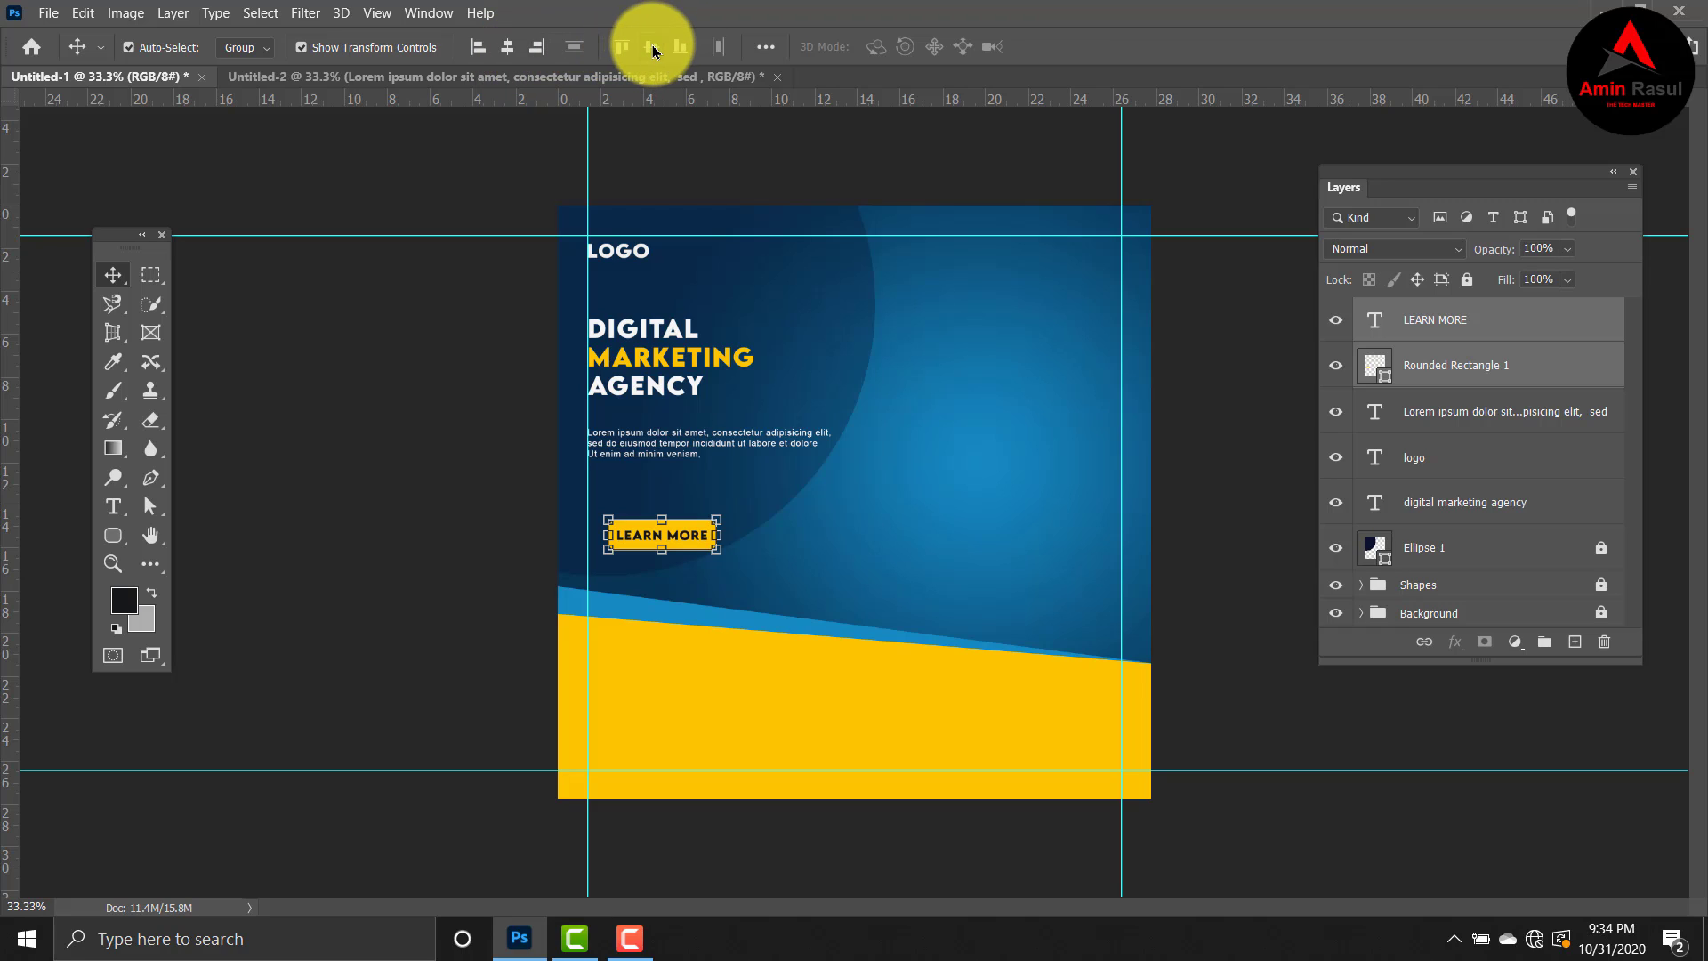
pyautogui.click(490, 184)
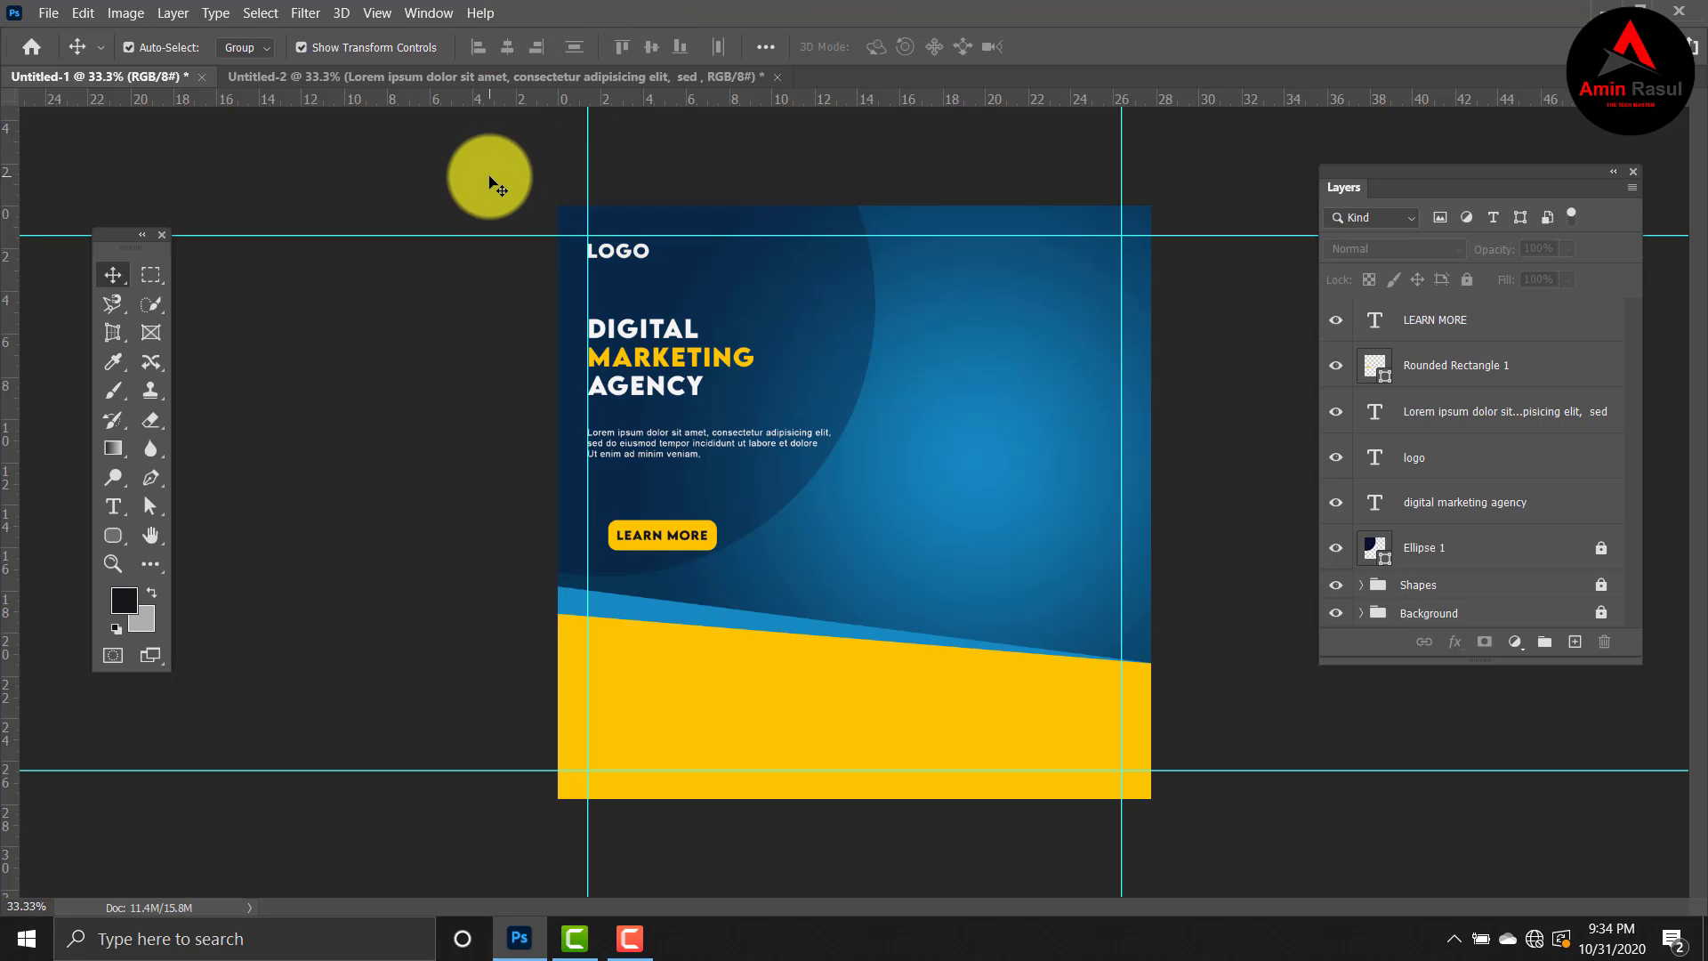
# Step: Move the LEARN MORE text and its button slightly up, and left-align both layers with the paragraph, LOGO text and heading
pyautogui.click(1455, 322)
pyautogui.keyDown('shift'); pyautogui.click(1478, 378); pyautogui.keyUp('shift')
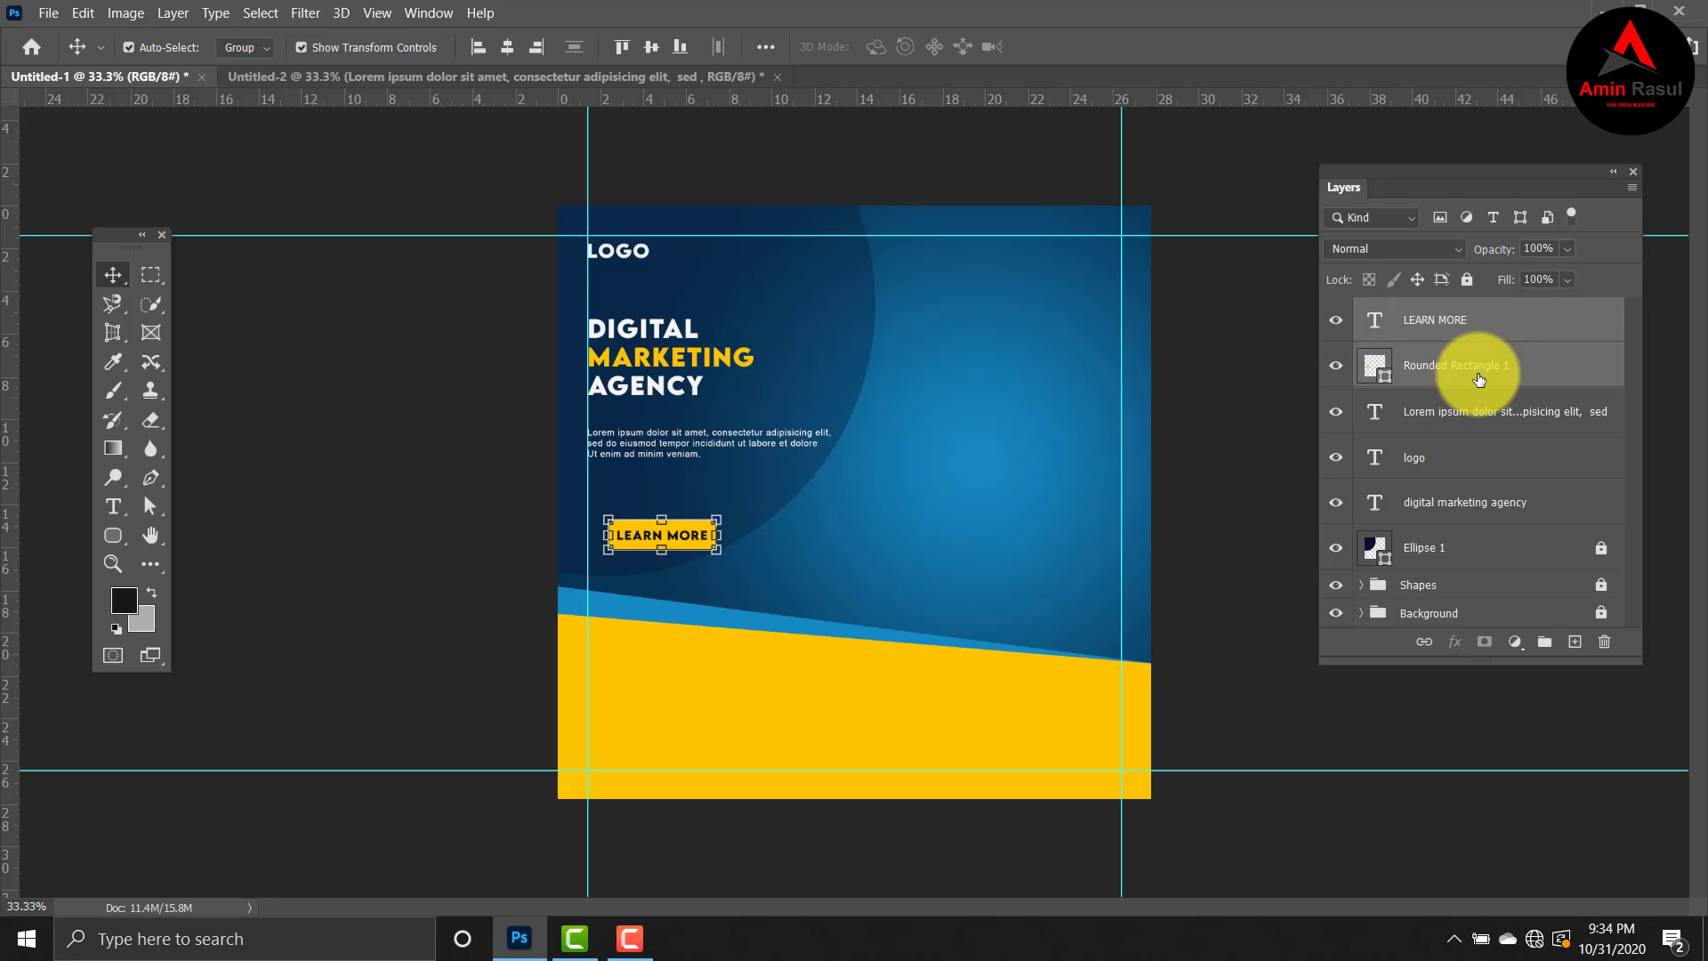
pyautogui.hotkey('shift', 'Up')
pyautogui.hotkey('shift', 'Up')
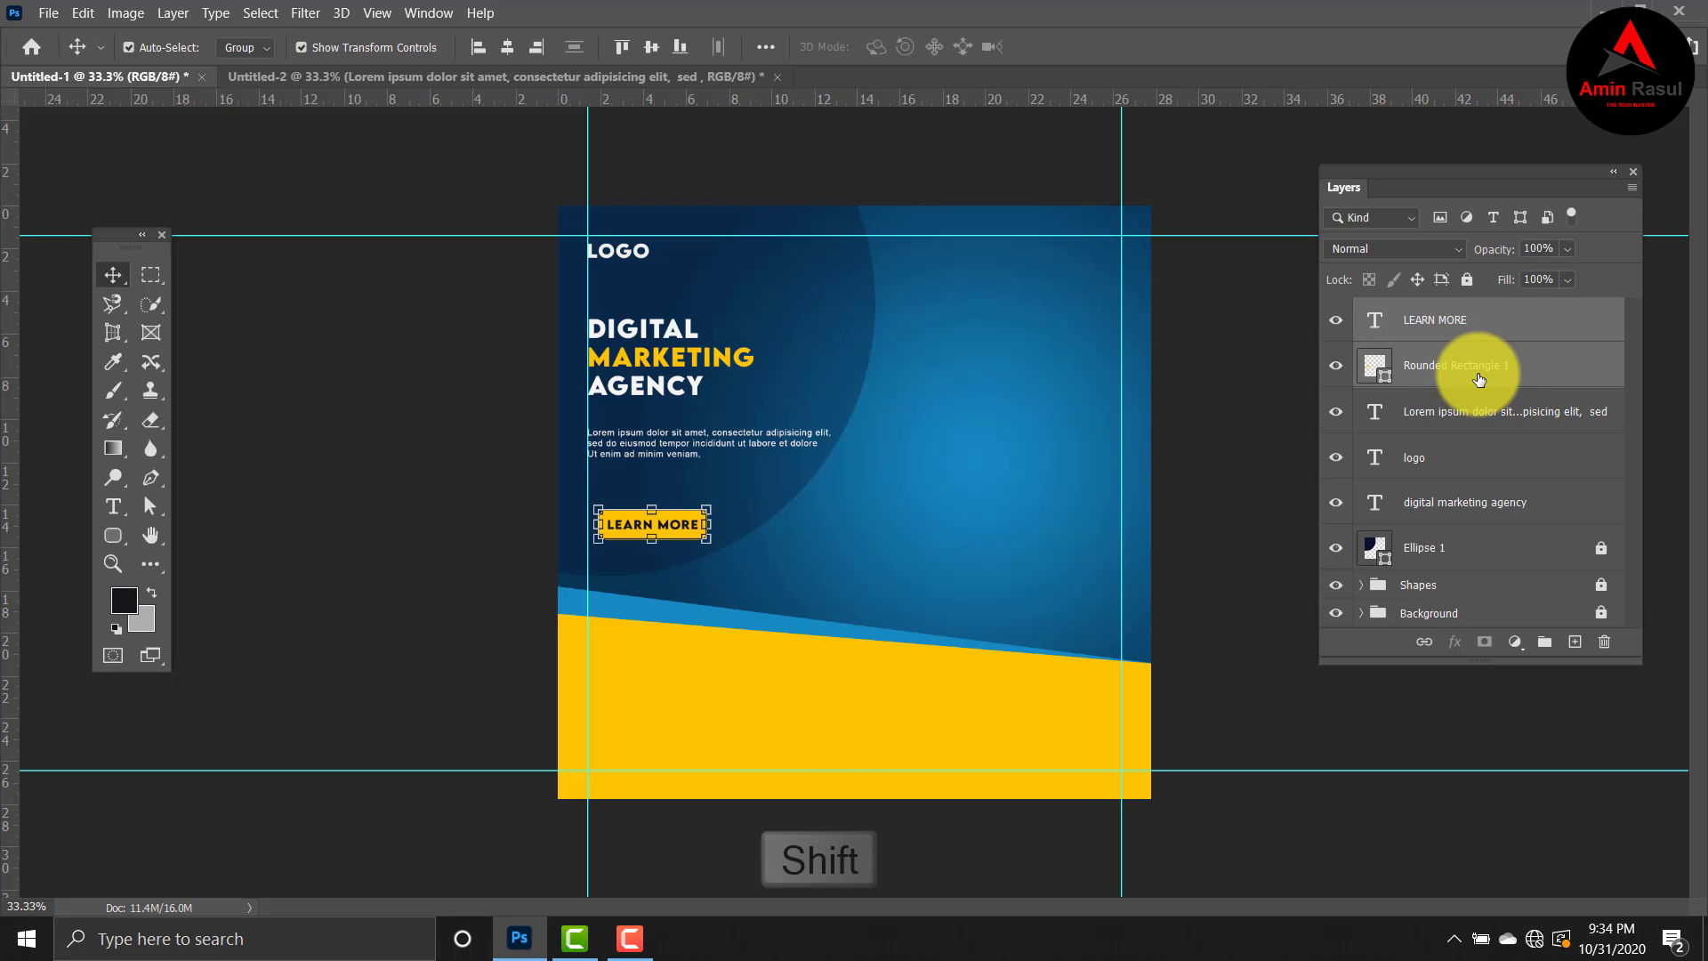
pyautogui.keyDown('shift'); pyautogui.click(1501, 506); pyautogui.keyUp('shift')
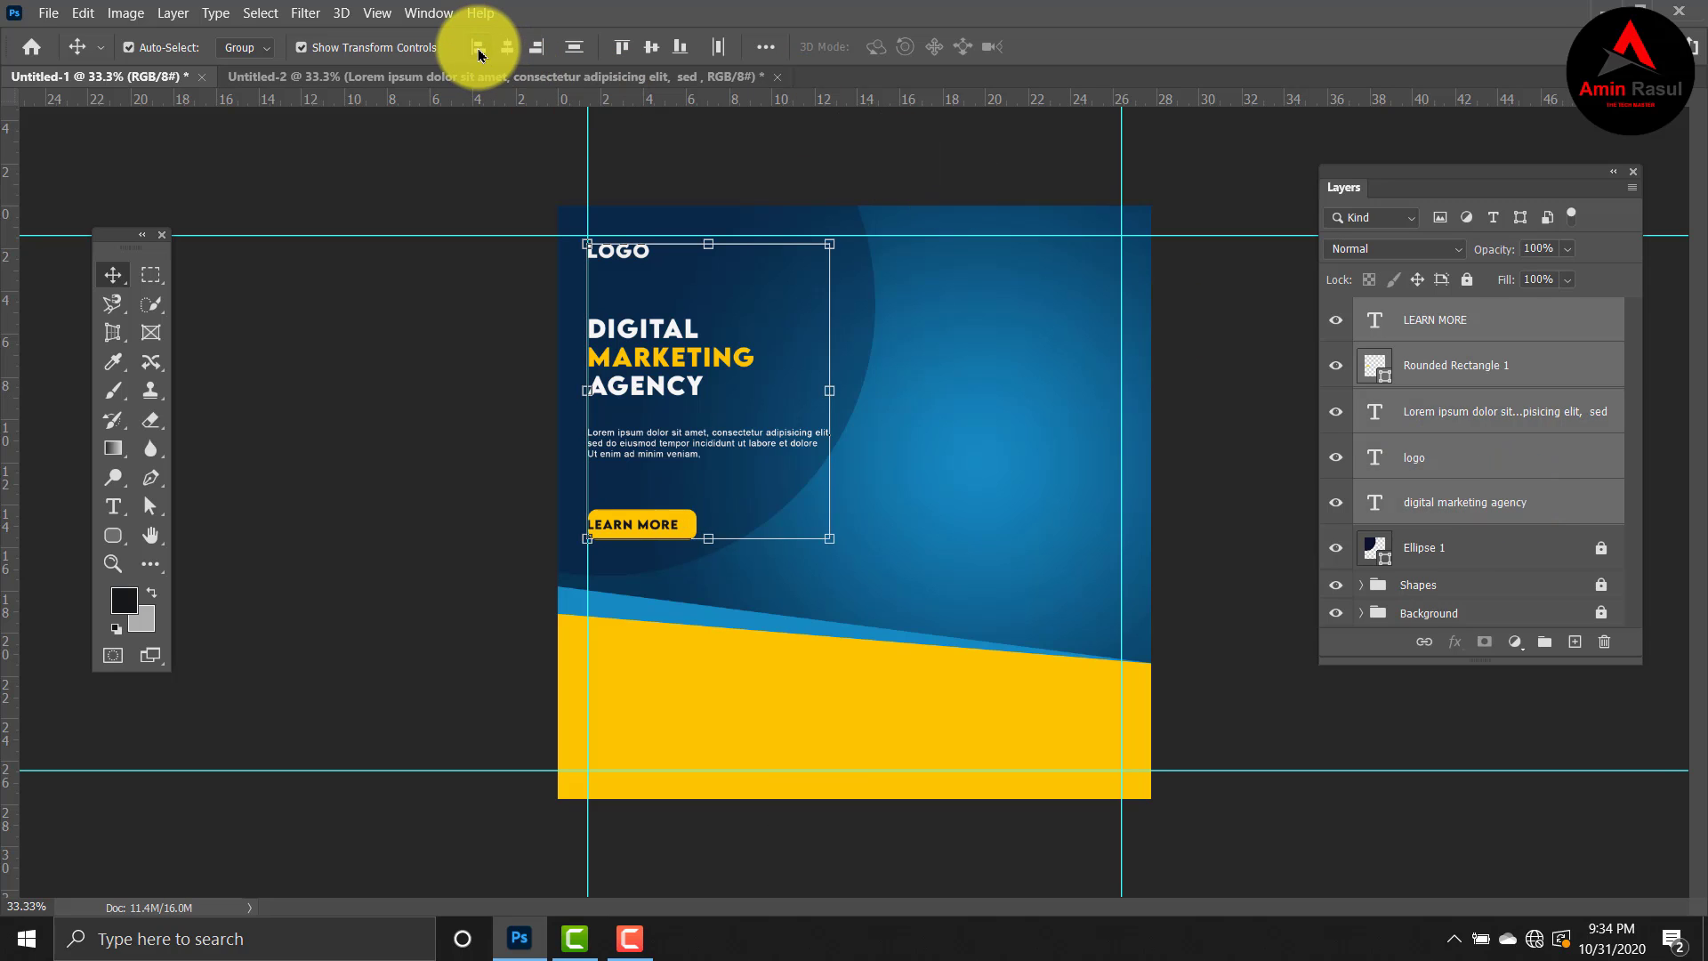
pyautogui.click(765, 179)
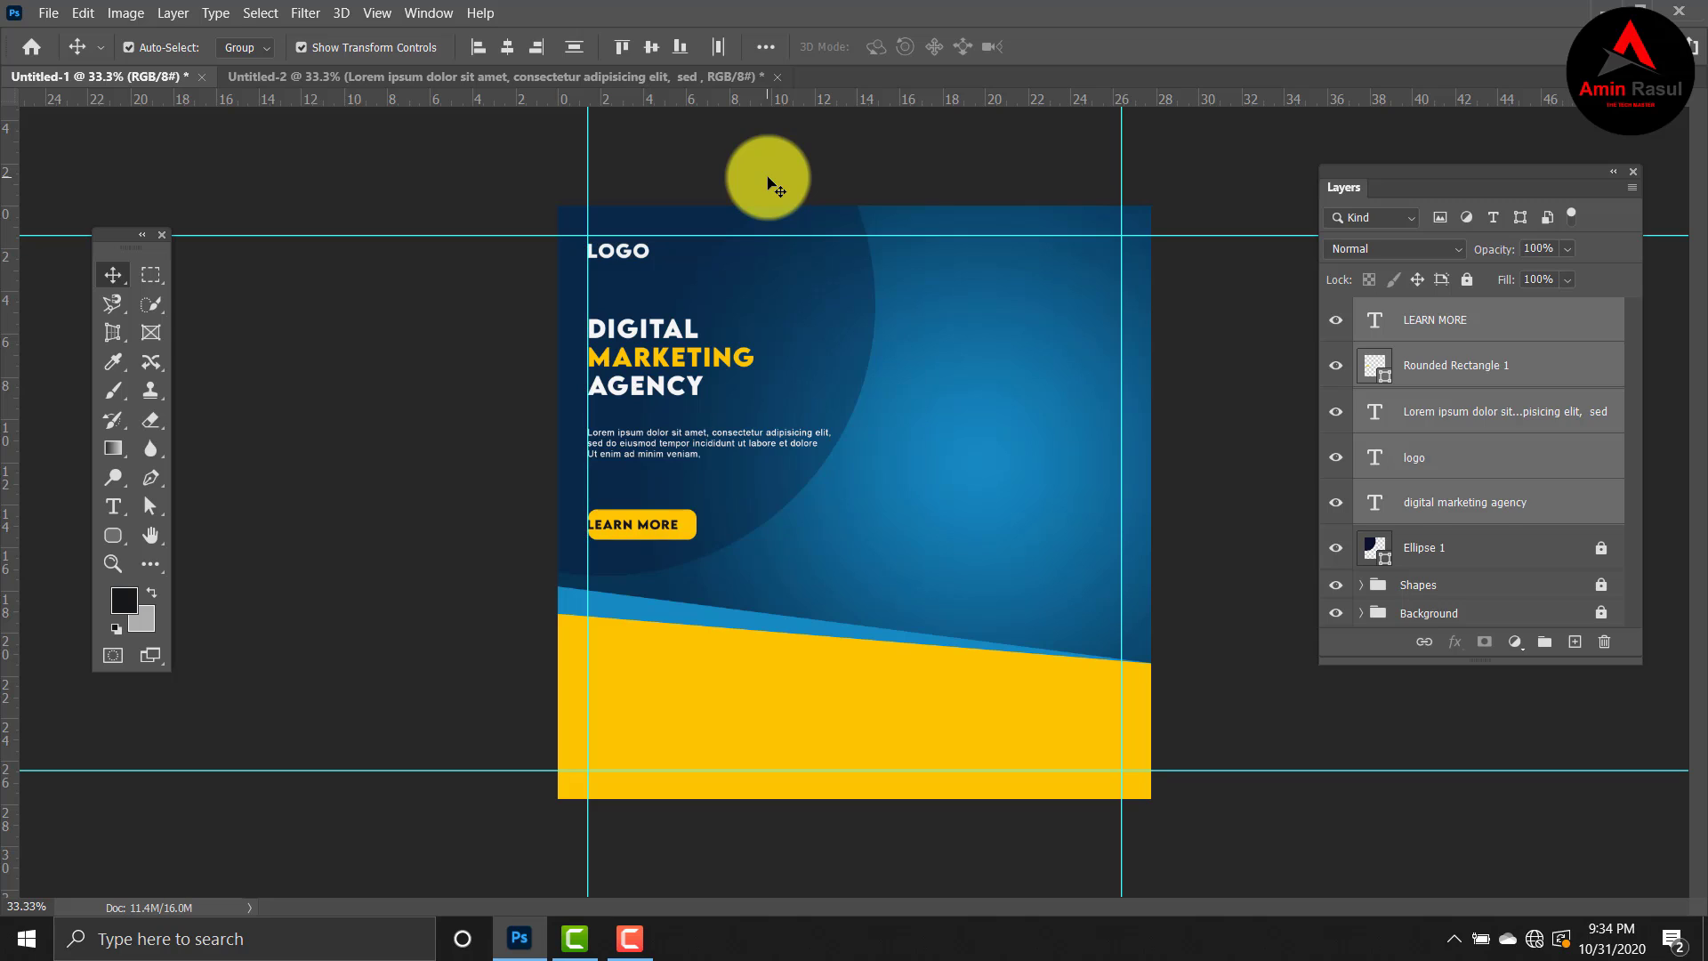
# Step: Centre the LEARN MORE text horizontally and vertically on its yellow rounded rectangle
pyautogui.click(669, 525)
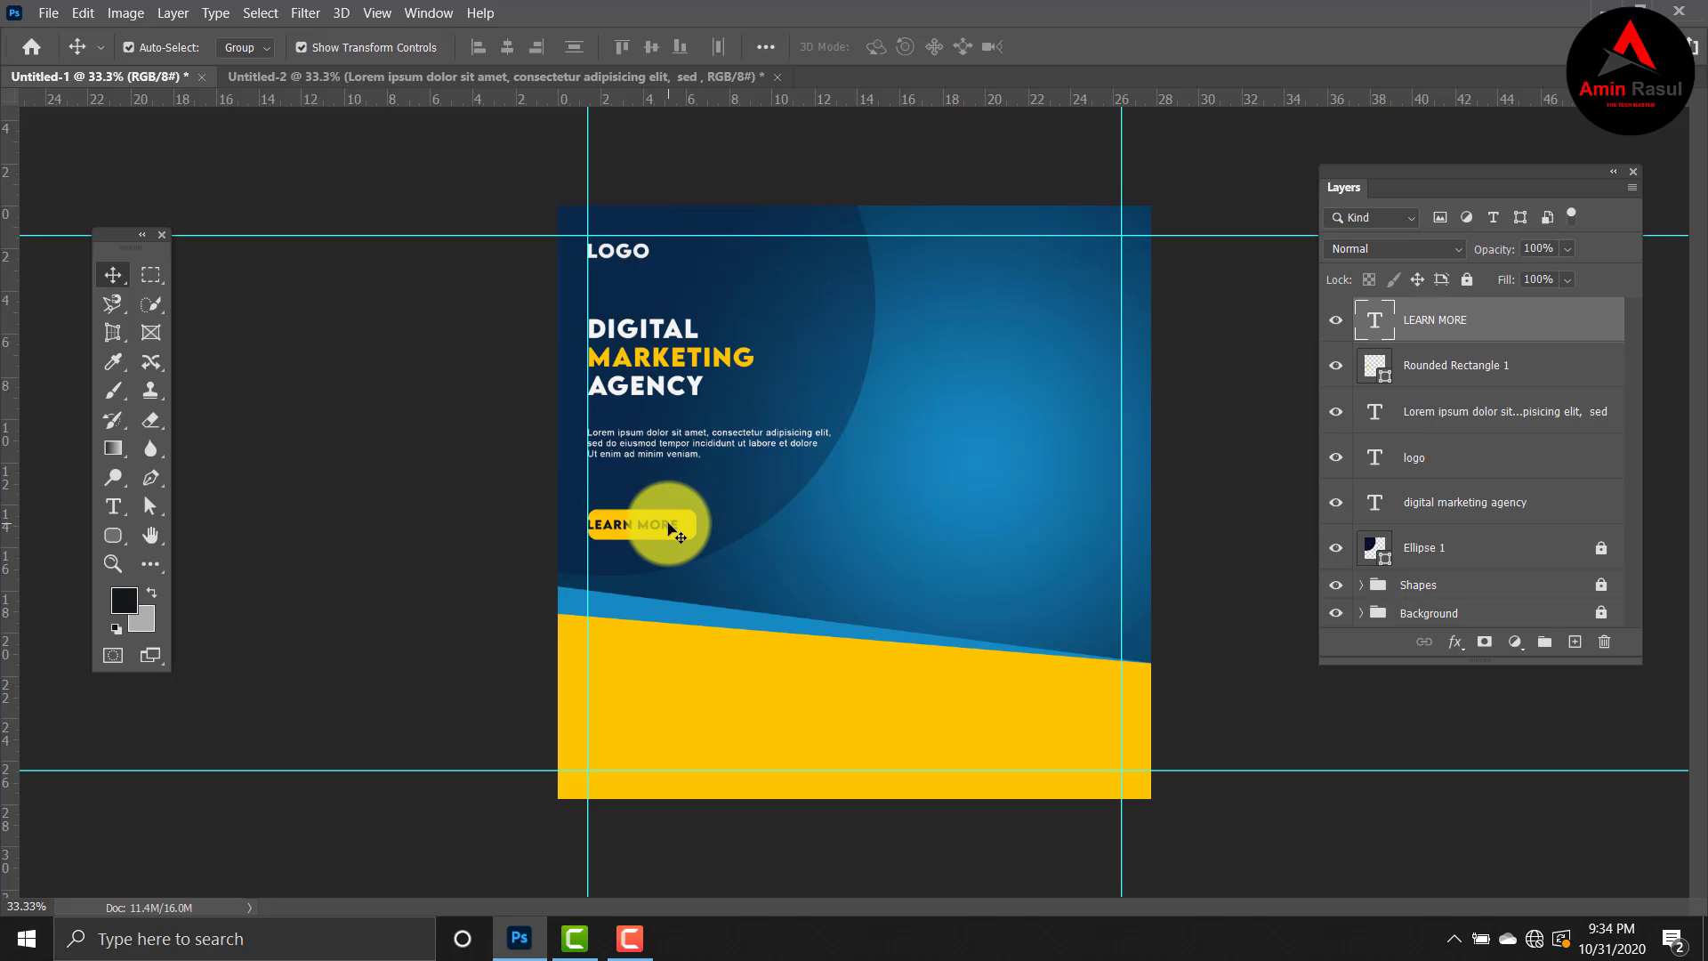
pyautogui.keyDown('shift'); pyautogui.click(1467, 373); pyautogui.keyUp('shift')
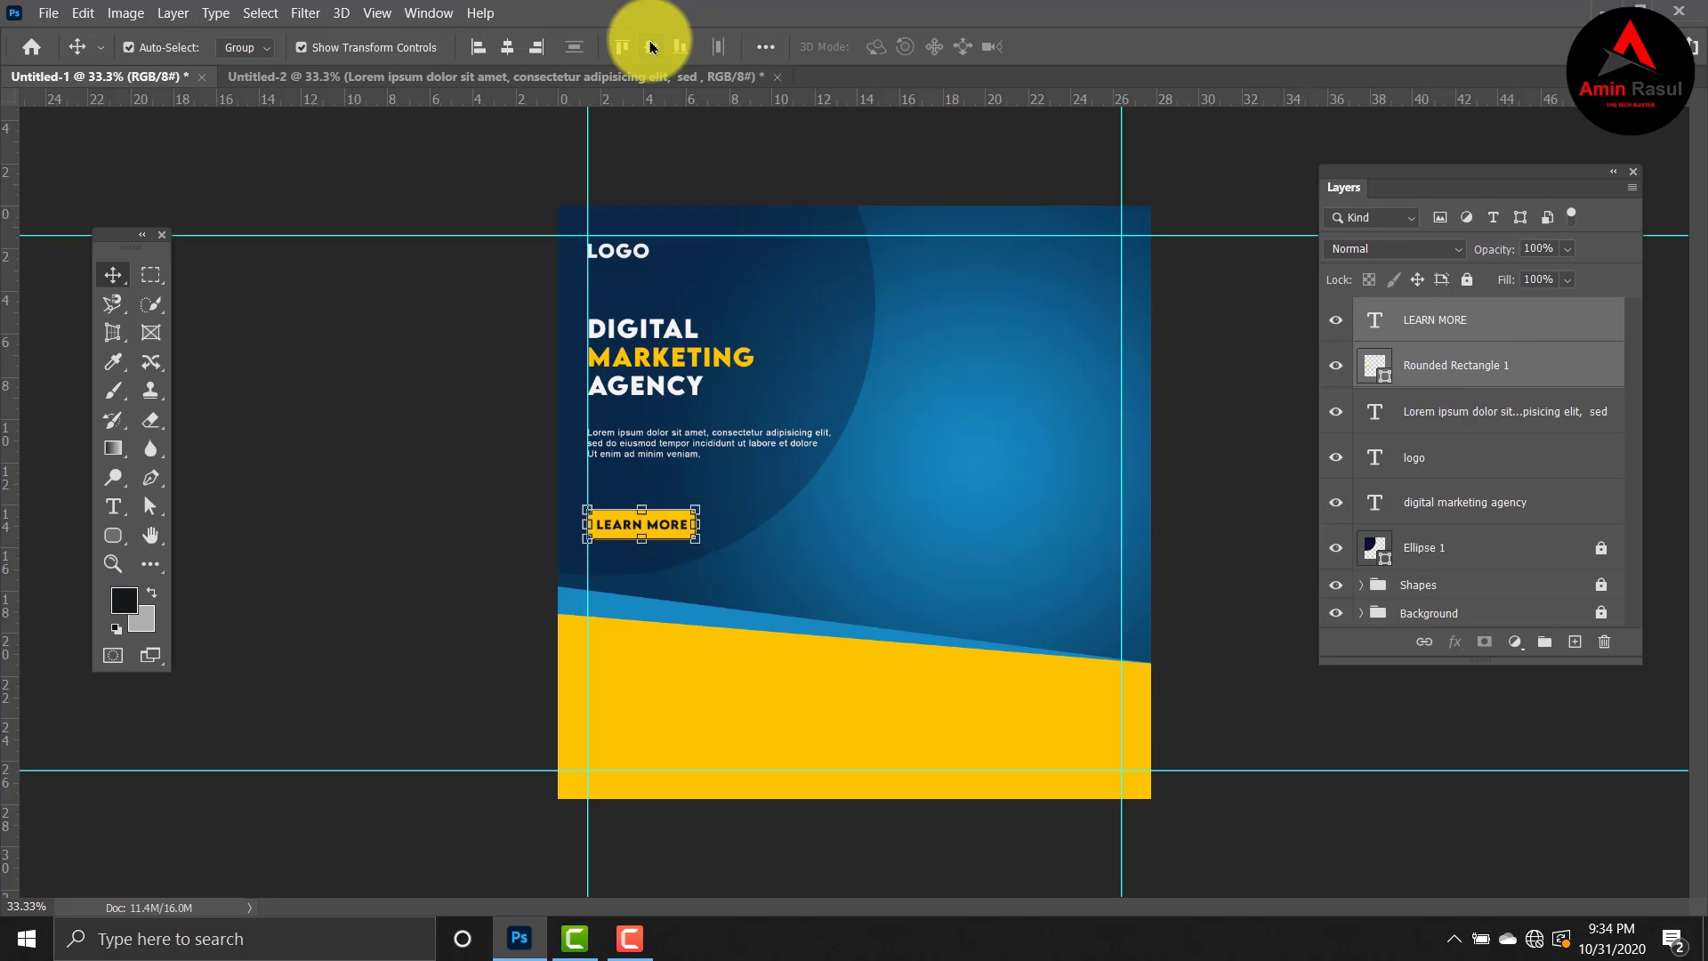
pyautogui.click(762, 146)
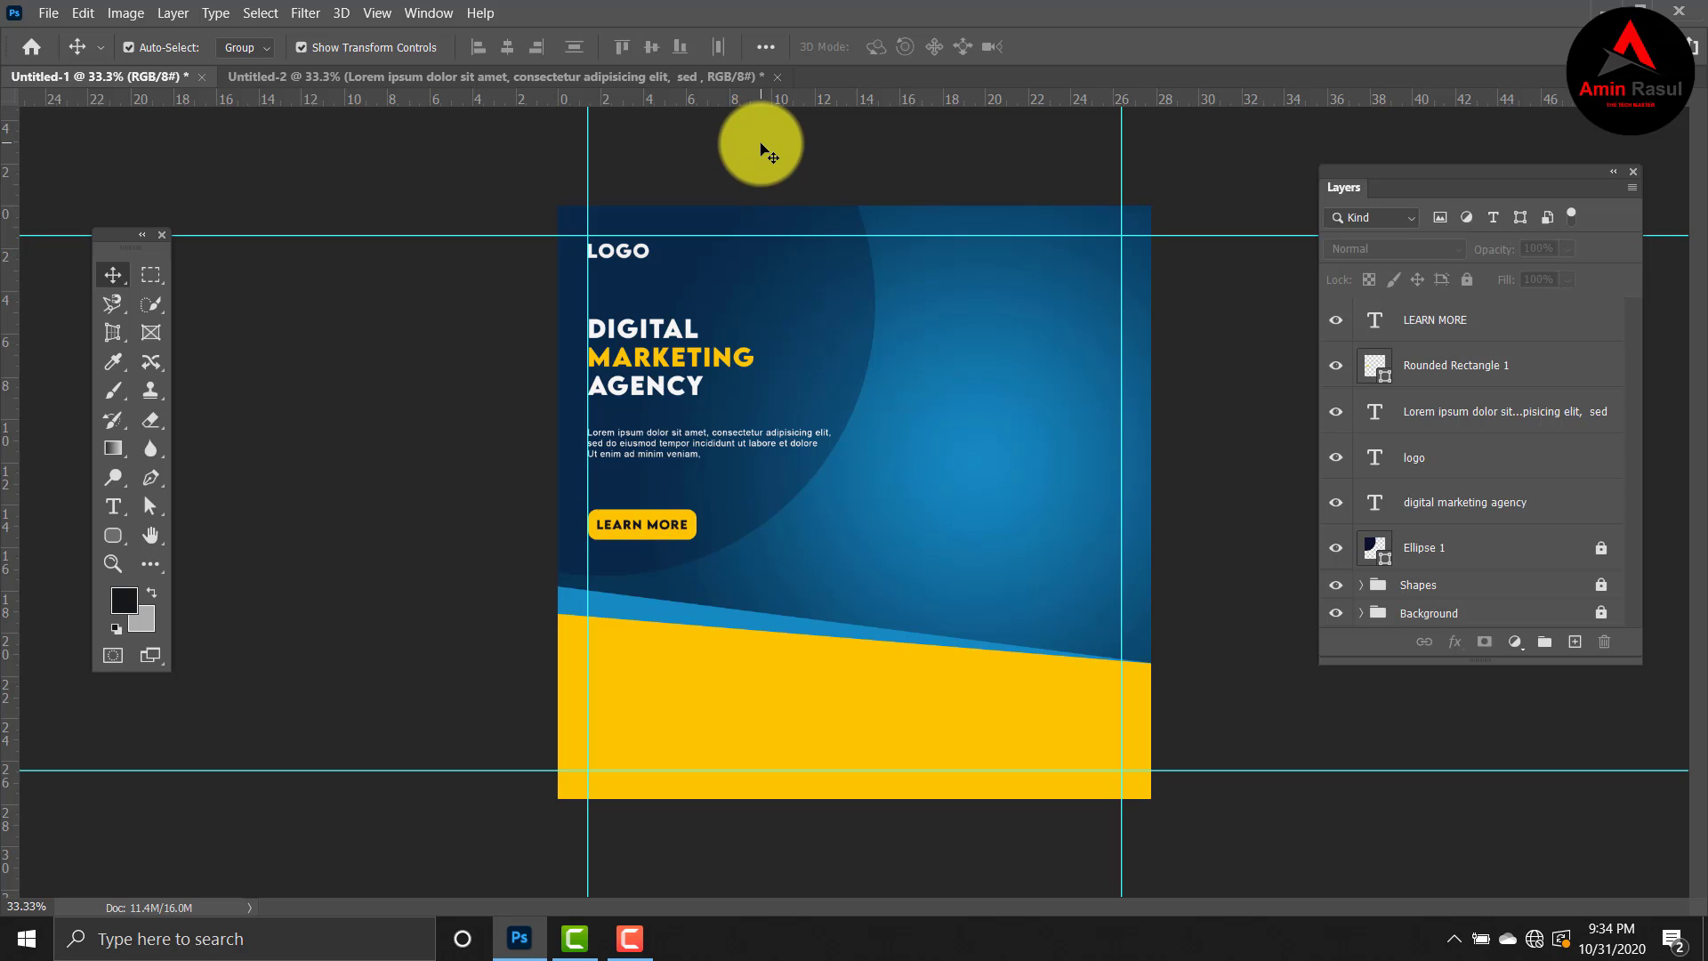
# Step: Bring the businessman cutout from Untitled-2 into Untitled-1 and place it along the right side of the post
pyautogui.click(342, 75)
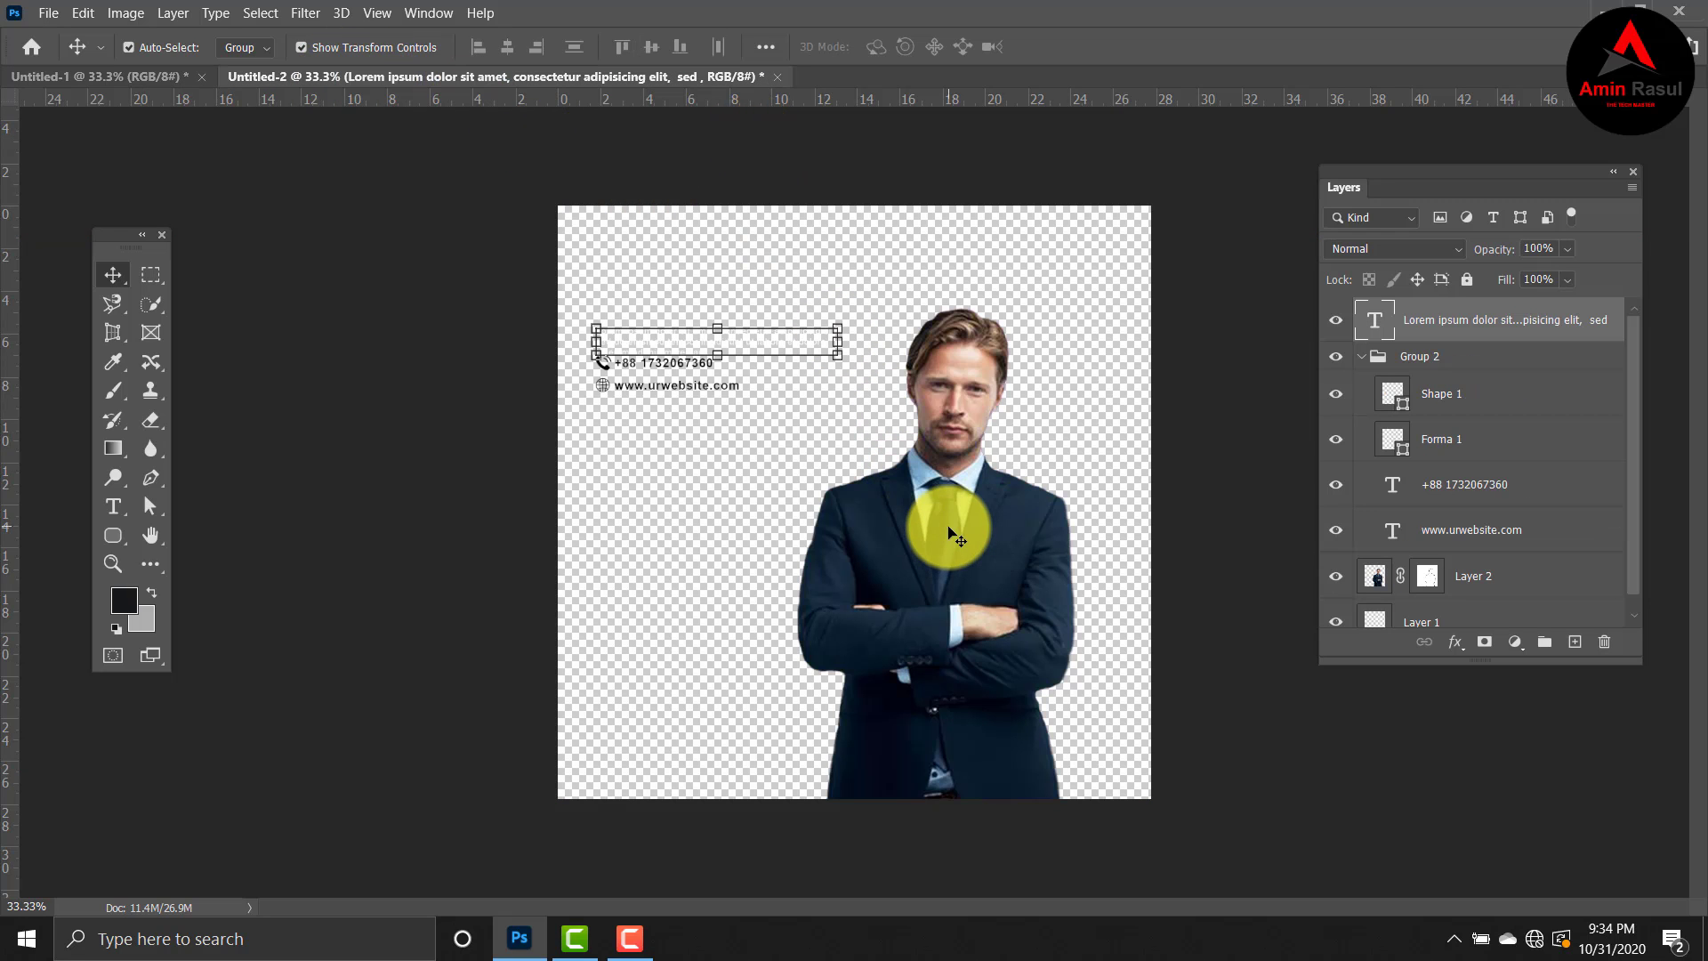
pyautogui.moveTo(938, 529); pyautogui.dragTo(953, 465)
pyautogui.moveTo(974, 570); pyautogui.dragTo(1039, 578)
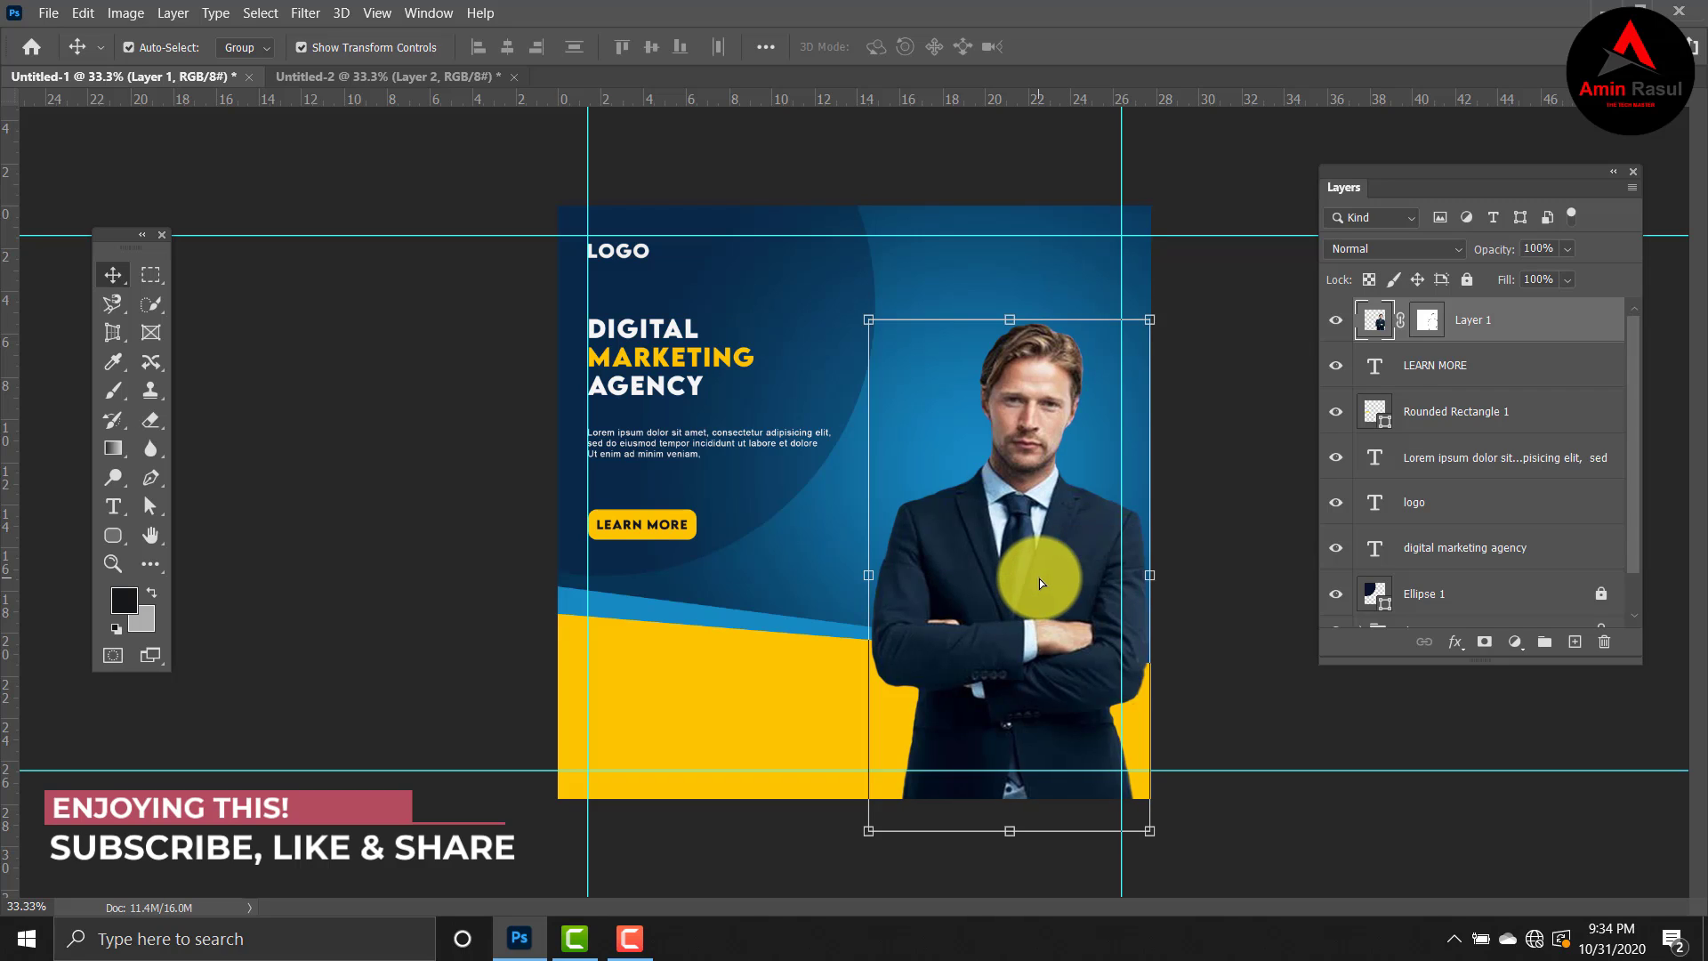
pyautogui.click(1038, 578)
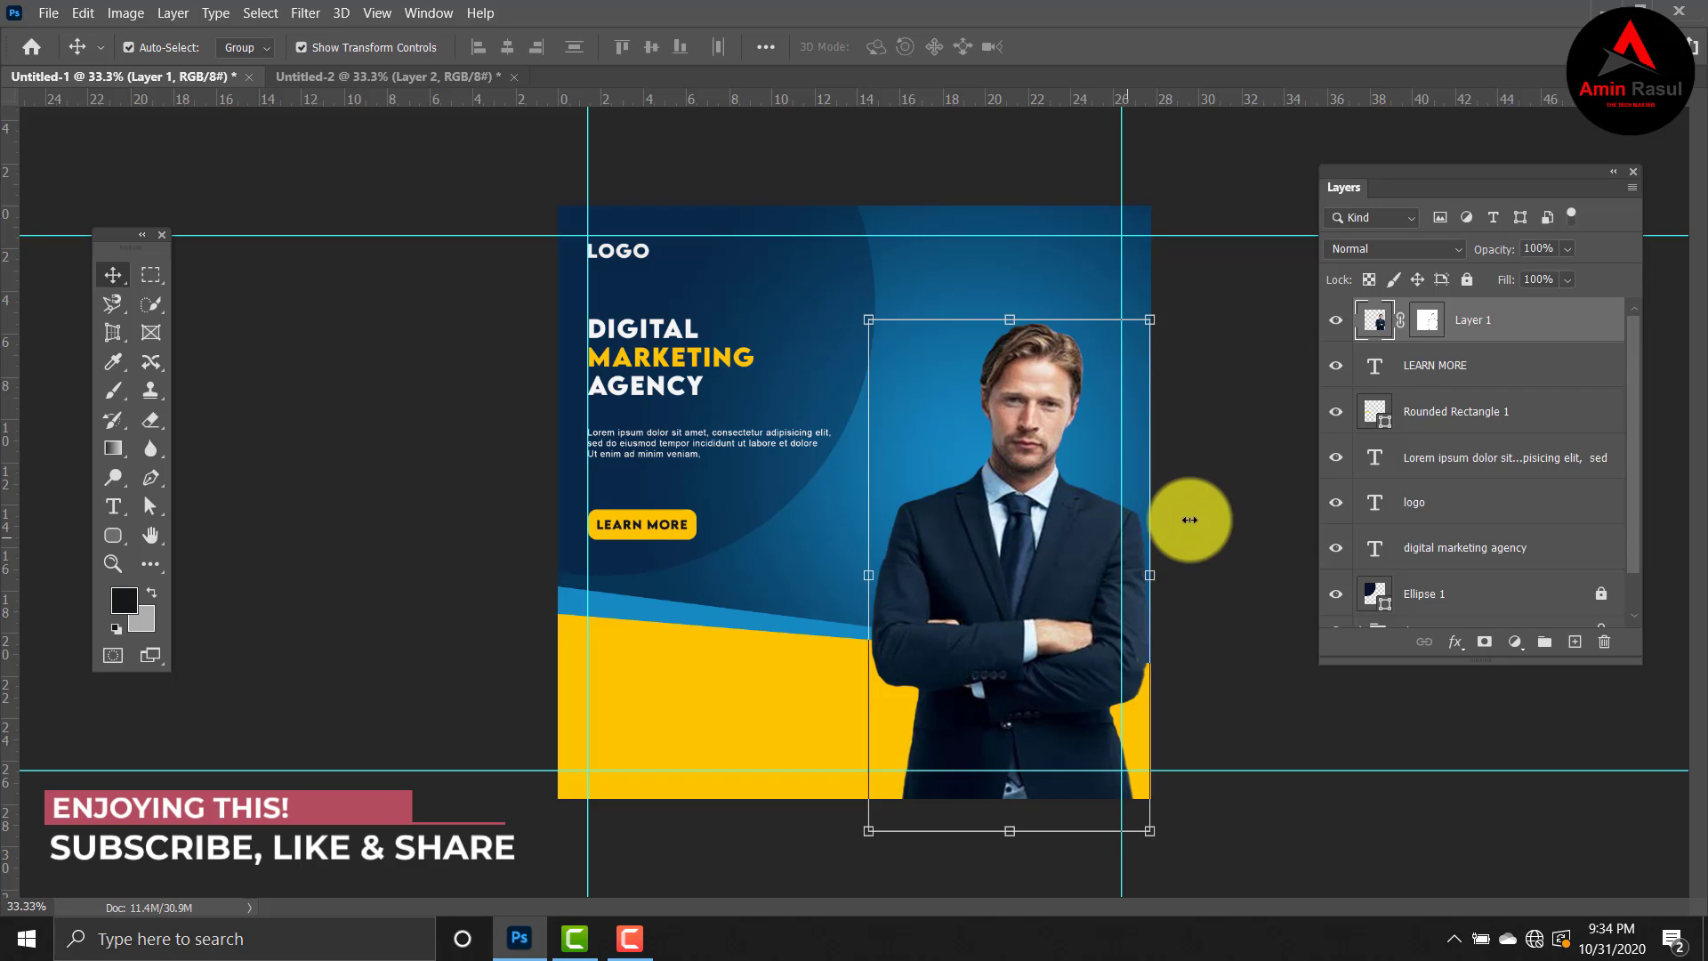
pyautogui.click(1233, 508)
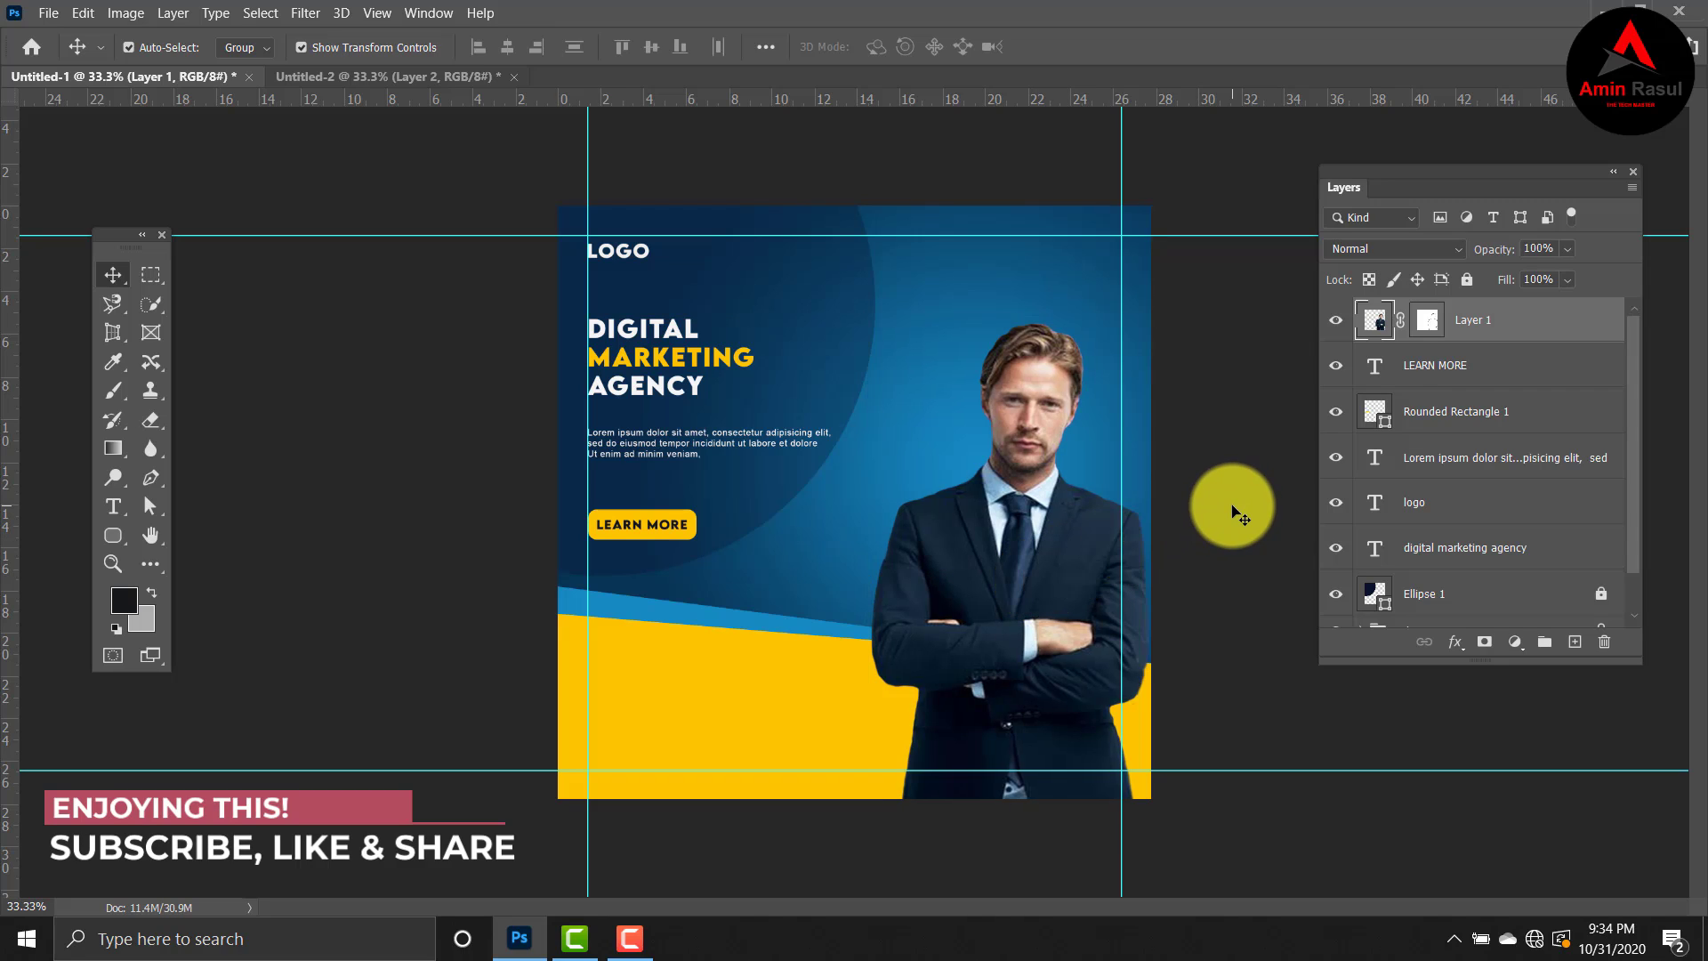
# Step: Bring the phone and website contact group from Untitled-2 into the post's lower-left yellow area at the left guide, and collapse the group
pyautogui.click(331, 76)
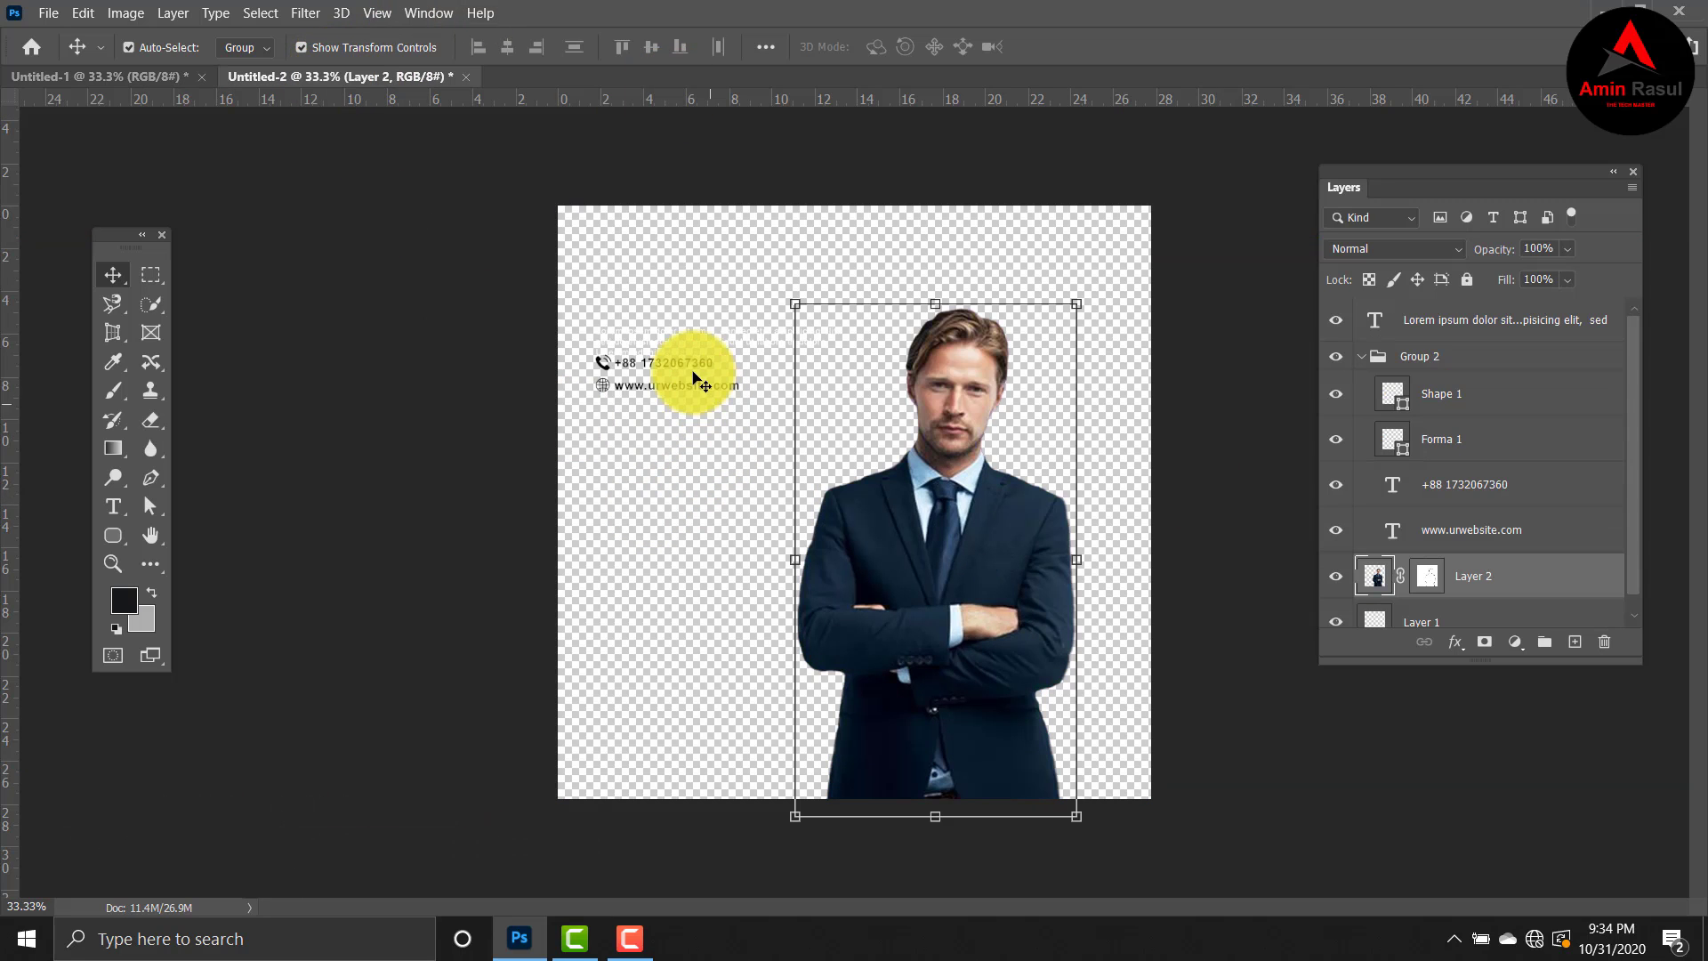
pyautogui.moveTo(688, 393); pyautogui.dragTo(669, 718)
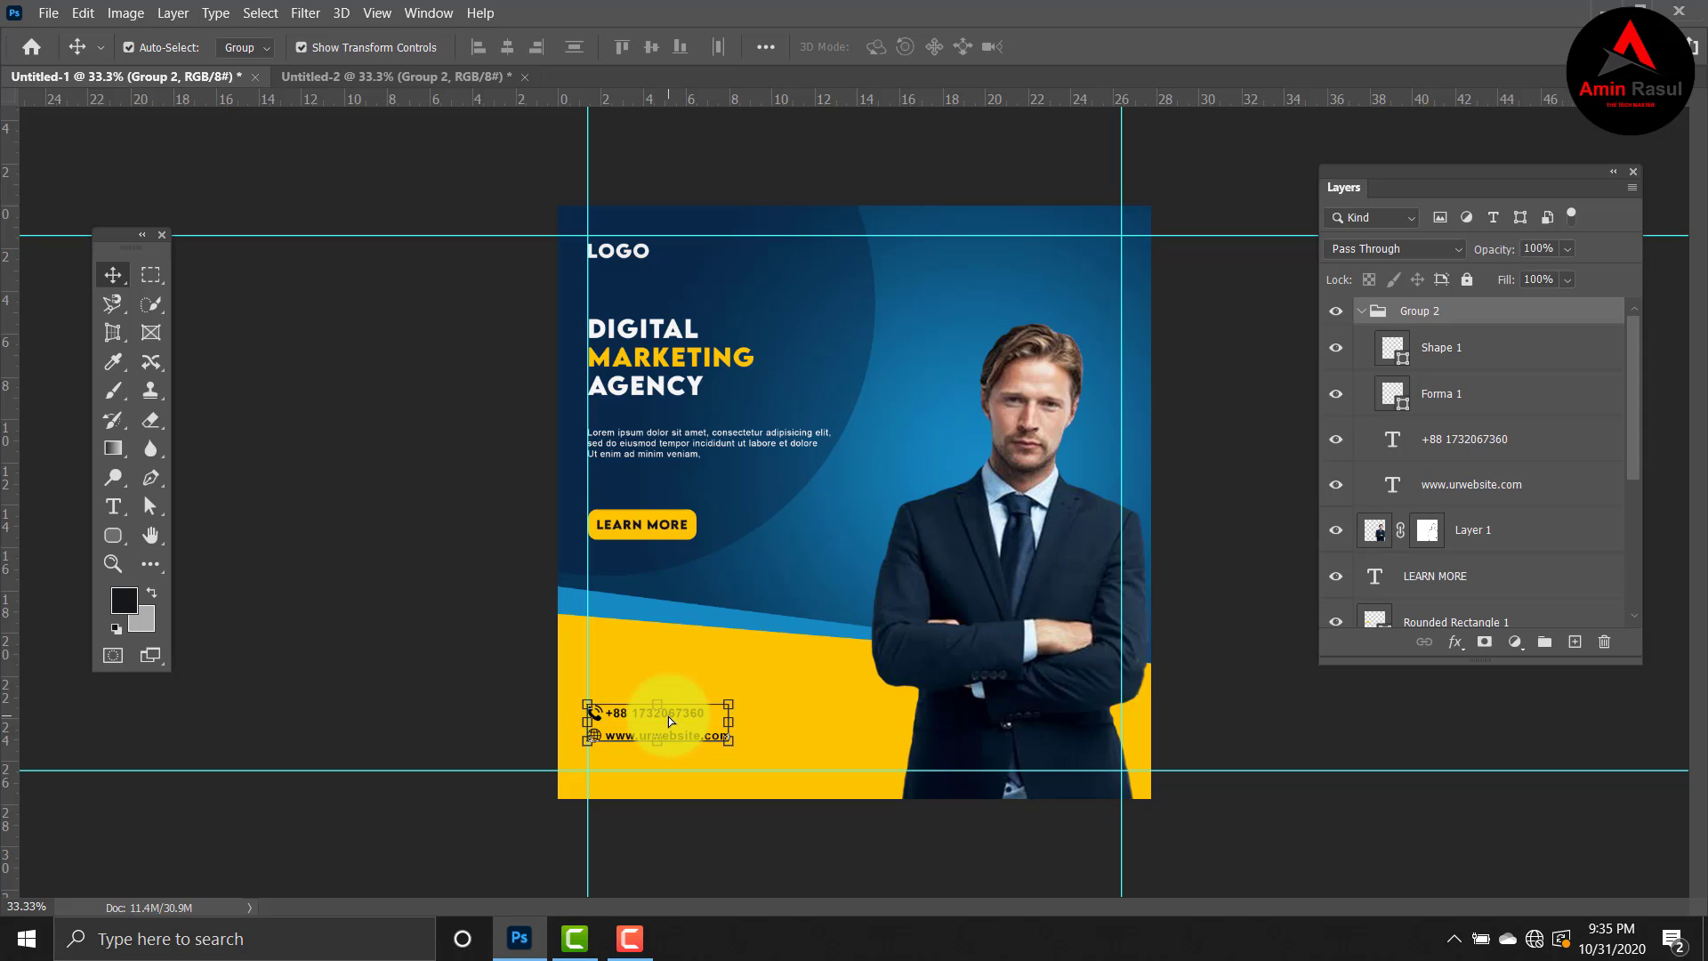
pyautogui.click(1362, 311)
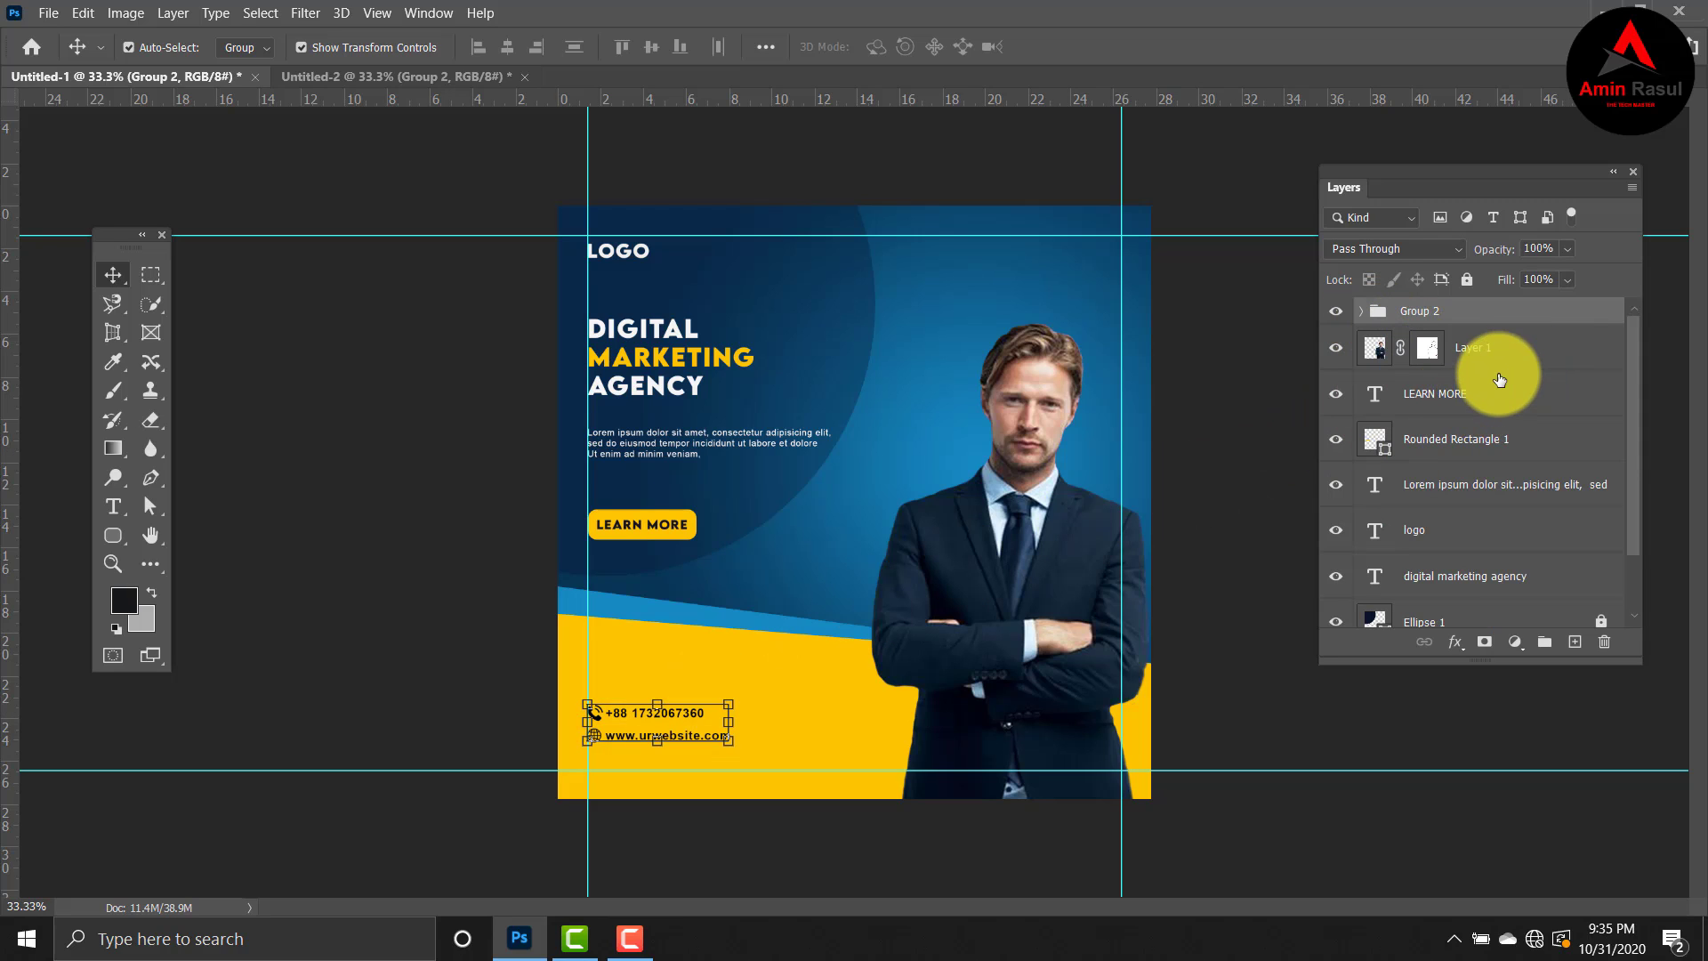
# Step: Left-align the contact group with the rounded rectangle, paragraph, logo and heading layers
pyautogui.press('ctrl')
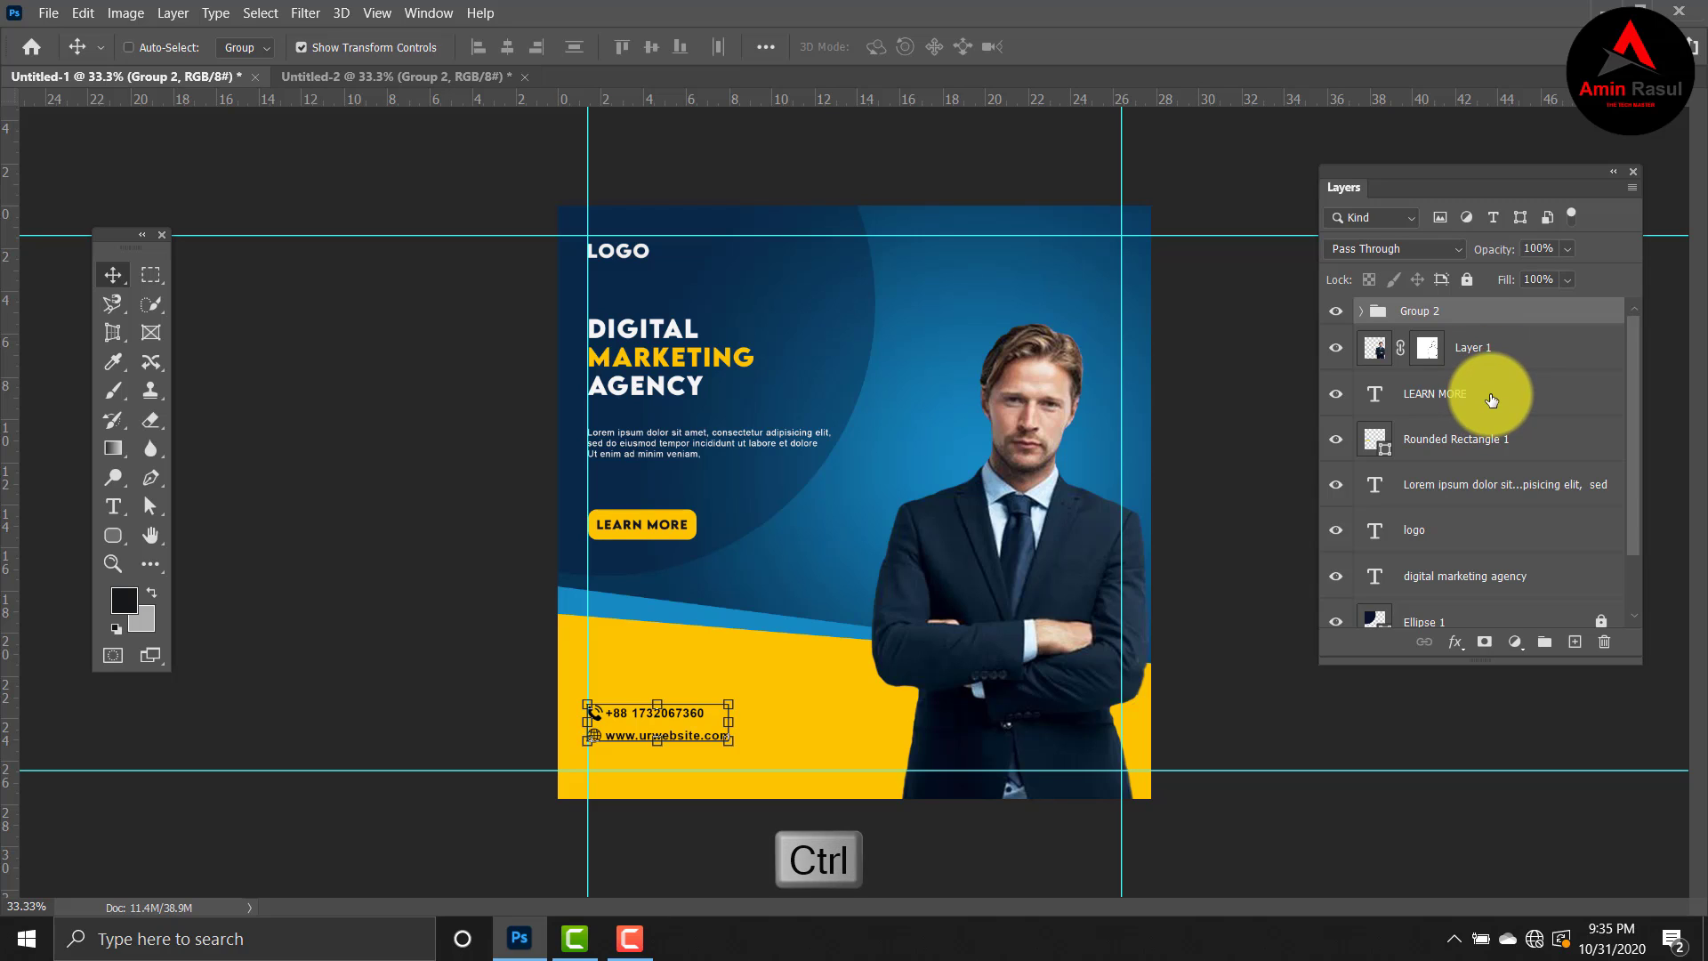
pyautogui.keyDown('ctrl'); pyautogui.click(1490, 451); pyautogui.keyUp('ctrl')
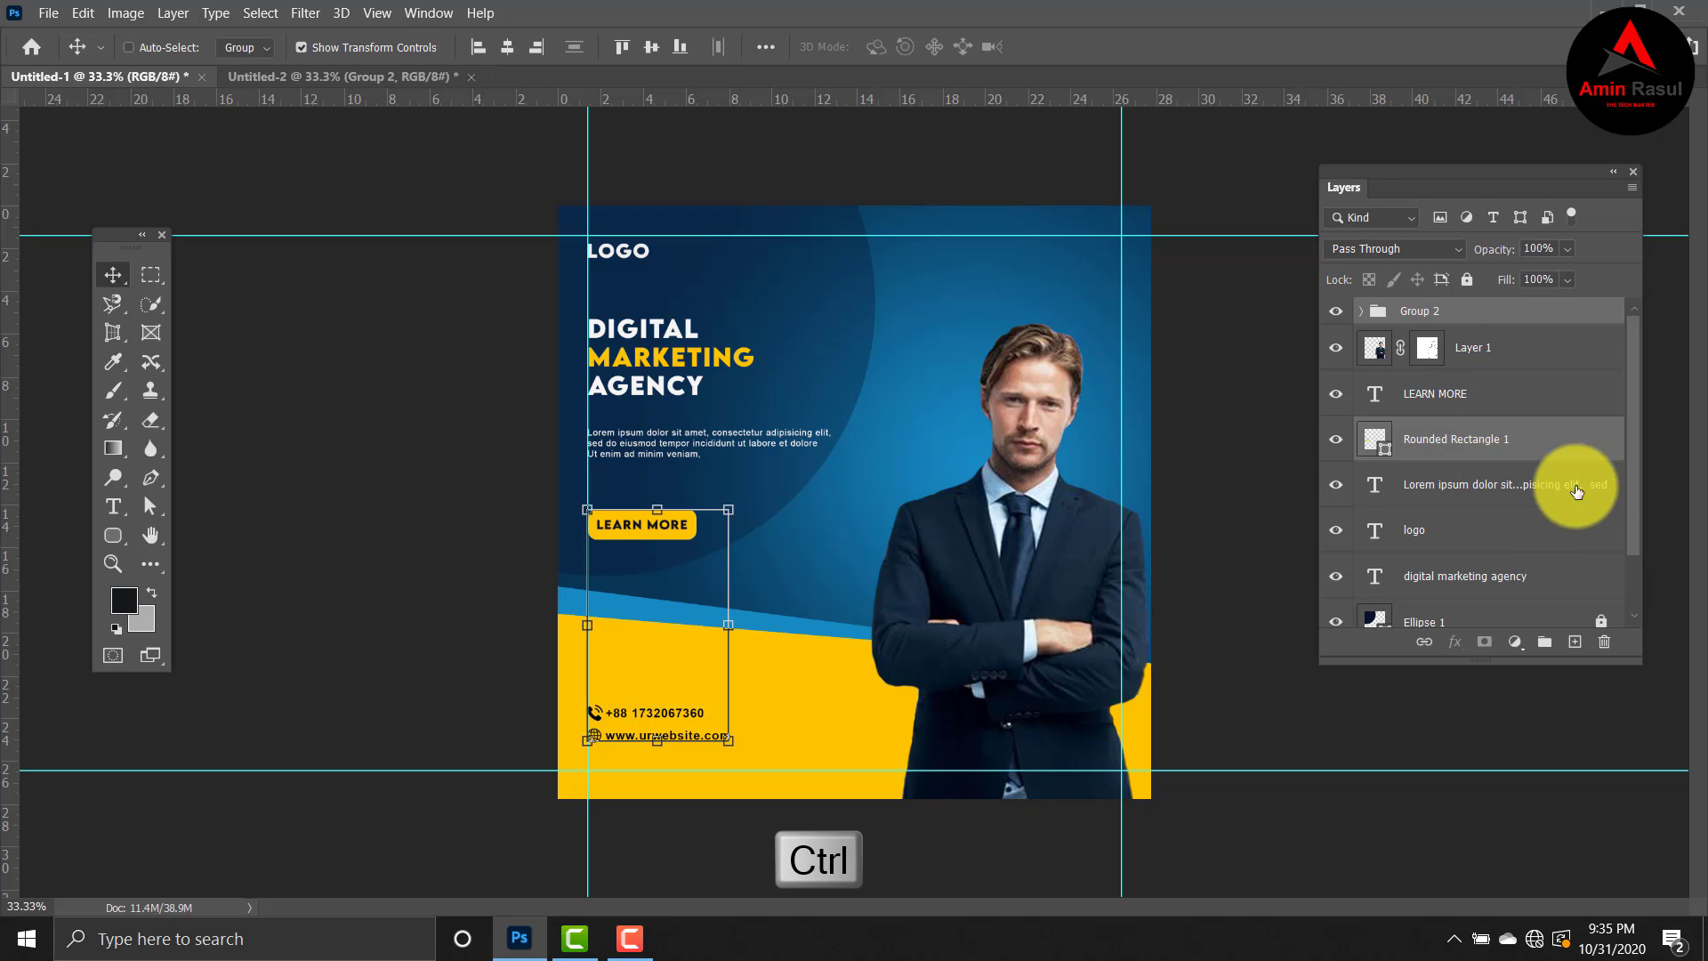
pyautogui.scroll(-1, 1637, 458)
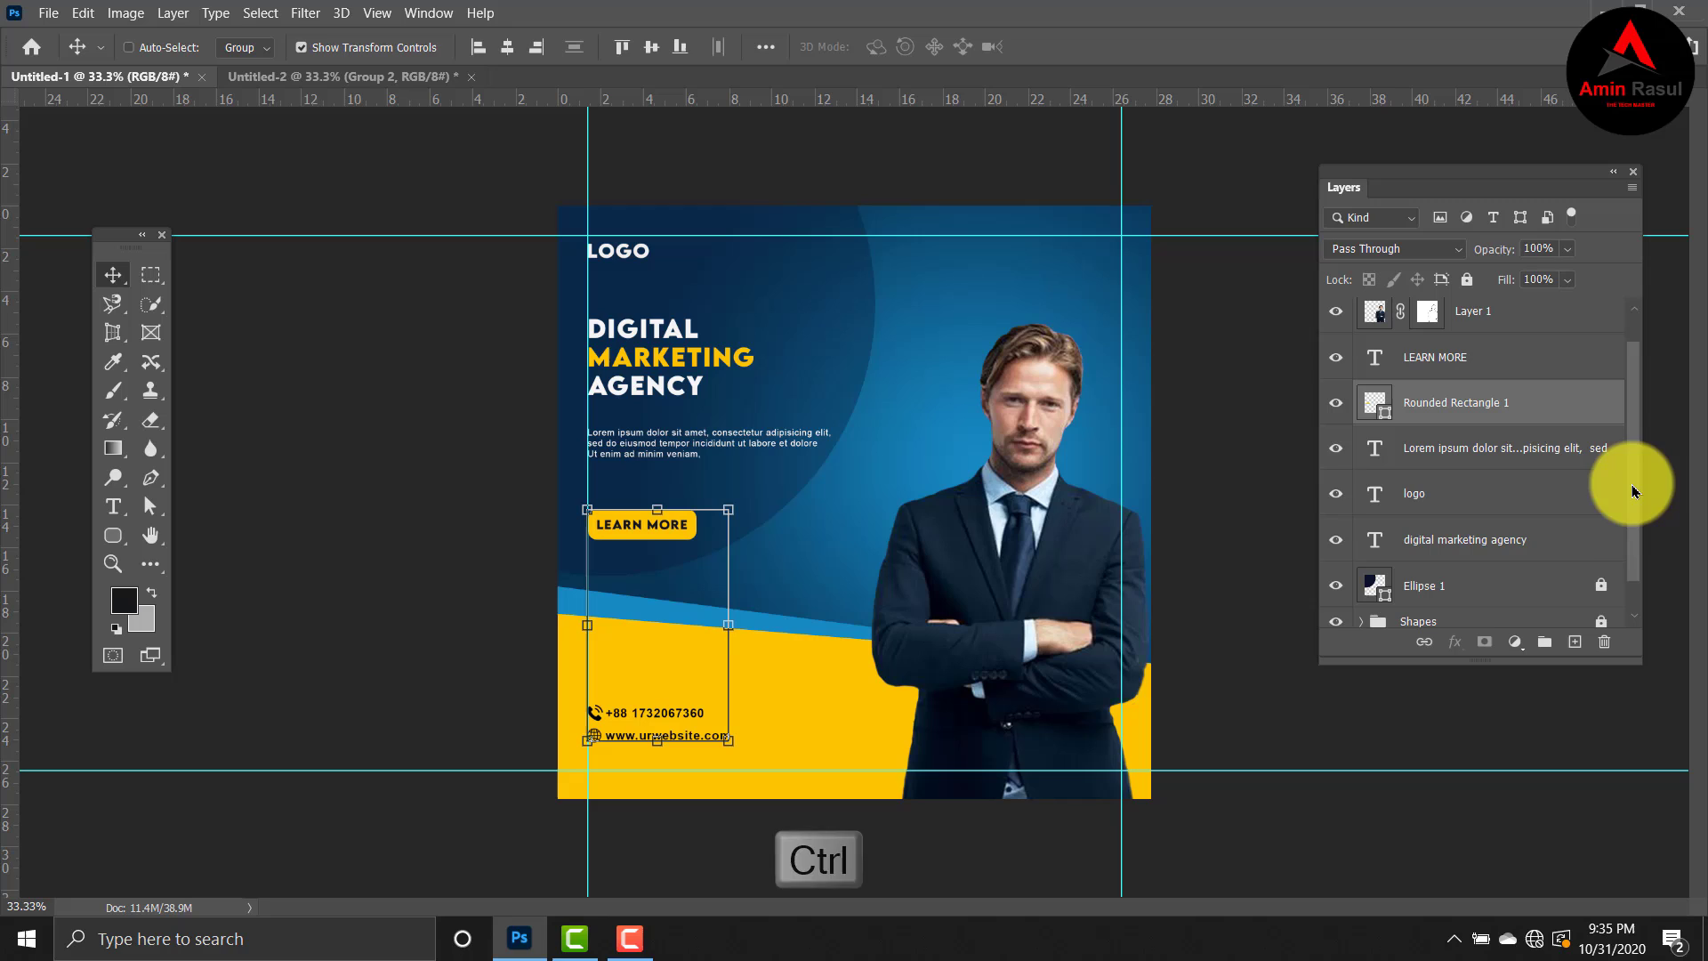
pyautogui.keyDown('ctrl'); pyautogui.click(1532, 448); pyautogui.keyUp('ctrl')
pyautogui.keyDown('ctrl'); pyautogui.click(1475, 496); pyautogui.keyUp('ctrl')
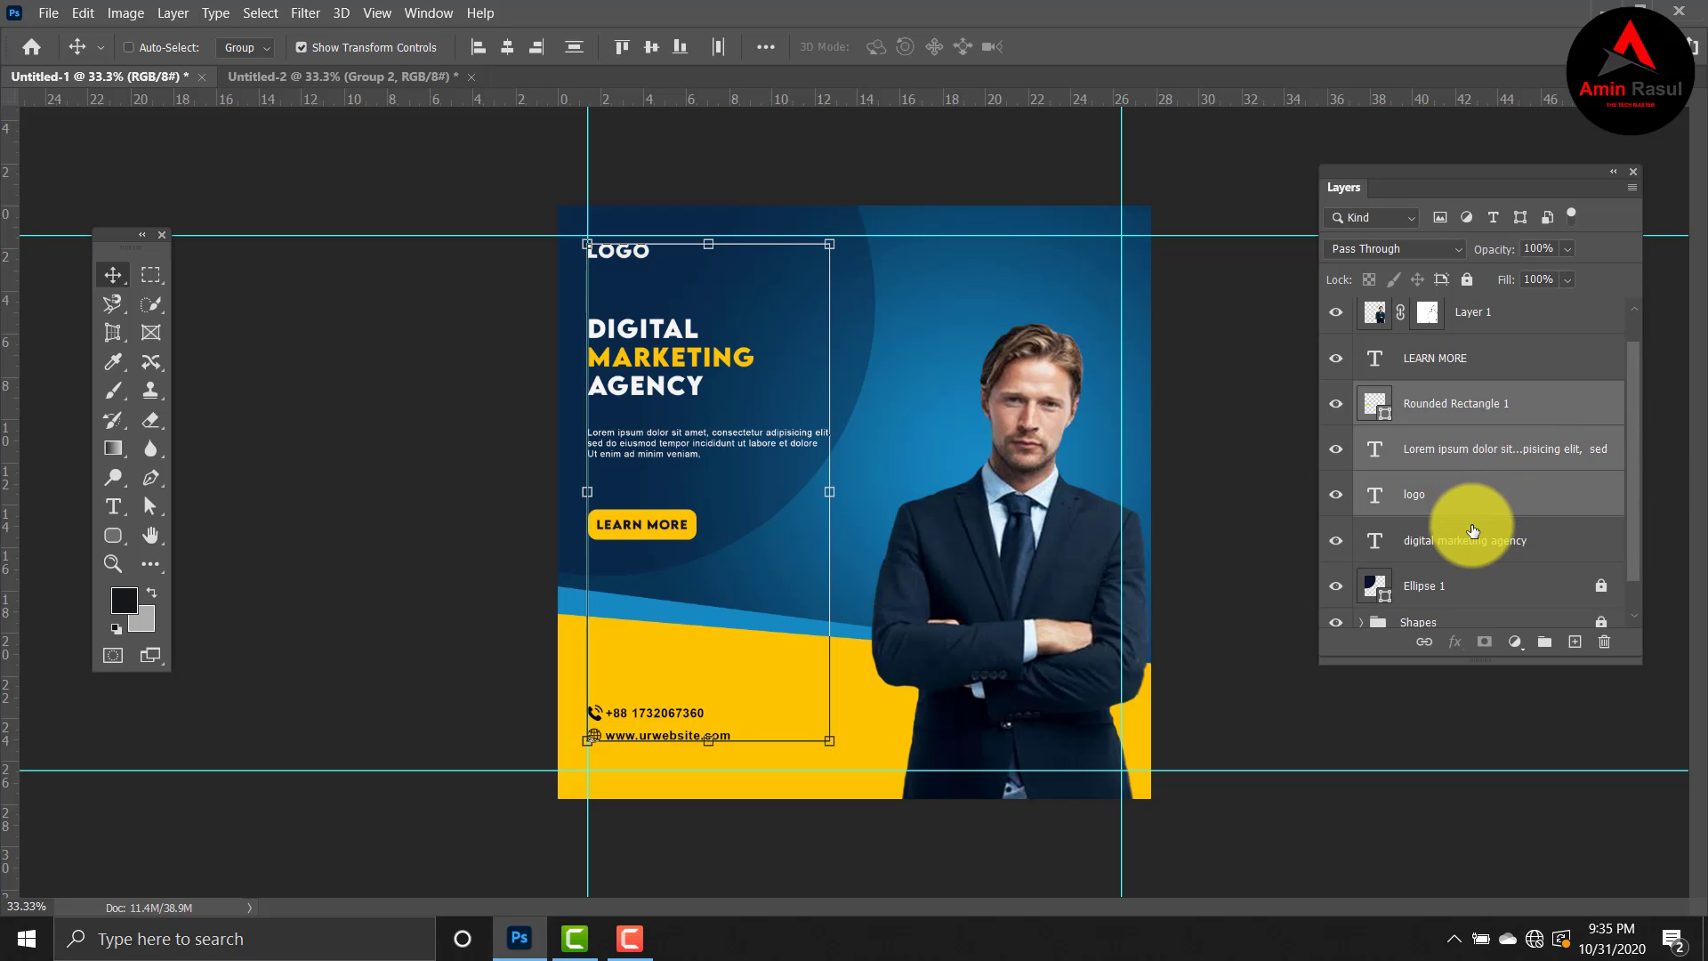
pyautogui.keyDown('ctrl'); pyautogui.click(1473, 536); pyautogui.keyUp('ctrl')
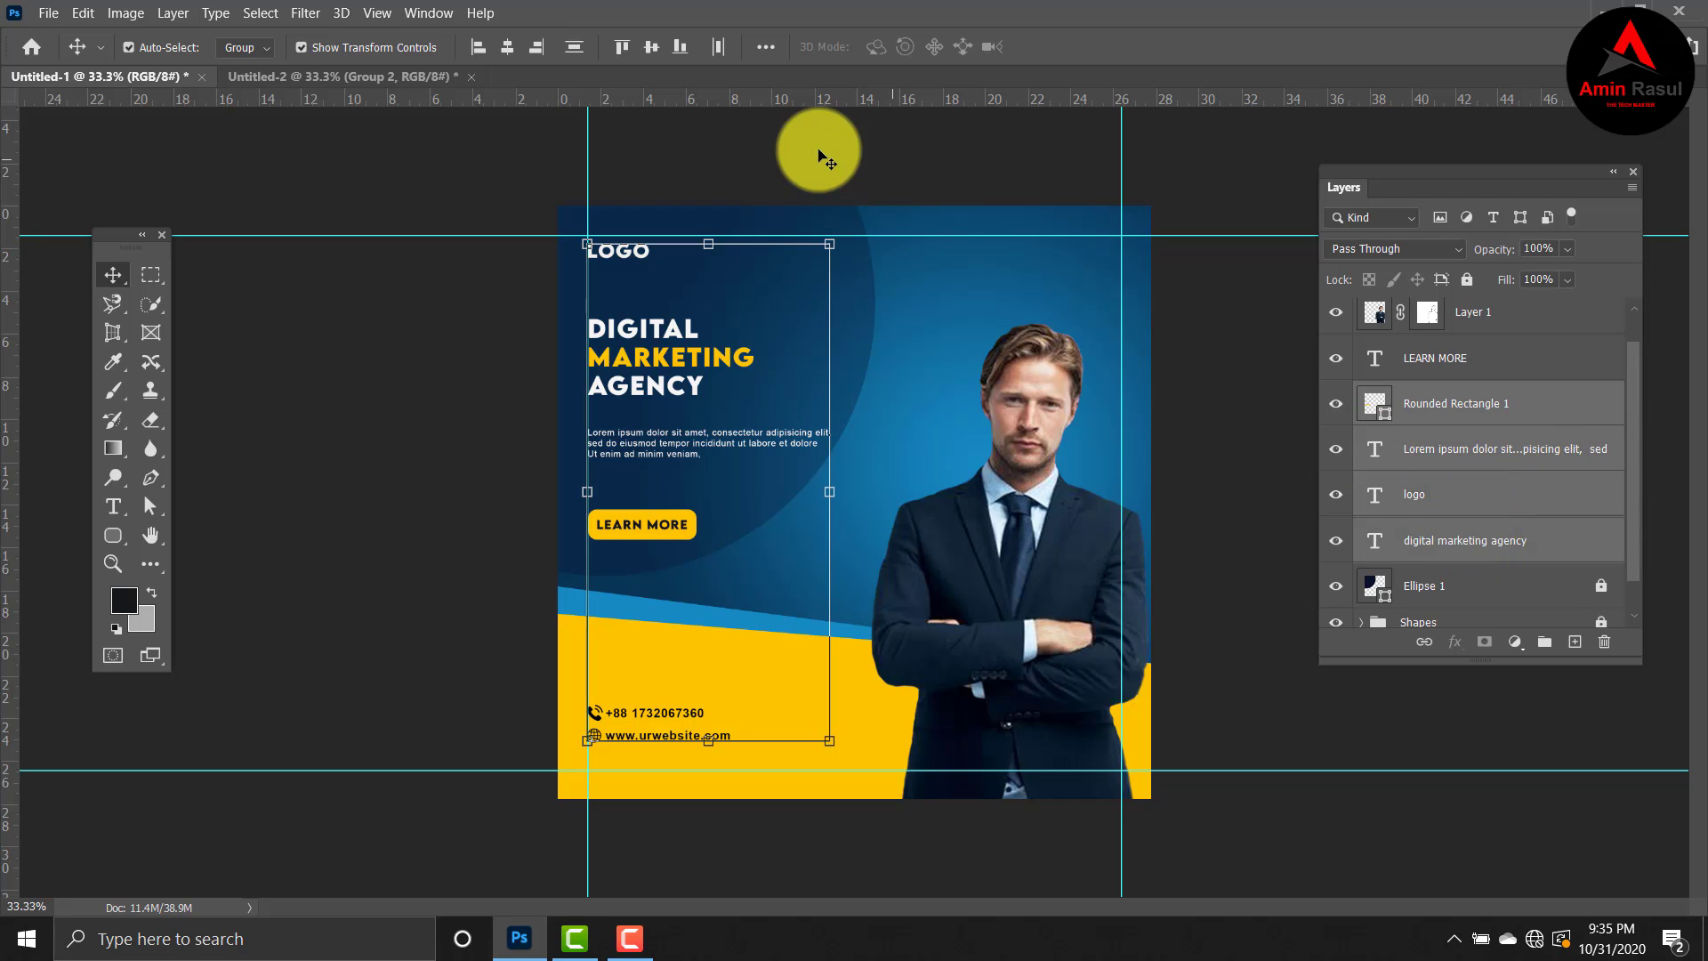
pyautogui.click(481, 47)
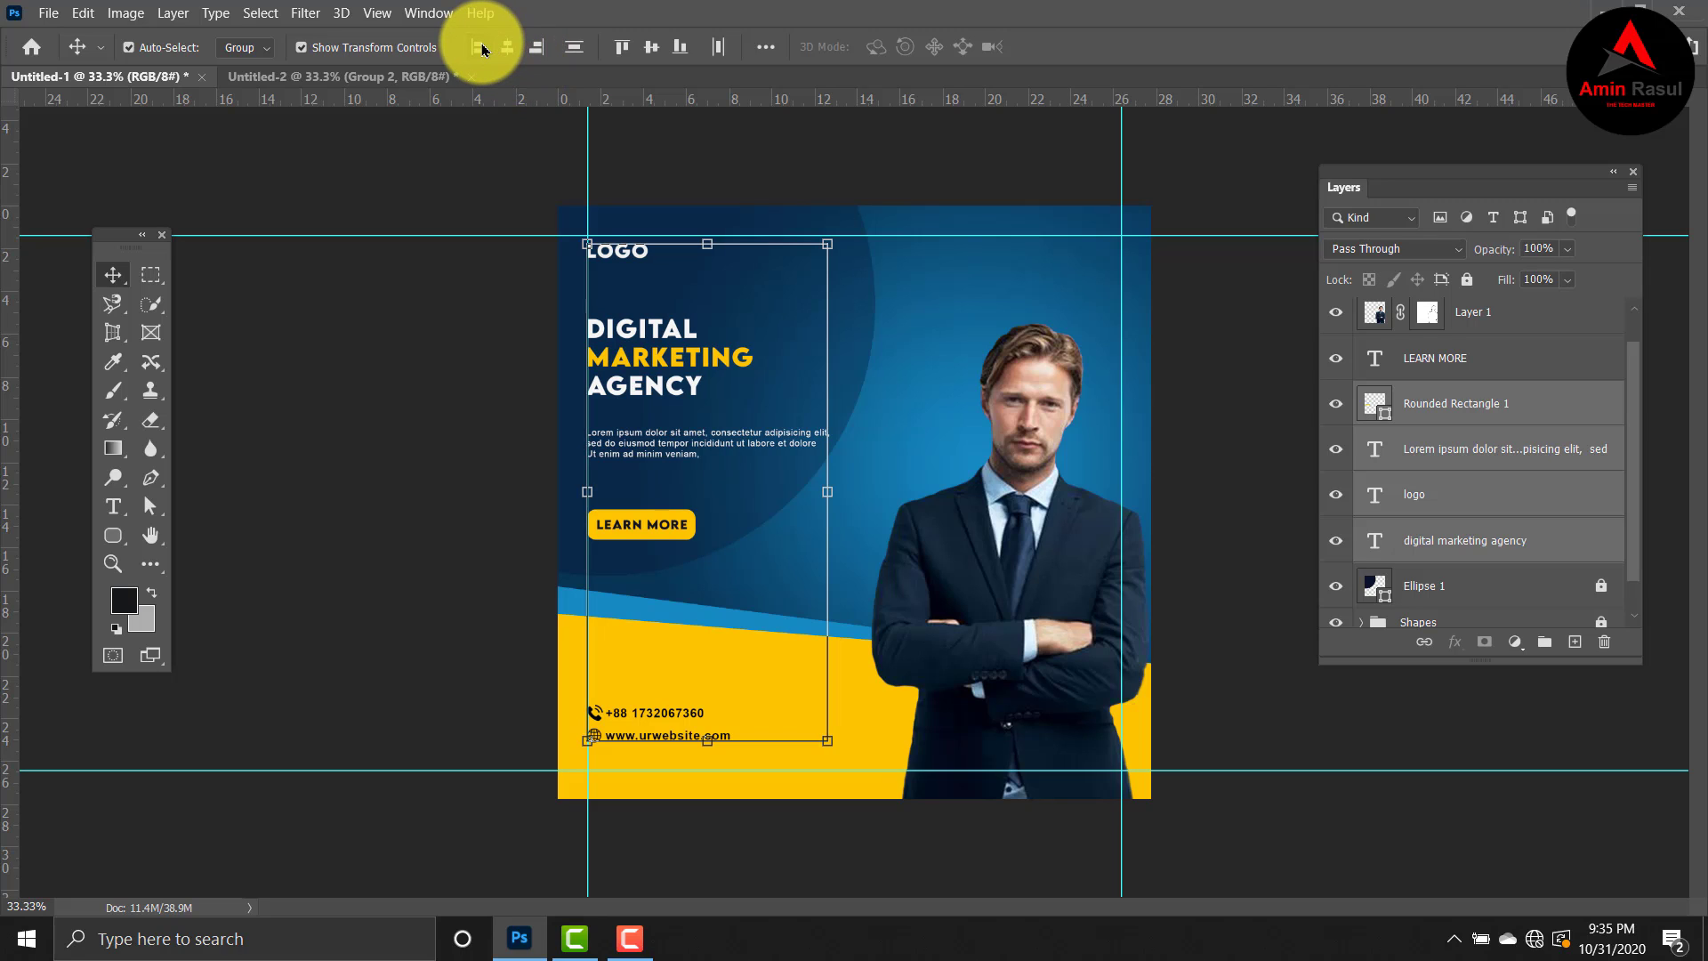
pyautogui.click(794, 183)
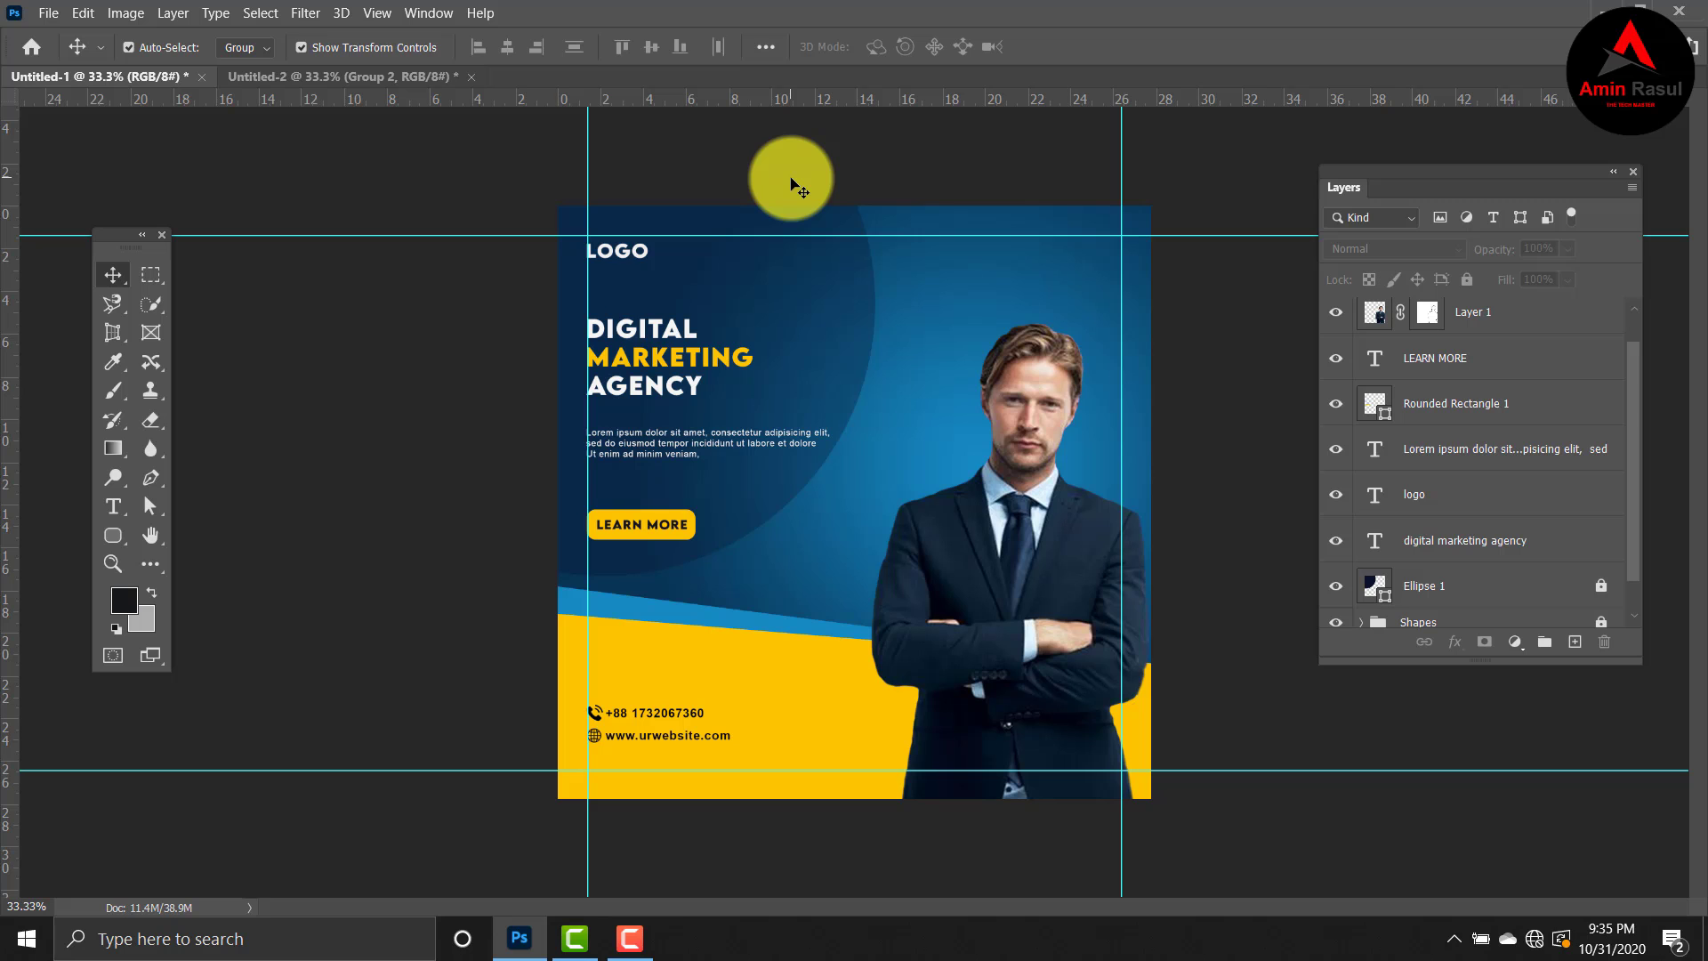
# Step: Create a new 2000 × 2000 px document at 72 pixels/inch in RGB Color with a White background
pyautogui.click(52, 15)
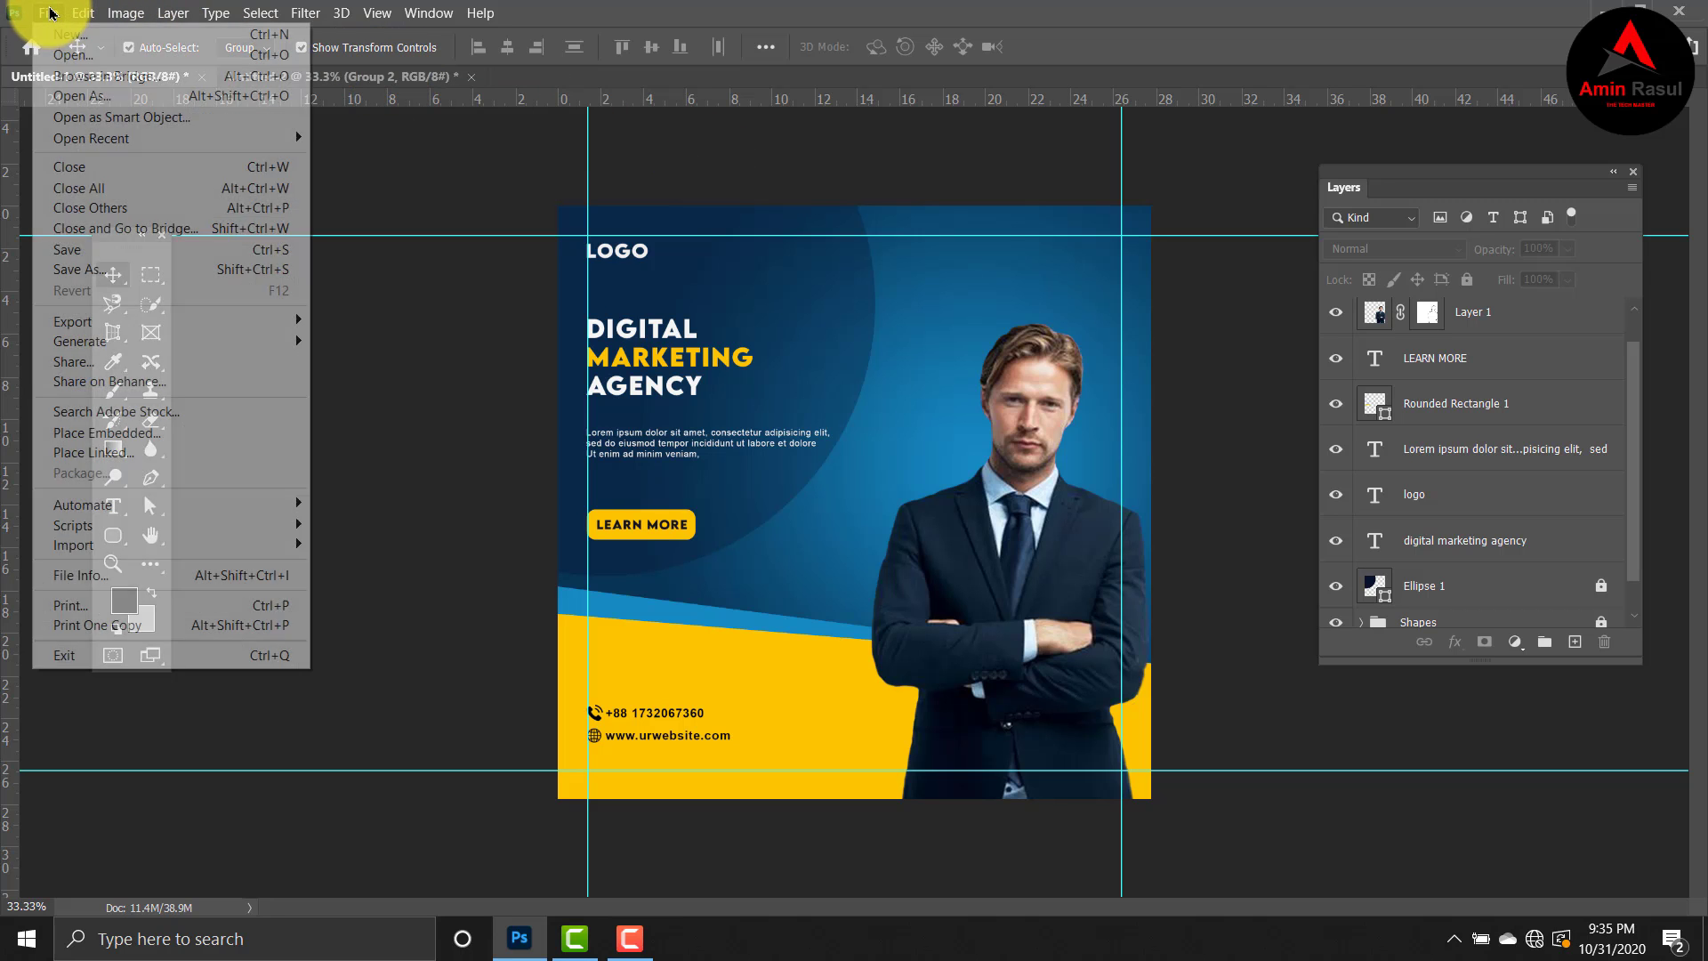
pyautogui.click(59, 32)
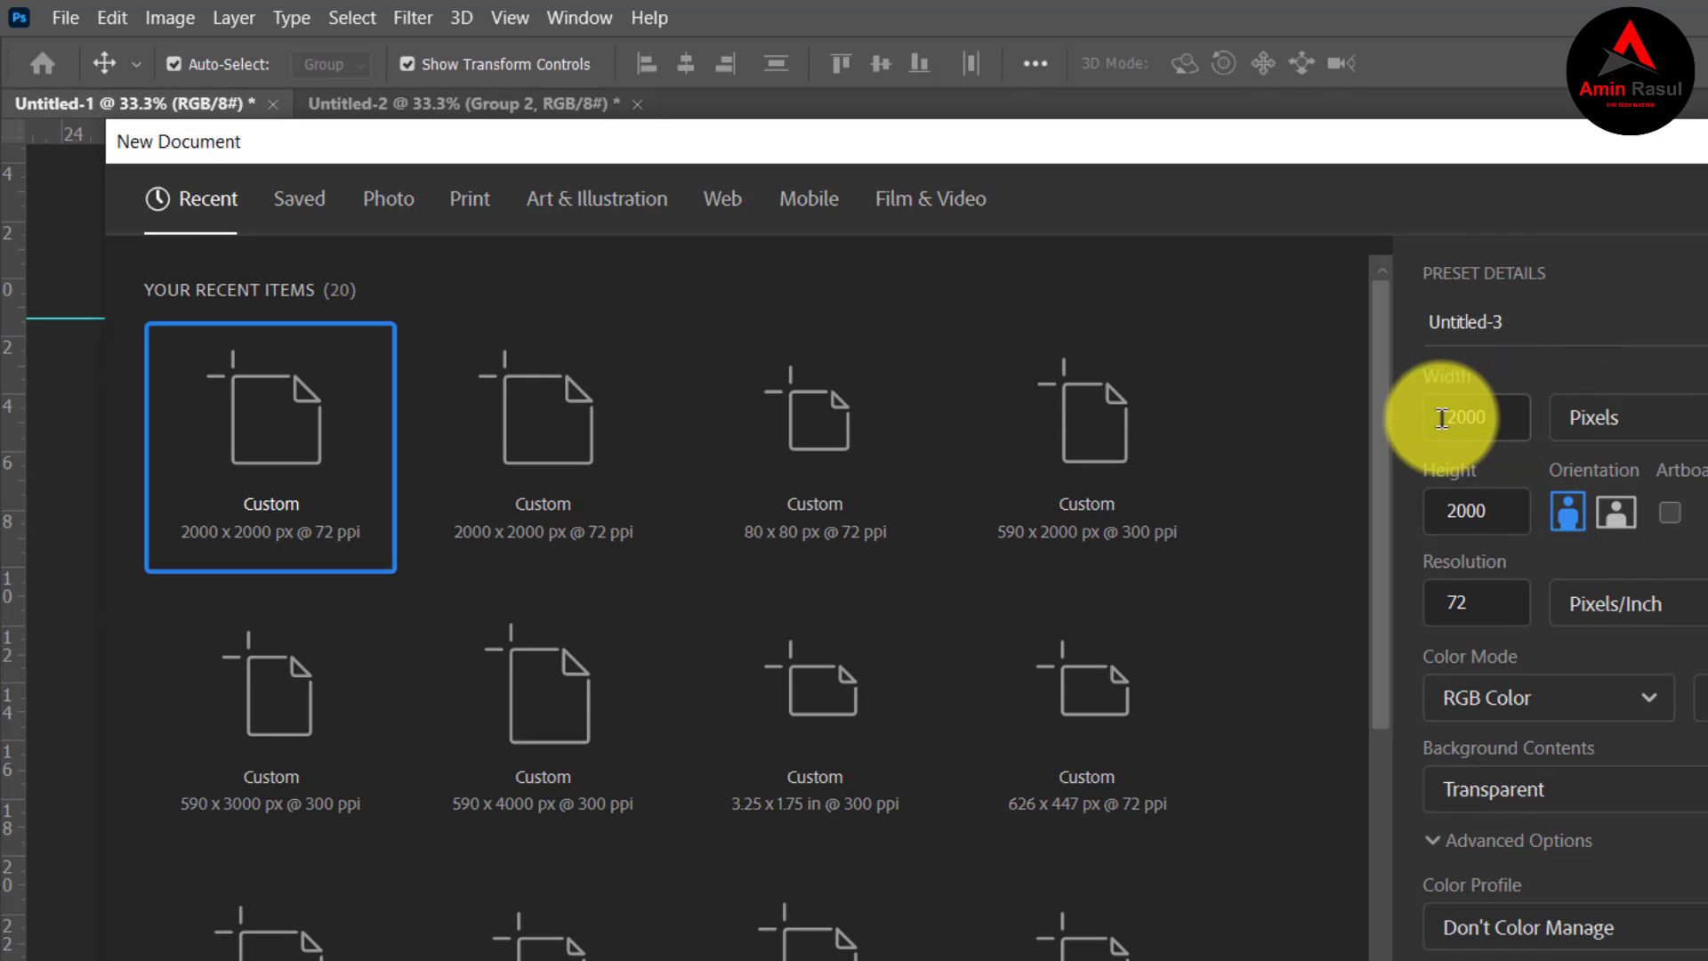
pyautogui.doubleClick(1512, 418)
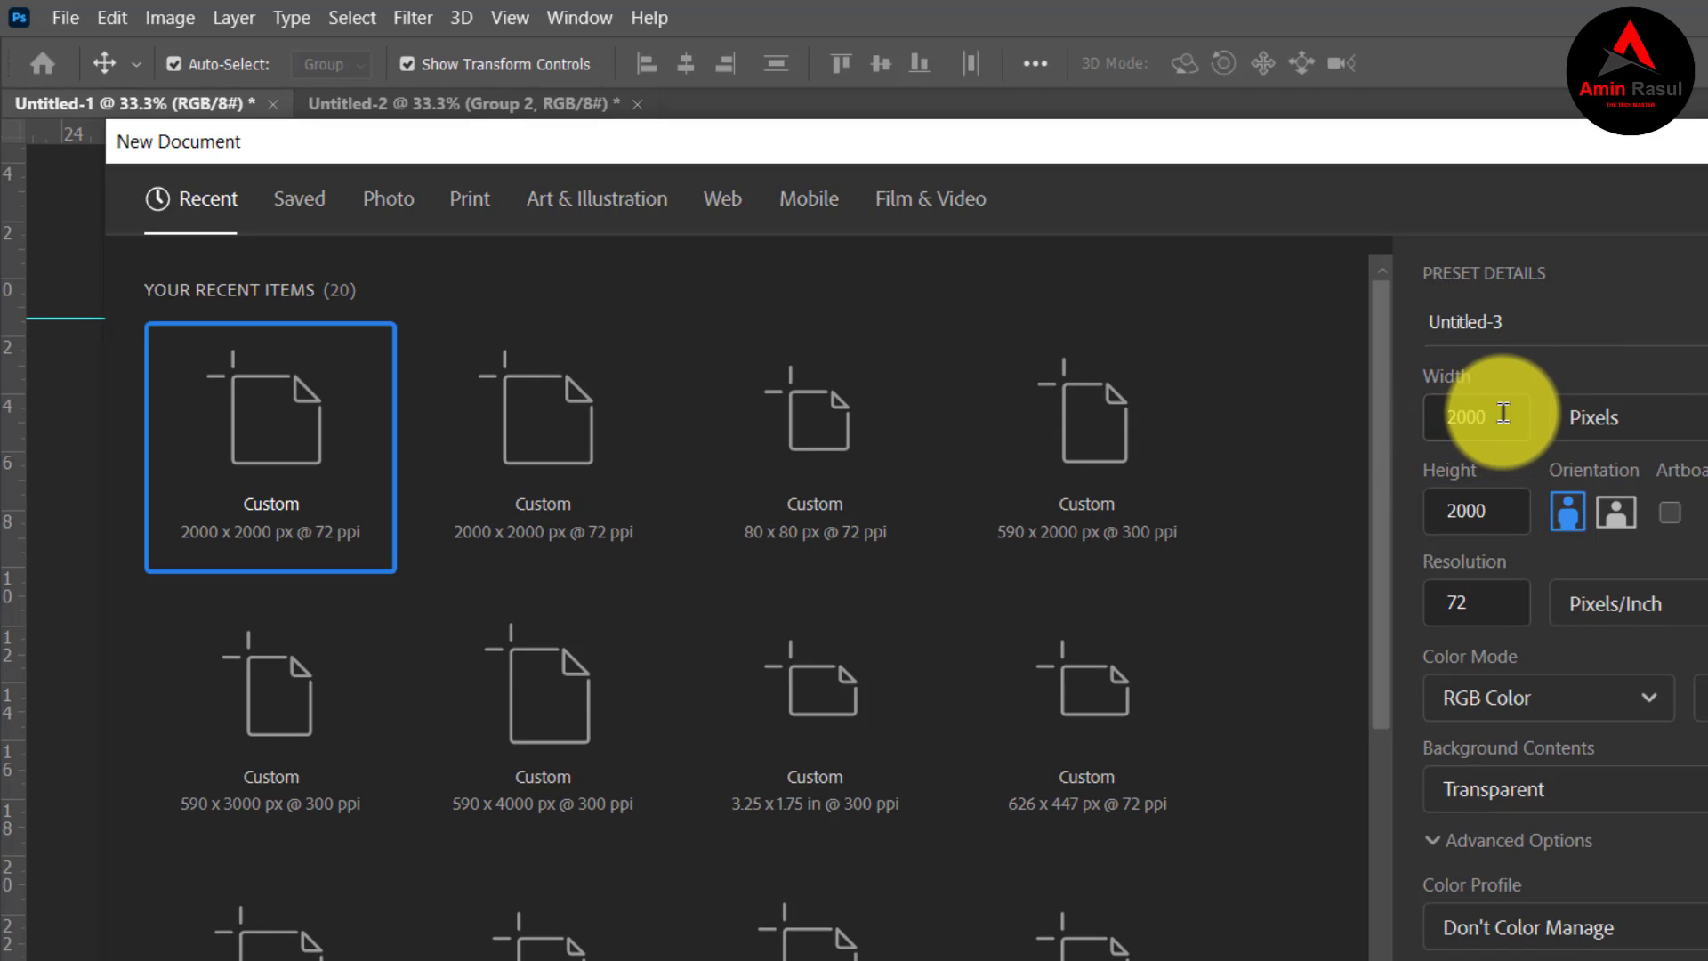
pyautogui.moveTo(1503, 412); pyautogui.dragTo(1415, 418)
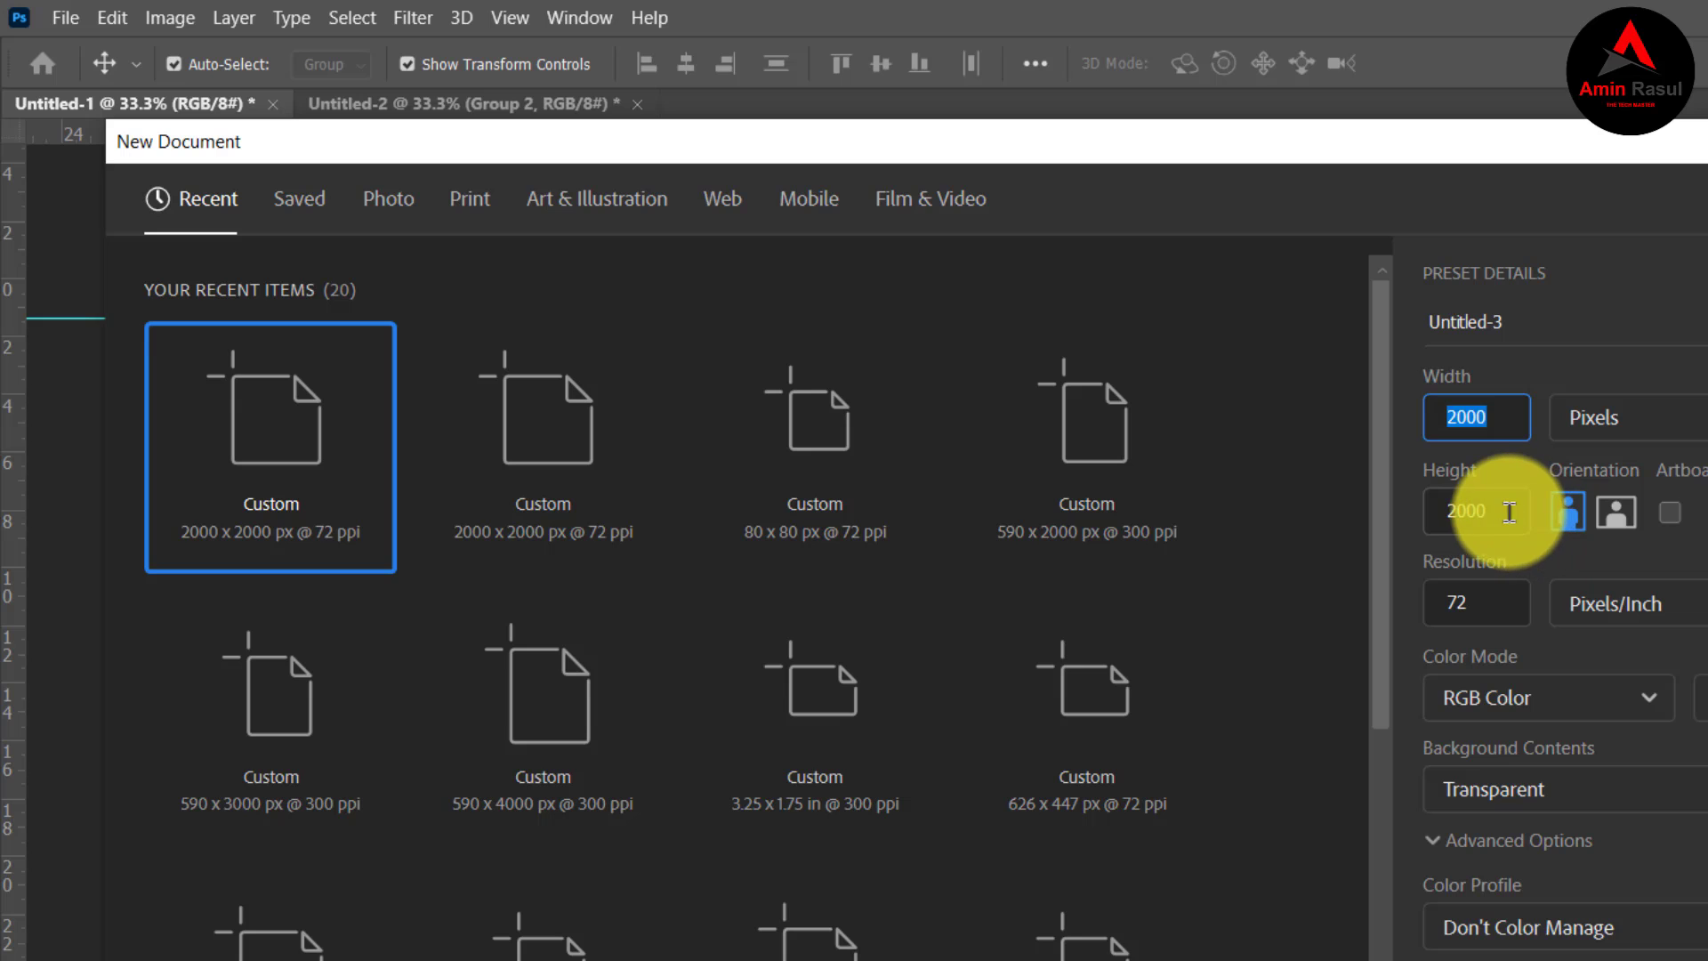
pyautogui.moveTo(1507, 512); pyautogui.dragTo(1421, 516)
pyautogui.moveTo(1500, 602); pyautogui.dragTo(1424, 608)
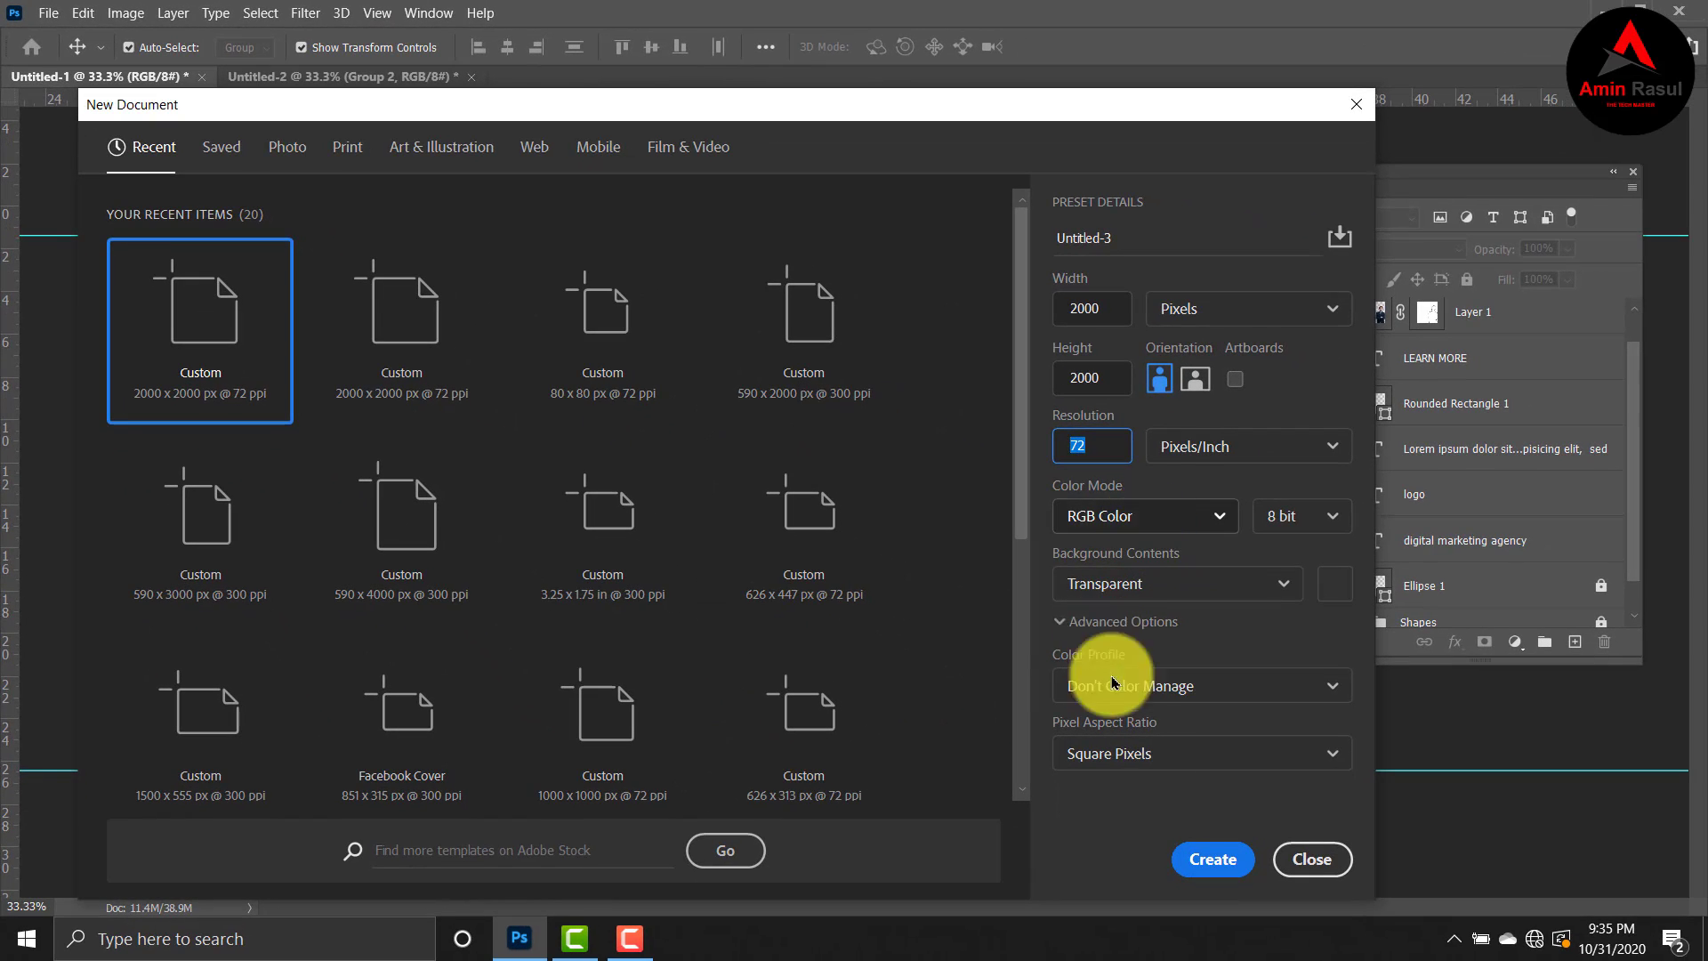
pyautogui.click(1214, 518)
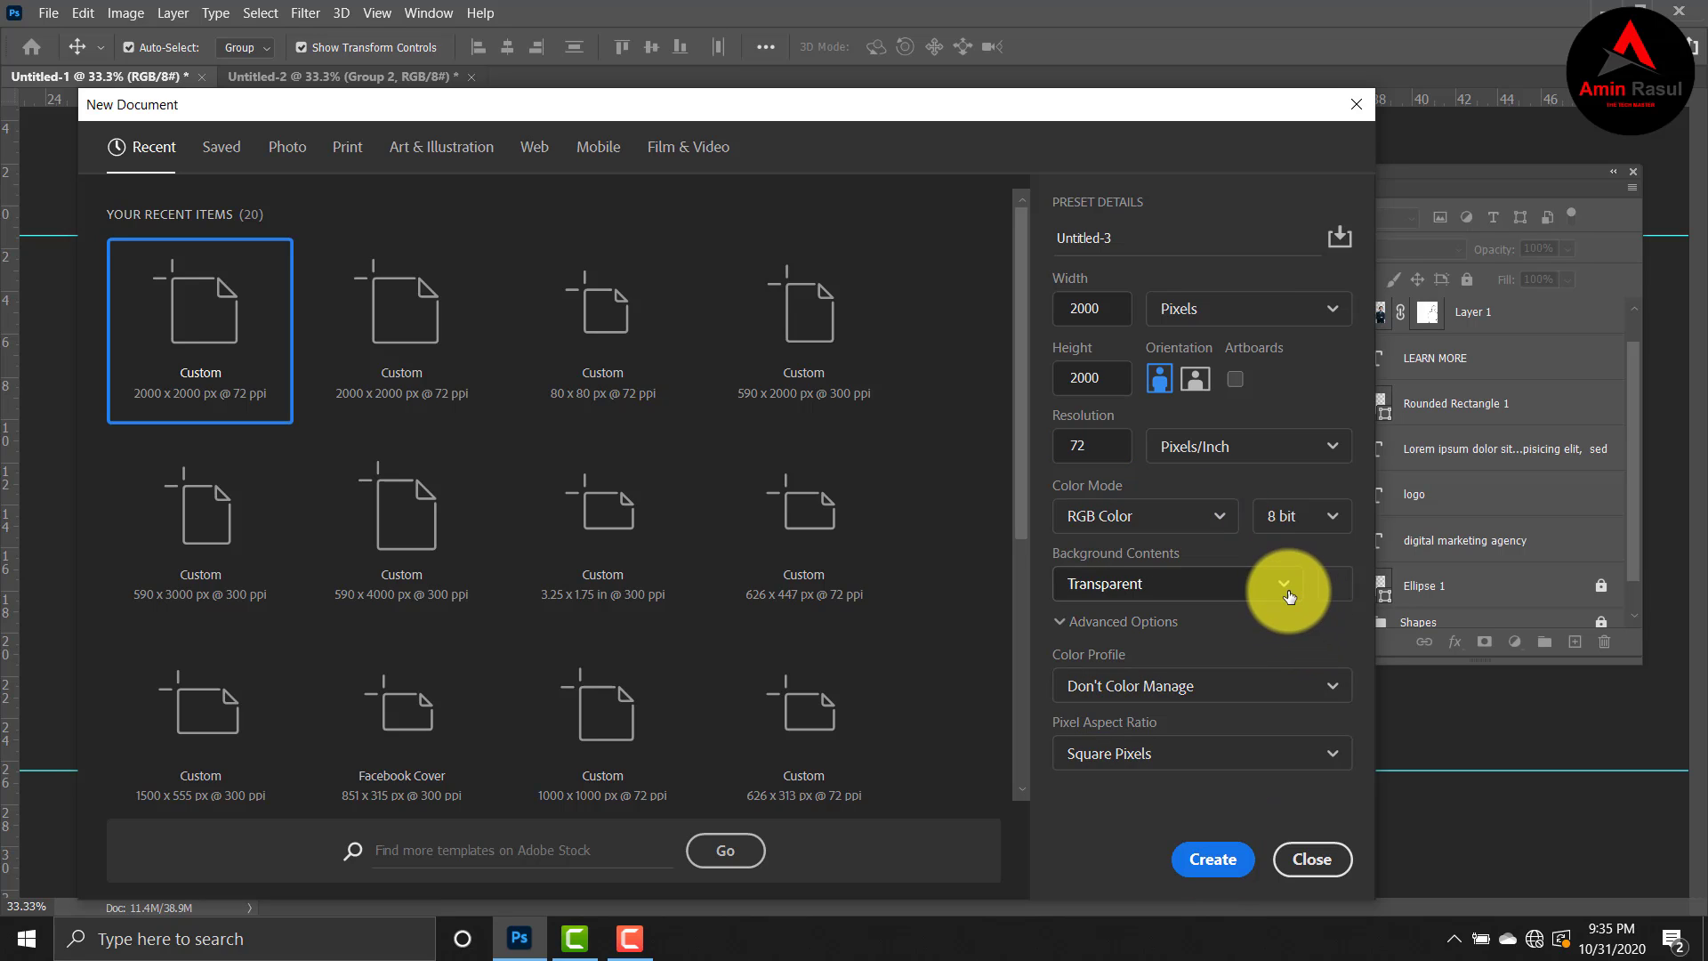
pyautogui.click(1156, 583)
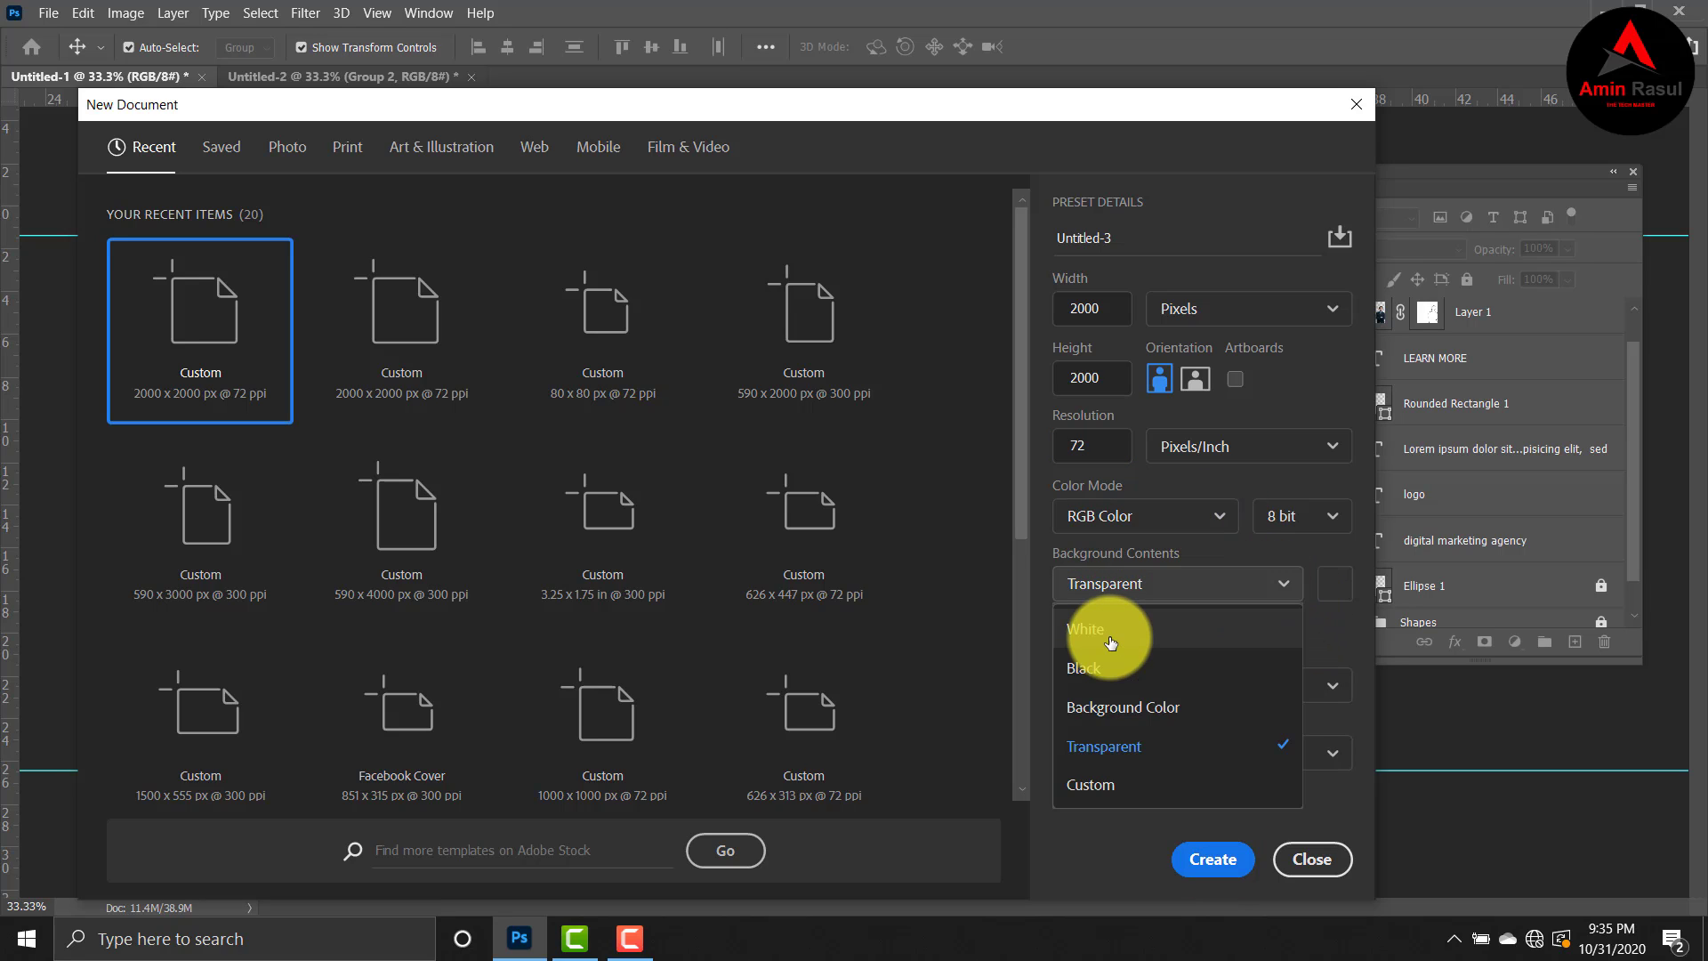
pyautogui.click(1110, 642)
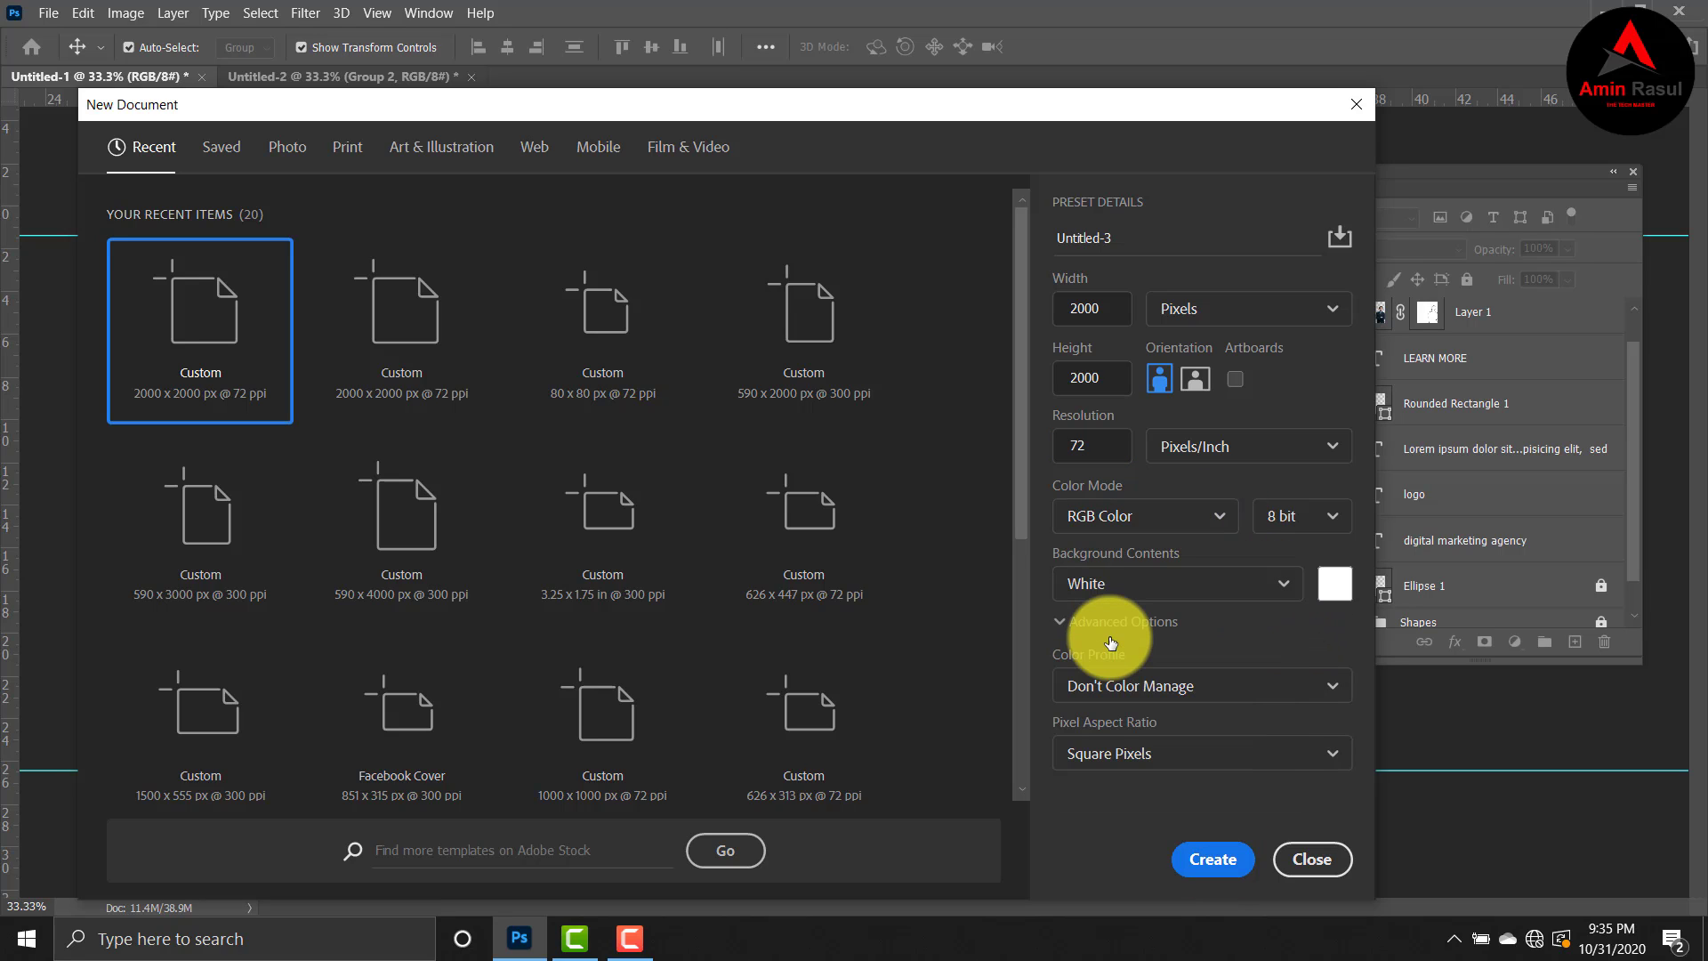
pyautogui.click(1212, 859)
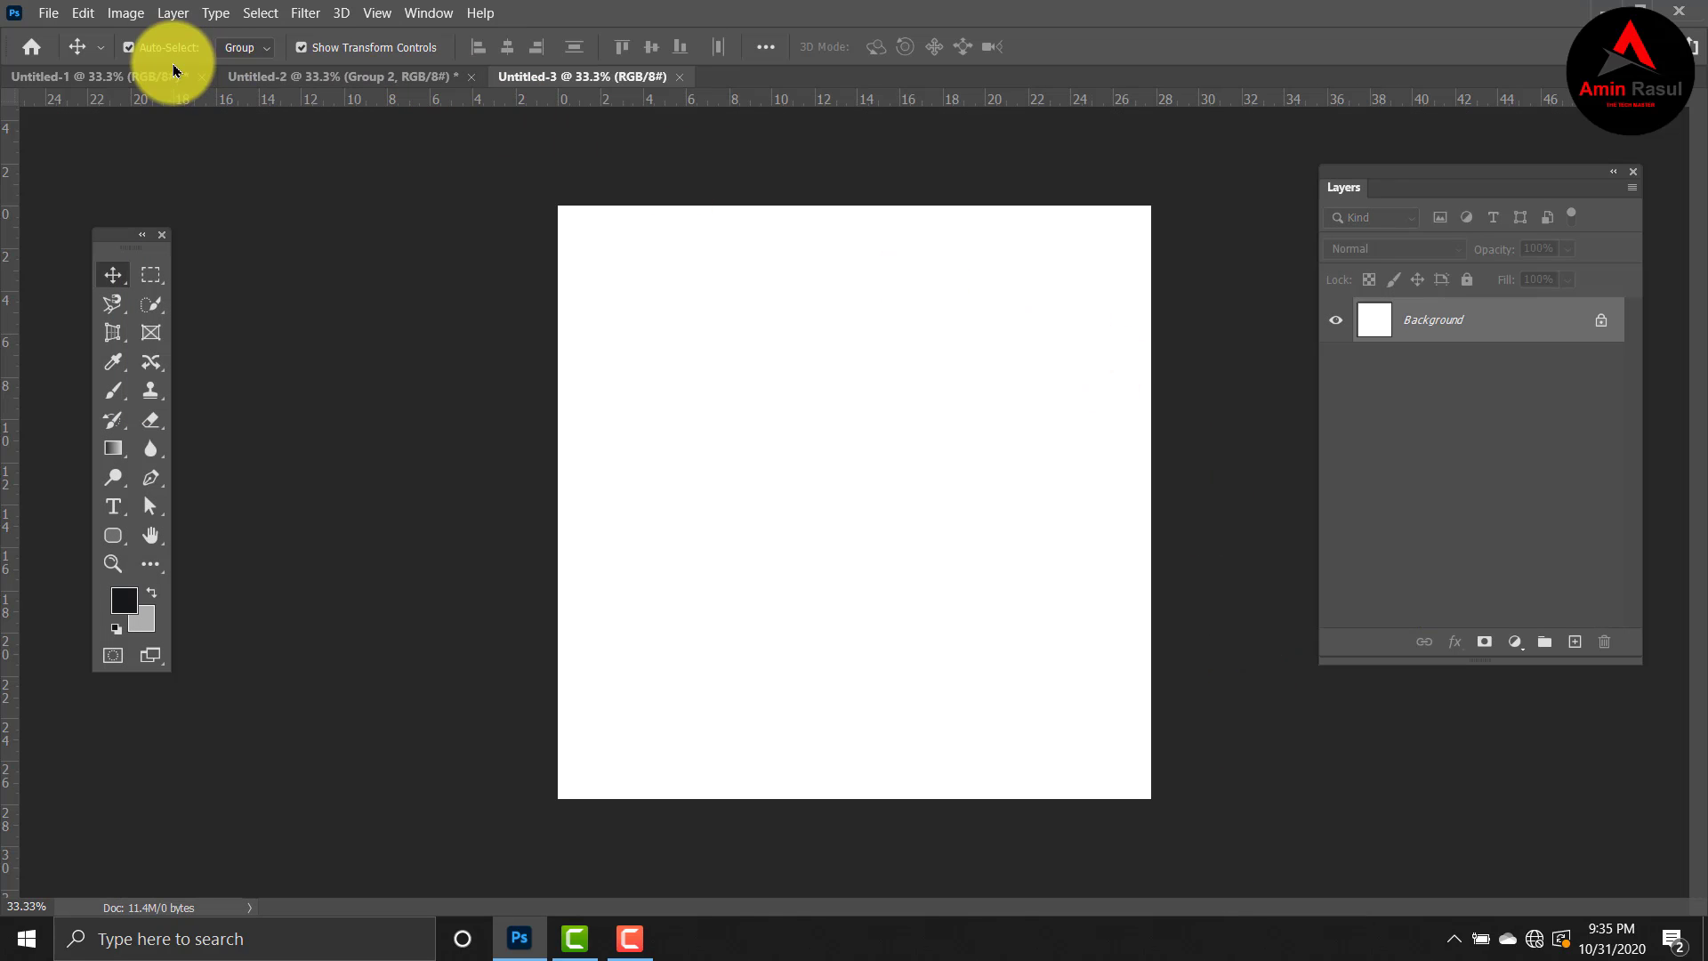
# Step: Return to Untitled-1 and unlock the Ellipse 1 layer and the Shapes and Background groups
pyautogui.click(161, 80)
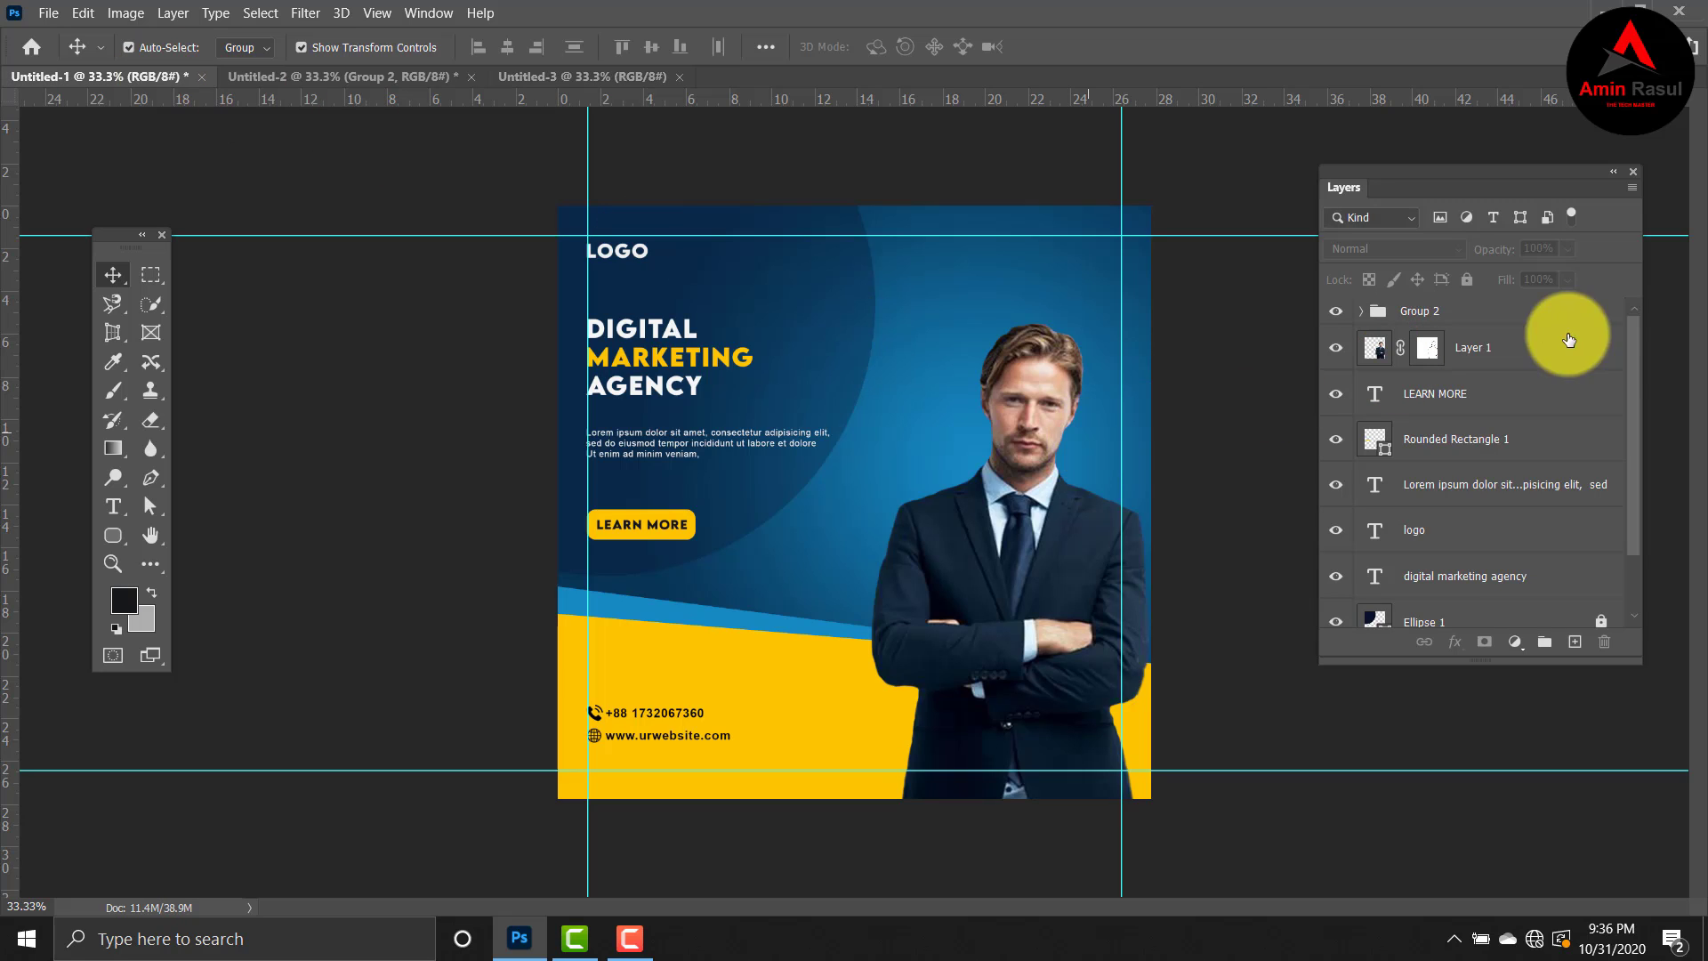
pyautogui.scroll(-2, 1637, 533)
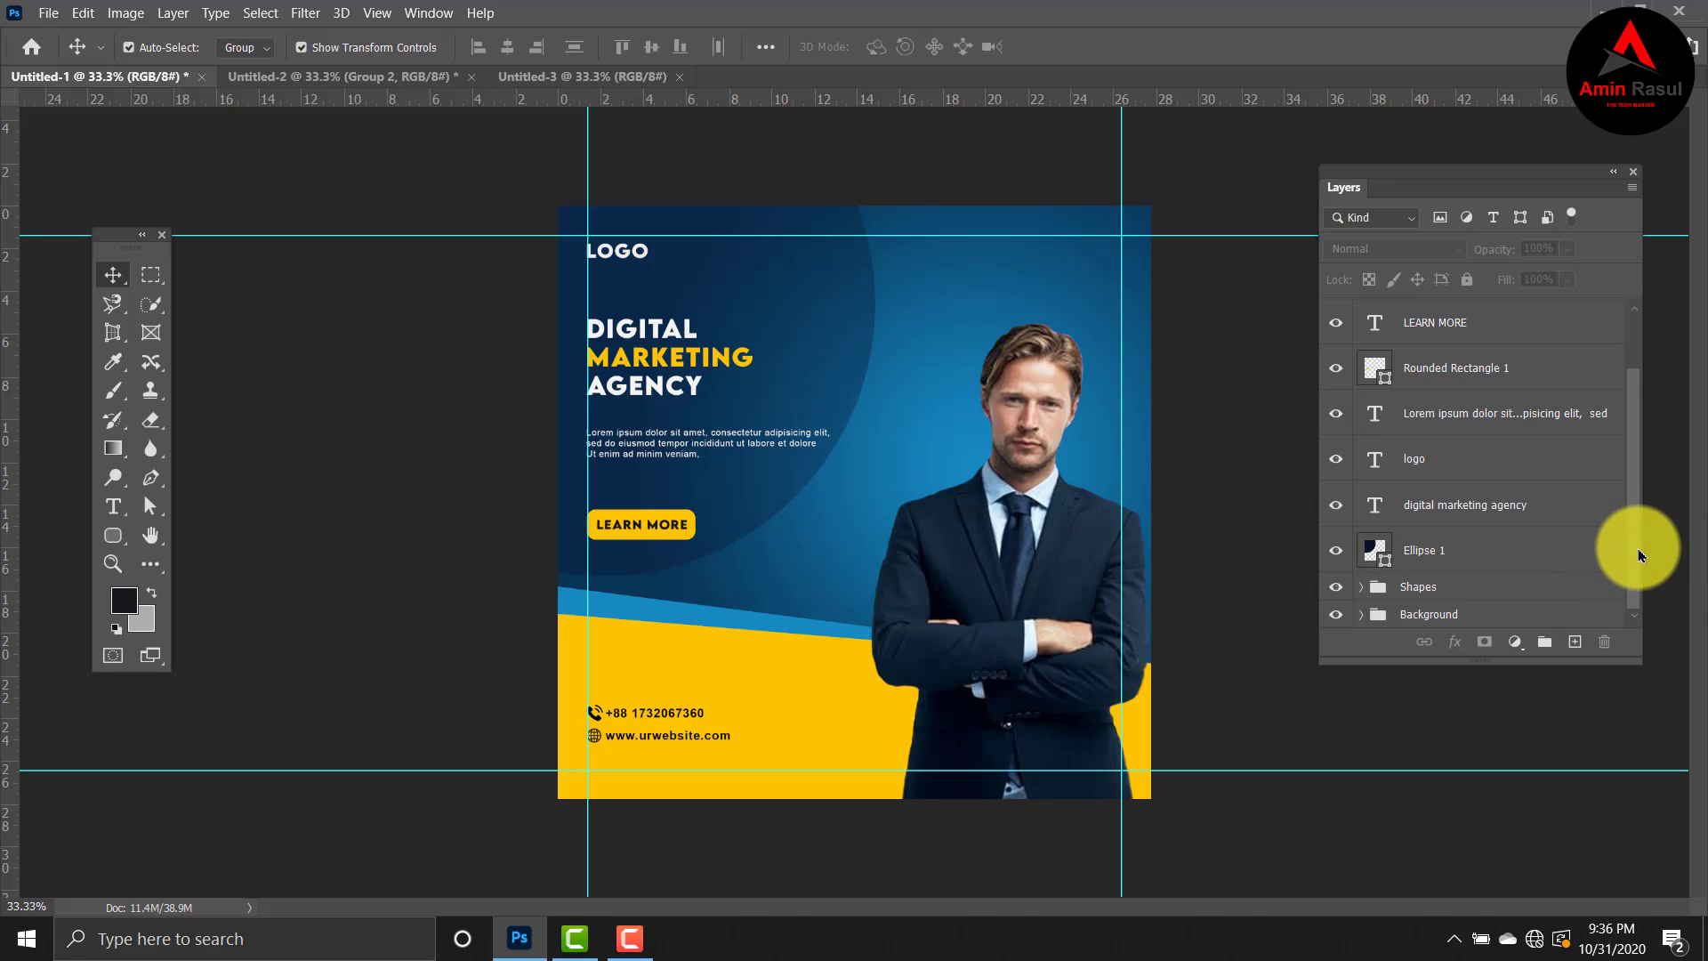
pyautogui.scroll(2, 1637, 548)
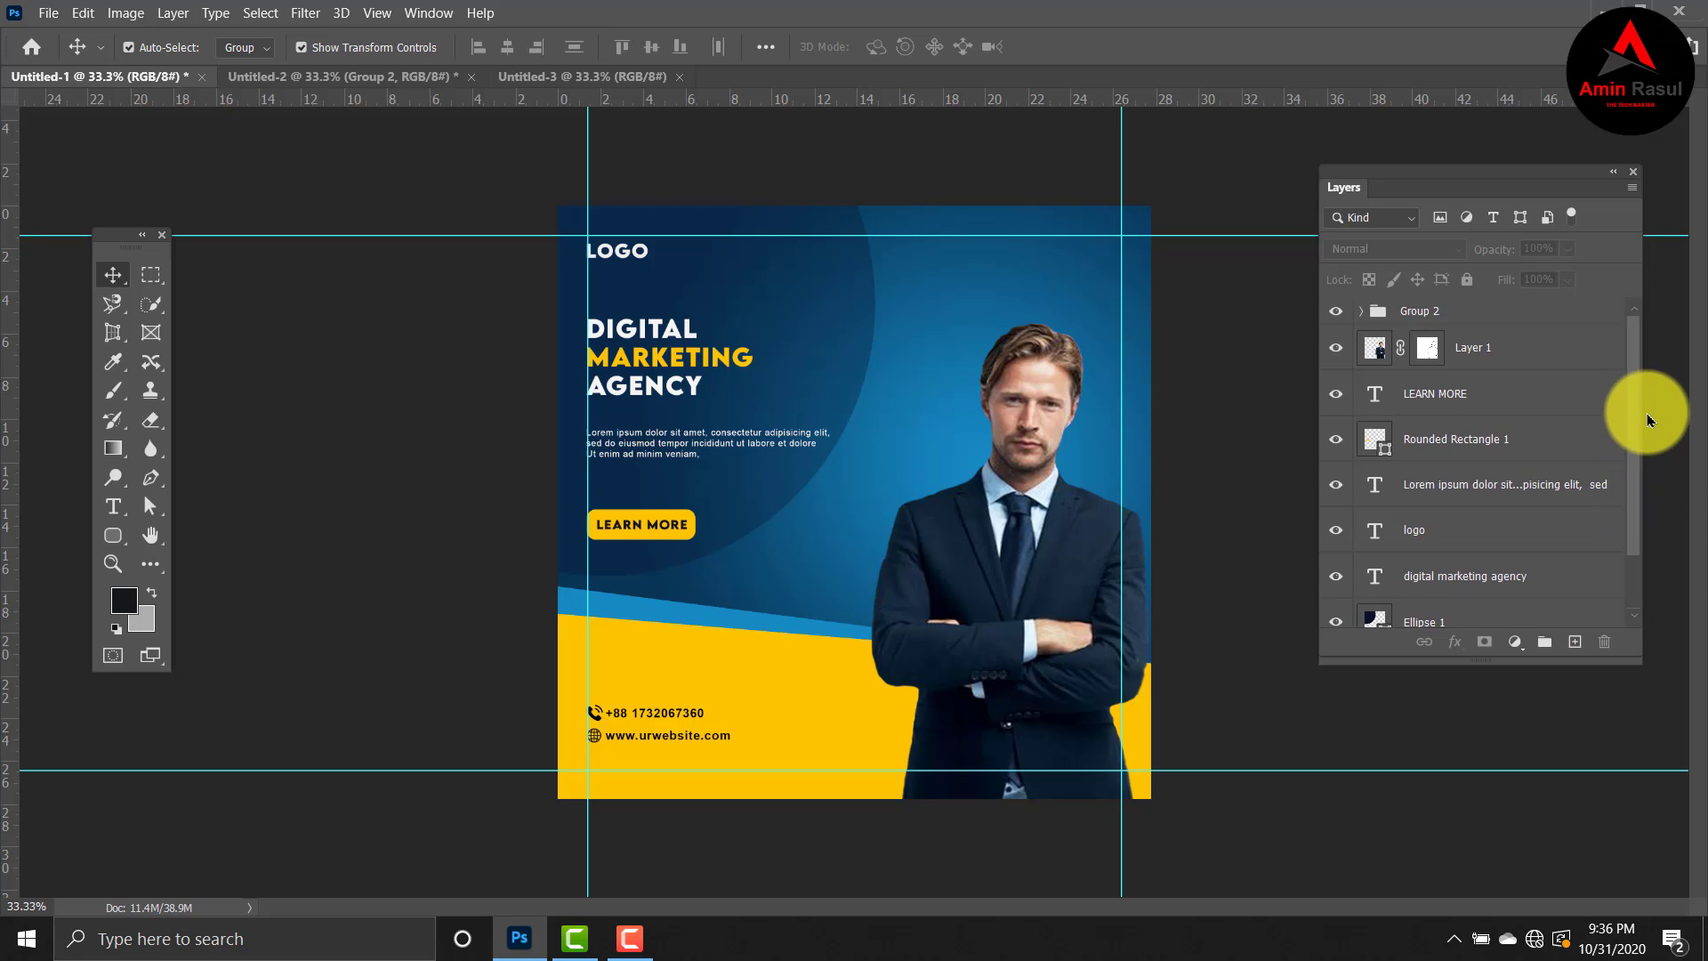
# Step: Group the LEARN MORE, rounded rectangle, paragraph, logo and heading layers, and name the group TEXY
pyautogui.click(1494, 401)
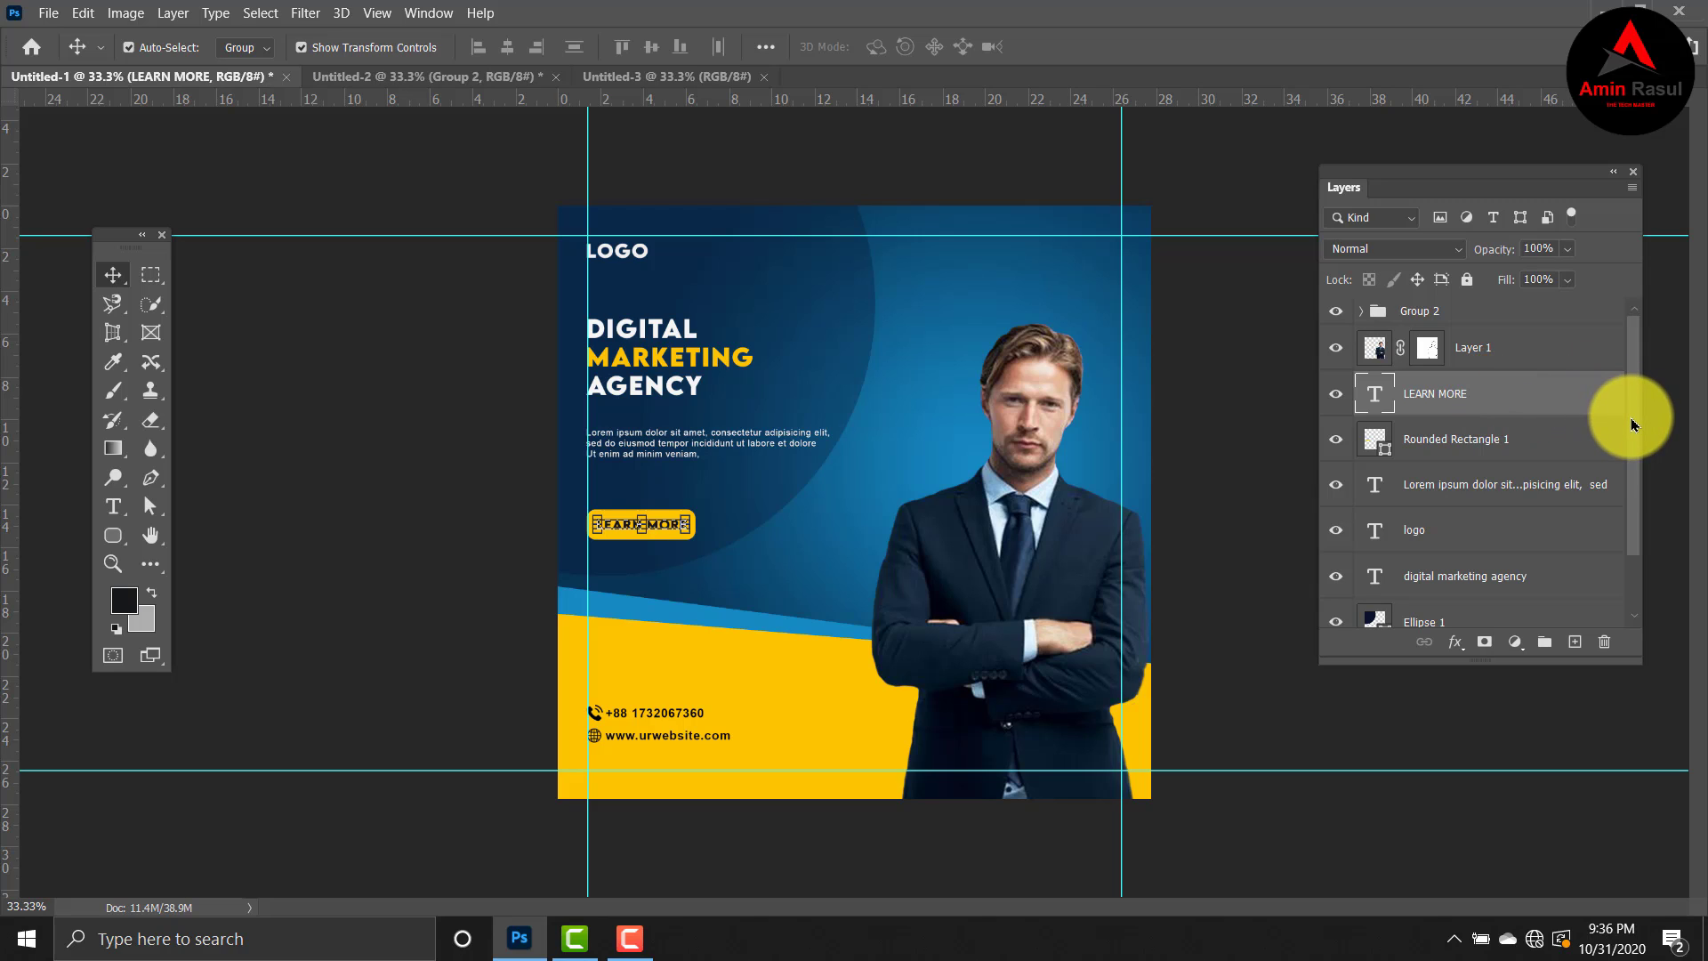
pyautogui.scroll(-1, 1630, 418)
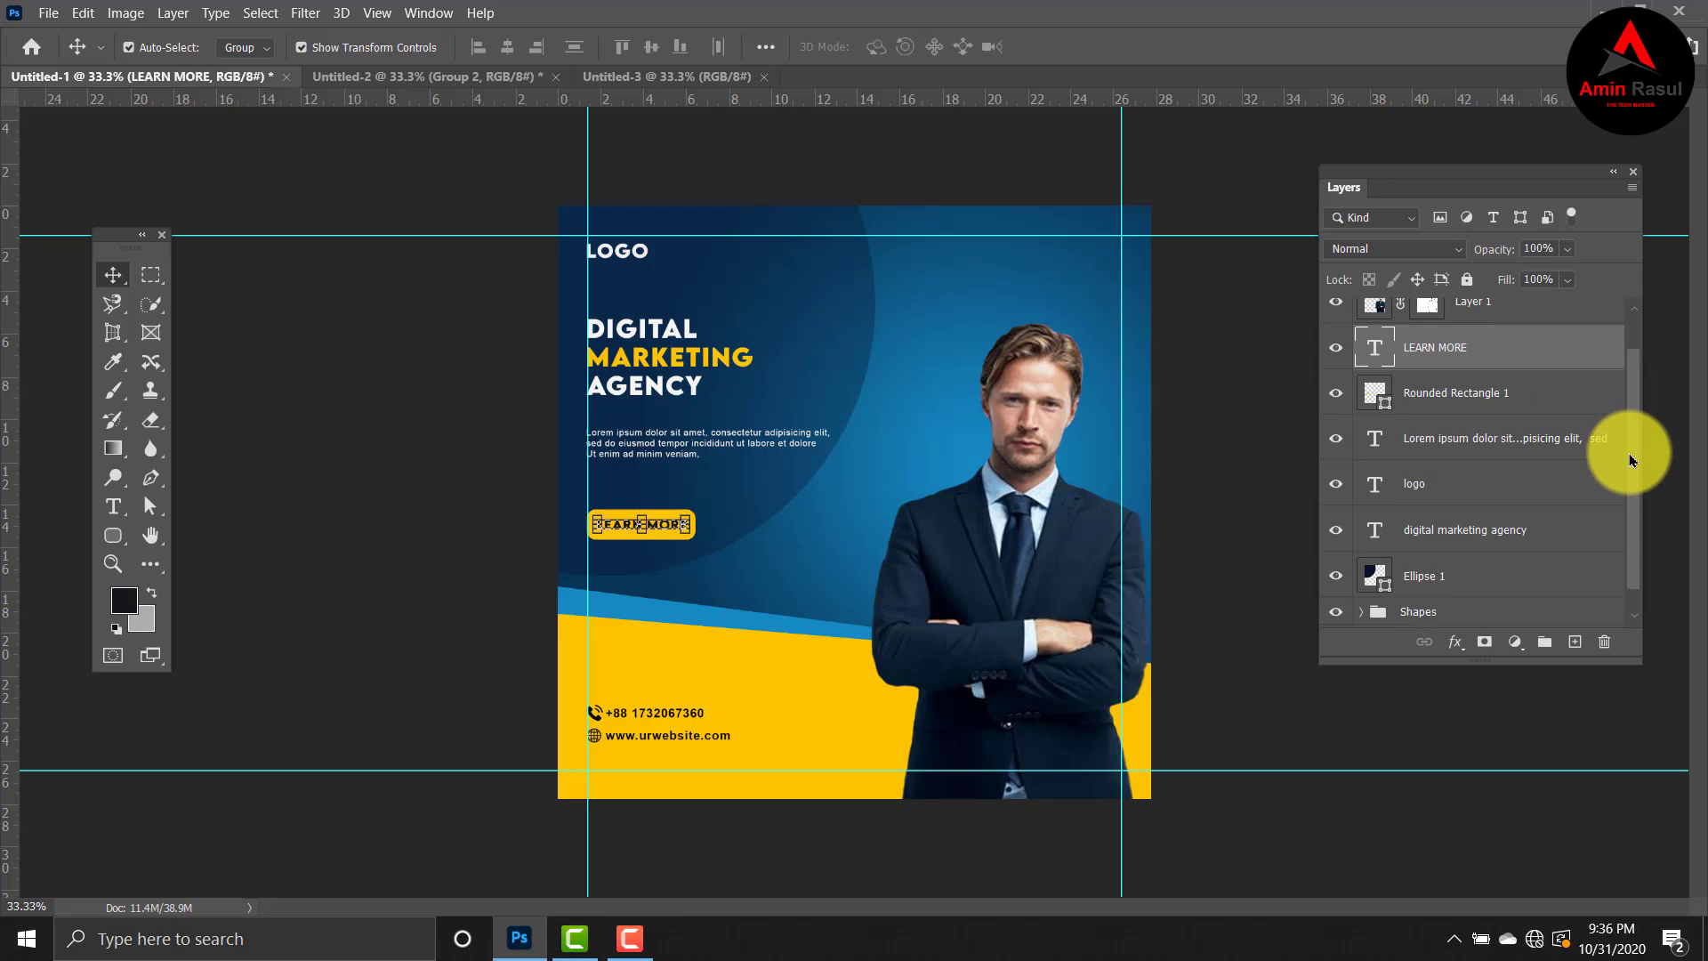
pyautogui.click(1513, 528)
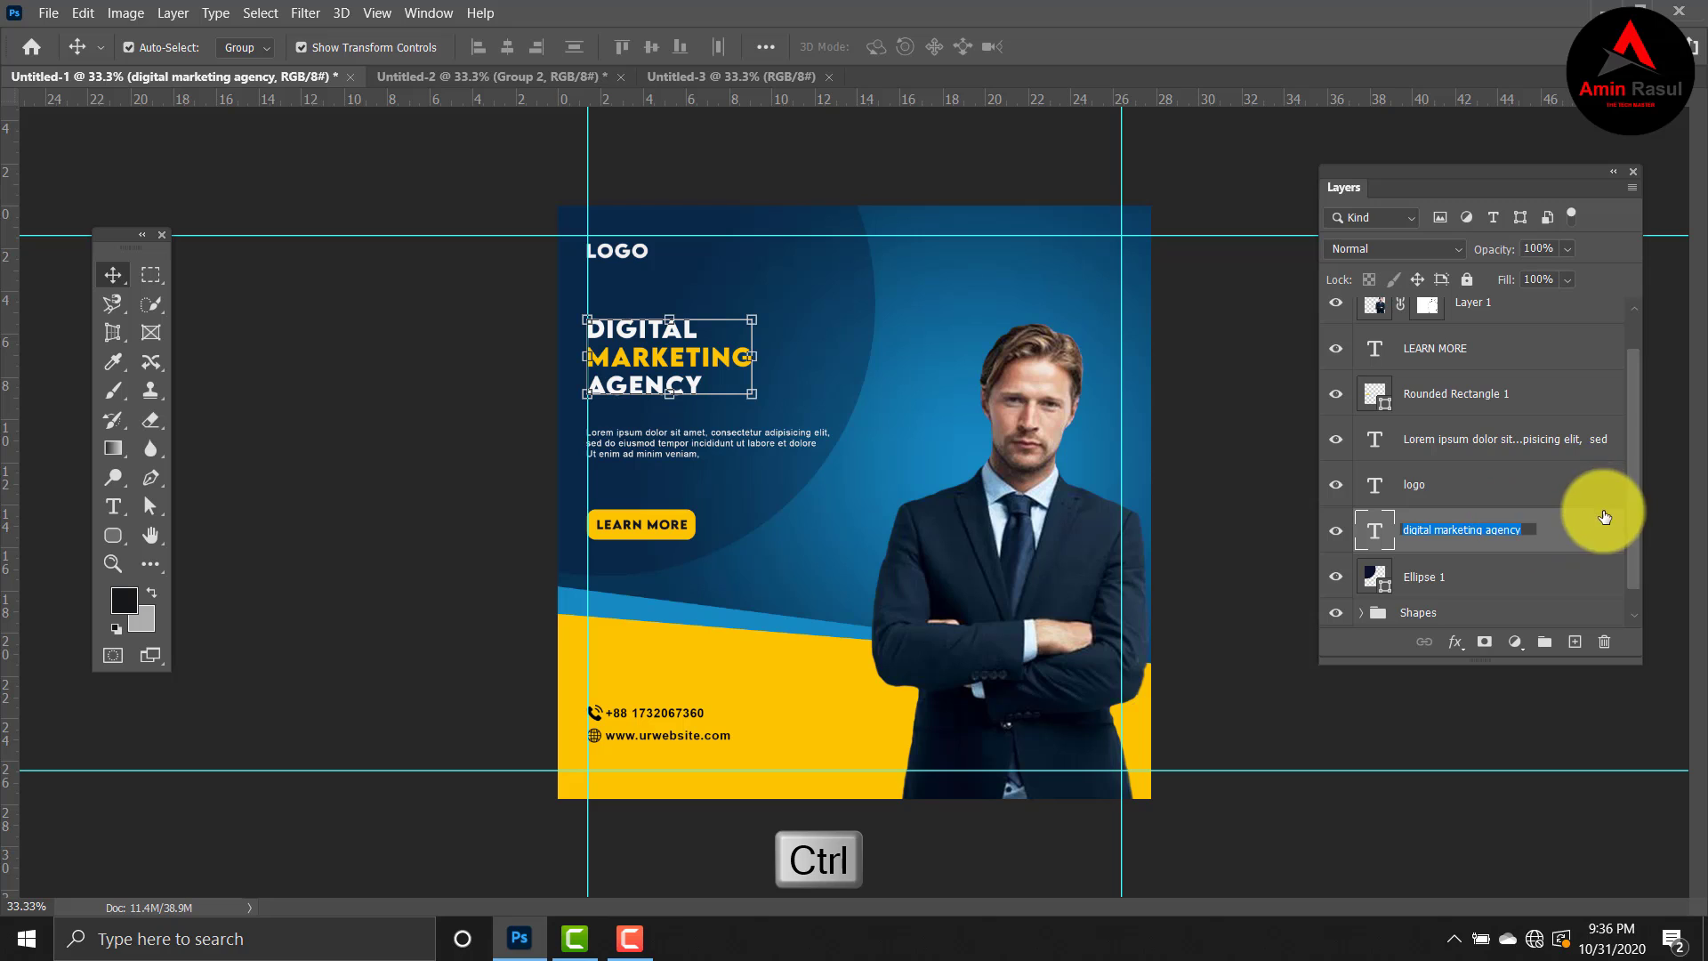
pyautogui.keyDown('shift'); pyautogui.click(1493, 352); pyautogui.keyUp('shift')
pyautogui.hotkey('ctrl', 'g')
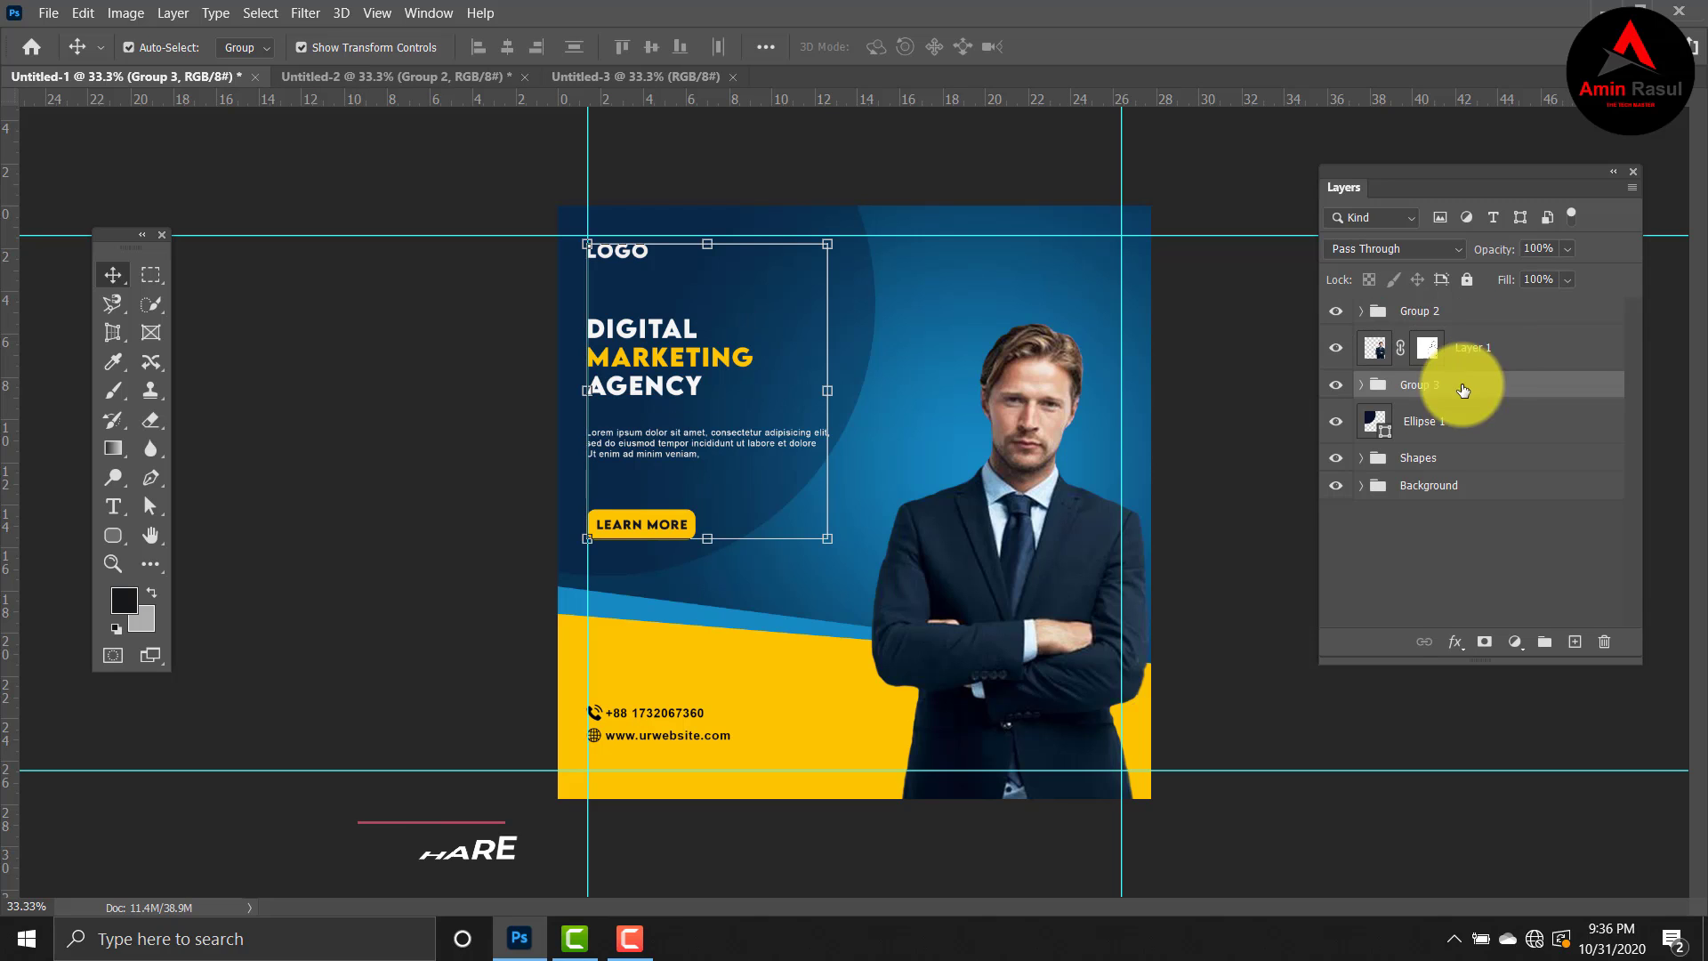
pyautogui.doubleClick(1418, 383)
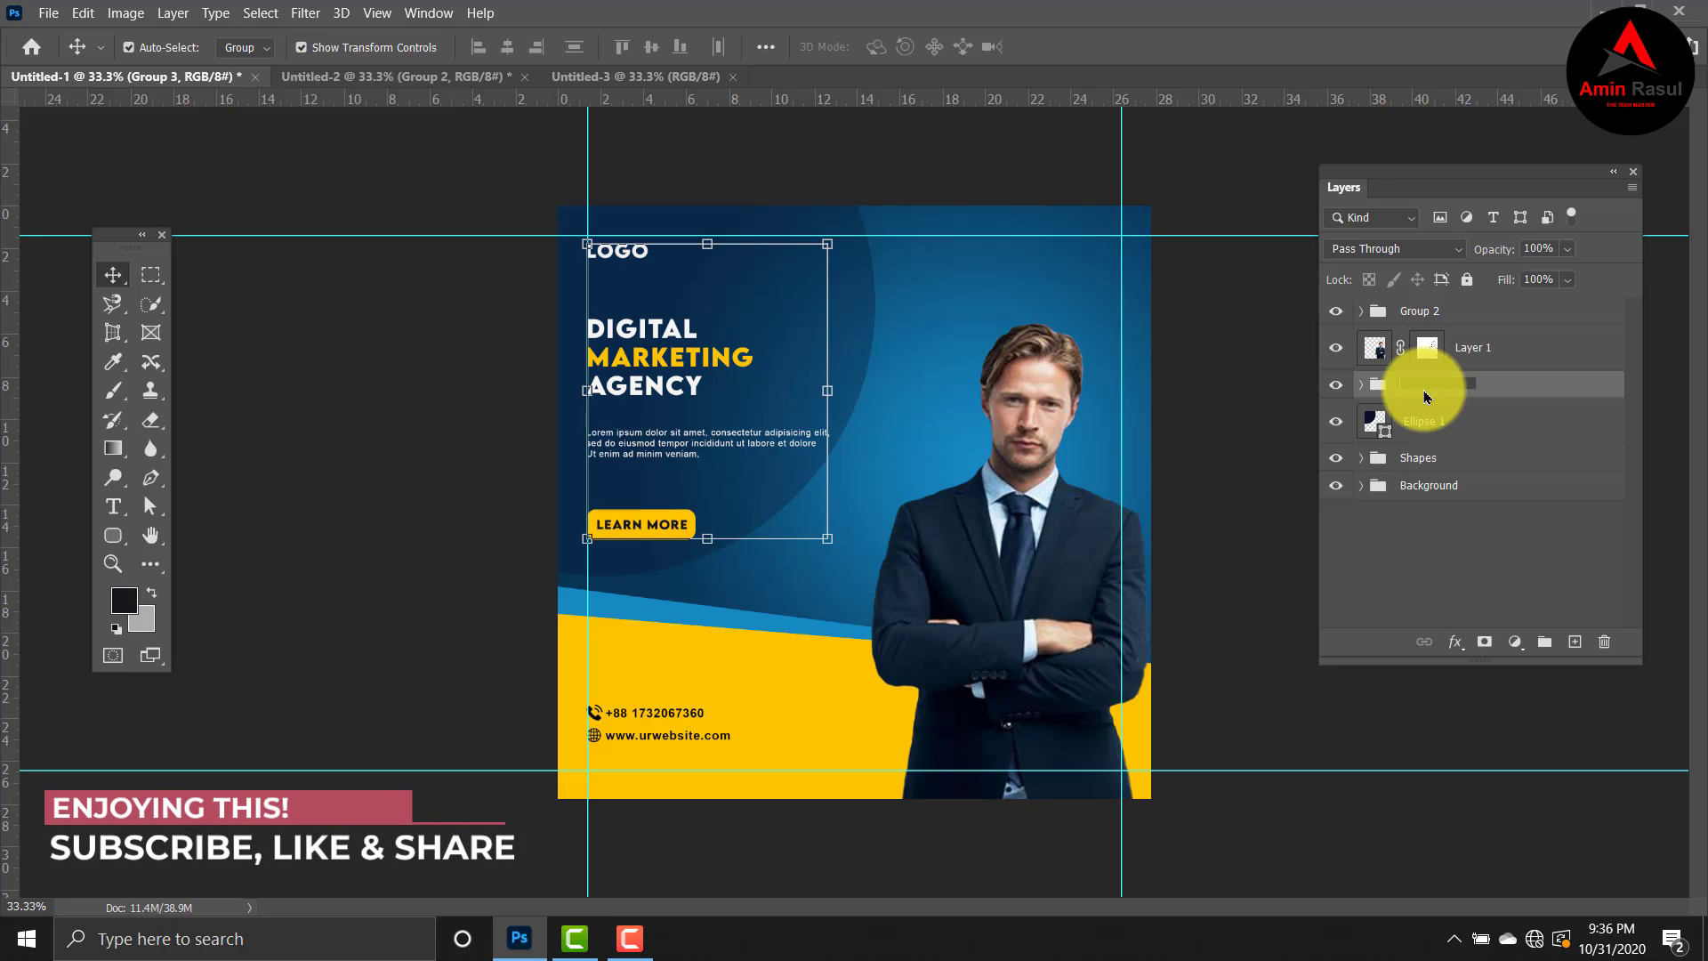
pyautogui.press('Return')
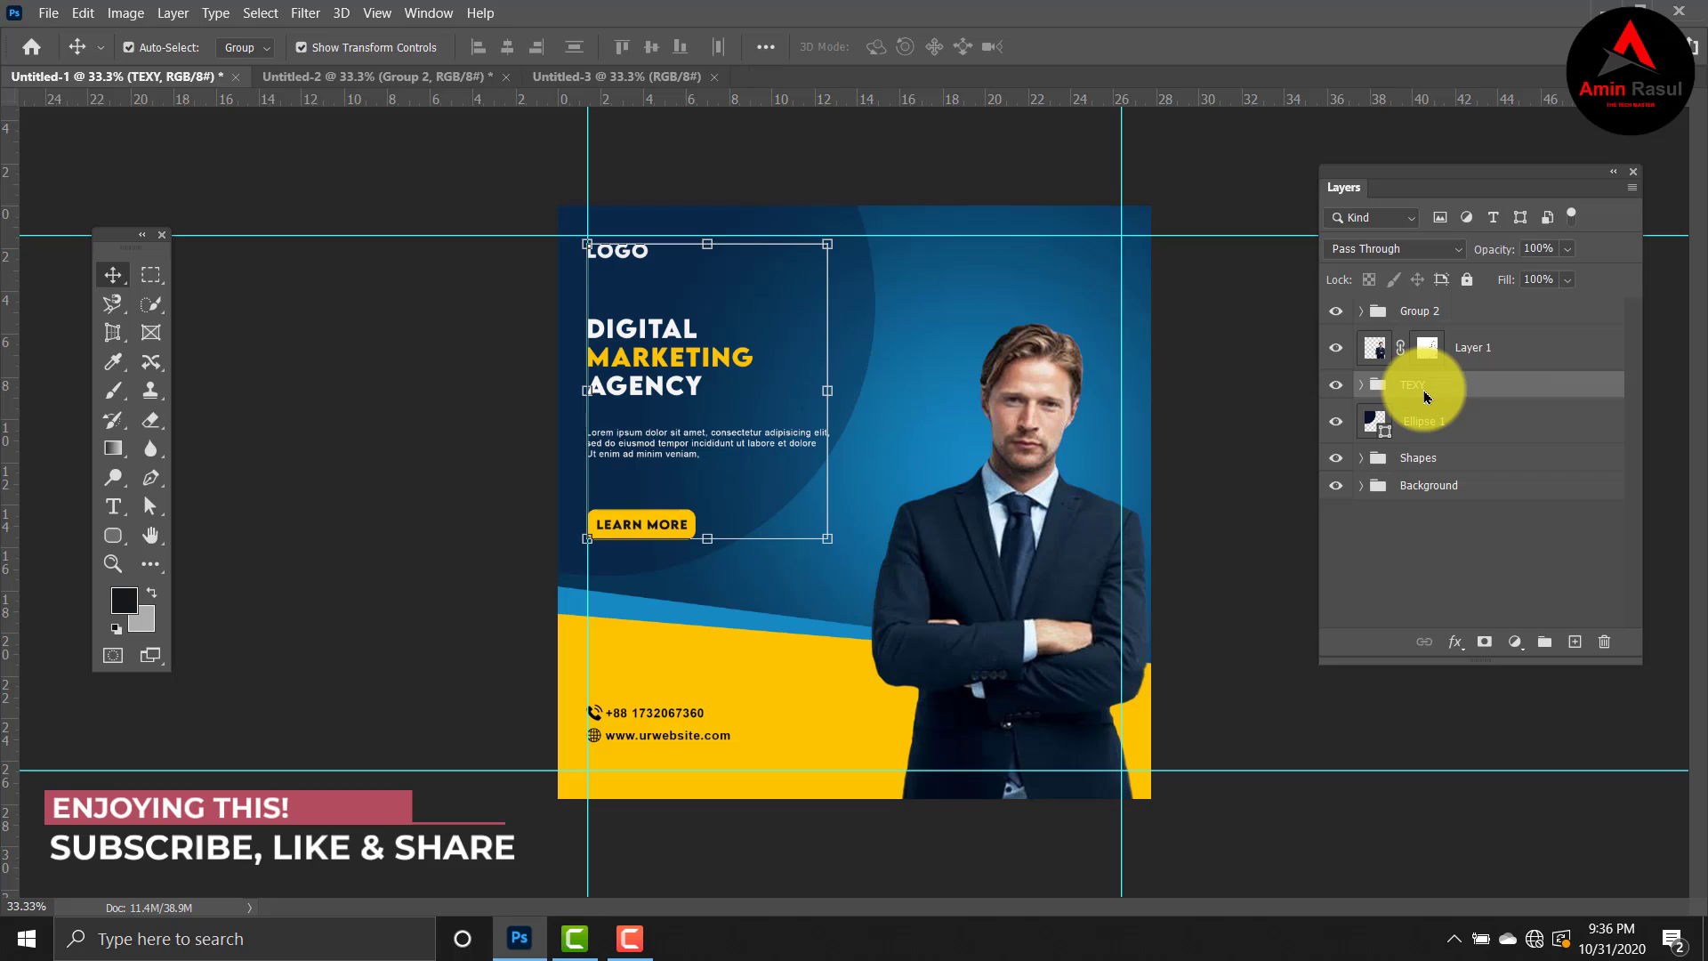
# Step: Copy the whole canvas of Untitled-1 as a merged image and paste it into Untitled-3
pyautogui.click(1238, 453)
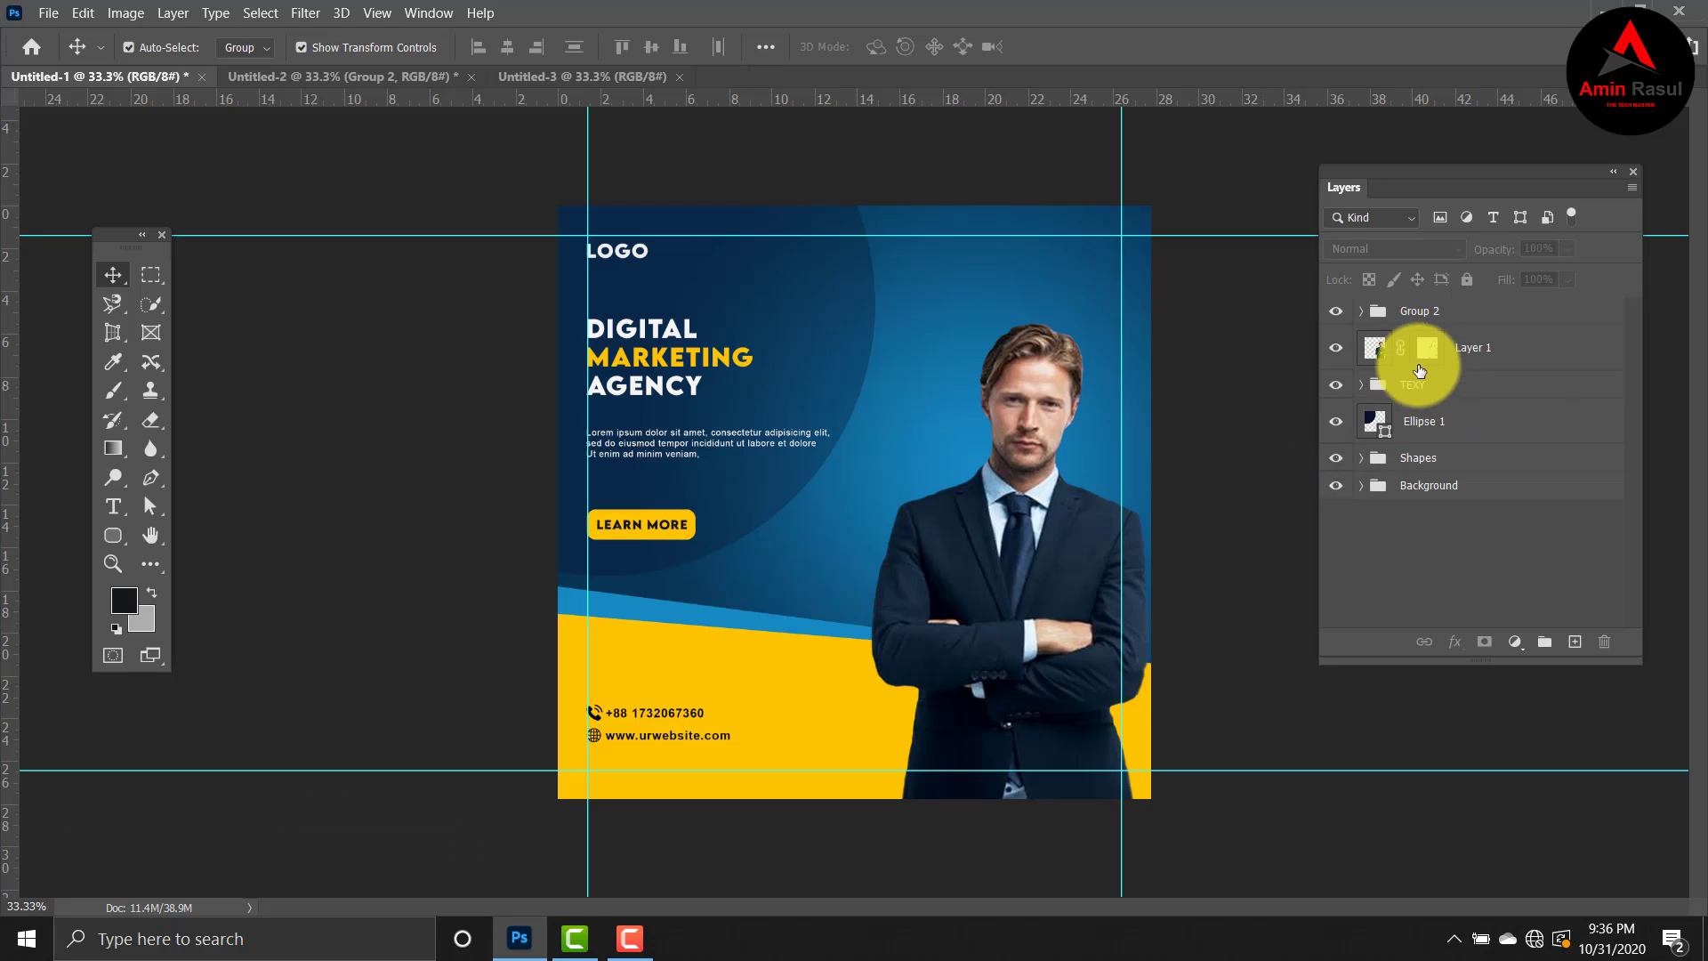
pyautogui.hotkey('ctrl', 'a')
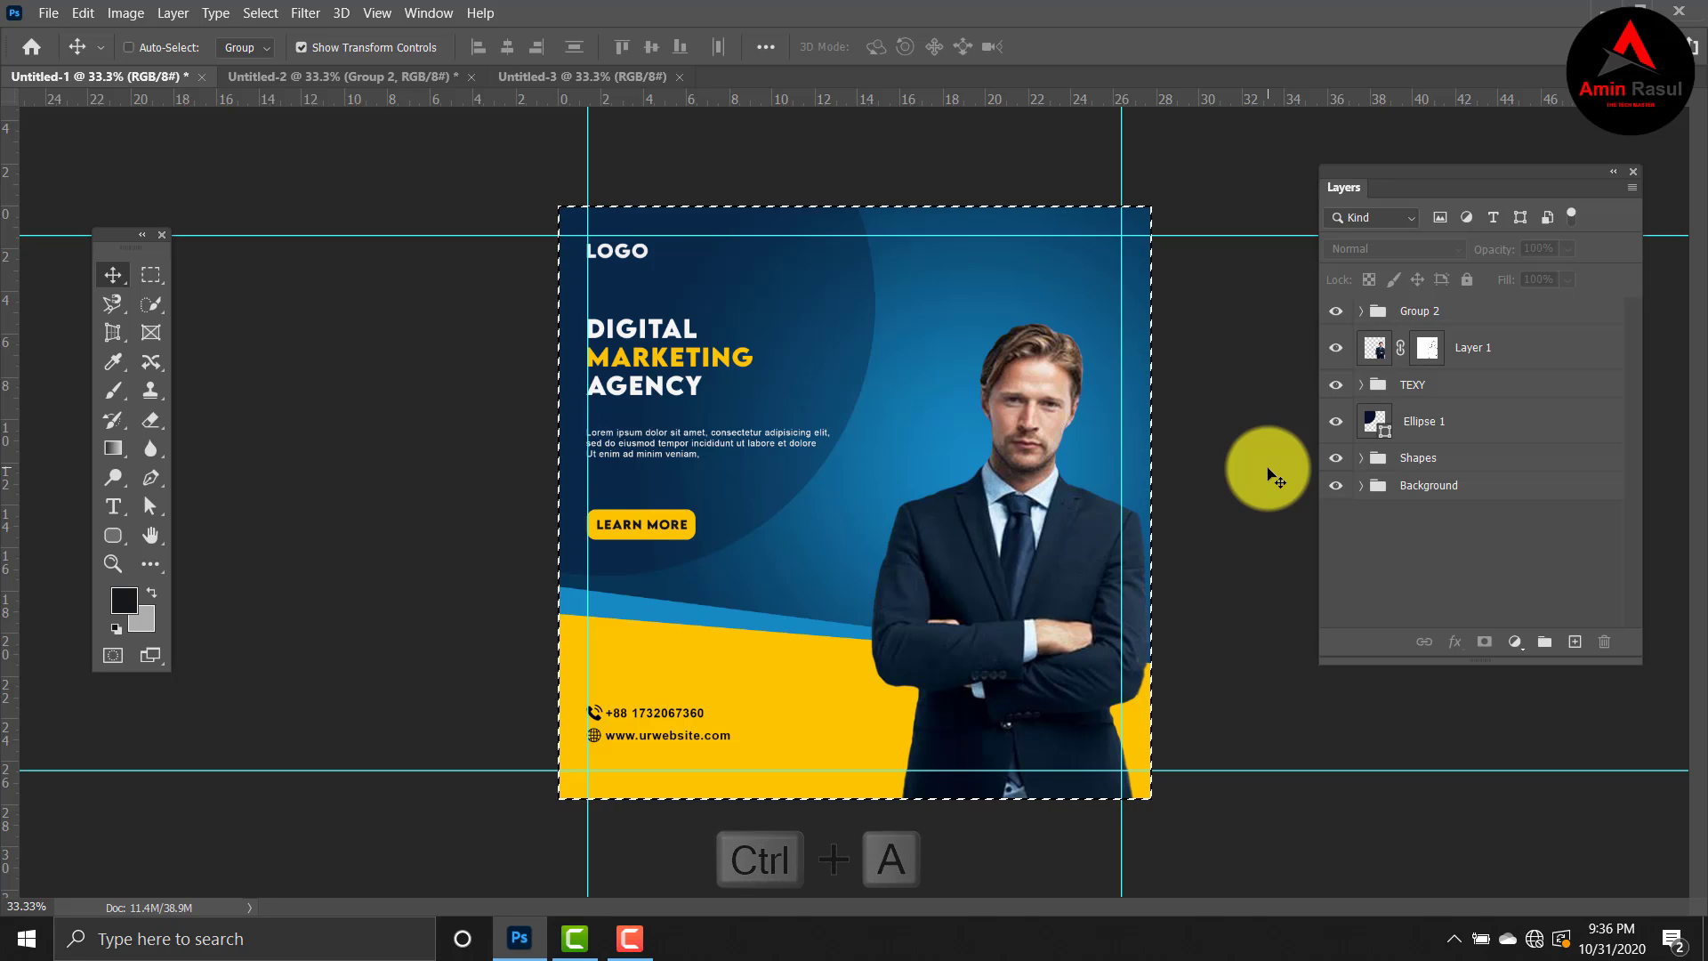
pyautogui.hotkey('ctrl', 'shift', 'c')
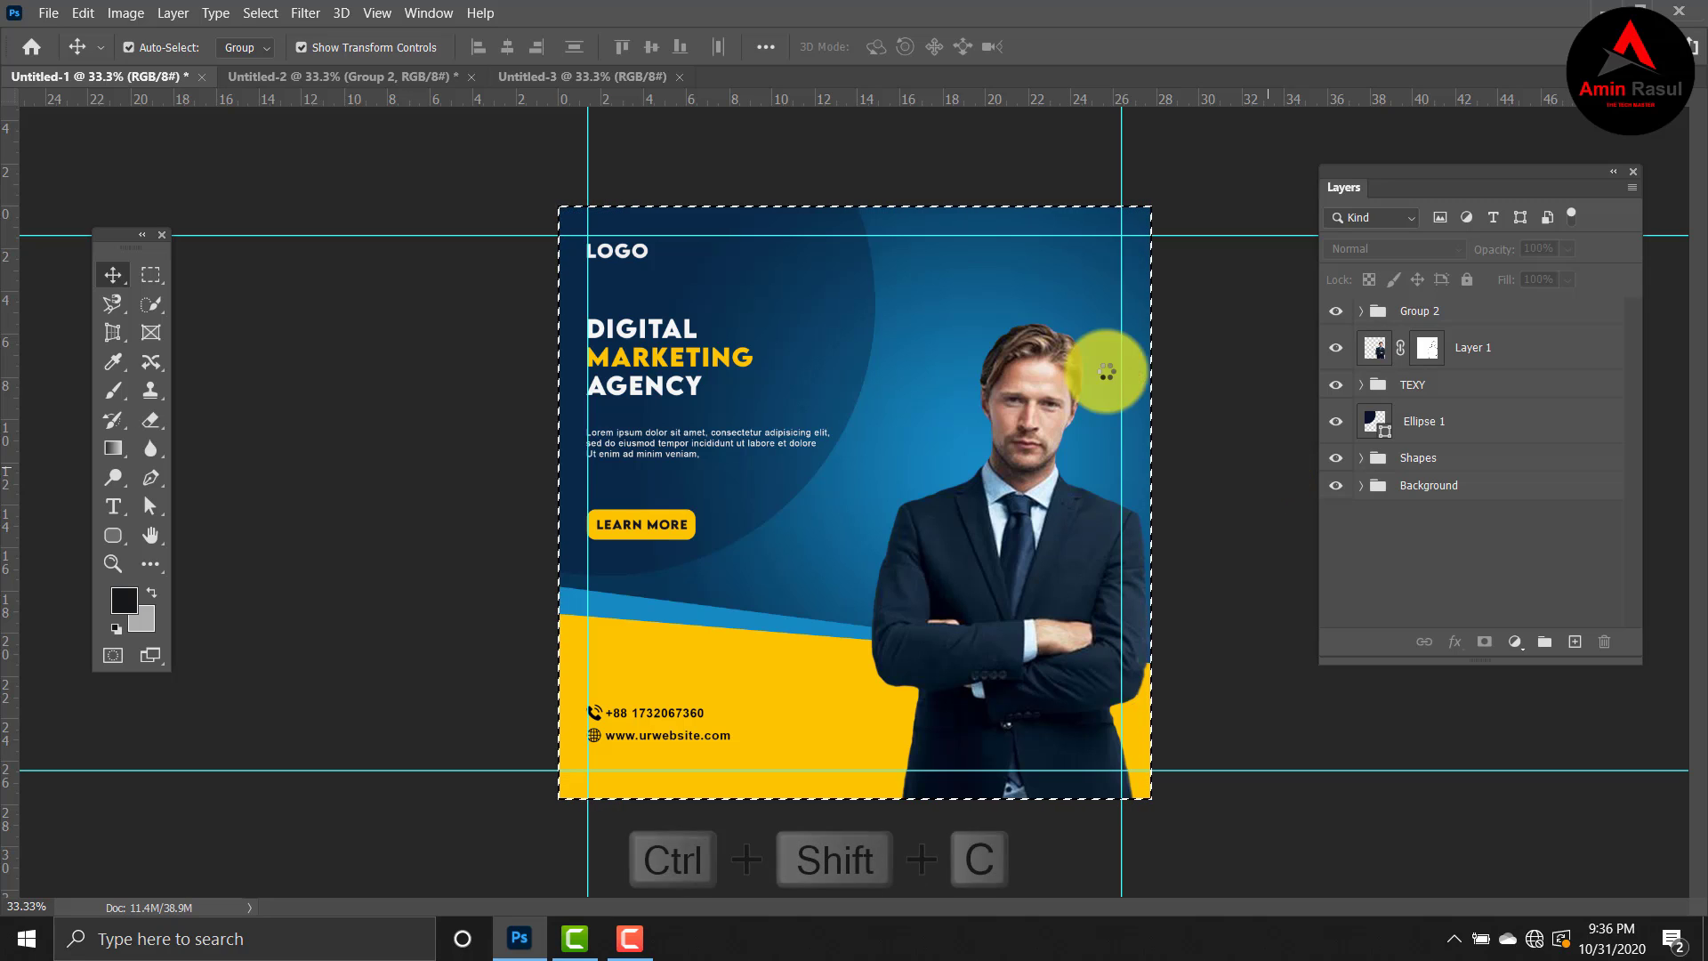
pyautogui.click(637, 79)
pyautogui.hotkey('ctrl', 'v')
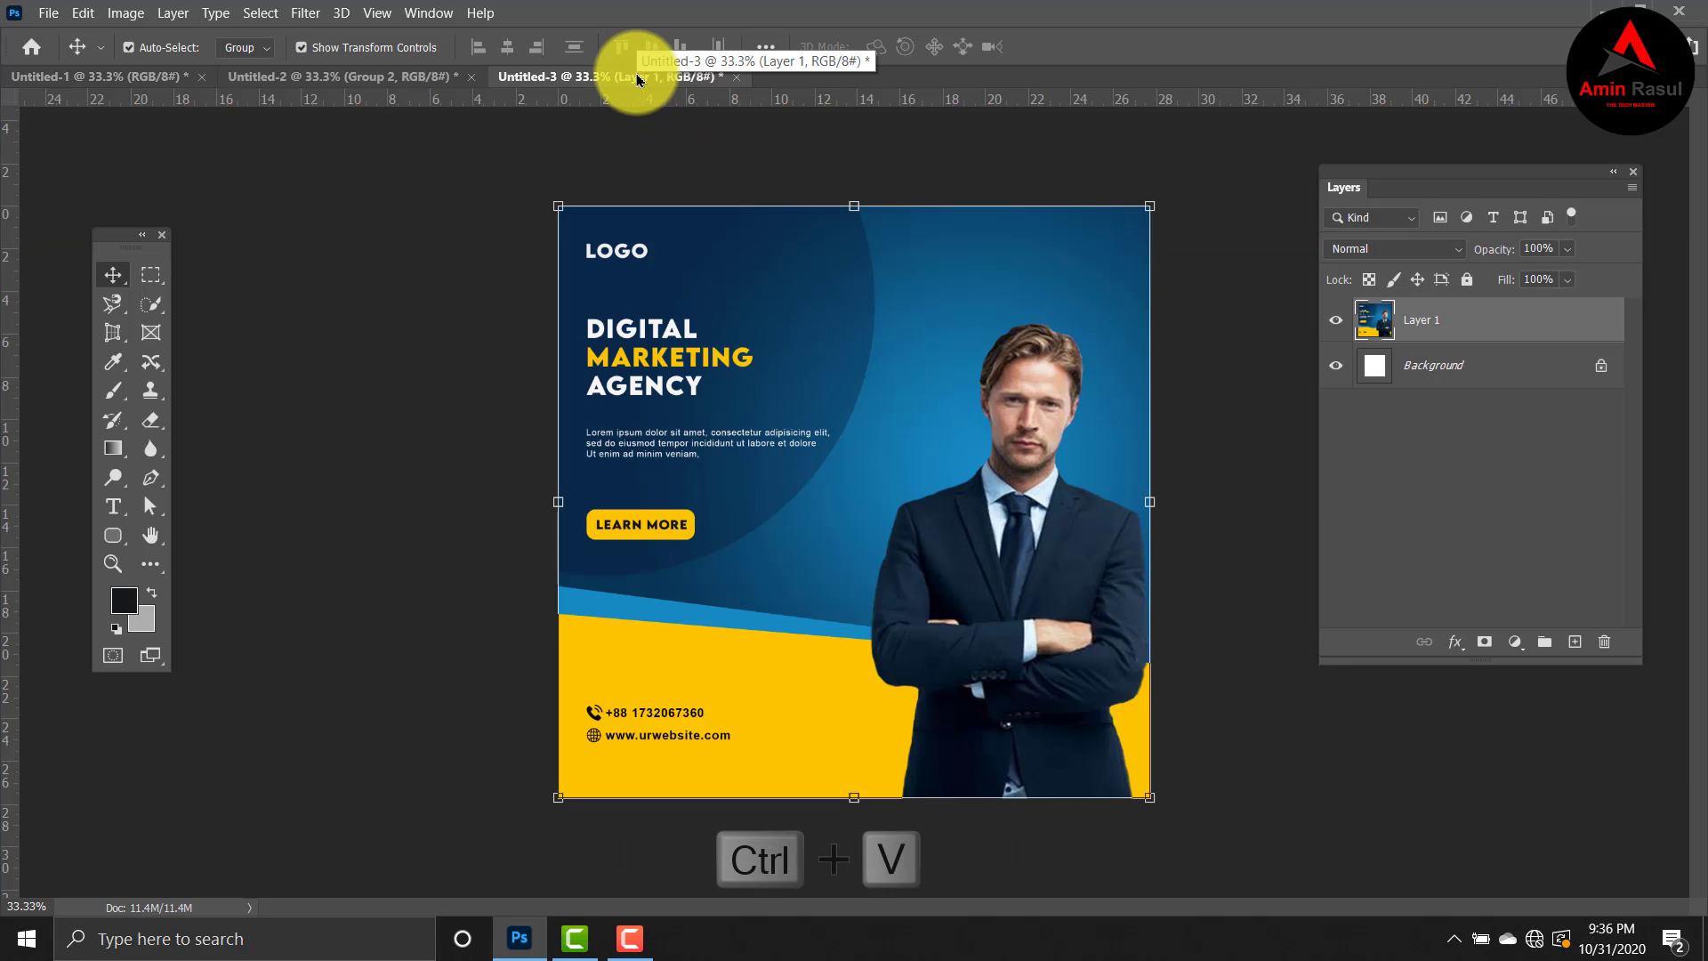
# Step: Scale the pasted post image to 85.38% and centre it on the canvas at X 1000 px, Y 1000 px
pyautogui.moveTo(1152, 201); pyautogui.dragTo(1075, 283)
pyautogui.hotkey('ctrl', 't')
pyautogui.moveTo(846, 424); pyautogui.dragTo(879, 389)
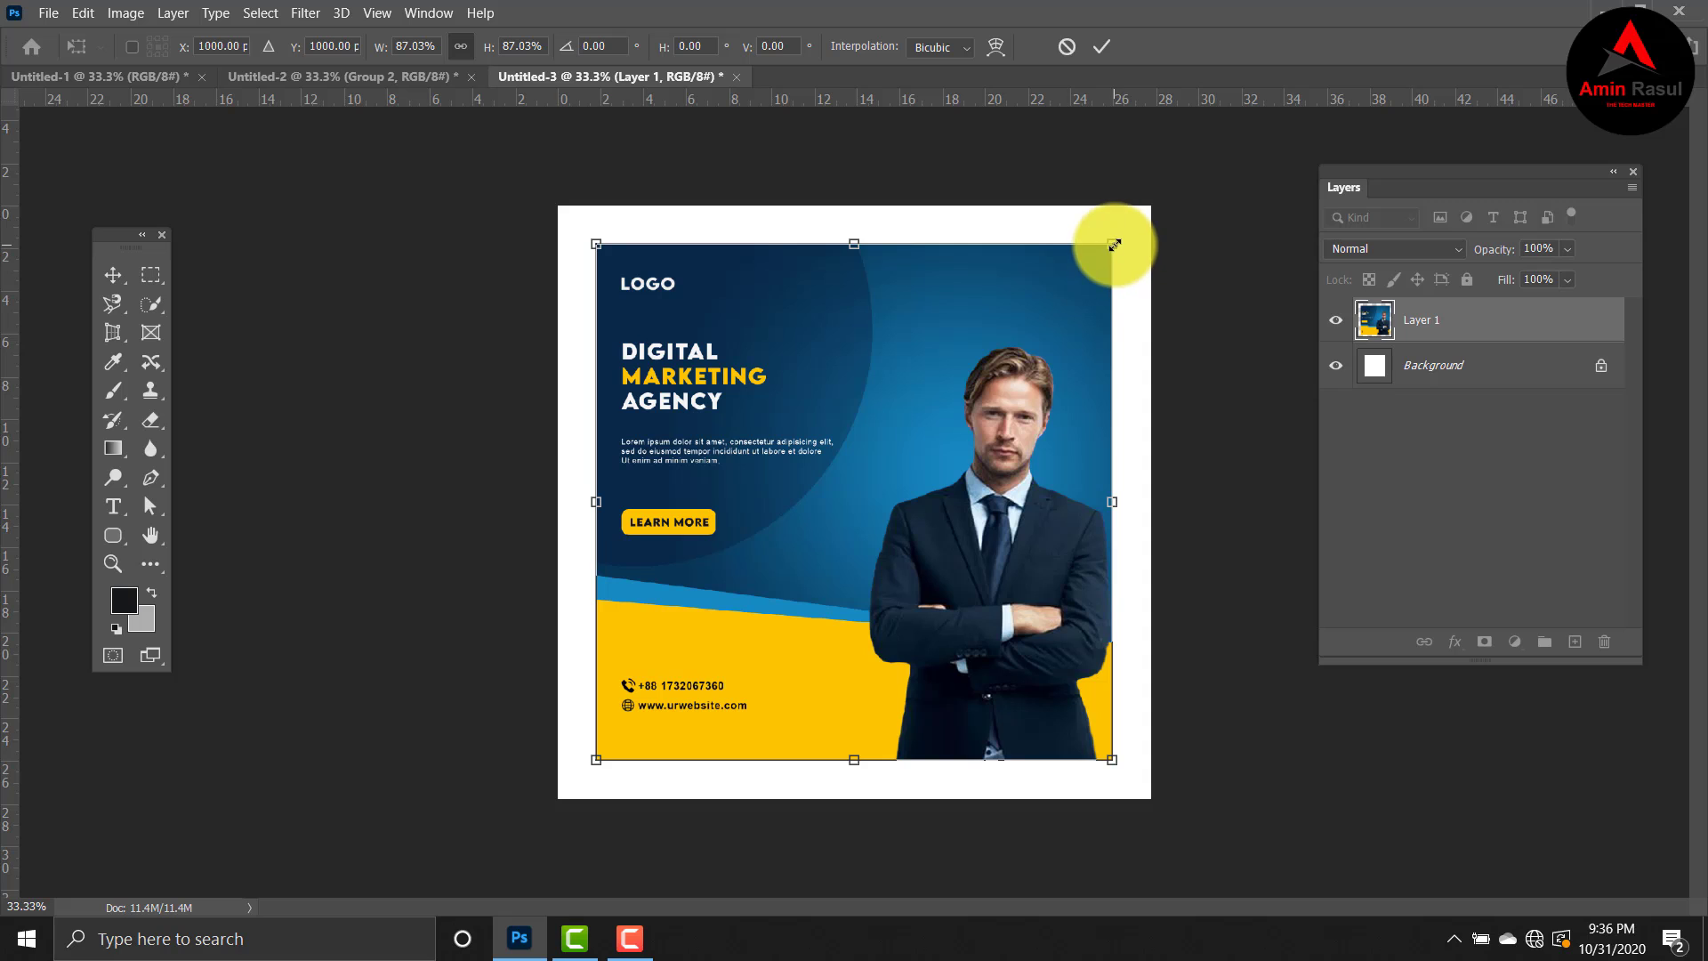
pyautogui.moveTo(1115, 246); pyautogui.dragTo(1107, 249)
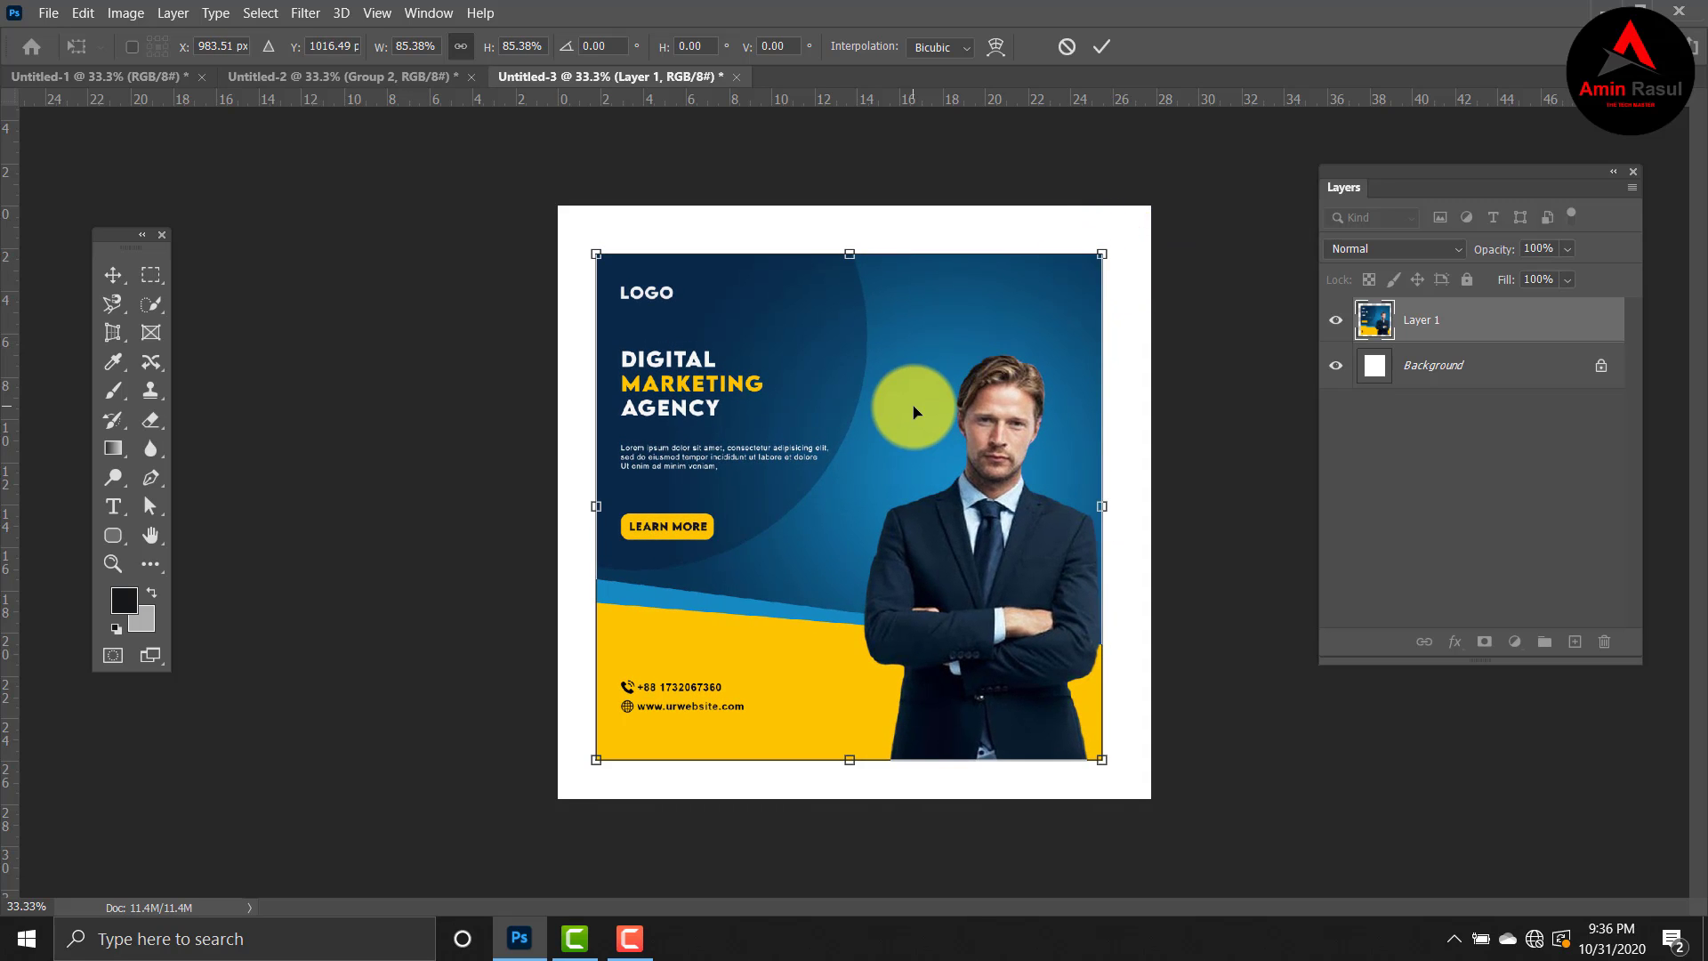
pyautogui.moveTo(915, 400); pyautogui.dragTo(917, 400)
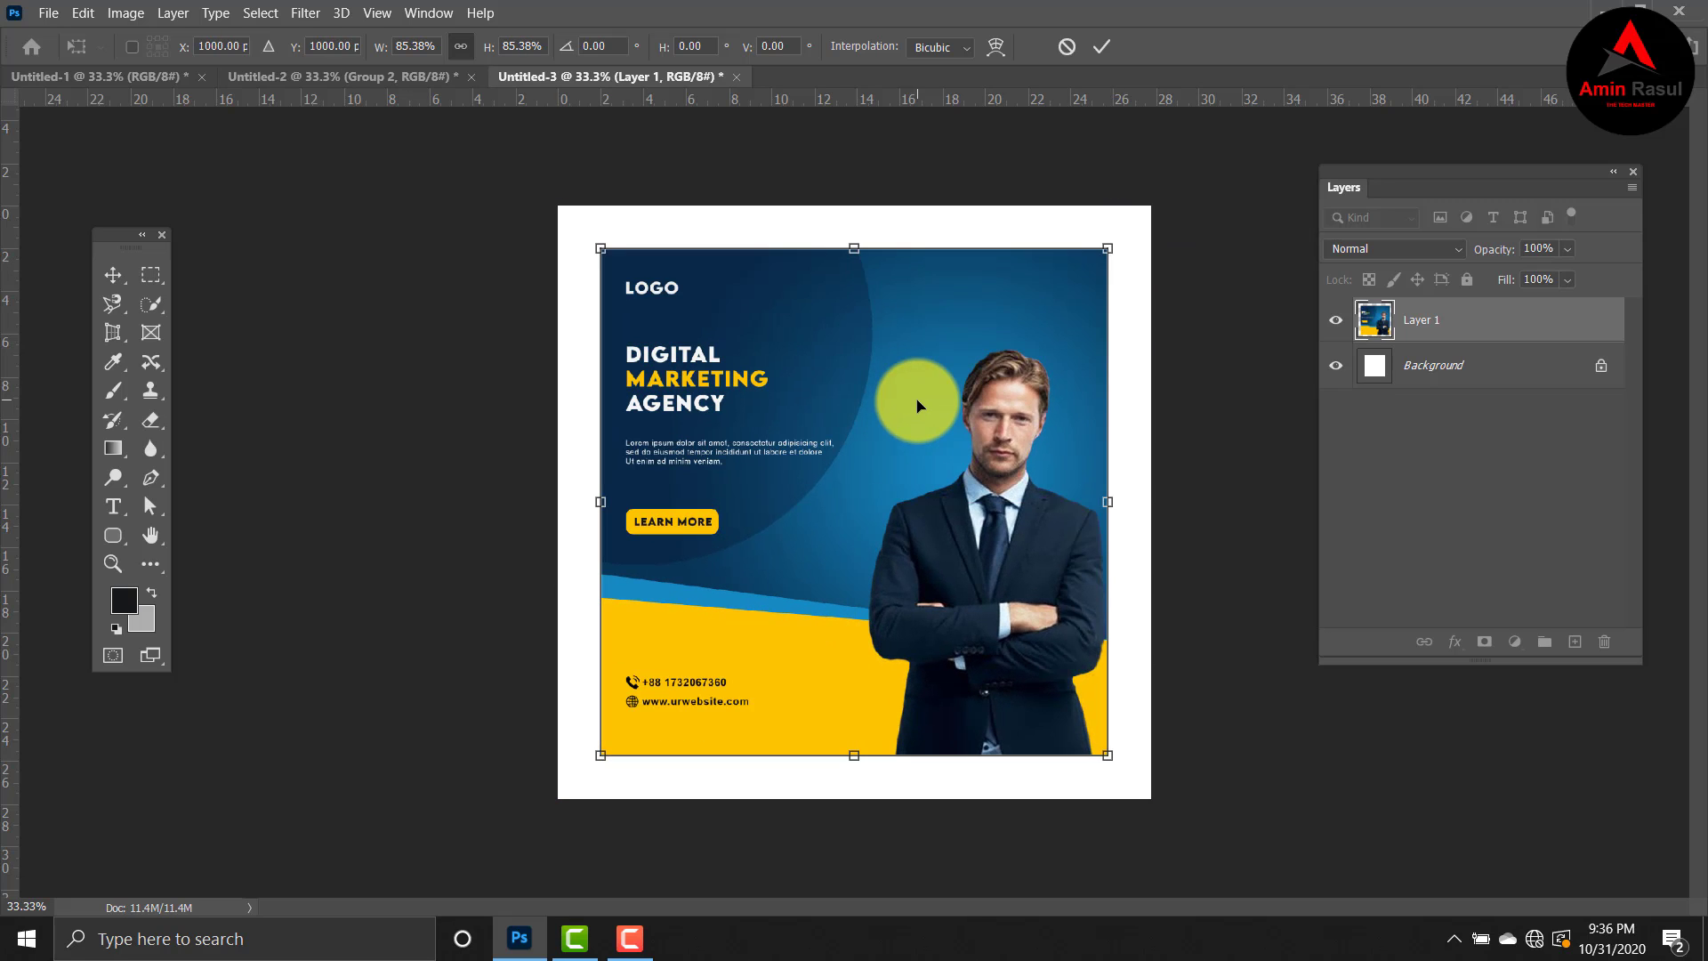
pyautogui.press('Return')
pyautogui.click(1219, 361)
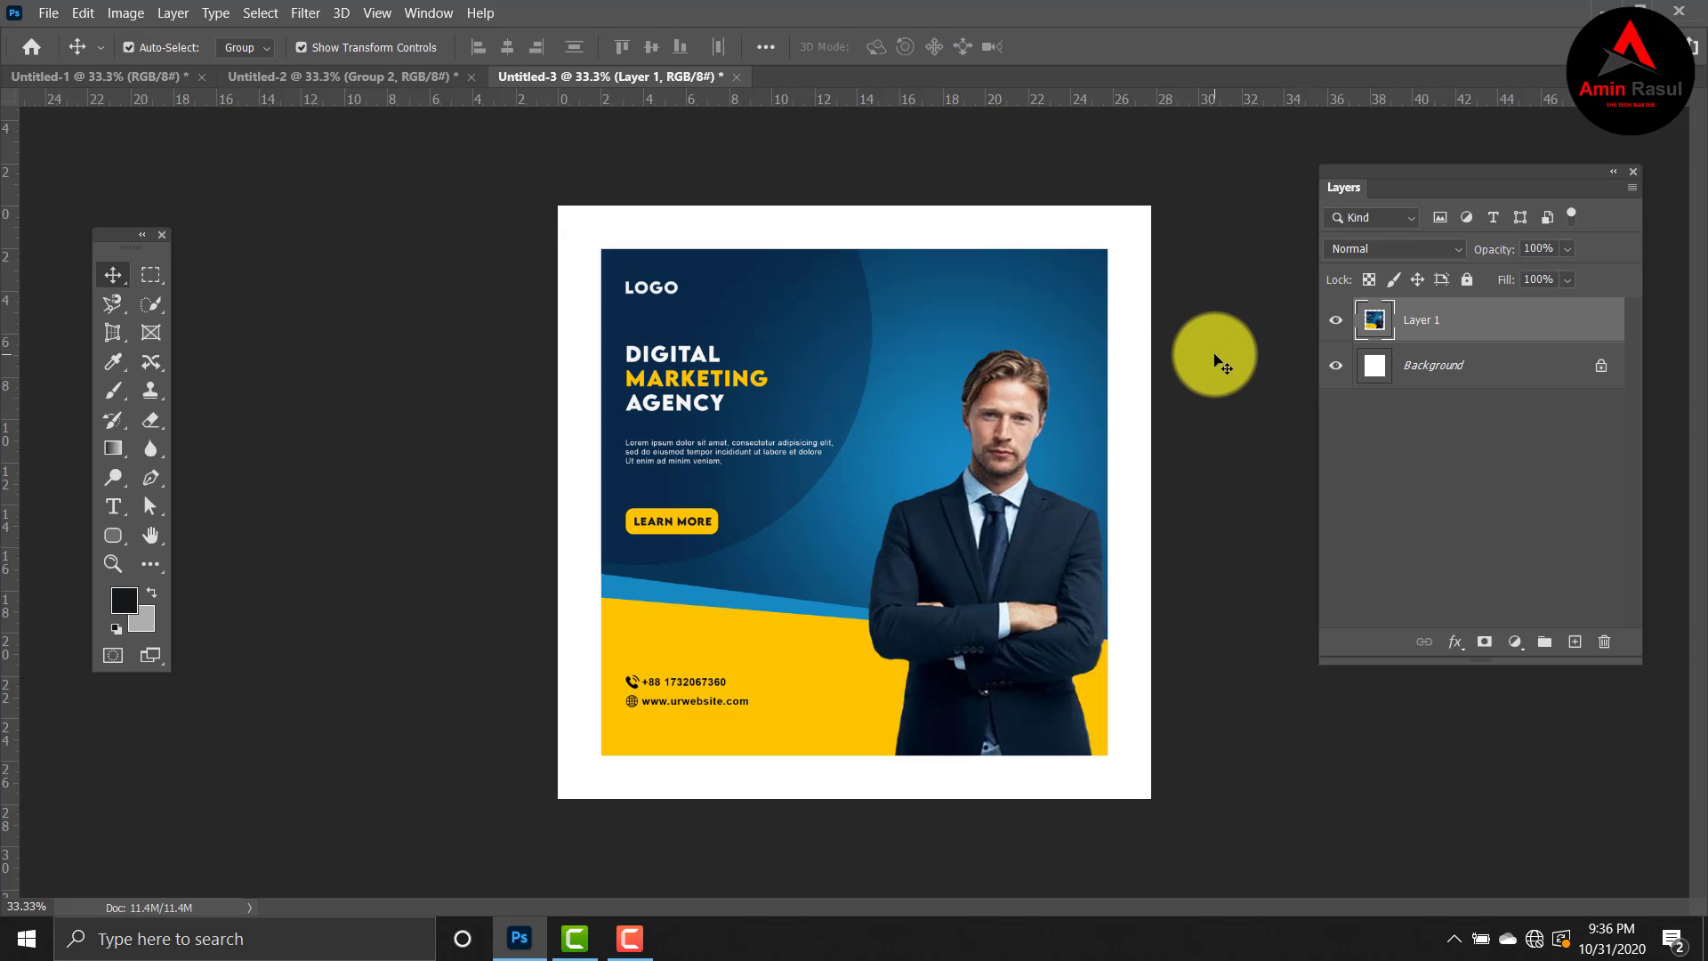
# Step: Unlock the white background layer in Untitled-3 and apply the layer style copied from Rectangle 1 in Untitled-1 to it
pyautogui.click(1600, 367)
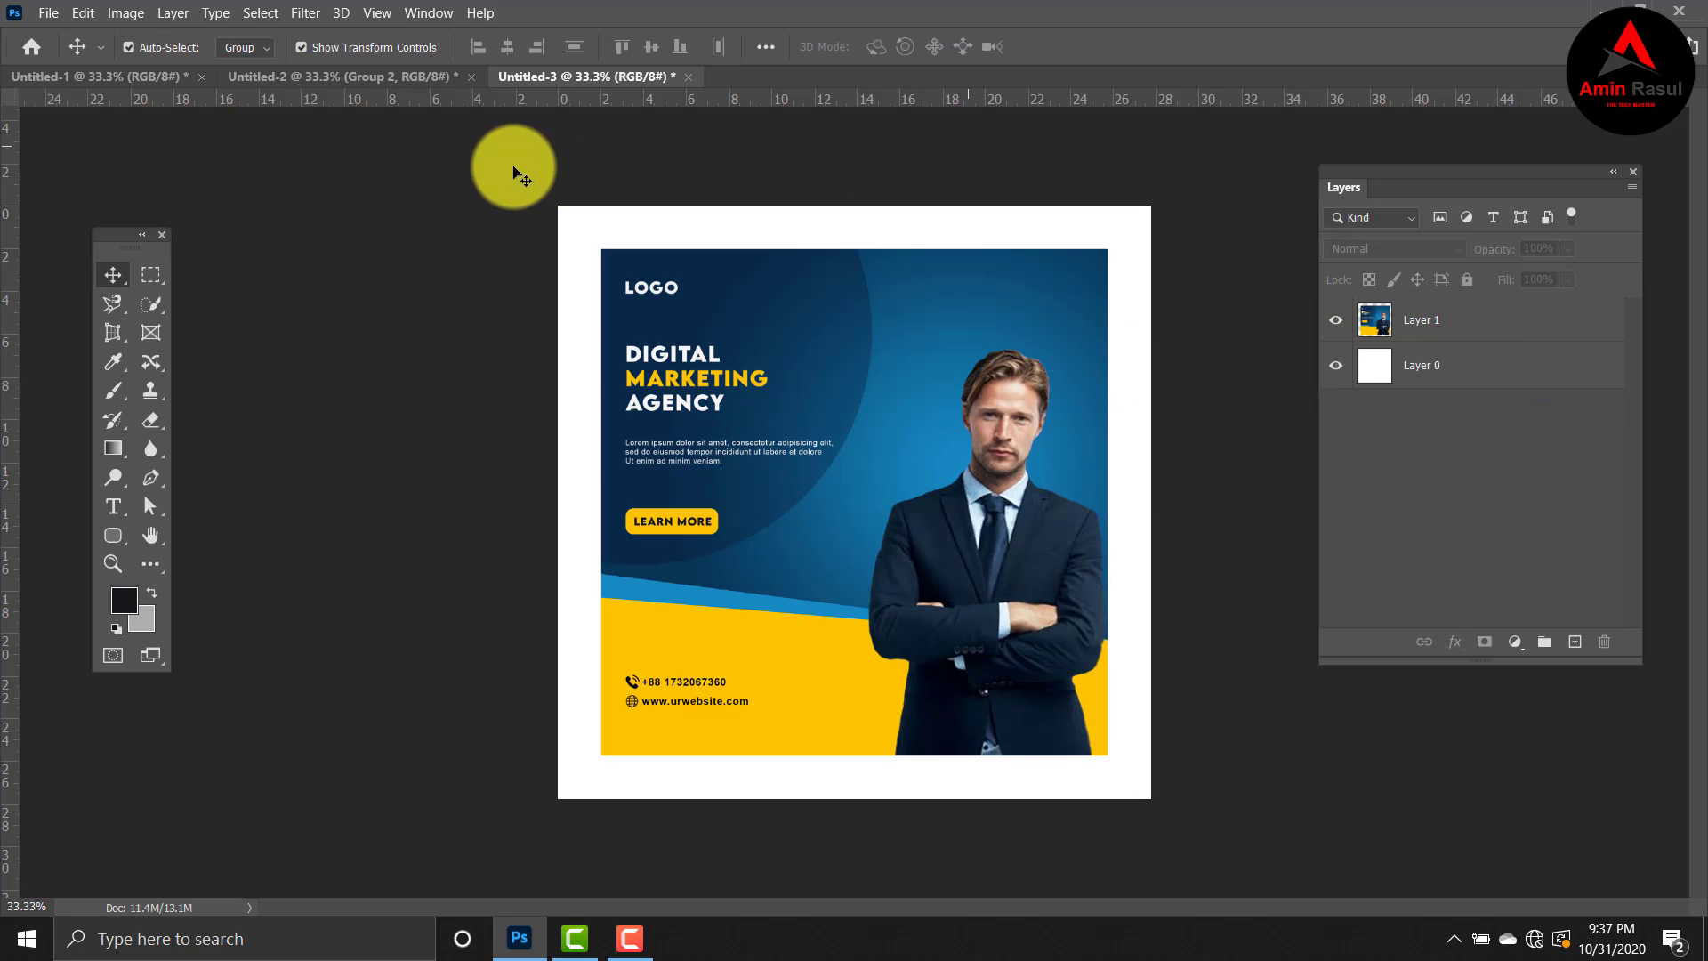
pyautogui.click(169, 77)
pyautogui.hotkey('ctrl', 'd')
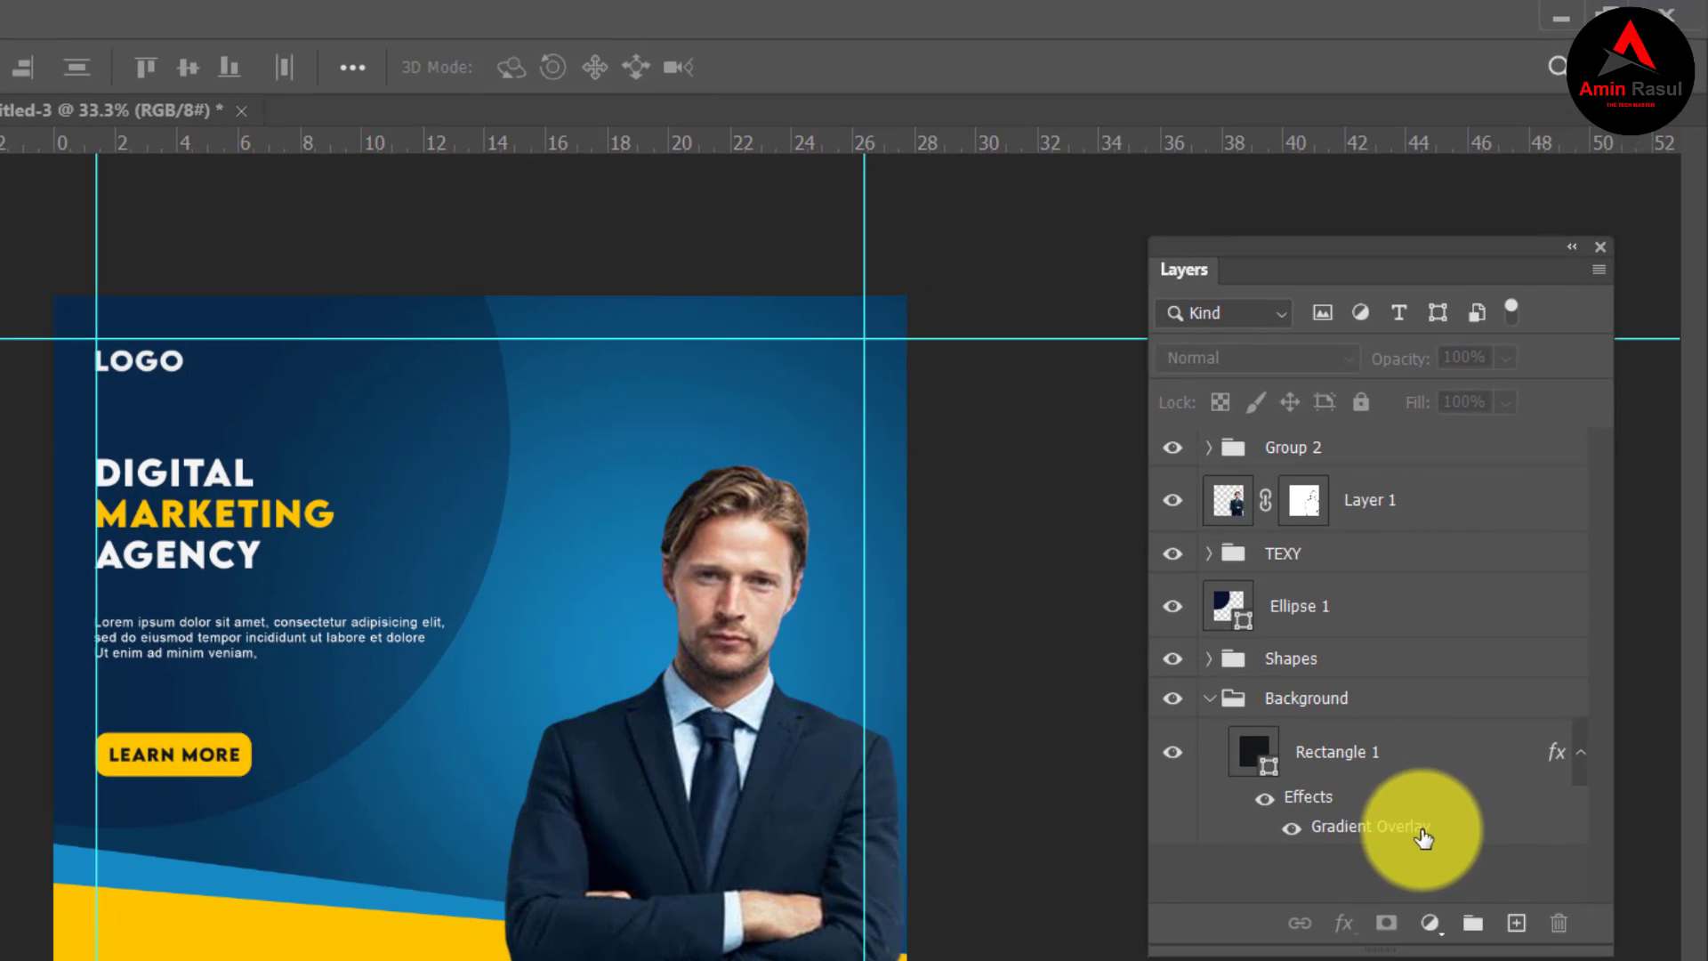
pyautogui.rightClick(1423, 833)
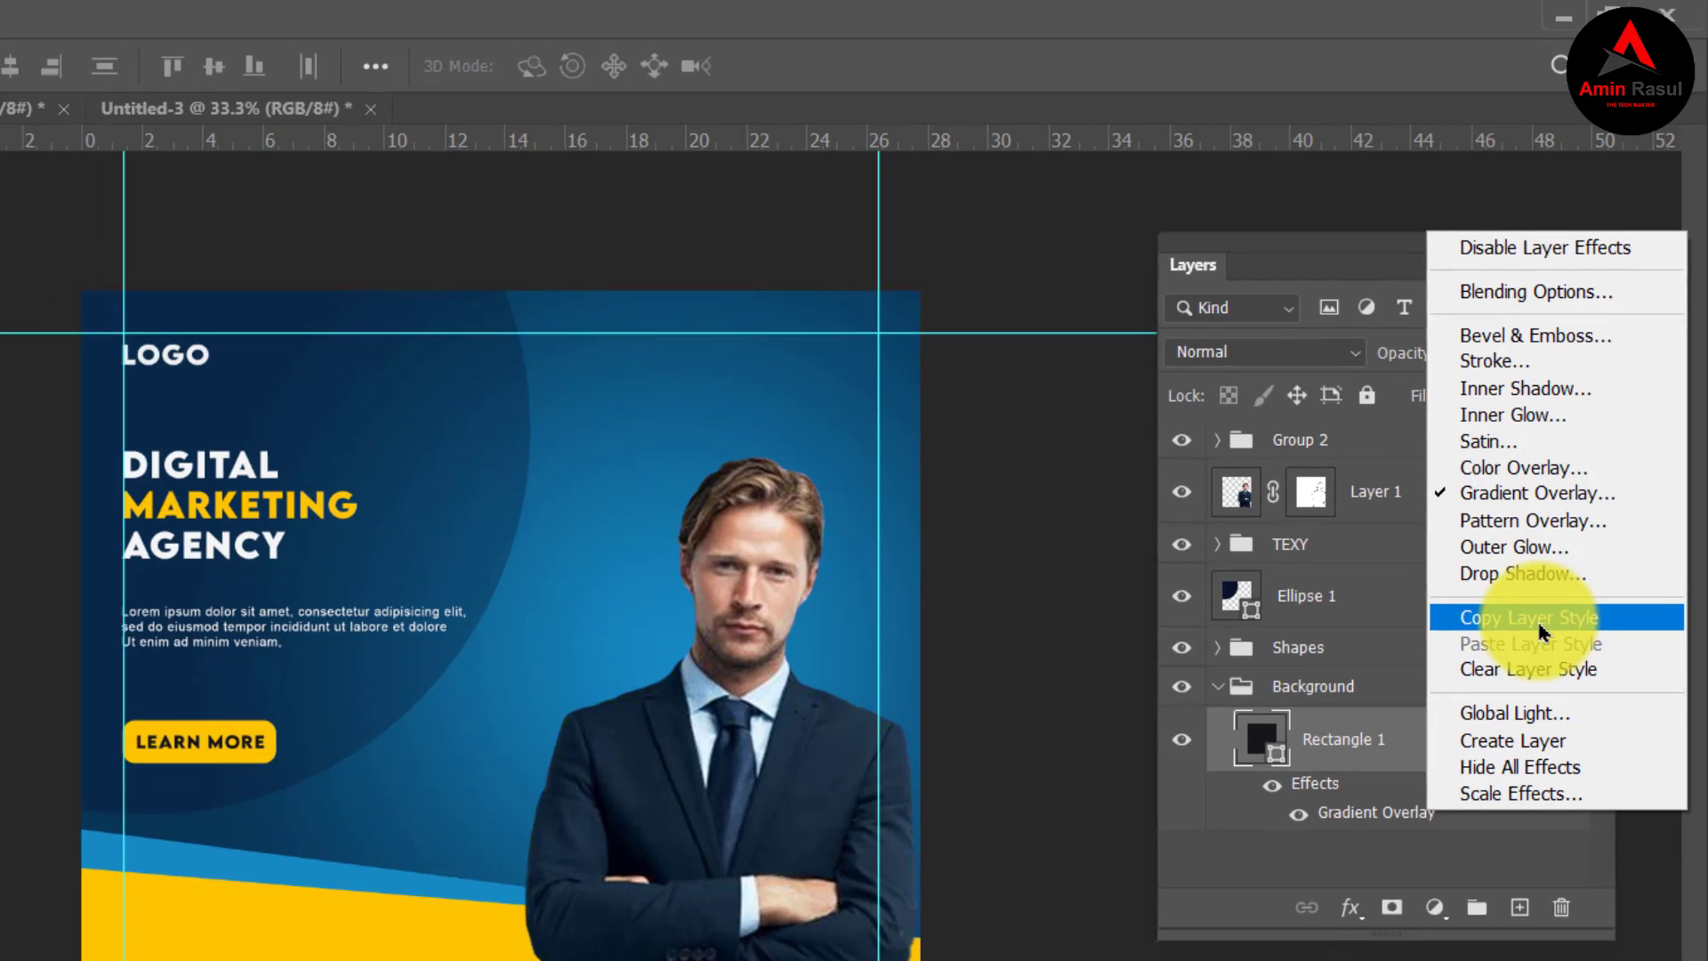
pyautogui.click(1536, 630)
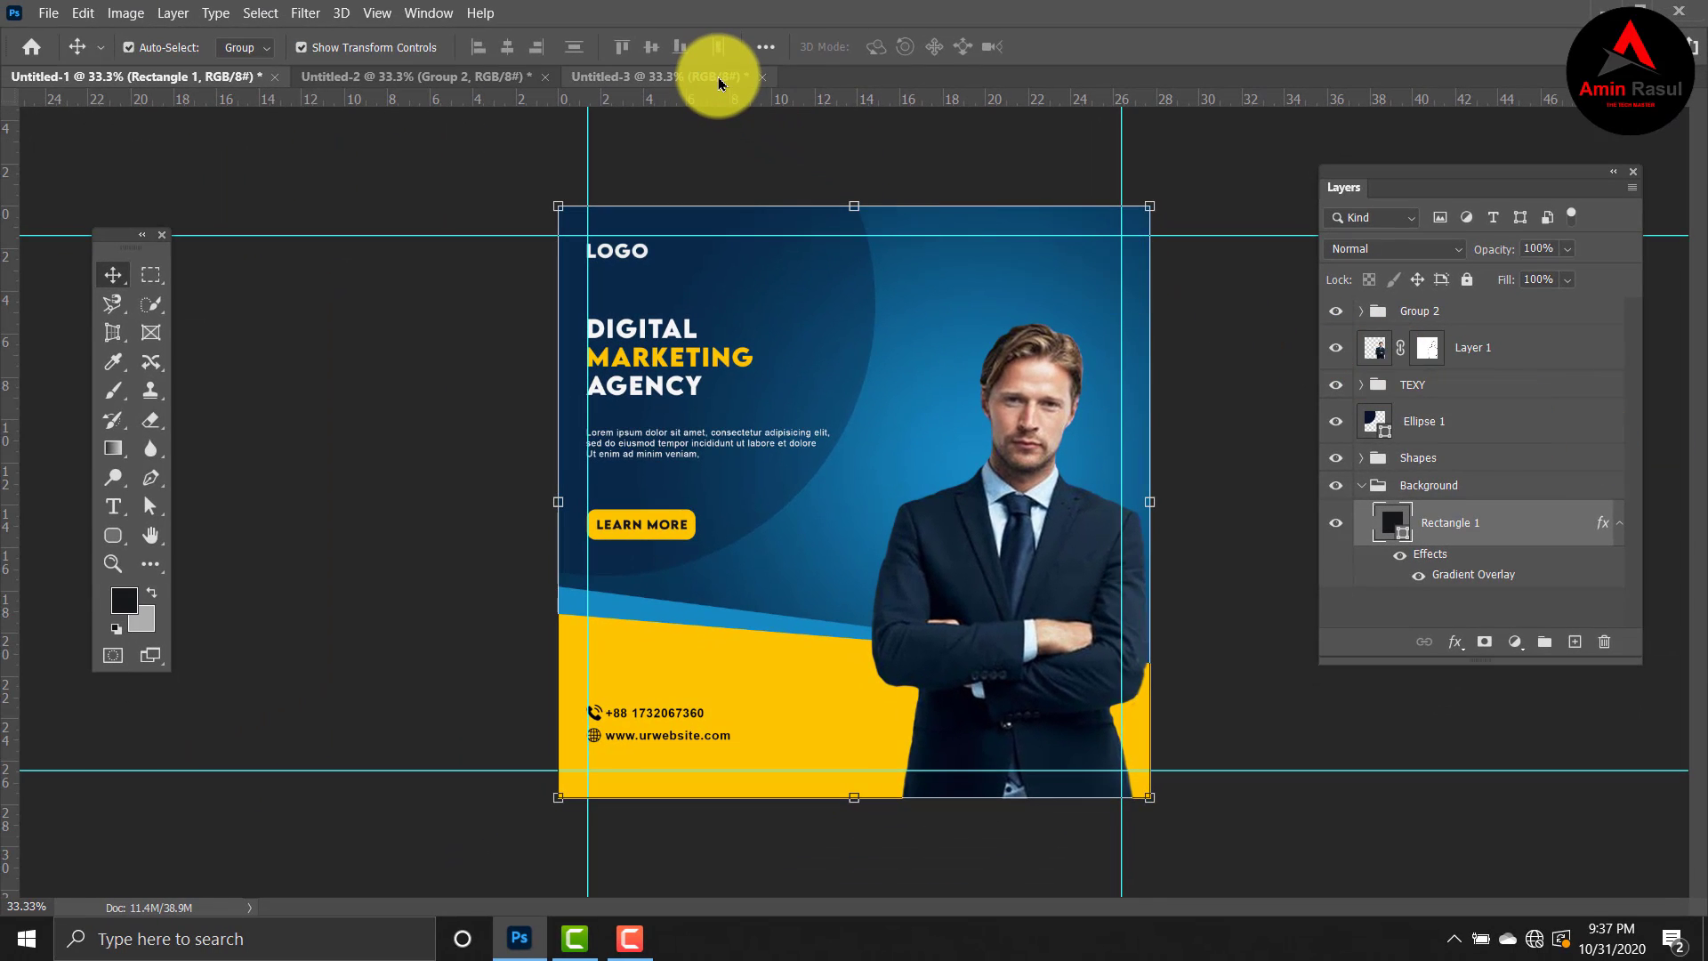
pyautogui.click(718, 77)
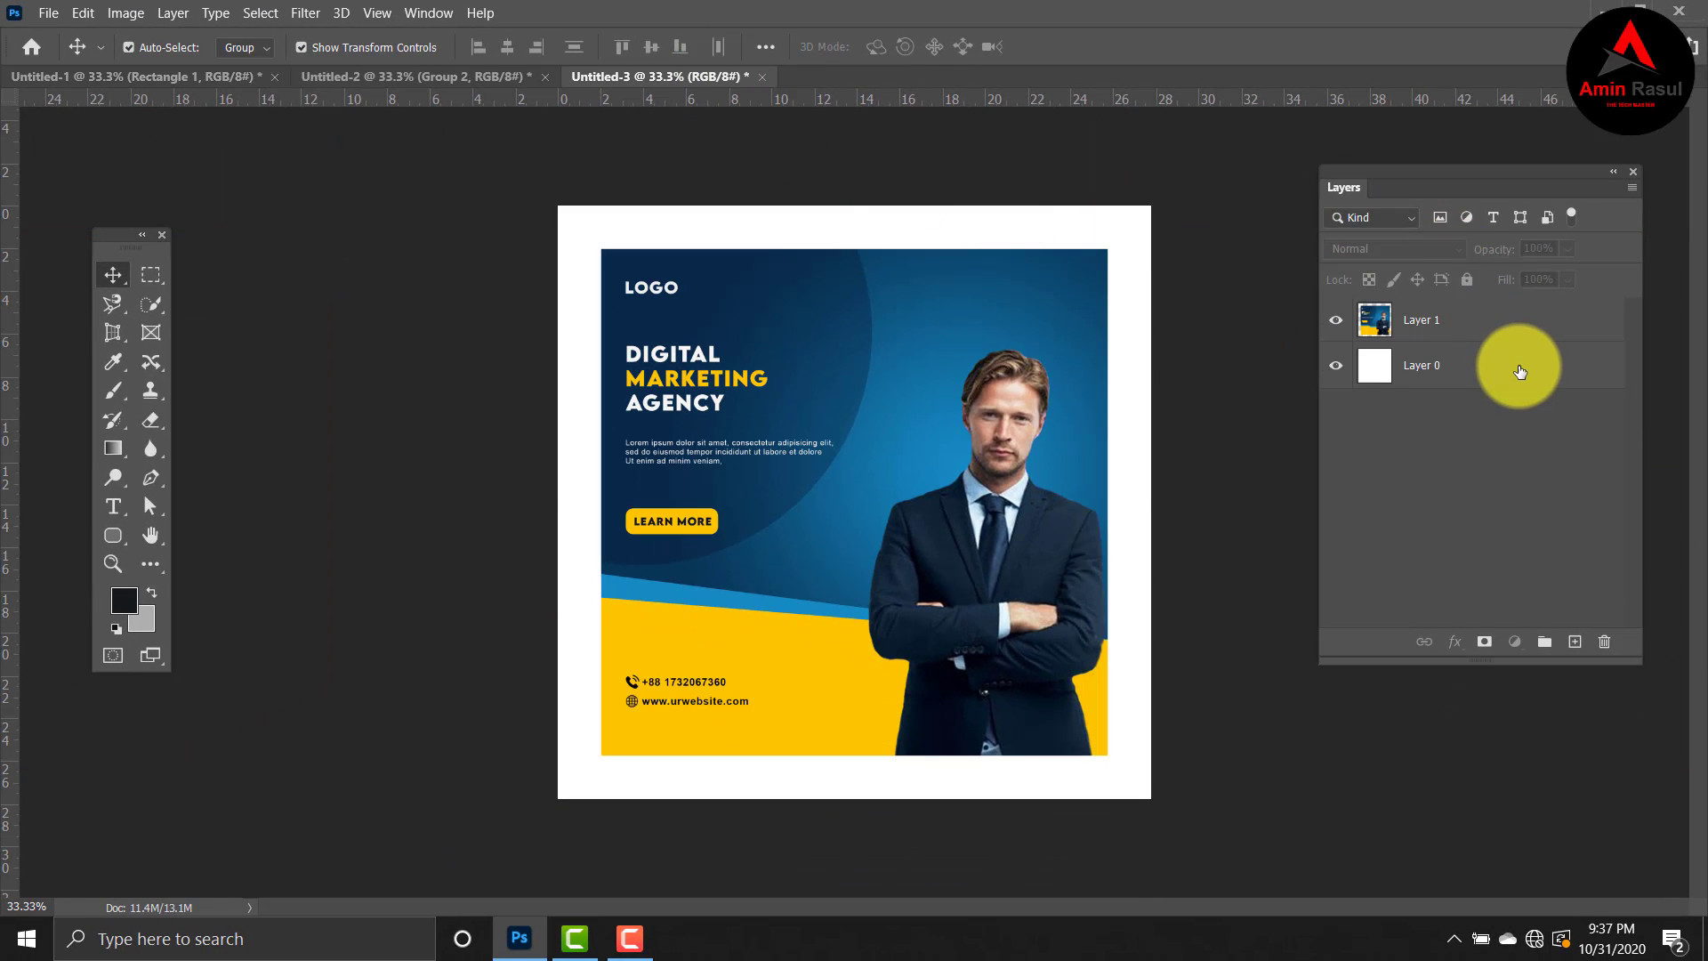
pyautogui.click(1520, 372)
pyautogui.rightClick(1520, 364)
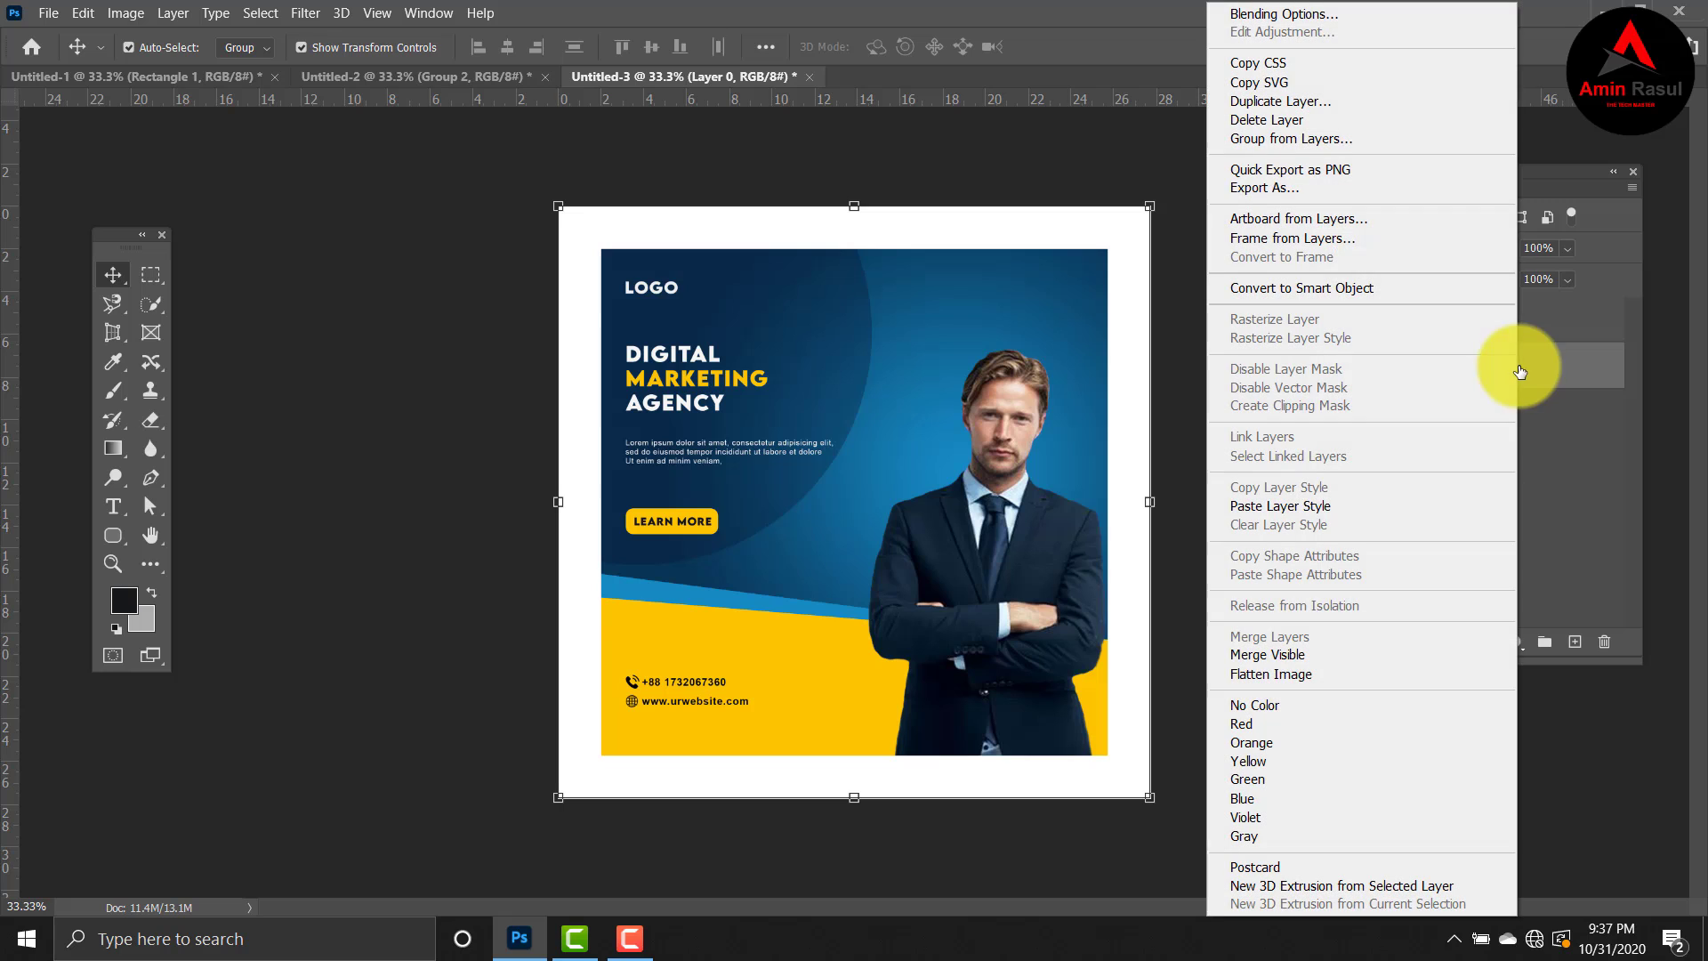
pyautogui.click(1284, 506)
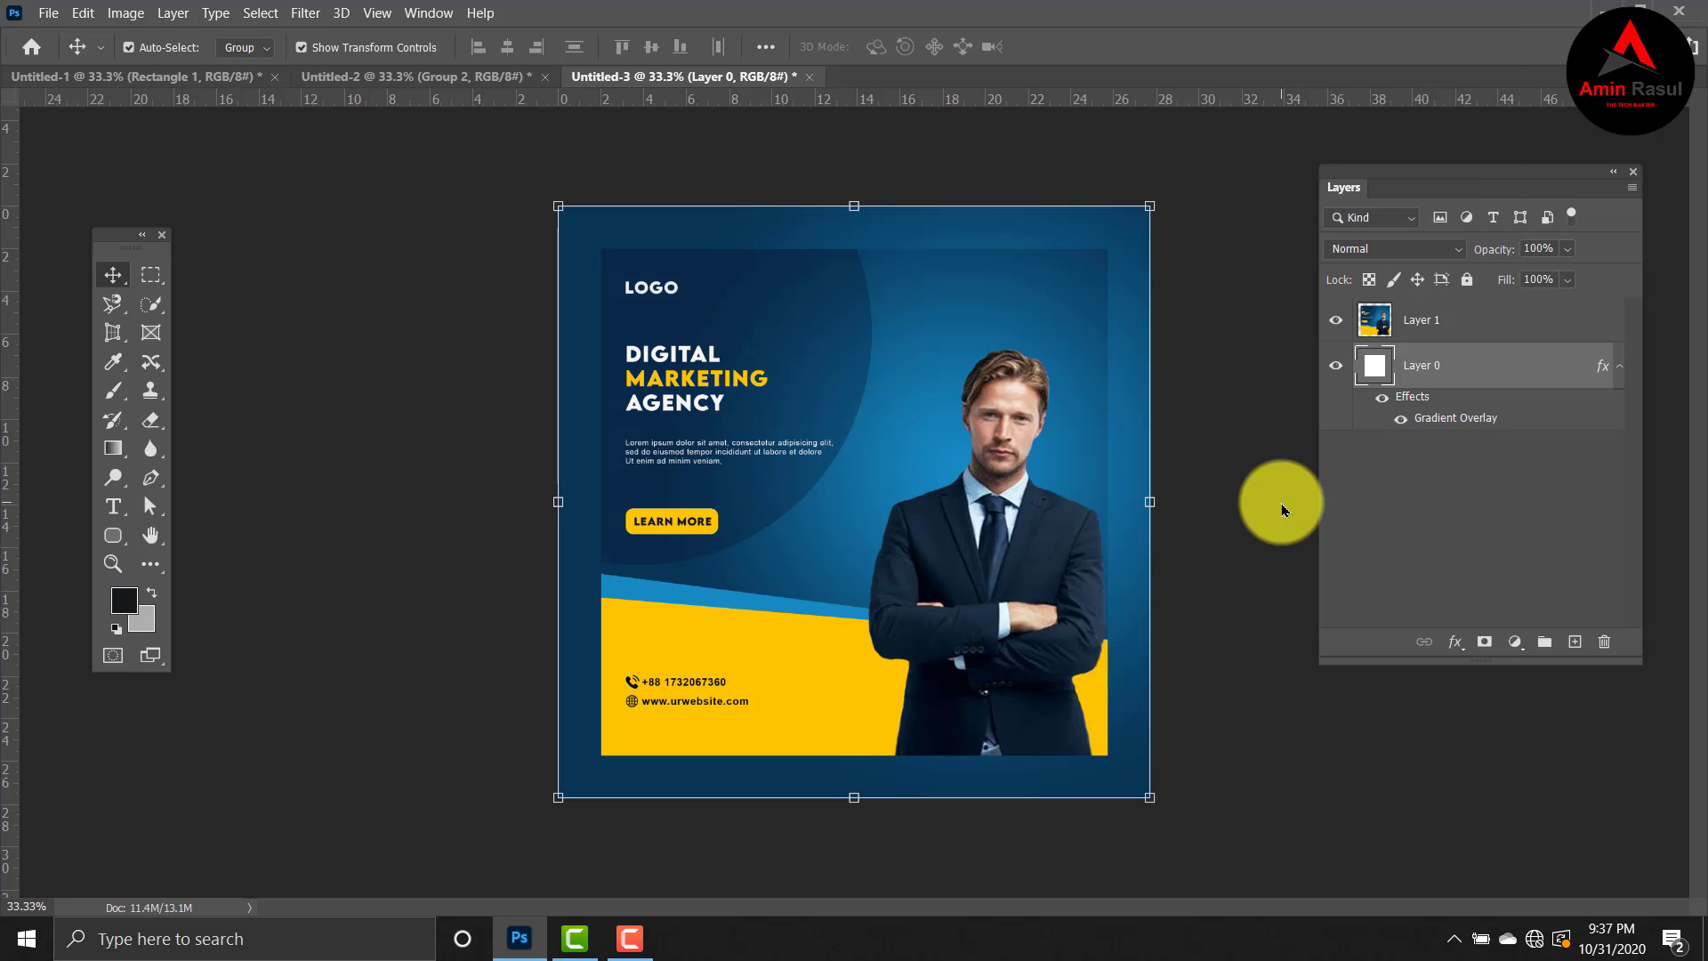
# Step: Reposition the radial gradient overlay of Layer 0 on the canvas and apply the layer style
pyautogui.doubleClick(1463, 425)
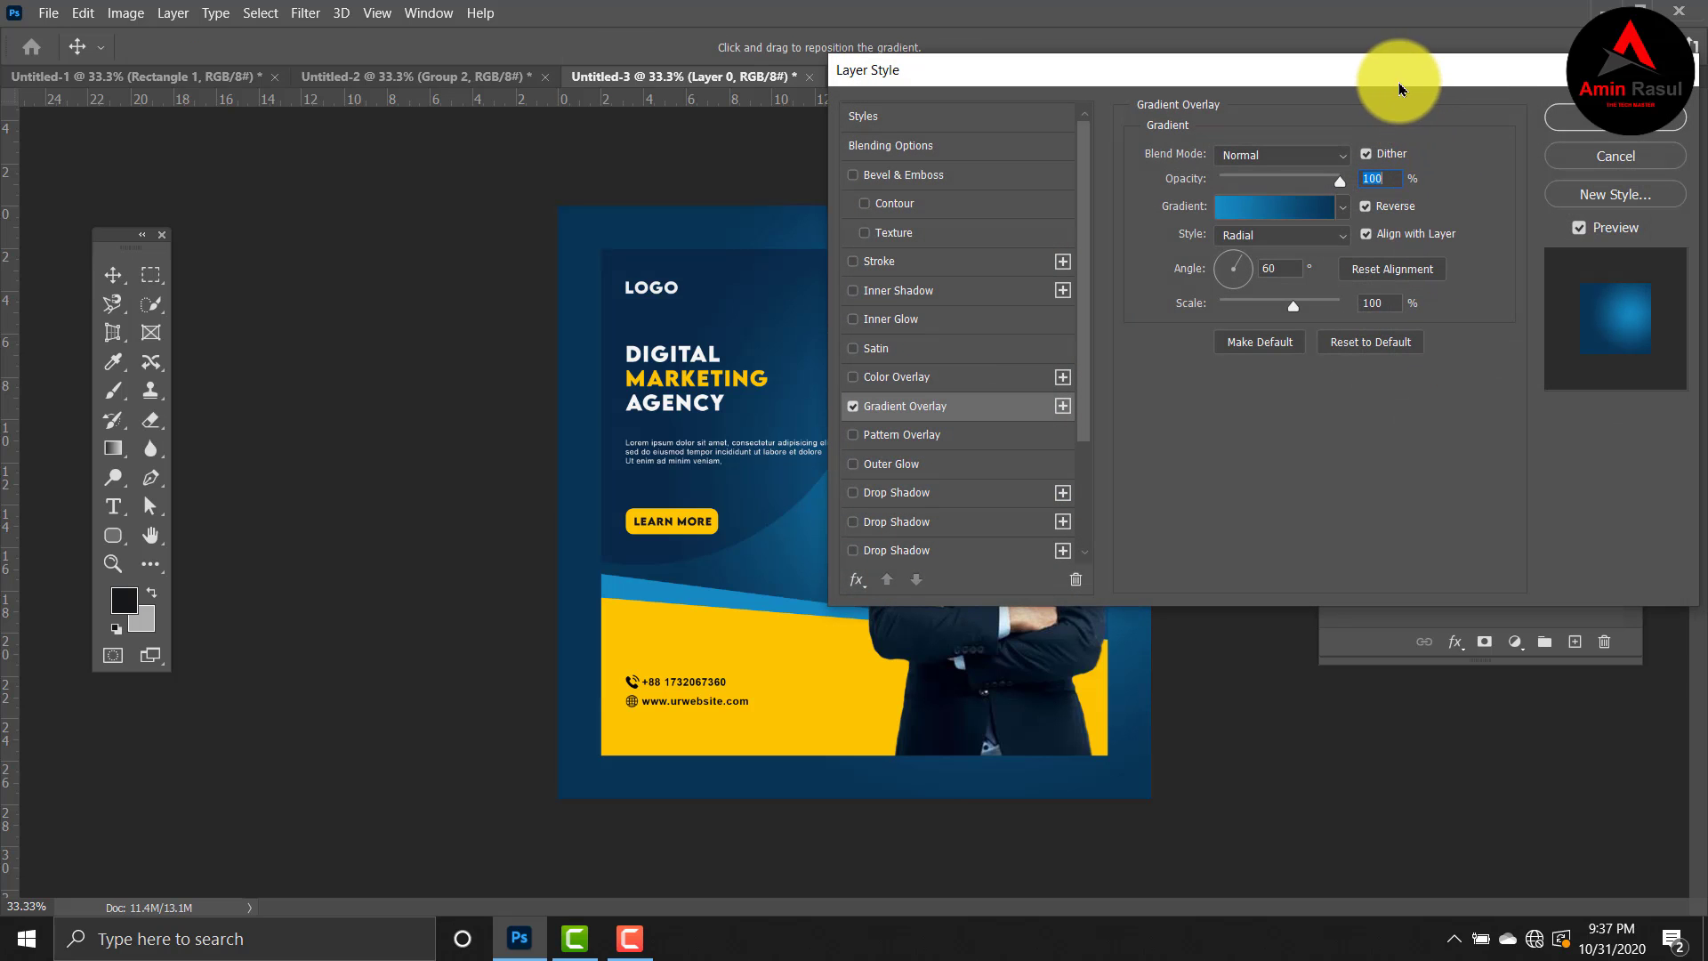
pyautogui.moveTo(1399, 89); pyautogui.dragTo(1617, 253)
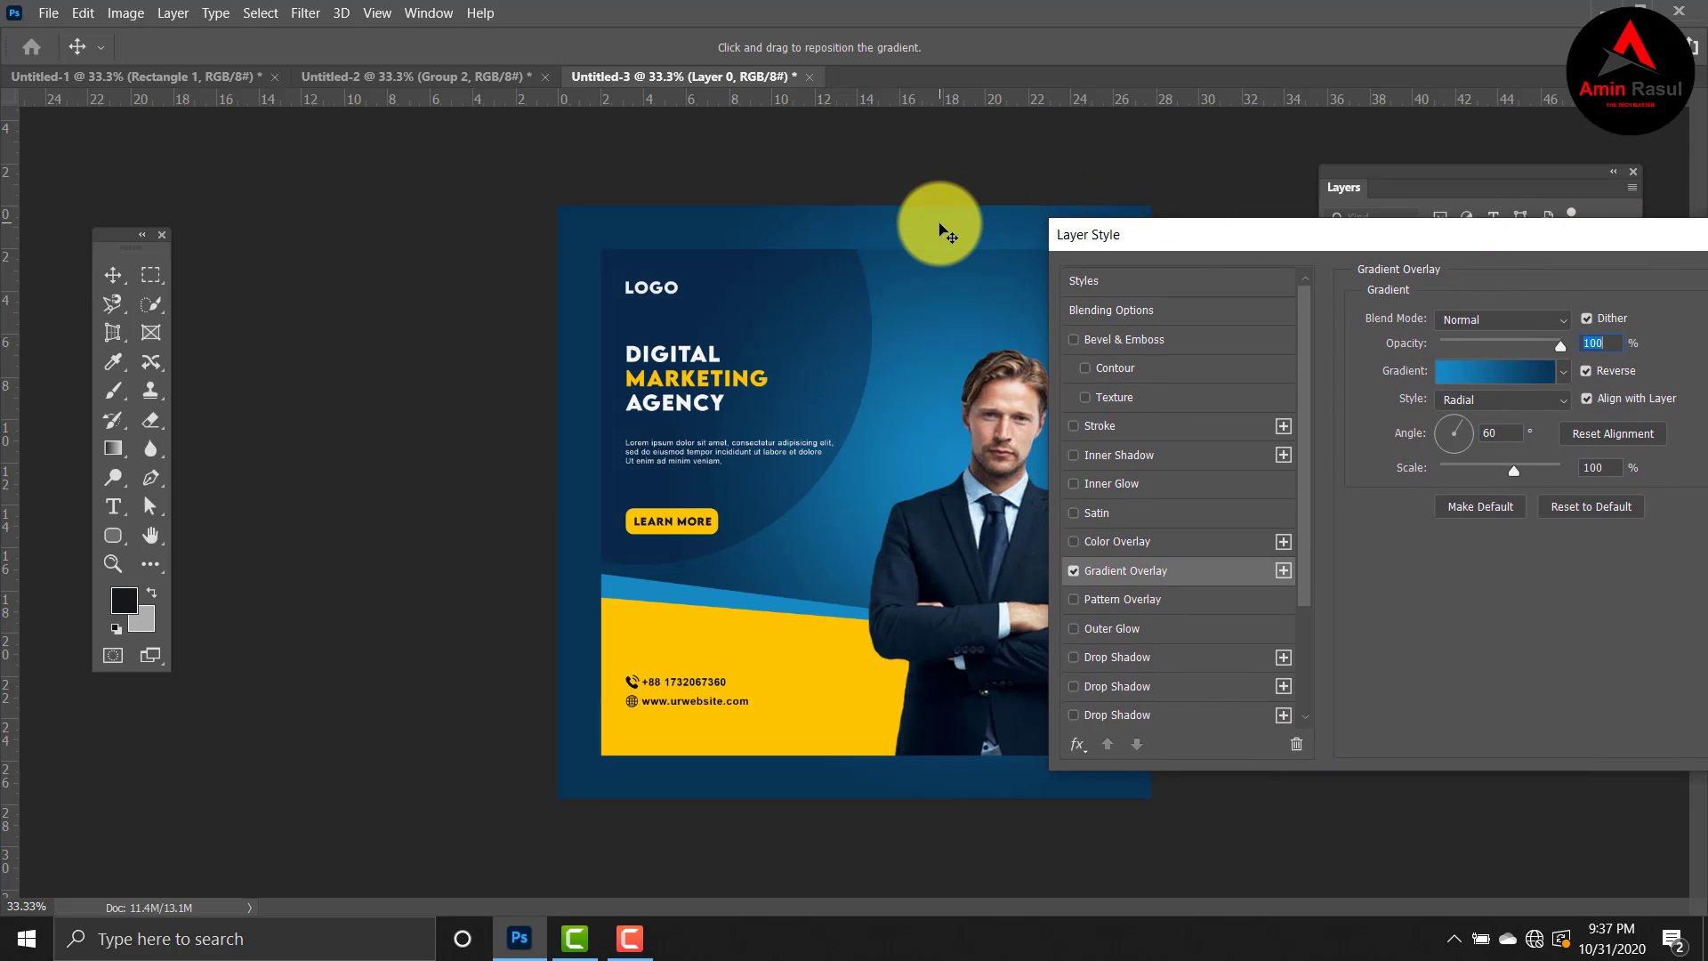
pyautogui.moveTo(940, 230); pyautogui.dragTo(854, 256)
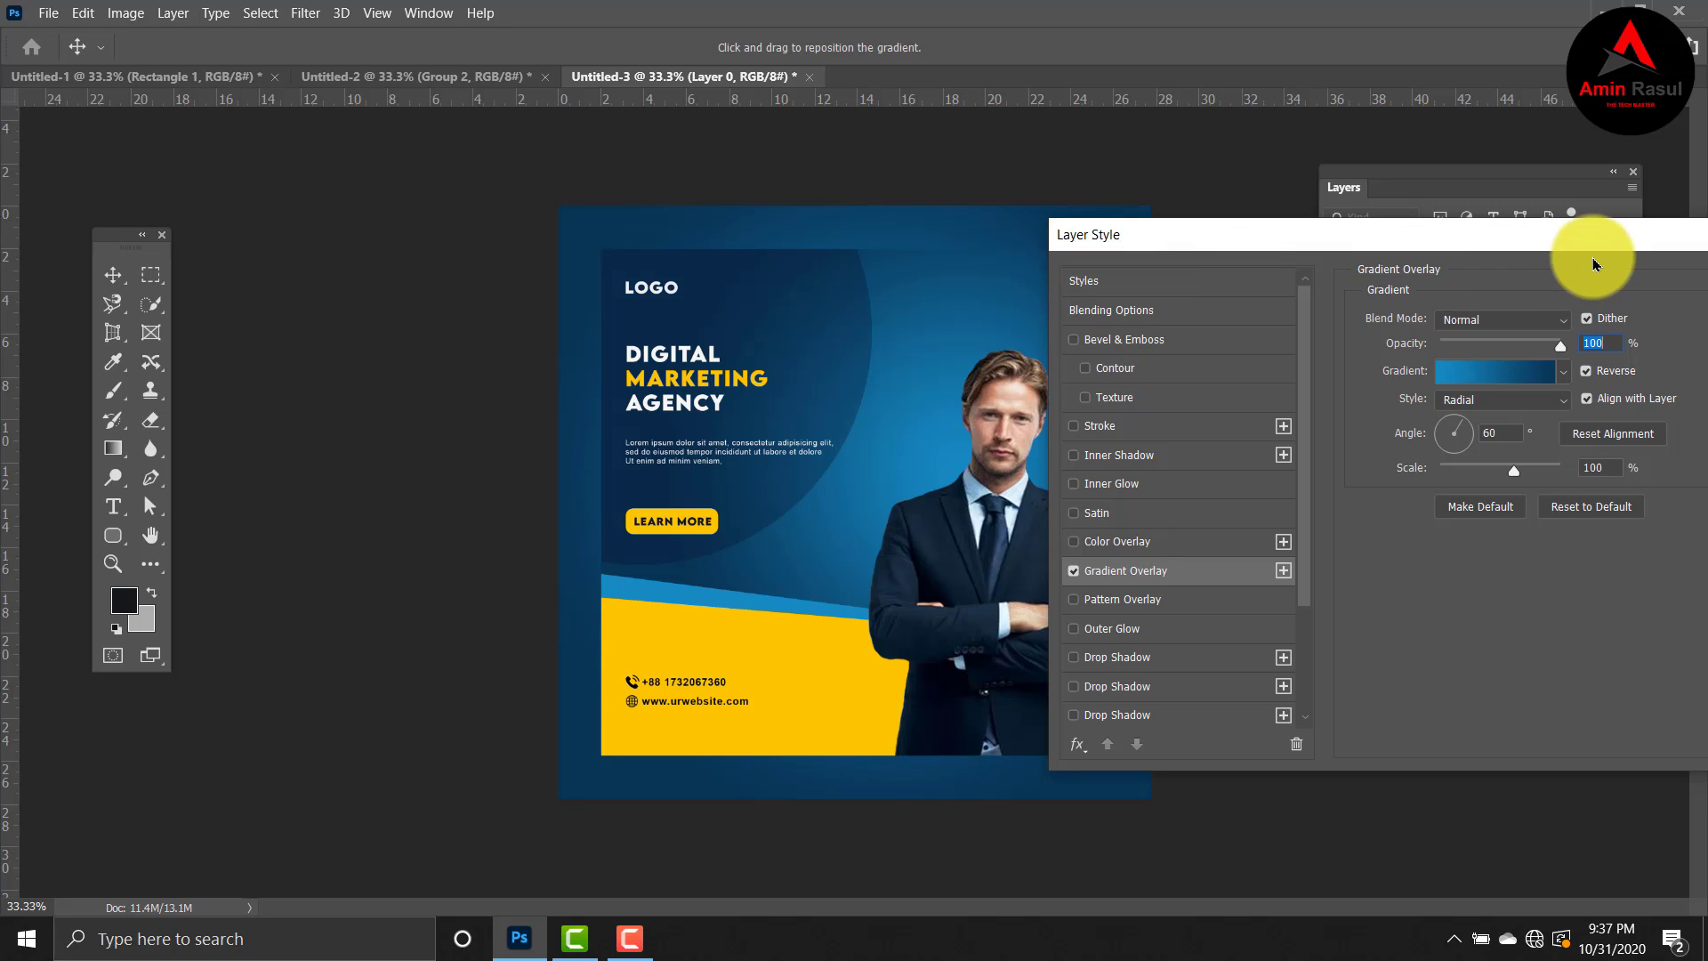
pyautogui.moveTo(1501, 237); pyautogui.dragTo(1348, 233)
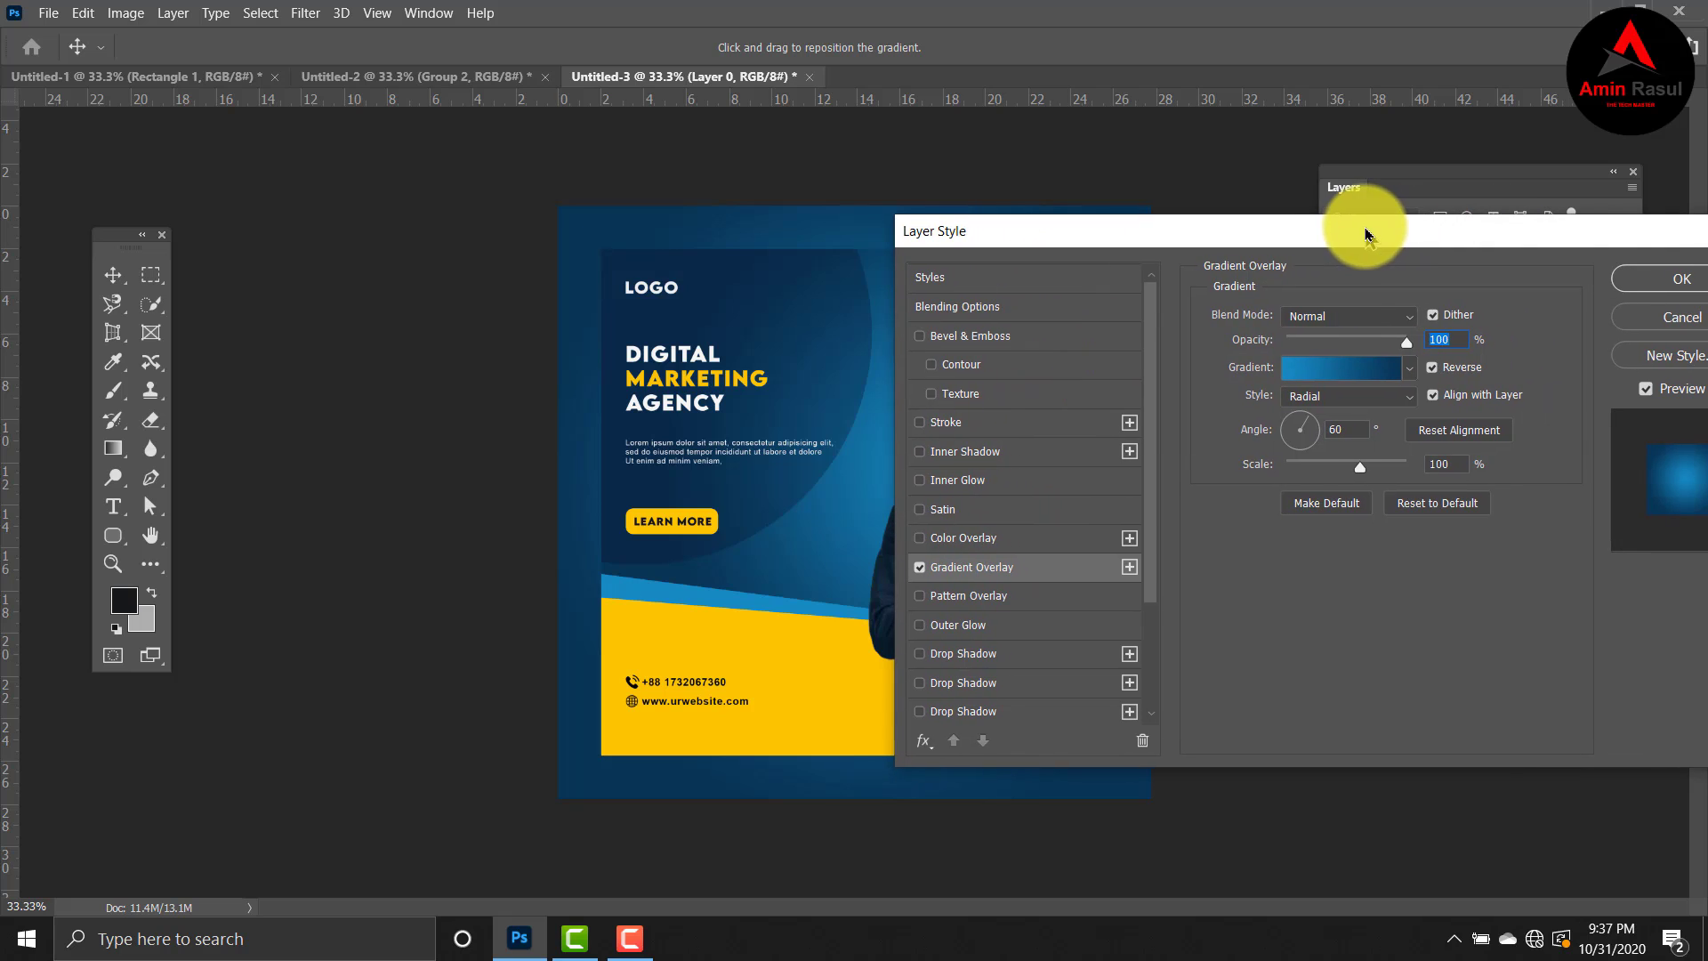
pyautogui.click(1656, 290)
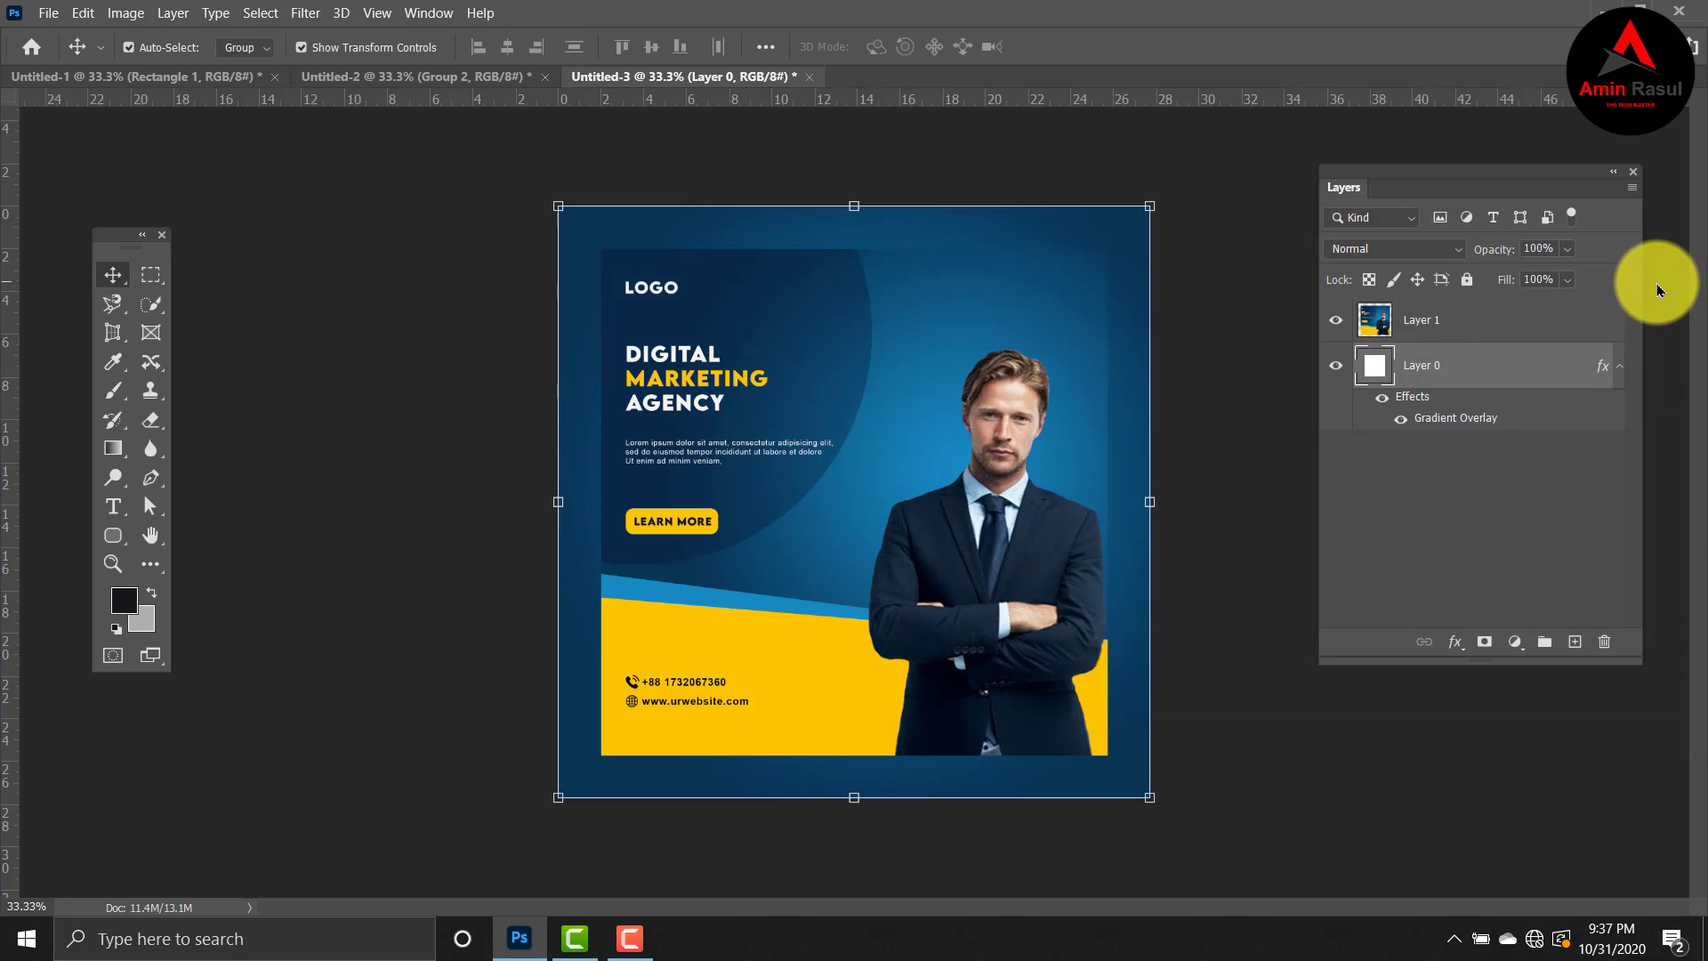
# Step: Add a black Multiply drop shadow to Layer 1 with 71% opacity, 120° angle, 5 px distance, 29% spread and 114 px size
pyautogui.click(1487, 324)
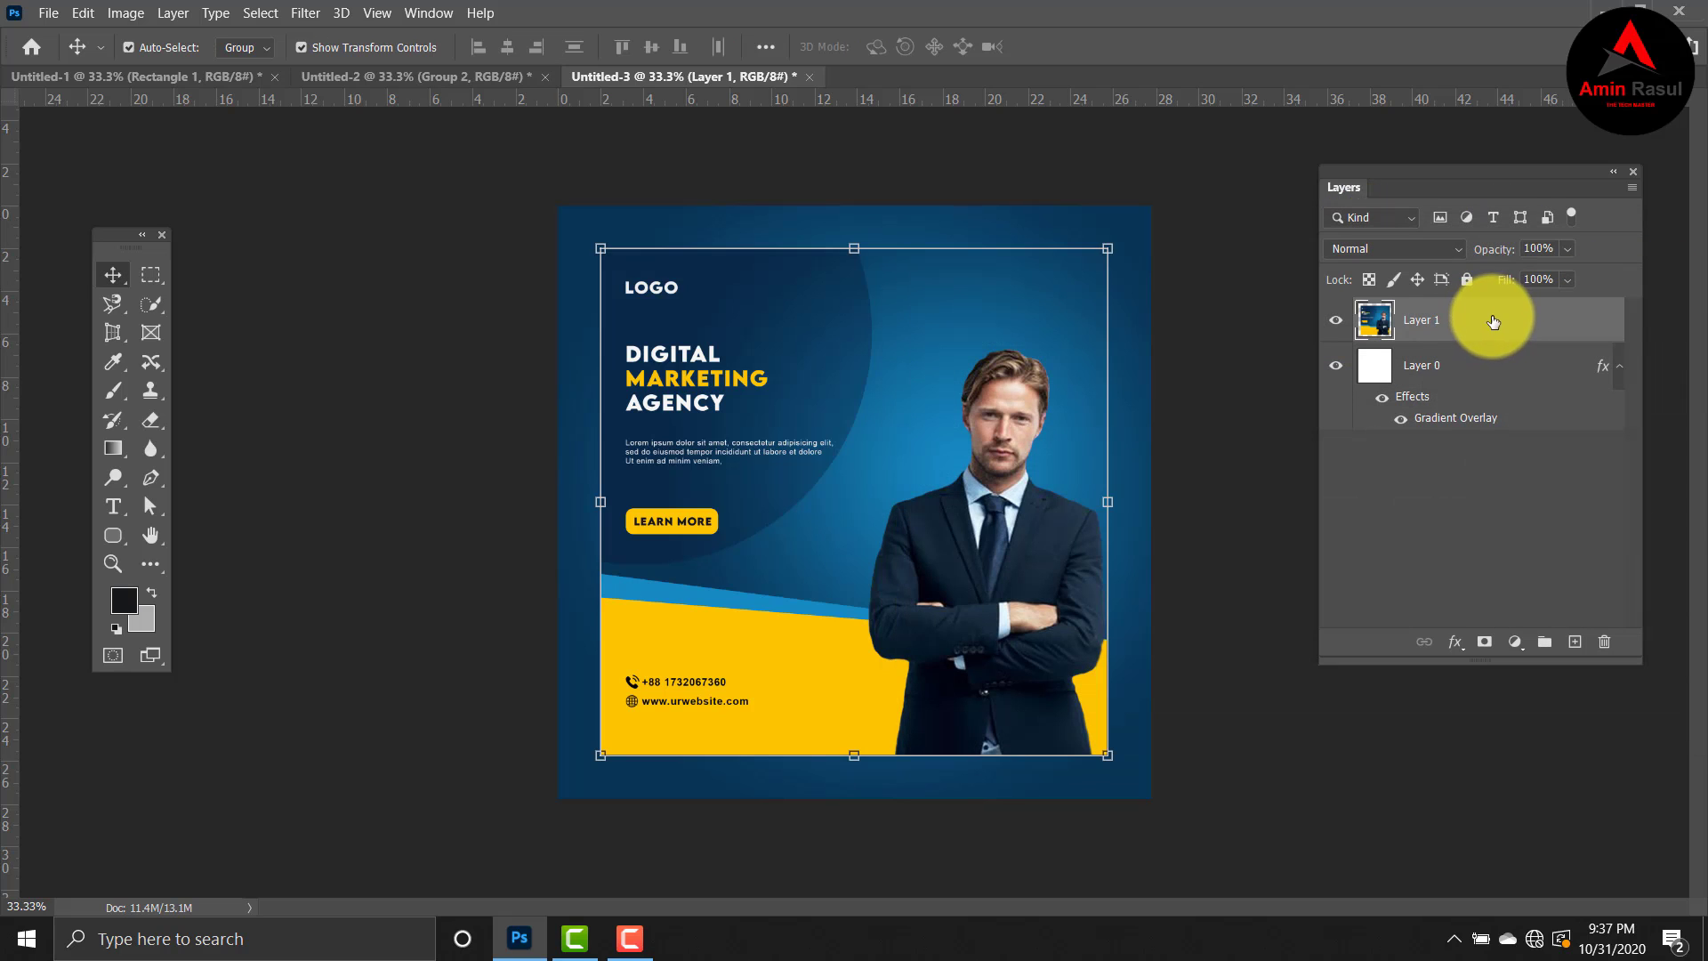
pyautogui.doubleClick(1561, 324)
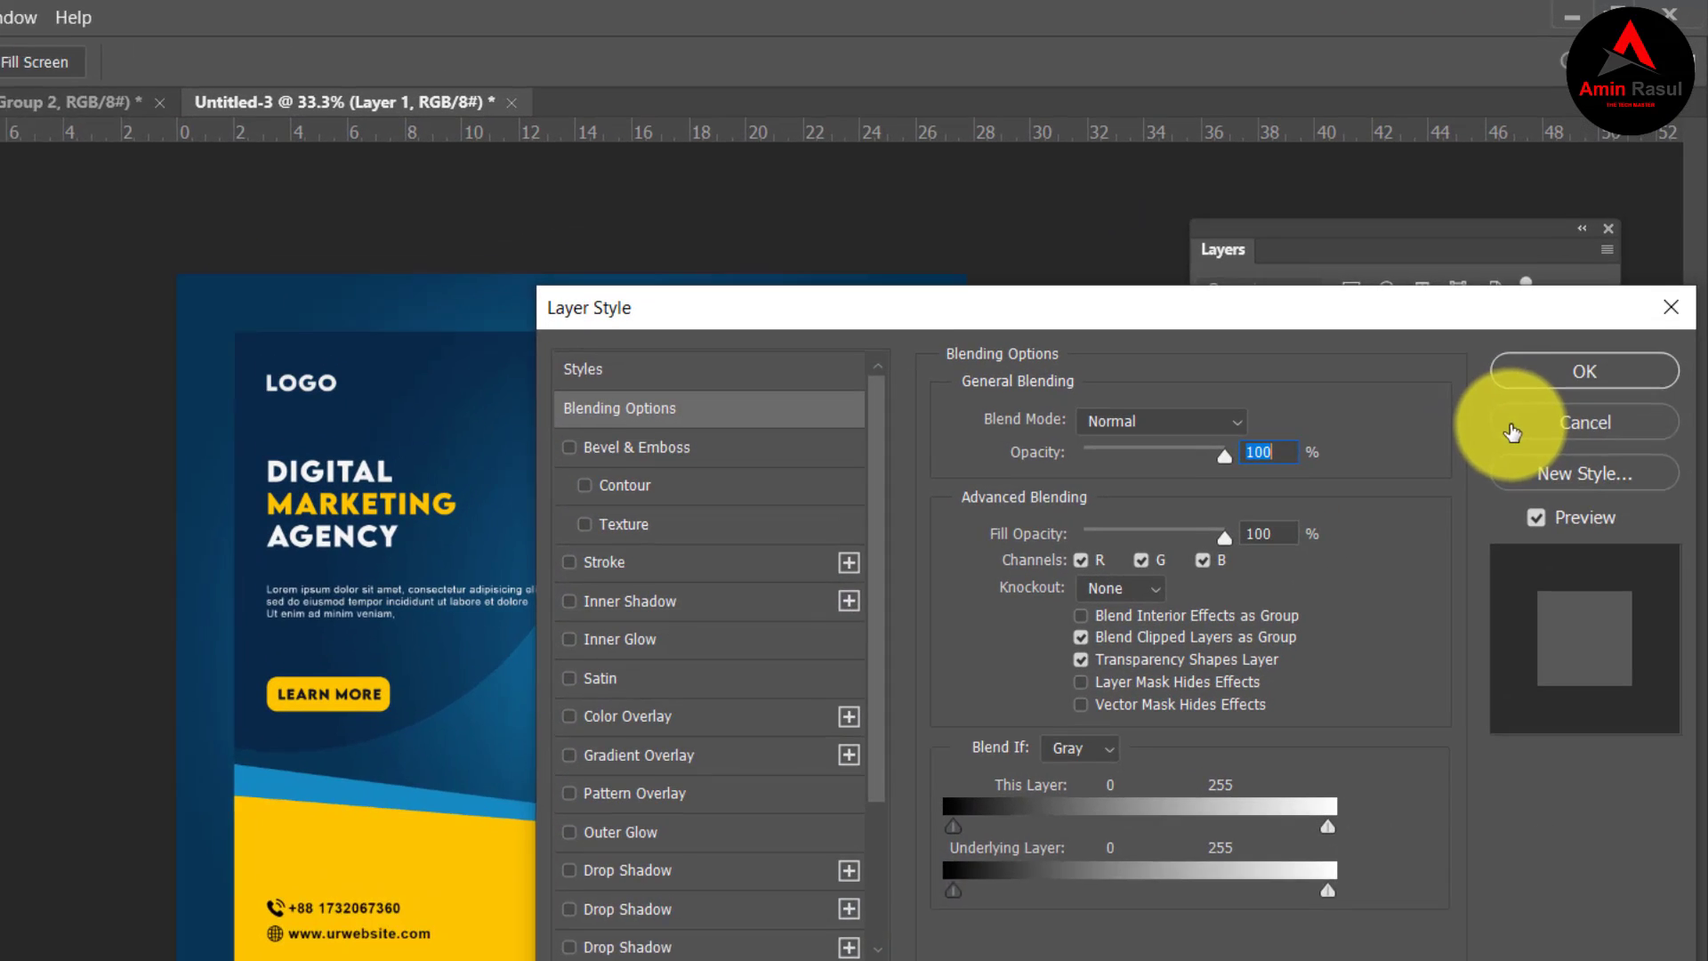
pyautogui.moveTo(1243, 343); pyautogui.dragTo(1613, 312)
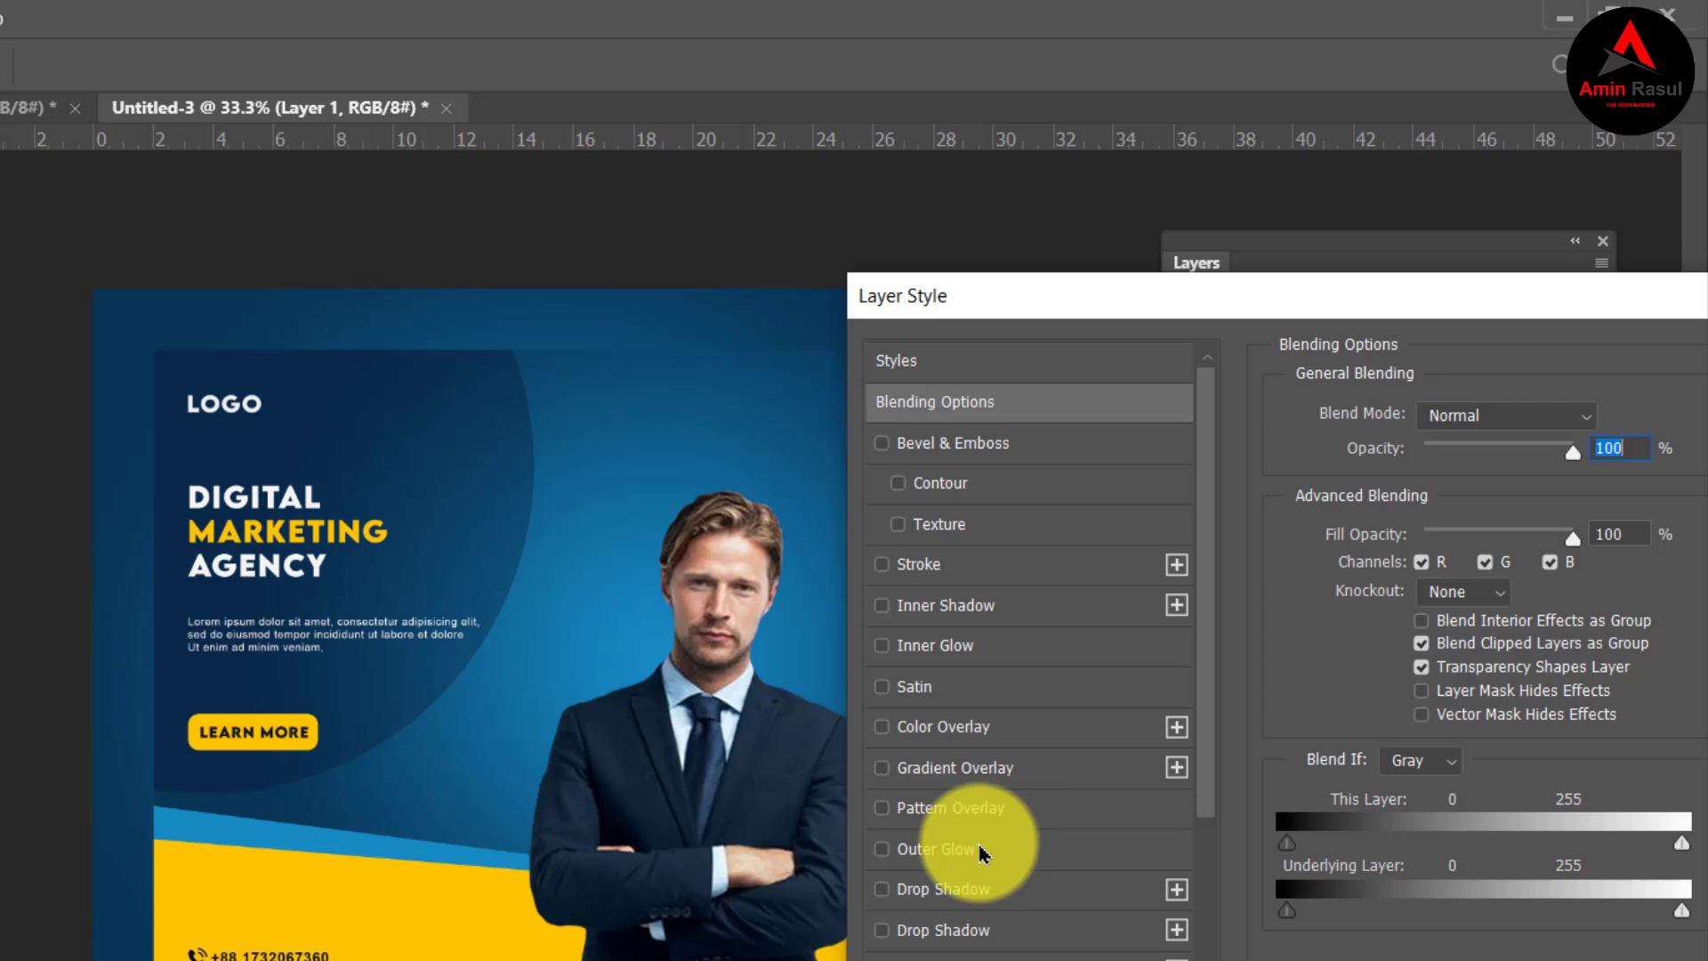
pyautogui.click(974, 889)
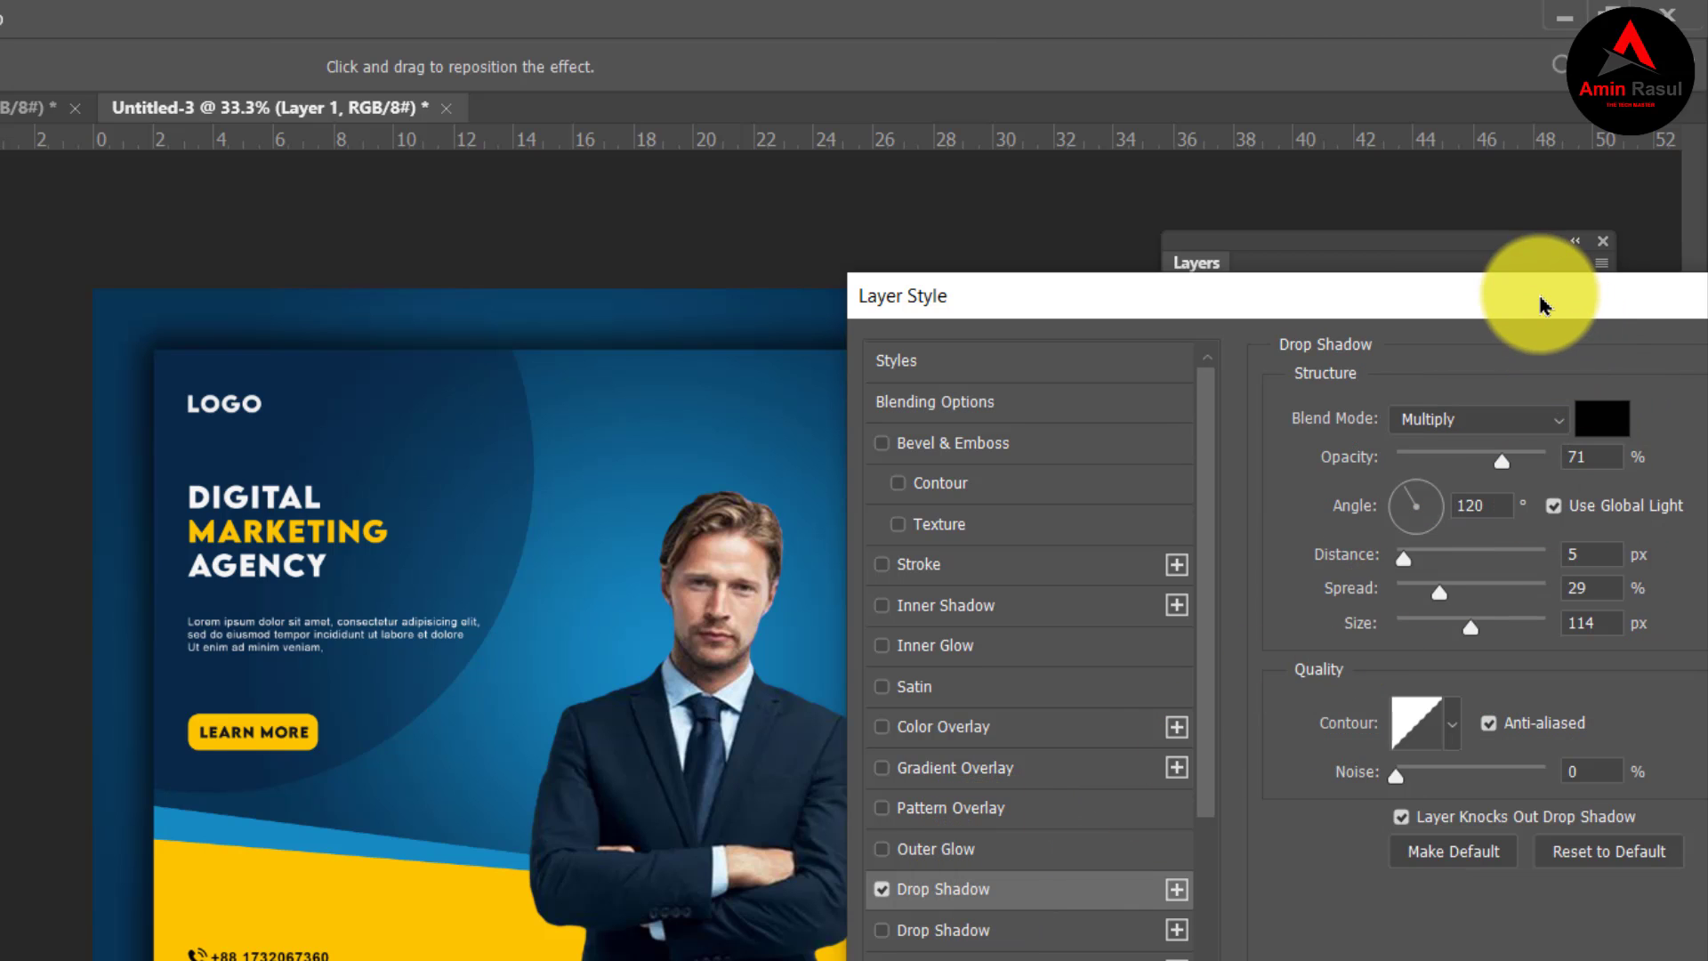
pyautogui.moveTo(1541, 305); pyautogui.dragTo(1398, 292)
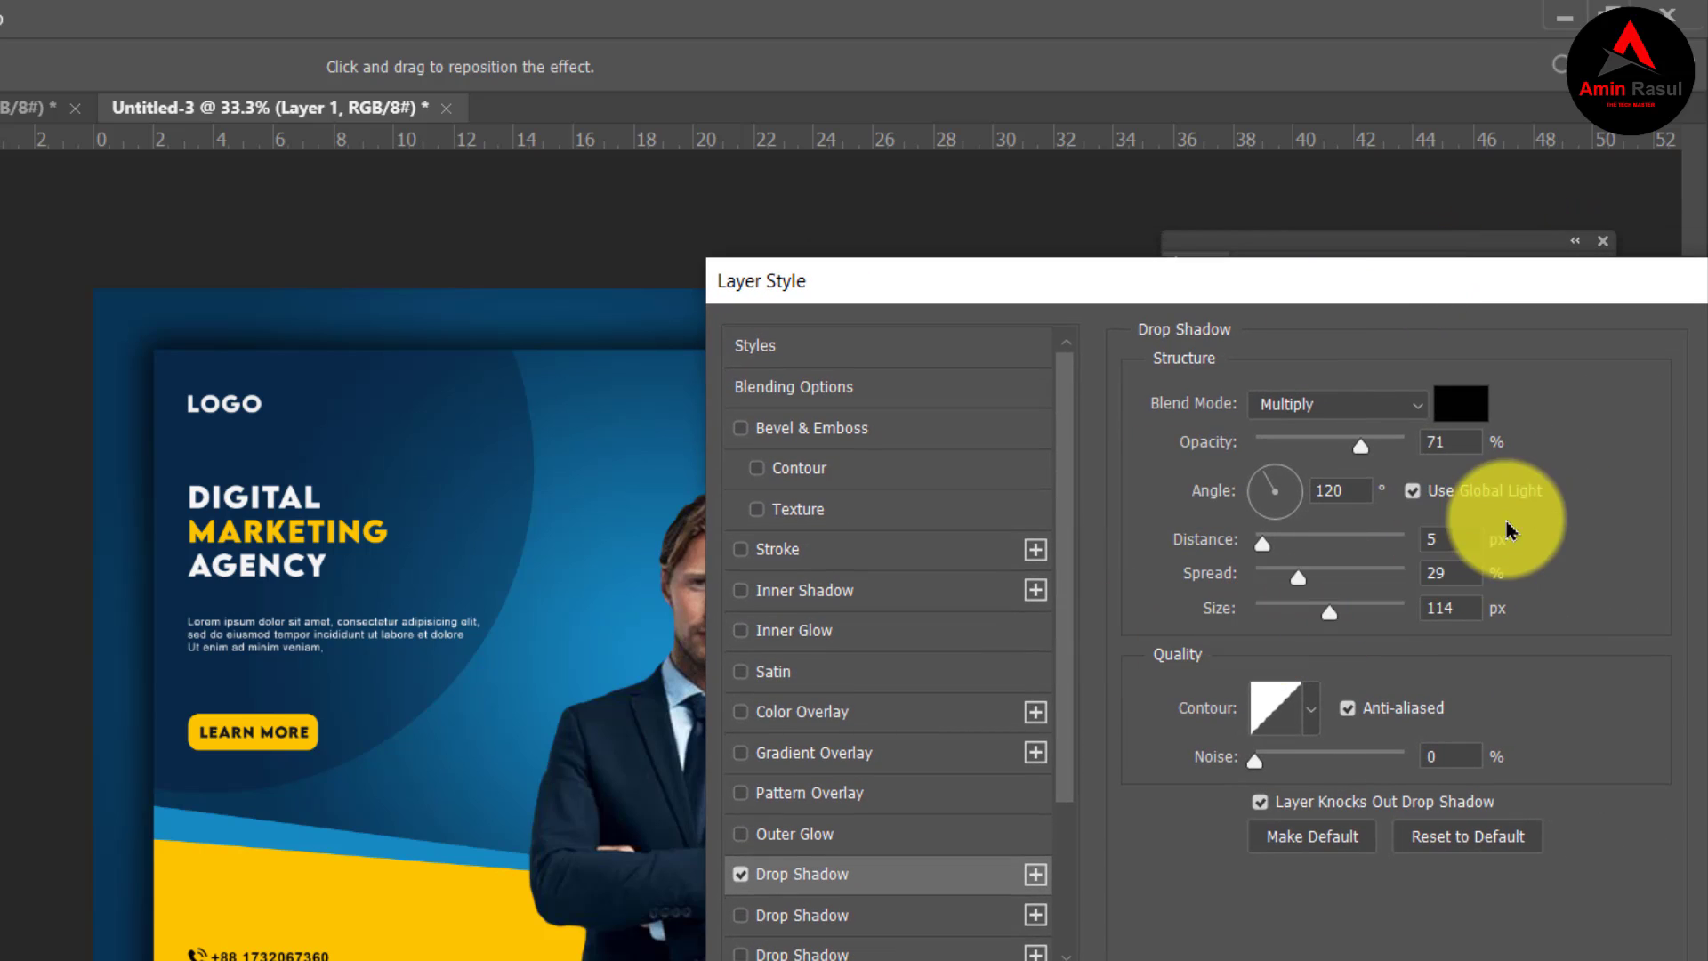
pyautogui.doubleClick(1428, 540)
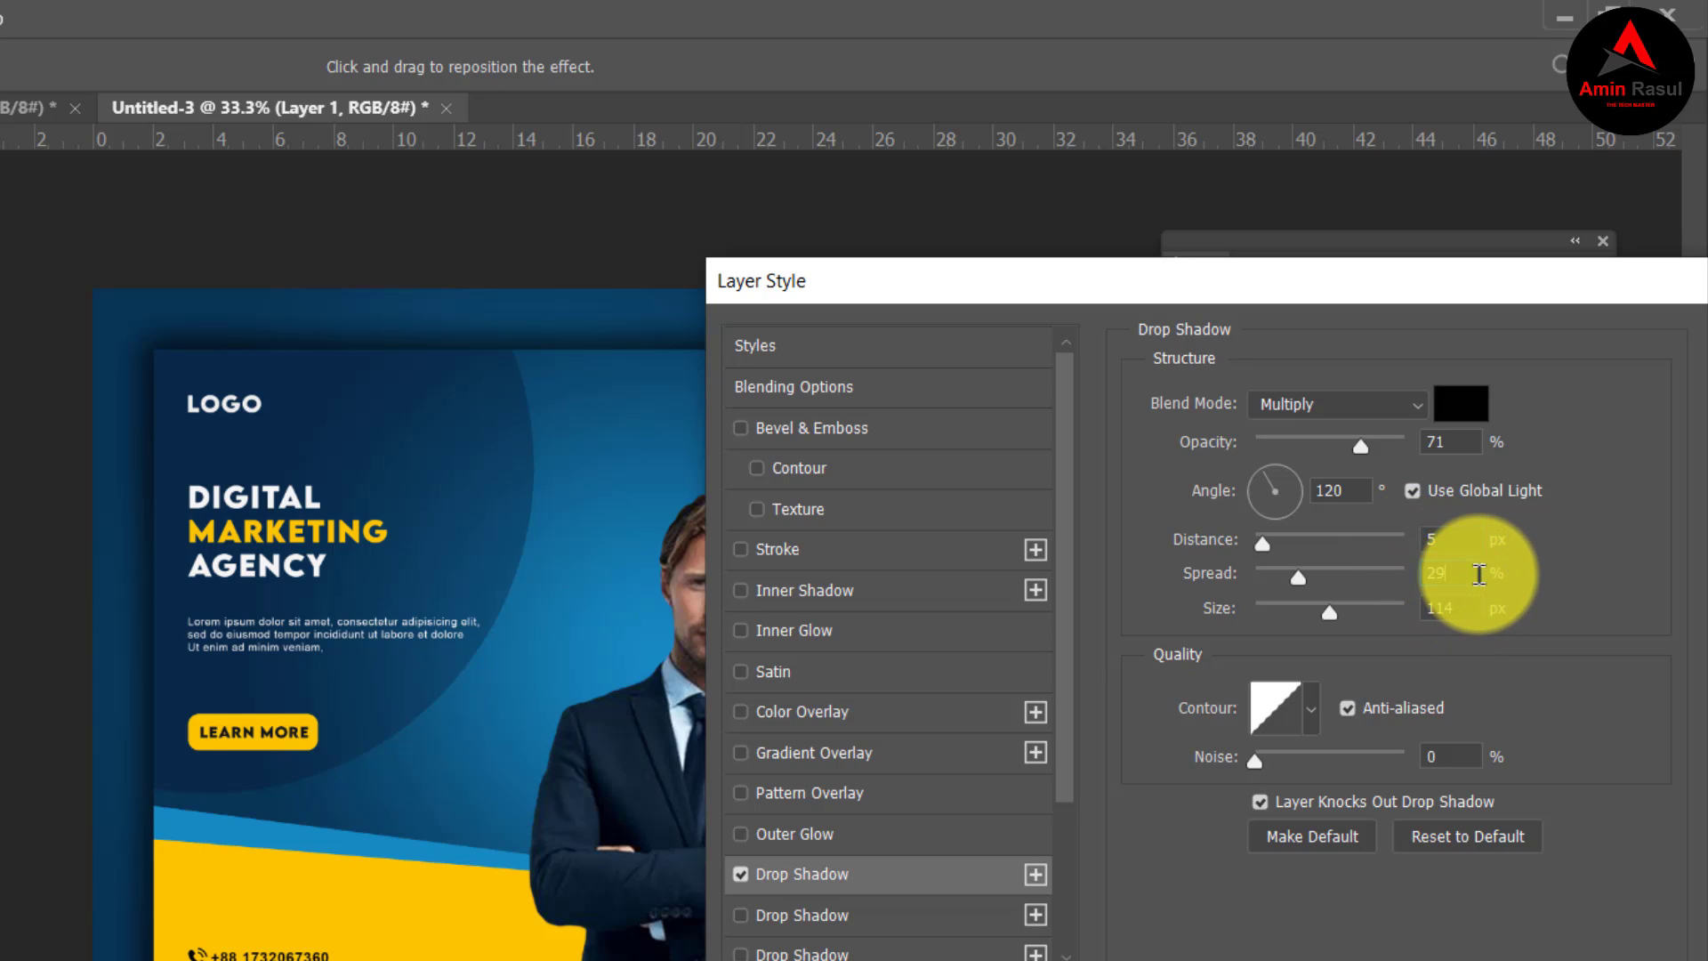
pyautogui.moveTo(1479, 574); pyautogui.dragTo(1409, 570)
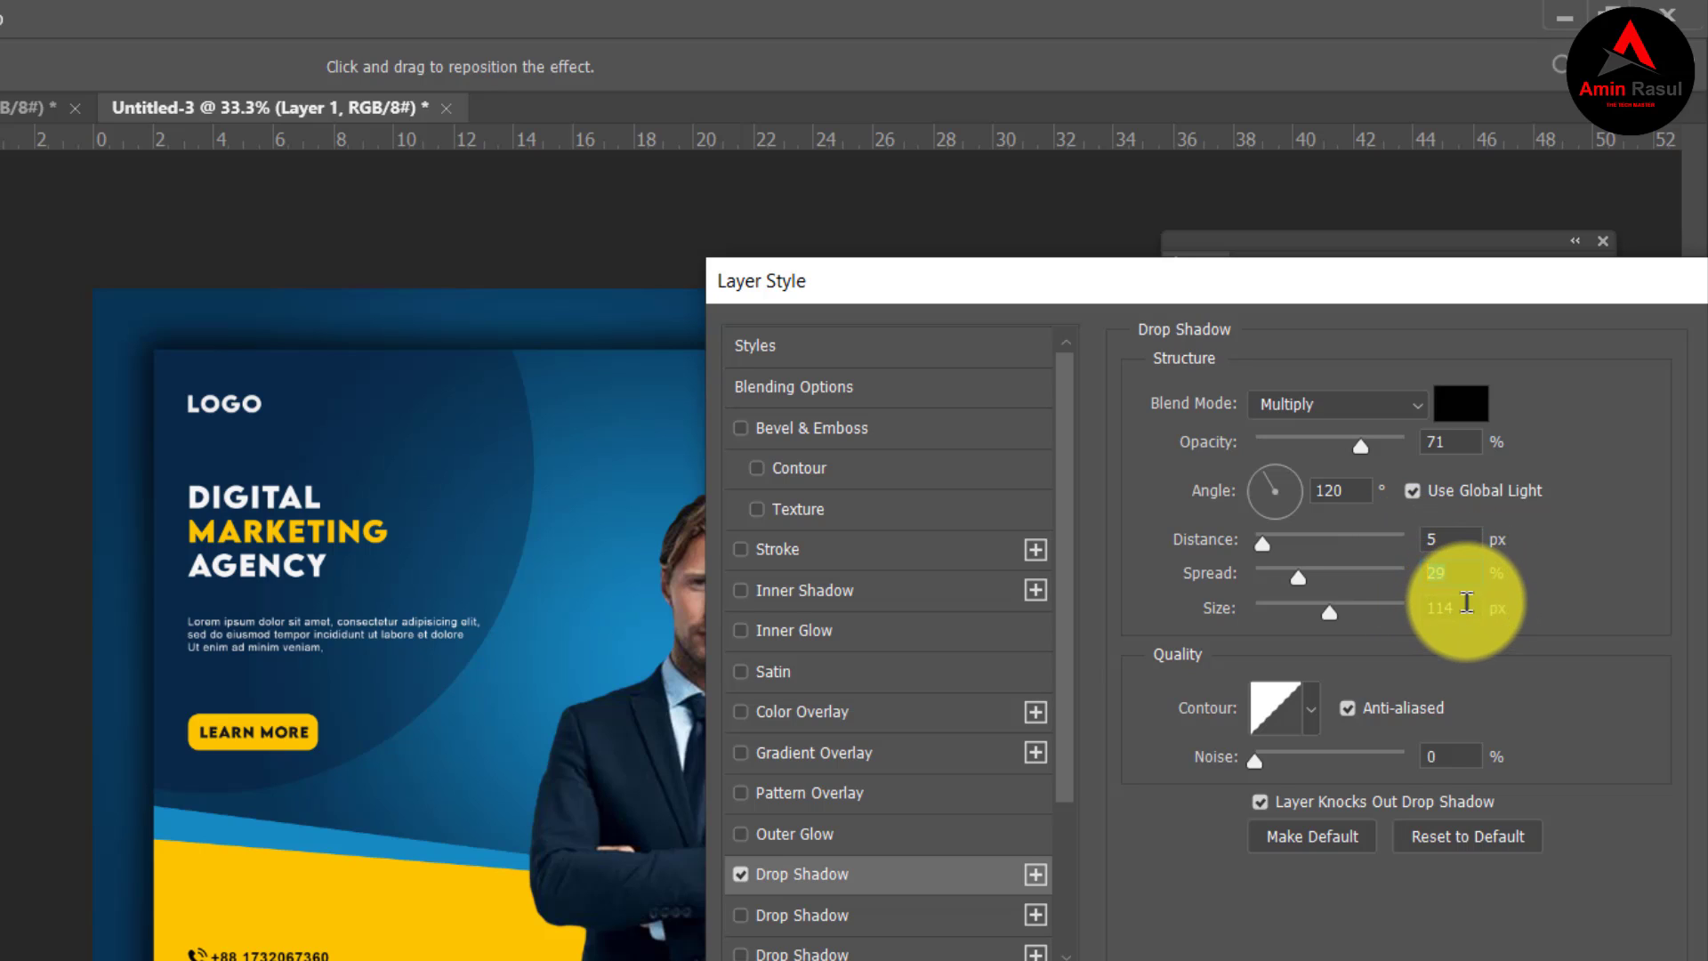
pyautogui.doubleClick(1458, 603)
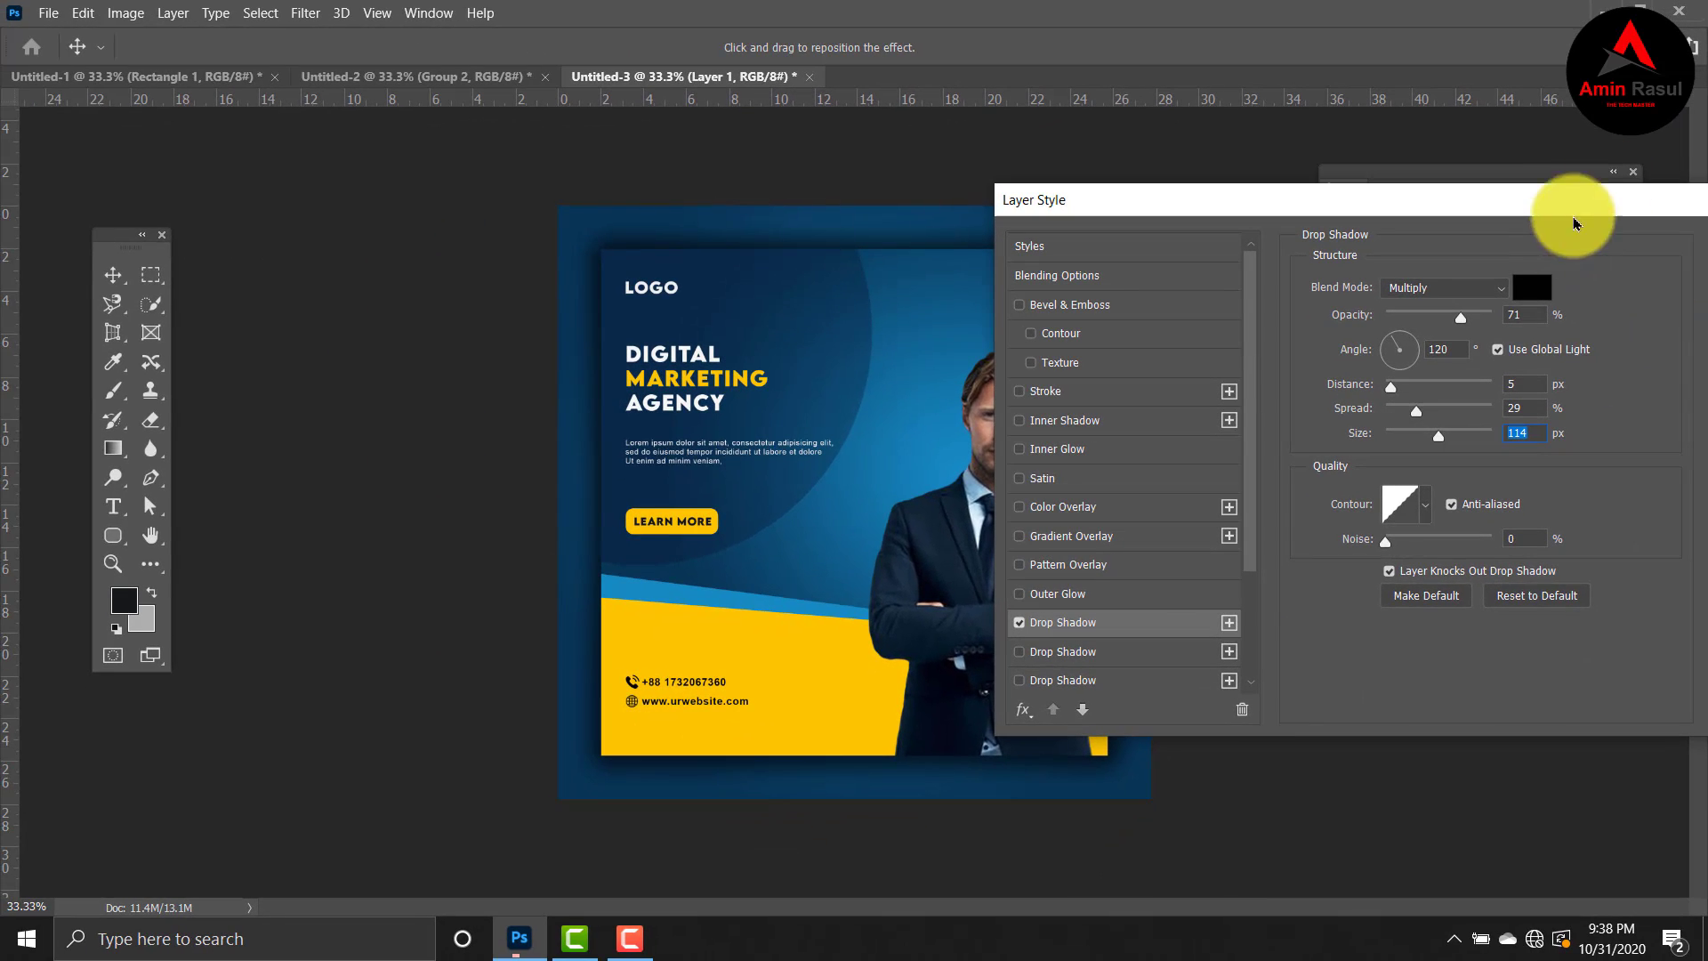
pyautogui.moveTo(1620, 203); pyautogui.dragTo(1452, 217)
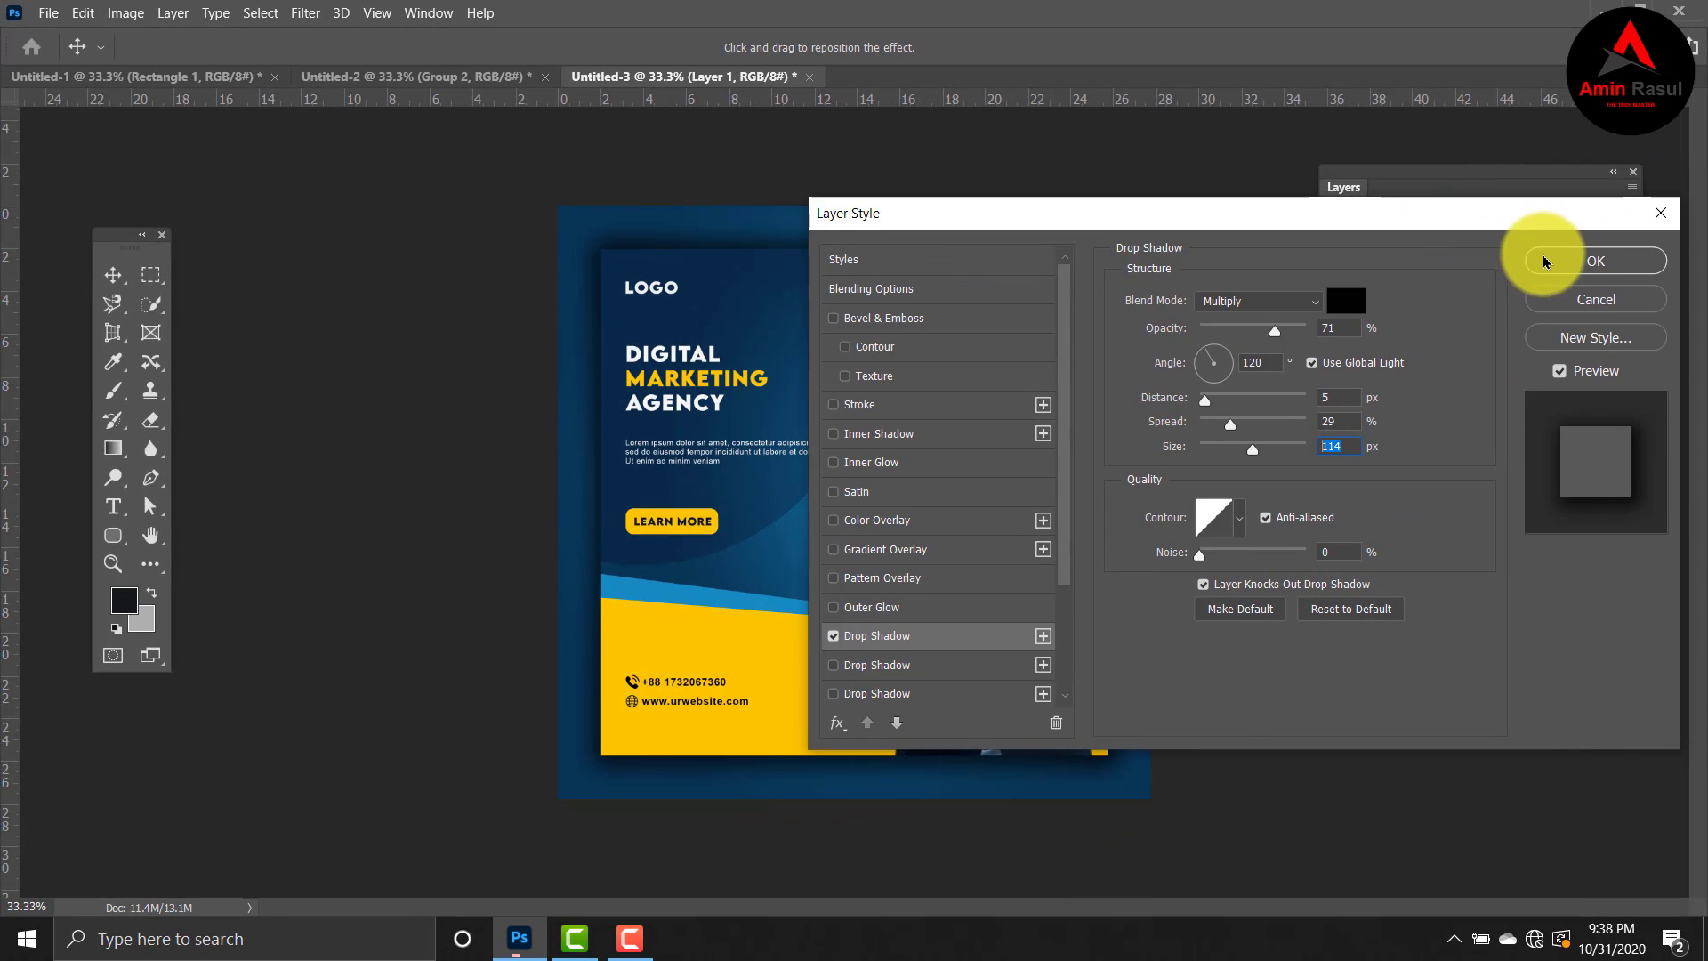
pyautogui.click(1570, 266)
pyautogui.click(1263, 254)
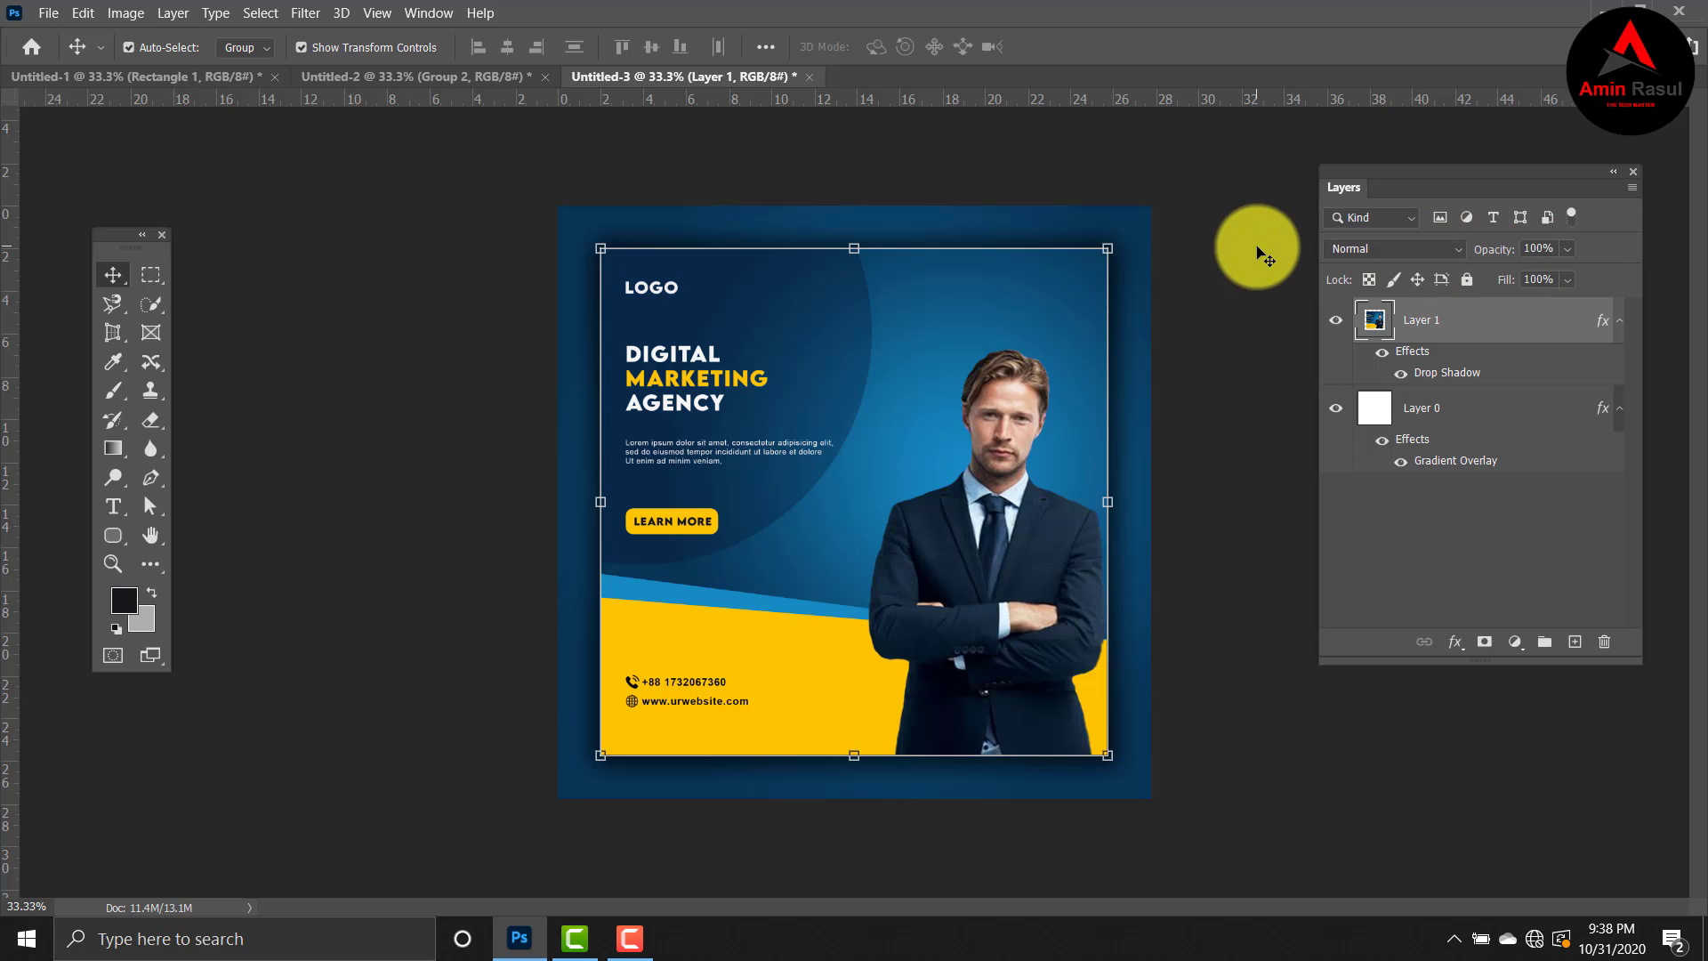